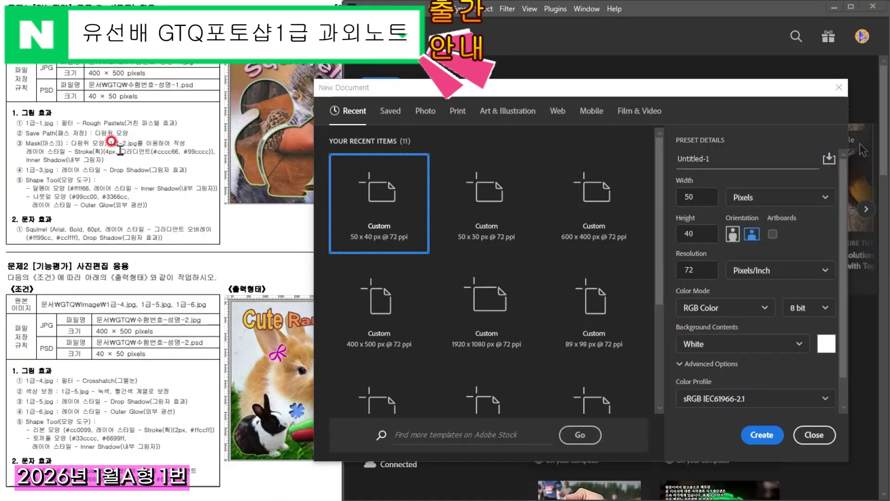
Create a new 400 × 500 pixel document at 72 ppi with RGB colour and a white background, and dismiss the feature tip.
left_click(119, 149)
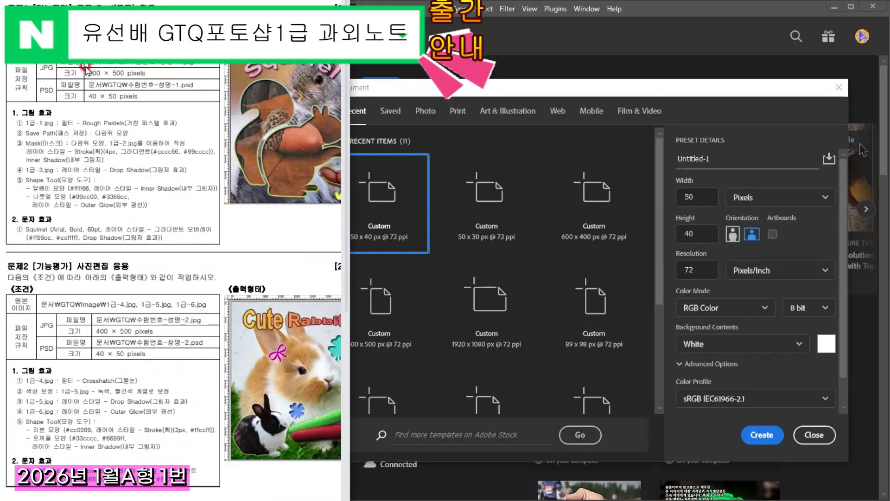
left_click(388, 86)
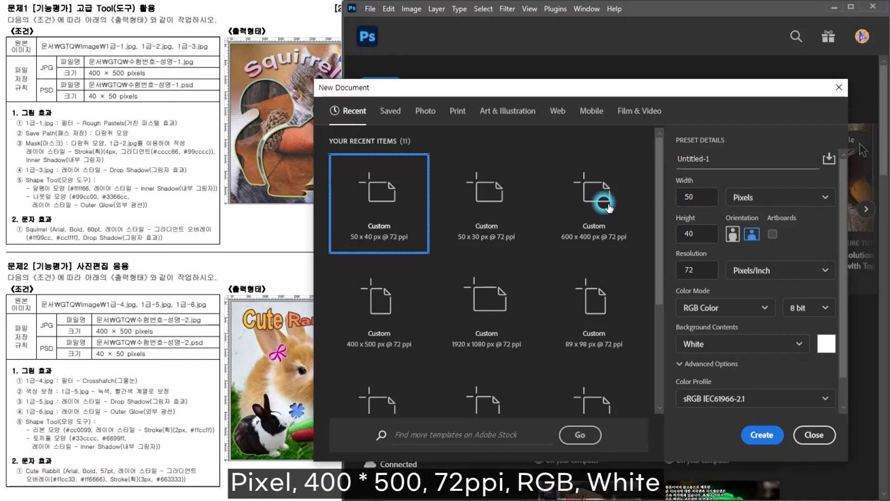
left_click_drag(710, 201, 676, 200)
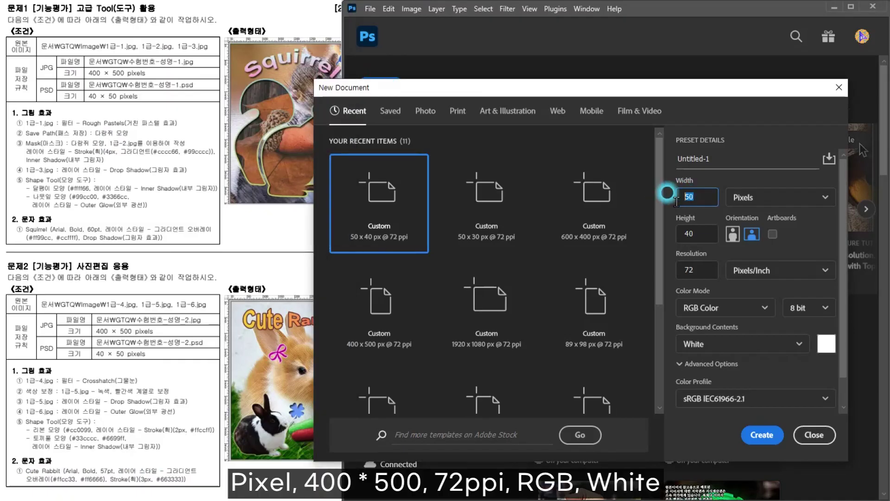
key("Tab")
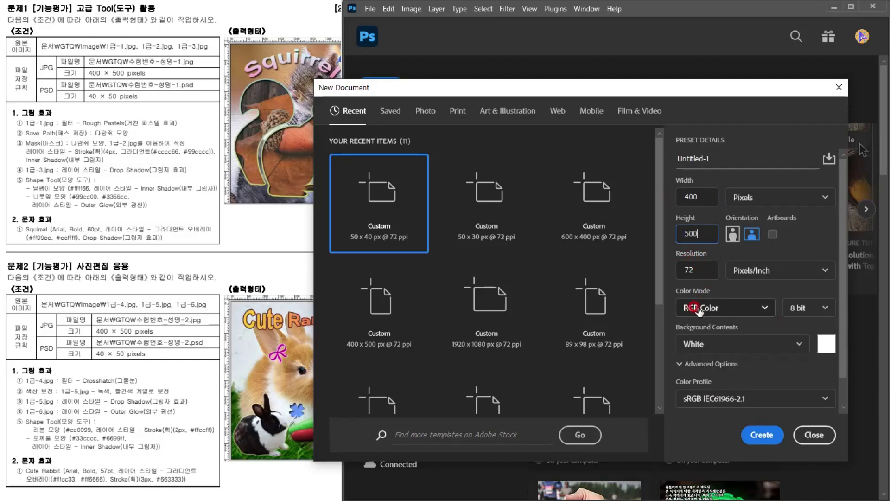
left_click(761, 434)
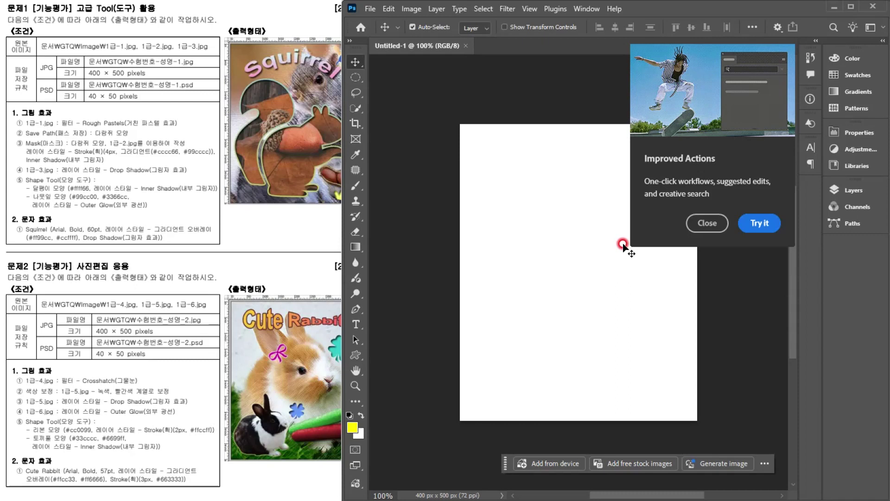
left_click(705, 223)
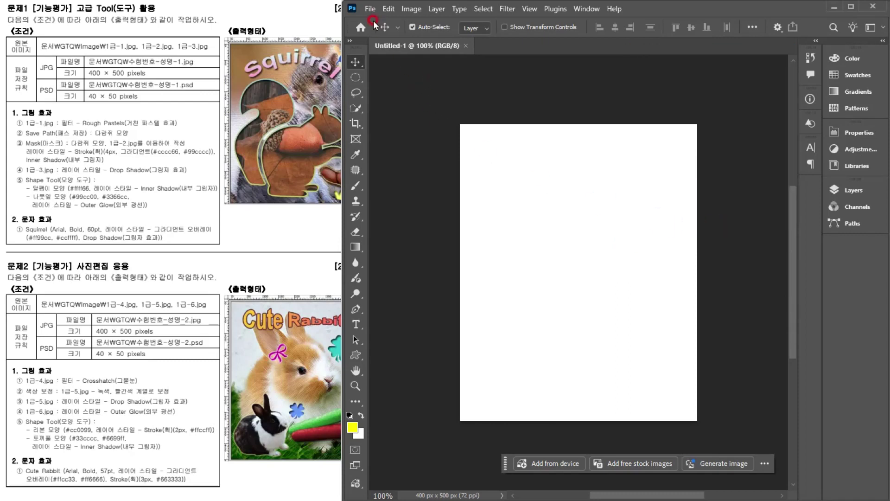
Save the blank document in Photoshop PSD format as 수험번호-성명-1 in the GTQ folder.
left_click(368, 9)
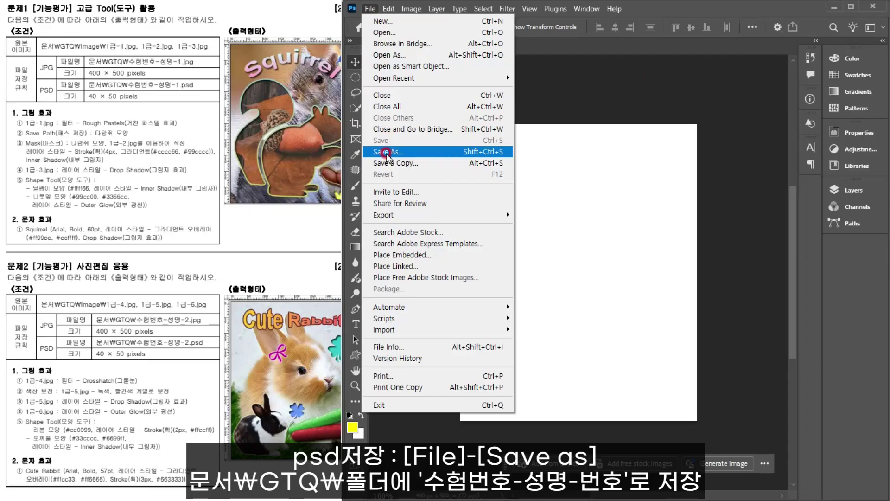
left_click(386, 153)
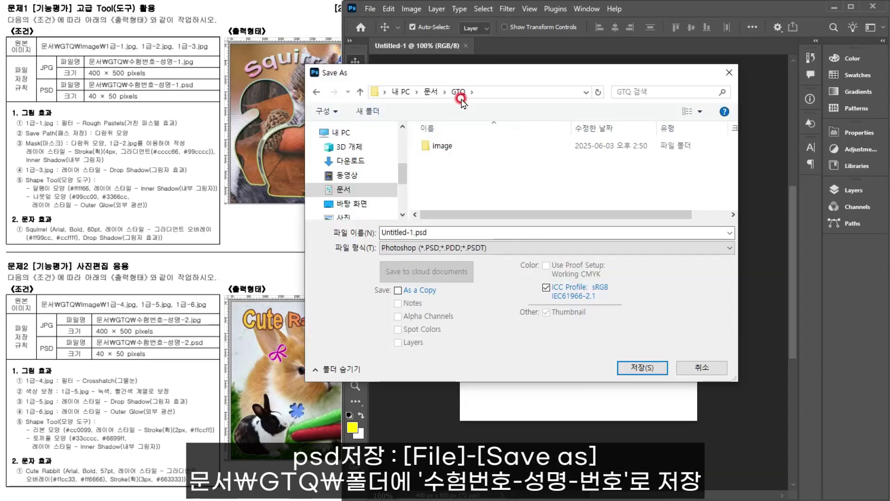
left_click(449, 234)
key("BackSpace")
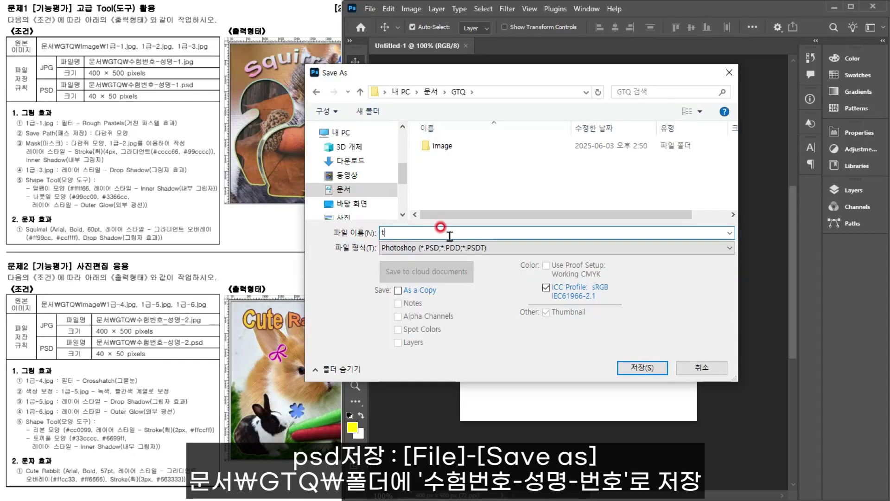
type("수험번호")
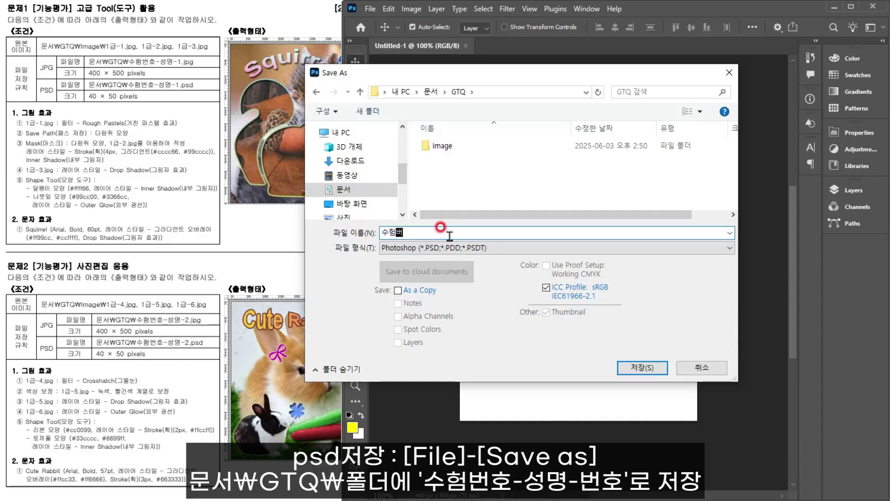
type("-서어며ㅇ")
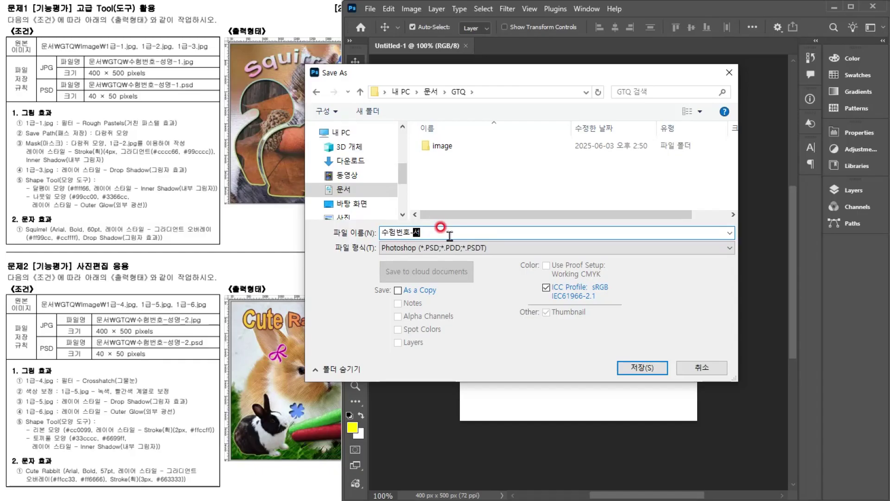
type("-1")
left_click(631, 369)
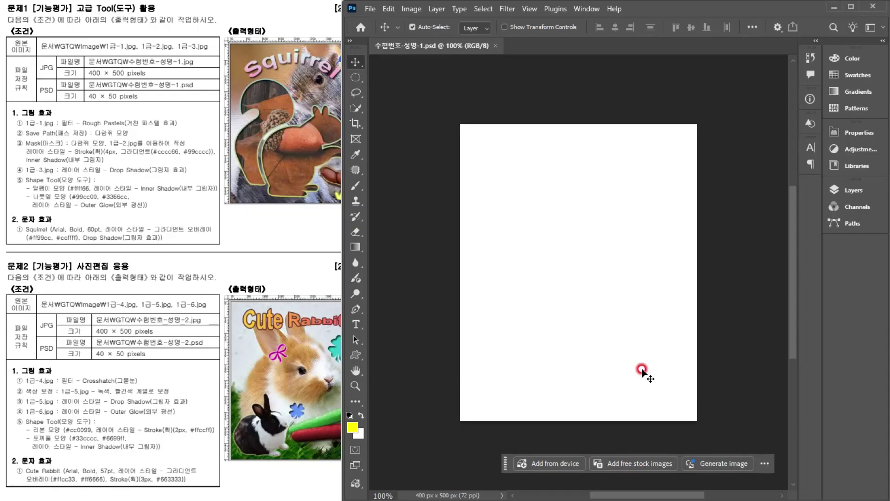
Show the rulers around the blank canvas.
key("ctrl+o")
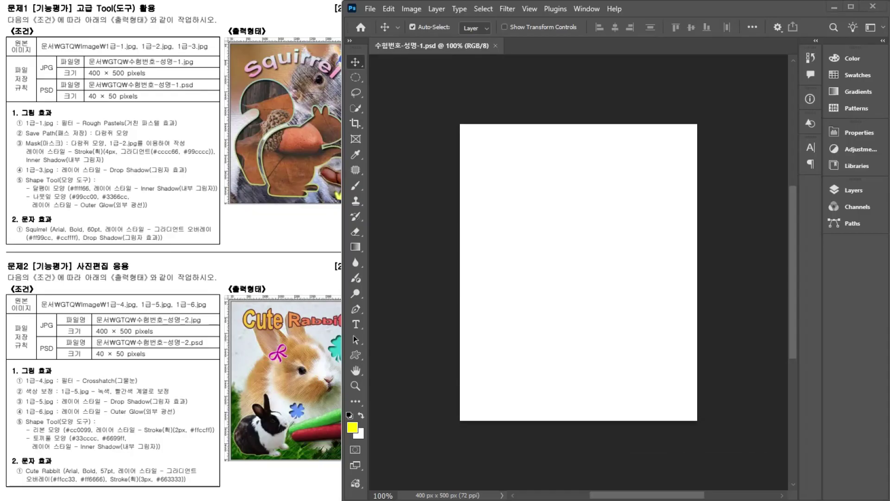
left_click(485, 139)
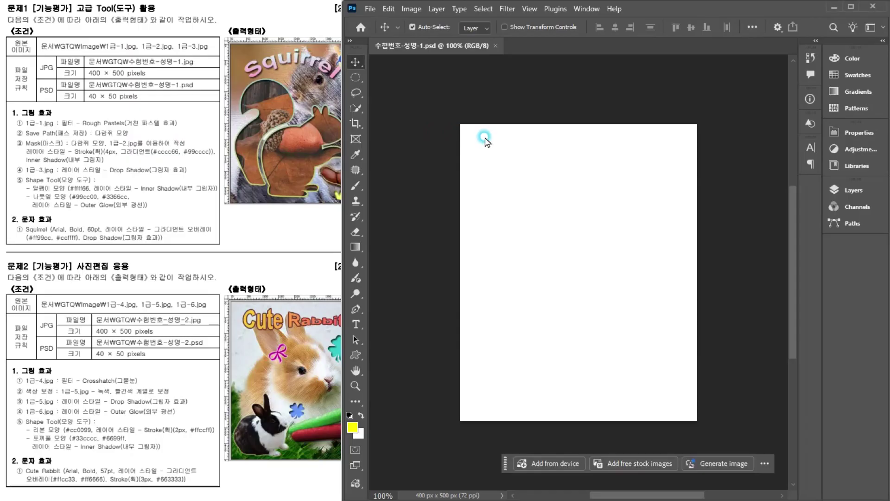
key("ctrl+r")
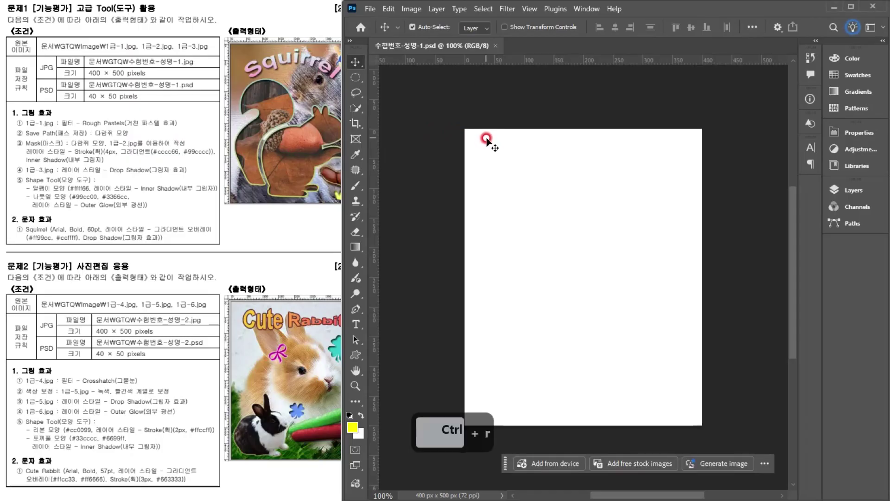
Open the source image 1급-1.jpg for the first picture effect.
left_click(112, 124)
left_click(644, 203)
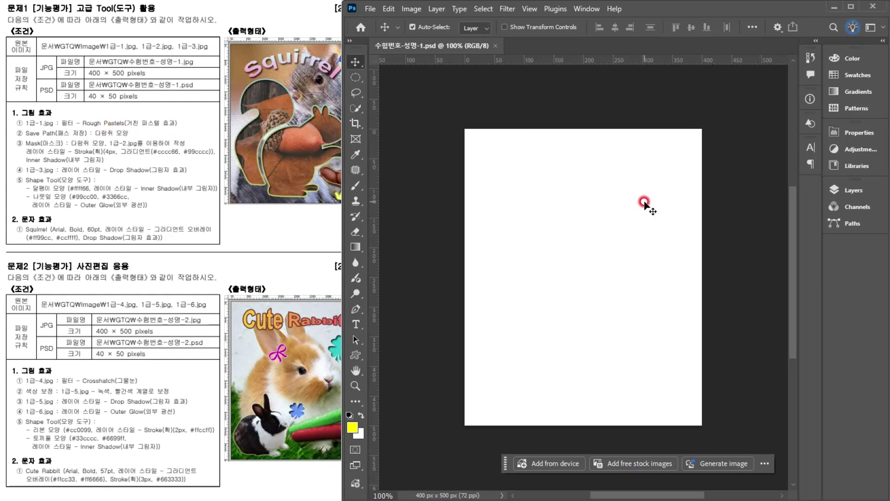
key("F2")
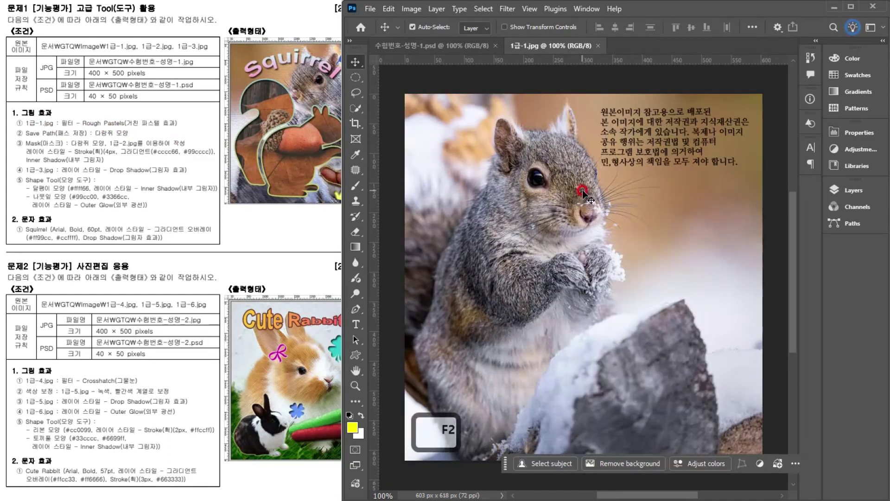
left_click(587, 200)
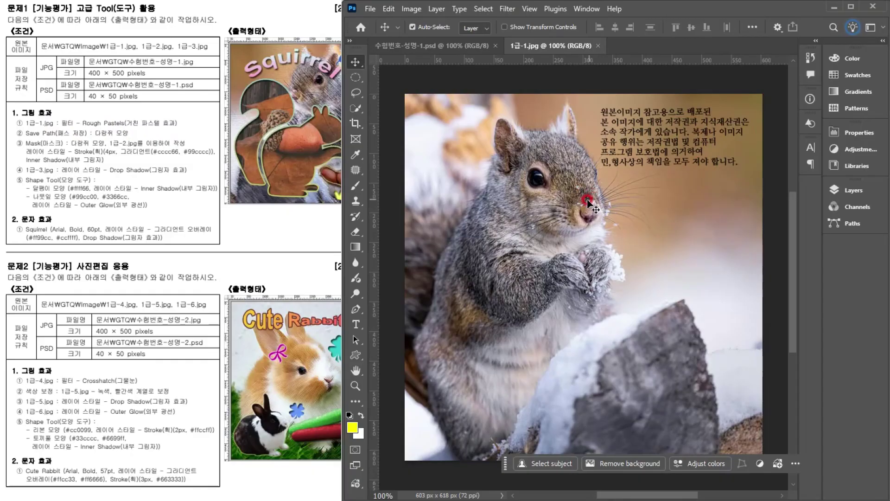
Copy the entire squirrel image and paste it into 수험번호-성명-1.psd.
key("ctrl+a")
key("ctrl+c")
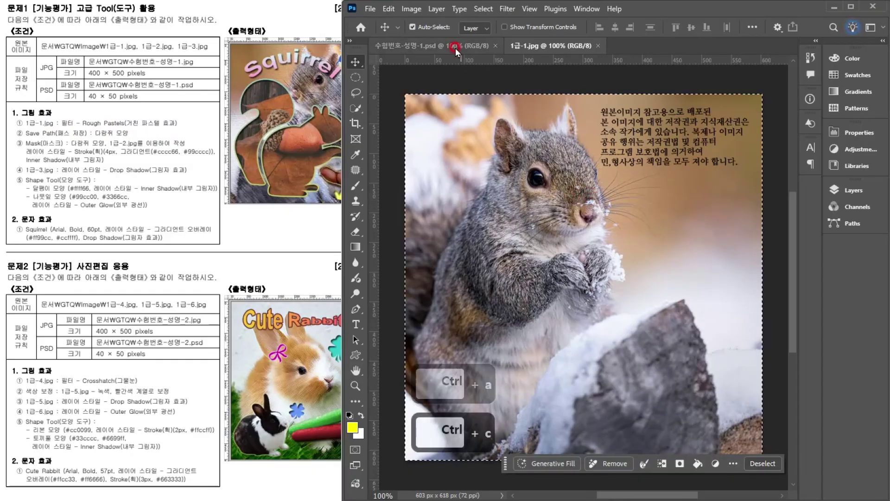
left_click(453, 46)
key("ctrl+v")
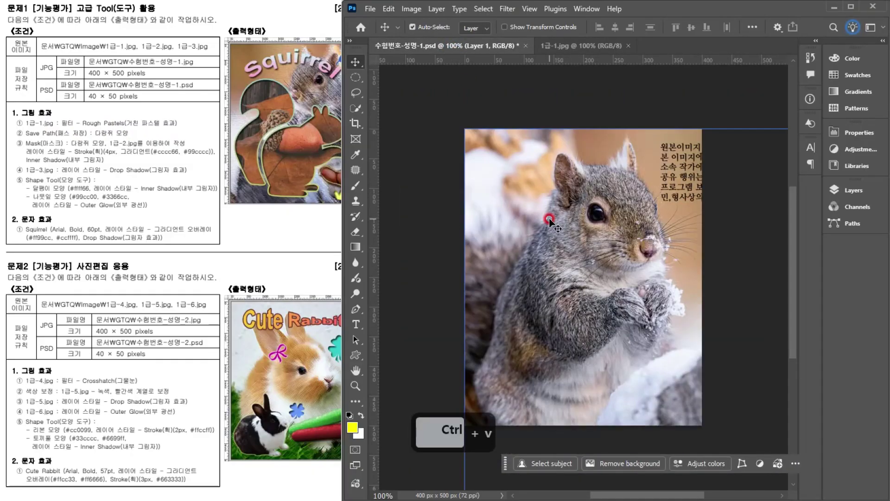
left_click(553, 213)
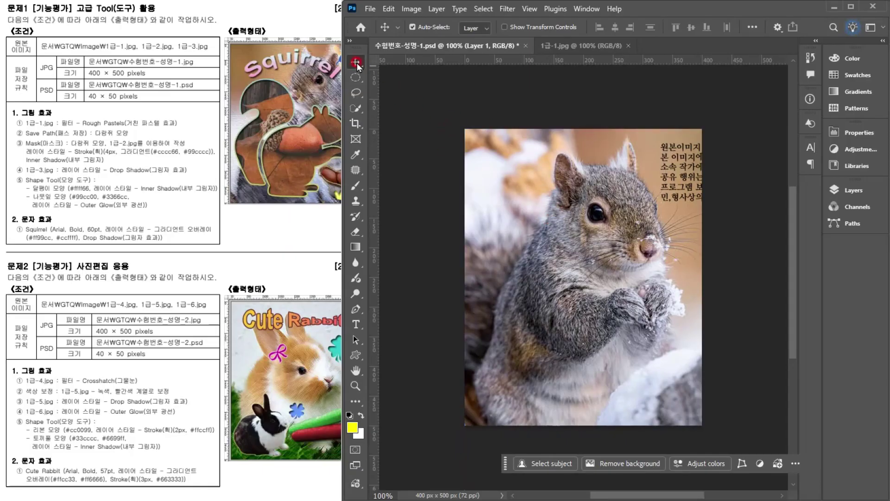
left_click_drag(521, 158, 535, 170)
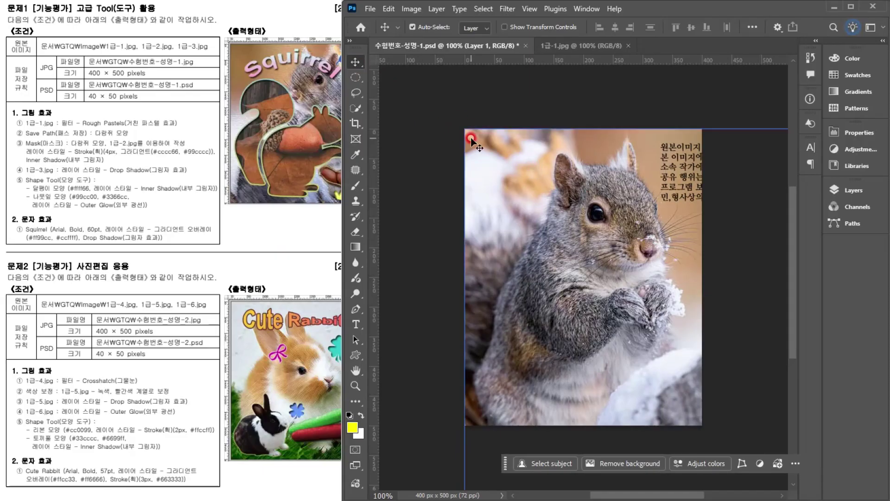
left_click(515, 27)
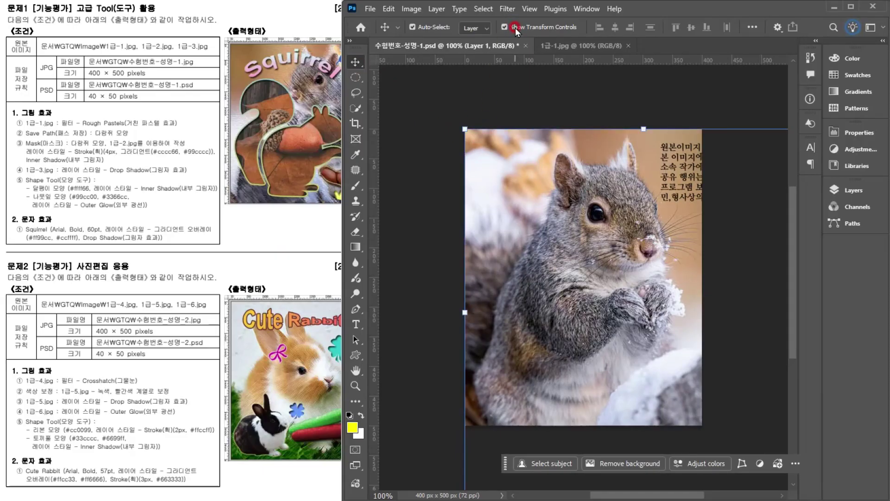
left_click(505, 27)
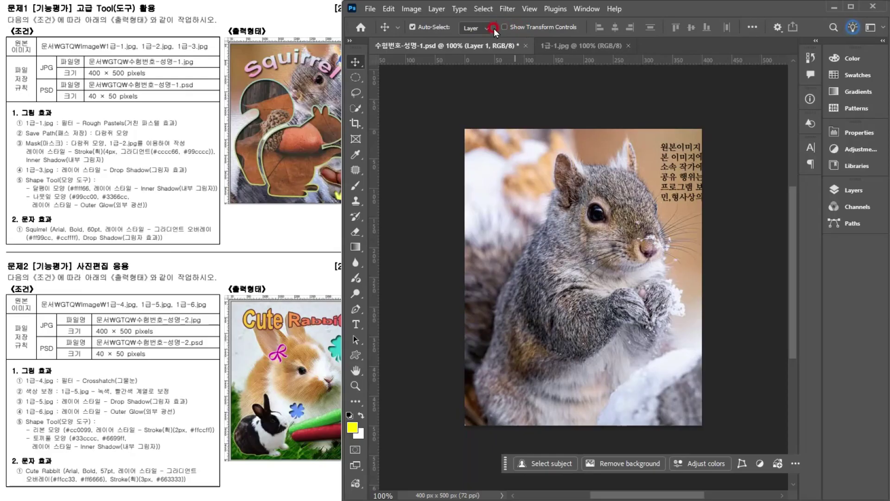
left_click_drag(533, 184, 535, 191)
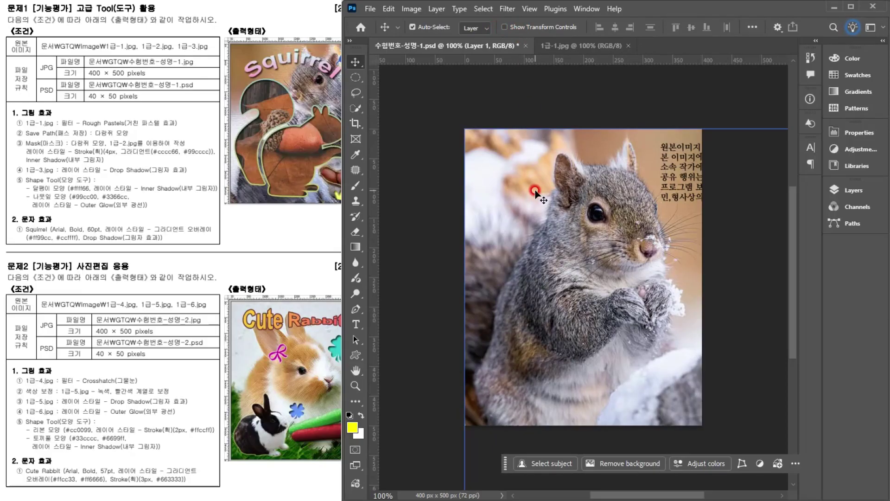
Scale the pasted squirrel layer to about 85.57% with Free Transform and reposition it so it covers the whole canvas.
key("ctrl+t")
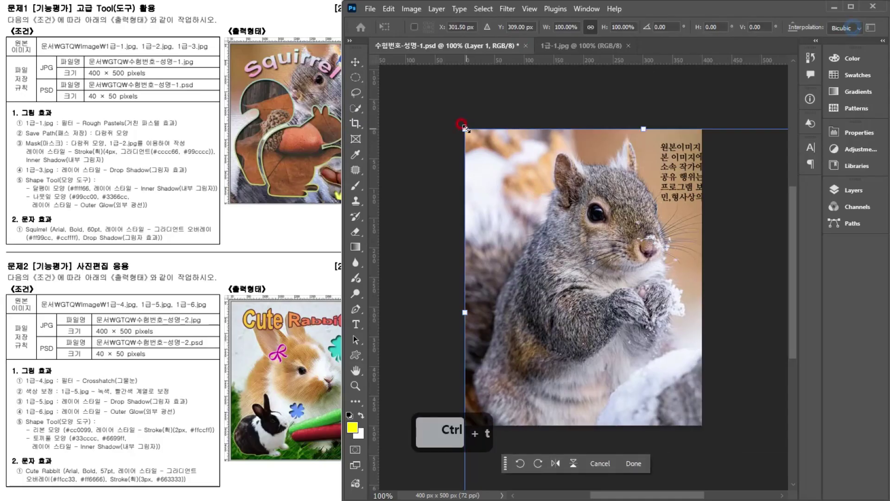
left_click_drag(461, 124, 562, 199)
left_click_drag(576, 298, 573, 247)
left_click_drag(457, 396, 422, 430)
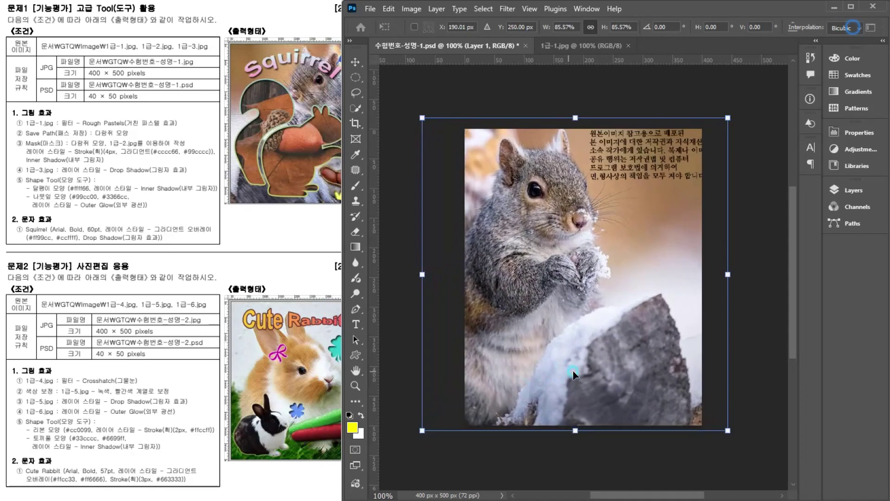
left_click_drag(574, 374, 591, 376)
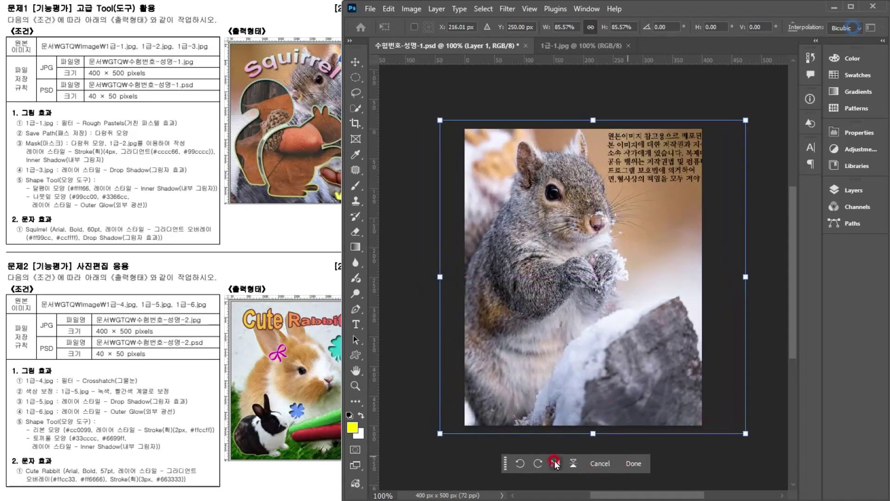
Flip the squirrel layer horizontally and apply the transform.
right_click(552, 168)
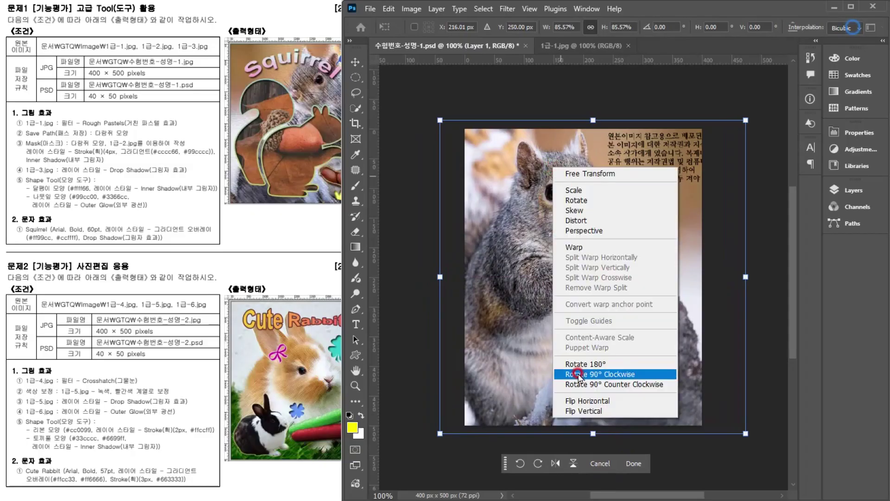
left_click(587, 401)
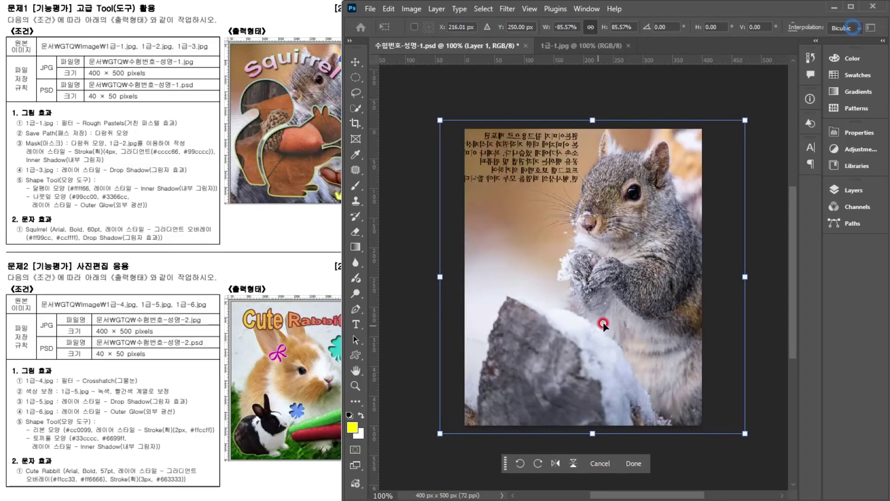
key("Return")
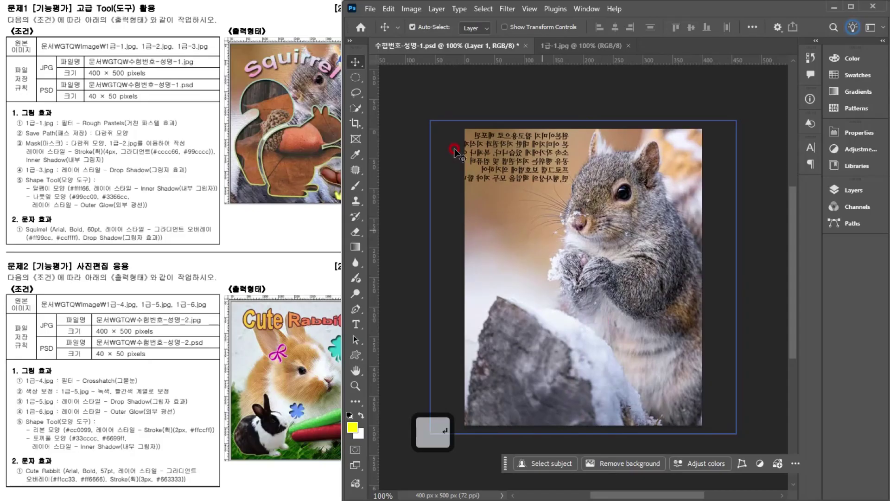
Apply the Rough Pastels filter from the Filter Gallery's Artistic group to the squirrel photo layer.
left_click(507, 10)
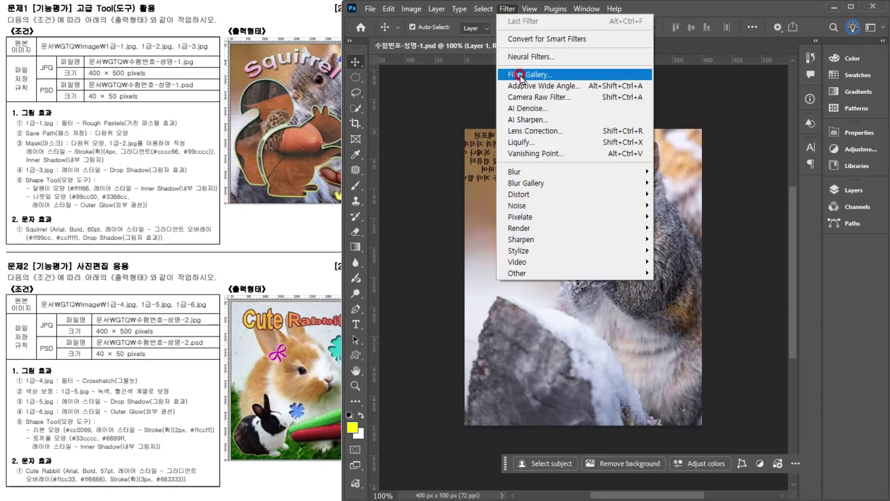
left_click(519, 75)
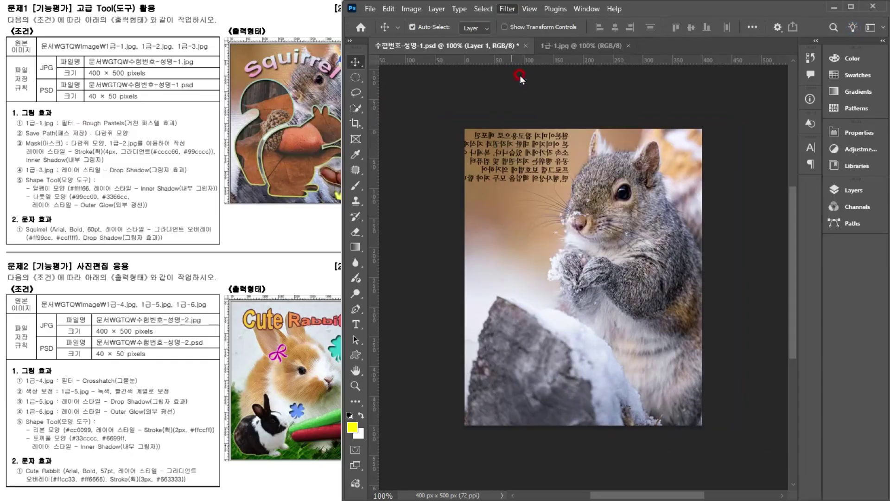
left_click(616, 88)
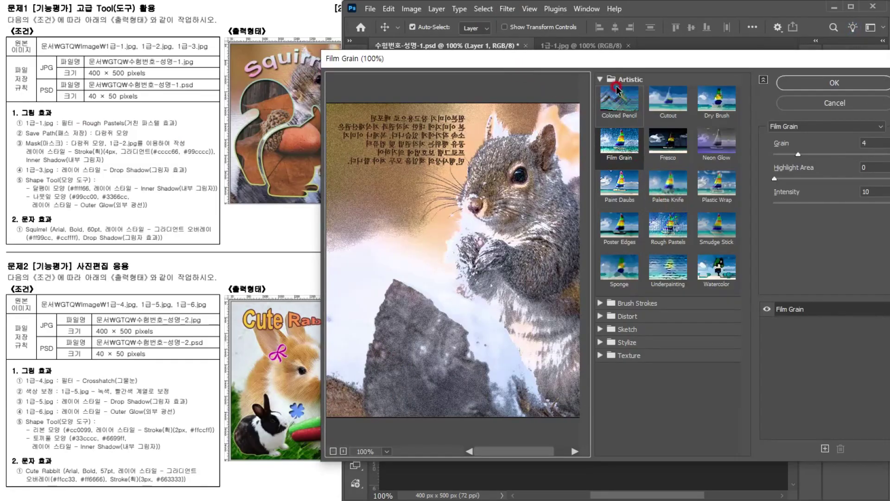
left_click(667, 229)
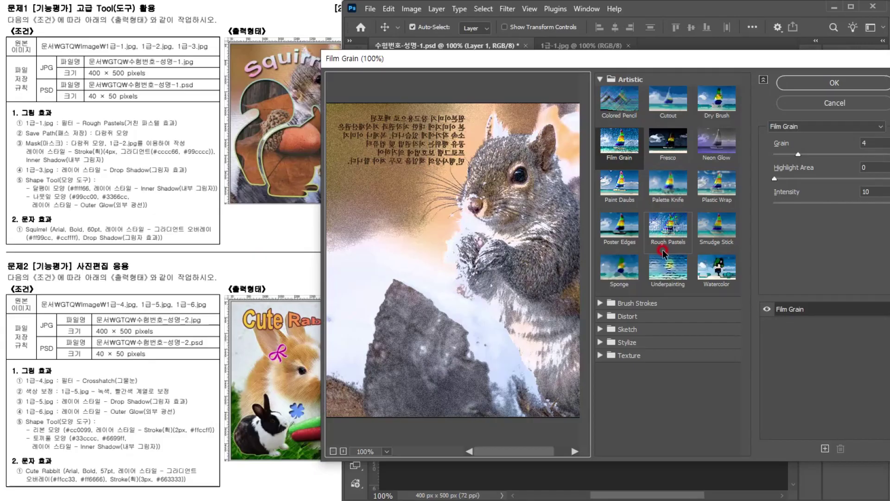
left_click(789, 81)
Bring the full Squirrel sample output into view in the exam sheet and hide Layer 1 to expose the white background.
left_click(182, 158)
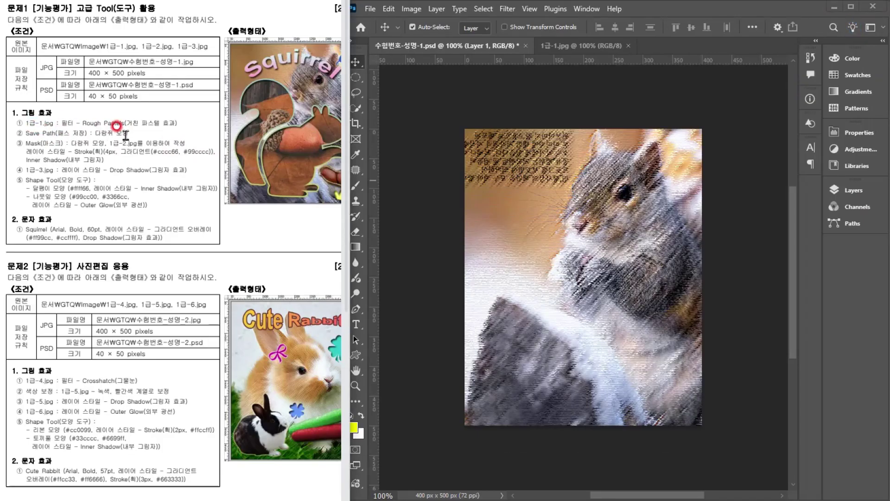
left_click_drag(293, 230, 234, 217)
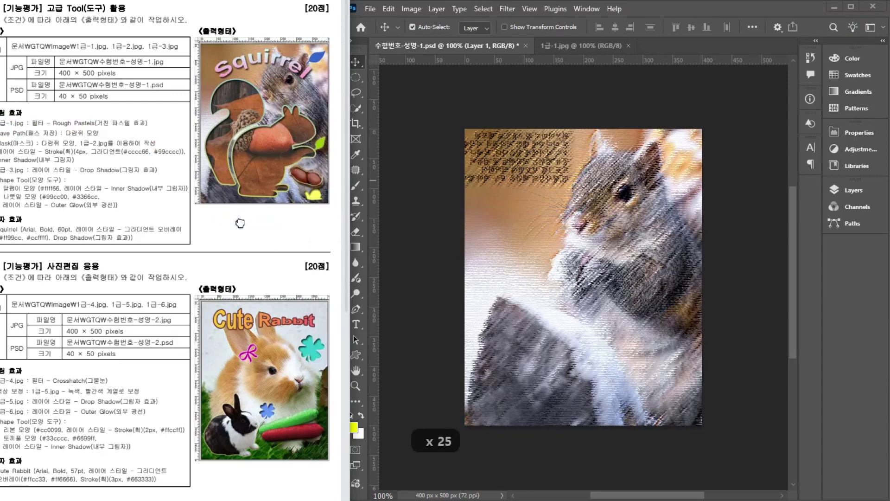
left_click(446, 165)
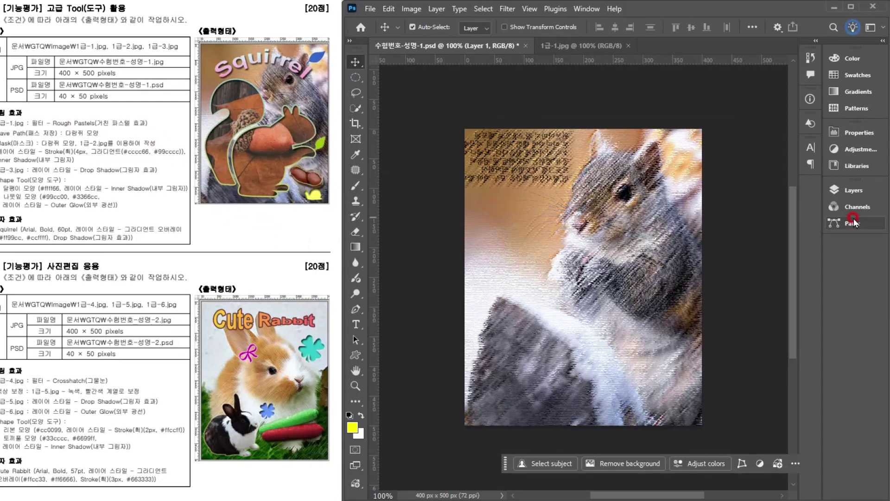
left_click(851, 190)
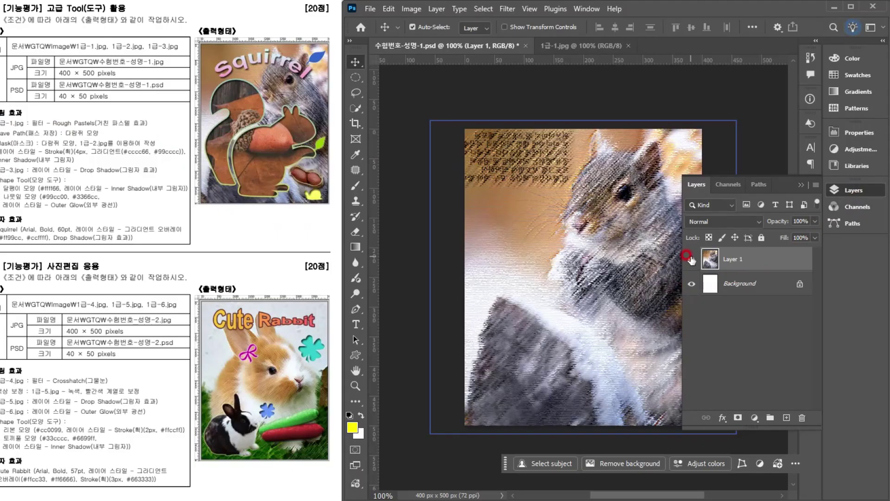
left_click(690, 256)
scroll(558, 244, "up", 9)
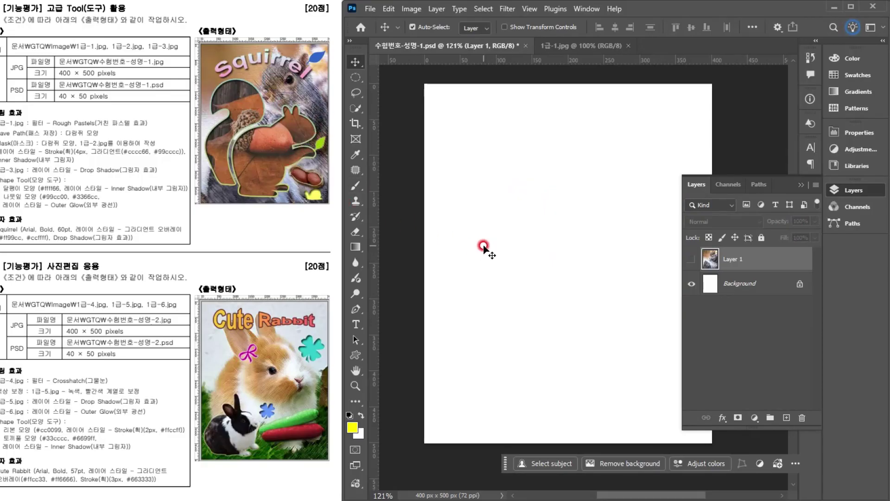
Set the Pen tool to Path mode with the Combine Shapes path operation.
left_click(357, 309)
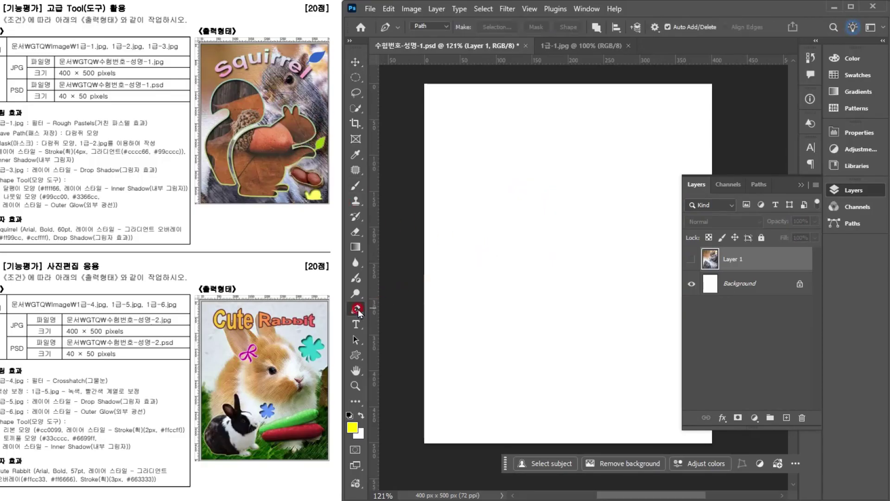
left_click(799, 185)
left_click(424, 26)
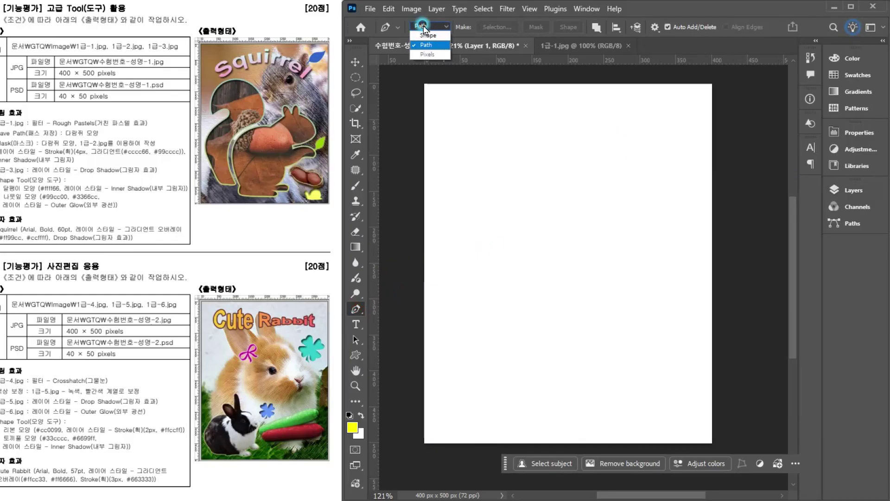
left_click(427, 45)
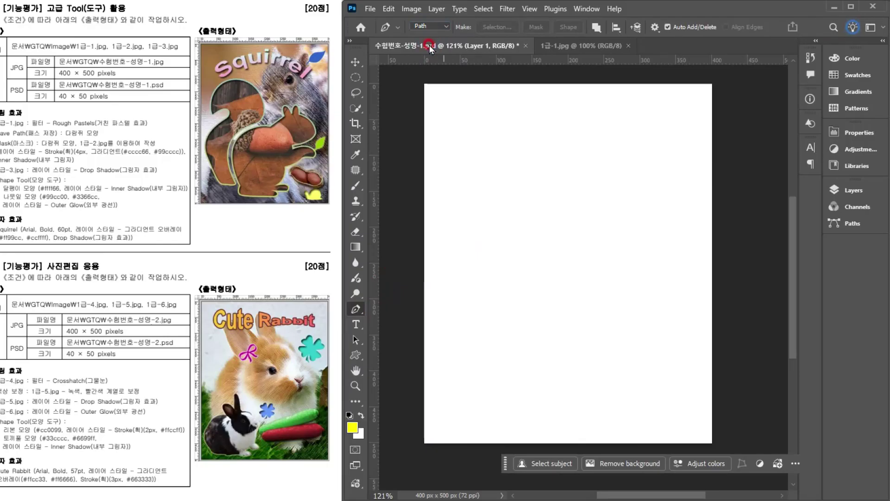
left_click(595, 28)
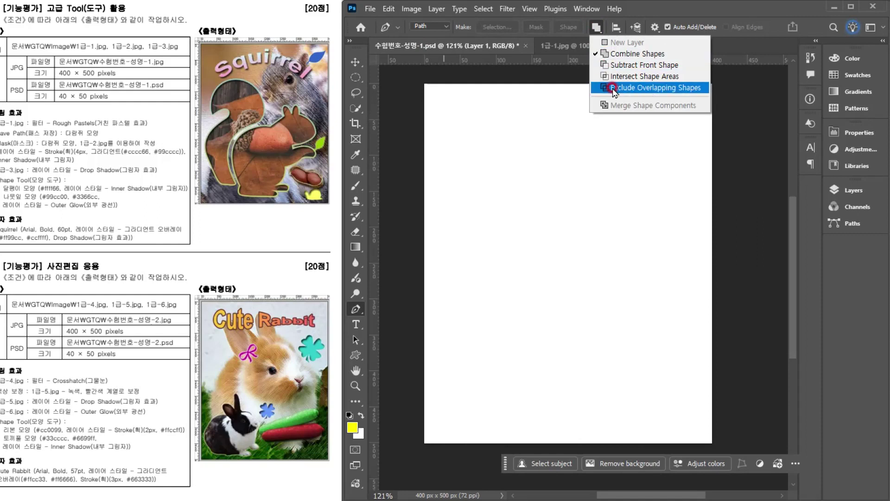
left_click(597, 27)
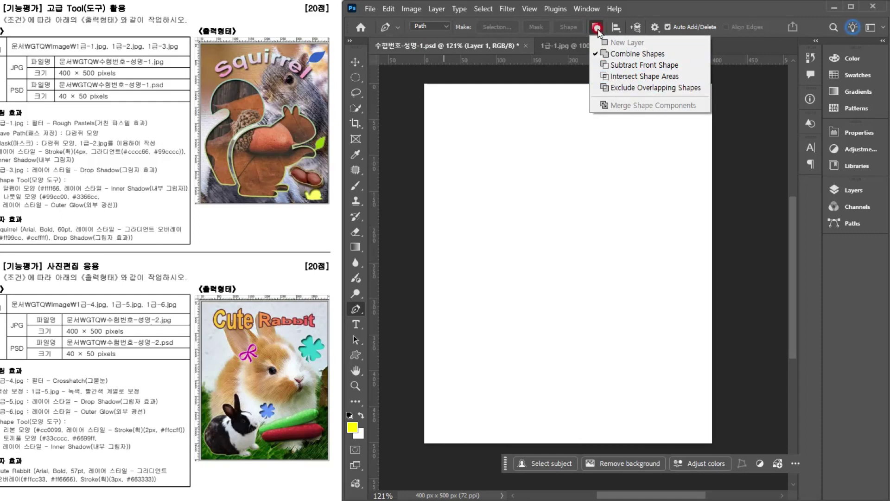
left_click(290, 172)
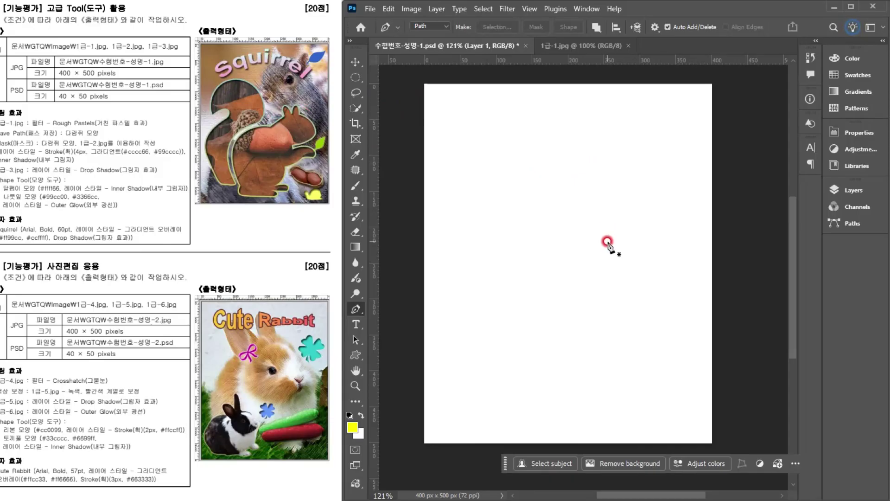
Start the squirrel body path with the Pen tool by drawing the two rounded ears.
left_click(607, 241)
left_click_drag(610, 222, 620, 220)
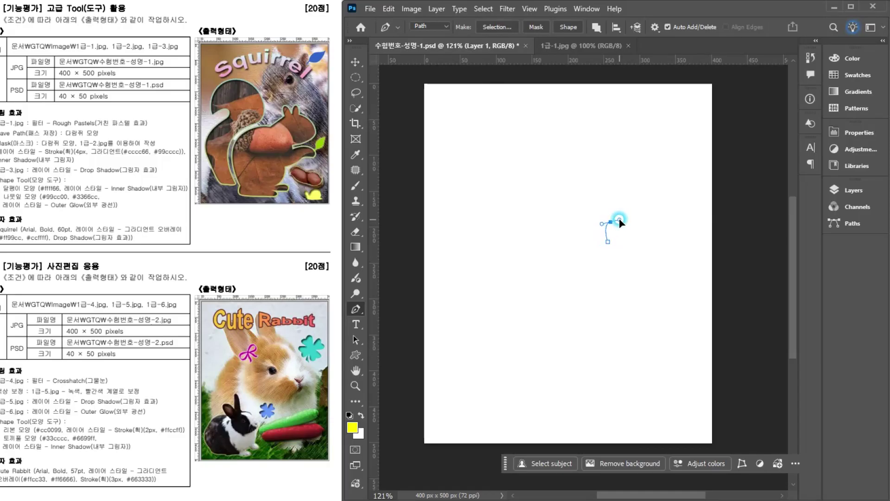
left_click(619, 239)
left_click(624, 238)
left_click(633, 237)
left_click(635, 236)
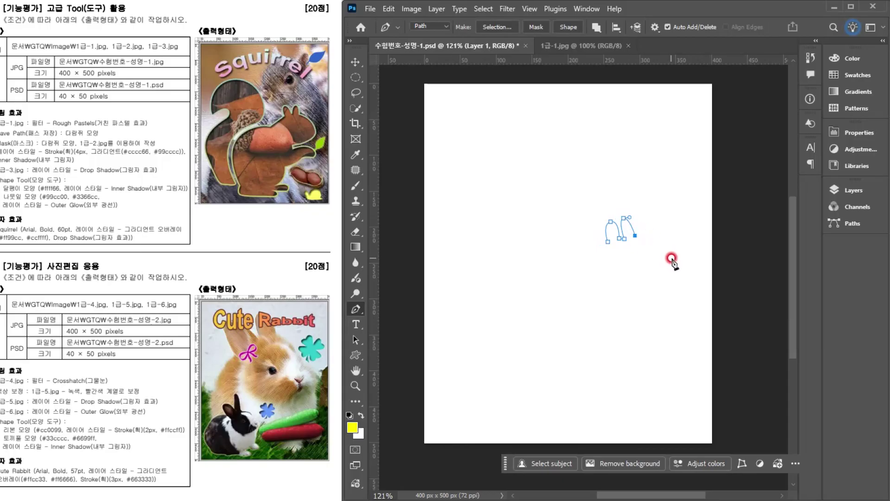
Continue the body path around the squirrel's face and chin and along the forearm's upper edge to the paw.
left_click_drag(670, 263, 672, 282)
left_click(642, 288)
left_click(629, 295)
left_click(653, 299)
left_click(682, 308)
Trace the forearm's underside and the belly, undoing the last anchor placed at the bottom of the belly.
left_click_drag(669, 318, 614, 343)
left_click(644, 323)
left_click(633, 335)
left_click_drag(604, 382, 591, 391)
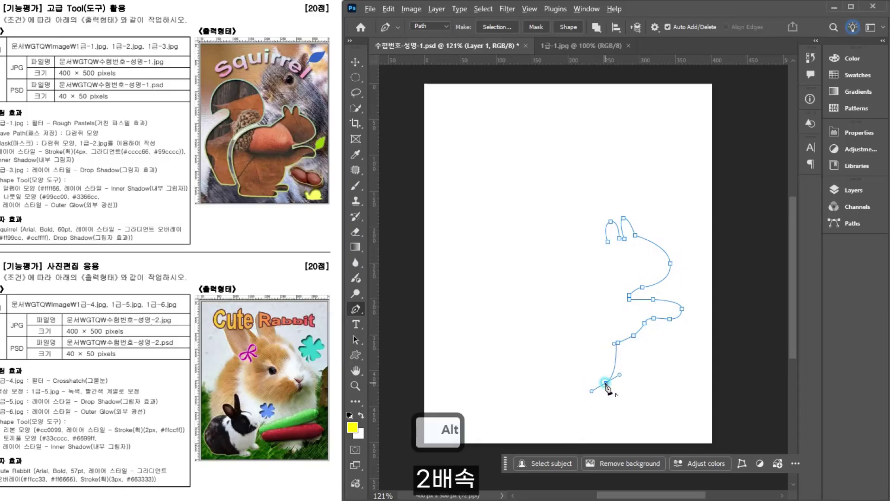
key("ctrl+z")
key("ctrl+z")
Draw the lower belly, the protruding foot and the flat base of the squirrel body path.
left_click(601, 393)
left_click_drag(586, 401, 630, 408)
left_click(601, 393, "alt")
left_click(595, 409)
left_click(604, 427)
left_click(537, 430)
left_click_drag(533, 412, 542, 405)
Draw the curved back up to the ear and close the body path at its starting anchor.
left_click_drag(509, 328, 531, 271)
key("ctrl+z")
left_click(534, 412, "alt")
key("ctrl+z")
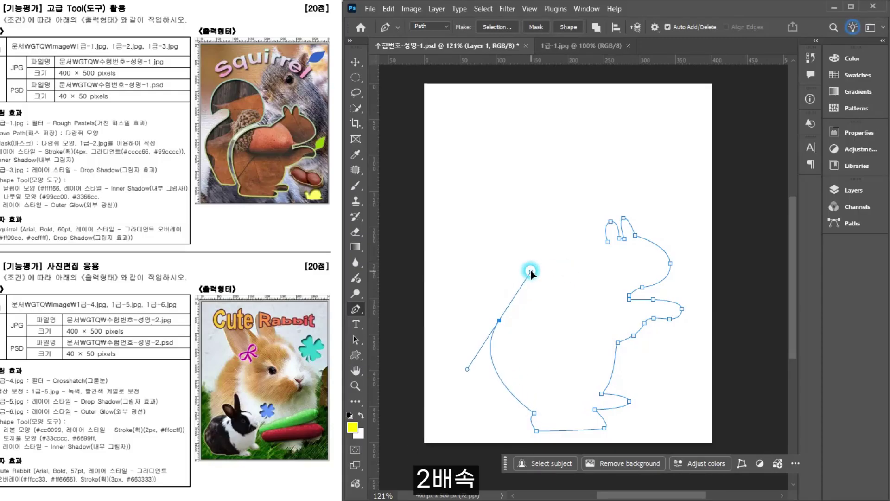
left_click(569, 267)
left_click(608, 242)
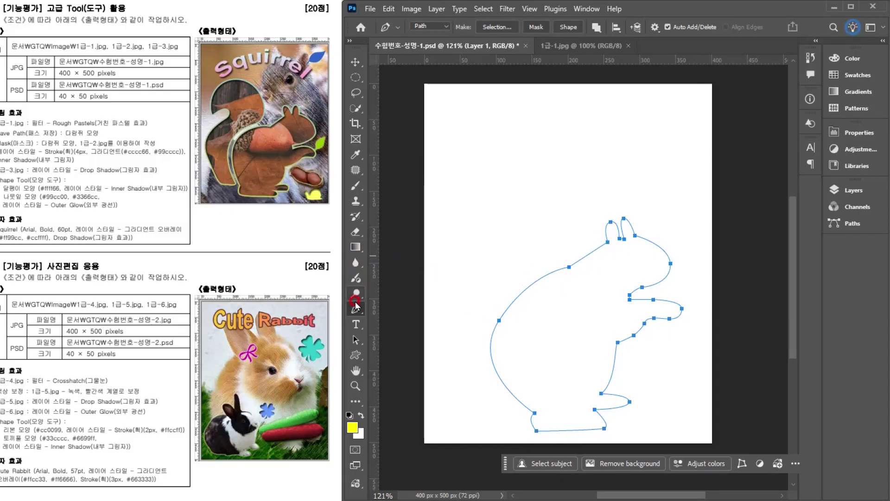
Move the two anchors on the squirrel's back with the Direct Selection tool to reshape the back curve.
left_click(355, 340)
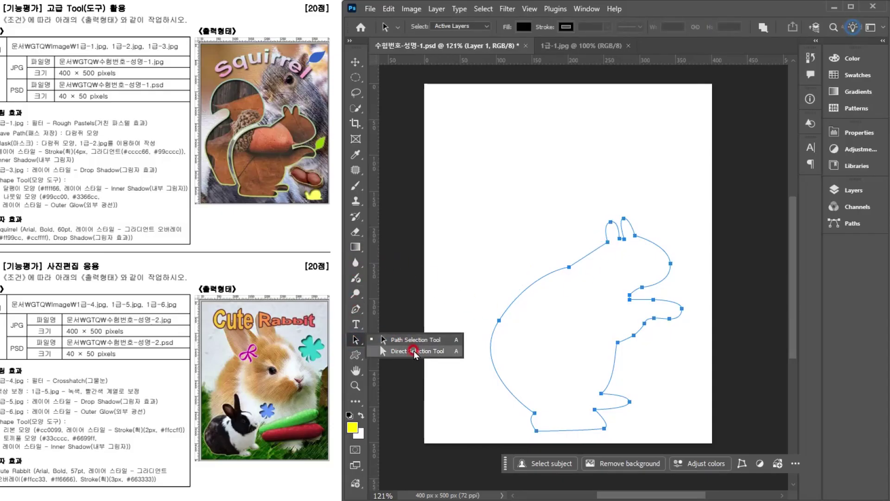
left_click(388, 351)
left_click(498, 320)
left_click_drag(500, 324, 513, 304)
left_click_drag(570, 269, 582, 261)
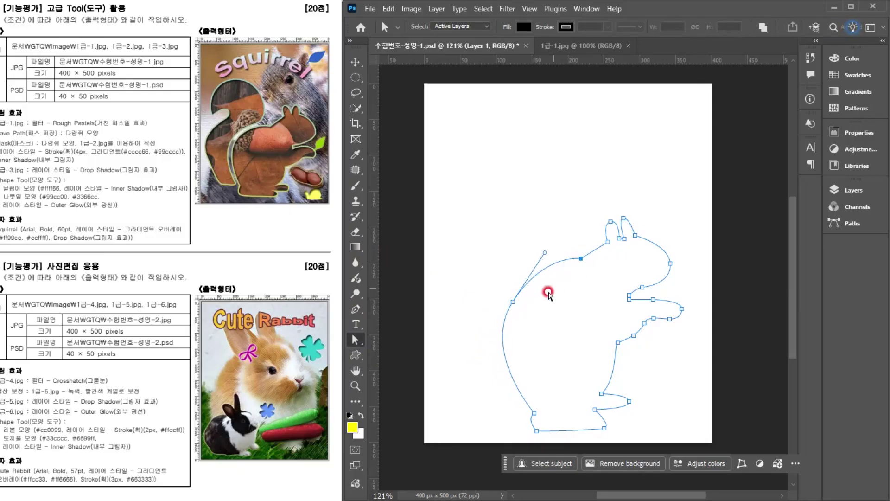
mouse_move(513, 302)
left_mouse_down()
mouse_move(530, 289)
mouse_move(519, 306)
left_mouse_up()
Start a separate tail path with the Pen tool, drawing the rounded top and the edge facing the back.
key("p")
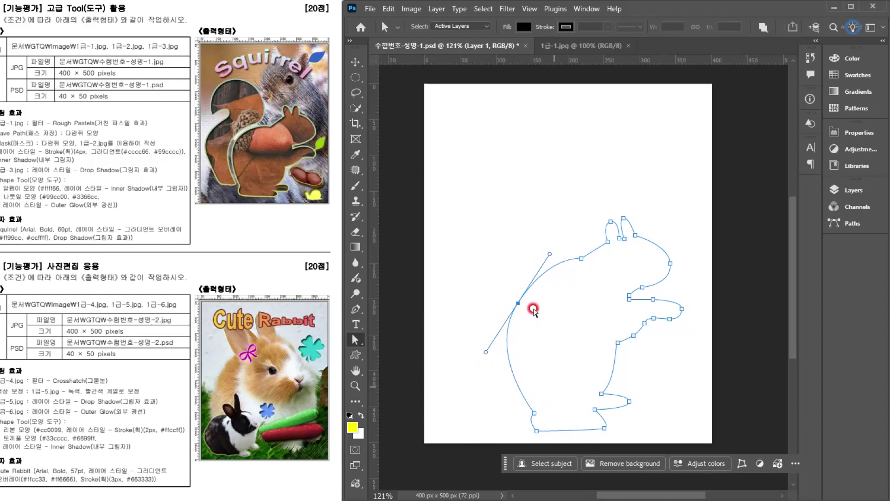
left_click(457, 233)
left_click_drag(496, 163, 541, 161)
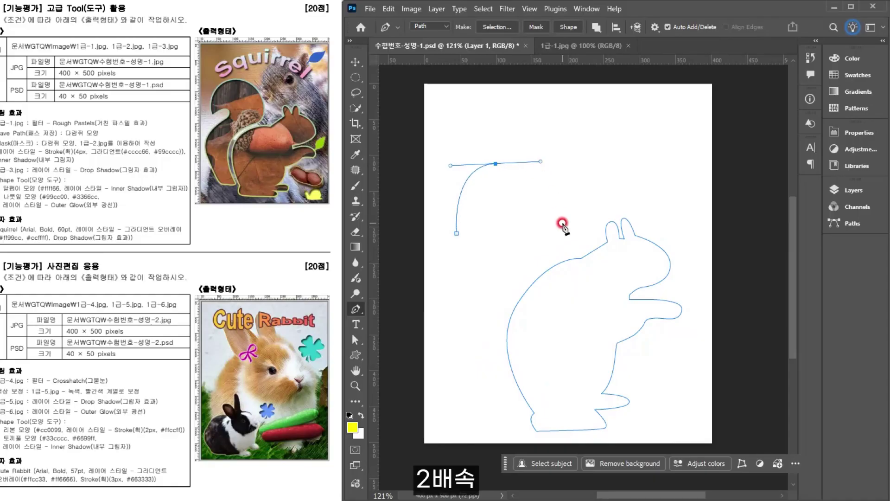
left_click_drag(549, 246, 501, 306)
key("ctrl+z")
left_click(550, 246, "alt")
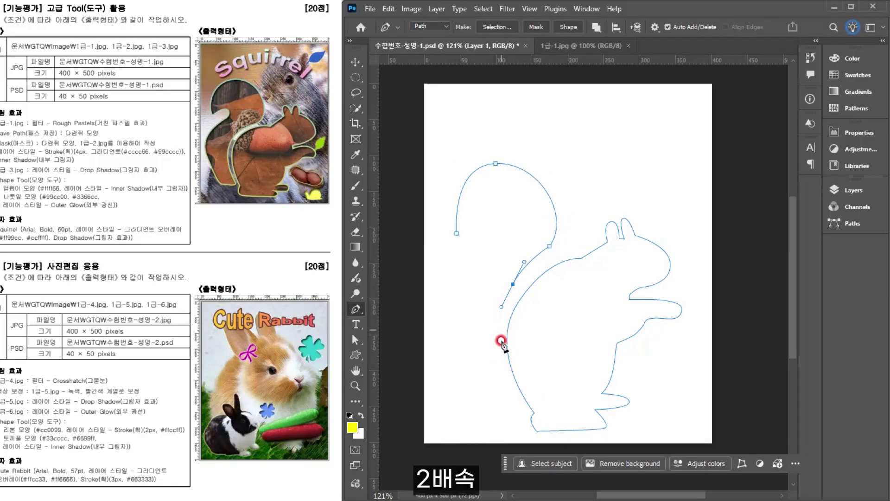
Draw the tail's lower end, outer edge and inner curl, closing the tail path at its starting anchor.
left_click_drag(515, 405, 543, 432)
left_click(515, 405, "alt")
left_click_drag(480, 397, 470, 385)
left_click(437, 309)
left_click_drag(437, 308, 437, 288)
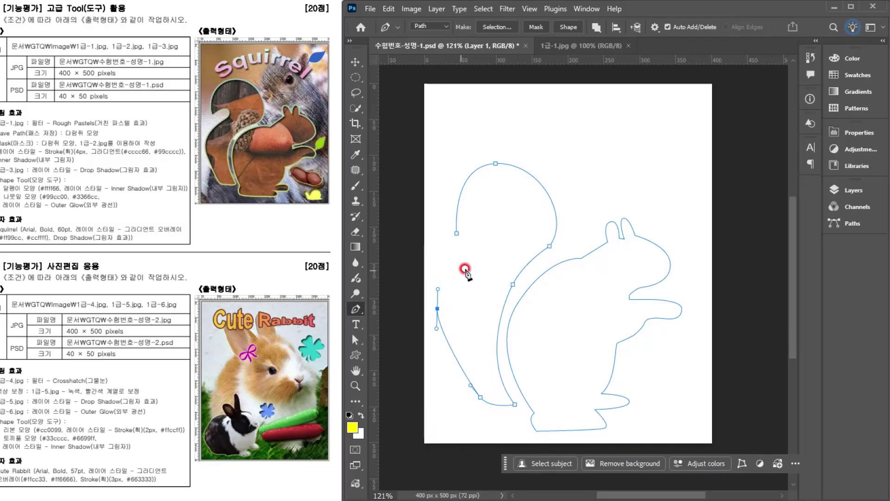
left_click_drag(497, 251, 483, 216)
left_click(460, 229)
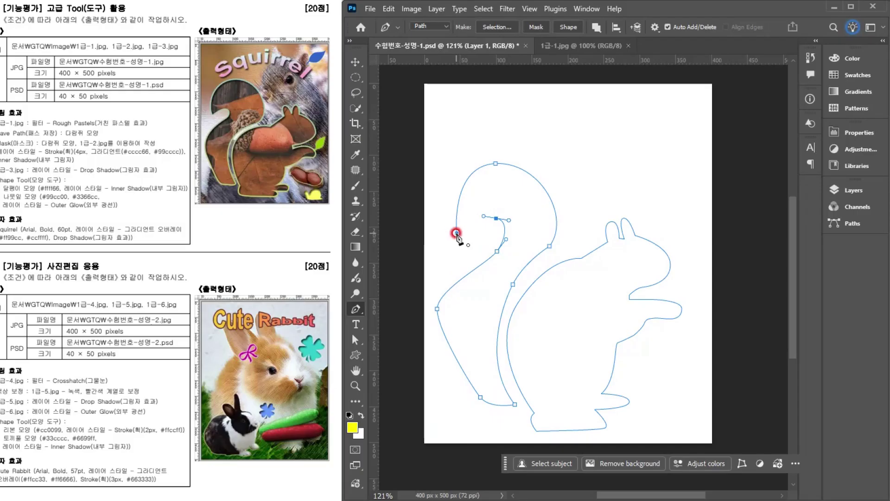
Refine the tail path with the Direct Selection tool, smoothing the outer bulge and shifting the anchors beside the back.
left_click(355, 339)
left_click(418, 351)
left_click(437, 308)
left_click_drag(437, 288, 444, 261)
left_click_drag(434, 329, 437, 348)
left_click_drag(549, 246, 556, 253)
left_click_drag(509, 283, 515, 284)
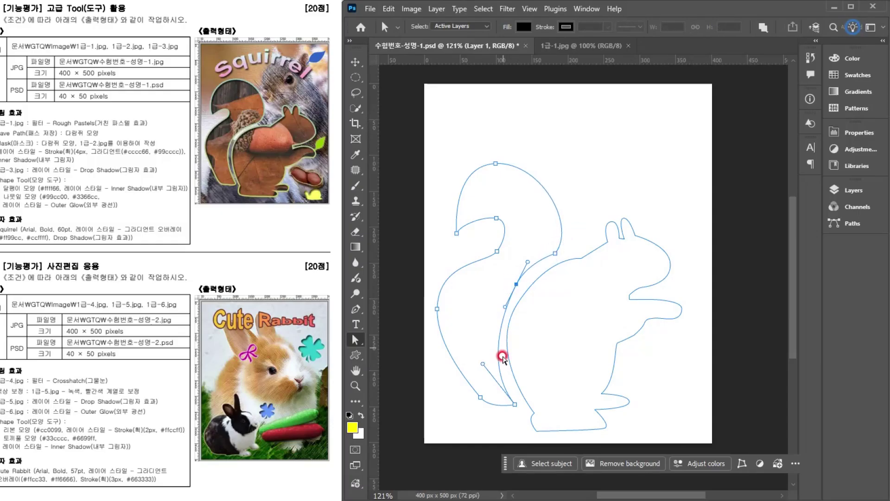
Save the work path under the name 다람쥐 모양.
left_click(844, 199)
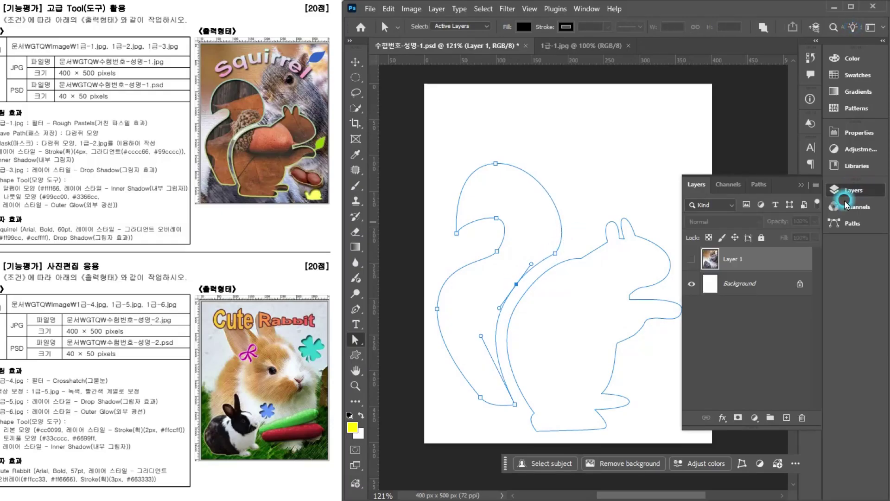
left_click(756, 185)
double_click(733, 207)
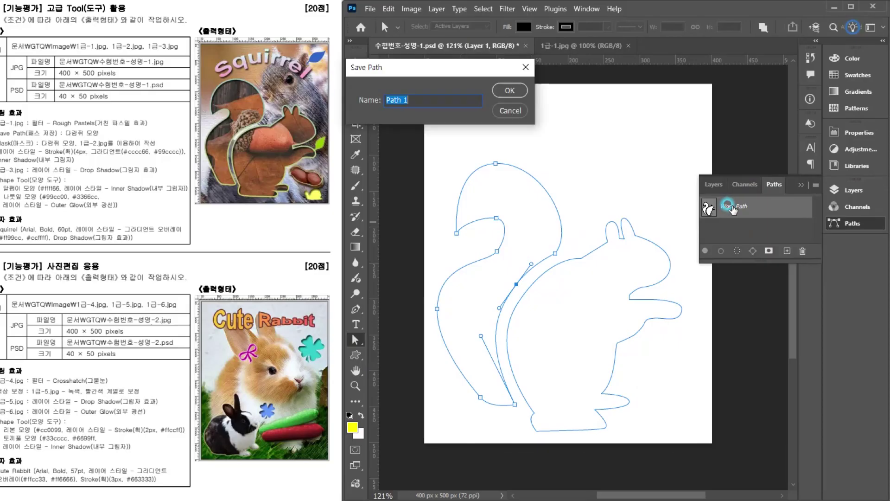
type("다람쥐 모")
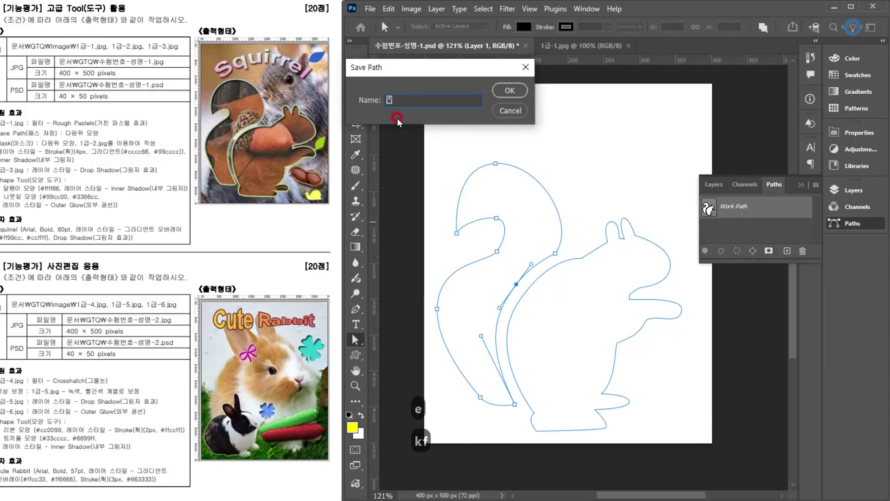
type("양")
key("Return")
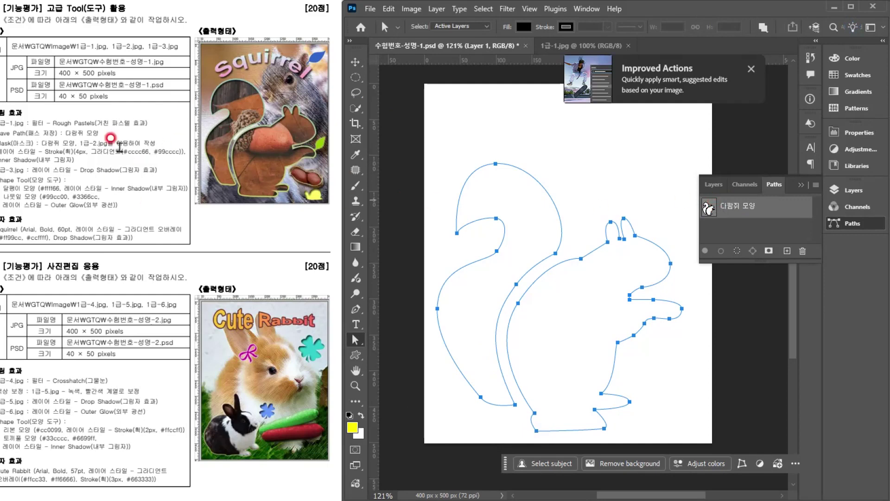
Load the 다람쥐 모양 path as a selection and return to the layer list.
left_click(732, 250)
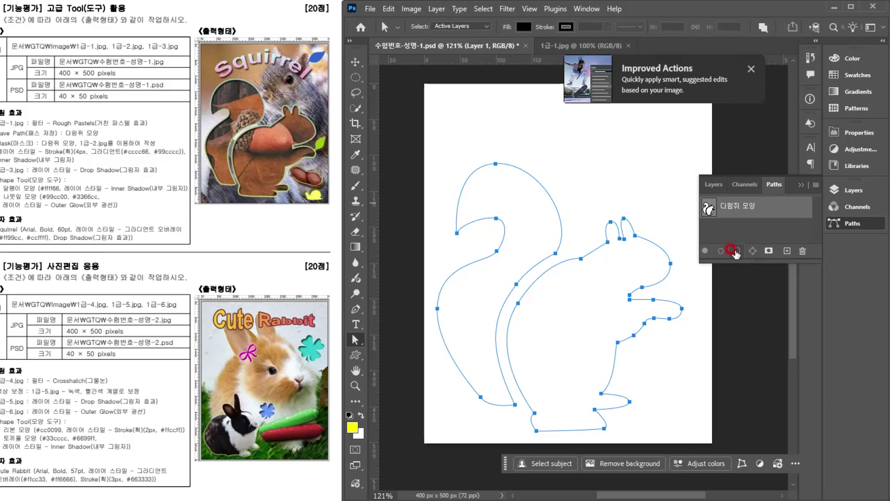
left_click(735, 252)
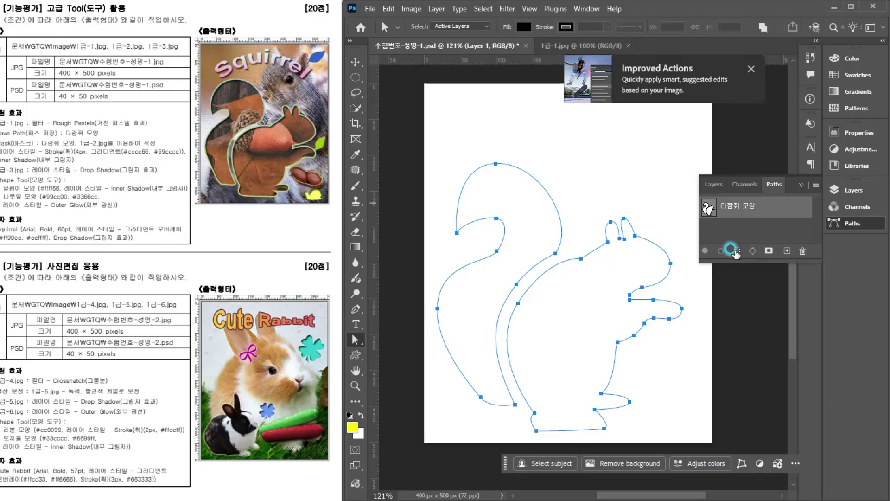
left_click(851, 191)
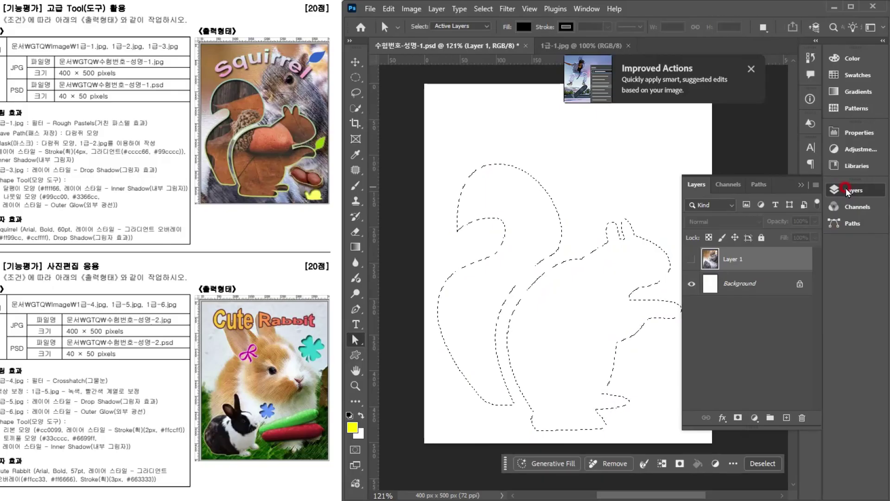
Add a new layer, fill the squirrel selection with the yellow foreground color and deselect it.
key("ctrl+alt+shift+n")
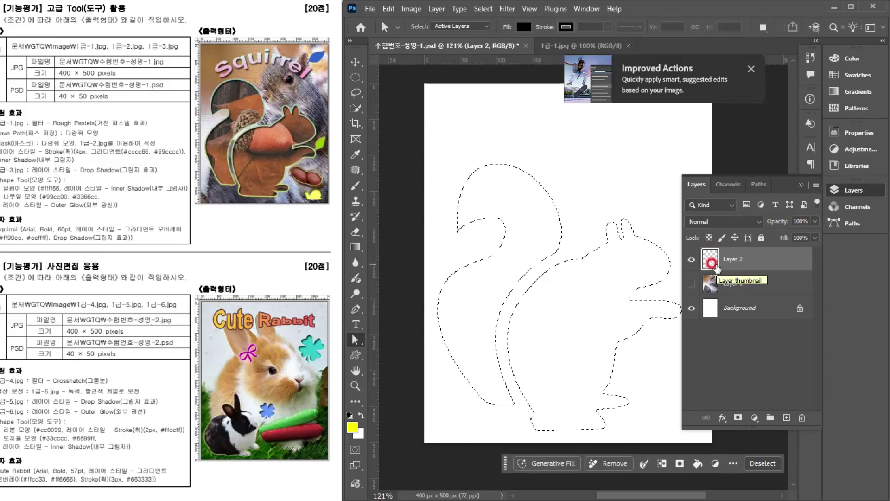
key("alt+Delete")
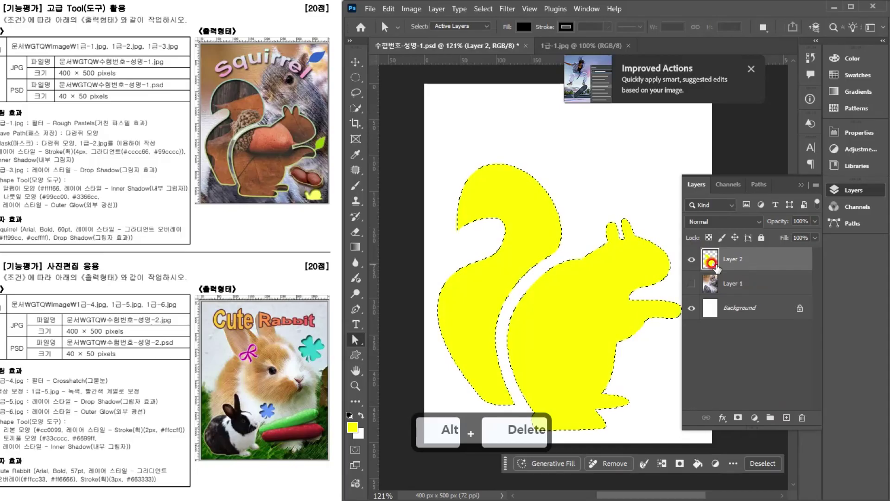
left_click(801, 188)
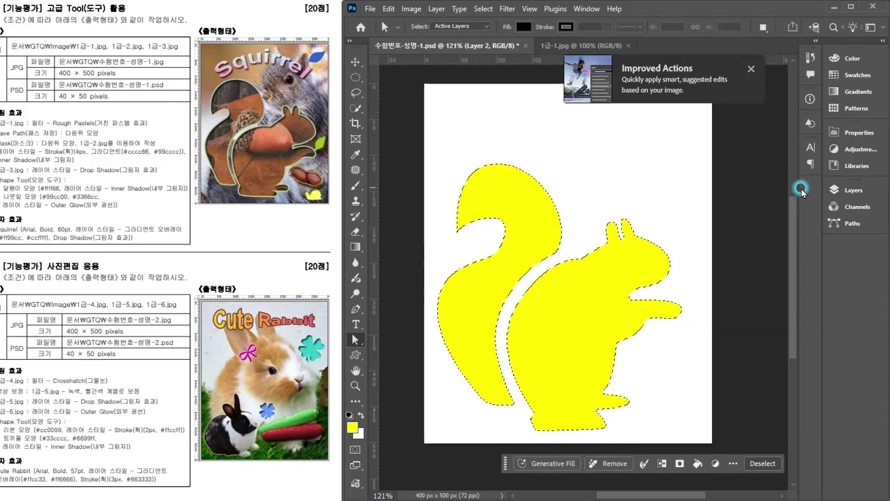
key("ctrl+d")
Add a 4 px outside Stroke layer style to the yellow squirrel layer with the fill type set to Gradient.
left_click(852, 190)
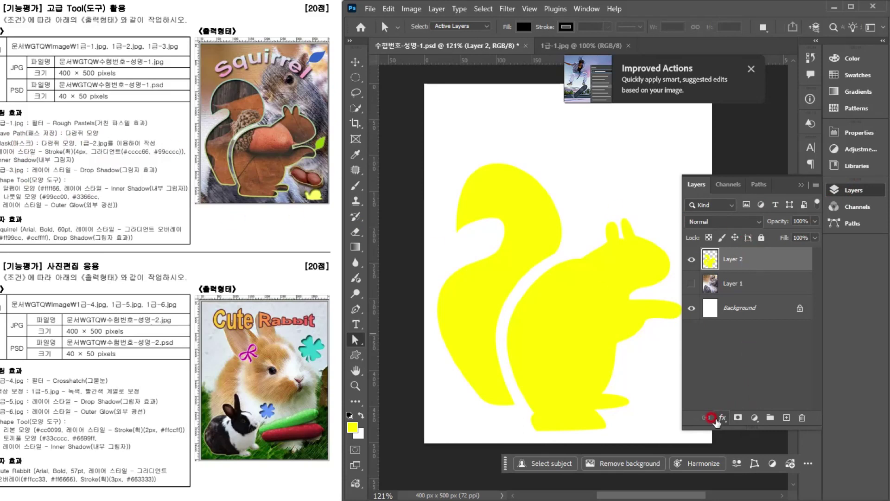
left_click(716, 419)
left_click(665, 318)
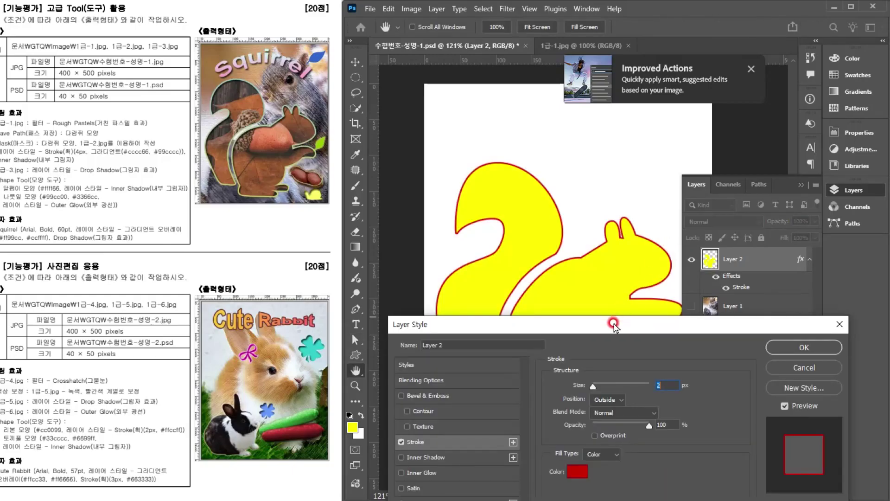
left_click_drag(613, 325, 794, 186)
type("4")
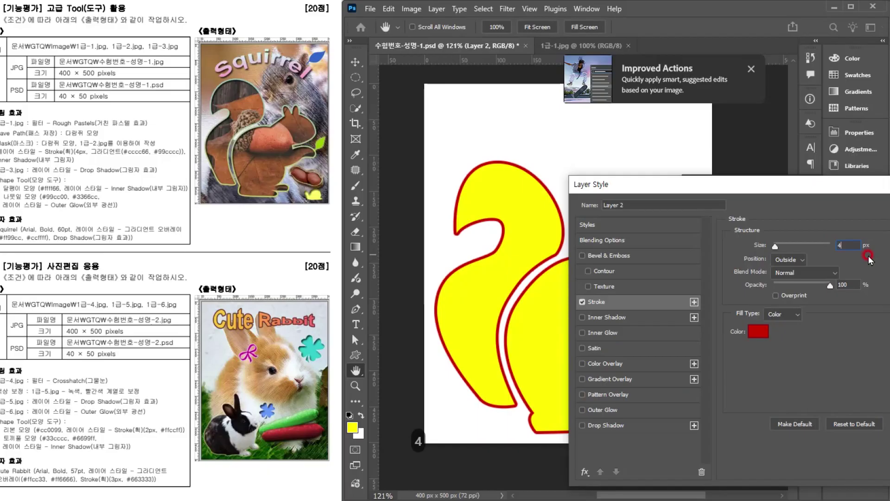
left_click(778, 316)
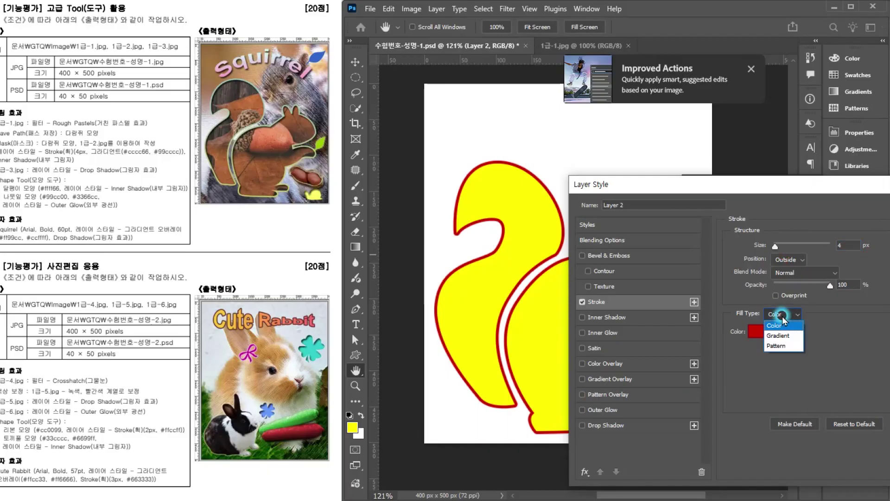
left_click(782, 333)
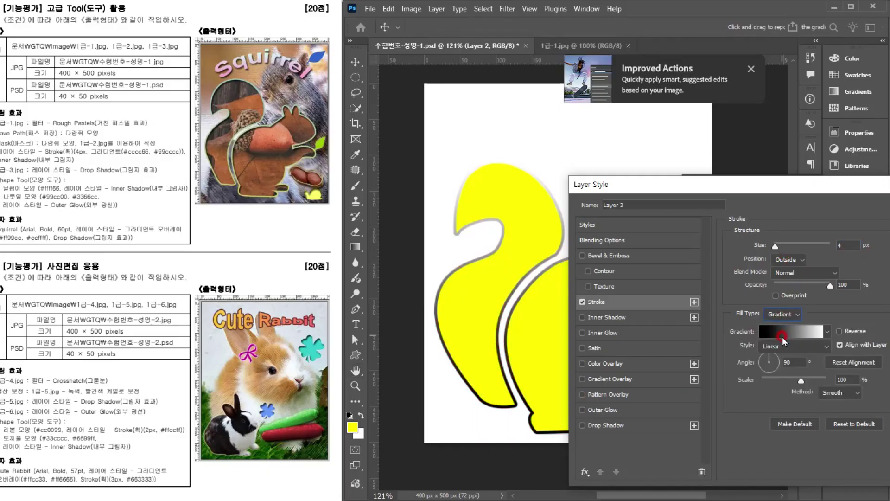
Edit the stroke gradient and set its starting color stop to #cccc66.
left_click(782, 333)
left_click(455, 296)
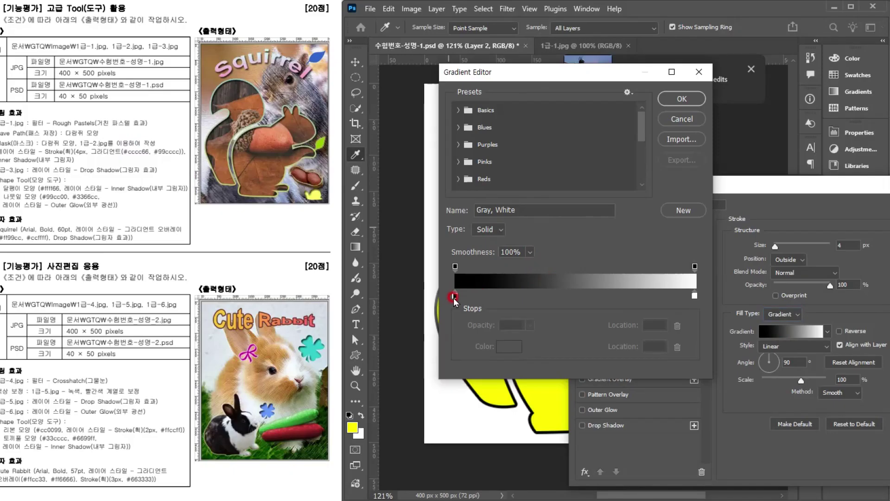
double_click(454, 296)
type("c")
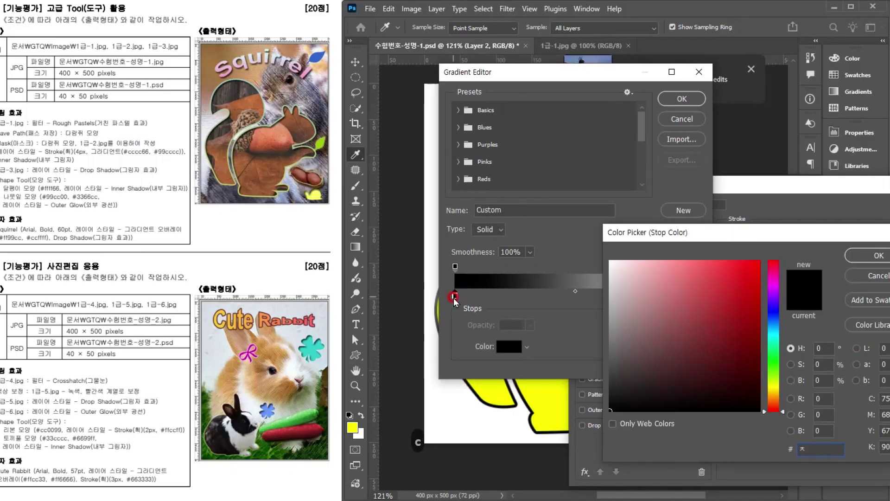
key("BackSpace")
key("Hangul")
type("cc")
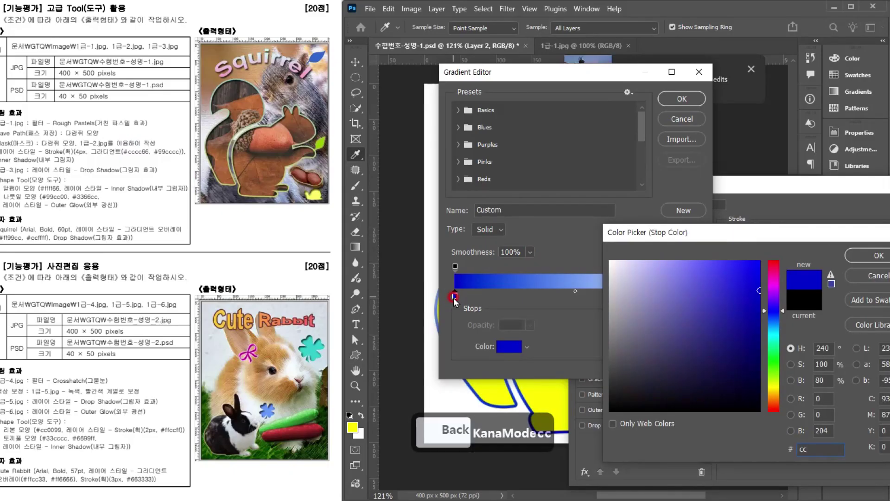
type("cc66")
key("Return")
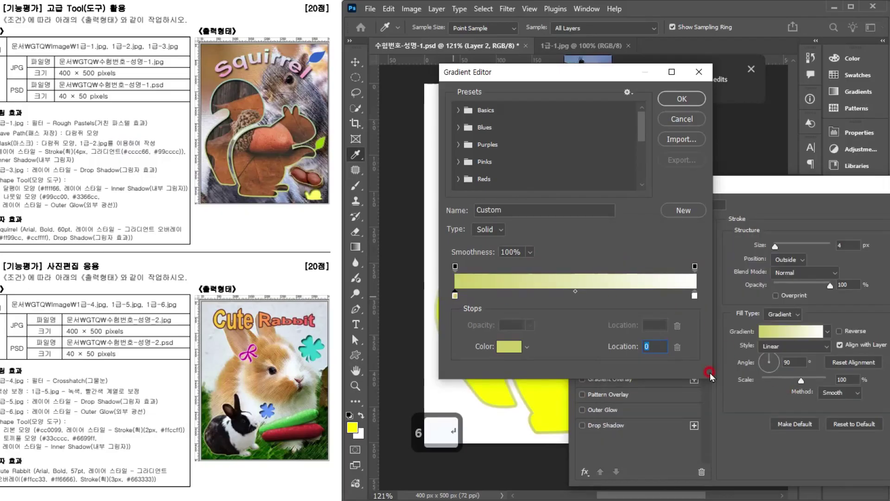
Set the stroke gradient's ending color stop to #99cccc and accept the gradient.
double_click(695, 296)
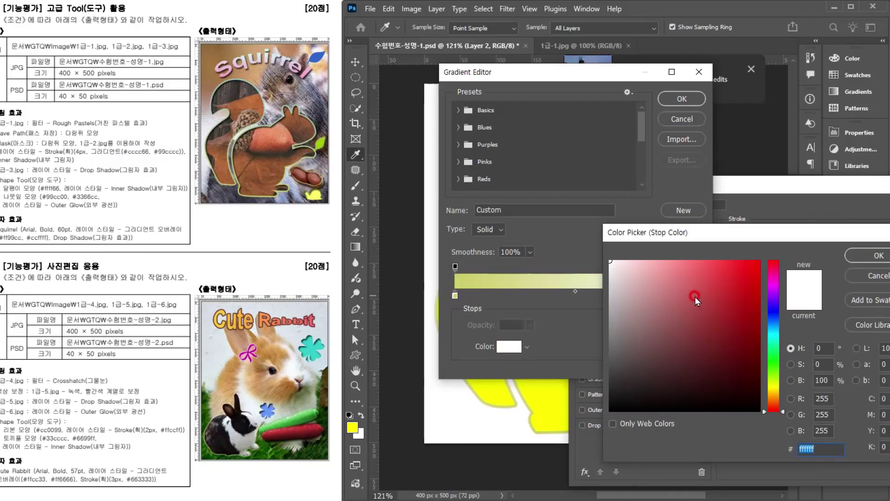
type("9ccccc")
key("Return")
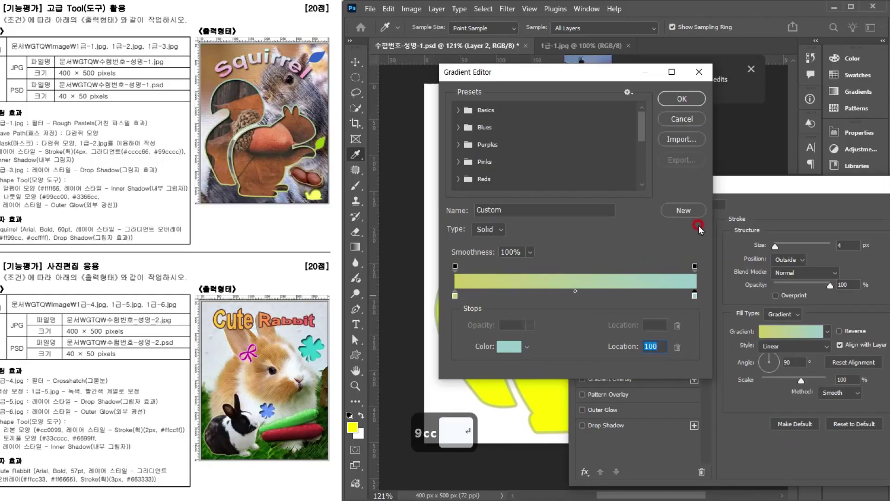
left_click(681, 98)
Add an Inner Shadow to the squirrel shape at a 120° angle and apply the layer styles.
mouse_move(690, 185)
left_mouse_down()
mouse_move(667, 354)
mouse_move(676, 436)
mouse_move(676, 123)
left_mouse_up()
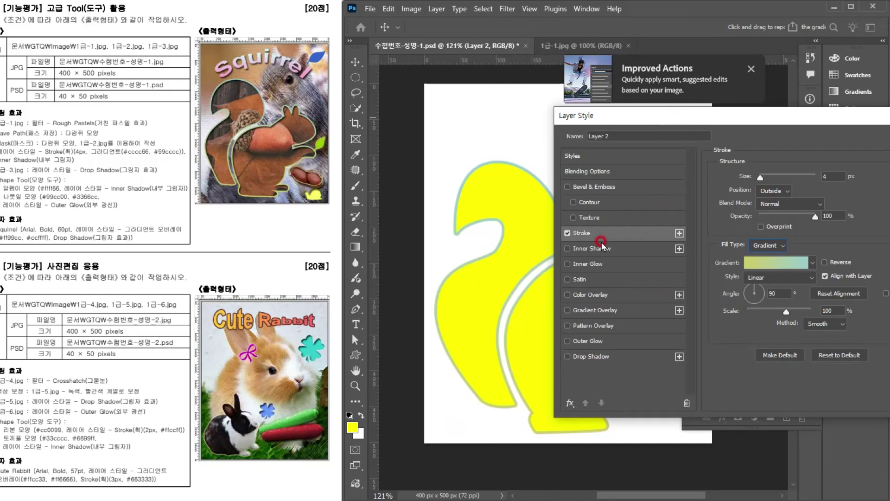
left_click(489, 304)
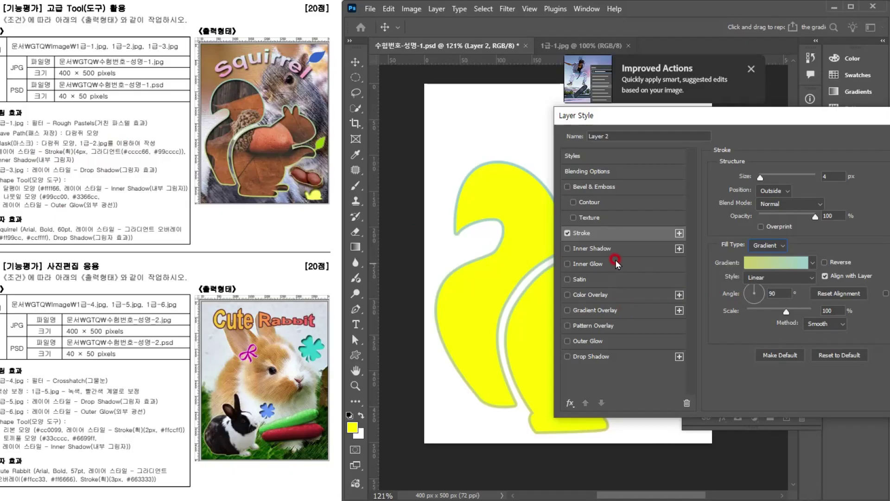
left_click(615, 248)
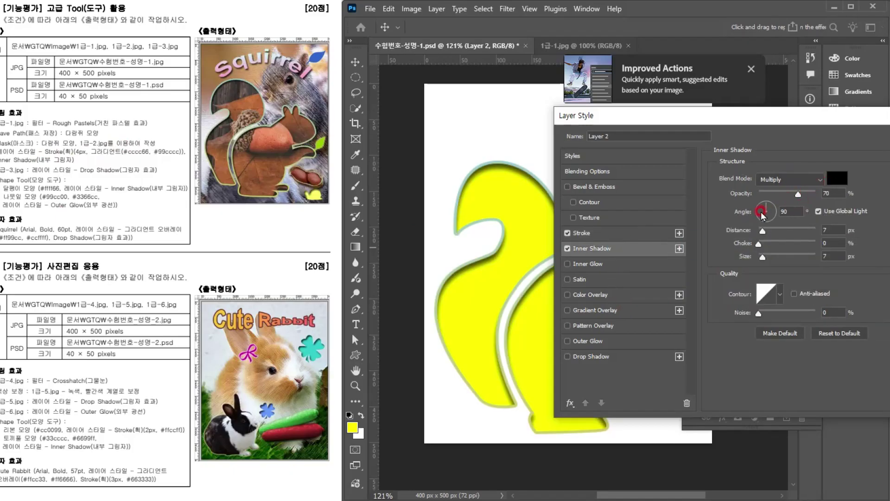
left_click_drag(789, 211, 763, 217)
type("120")
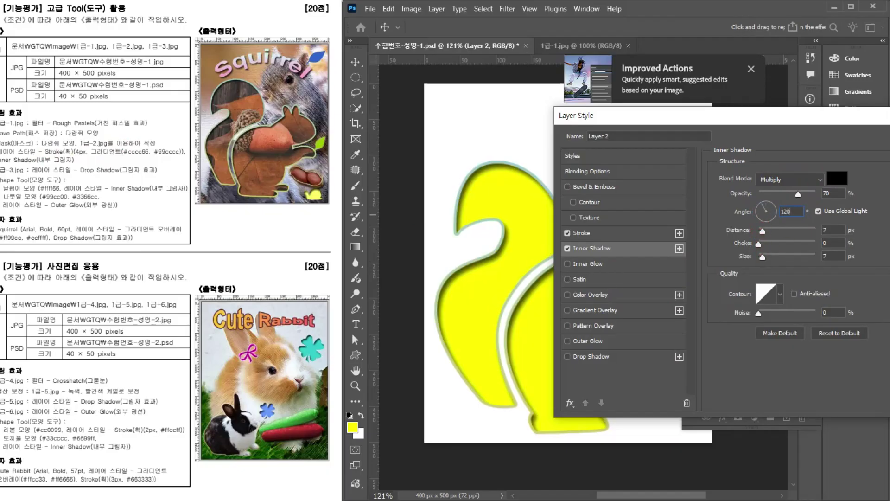
key("Return")
Make the squirrel photo layer visible and select the yellow squirrel shape layer above it.
left_click(783, 273)
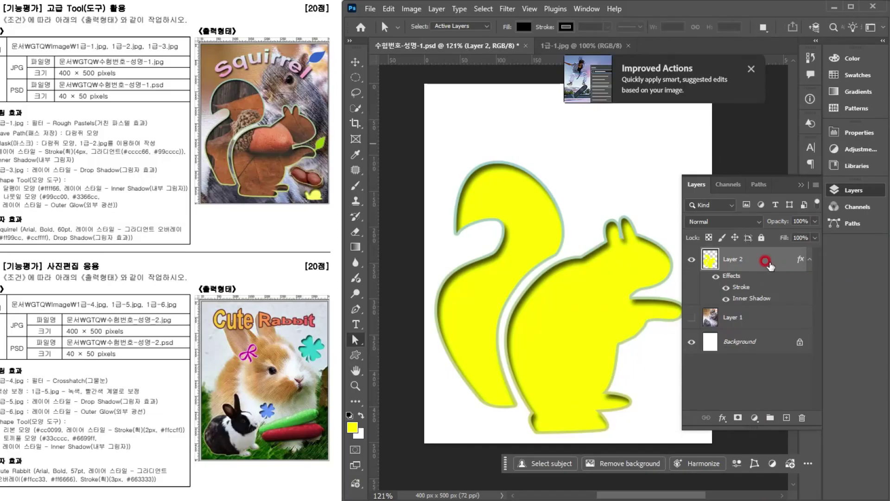
left_click(702, 318)
left_click(726, 259)
Open 1급-2.jpg, copy the whole acorn image and return to the composition document.
left_click(85, 164)
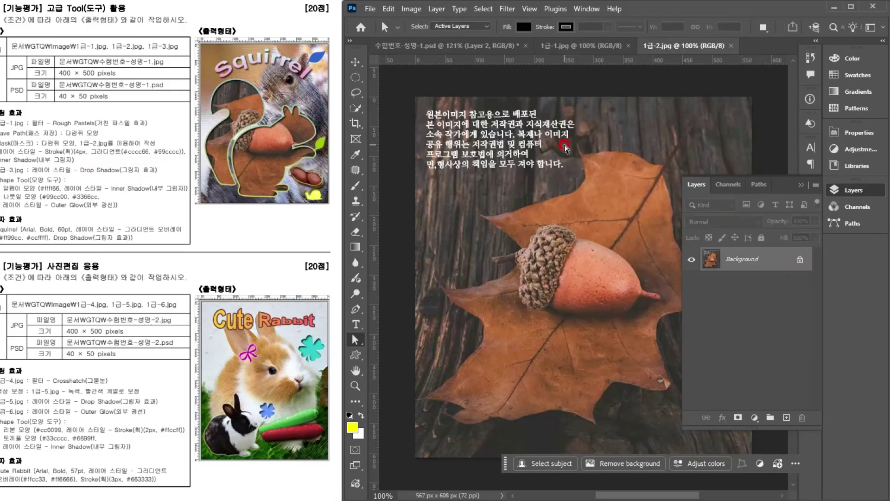
left_click(798, 186)
left_click(585, 189)
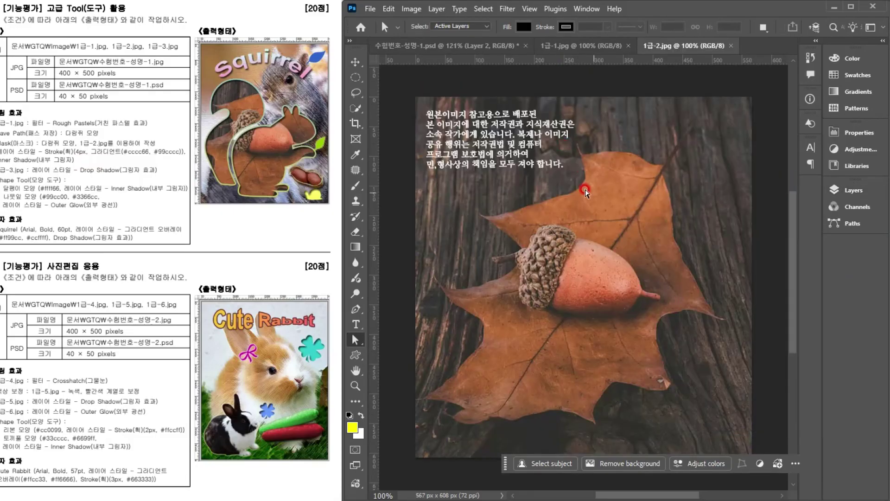
key("ctrl+a")
key("ctrl+c")
key("ctrl+Tab")
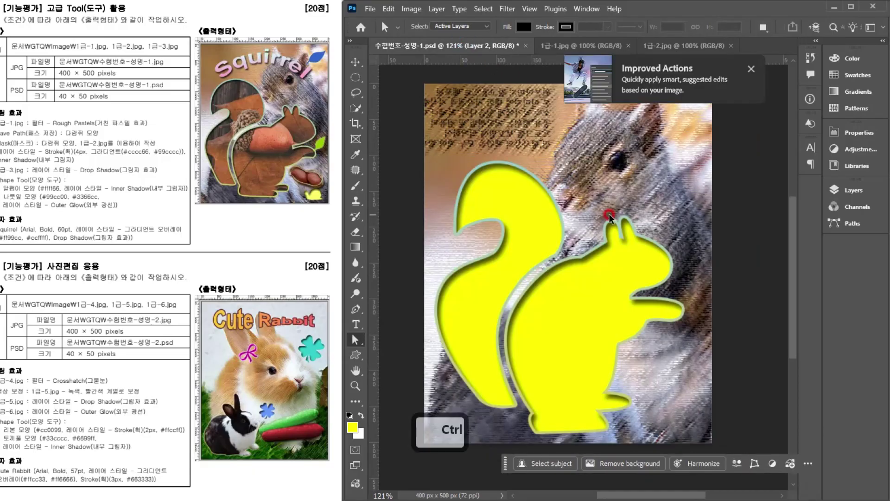
Paste the acorn image, scale it down and position it over the yellow squirrel shape.
key("ctrl+v")
key("ctrl+t")
left_click_drag(423, 82, 554, 258)
left_click_drag(651, 351, 514, 267)
key("Return")
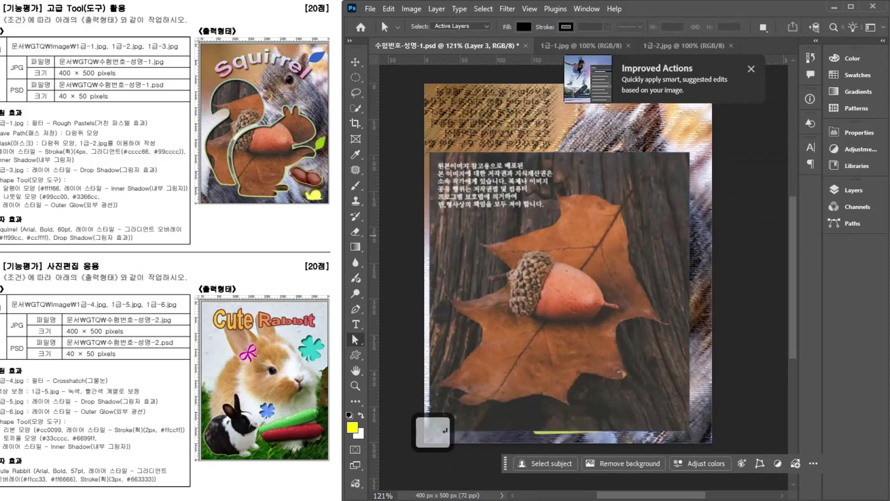
Create a clipping mask so the acorn image is clipped to the squirrel shape layer.
left_click(848, 190)
left_click(759, 259)
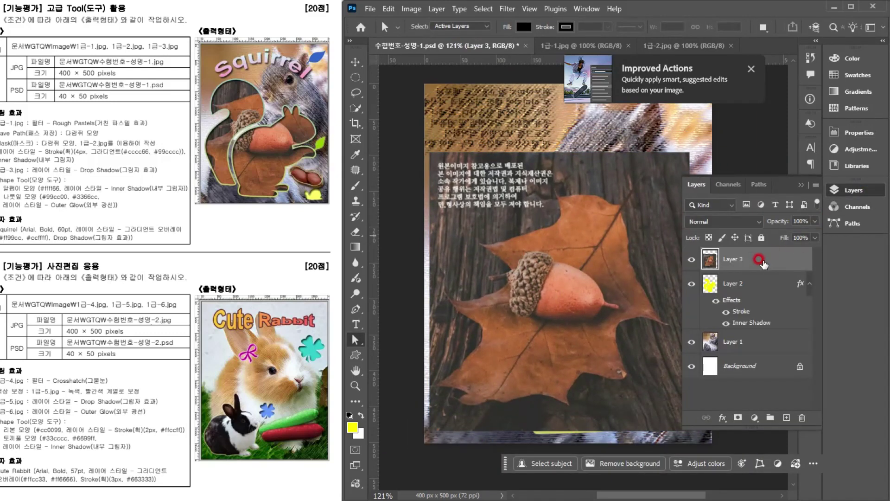
right_click(763, 264)
key("alt")
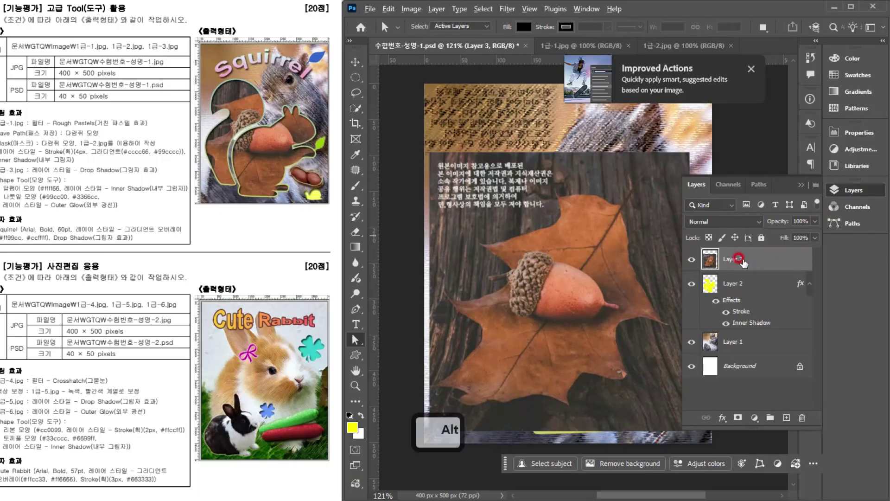
left_click(436, 9)
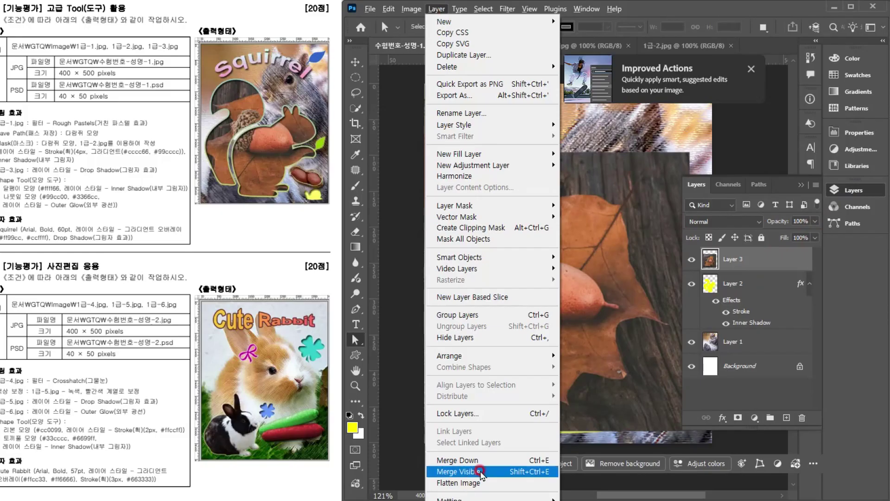
left_click(522, 237)
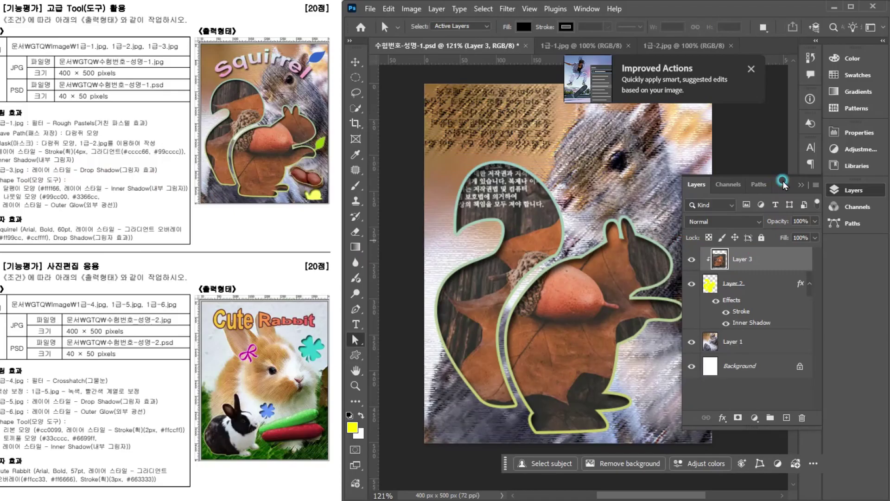
Open 1급-3.jpg and select the open peanut shell with its two kernels using the Quick Selection tool.
key("F2")
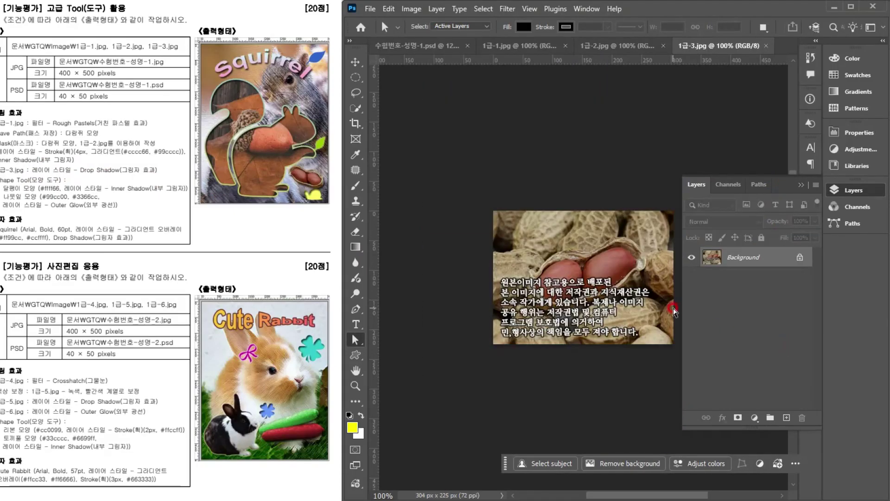
scroll(603, 341, "up", 5, "alt")
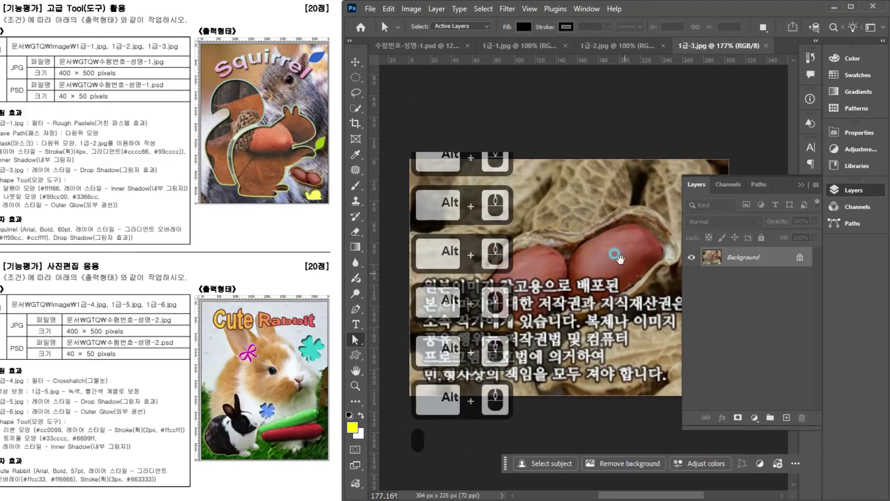
left_click(801, 184)
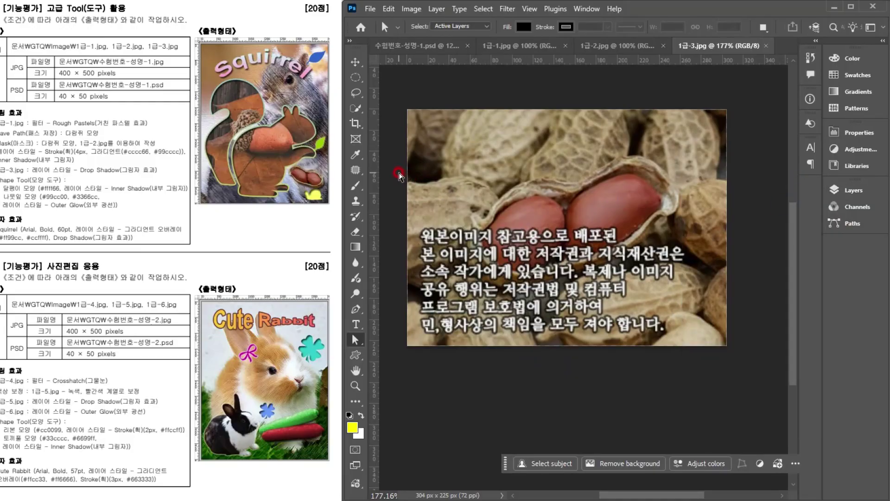
key("w")
mouse_move(496, 199)
left_mouse_down()
mouse_move(512, 184)
mouse_move(620, 180)
mouse_move(616, 172)
mouse_move(633, 168)
mouse_move(657, 186)
mouse_move(638, 212)
mouse_move(515, 266)
mouse_move(482, 237)
left_mouse_up()
key("alt")
mouse_move(509, 298)
left_mouse_down()
mouse_move(585, 285)
mouse_move(657, 240)
left_mouse_up()
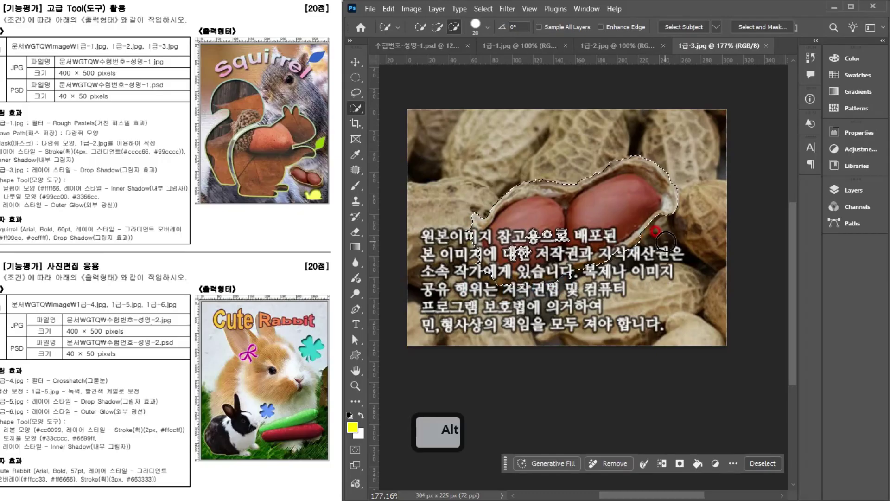
Copy the peanut into the composition, scale it to 52.28%, flip it horizontally and place it beside the squirrel shape's feet.
key("ctrl+c")
left_click(431, 45)
key("ctrl+v")
key("ctrl+t")
left_click_drag(640, 218, 571, 261)
left_click_drag(551, 290, 673, 372)
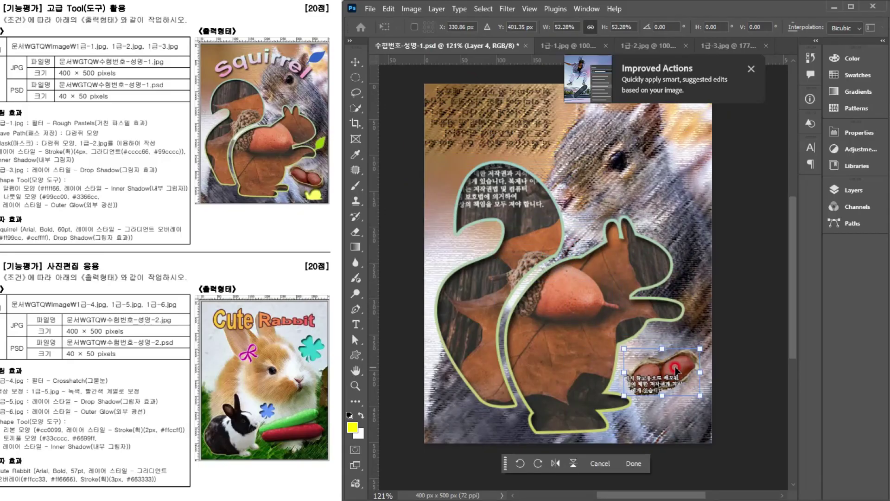
left_click(552, 463)
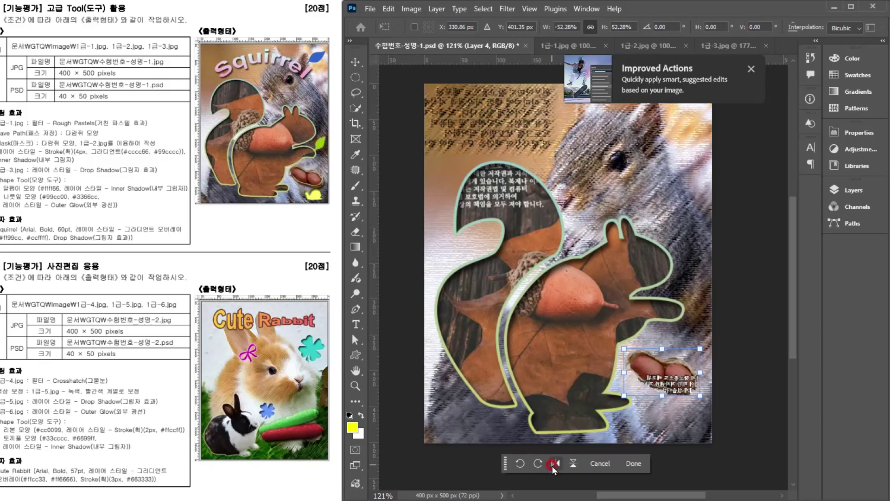
double_click(667, 358)
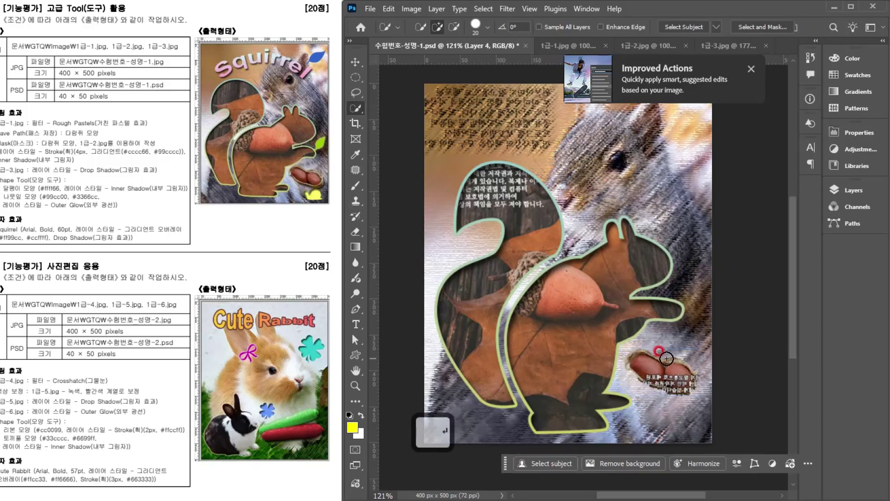
Apply a Drop Shadow layer style with its default settings to the peanut layer.
left_click(841, 193)
left_click(724, 398)
double_click(765, 262)
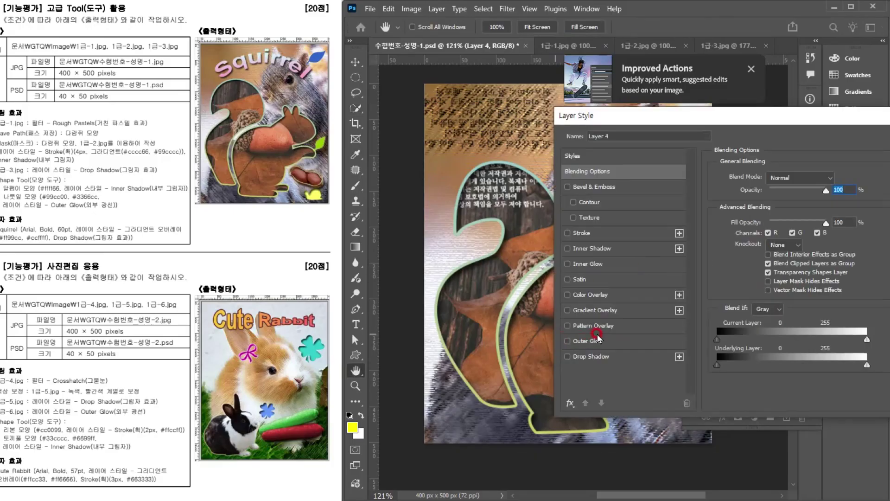
left_click(628, 356)
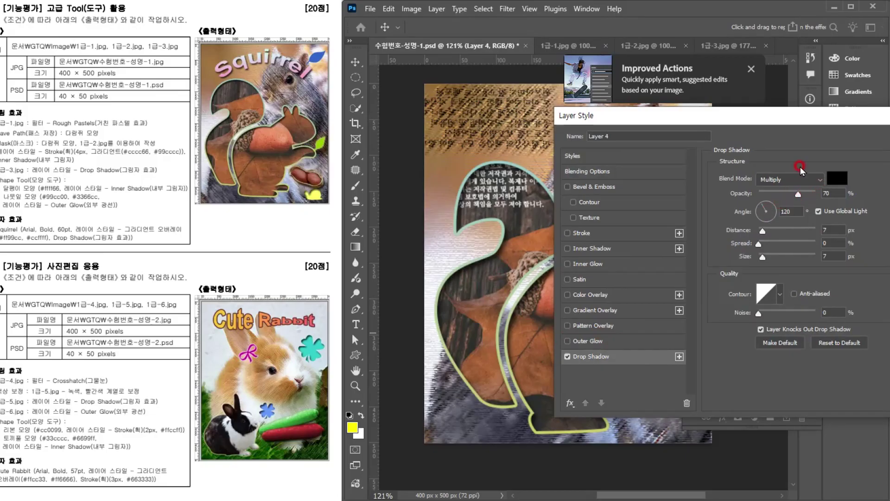
left_click_drag(783, 122, 688, 118)
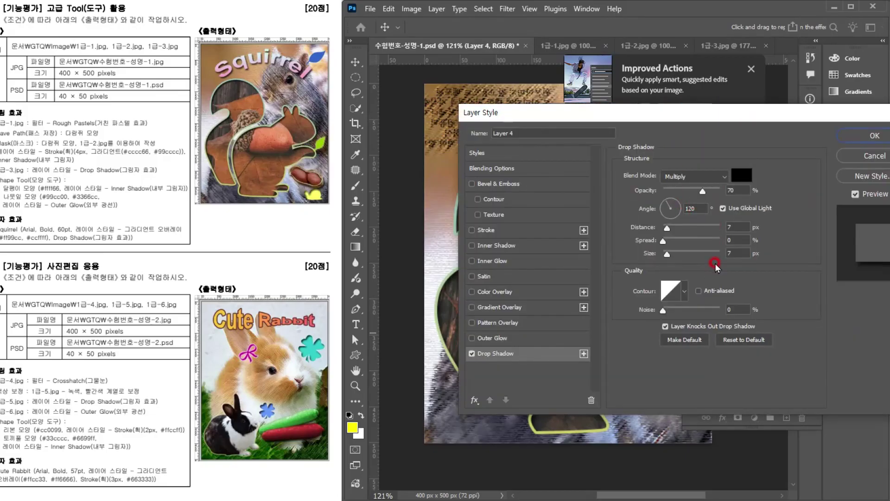
left_click(871, 135)
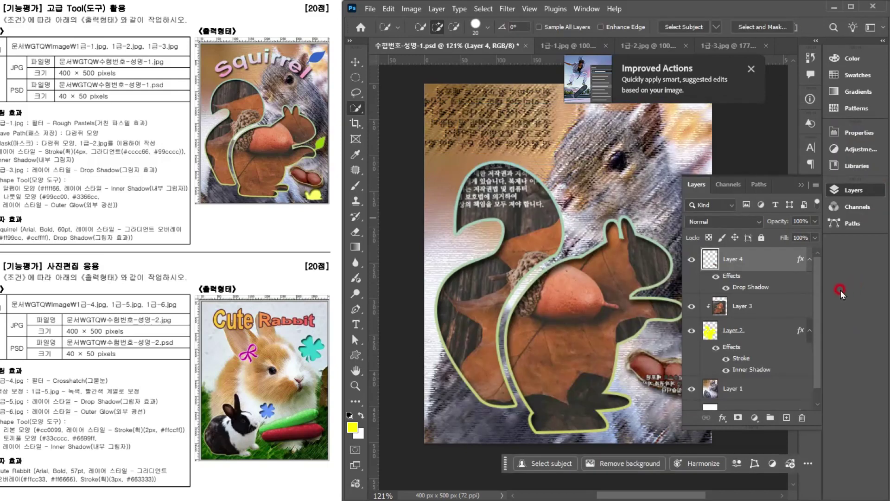
left_click(800, 187)
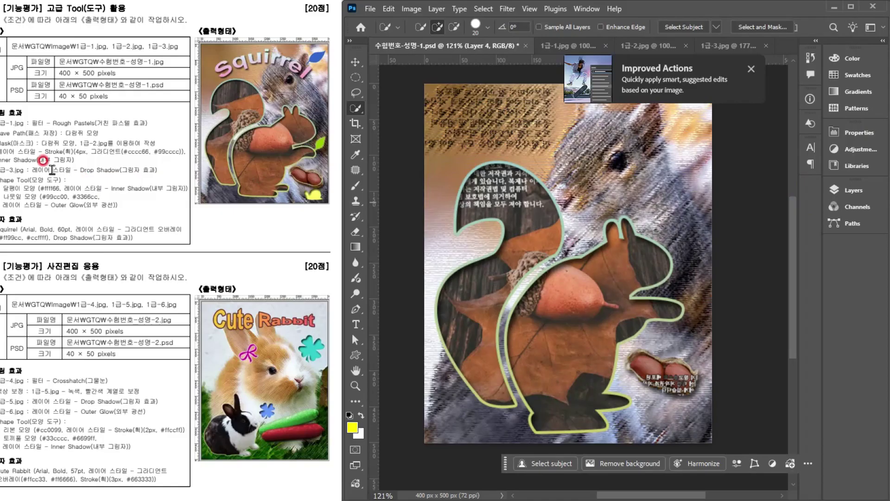
Activate the Custom Shape tool in Shape mode with no stroke.
left_click(68, 176)
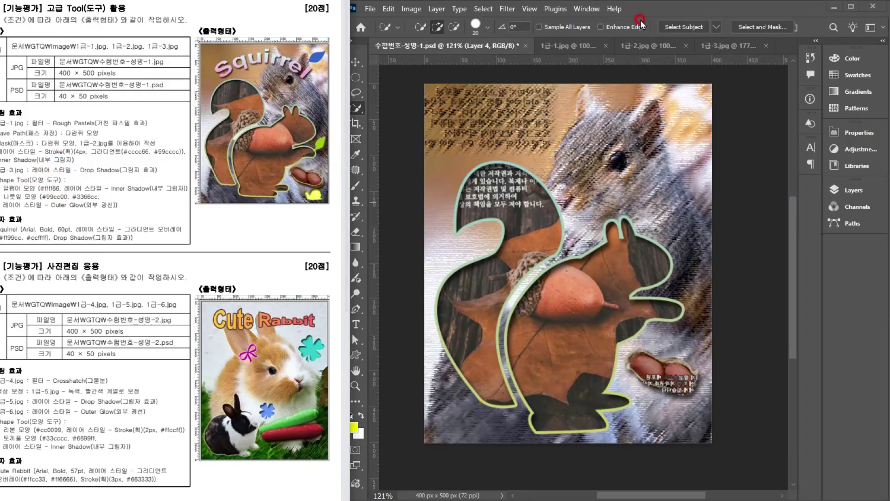
left_click(682, 14)
left_click_drag(355, 354, 396, 424)
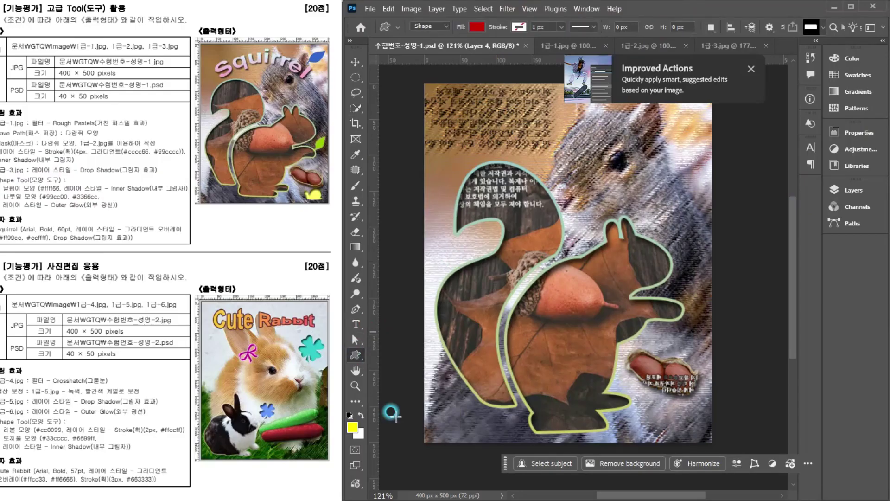
left_click(425, 26)
left_click(423, 36)
left_click(516, 28)
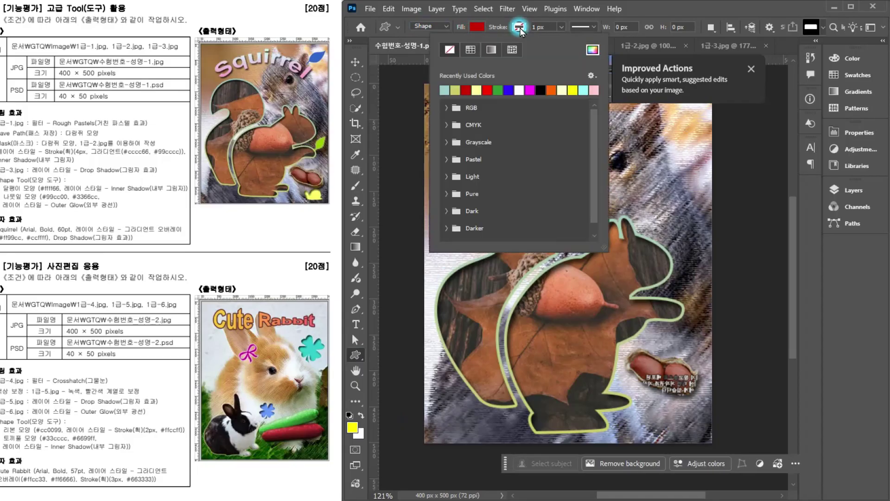
left_click(524, 26)
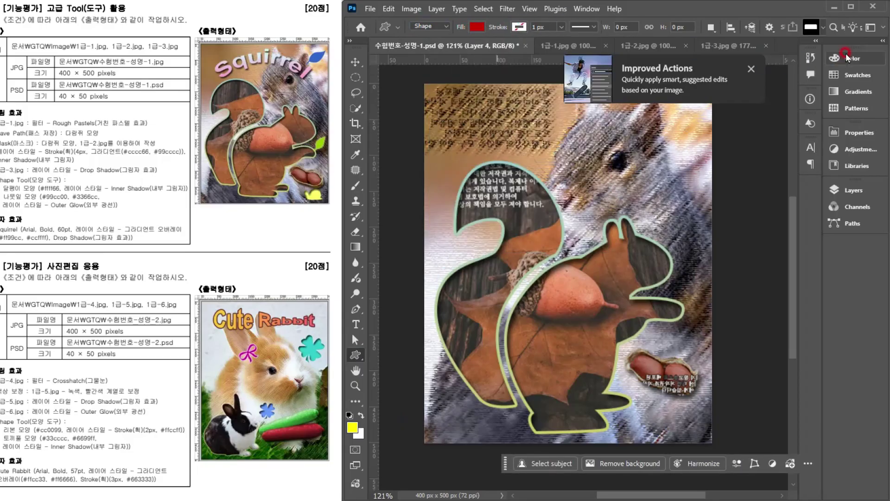
Look through the custom shape sets and the Shapes panel options for Legacy Shapes and More.
left_click(807, 27)
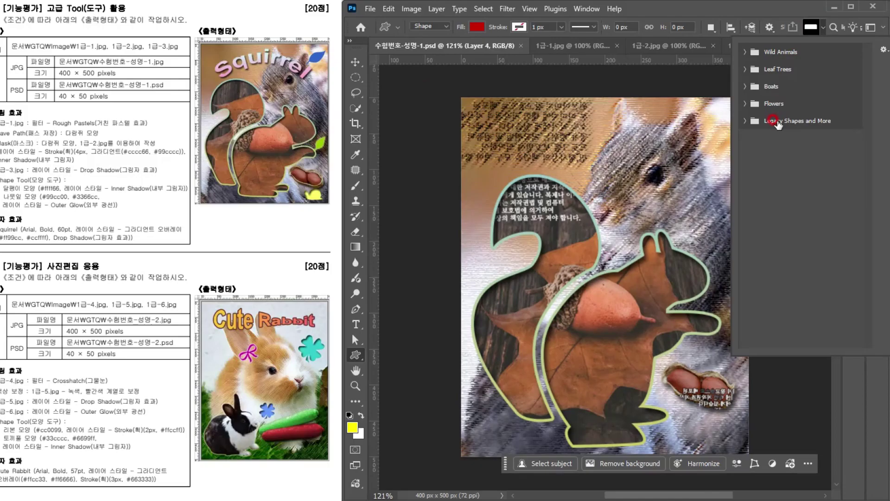
left_click(586, 9)
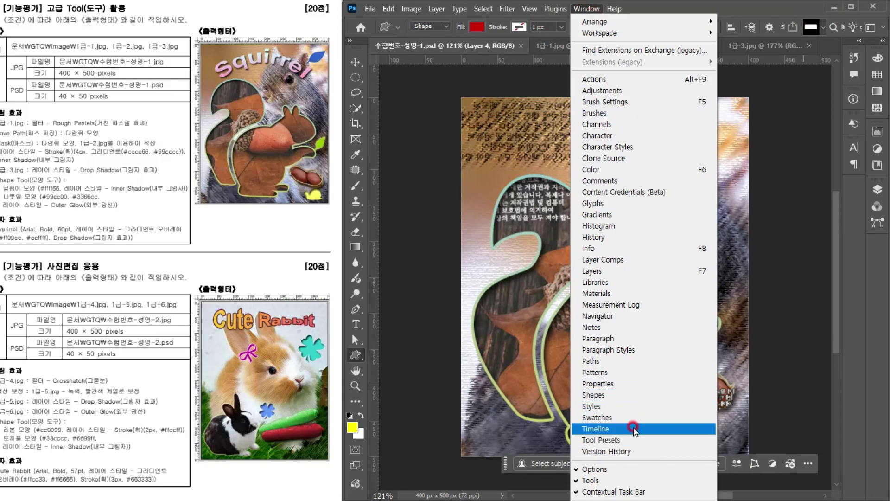
left_click(635, 395)
left_click(834, 120)
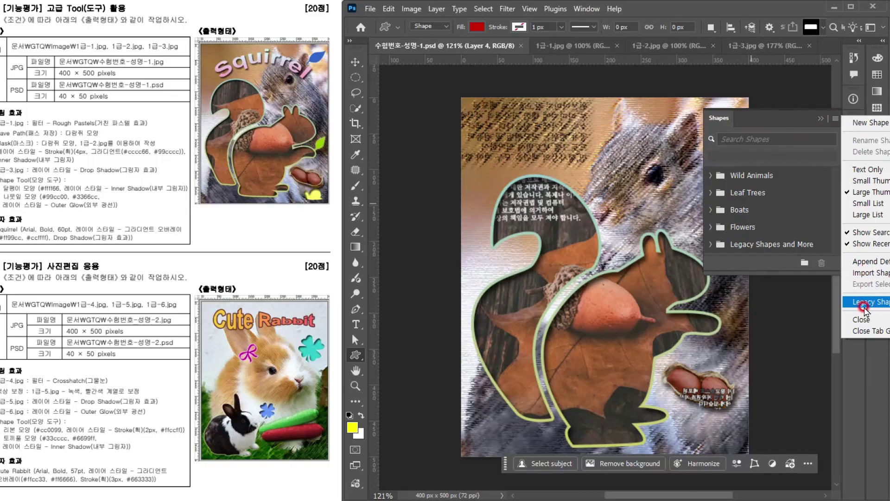
left_click(804, 30)
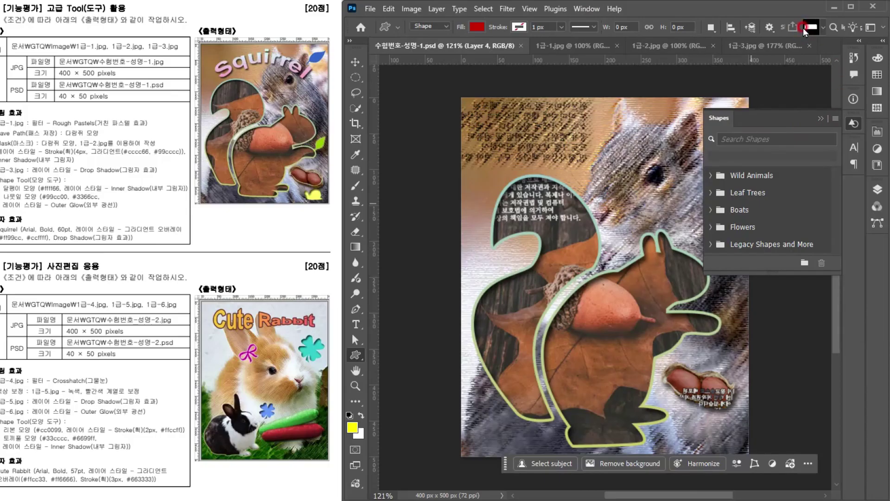
Draw the snail shape from the legacy Animals set below the peanut, about 66 × 45 px.
left_click(804, 31)
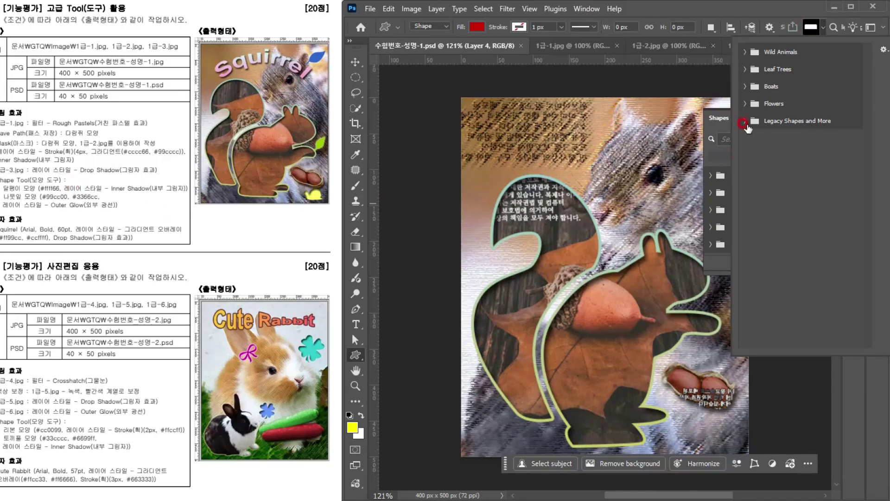
left_click(743, 121)
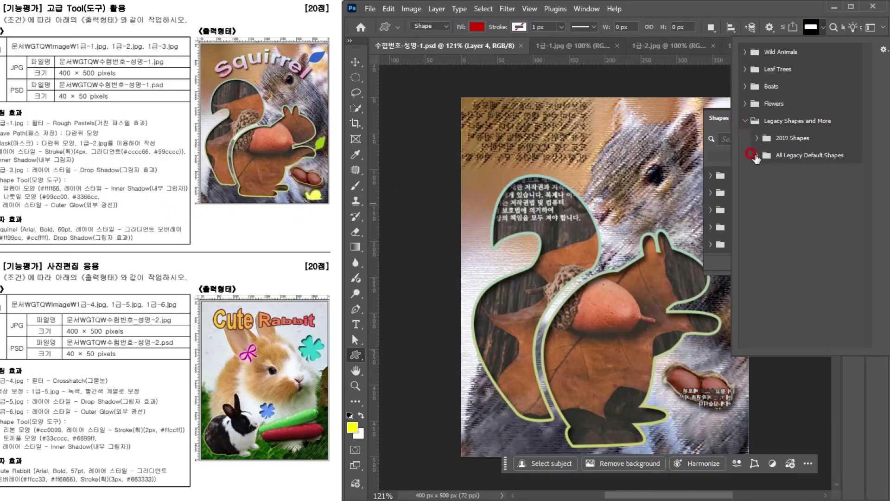
left_click(755, 157)
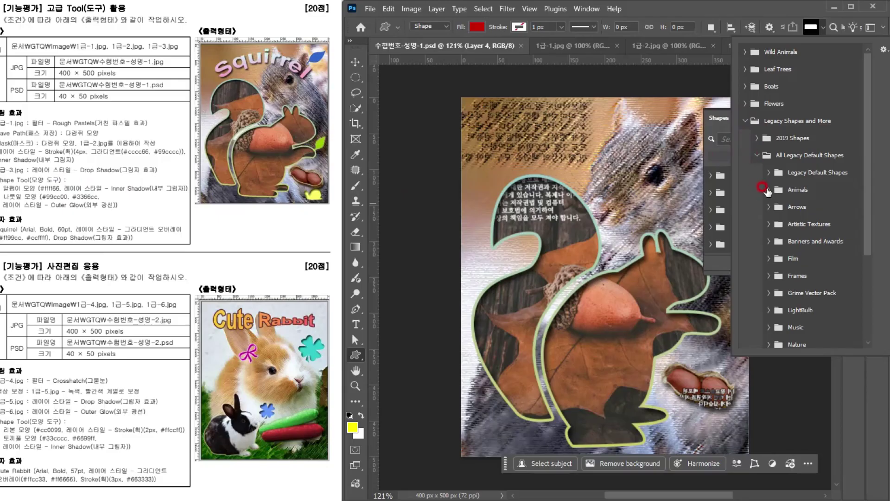
left_click(764, 190)
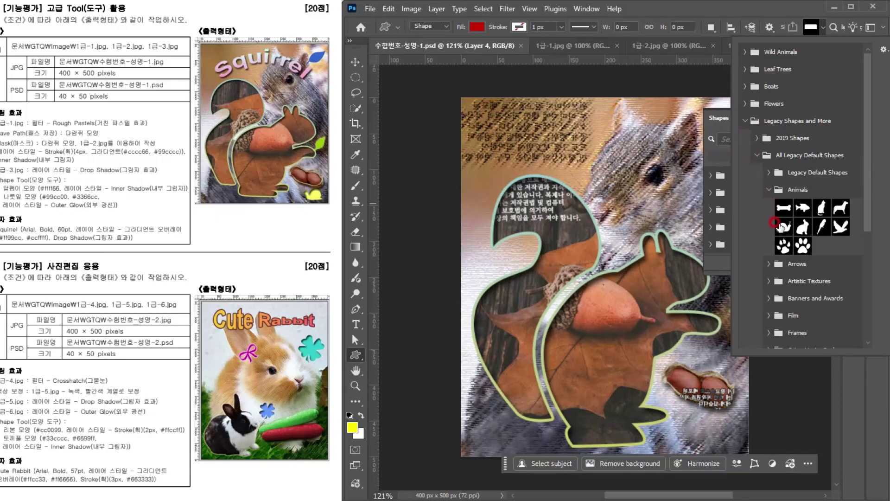
left_click(783, 227)
left_click_drag(693, 420, 731, 445)
key("shift")
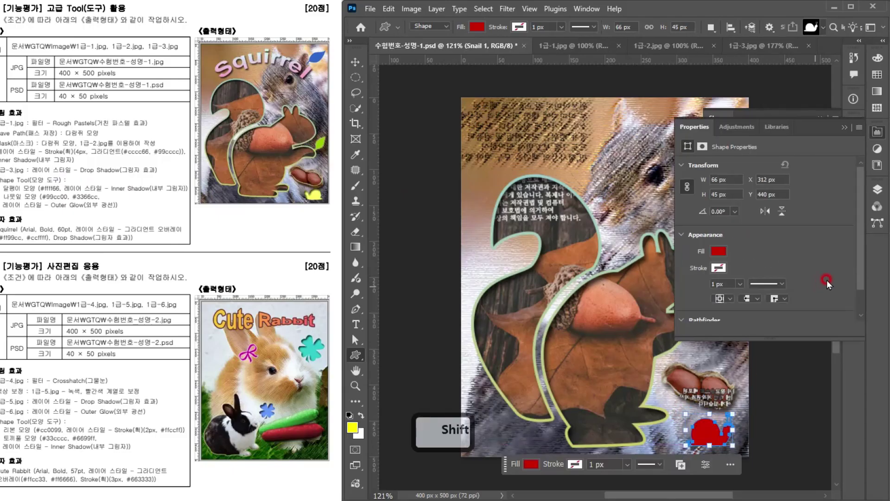
left_click(842, 127)
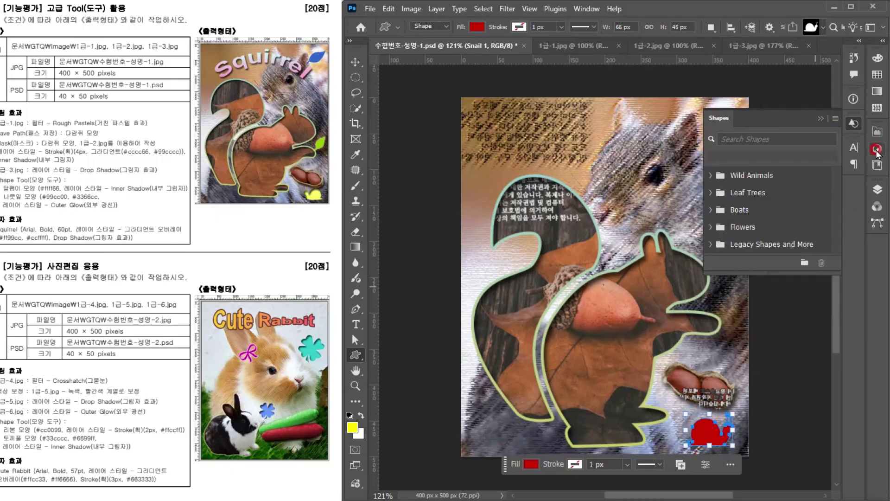
Set the fill color of the snail shape to #ffff66.
left_click(877, 189)
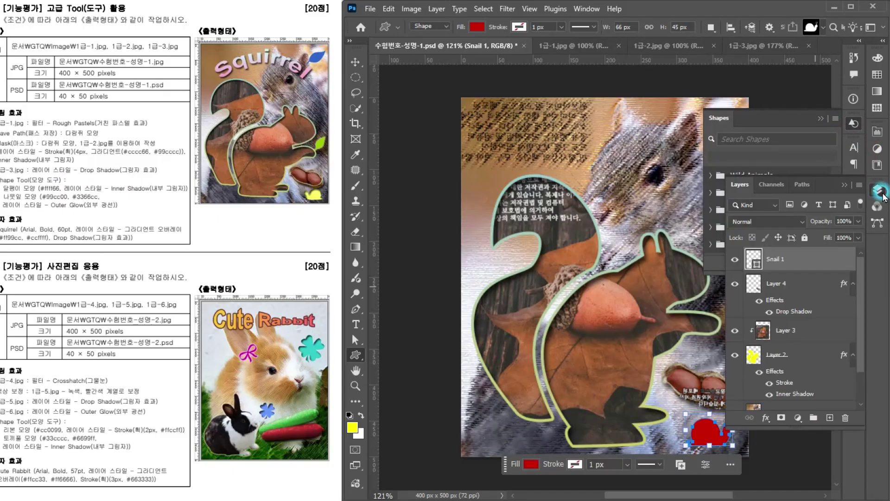
left_click(821, 124)
double_click(754, 259)
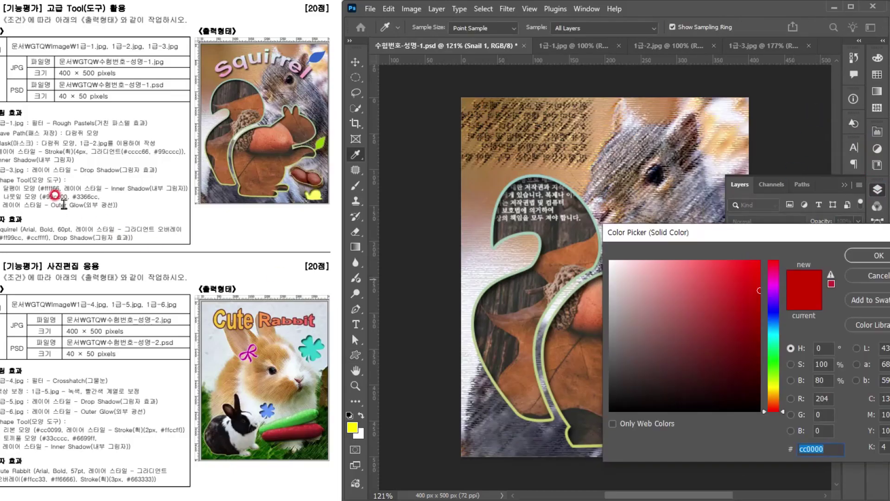
type("ff6")
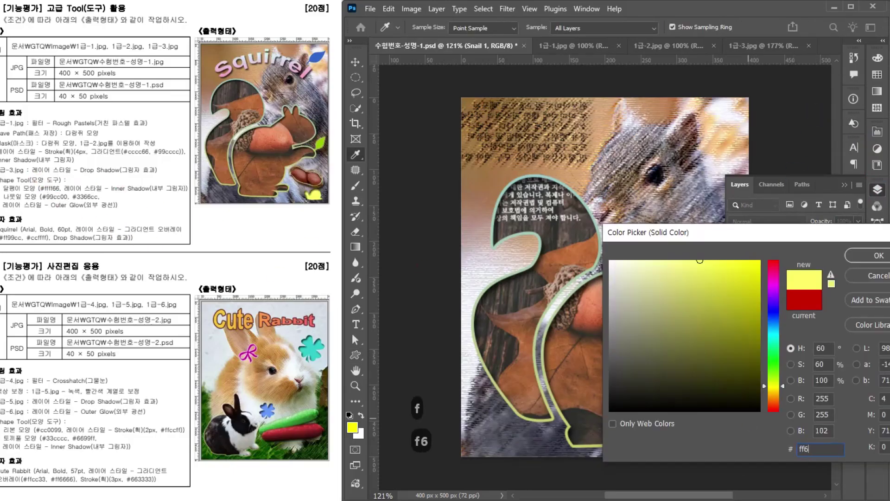
key("Return")
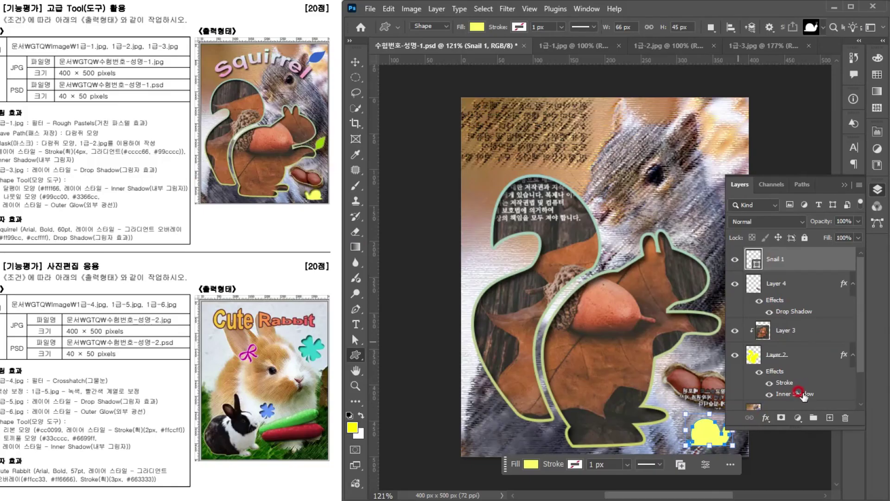
Copy the Inner Shadow effect from the squirrel shape layer (Layer 2) to the snail layer.
key("alt")
left_click_drag(797, 398, 796, 262)
scroll(795, 268, "down", 2)
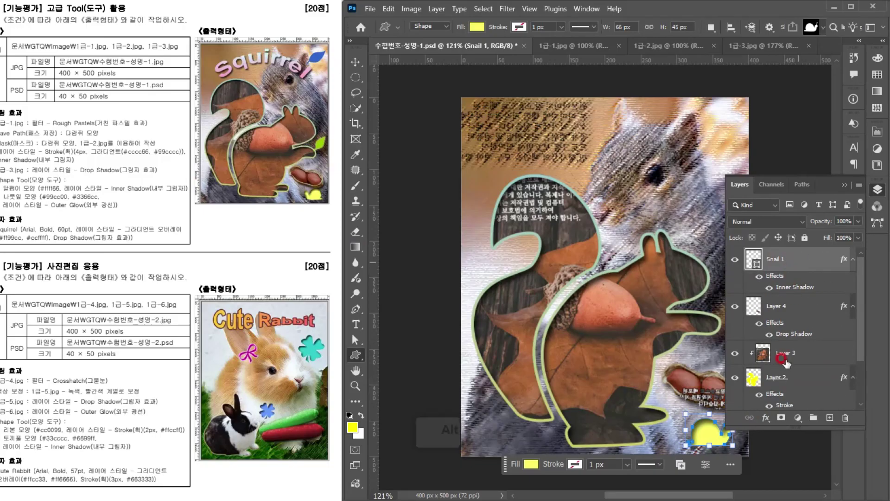
scroll(793, 272, "up", 5)
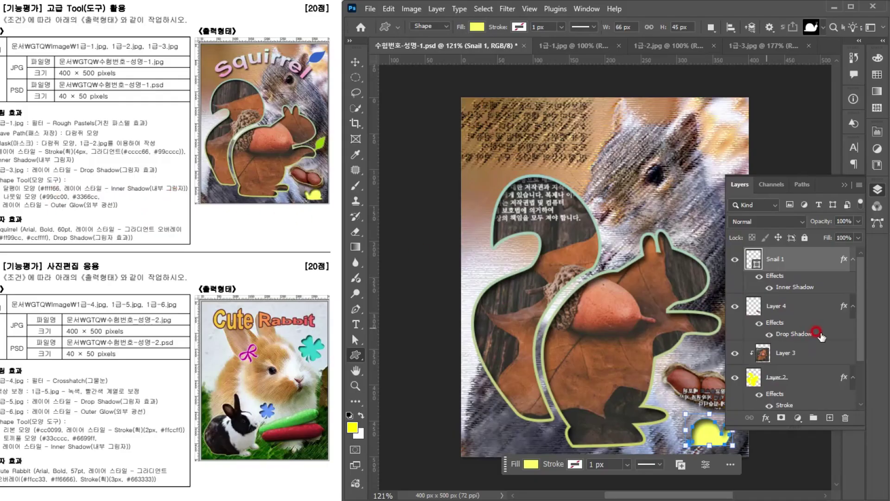
left_click(844, 185)
Flip the snail shape horizontally with Free Transform.
key("ctrl+t")
right_click(709, 426)
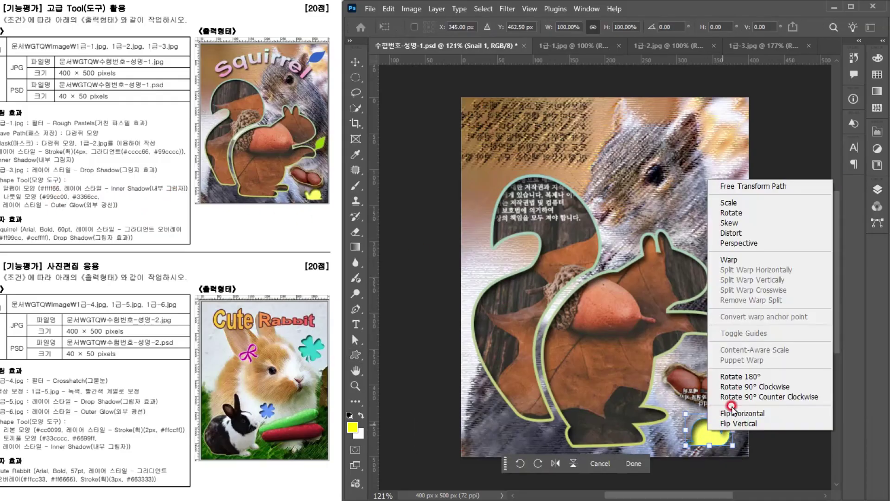
left_click(743, 416)
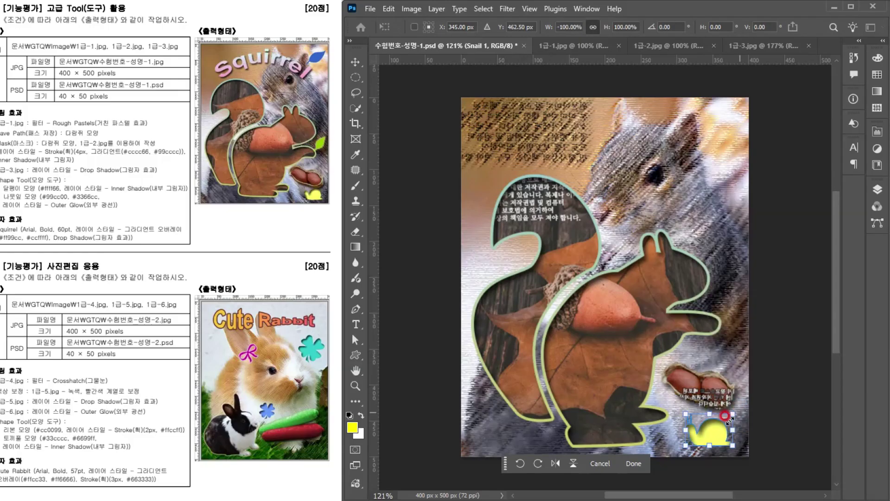
left_click(355, 62)
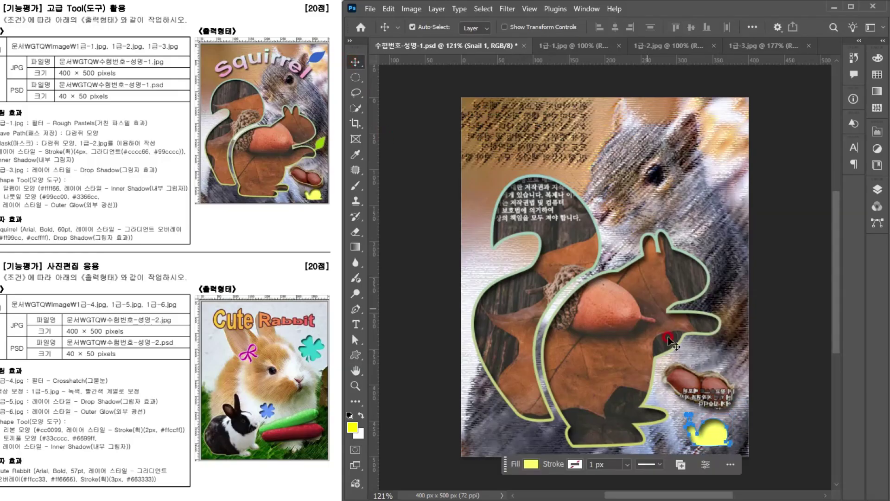
Draw the pointed leaf shape from the legacy Nature set above the peanut at the image's edge, about 33 × 81 px.
left_click(201, 285)
left_click(766, 368)
key("u")
left_click(787, 34)
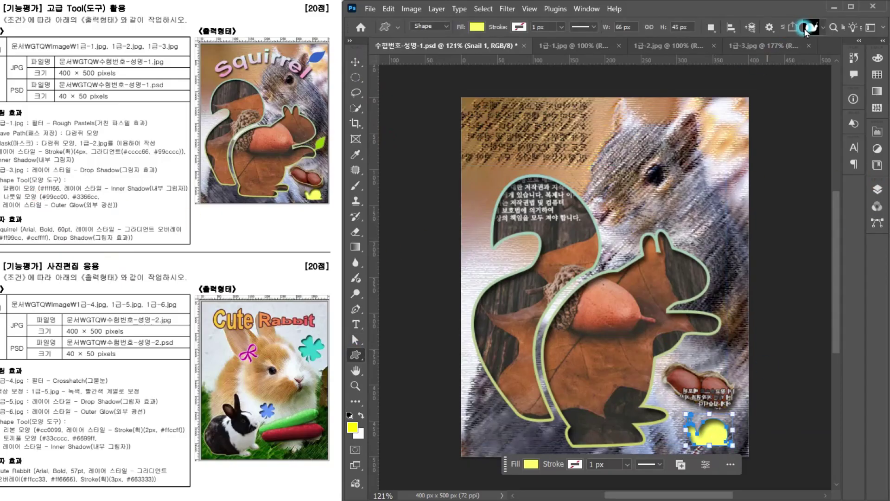
left_click(807, 29)
scroll(811, 259, "down", 16)
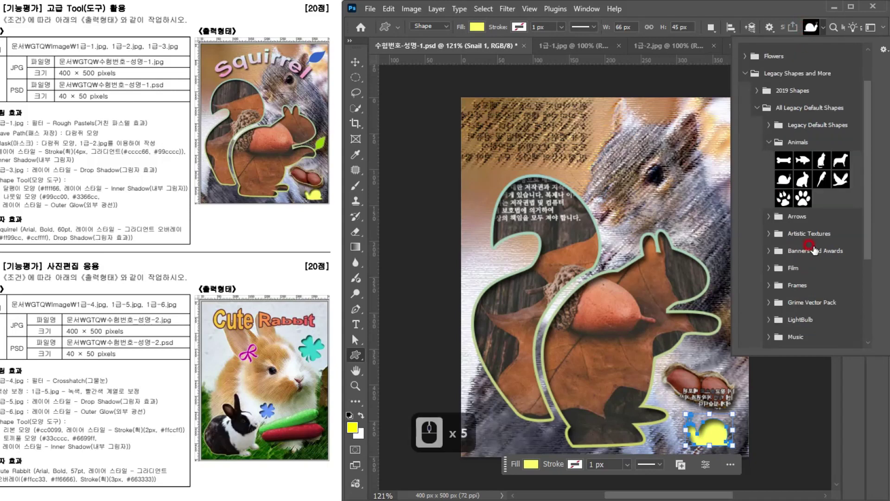
left_click(776, 259)
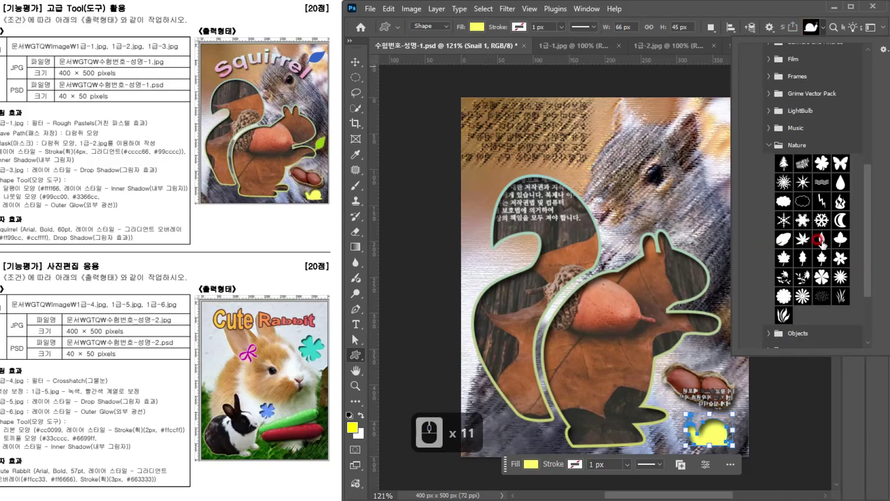
double_click(819, 240)
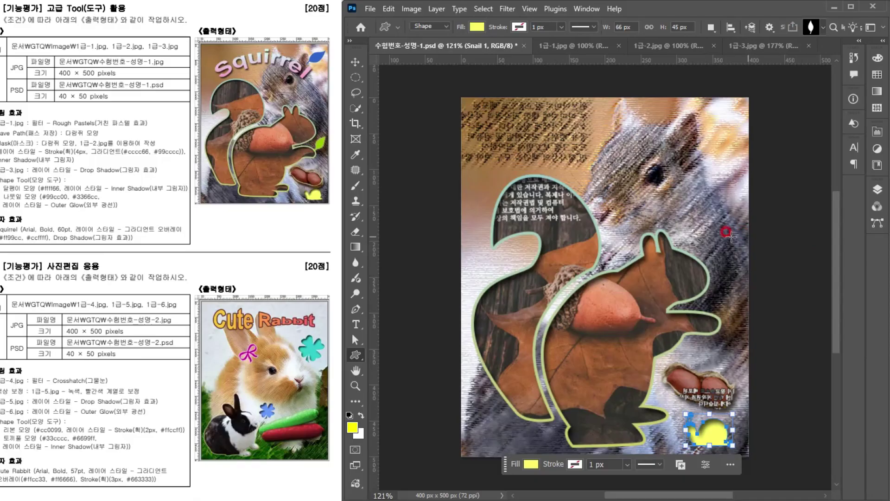
left_click_drag(712, 277, 747, 334)
left_click(844, 128)
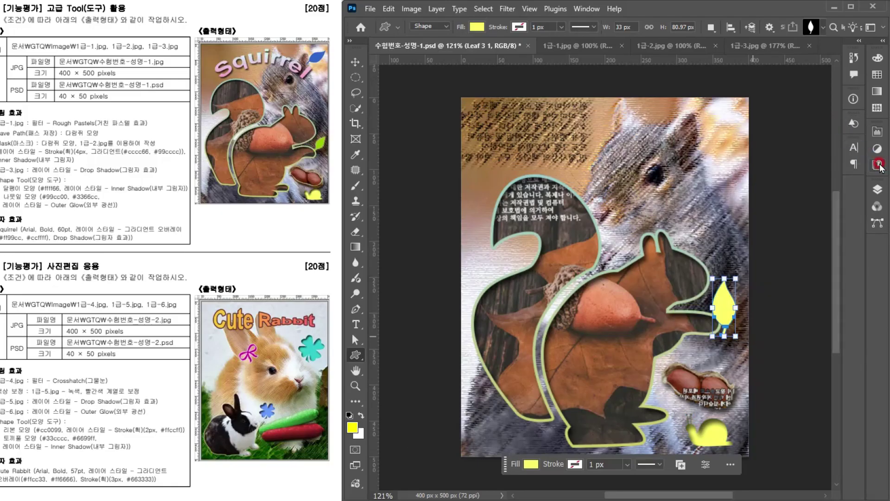
Set the fill color of the leaf shape above the peanut to #99cc00.
left_click(877, 189)
left_click(752, 260)
double_click(752, 260)
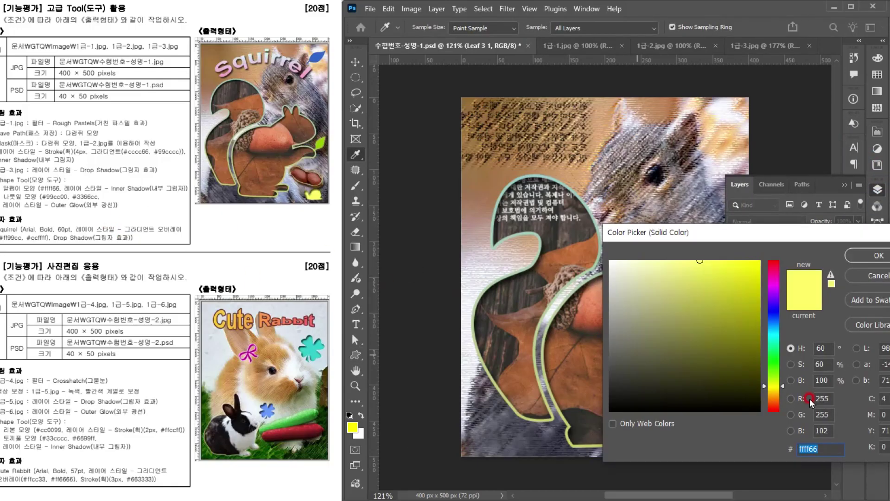
type("9c0")
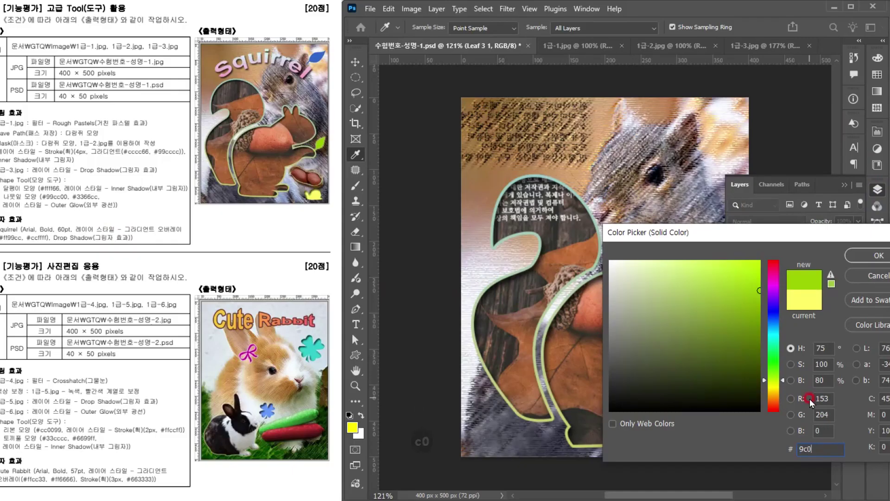
key("Return")
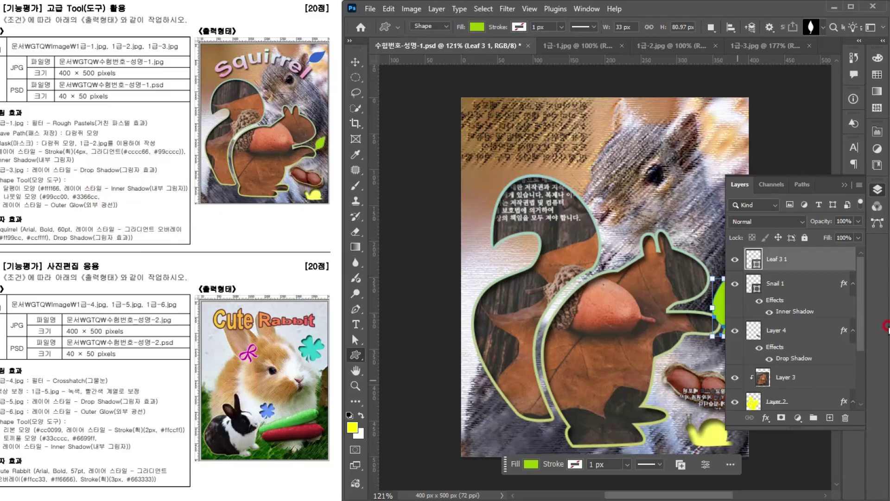
Add an Outer Glow effect to the green leaf layer.
double_click(819, 260)
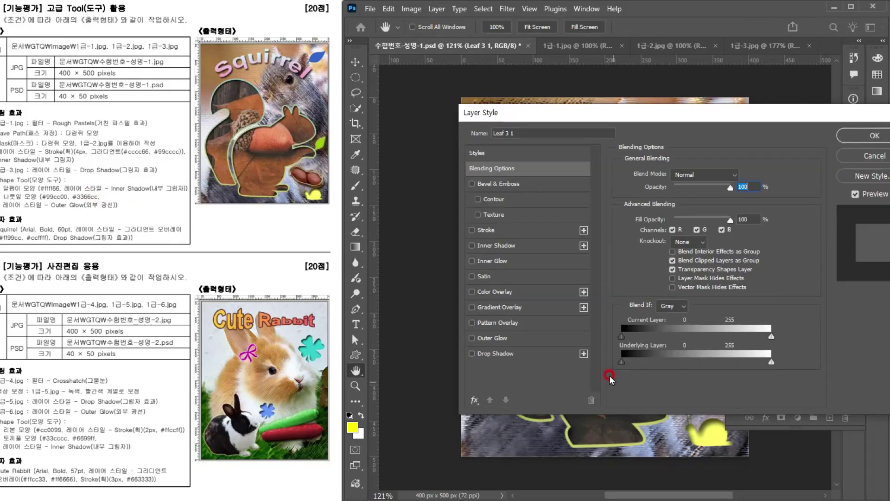
left_click(514, 338)
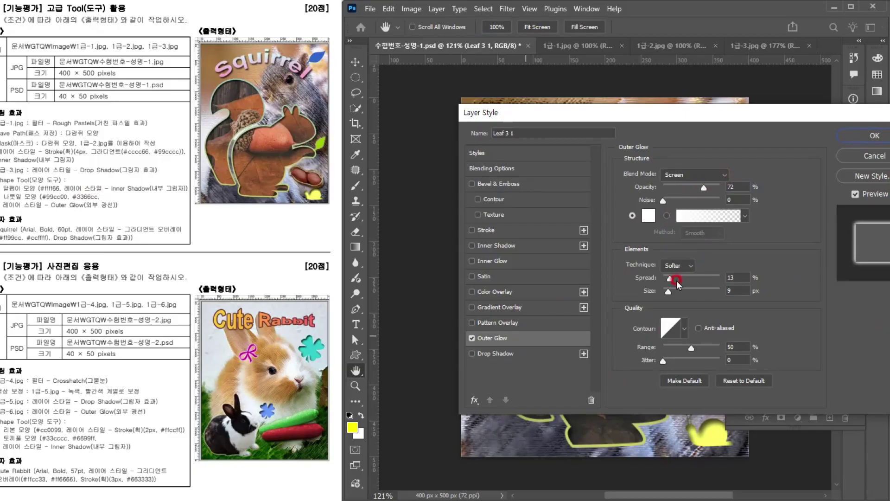
left_click_drag(732, 278, 706, 281)
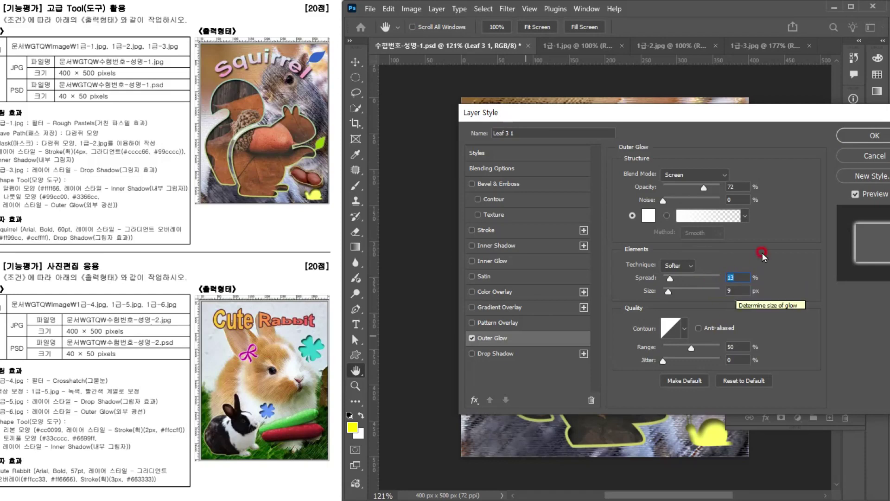
left_click_drag(635, 120, 531, 189)
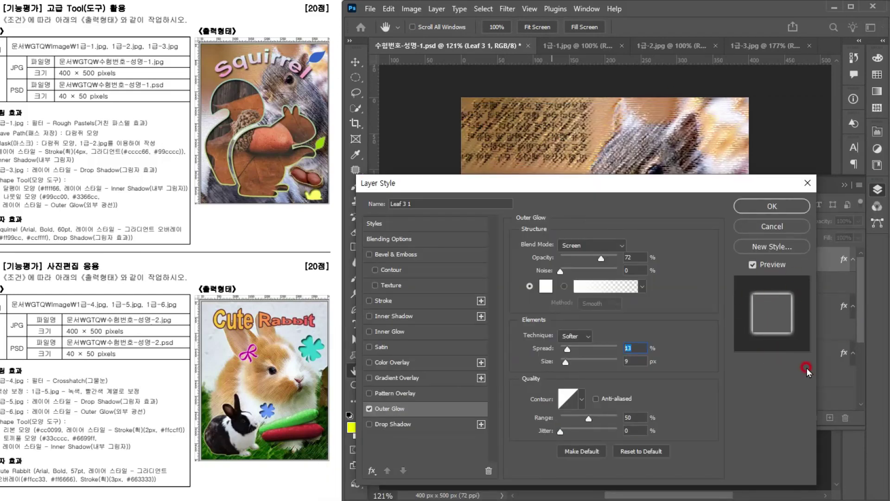
left_click(772, 206)
key("v")
left_click(844, 184)
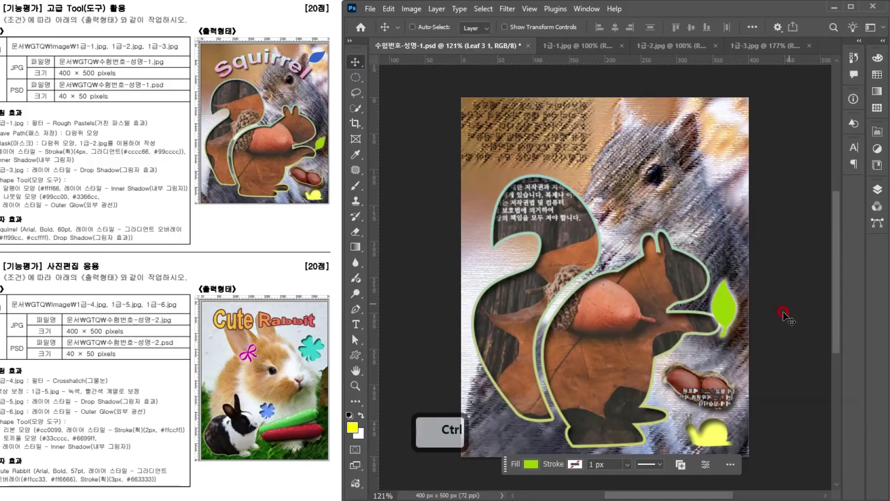
Shrink the green leaf slightly and tilt it clockwise with Free Transform.
key("ctrl+t")
left_click_drag(736, 279, 730, 305)
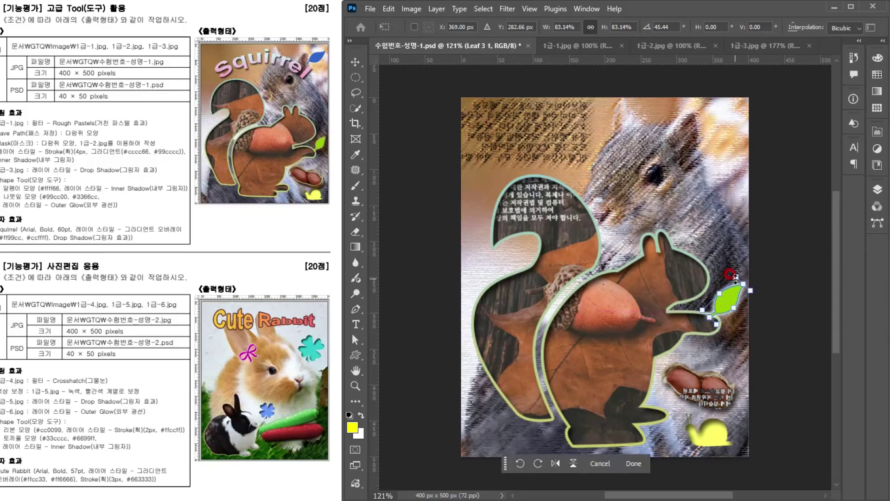
key("Return")
Duplicate the green leaf and place the copy beside the photo squirrel's ear, near the image's upper edge.
left_click(352, 59)
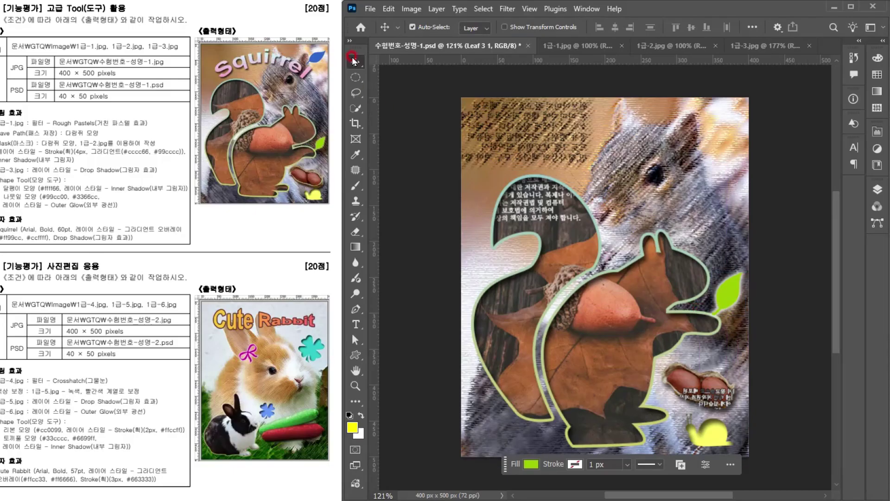
key("alt")
left_click_drag(729, 292, 720, 139)
key("ctrl")
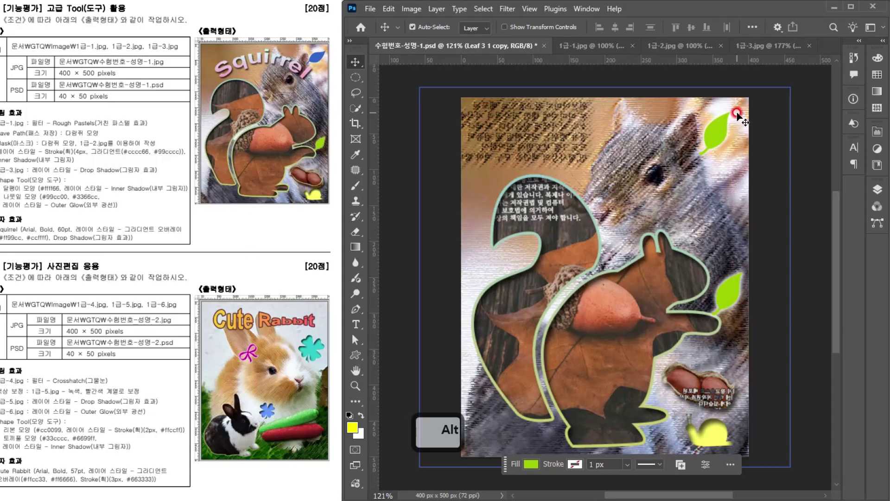
Flip the copied leaf horizontally and rotate it clockwise so its tip points up toward the image's outer corner.
key("ctrl+t")
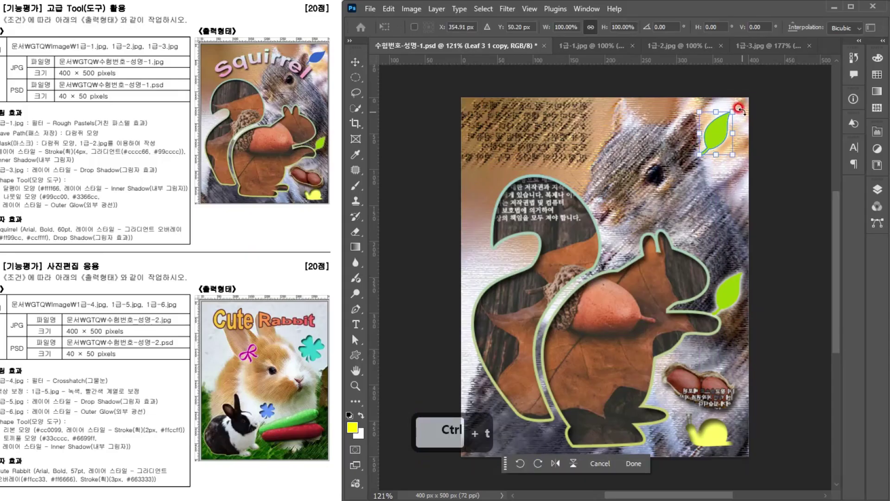
right_click(717, 133)
left_click(732, 360)
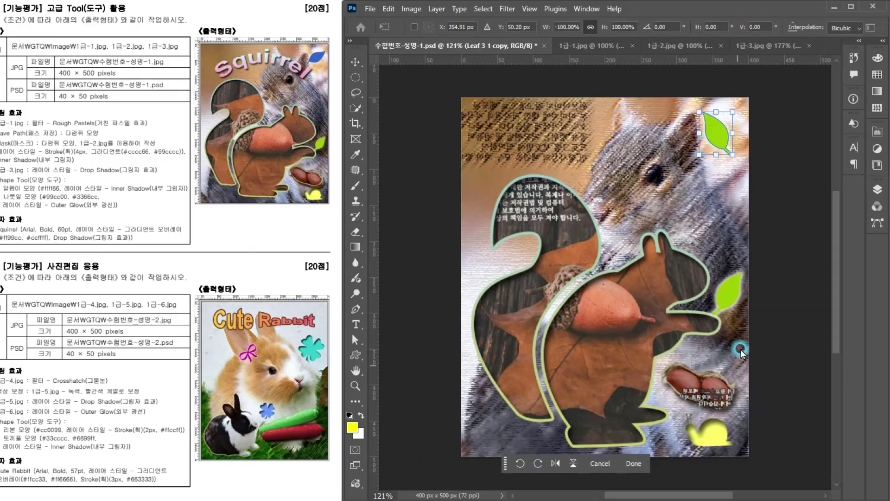
mouse_move(738, 103)
left_mouse_down()
mouse_move(750, 159)
mouse_move(734, 118)
left_mouse_up()
key("Return")
Set the fill color of the copied leaf shape to #3366cc.
left_click(876, 190)
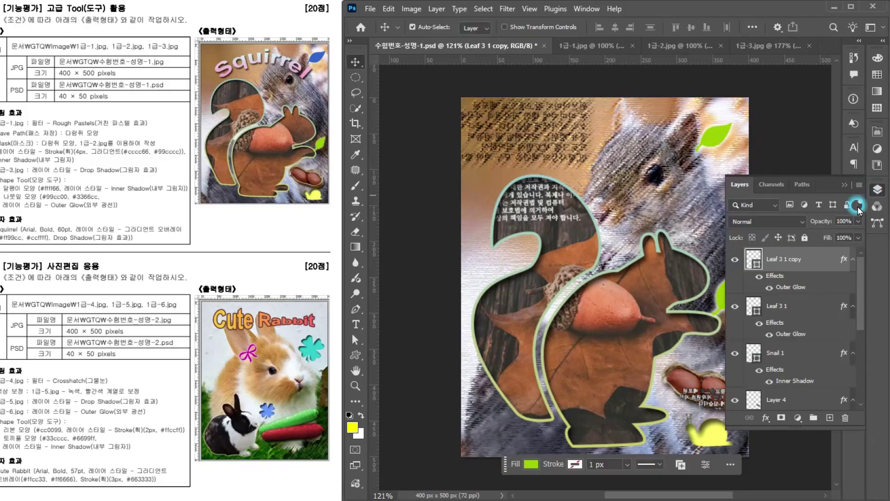
double_click(752, 260)
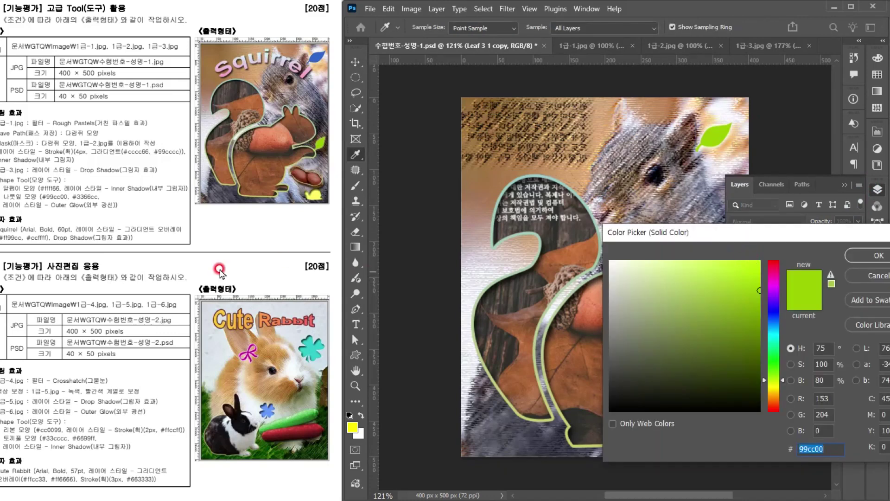
type("3366cc")
key("Return")
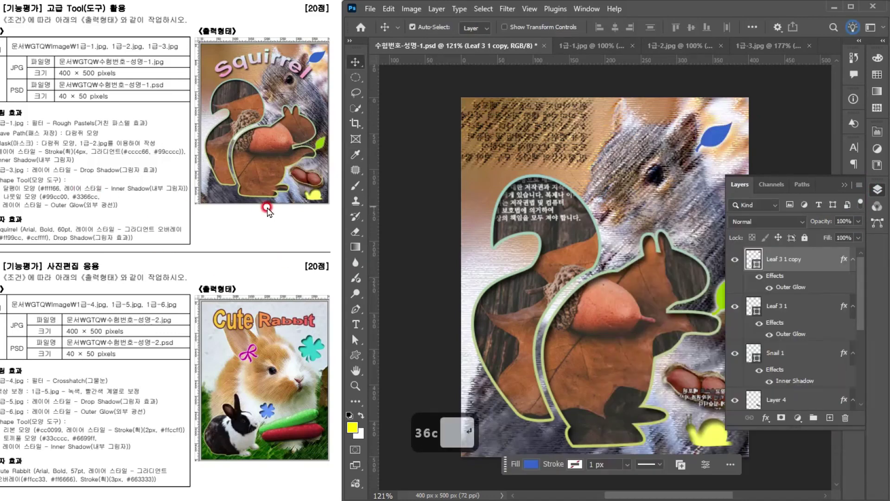
left_click(844, 185)
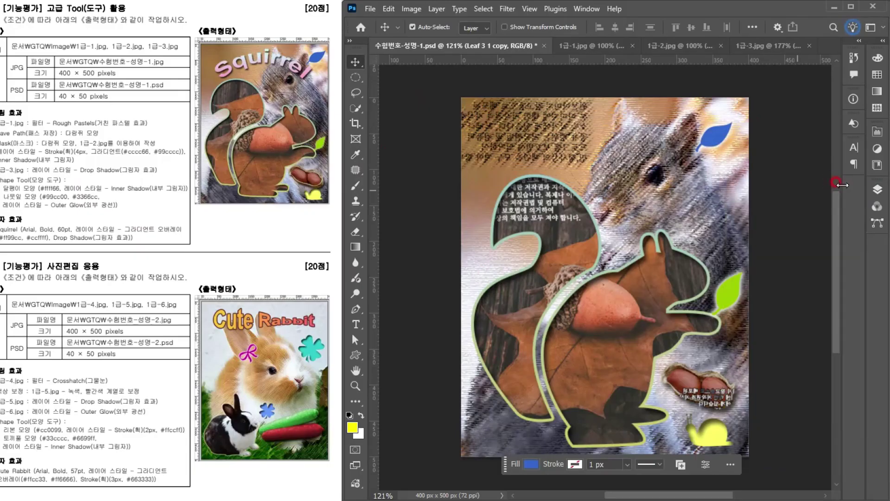
Check the text requirements in the problem sheet and add the text "Squirrel" across the upper part of the image.
left_click(188, 216)
left_click_drag(165, 218, 177, 218)
left_click(525, 158)
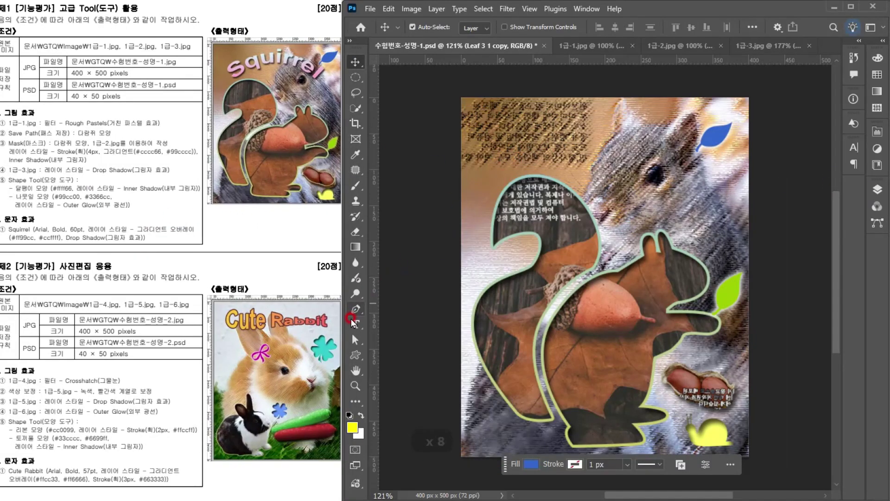
left_click(355, 324)
left_click(502, 144)
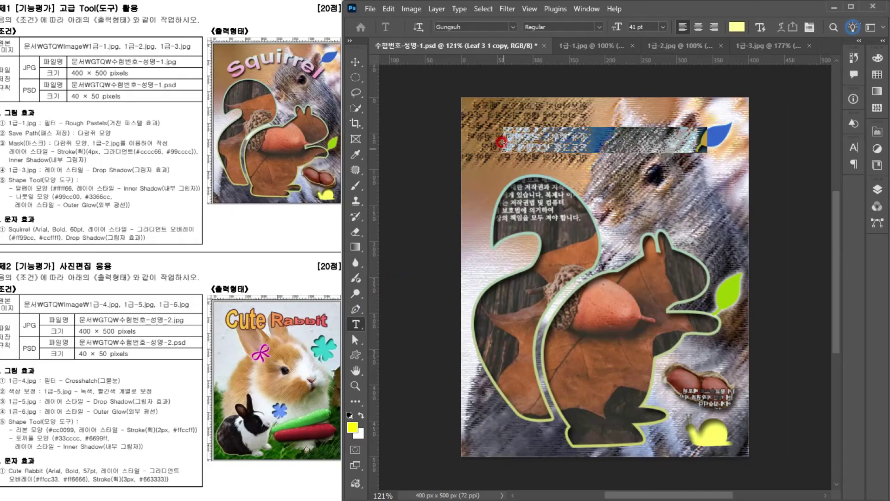
type("Squirrel")
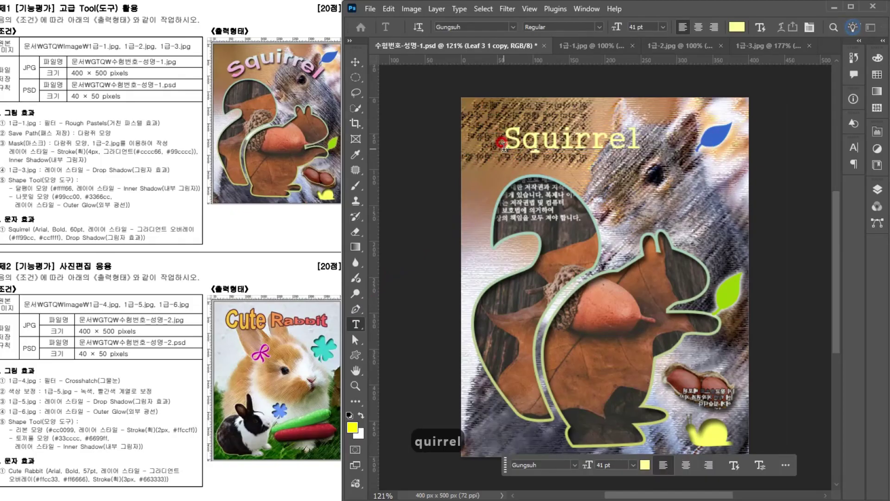
Format the "Squirrel" text in Arial Bold at 60 pt.
key("ctrl+a")
left_click(509, 30)
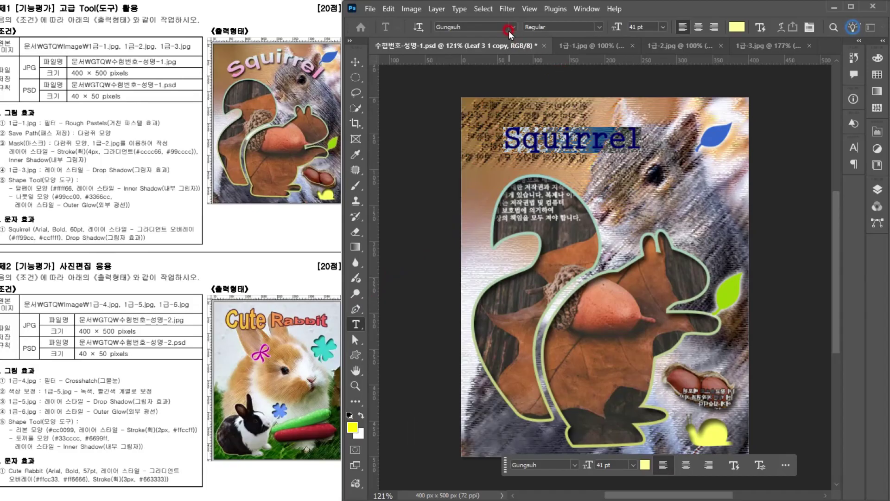
left_click(478, 27)
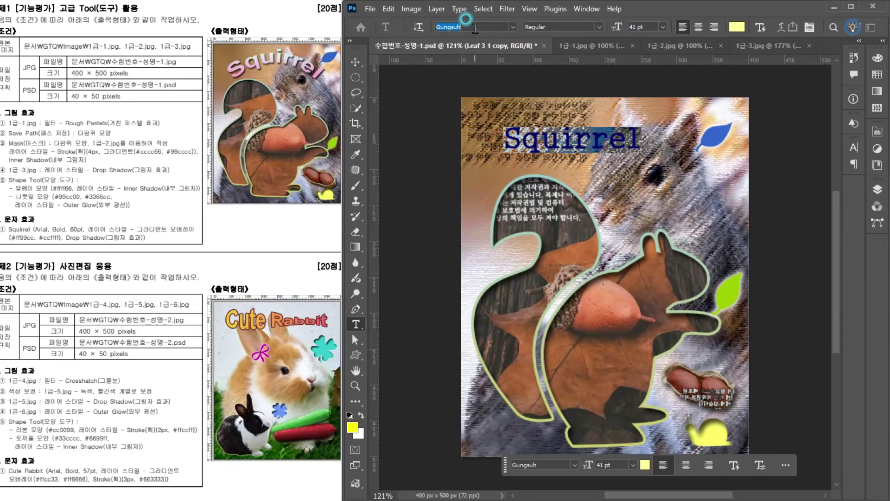
type("ar")
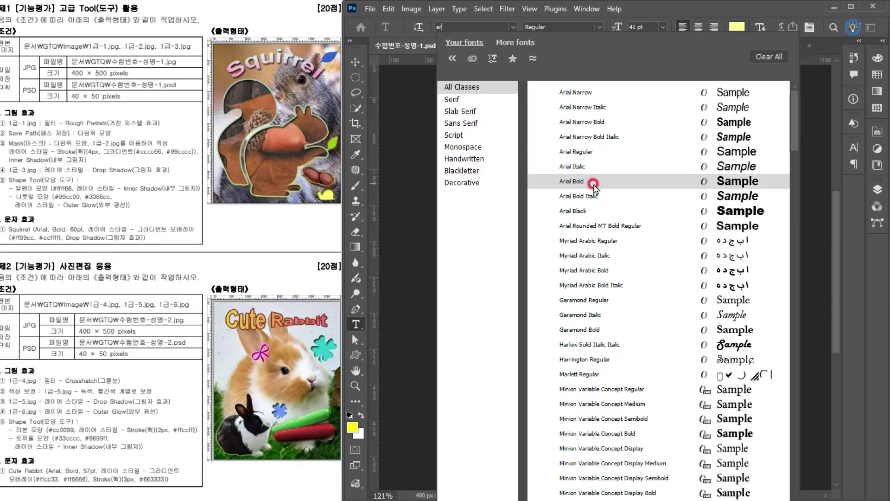
left_click(592, 182)
left_click(642, 26)
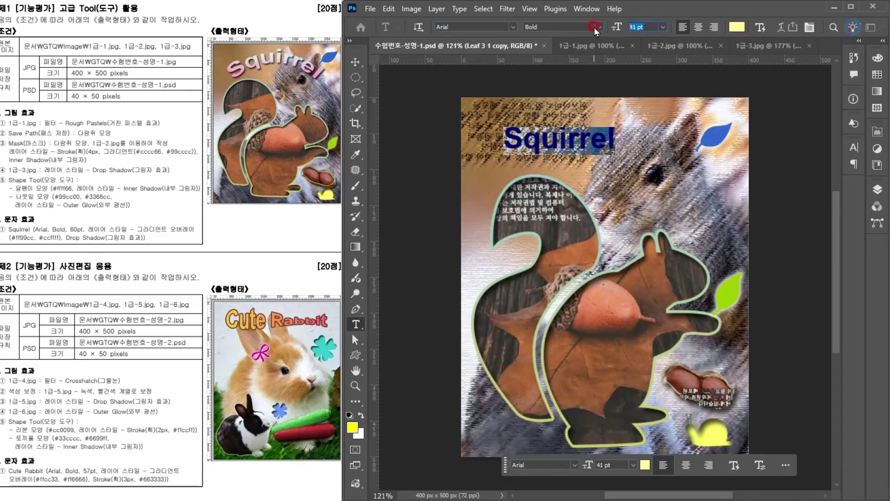
type("60")
key("Return")
key("ctrl+Return")
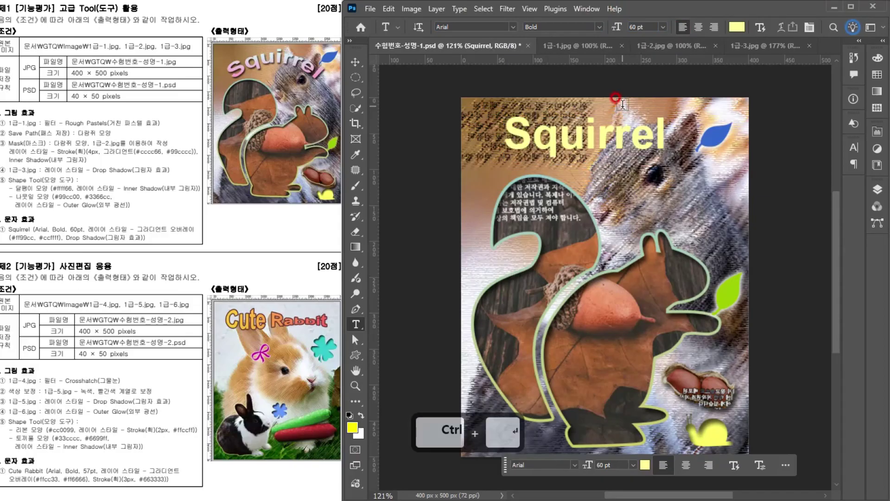
Add a Gradient Overlay to the "Squirrel" text layer and remove the green middle stop from its gradient.
left_click(877, 189)
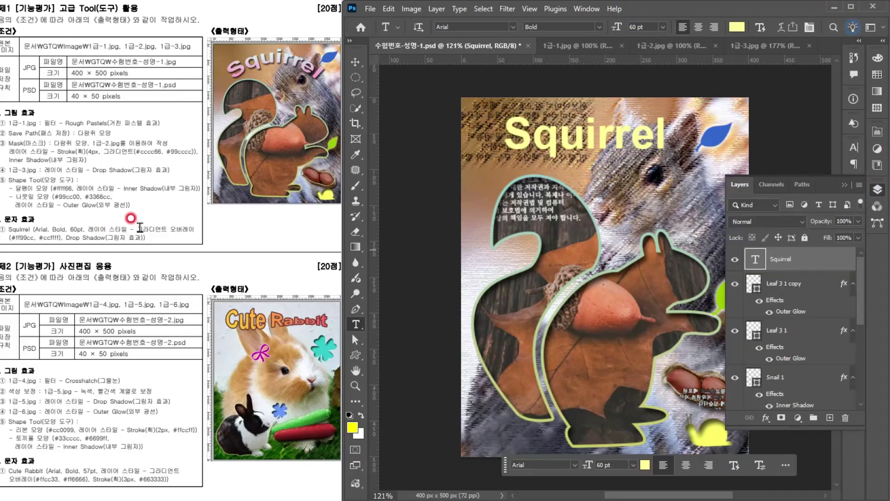
double_click(825, 260)
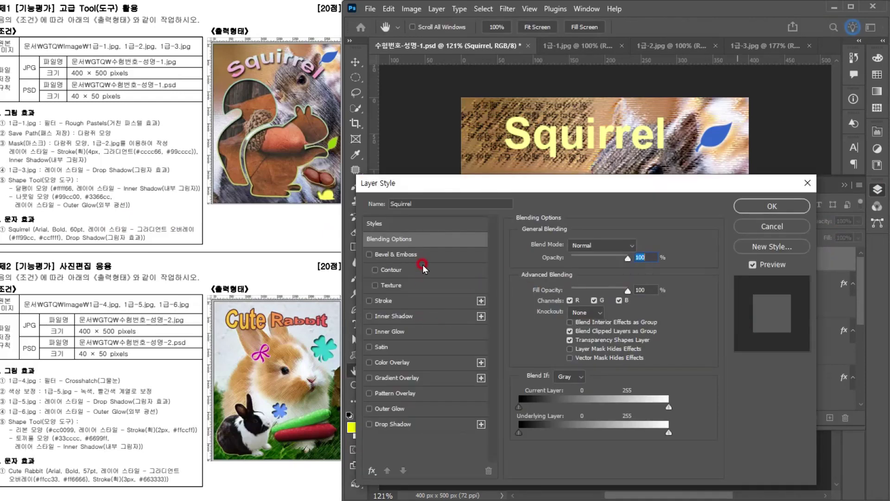
left_click(430, 383)
left_click(584, 274)
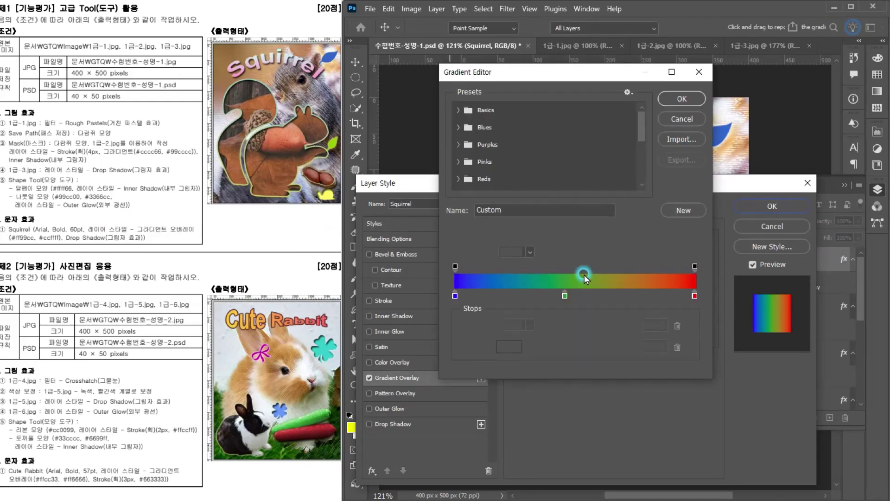
left_click(565, 295)
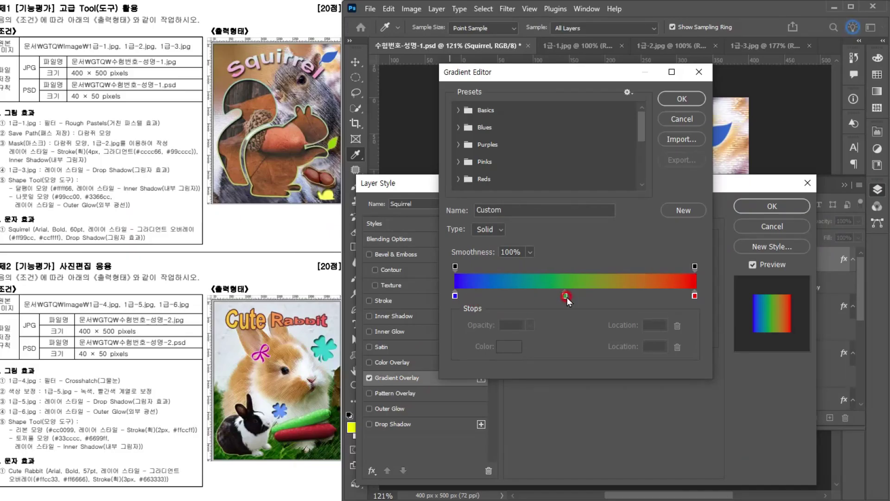
left_click_drag(567, 299, 566, 374)
Set the text gradient's start color to #ff99cc and its end color to #ccffff.
left_click(447, 299)
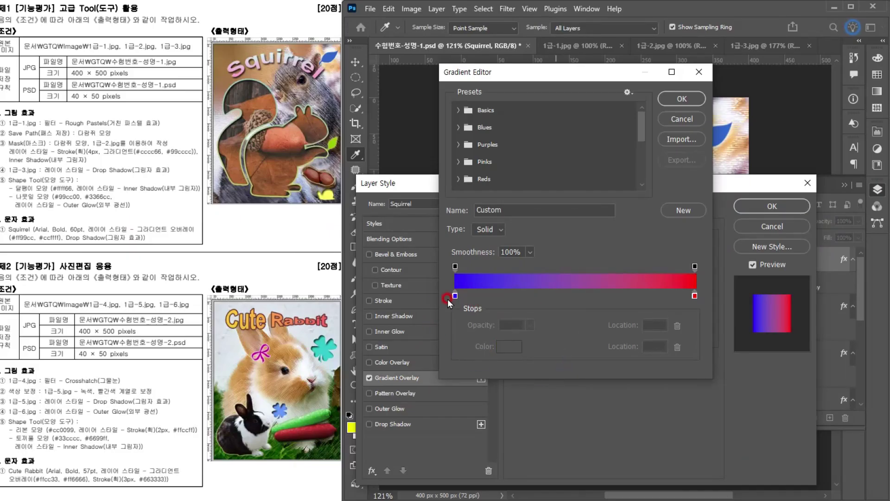
double_click(455, 296)
type("f")
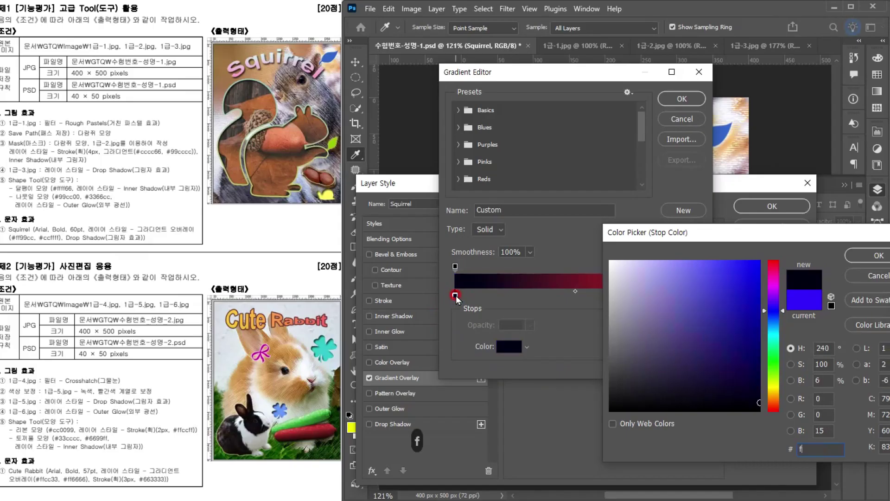
type("9c")
key("Return")
left_click(694, 296)
double_click(694, 295)
type("cff")
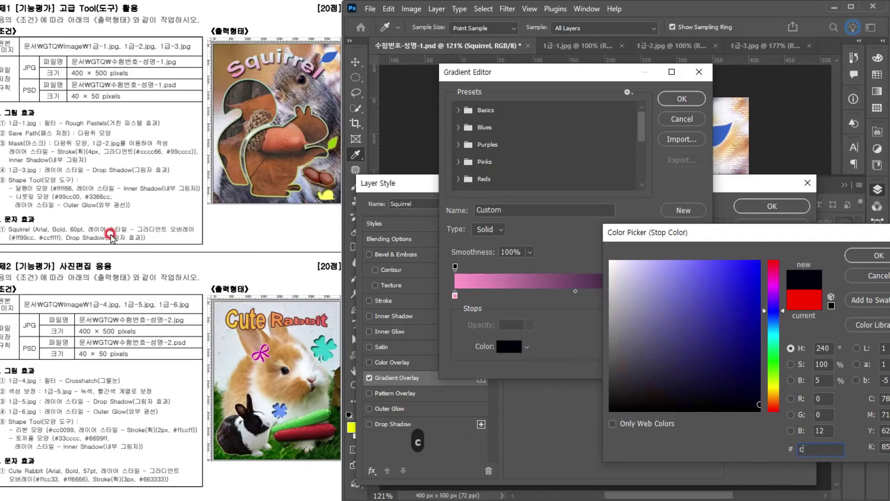
key("Return")
left_click(681, 99)
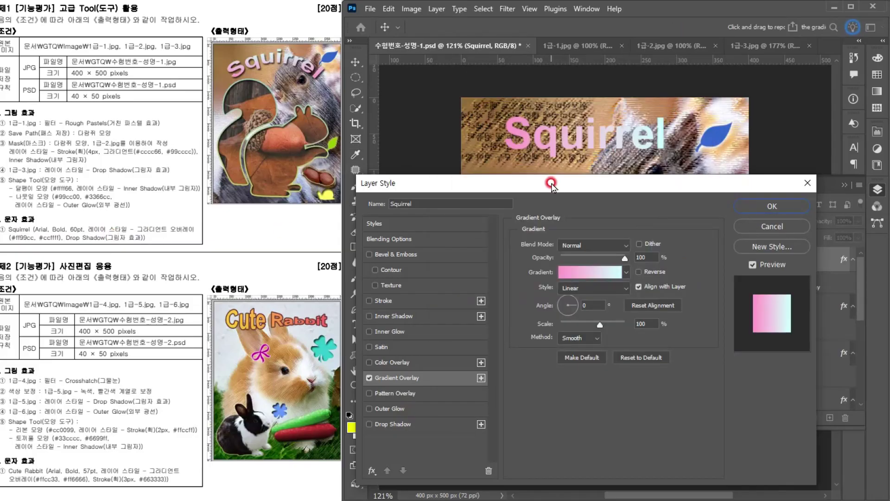
Set the Gradient Overlay angle of the "Squirrel" text to 90°.
left_click(553, 313)
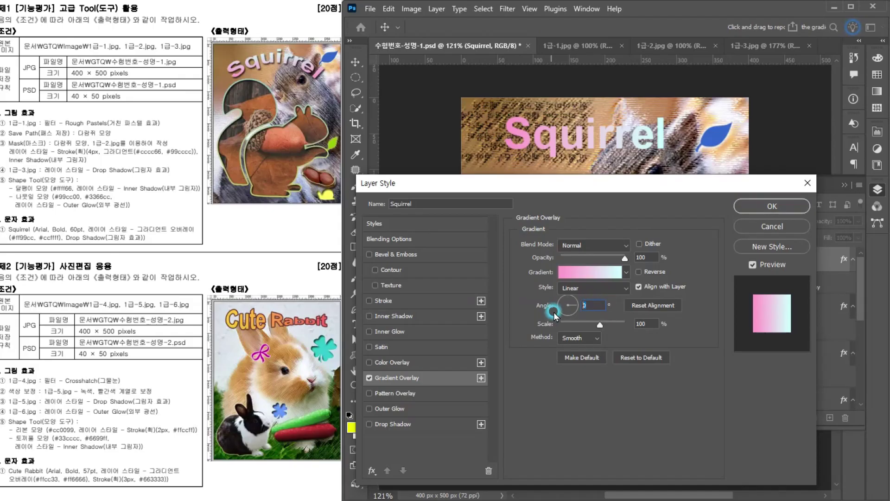
type("90")
left_click(288, 117)
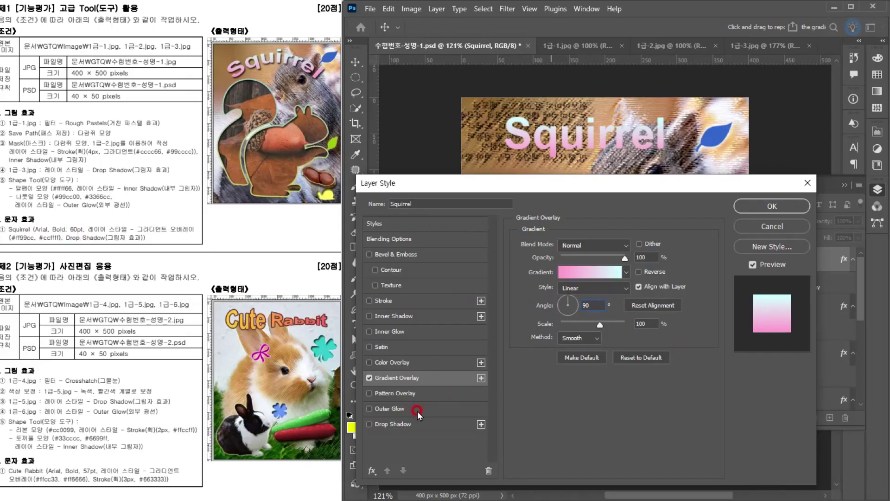
Add a Drop Shadow to the "Squirrel" text, and bend it with the Arc warp style, shifting it slightly into place.
left_click(423, 424)
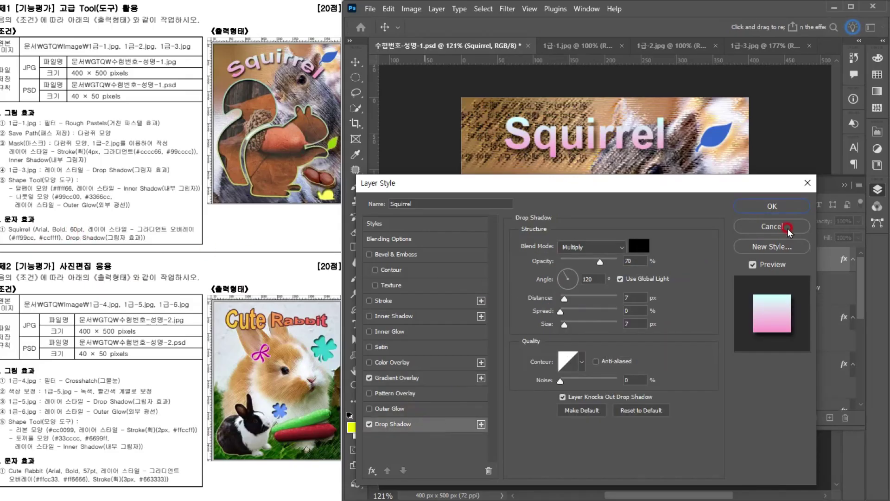
left_click(772, 205)
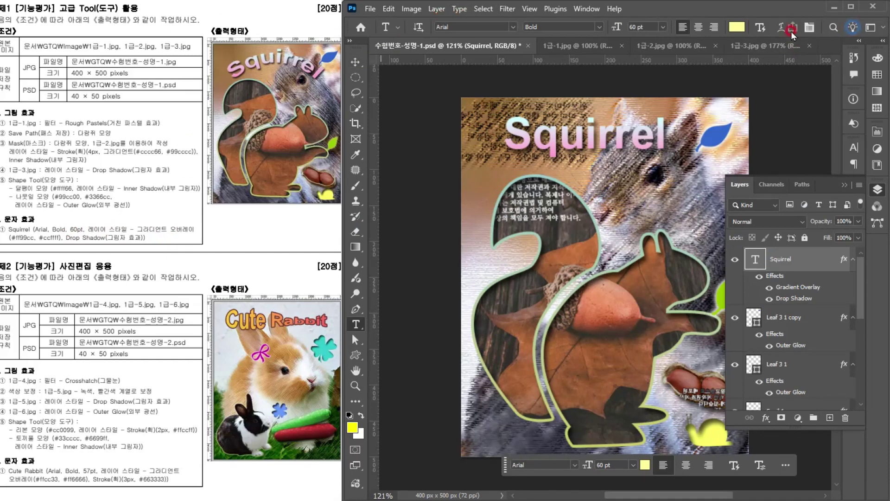
left_click(459, 9)
left_click(483, 170)
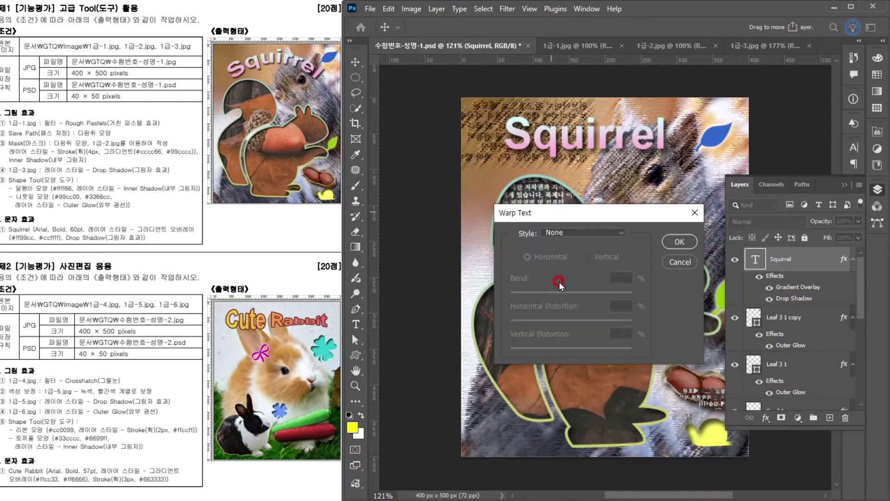
left_click(577, 231)
left_click(577, 261)
left_click_drag(593, 135, 606, 151)
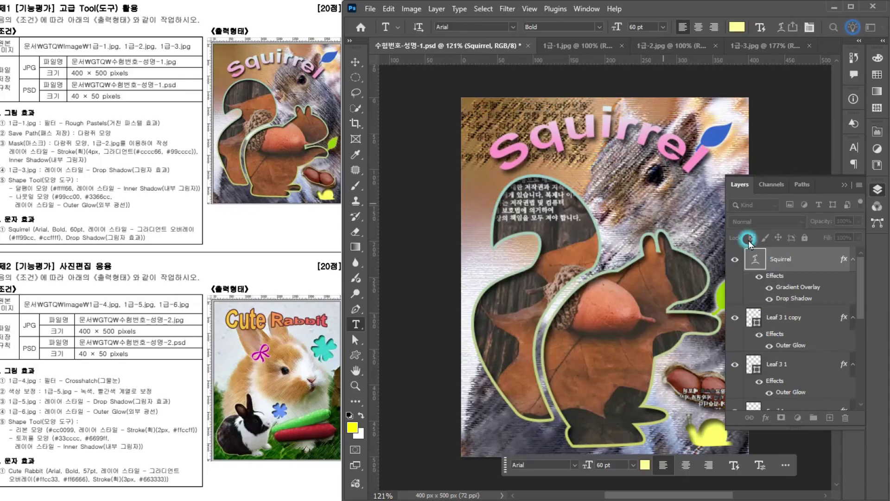
left_click(679, 241)
Save the finished Squirrel composition to its existing PSD file.
scroll(571, 243, "down", 2)
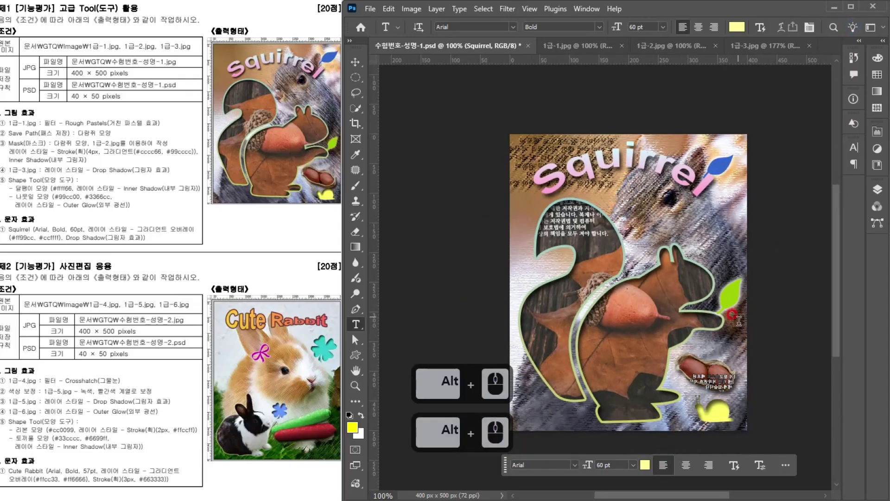
key("ctrl+s")
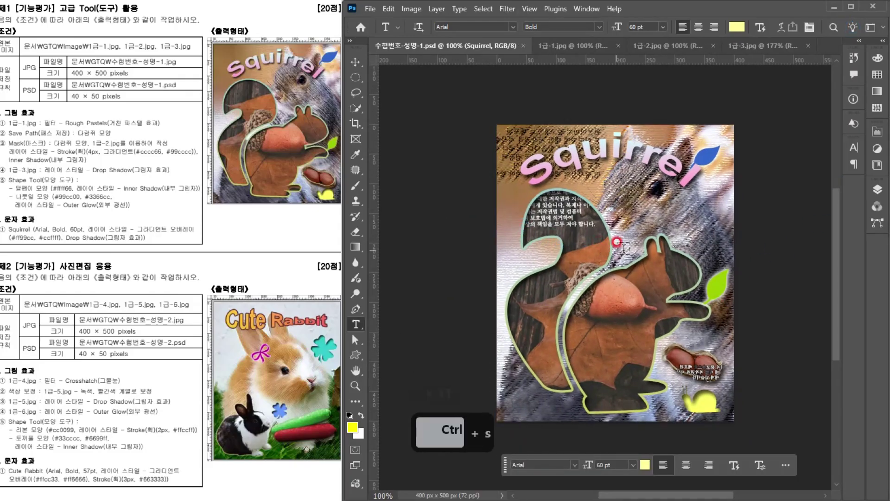
left_click(373, 8)
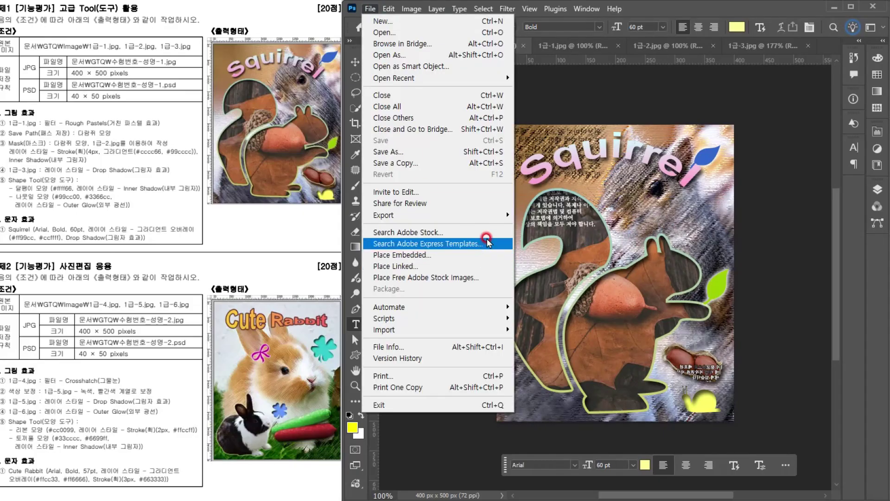
left_click(488, 215)
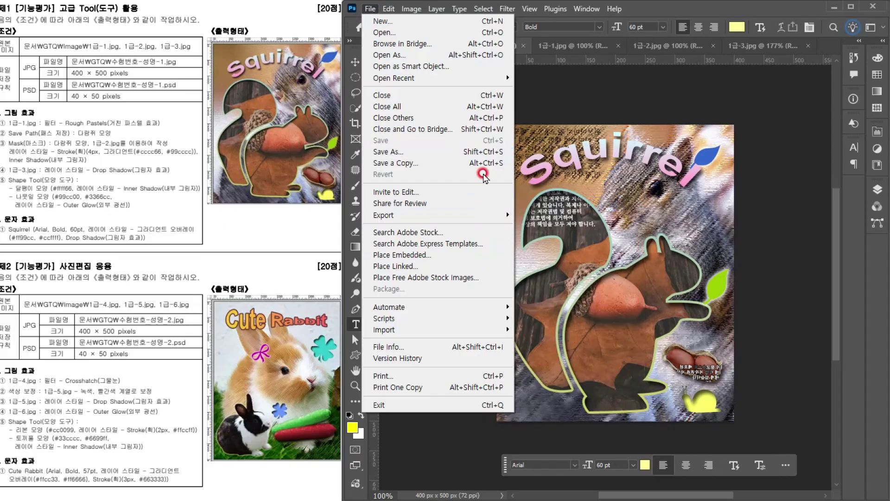
left_click(489, 214)
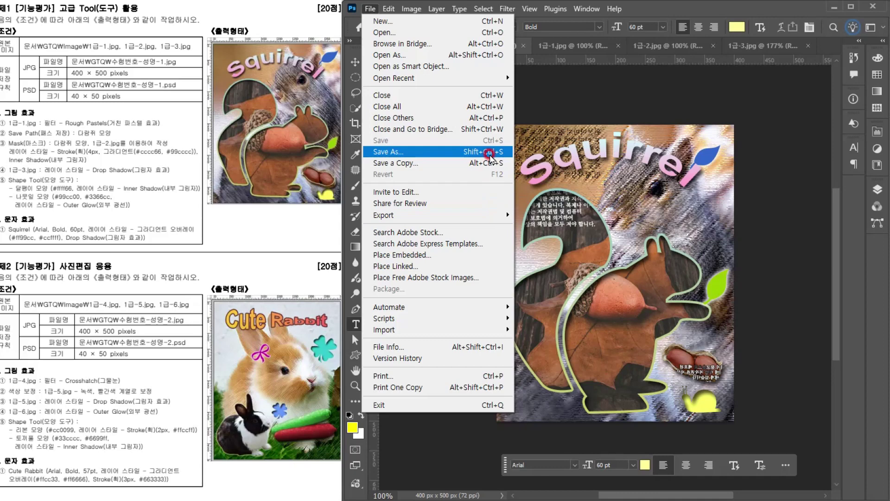
left_click(489, 153)
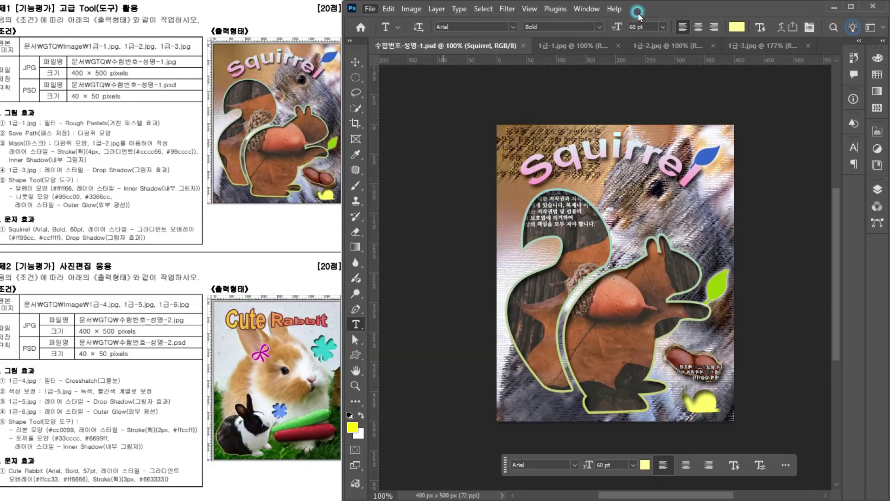
key("ctrl+shift+s")
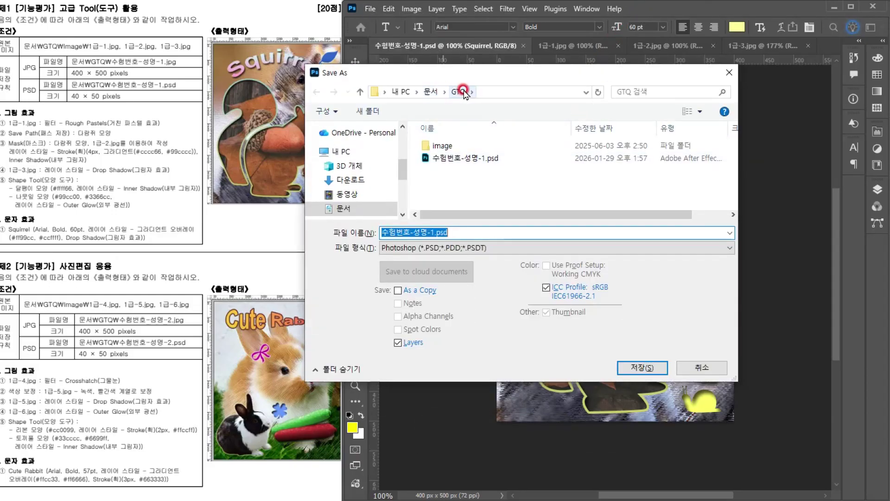
left_click(410, 249)
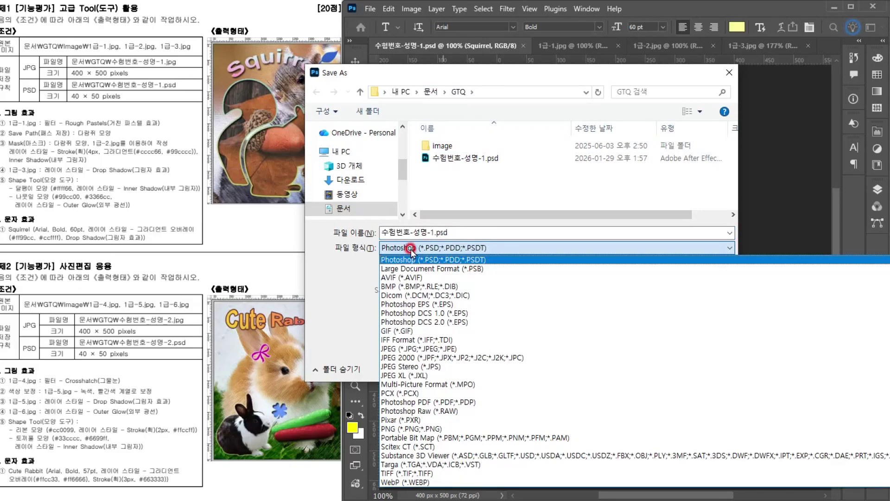
left_click(410, 249)
left_click(709, 370)
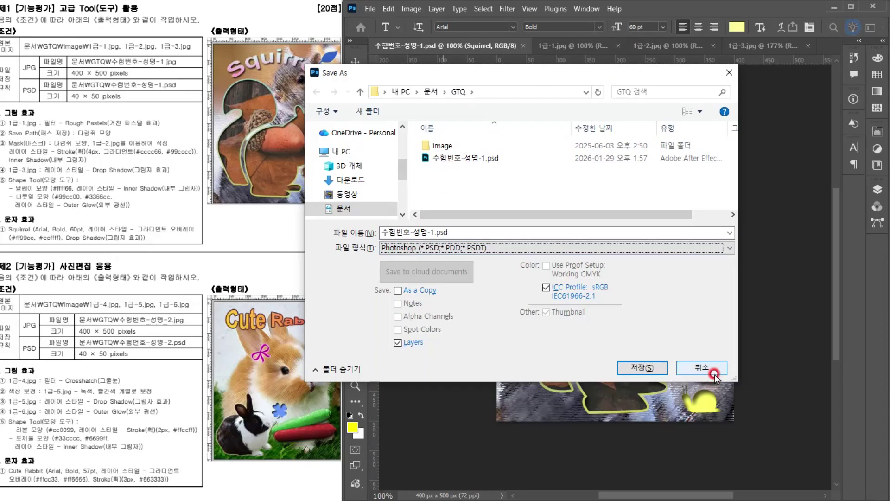
Check the legacy "Save As" option in the File Handling preferences.
key("ctrl+k")
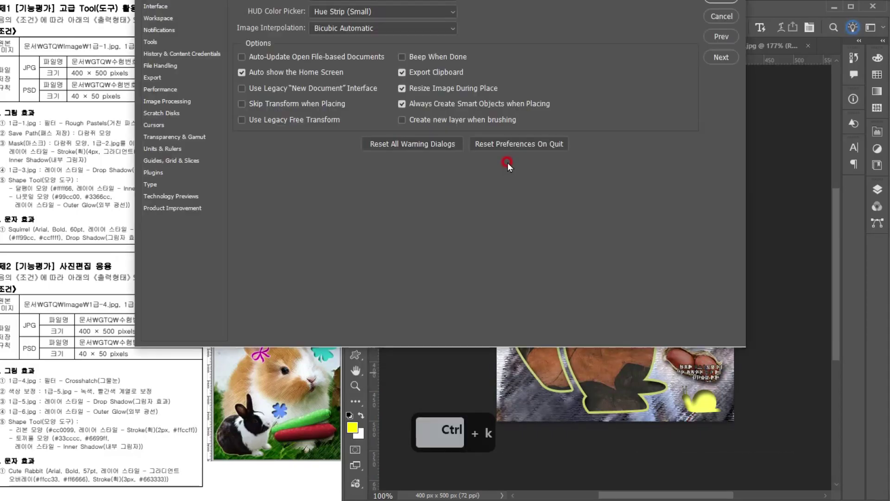
left_click(158, 66)
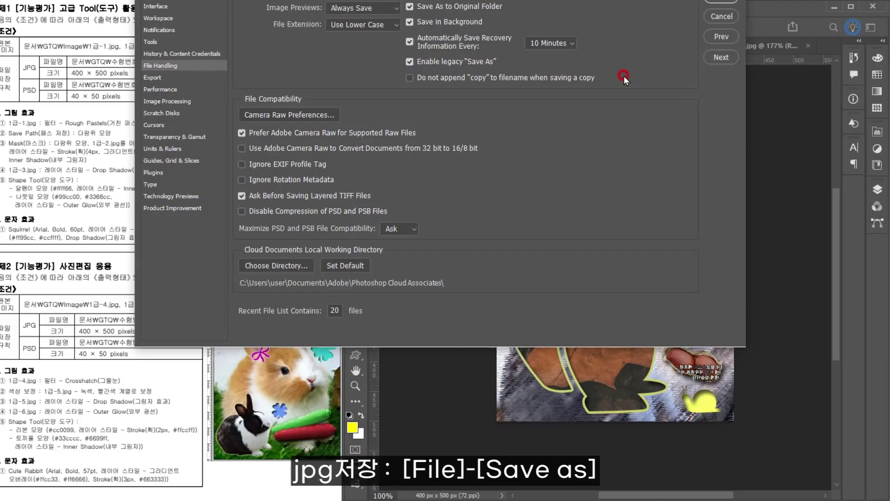
key("Return")
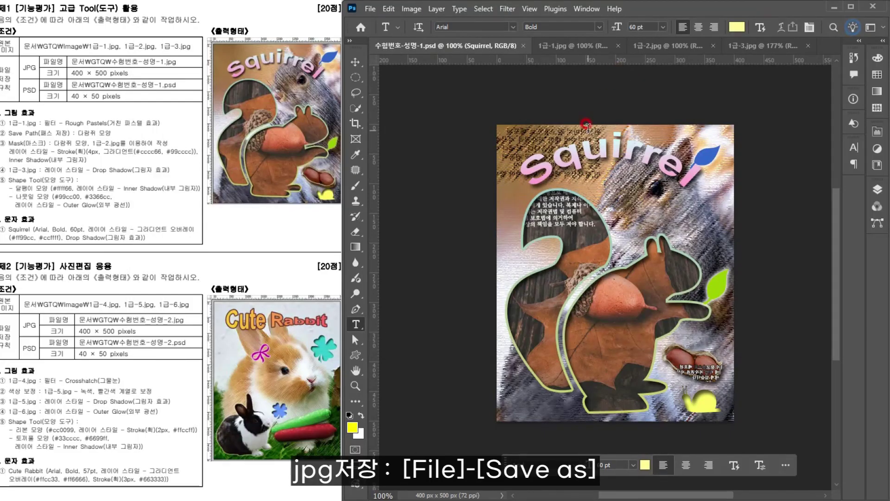
Save the Squirrel composition in JPEG format as 수험번호-성명-1.jpg in the GTQ folder.
key("ctrl+shift+s")
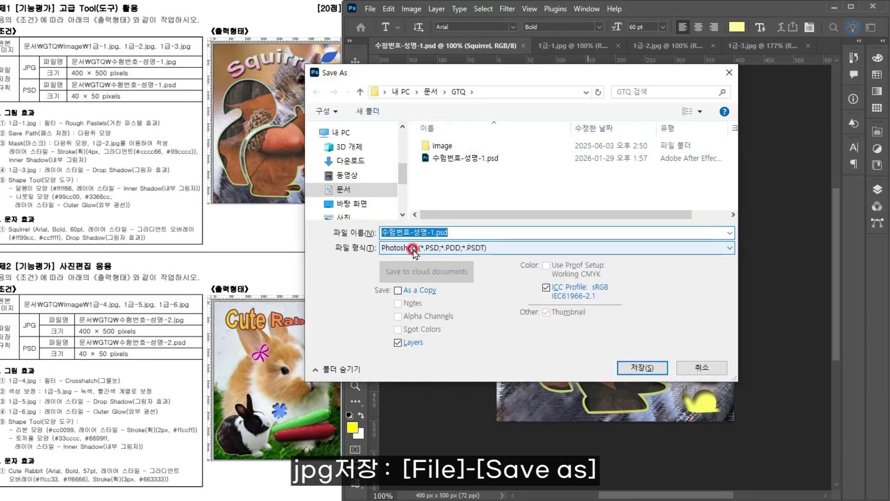
left_click(413, 248)
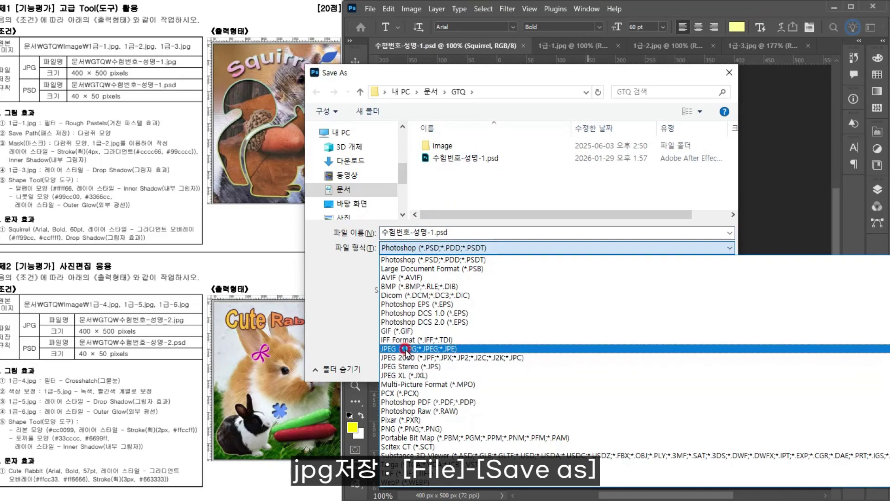
left_click(408, 349)
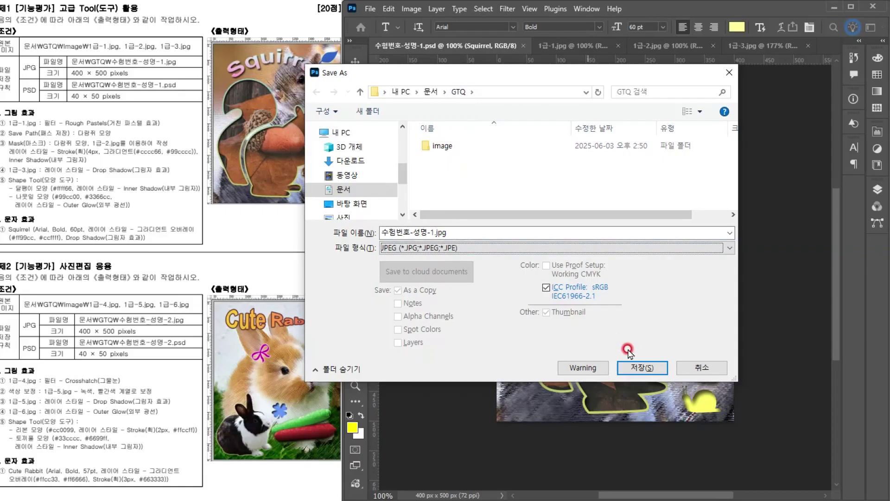
left_click(631, 366)
left_click(425, 81)
left_click(424, 112)
left_click(508, 52)
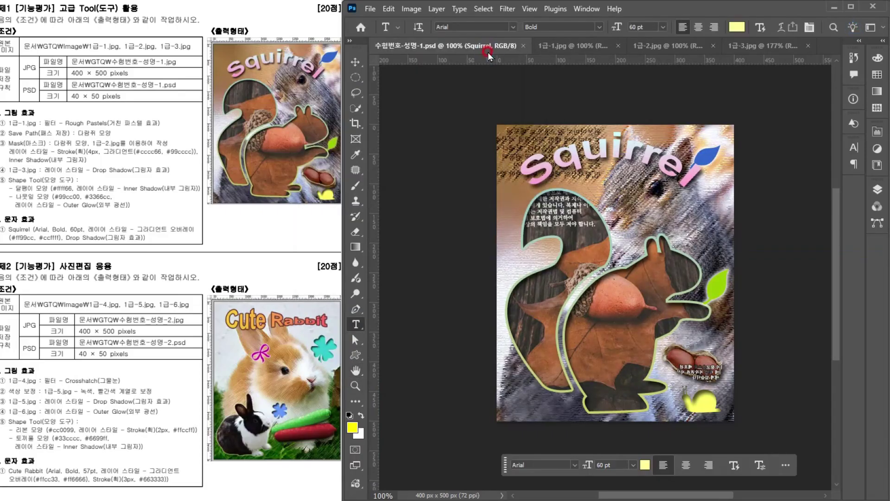
Resize the Squirrel image proportionally to 40 × 50 pixels and save the PSD file.
left_click(411, 9)
left_click(410, 9)
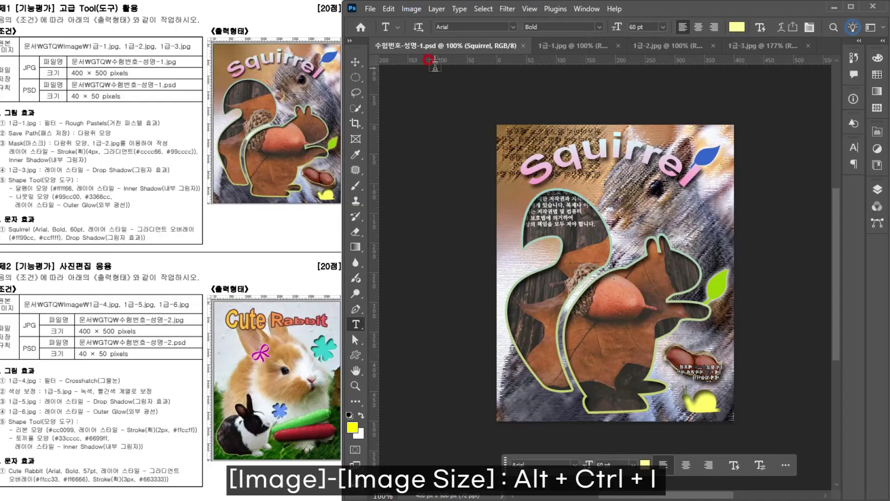
key("ctrl+alt+i")
left_click(706, 165)
key("BackSpace")
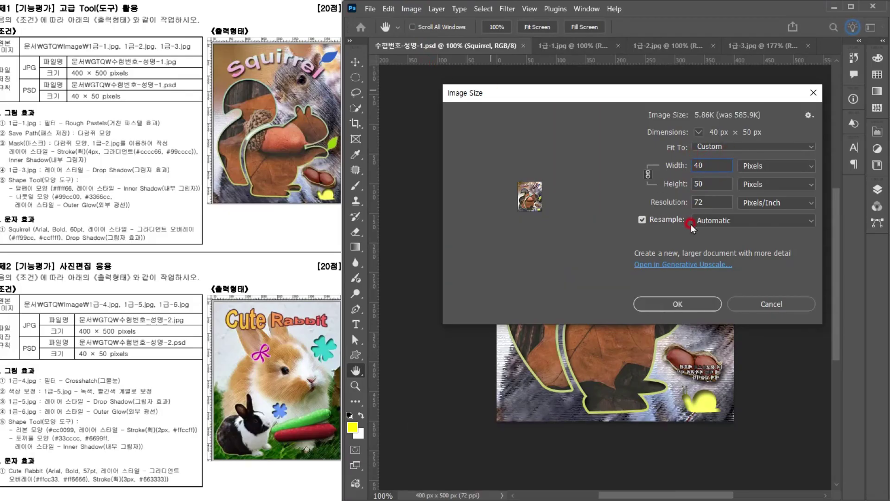
left_click(670, 306)
key("t")
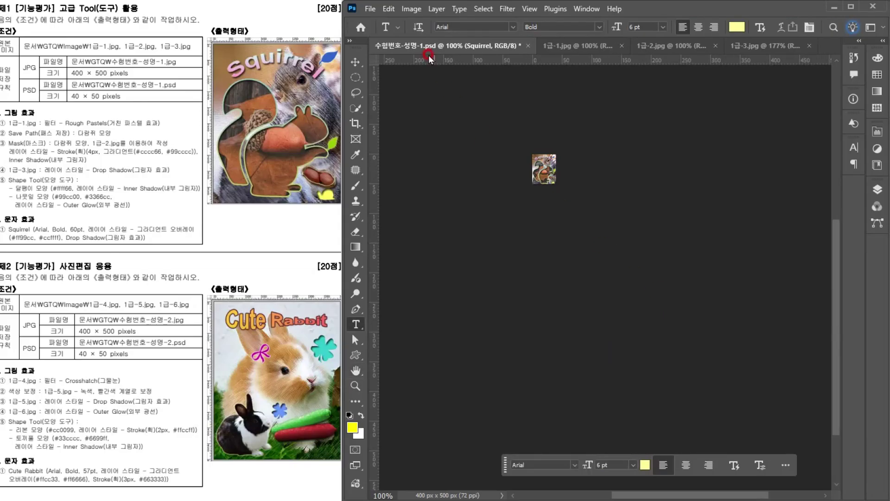
key("ctrl+s")
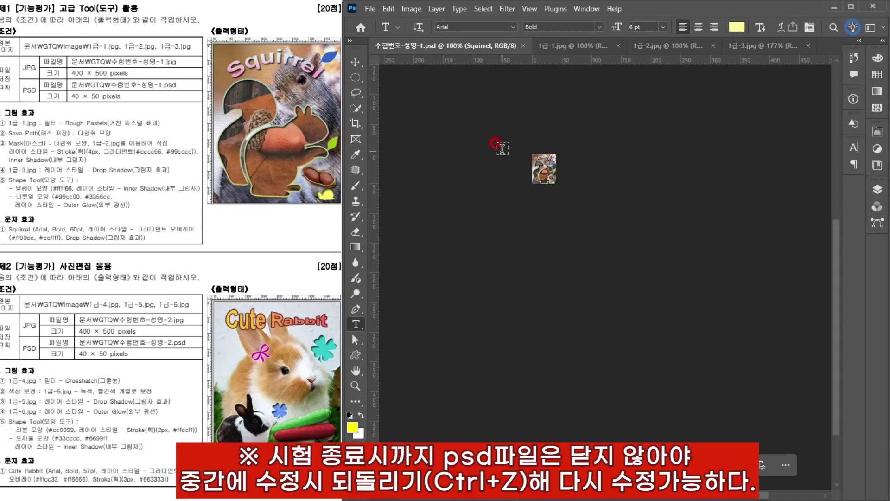
Close the source images 1급-1.jpg, 1급-2.jpg and 1급-3.jpg, keeping the Squirrel PSD open.
left_click(615, 46)
left_click(623, 46)
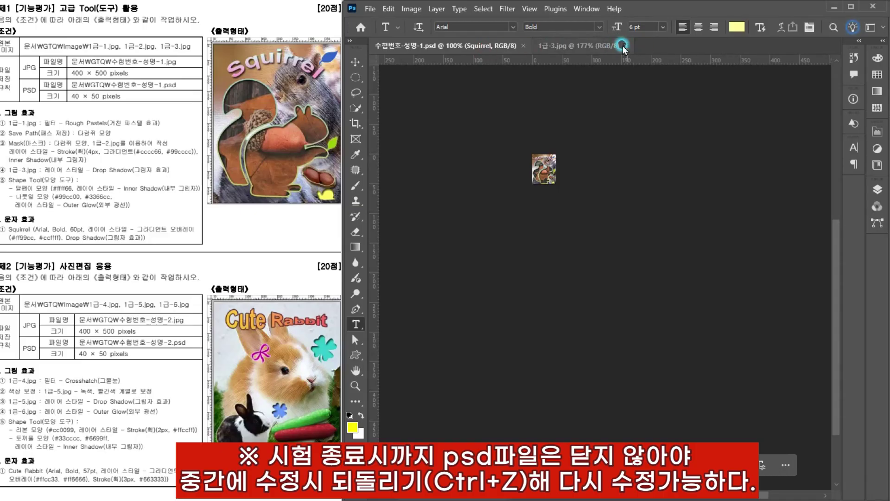
left_click(622, 46)
Undo the last image resize of the Squirrel composition and save the document.
left_click(551, 176)
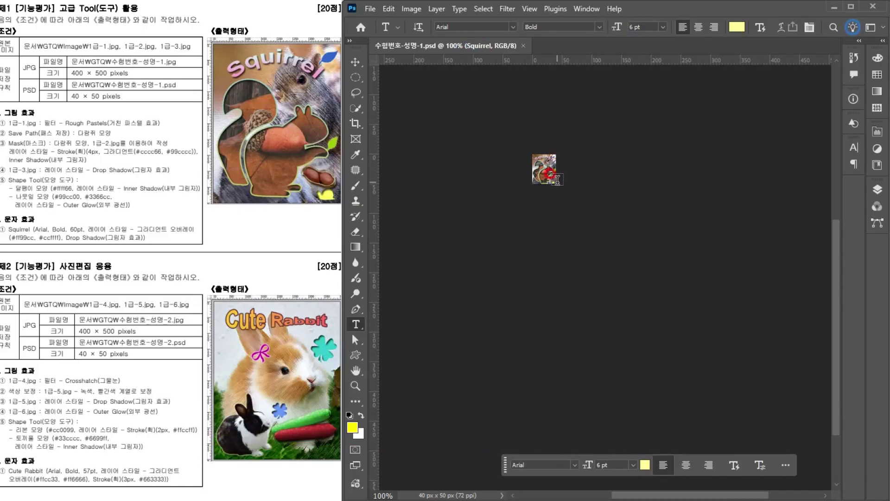
key("ctrl+z")
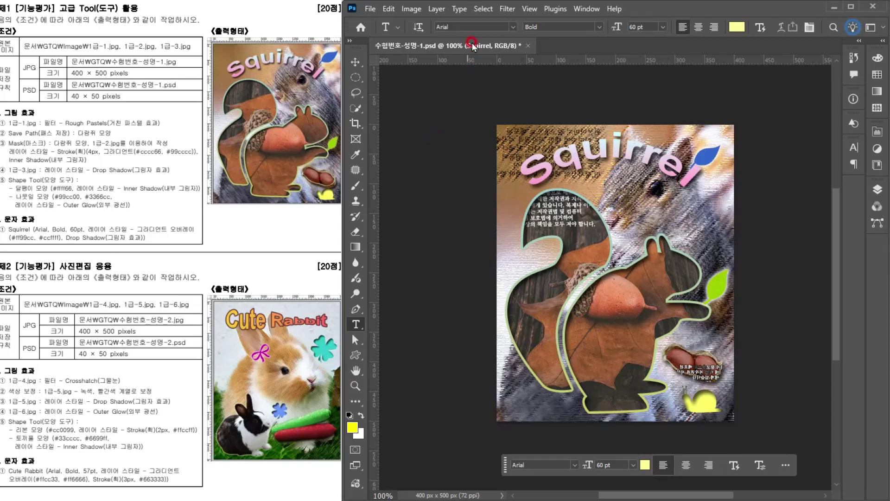
left_click(553, 177)
key("ctrl+s")
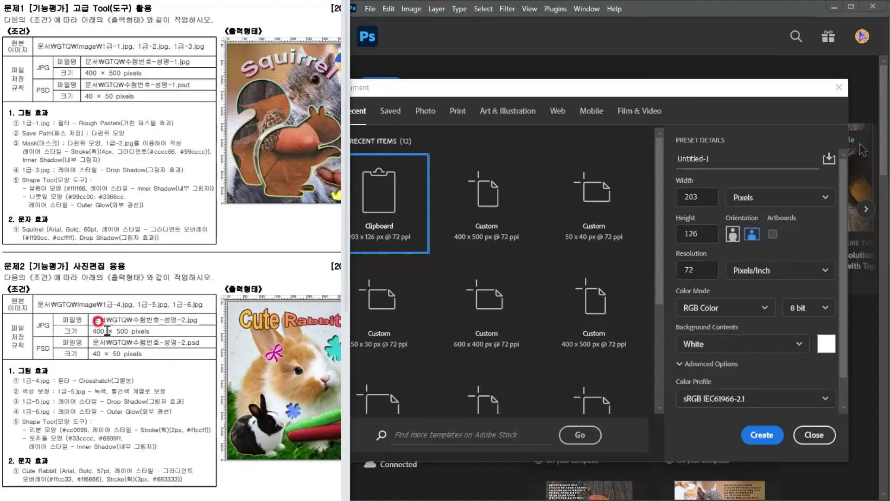
Create a new document 400 pixels wide and 500 pixels high for problem 2.
left_click(530, 89)
left_click(690, 196)
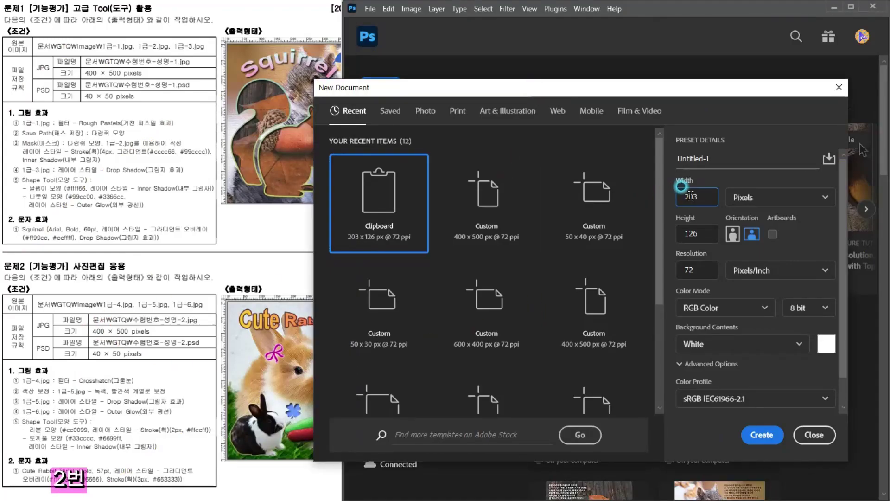
type("400")
key("Tab")
key("Tab")
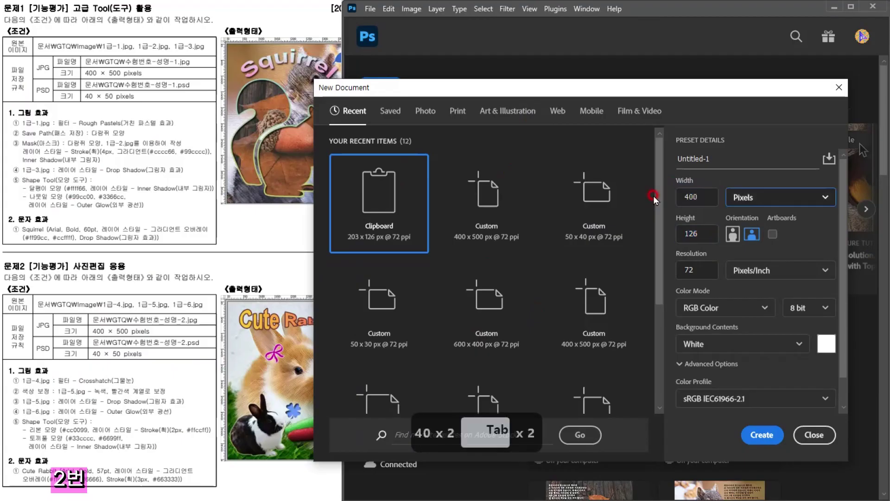
key("Tab")
type("500")
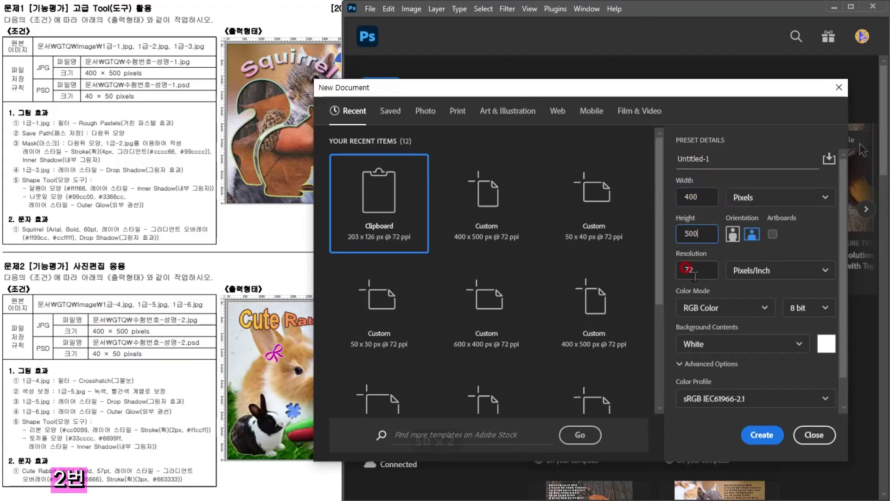
left_click(761, 434)
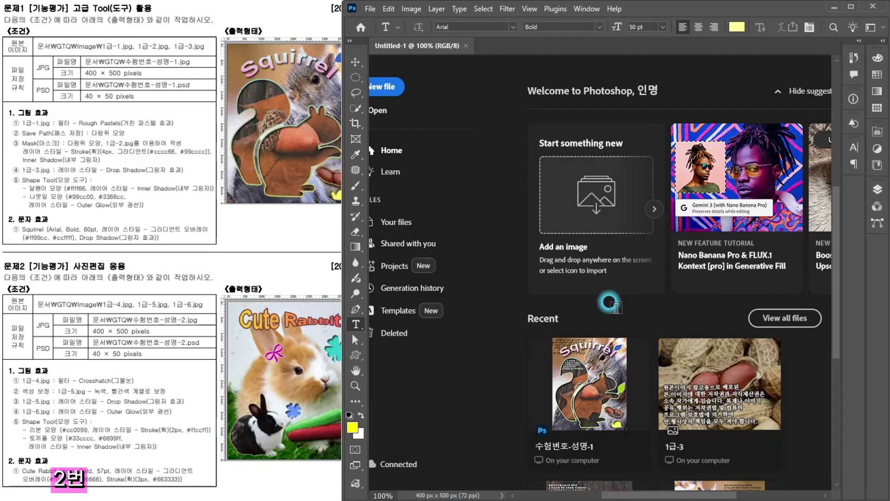
key("ctrl+r")
key("ctrl+r")
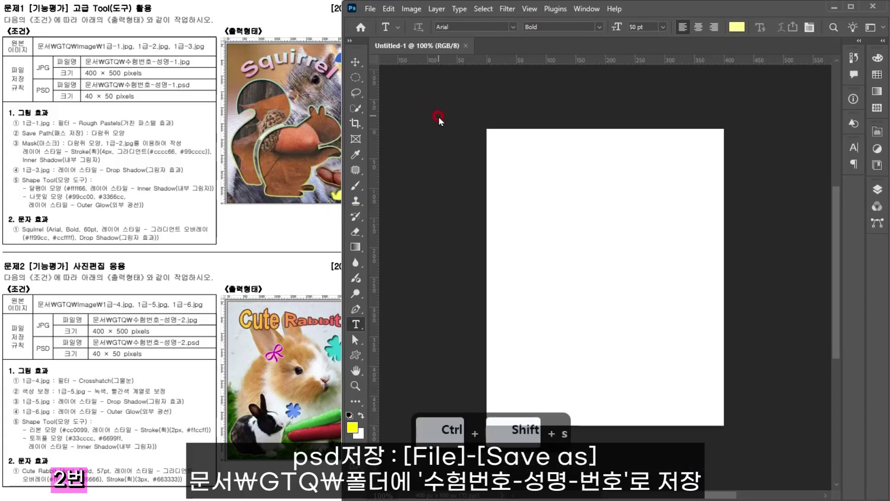
Save the new blank document in Photoshop format as 수험번호-성명-2 in the GTQ folder.
key("ctrl+shift+s")
left_click(442, 158)
left_click(438, 237)
left_click(430, 232)
left_click_drag(434, 232, 464, 231)
type("2")
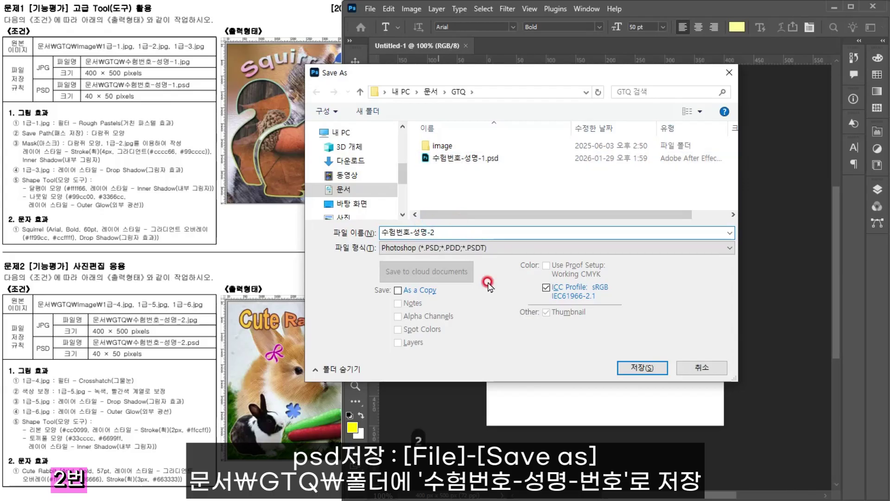
left_click(631, 367)
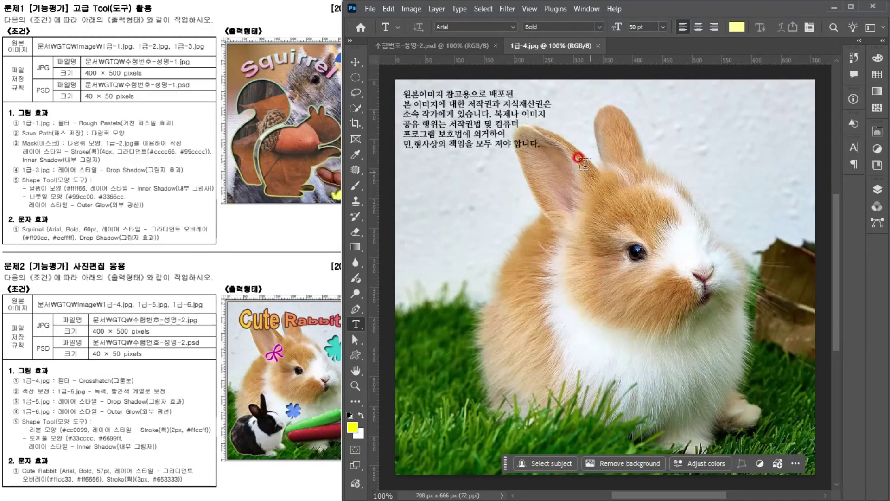
Copy the whole 1급-4.jpg rabbit photo and paste it into the 수험번호-성명-2 document.
key("ctrl+a")
key("ctrl+c")
left_click(461, 46)
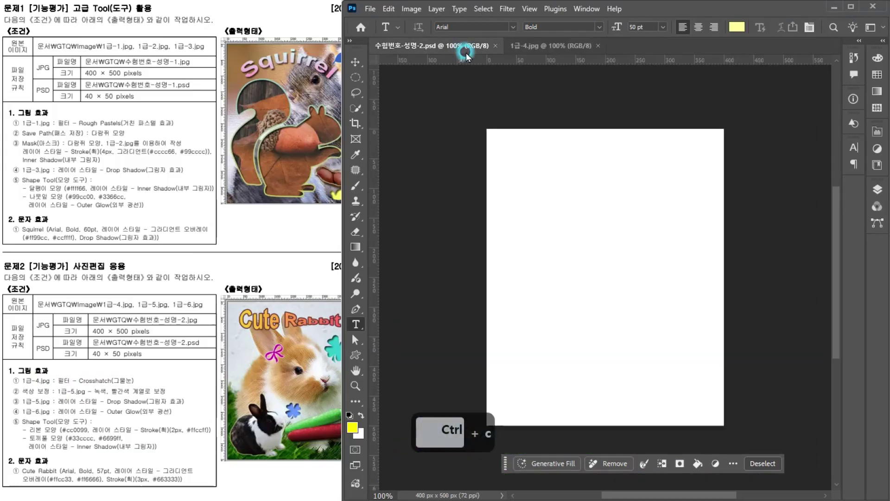
key("ctrl+v")
Scale the pasted rabbit photo to about 75.5% and position it over the canvas to match the reference layout.
key("ctrl+t")
left_click_drag(486, 129, 574, 217)
left_click_drag(625, 287, 524, 218)
left_click(223, 388)
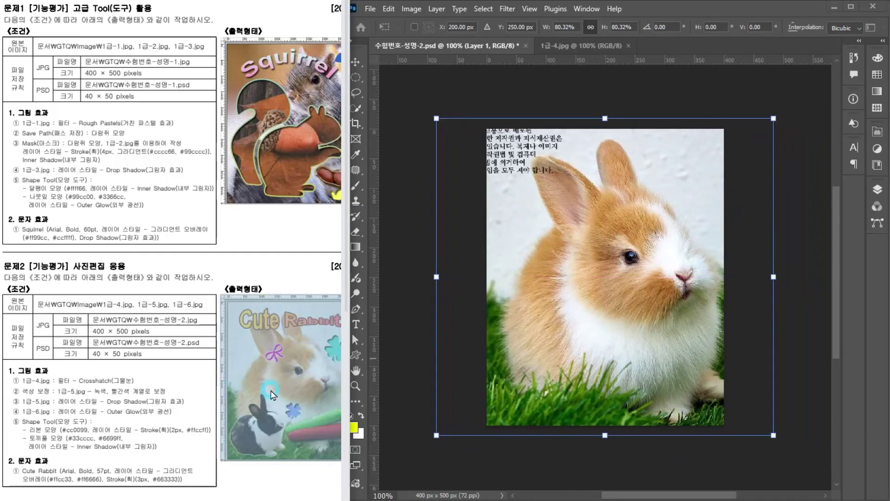
left_click(287, 279)
left_click_drag(277, 267, 249, 268)
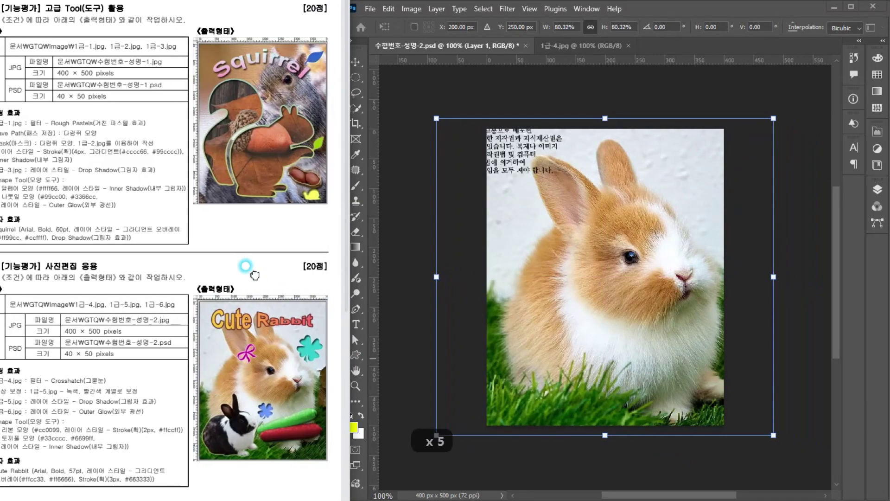
left_click(662, 328)
left_click_drag(773, 119, 748, 134)
left_click_drag(664, 191, 646, 186)
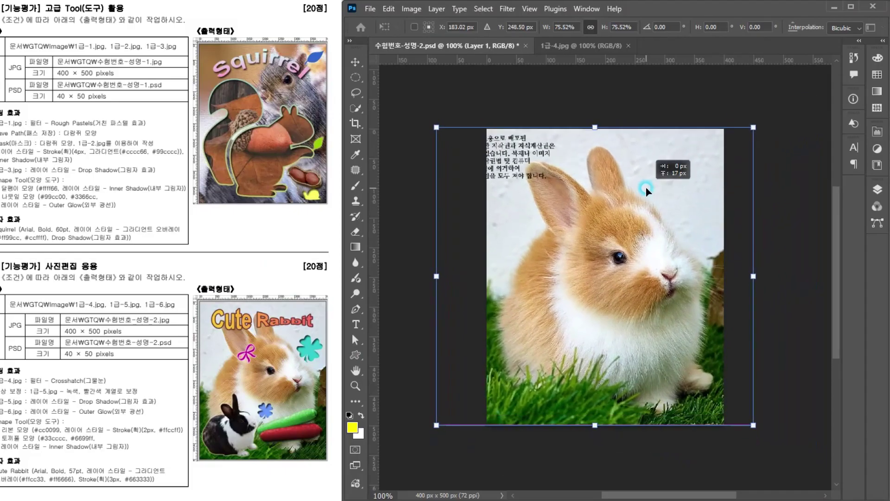
key("Return")
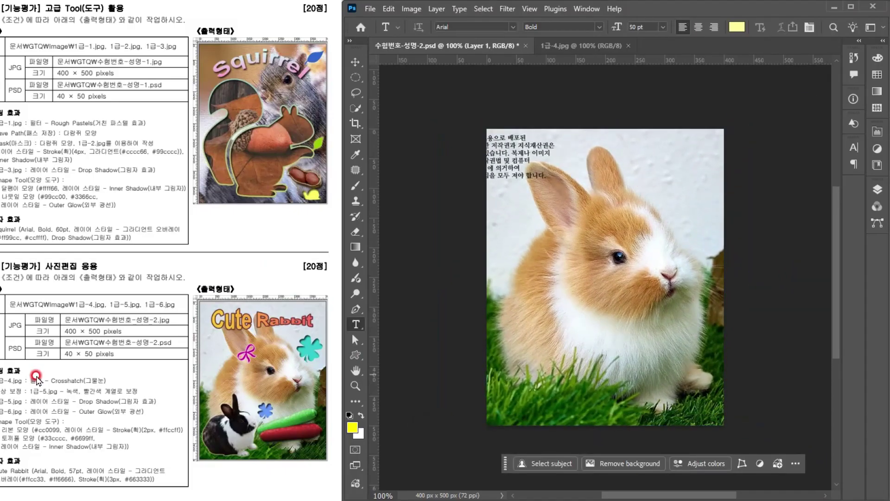
Apply the Crosshatch filter from the Brush Strokes group of the Filter Gallery to the rabbit layer.
left_click(508, 9)
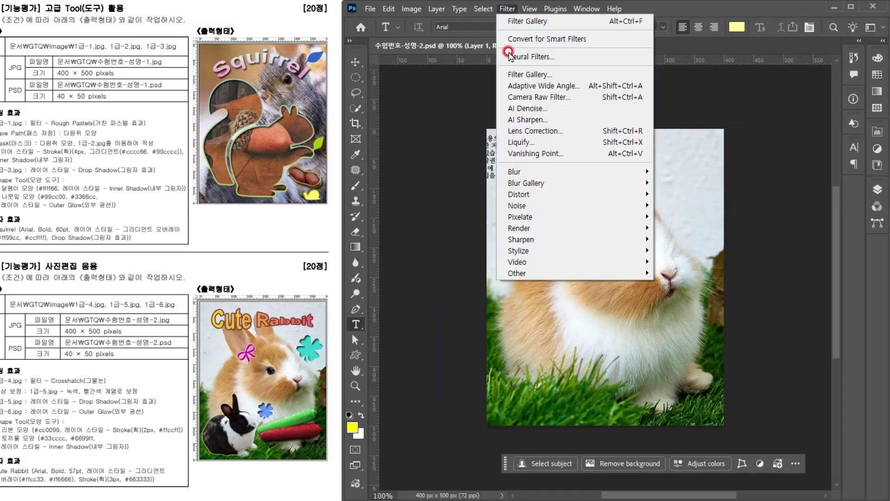
left_click(520, 74)
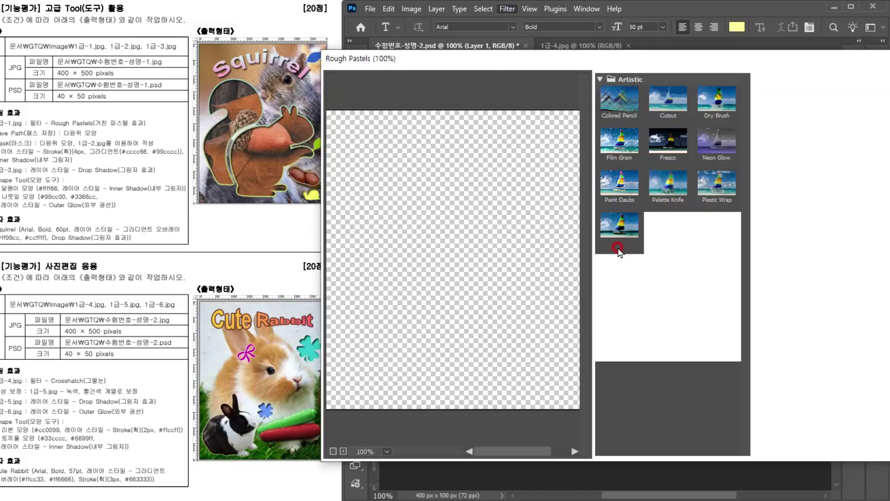
left_click(626, 303)
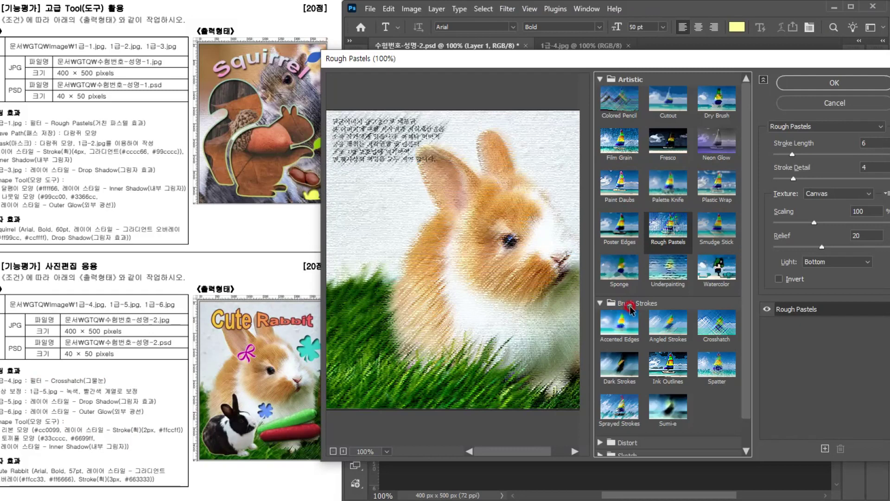
left_click(716, 322)
left_click(795, 84)
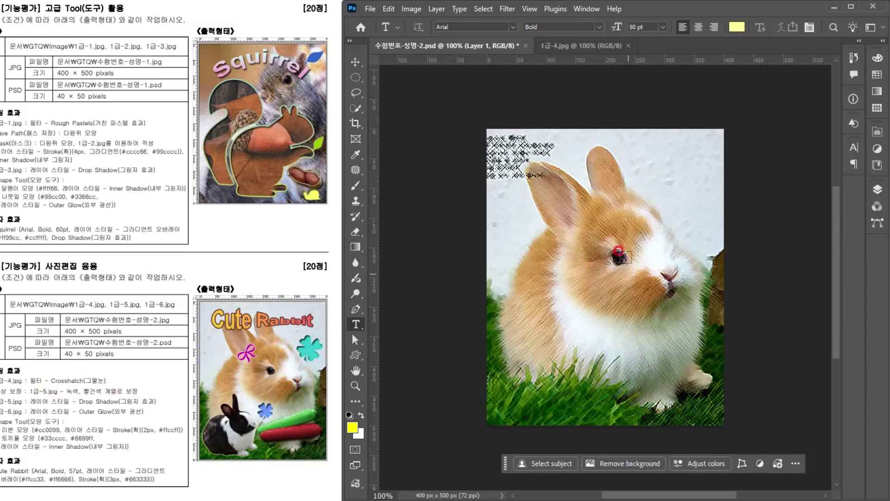
Select the subject in 1급-5.jpg and subtract the cauliflower, leaves and rear carrot with the Quick Selection tool.
key("F2")
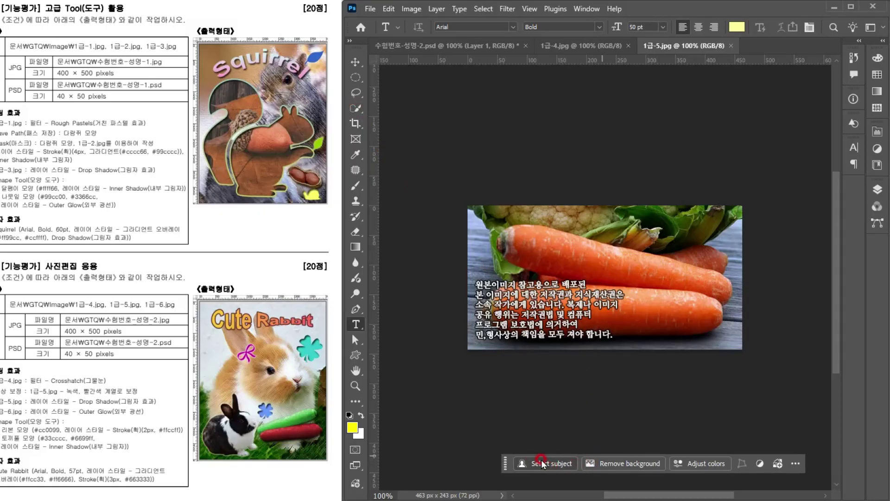
mouse_move(358, 113)
left_mouse_down()
mouse_move(397, 111)
mouse_move(352, 104)
left_mouse_up()
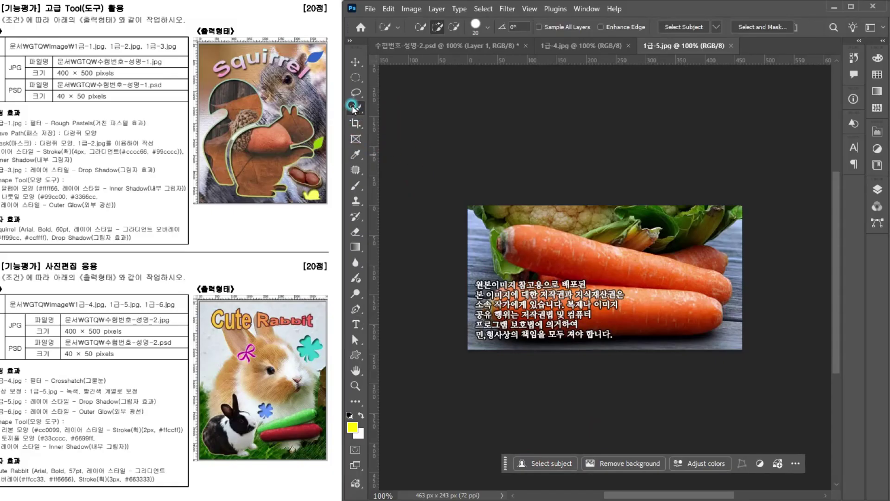
left_click(553, 462)
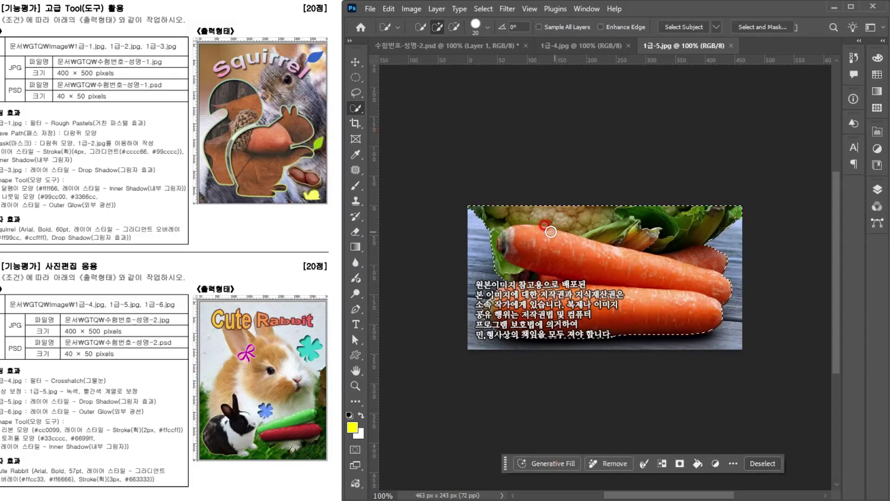
key("alt")
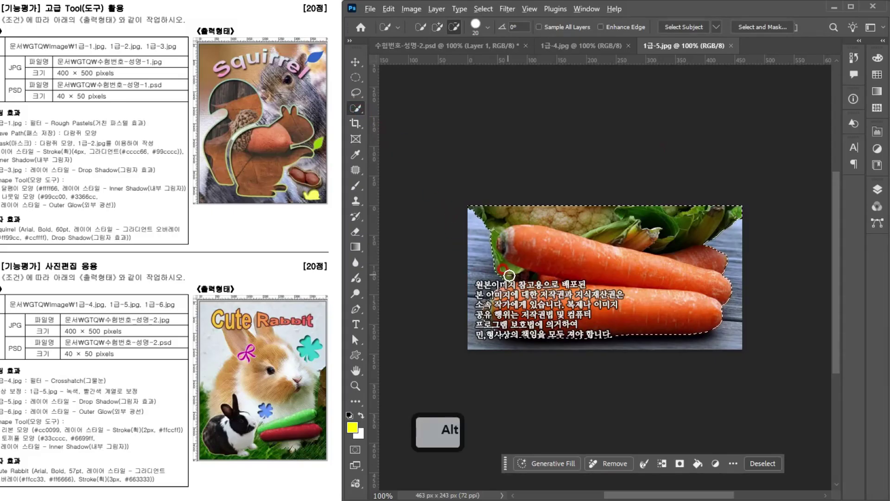
mouse_move(510, 274)
left_mouse_down()
mouse_move(491, 256)
mouse_move(487, 219)
mouse_move(626, 230)
mouse_move(735, 260)
mouse_move(740, 282)
left_mouse_up()
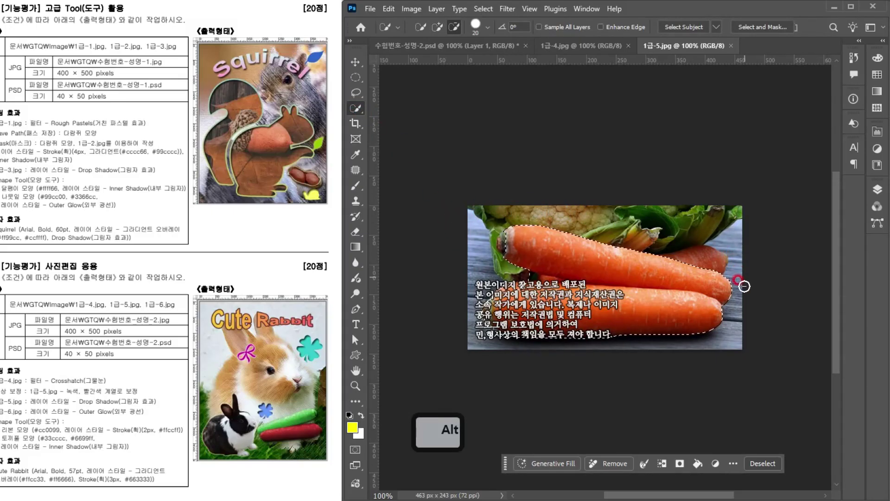
Refine the selection with a 4 px brush, subtracting the gap between the two carrots and adding the upper carrot's stem end.
scroll(553, 283, "up", 5)
scroll(553, 282, "up", 4)
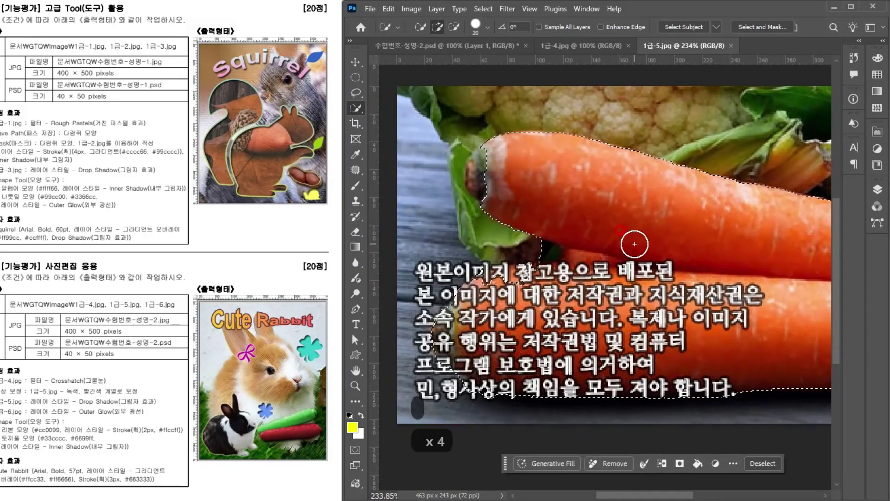
key("bracketleft")
key("bracketleft")
key("bracketleft")
key("bracketleft")
key("bracketleft")
key("bracketleft")
key("bracketleft")
key("bracketleft")
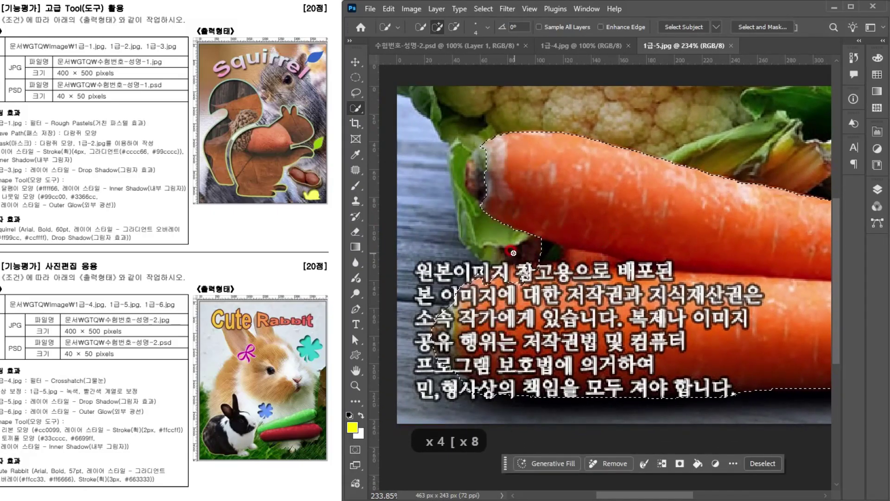
key("alt+z")
mouse_move(524, 250)
left_mouse_down()
mouse_move(618, 257)
mouse_move(632, 280)
mouse_move(519, 279)
left_mouse_up()
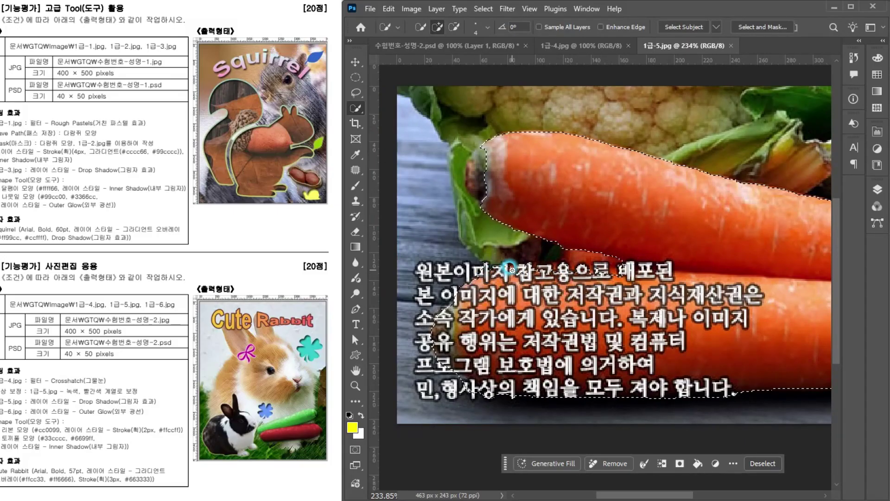
scroll(626, 274, "down", 6)
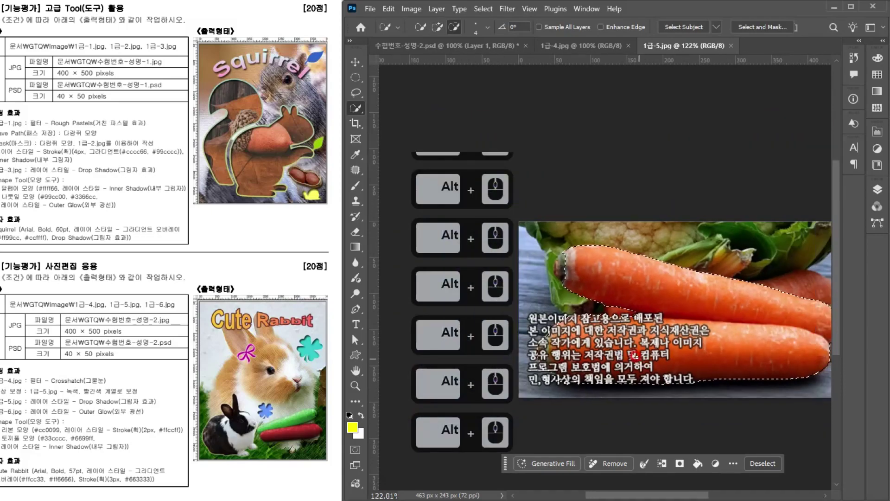
scroll(580, 208, "up", 1)
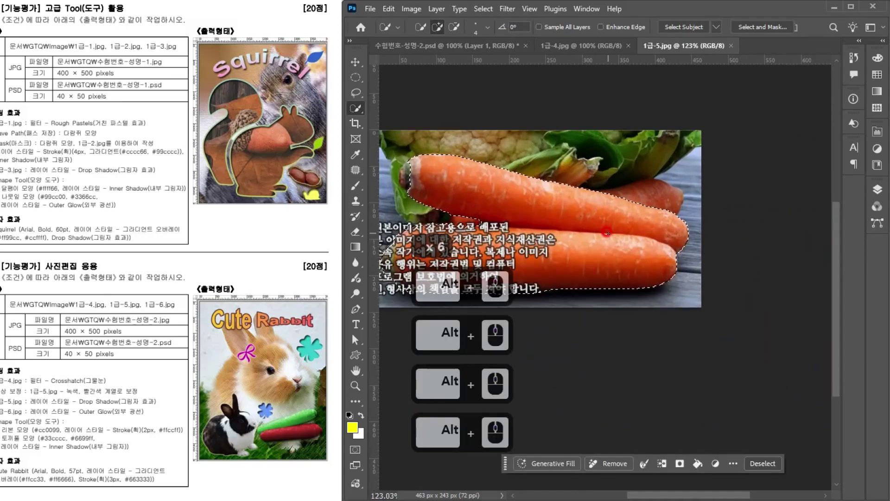
left_click_drag(404, 166, 412, 191)
left_click(432, 172)
Copy the selected carrots and paste them into the 수험번호-성명-2 document.
key("ctrl+c")
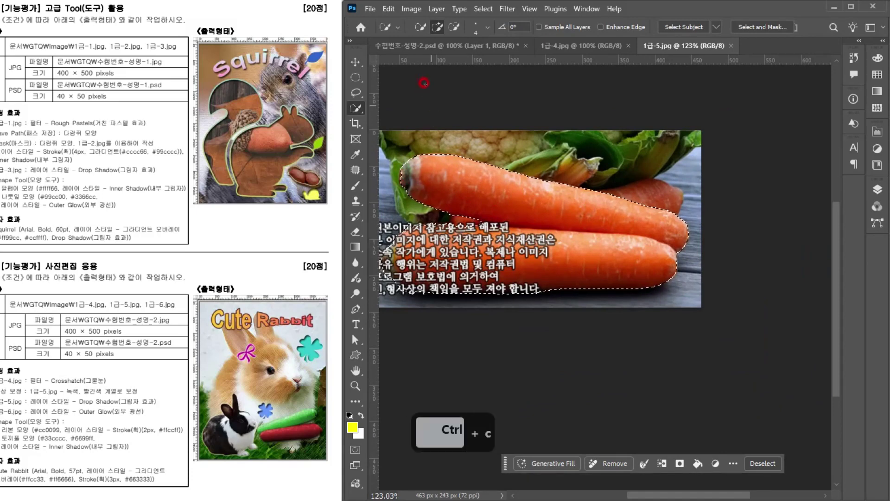
left_click(445, 45)
key("ctrl+v")
Scale the pasted carrots to about 48%, place them on the rabbit's lower body and flip them horizontally.
key("ctrl+t")
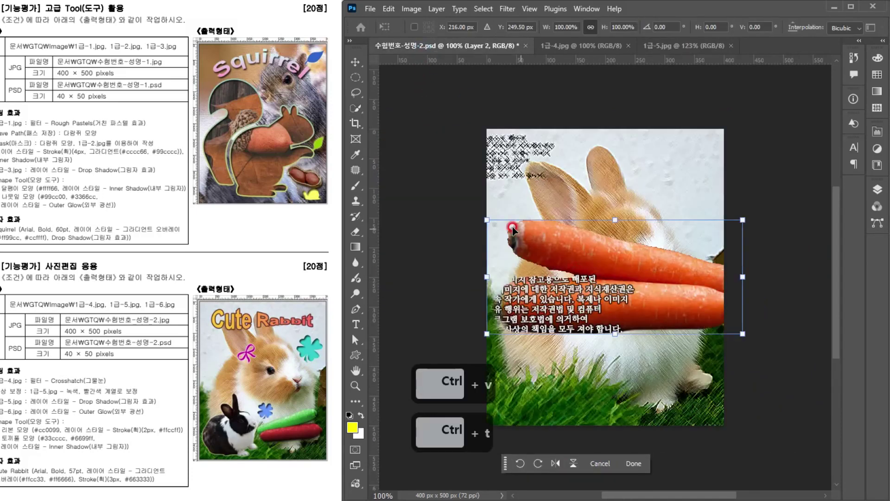
left_click_drag(483, 215, 621, 280)
left_click_drag(684, 316, 617, 358)
right_click(630, 353)
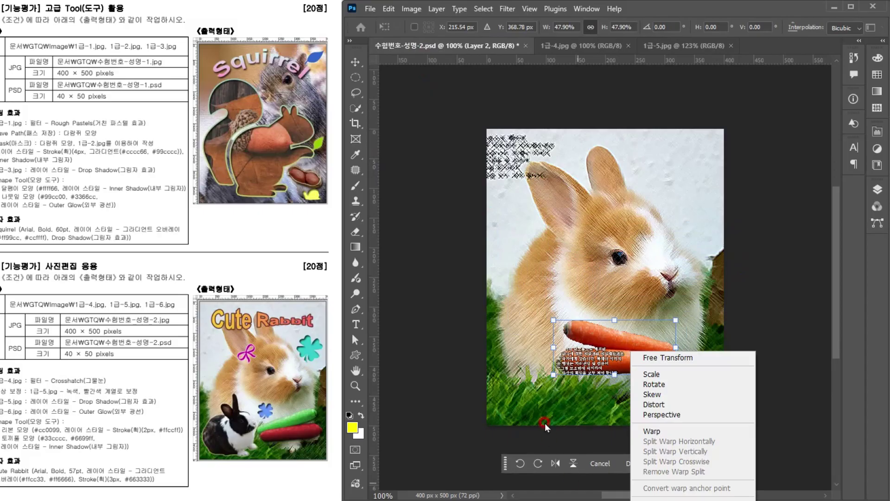
left_click(557, 465)
left_click(555, 463)
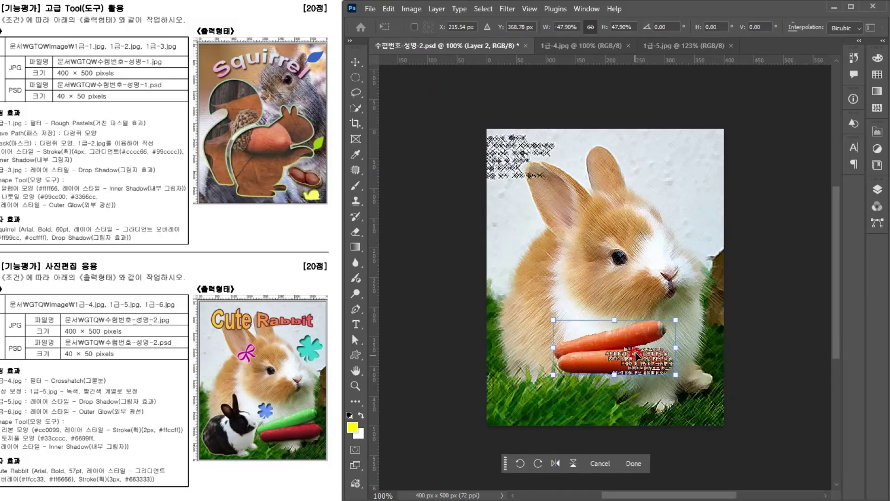
Tilt the carrots about 10° counterclockwise at about 52% scale and place them at the canvas's lower right.
mouse_move(680, 309)
left_mouse_down()
mouse_move(672, 298)
mouse_move(678, 304)
left_mouse_up()
left_click_drag(616, 345, 642, 371)
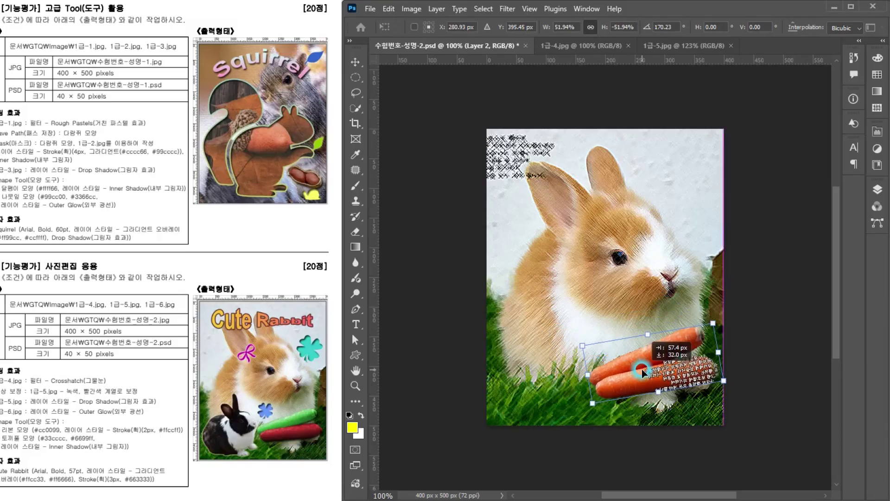
key("Return")
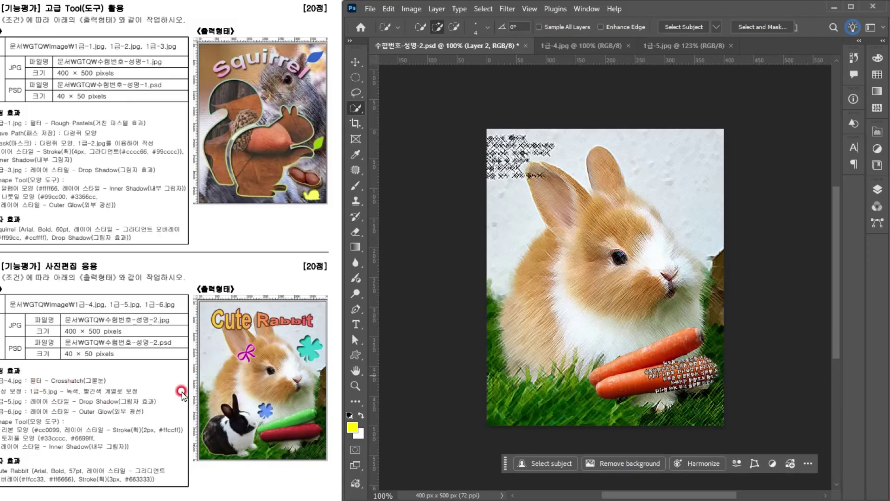
Select the upper carrot on its layer using the Quick Selection tool with a 20 px brush.
key("bracketright")
key("bracketright")
key("bracketright")
key("bracketright")
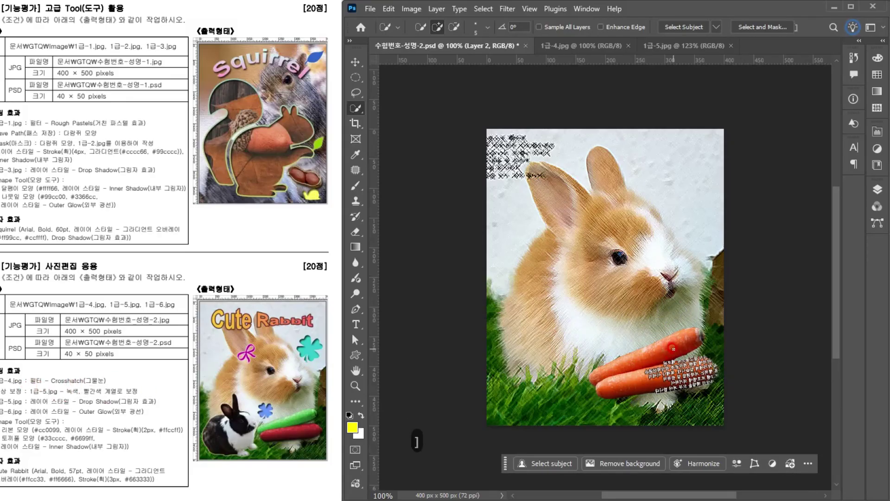
key("bracketright")
key("bracketright")
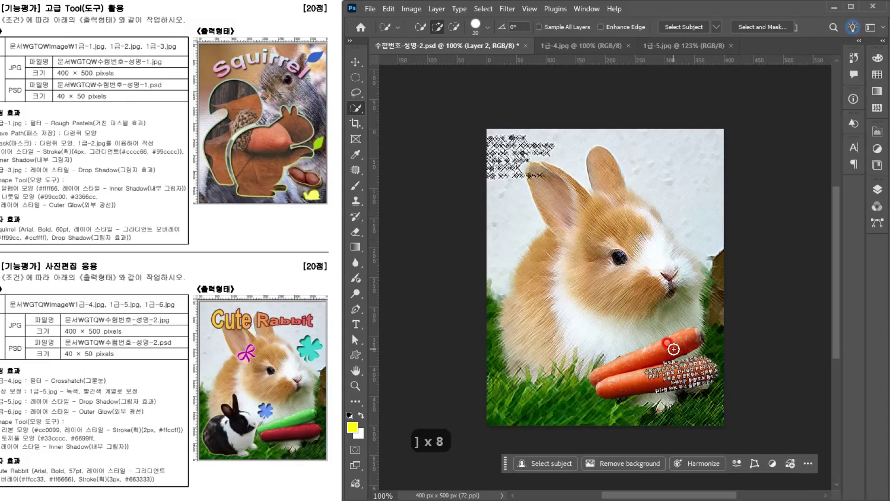
mouse_move(673, 348)
left_mouse_down()
mouse_move(690, 340)
mouse_move(598, 367)
left_mouse_up()
left_click(877, 190)
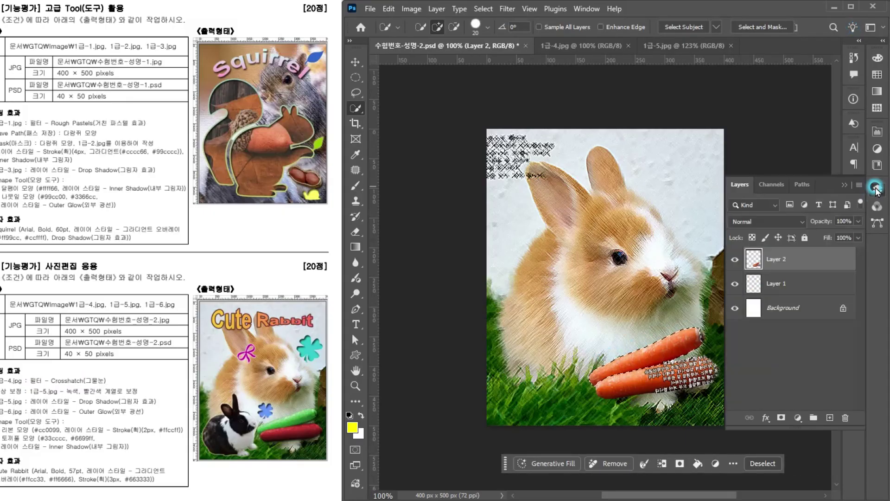
left_click(411, 9)
mouse_move(433, 41)
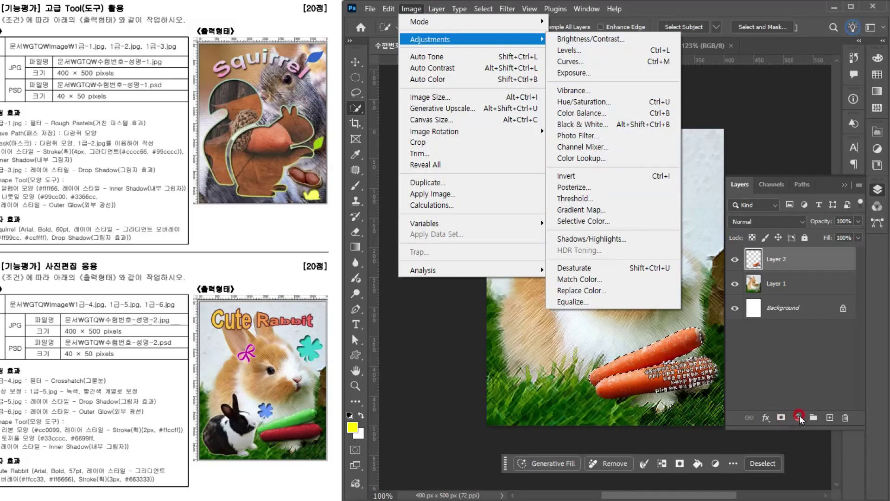
left_click(579, 100)
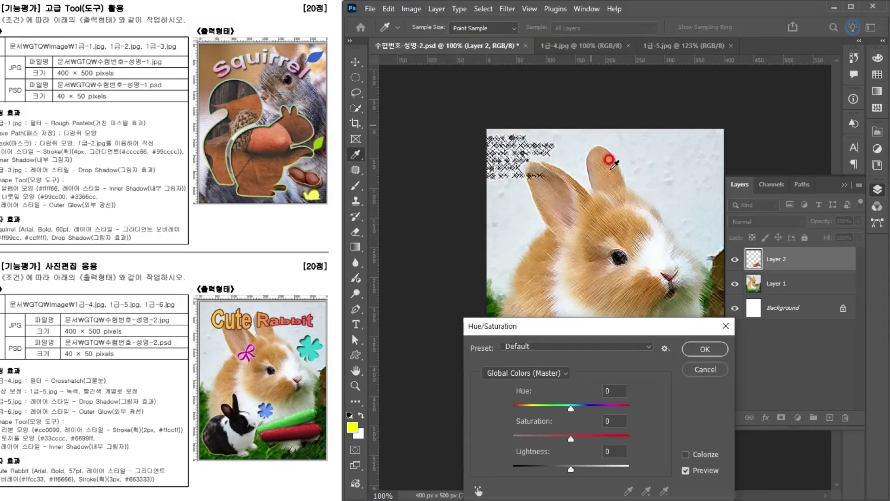
left_click_drag(621, 331, 594, 211)
left_click(675, 243)
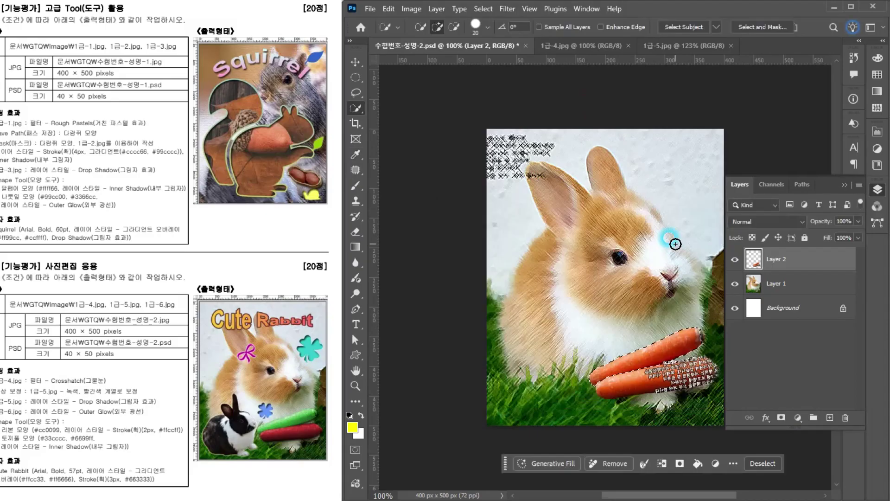
Colorize the selected upper carrot green using Hue/Saturation with hue 132 and saturation 51.
key("ctrl+u")
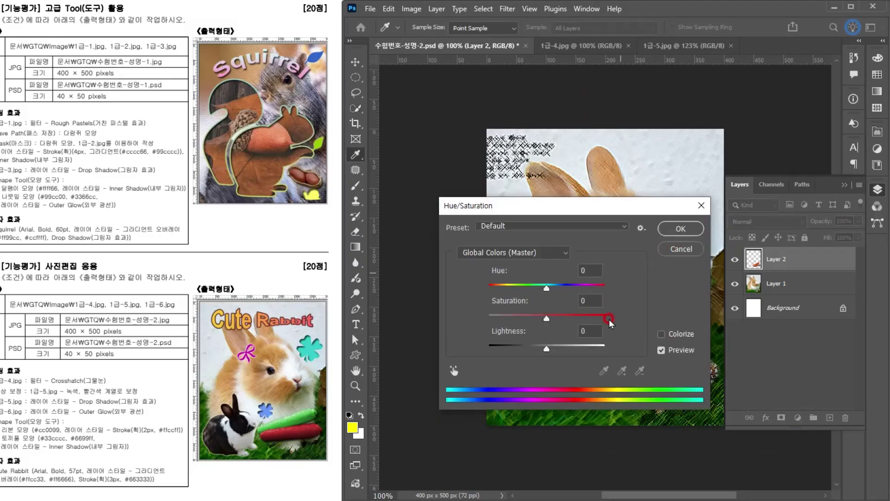
left_click(662, 335)
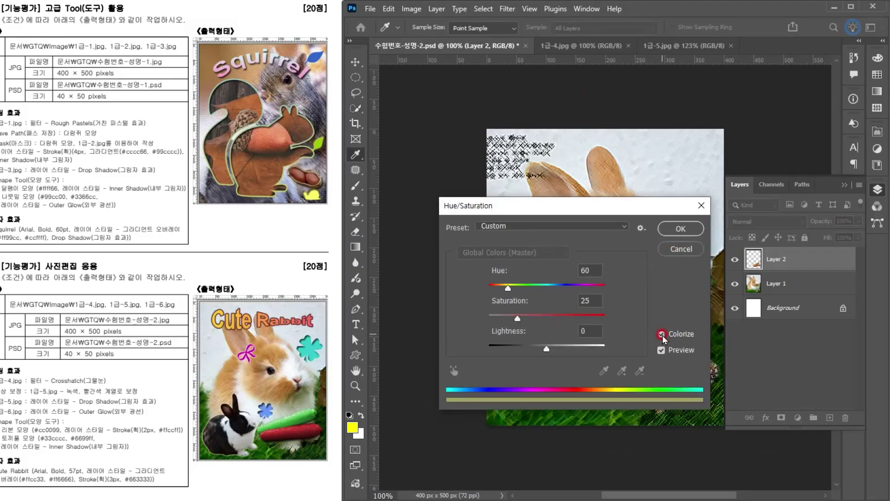
left_click_drag(508, 209, 606, 136)
left_click_drag(590, 212, 625, 231)
left_click(618, 253)
left_click_drag(620, 200, 610, 205)
left_click(770, 184)
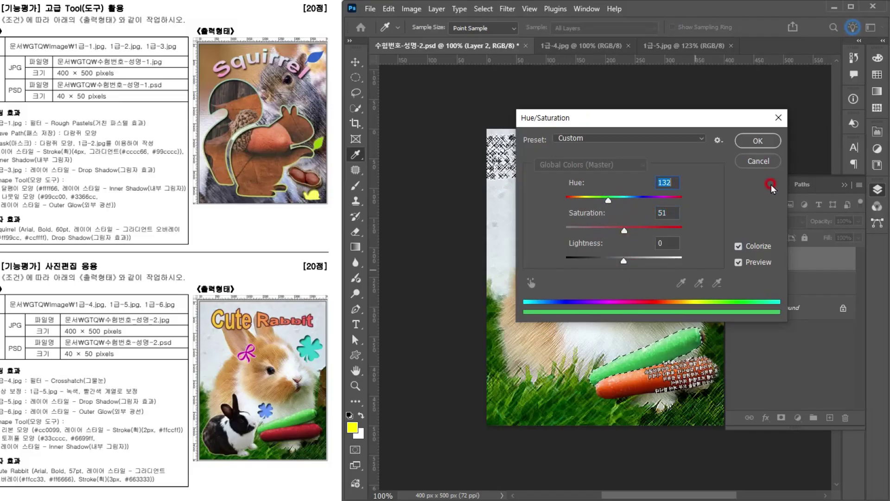
left_click(756, 144)
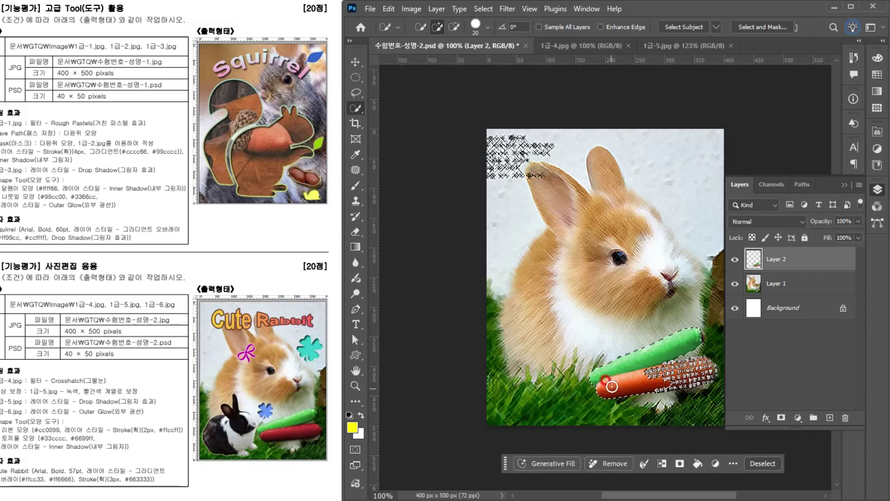
Select the lower carrot and colorize it red in Hue/Saturation with hue 0 and saturation 55.
key("ctrl+d")
mouse_move(605, 392)
left_mouse_down()
mouse_move(716, 372)
mouse_move(697, 367)
left_mouse_up()
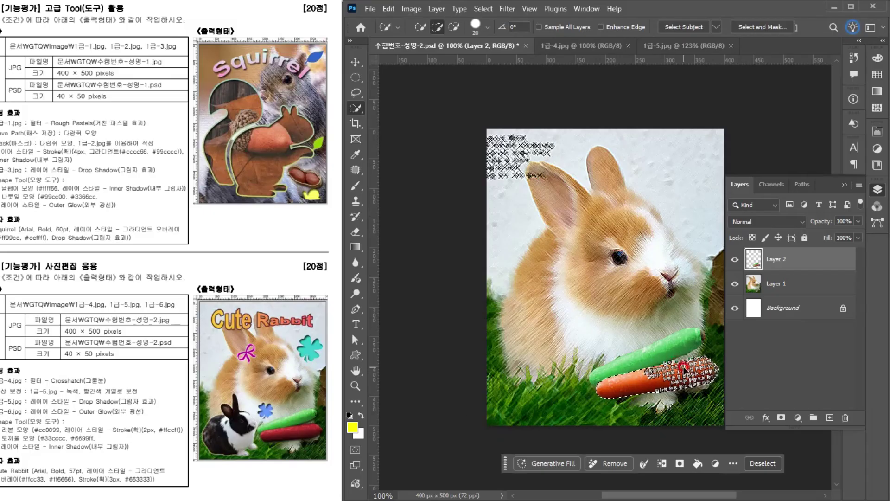
key("ctrl+u")
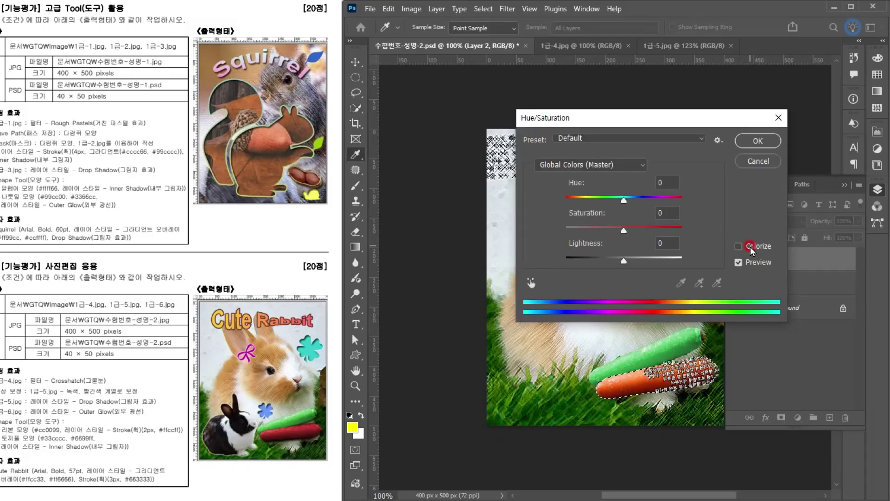
left_click(752, 248)
left_click_drag(586, 203, 561, 203)
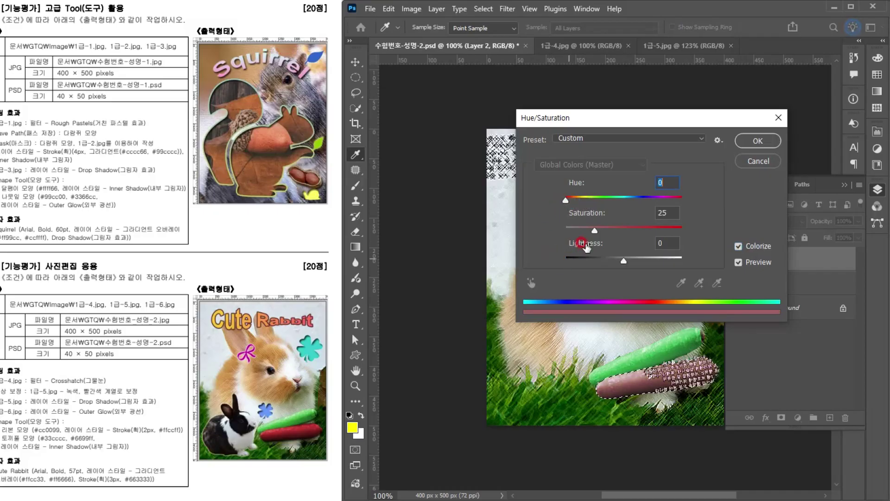
left_click_drag(594, 229, 622, 230)
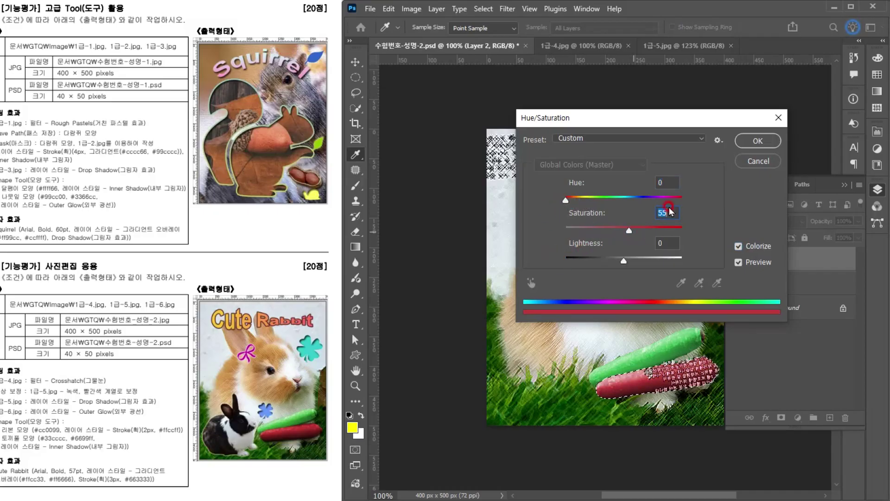
left_click(758, 141)
key("ctrl+d")
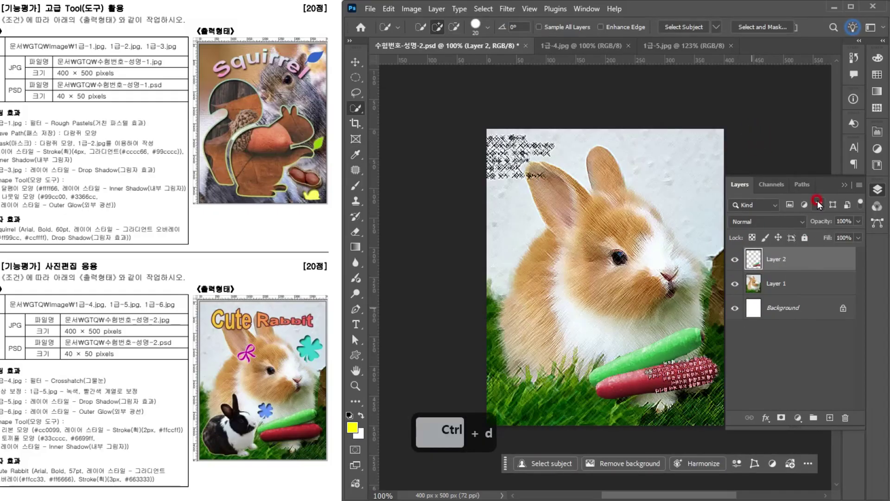
Apply a Drop Shadow layer style to the carrots layer.
scroll(529, 313, "right", 15)
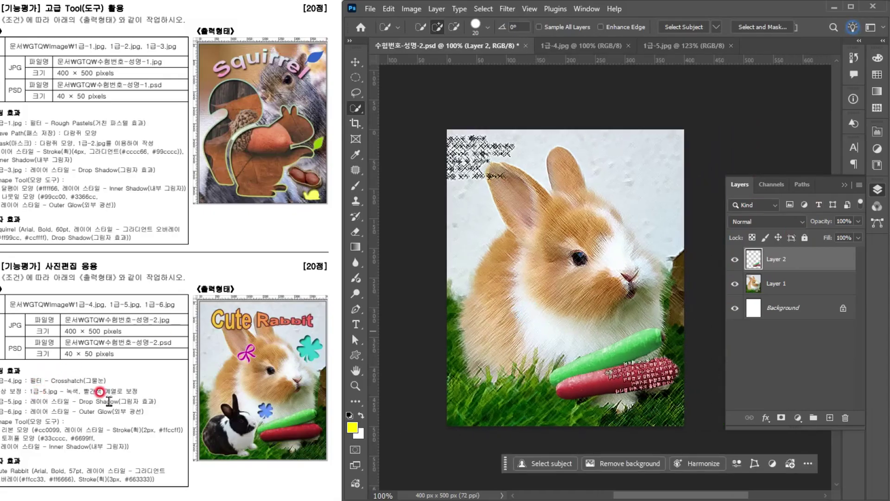
double_click(815, 261)
left_click(396, 424)
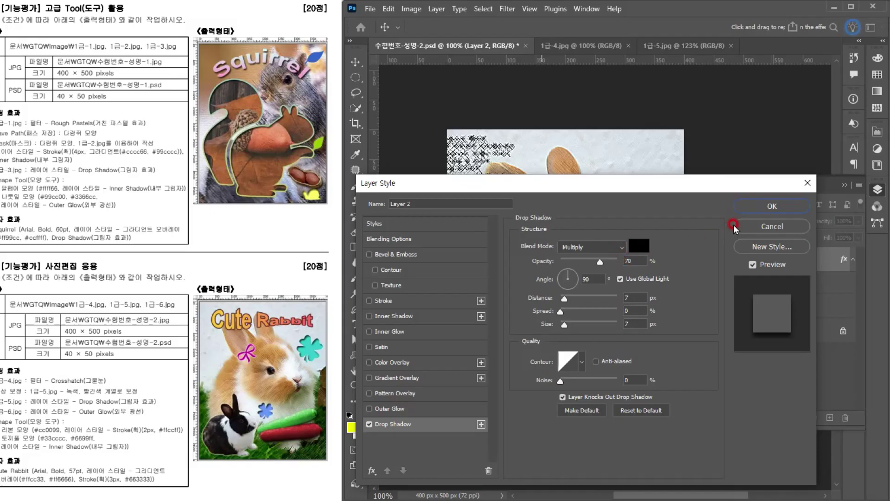
left_click(757, 205)
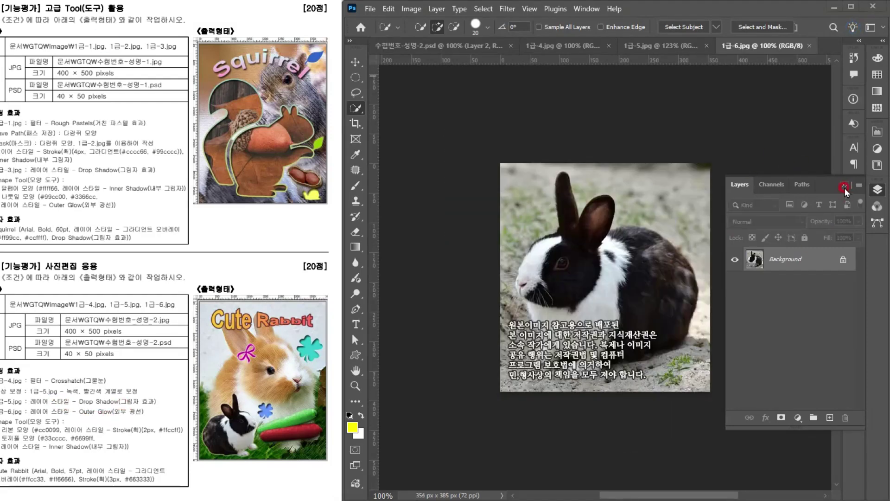
Select the black-and-white rabbit in 1급-6.jpg with Select Subject and refine the selection around its lower body using Quick Selection.
left_click(844, 188)
scroll(635, 303, "up", 7)
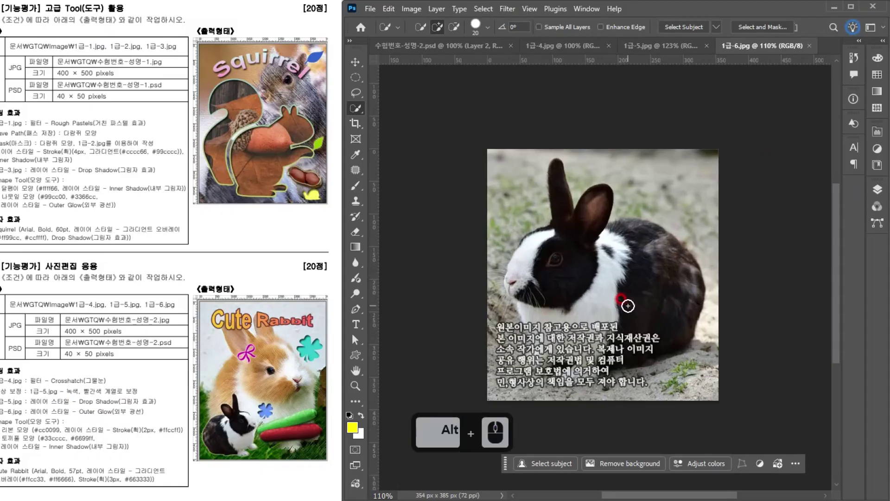
left_click(543, 463)
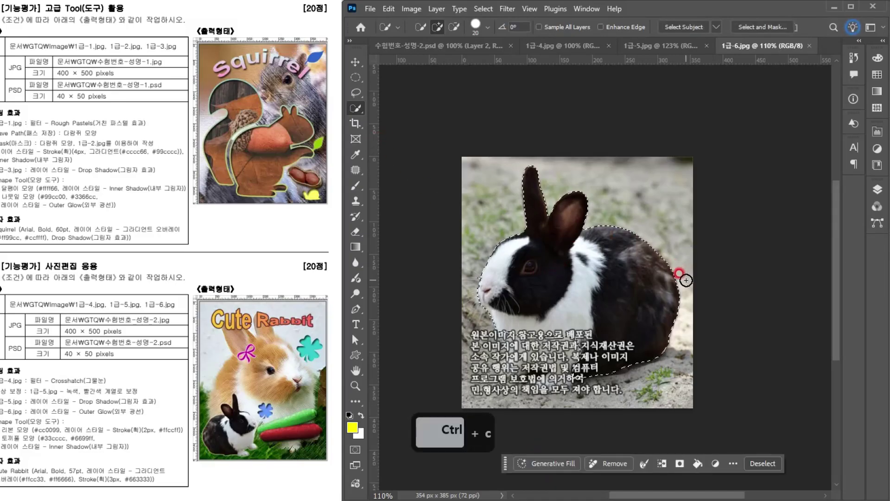
scroll(575, 387, "up", 3, "alt")
left_click_drag(578, 324, 637, 252)
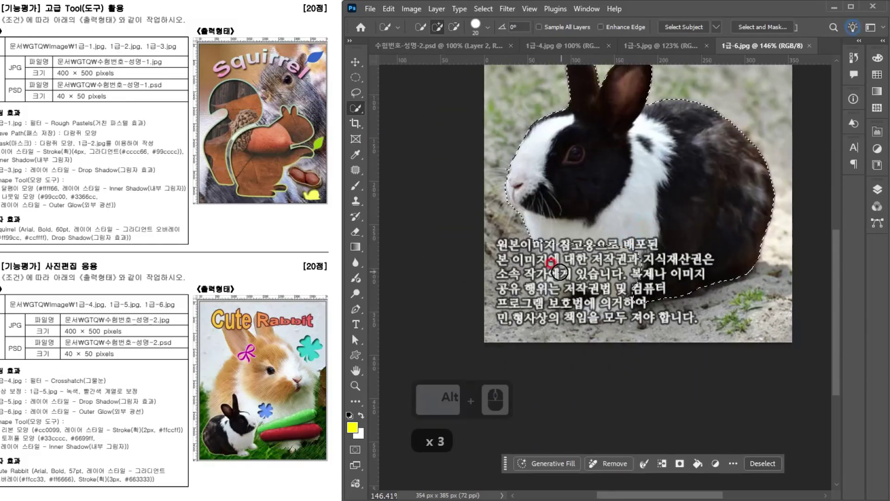
mouse_move(555, 281)
left_mouse_down()
mouse_move(578, 268)
mouse_move(550, 238)
mouse_move(553, 251)
mouse_move(575, 264)
mouse_move(641, 268)
mouse_move(624, 273)
mouse_move(632, 250)
mouse_move(601, 253)
mouse_move(640, 282)
mouse_move(618, 299)
mouse_move(618, 277)
mouse_move(599, 306)
mouse_move(625, 300)
left_mouse_up()
left_click(563, 312, "alt")
left_click(573, 299, "alt")
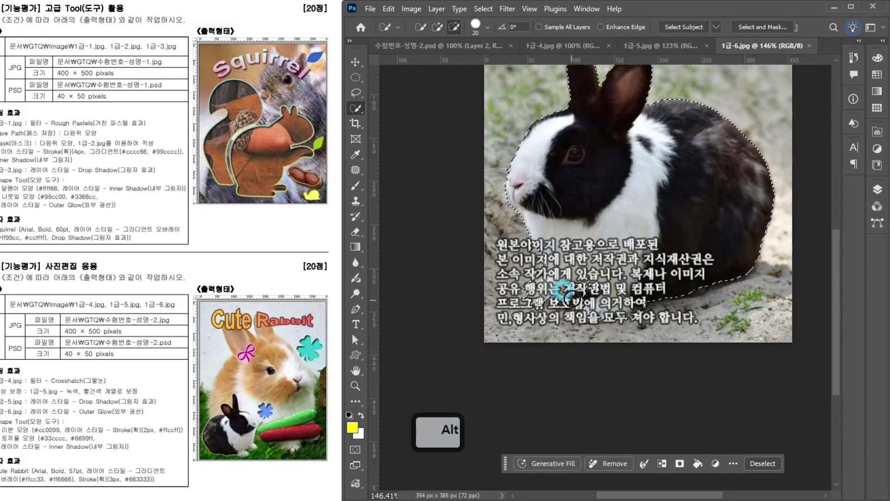
left_click(670, 272, "alt")
scroll(670, 272, "down", 3)
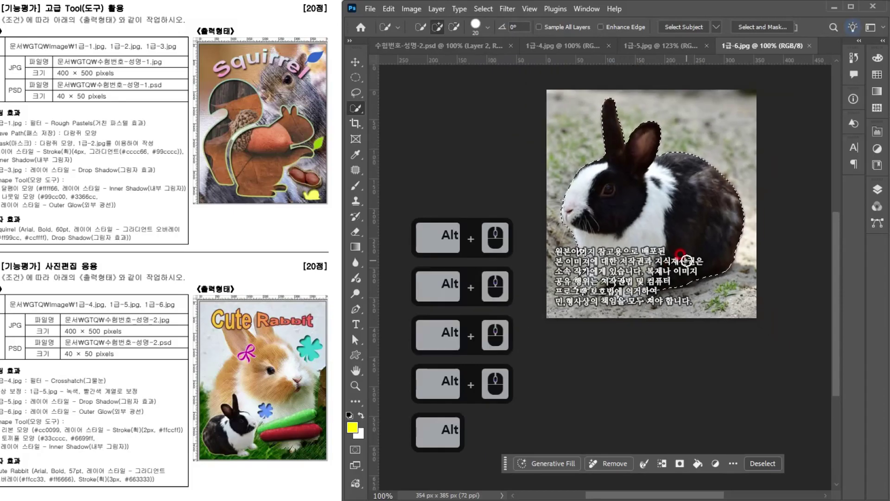
Copy the selected rabbit into 수험번호-성명-2.psd, scale it to about 46% and place it at the canvas's lower left.
key("ctrl+c")
left_click(428, 47)
key("ctrl+v")
key("ctrl+t")
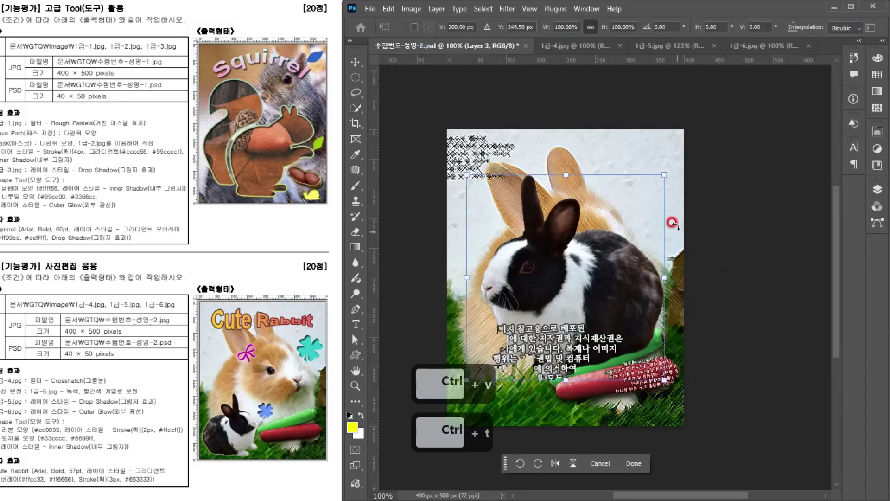
left_click_drag(666, 175, 556, 286)
left_click_drag(513, 323, 503, 353)
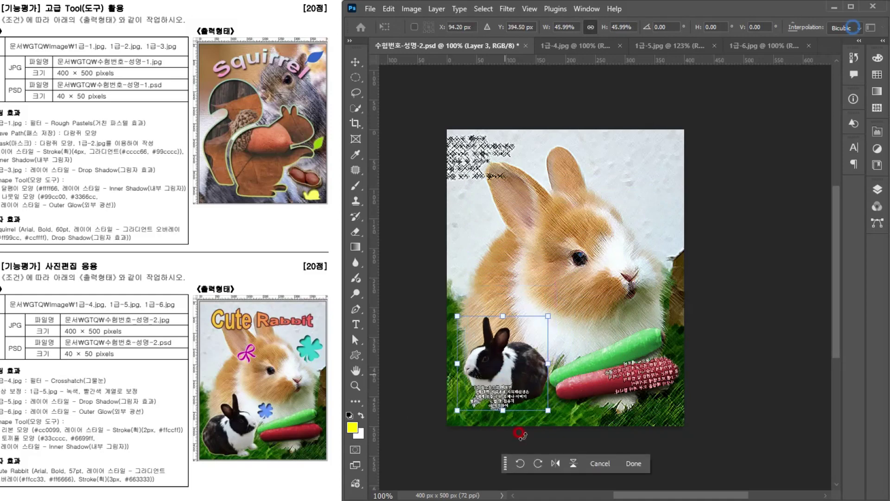
Flip the pasted black-and-white rabbit horizontally, shrink it slightly and settle it in the canvas's lower-left area.
left_click(555, 463)
left_click_drag(548, 311, 542, 322)
left_click_drag(511, 371, 510, 374)
key("Return")
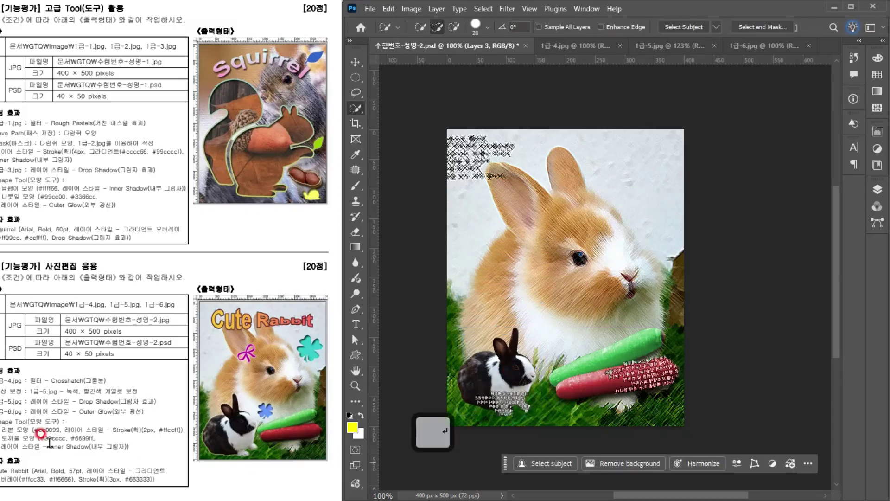
Apply an Outer Glow layer style to the black-and-white rabbit layer.
left_click(877, 189)
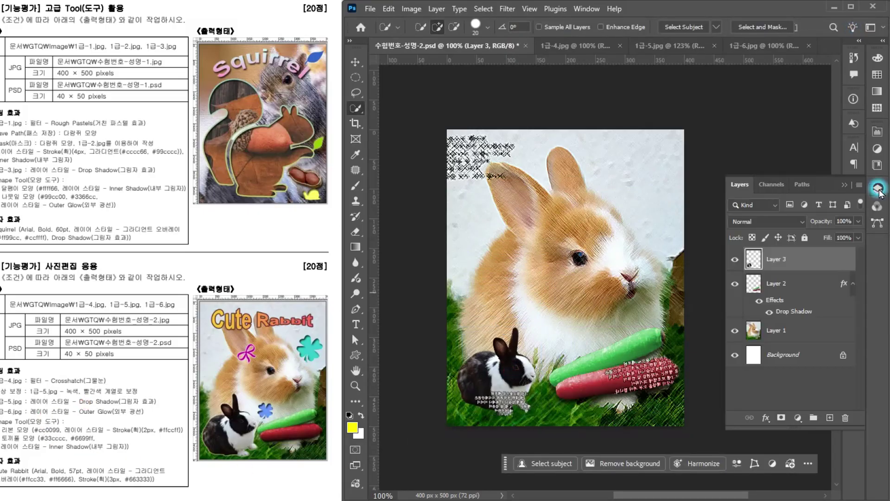
double_click(819, 254)
left_click(416, 409)
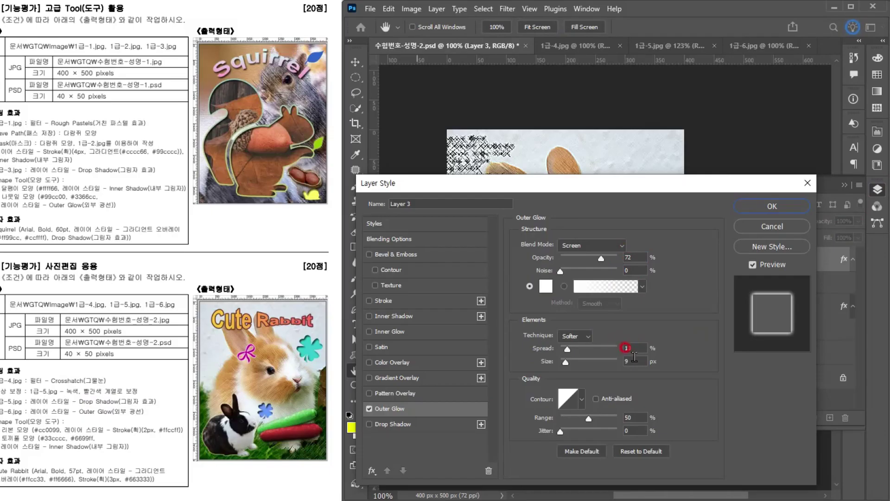
left_click(762, 208)
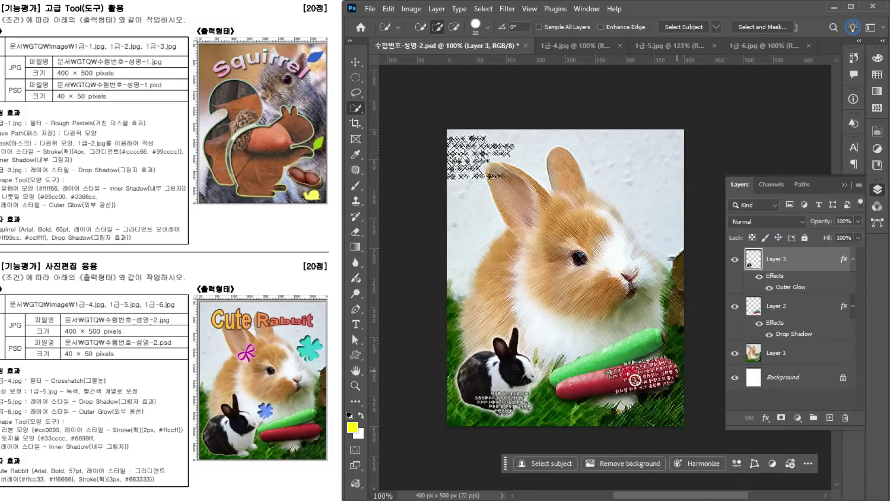
Draw the Bow custom shape from the Objects set, about 80 × 54 px, at the base of the large rabbit's ears.
left_click(74, 401)
left_click(48, 415)
left_click(355, 354)
left_click(810, 28)
left_click(805, 31)
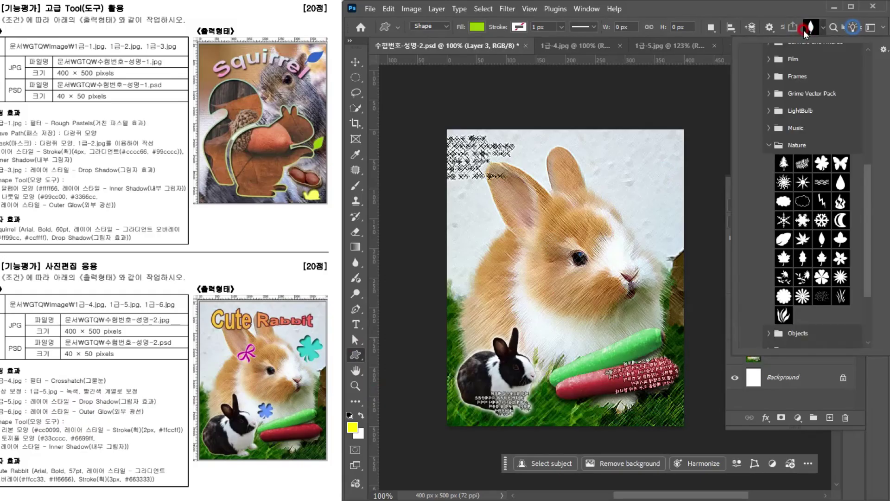
scroll(812, 226, "down", 13)
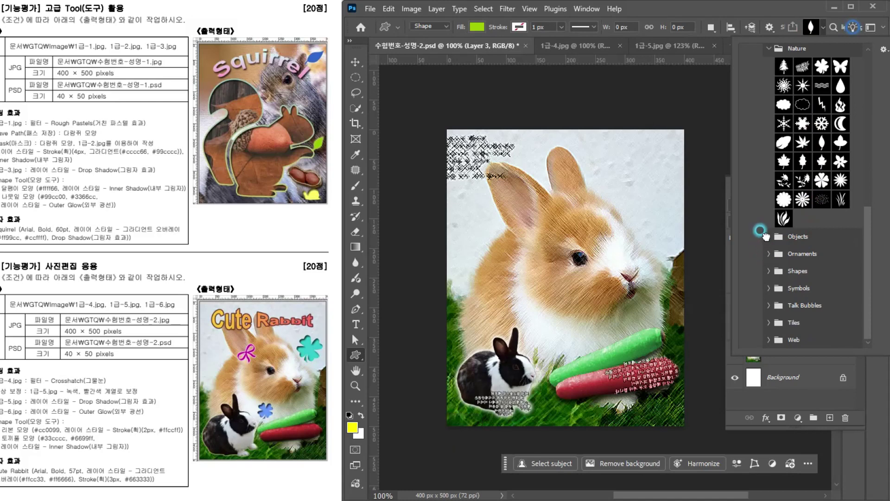
left_click(763, 233)
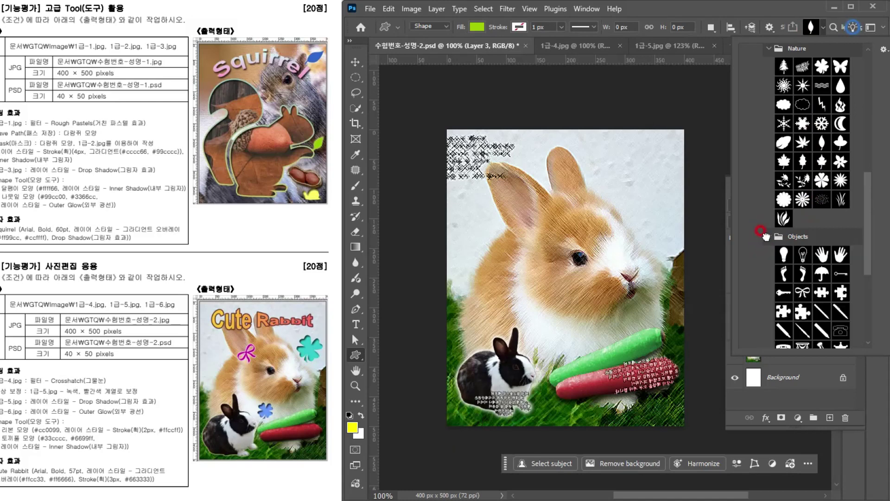
double_click(796, 290)
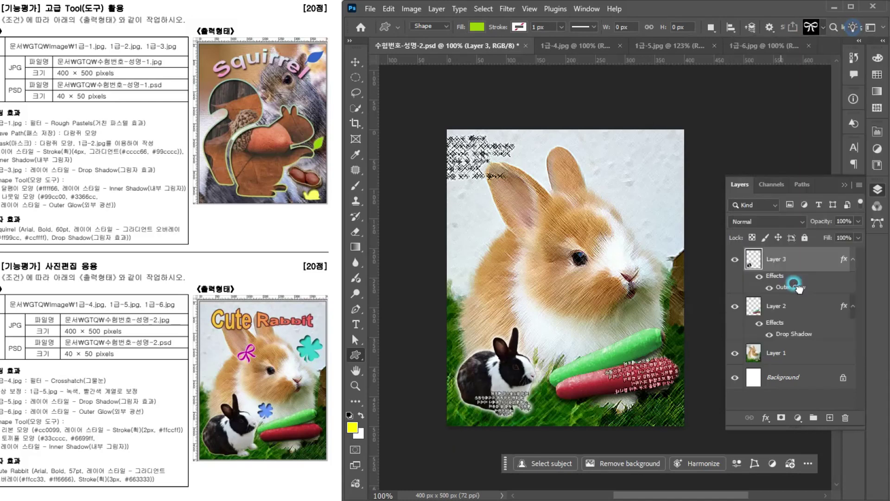
left_click_drag(511, 191, 564, 232)
left_click(844, 126)
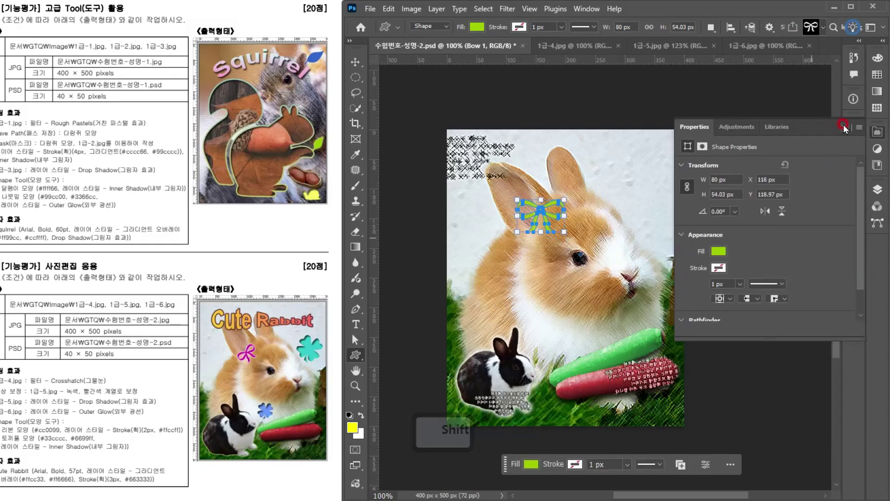
Set the bow shape's fill colour to #cc0099.
left_click(883, 193)
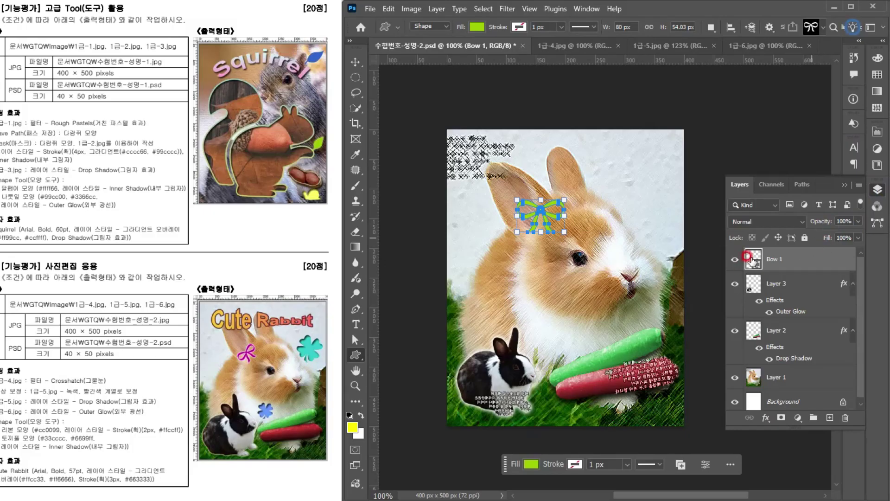
double_click(751, 259)
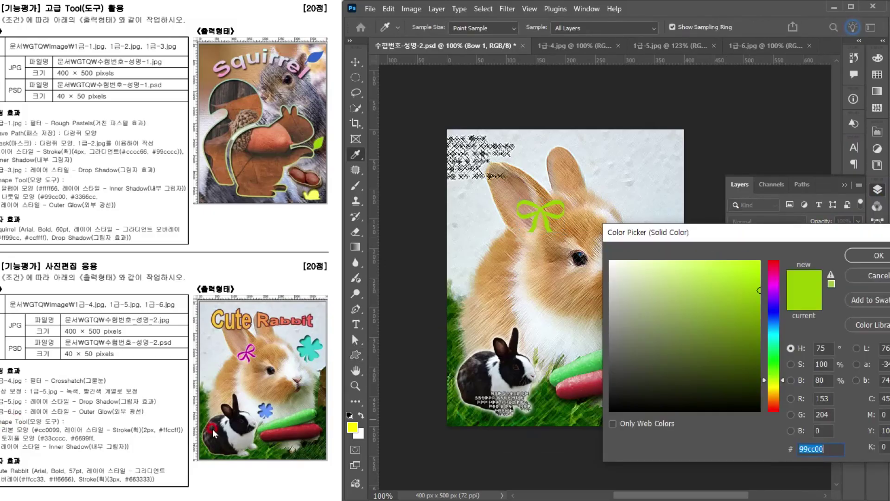
type("cc0099")
key("Return")
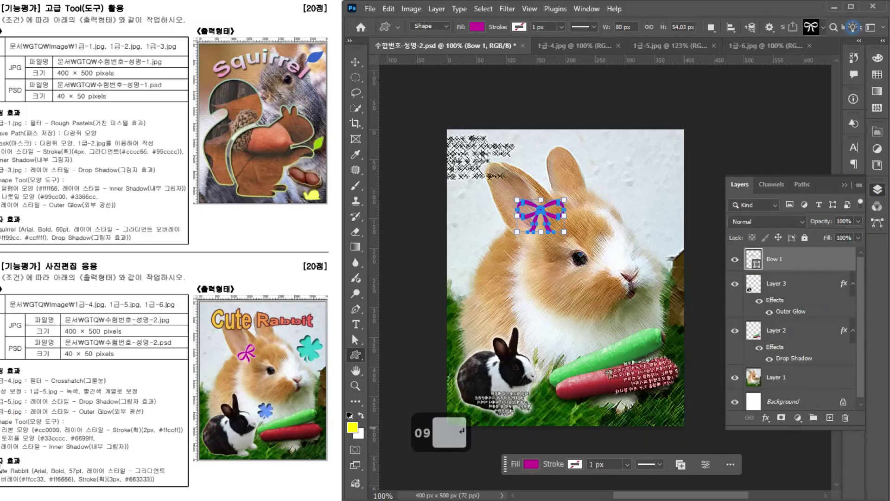
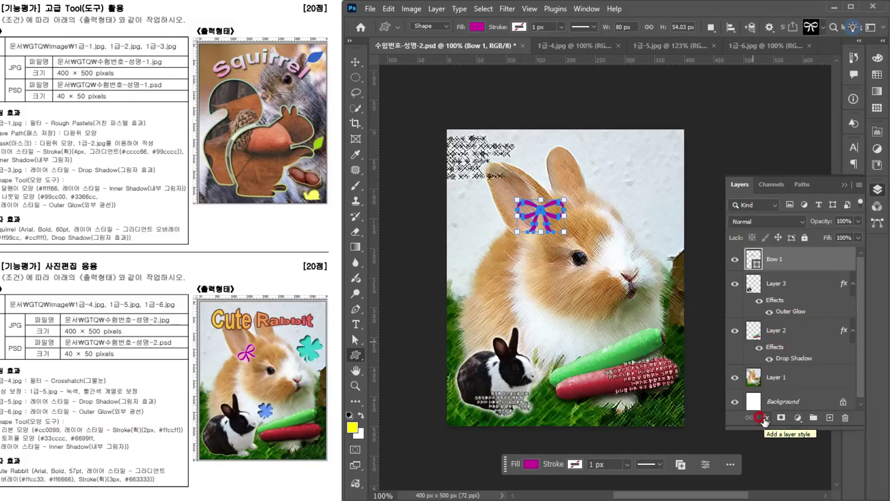
Add a 2 px outside Stroke layer style to the bow shape, using a solid colour fill of #cc0099.
left_click(763, 418)
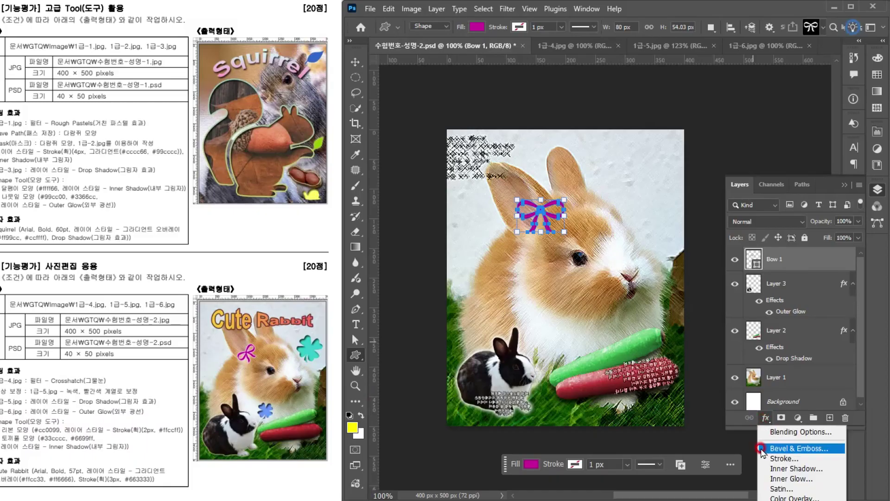
left_click(585, 332)
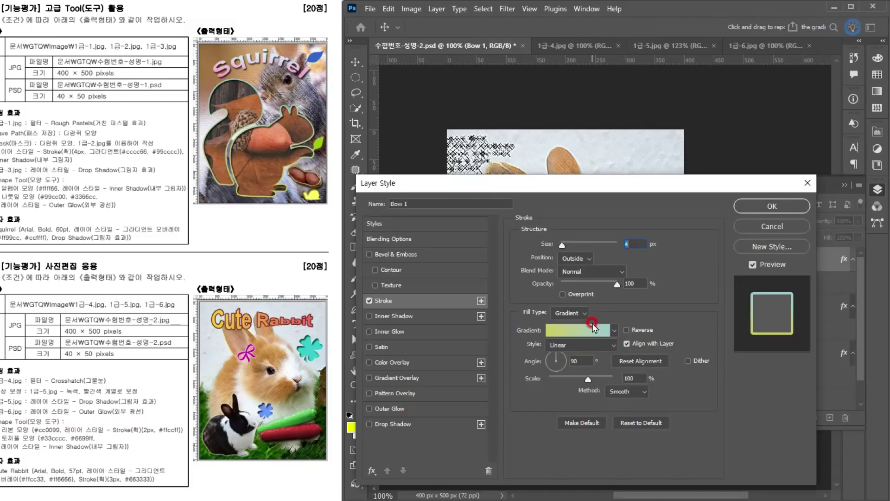
left_click(585, 243)
type("2")
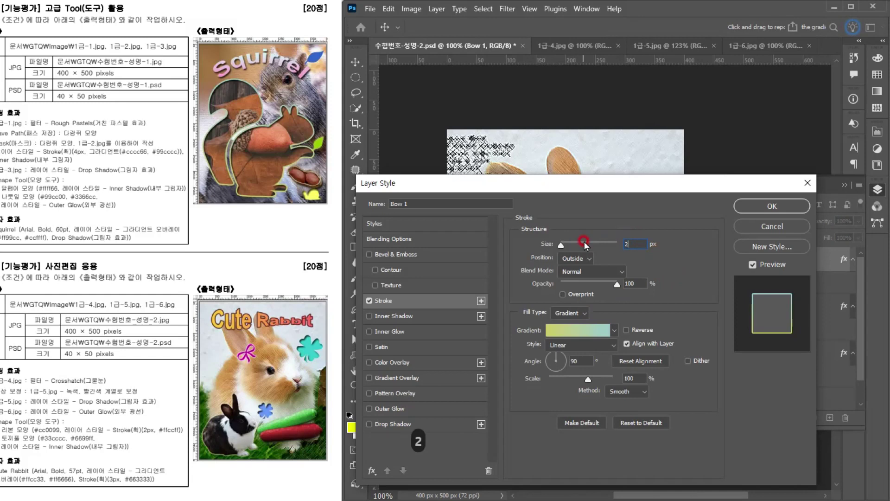
left_click(571, 313)
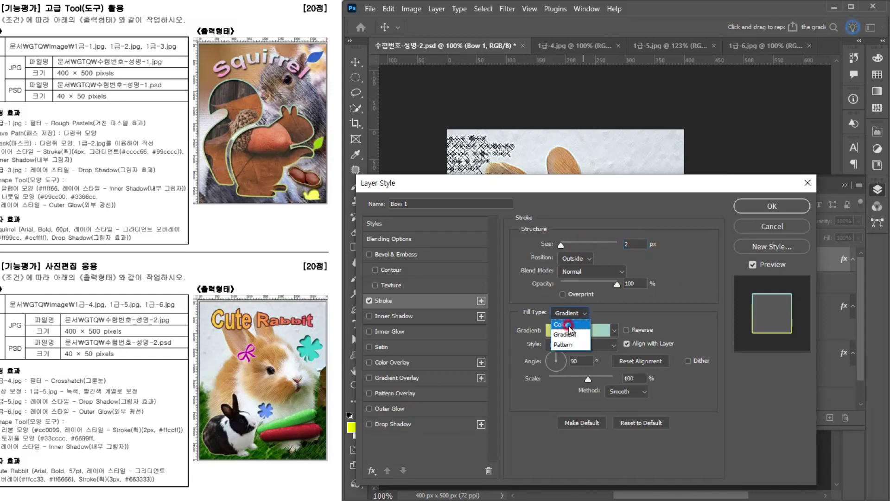
left_click(569, 328)
left_click(545, 330)
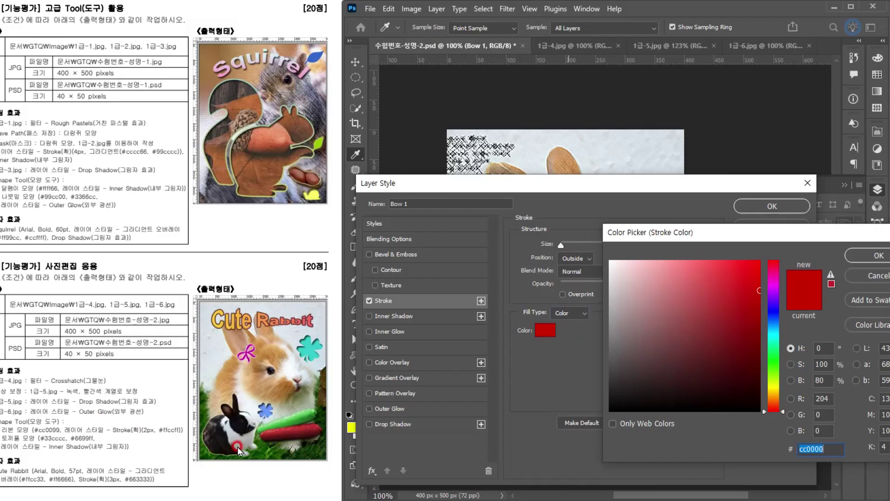
type("c09")
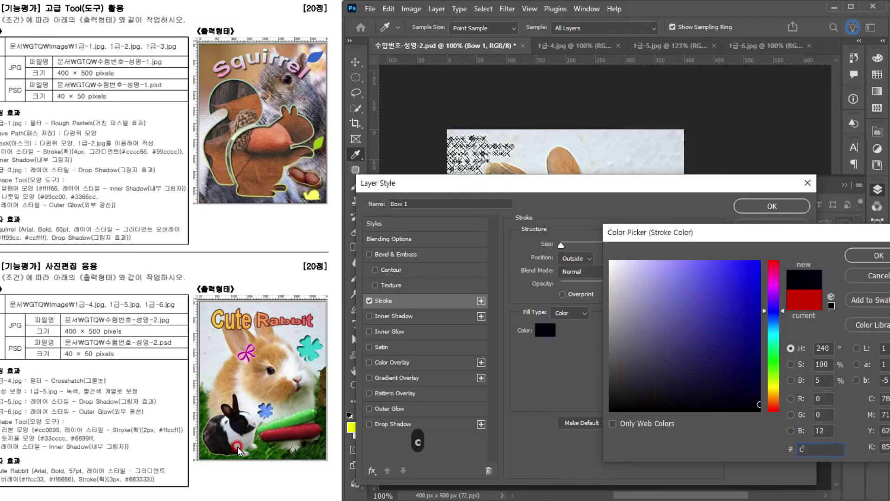
key("Return")
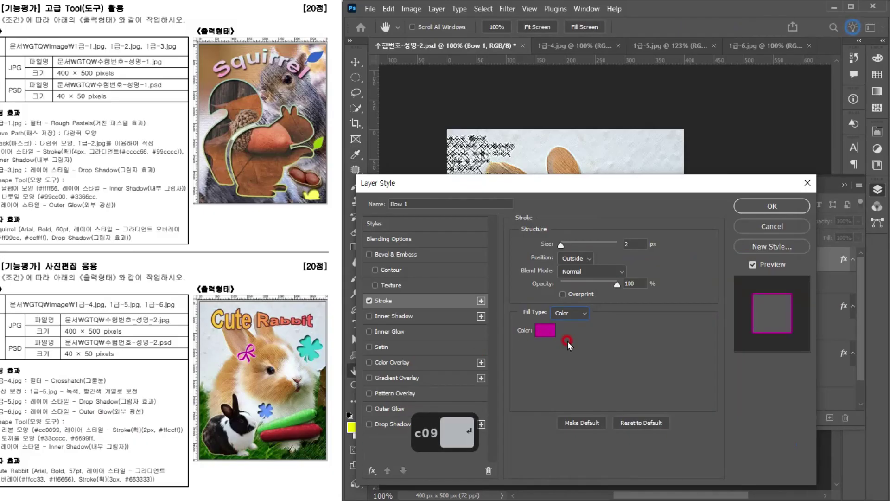
left_click(761, 206)
Change the colour of the bow's Stroke layer style to #ffccff.
scroll(626, 227, "up", 3)
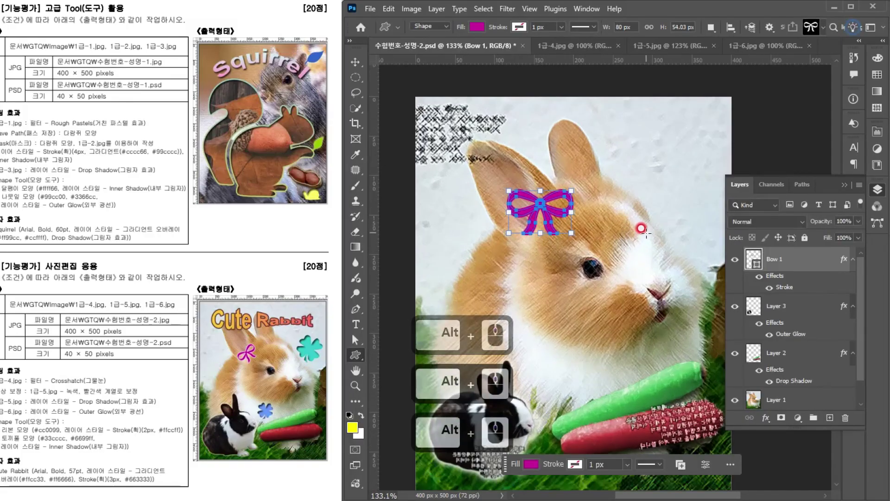
double_click(786, 287)
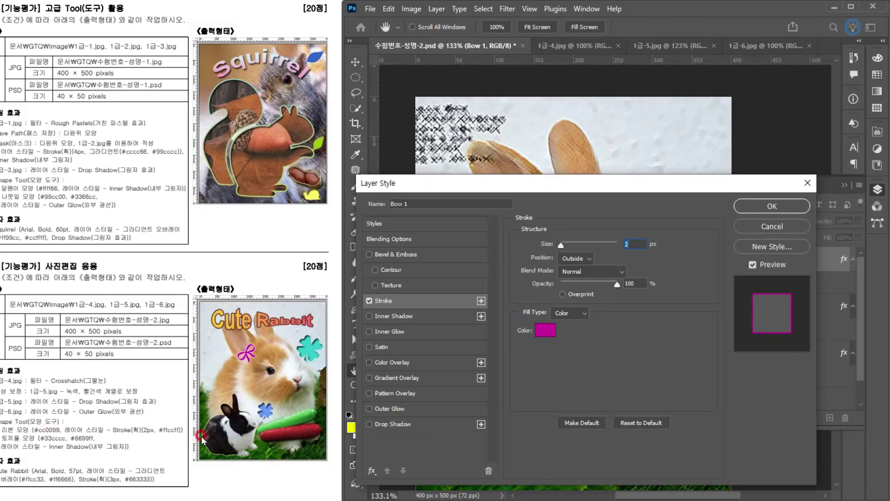
left_click(545, 330)
type("f")
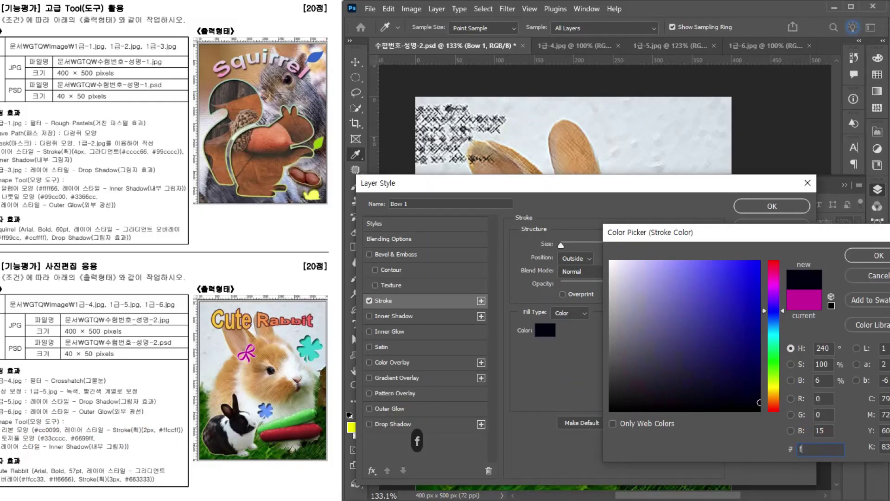
type("cf")
key("Return")
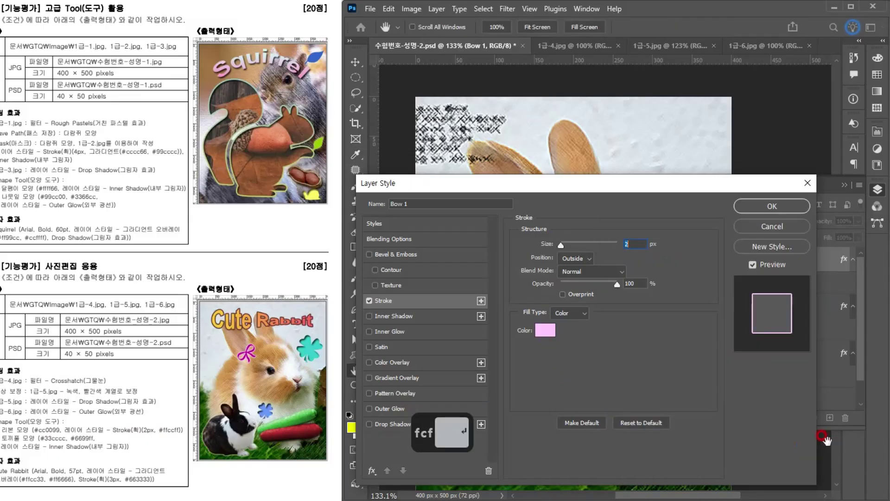
left_click(768, 204)
Scale the bow to about 69%, rotate it about -26°, and place it at the base of the large rabbit's left-hand ear.
left_click(355, 61)
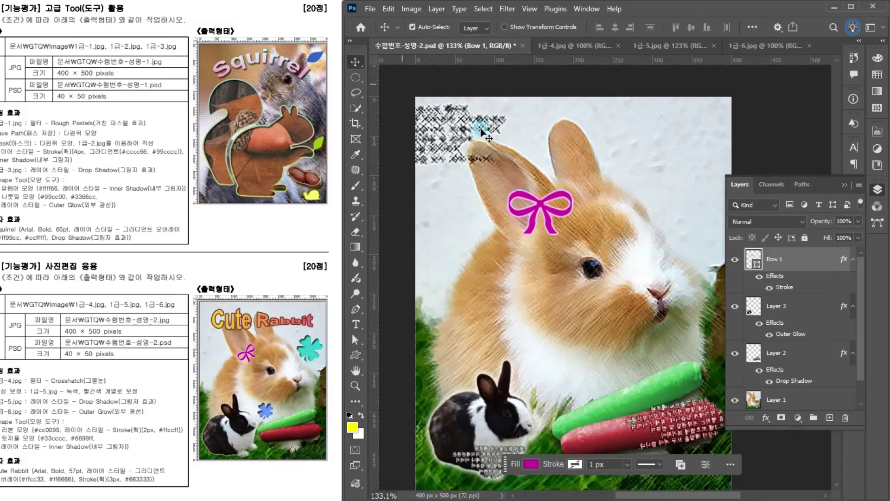
left_click(612, 227)
left_click(544, 211)
scroll(550, 214, "down", 4, "alt")
scroll(550, 213, "up", 3, "alt")
scroll(550, 213, "down", 3, "alt")
left_click(684, 241)
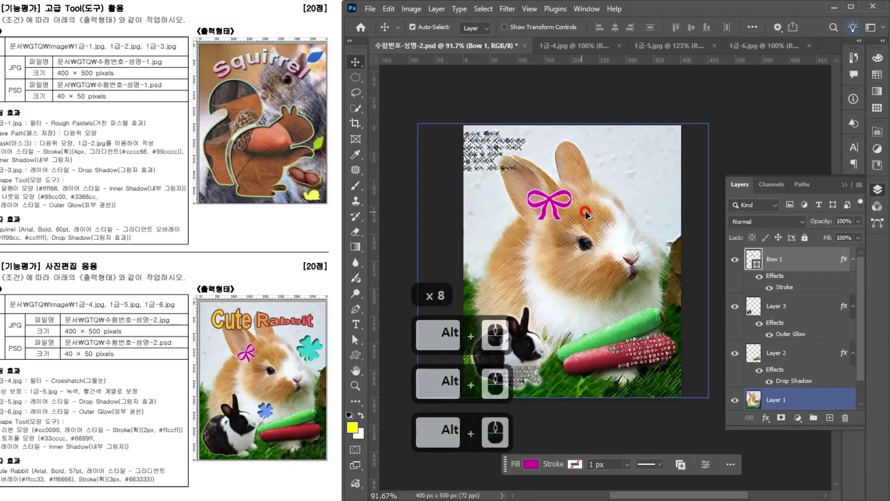
left_click(744, 259)
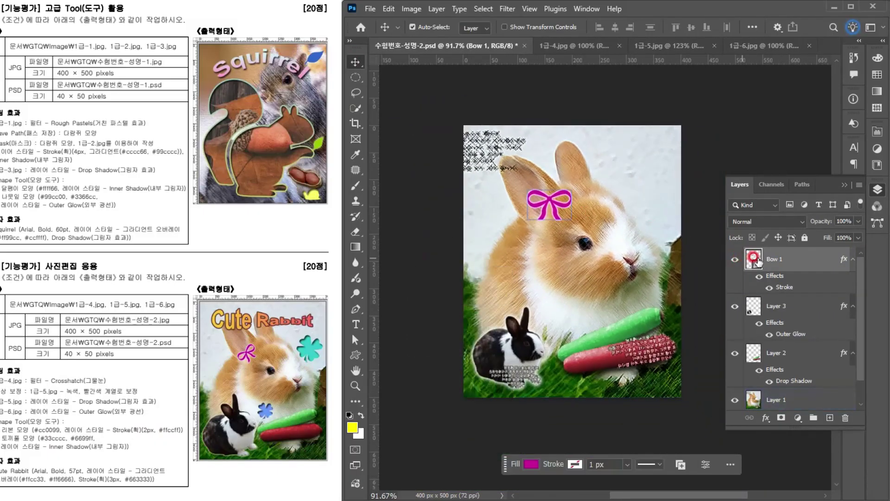
scroll(656, 229, "up", 4, "alt")
key("ctrl+t")
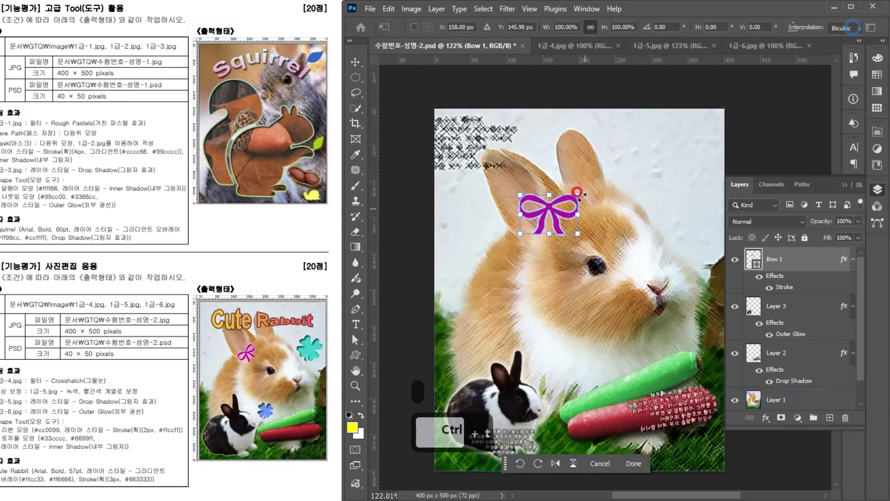
left_click_drag(578, 195, 536, 218)
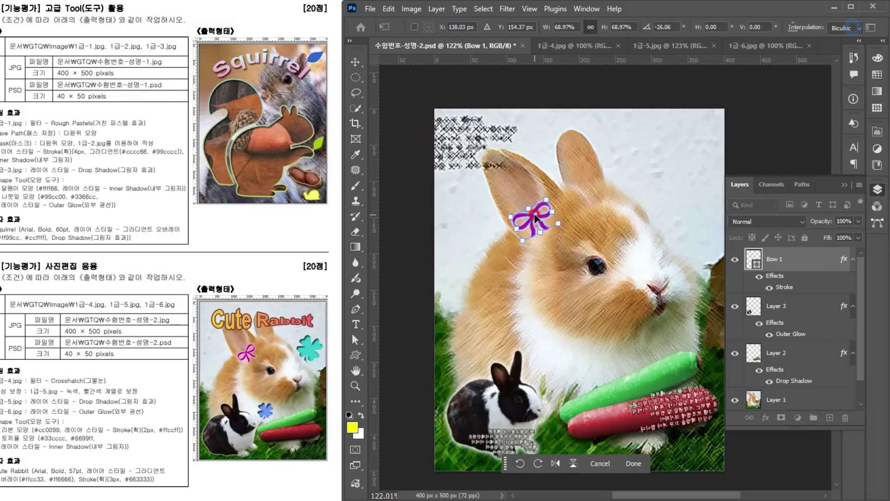
key("Return")
Draw the Shamrock custom shape from the Nature set, about 77 × 82 px, on the pale background to the right of the large rabbit's head.
left_click(843, 185)
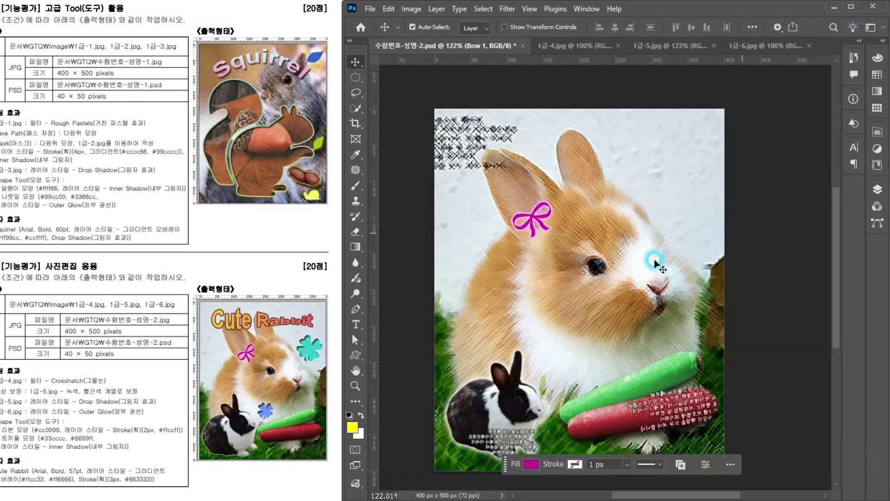
left_click(358, 247)
left_click(355, 355)
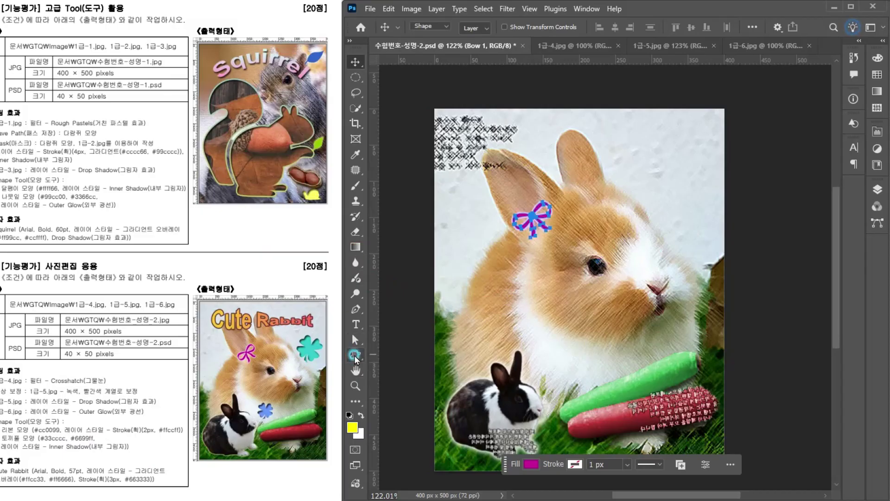
left_click(807, 28)
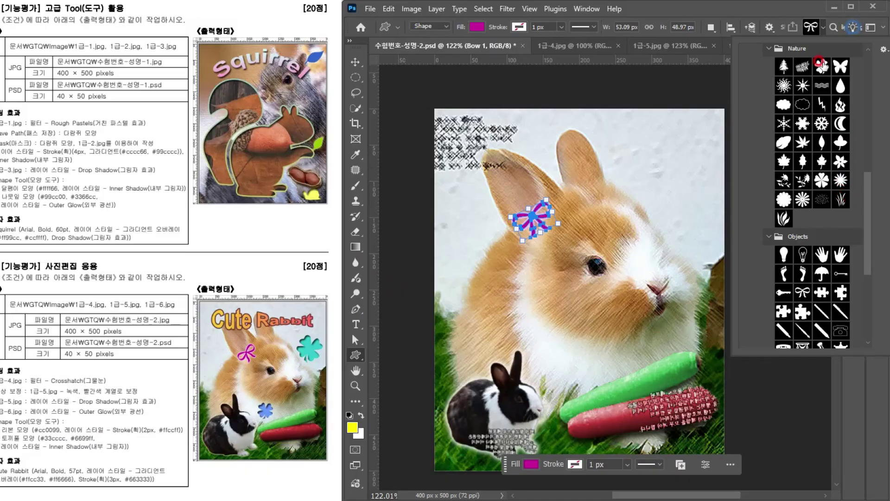
double_click(819, 67)
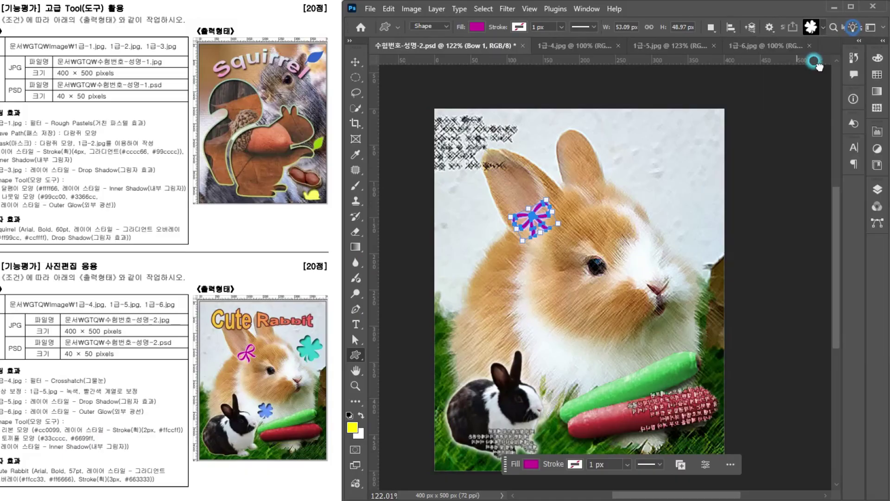
left_click_drag(655, 173, 714, 238)
key("shift")
Set the shamrock shape's fill colour to #33cccc.
left_click(844, 129)
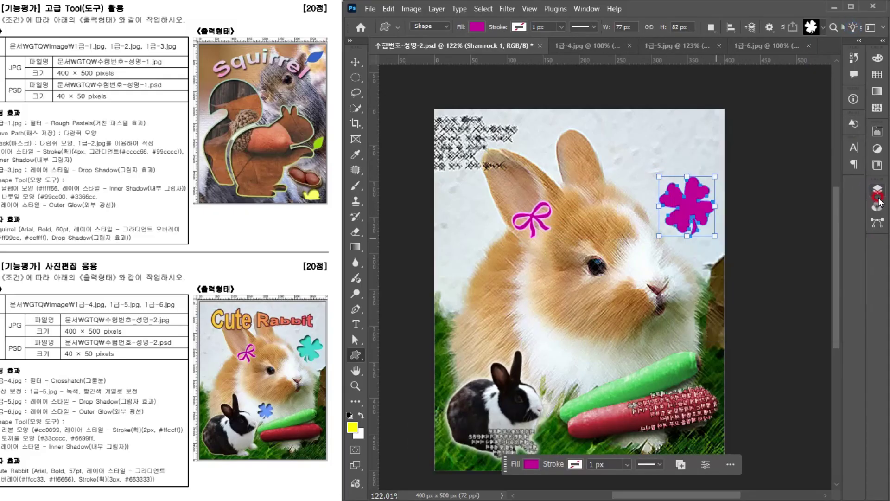
left_click(877, 189)
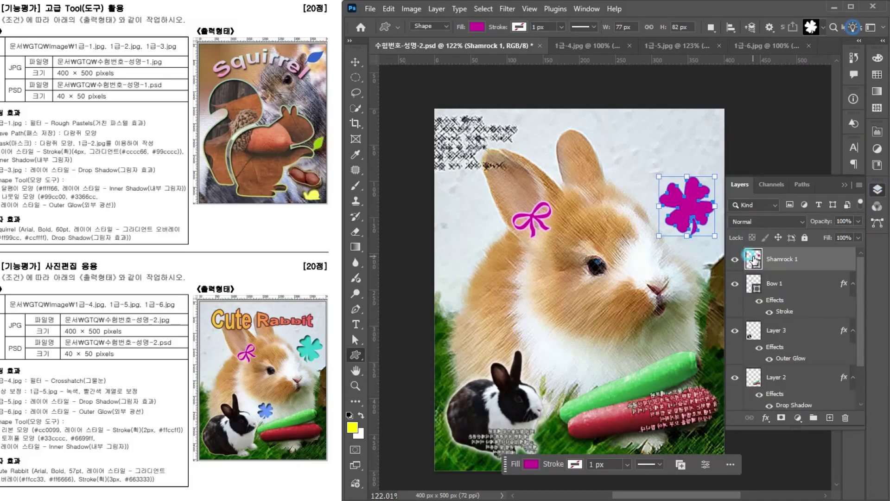
double_click(753, 261)
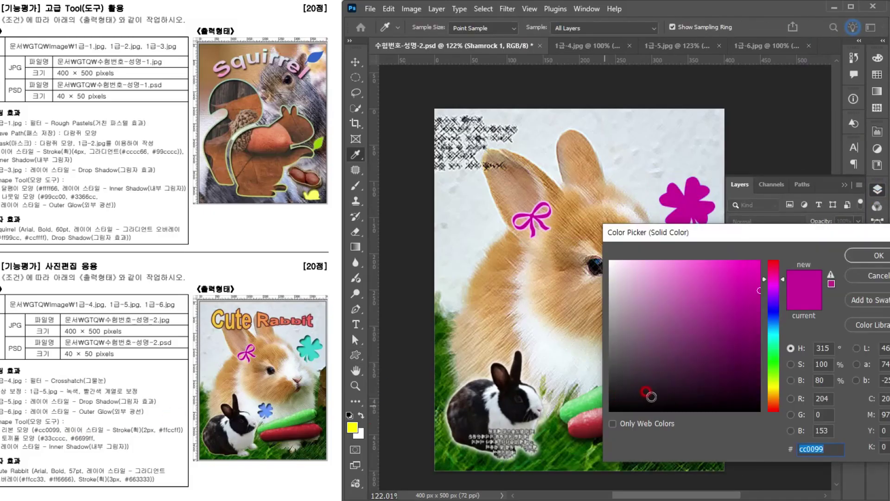
type("3cc")
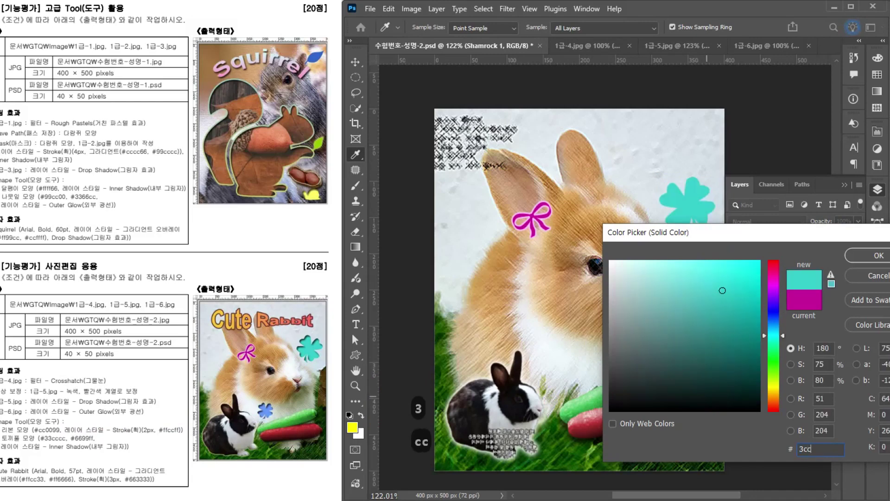
key("Return")
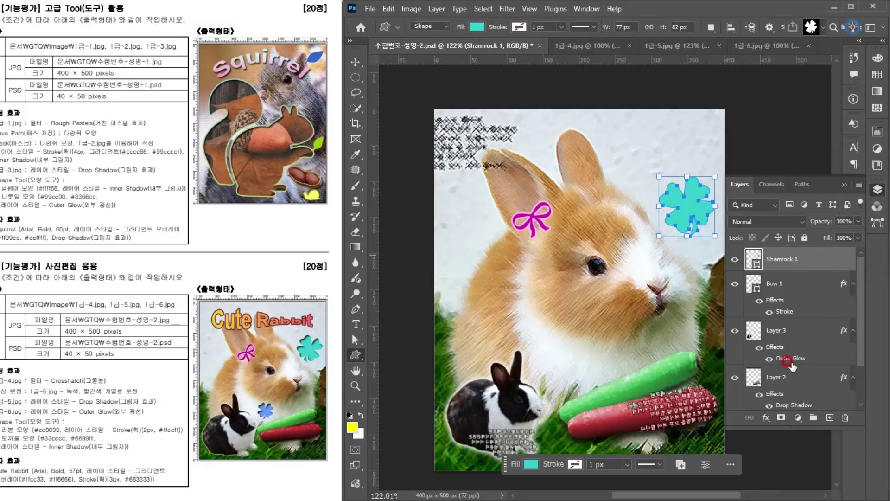
Apply an Inner Shadow layer style to the shamrock layer.
double_click(821, 263)
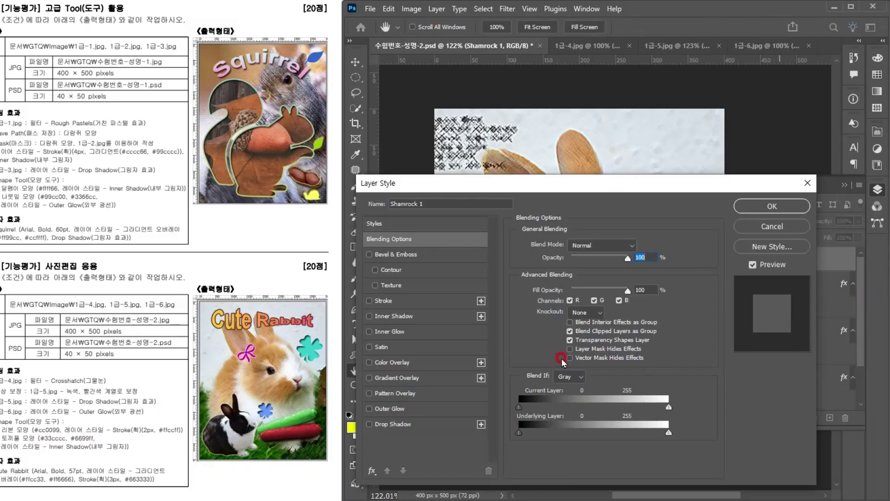
left_click(404, 316)
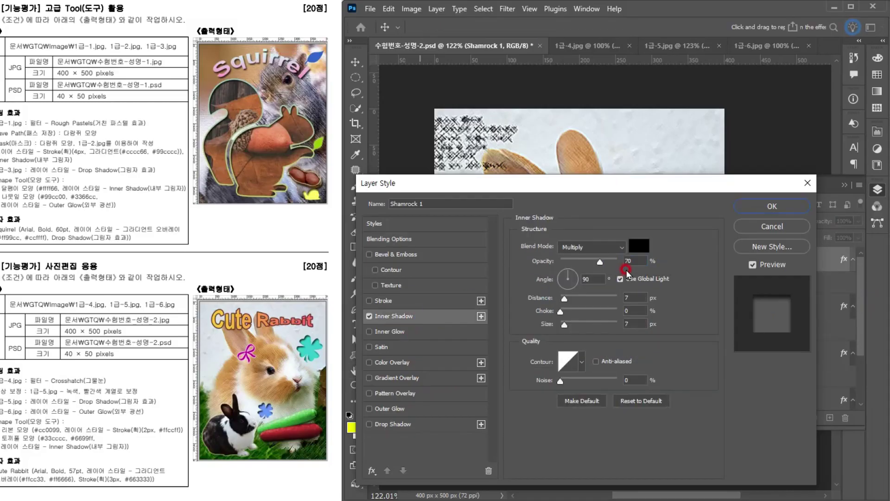
left_click(760, 207)
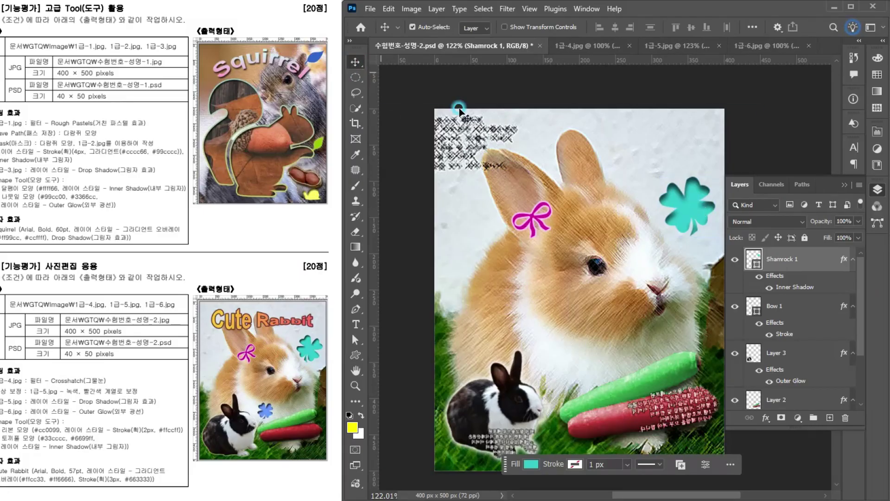
Duplicate the shamrock between the small rabbit and the carrots, scaling the copy to about 75% and rotating it about 20°.
left_click_drag(696, 215, 599, 351, "alt")
key("ctrl+t")
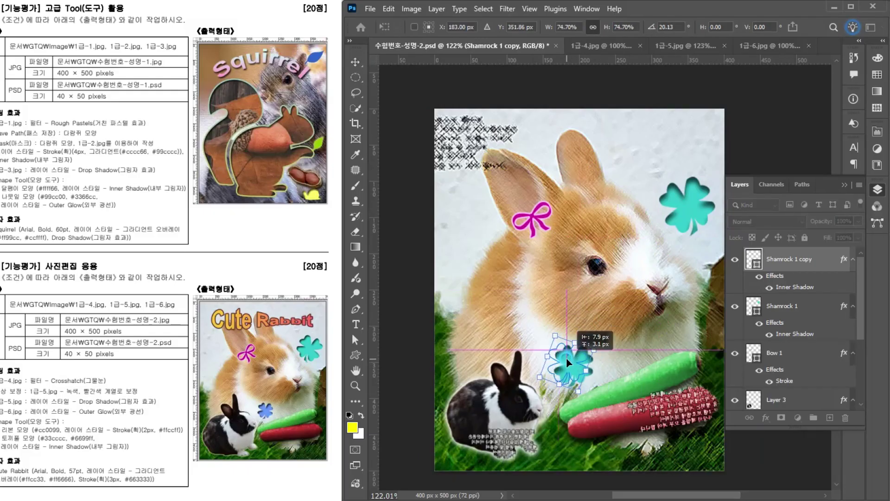
key("Return")
Flip the original large shamrock horizontally.
left_click(784, 306)
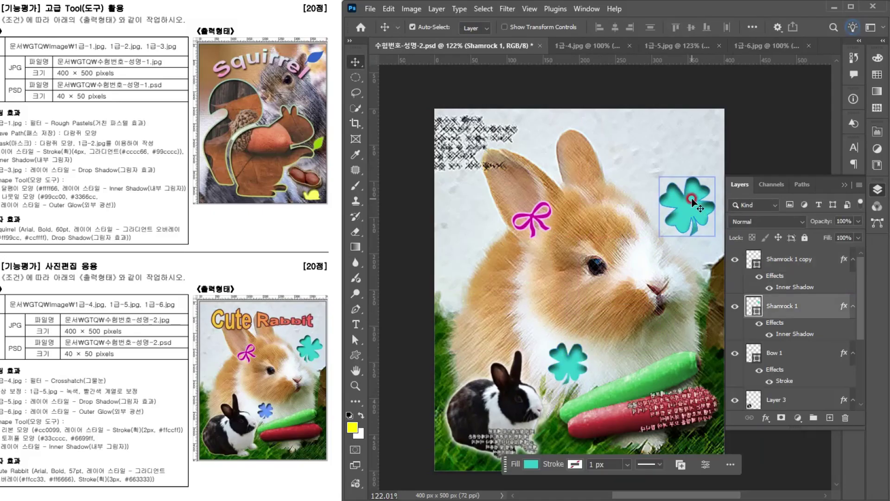
key("ctrl+t")
left_click(644, 205)
key("ctrl+t")
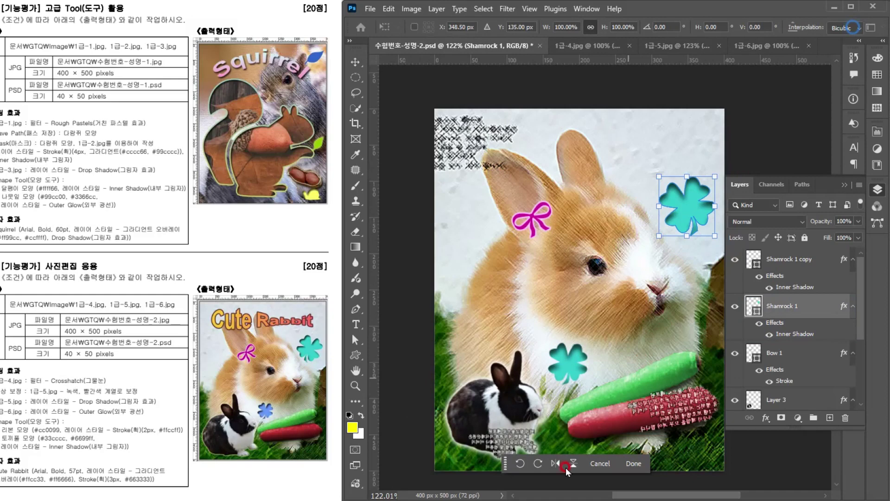
left_click(556, 463)
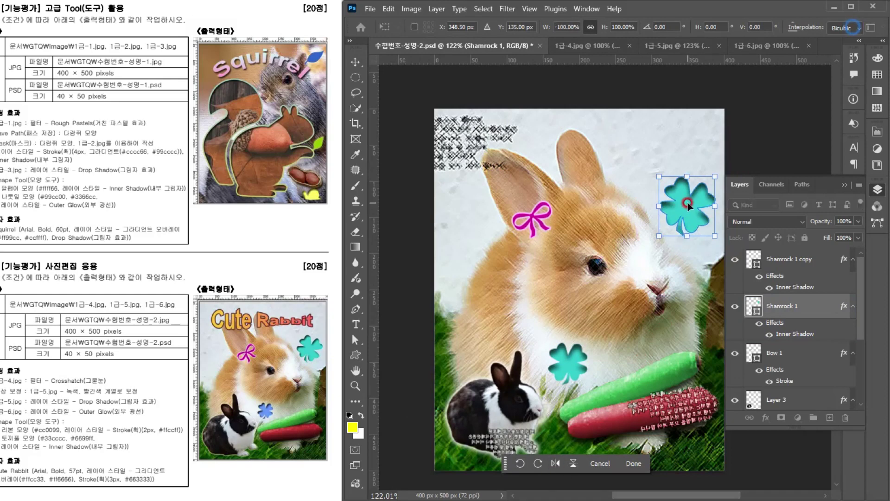
key("Return")
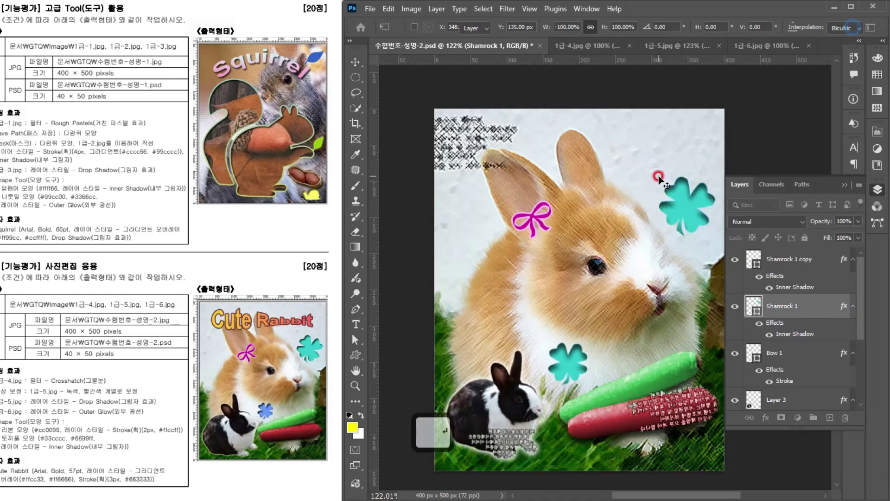
Set the fill colour of the smaller shamrock copy to #6699ff.
left_click(566, 369)
left_click(752, 259)
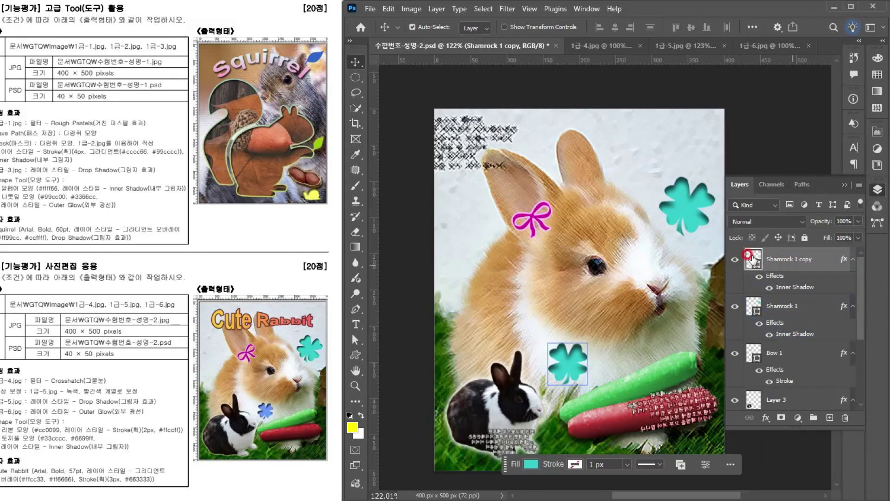
double_click(749, 258)
type("6699ff")
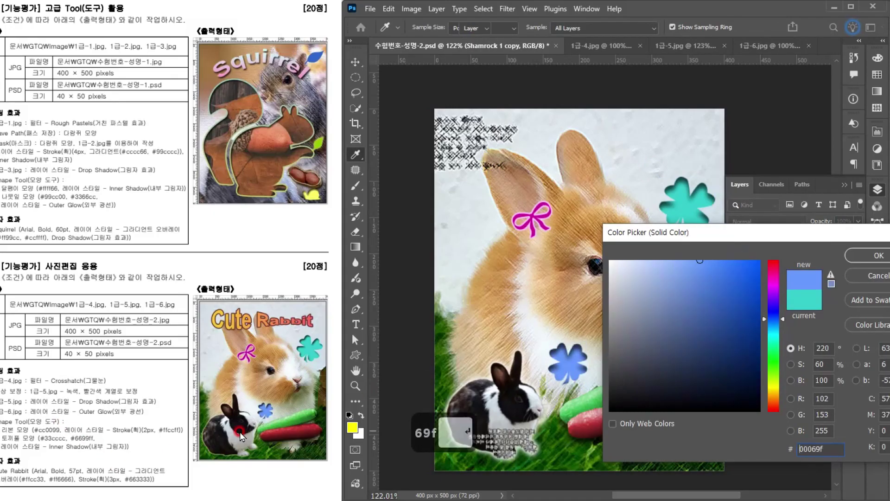
Confirm the shamrock copy's fill colour and add the text "Cute Rabbit" across the large rabbit's ears.
key("Return")
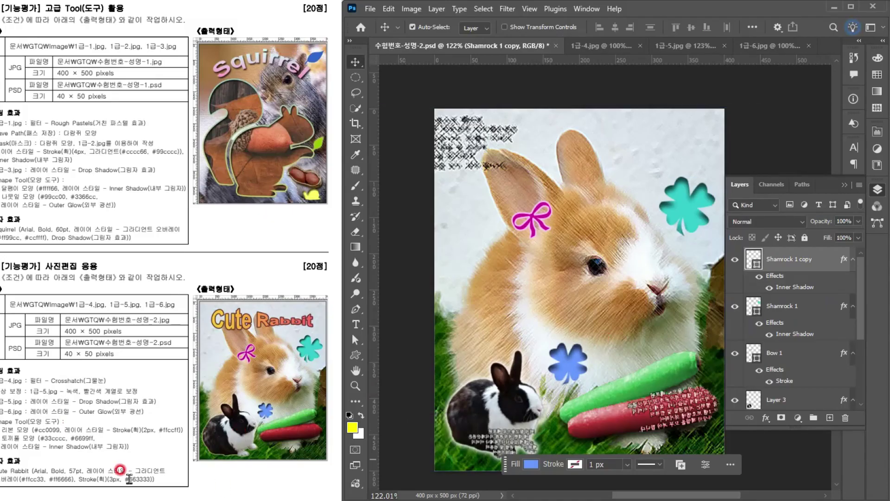
left_click_drag(182, 392, 243, 409)
left_click(517, 202)
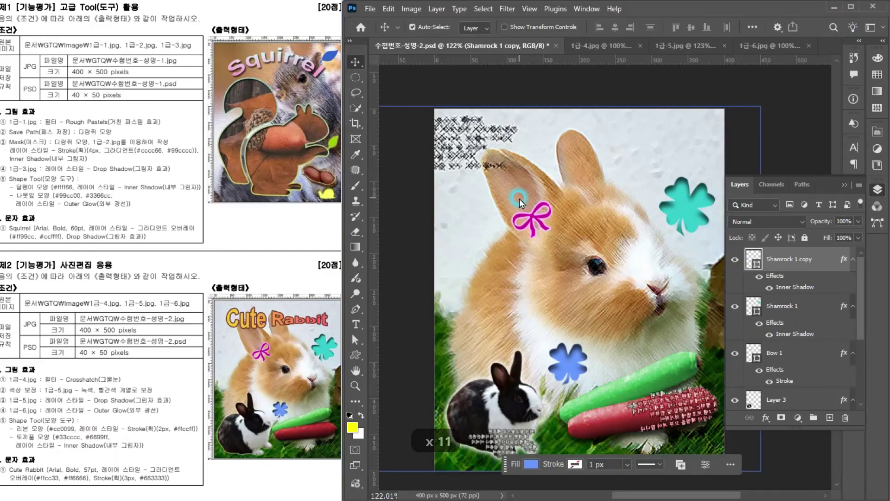
key("t")
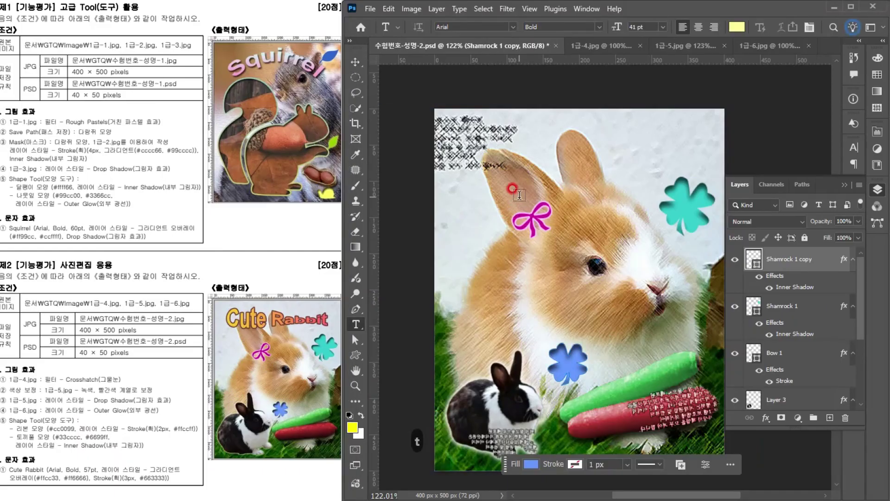
left_click(499, 159)
type("Cut")
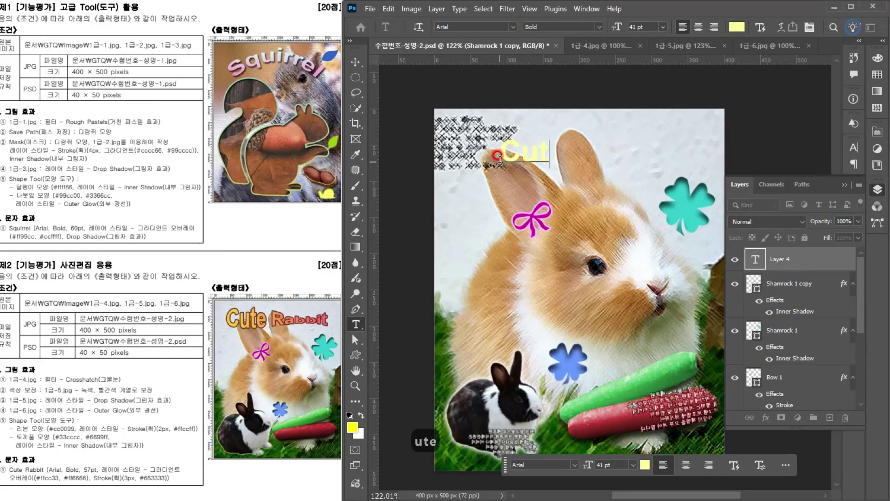
type("e Rabbit")
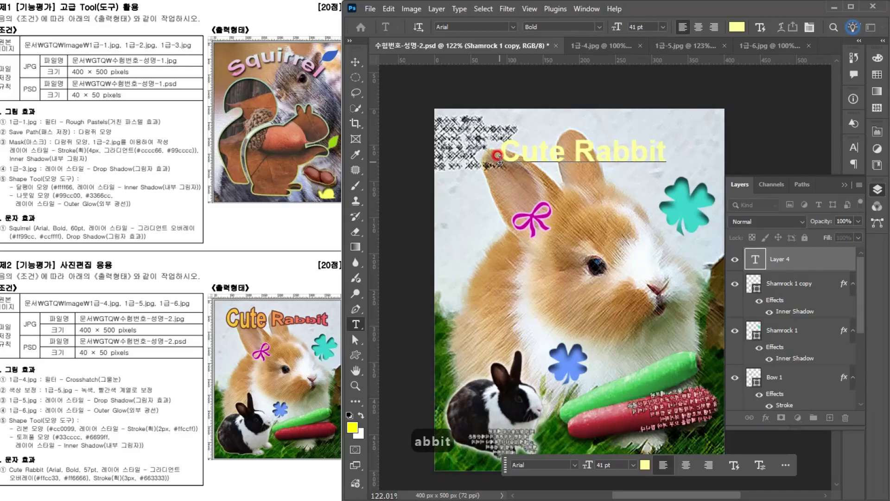
Set the whole "Cute Rabbit" text to 57 pt and commit the text layer.
key("ctrl+a")
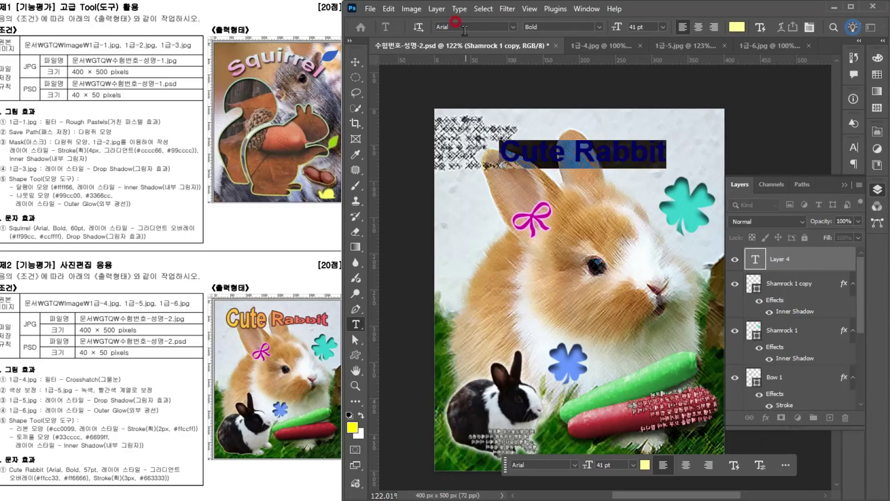
left_click(604, 26)
type("57")
key("Return")
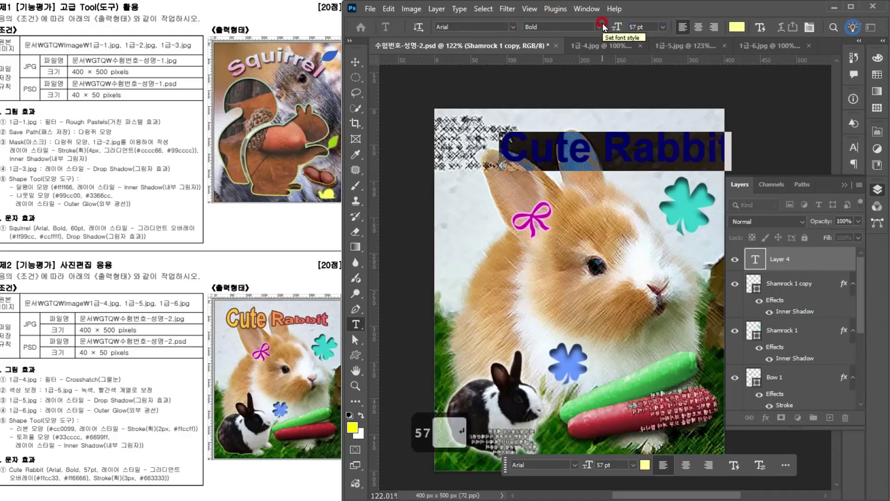
left_click(783, 253)
key("ctrl+Return")
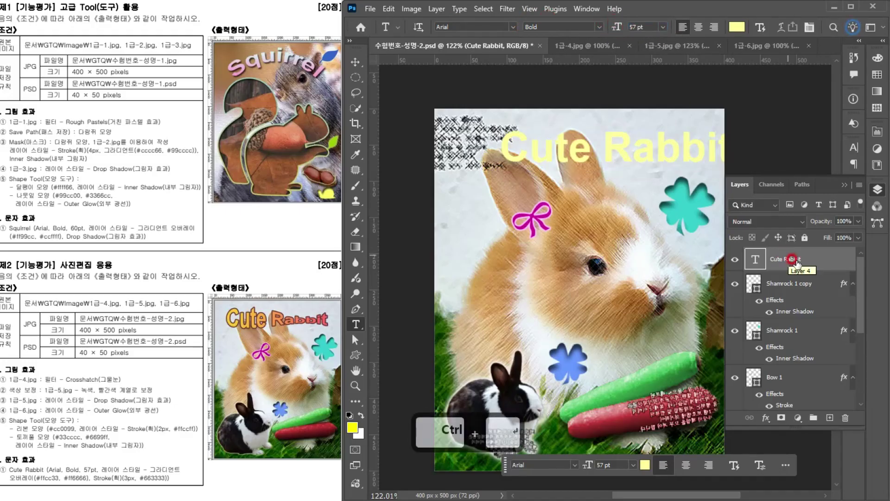
Add a Gradient Overlay to the Cute Rabbit text layer and set the gradient's first colour stop to #ffcc33.
left_click(807, 260)
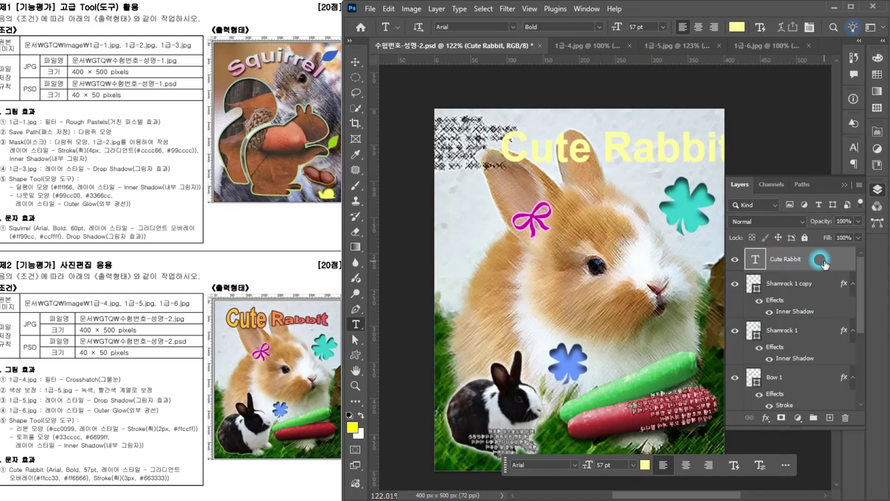
double_click(810, 262)
left_click(405, 375)
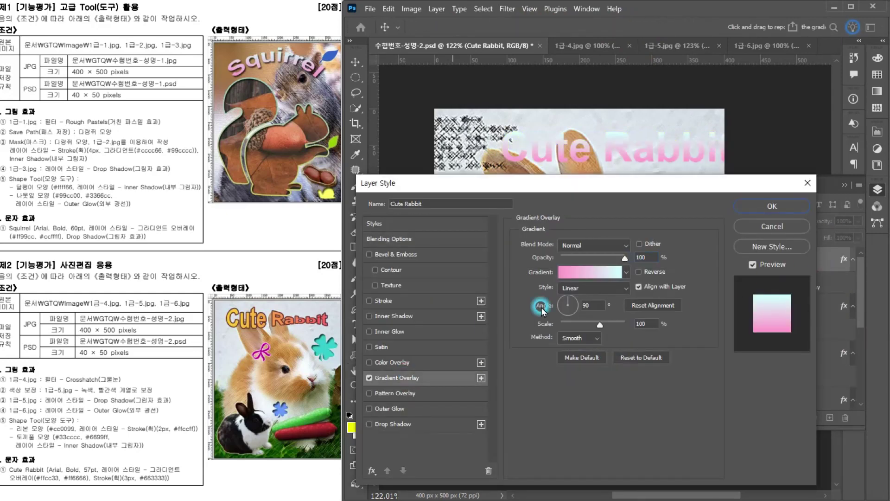
left_click(575, 274)
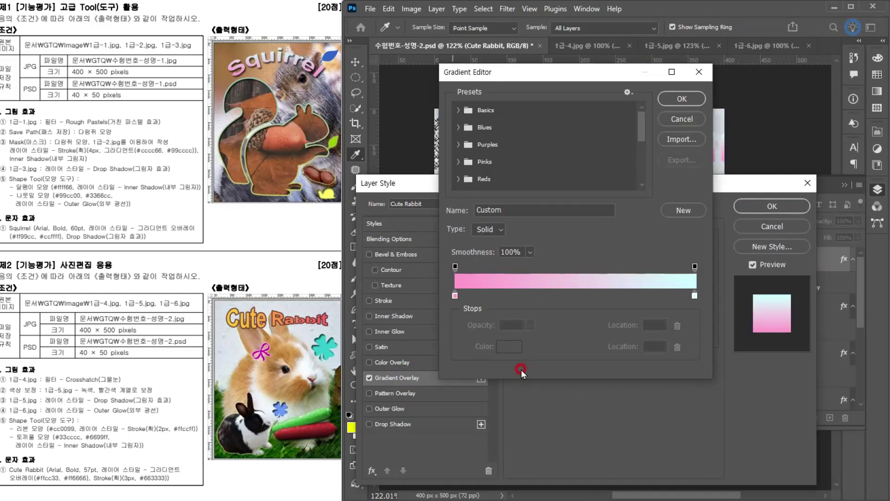
double_click(455, 295)
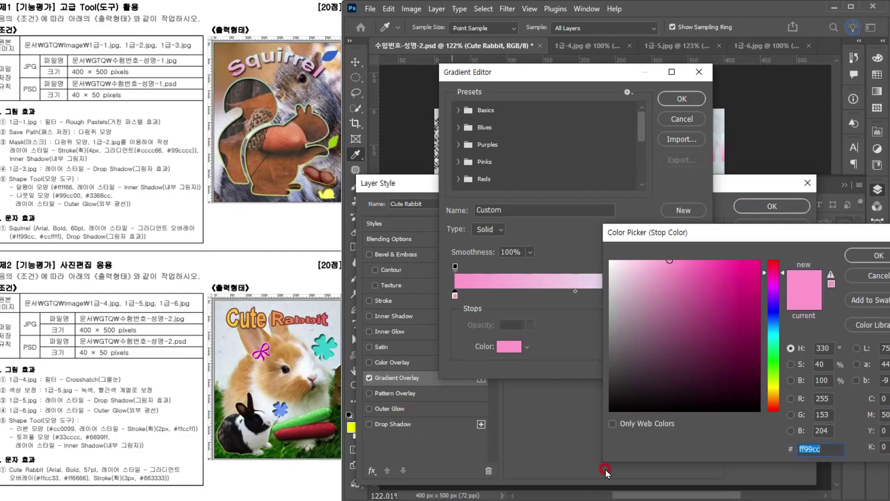
type("fc3")
key("Return")
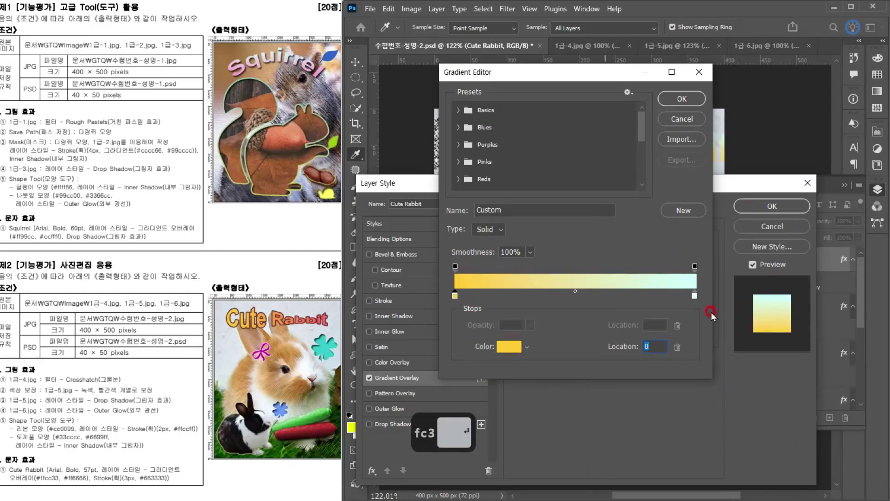
Set the overlay gradient's end colour stop to #ff6666 and the gradient angle to 0°.
double_click(695, 295)
type("f66")
key("Return")
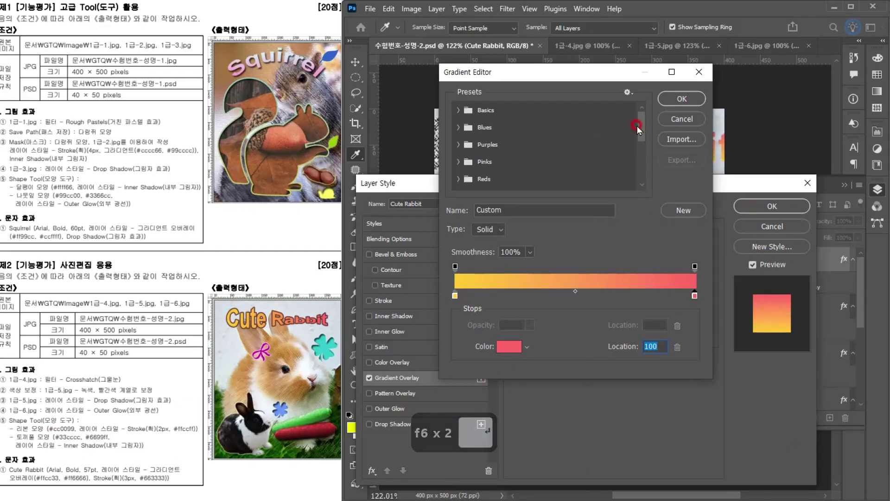
left_click(682, 98)
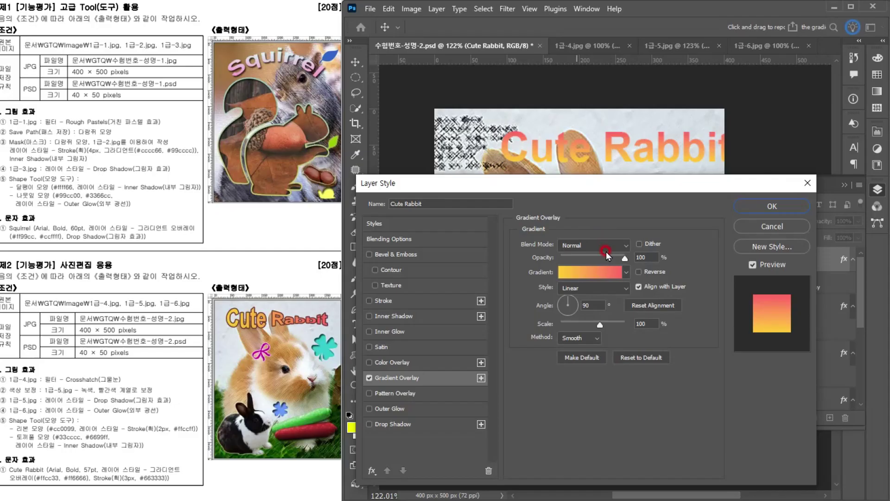
left_click(539, 305)
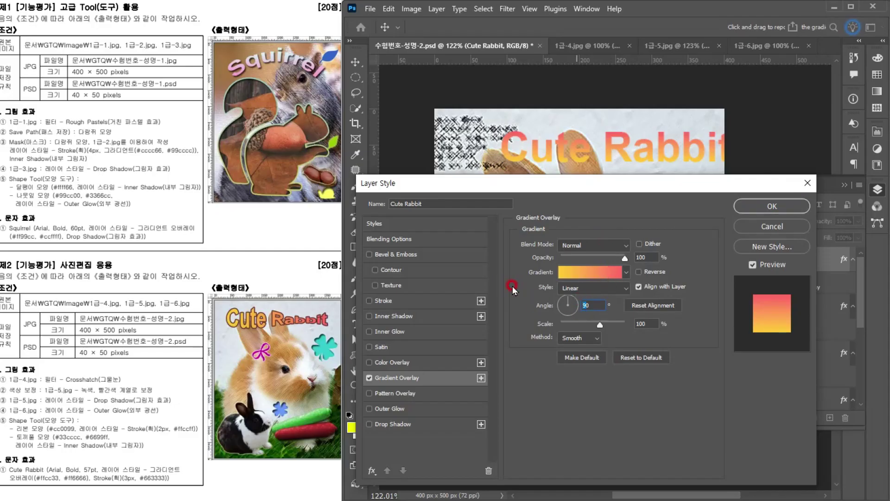
key("Delete")
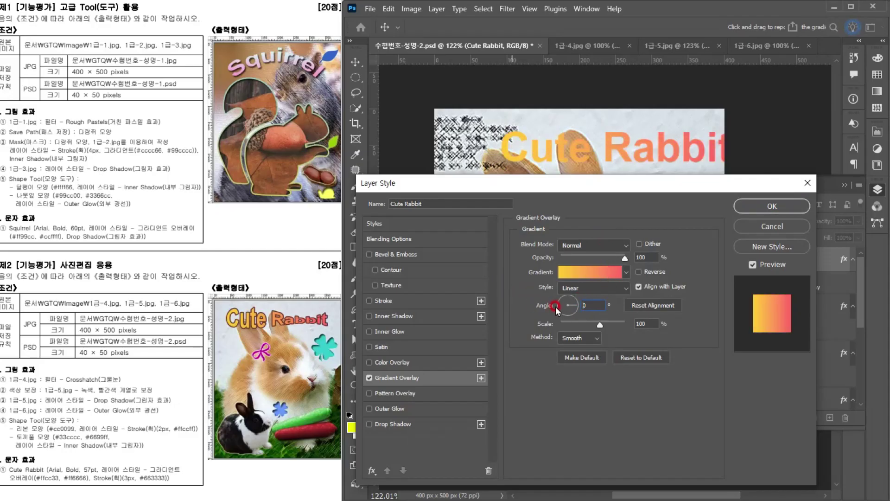
Add a 3 px outside Stroke in colour #663333 to the Cute Rabbit text and apply the layer styles.
left_click(425, 300)
double_click(635, 244)
type("3")
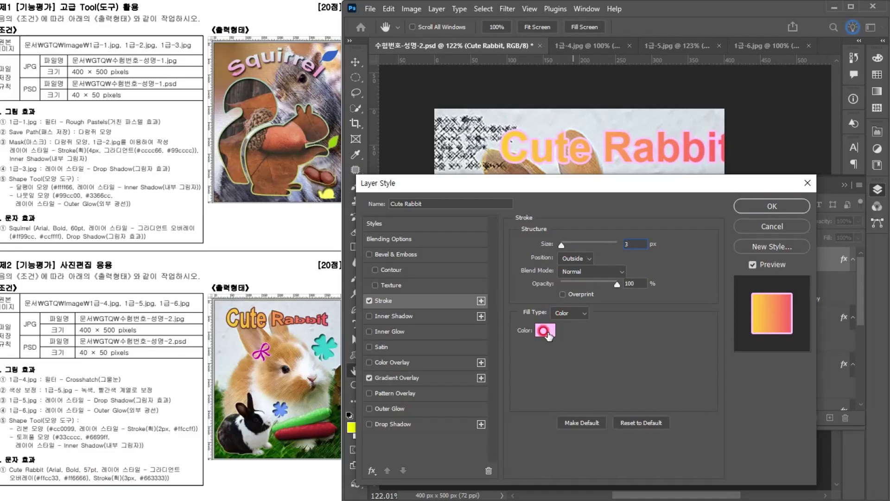
left_click(547, 335)
type("633")
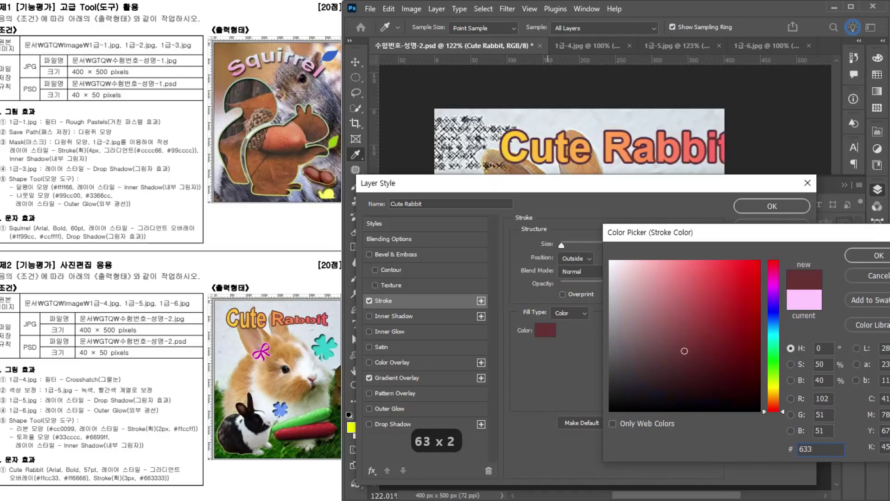
key("Return")
left_click(733, 259)
left_click(754, 207)
Move the Cute Rabbit text leftward so the whole title fits inside the canvas, as in the reference image.
left_click(356, 61)
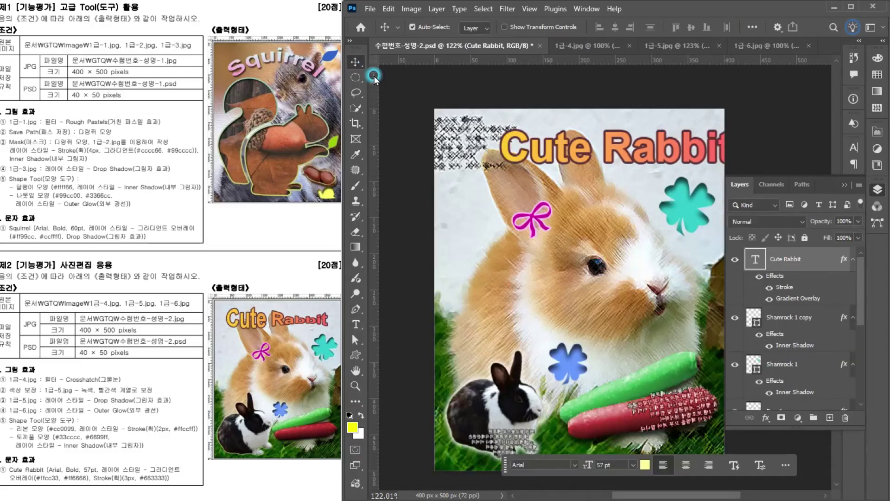
left_click_drag(605, 160, 564, 158)
left_click(273, 303)
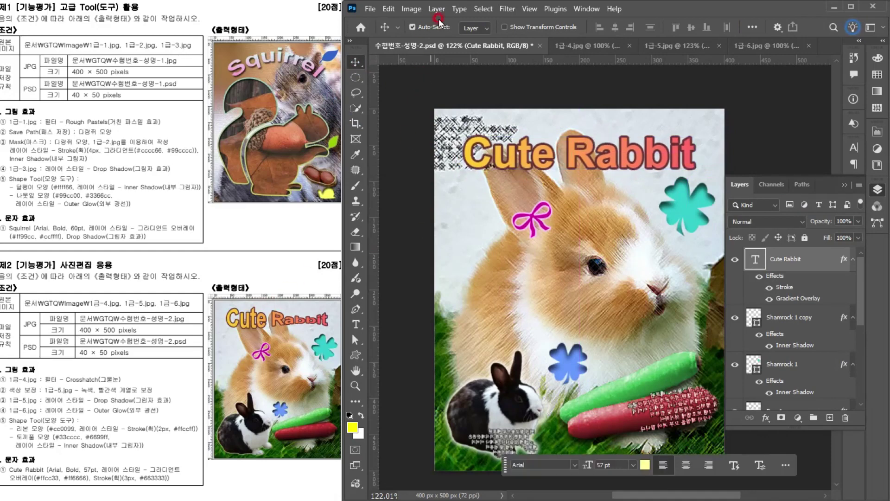
Warp the Cute Rabbit text with the horizontal Fish style at +50% bend.
left_click(355, 324)
left_click(783, 27)
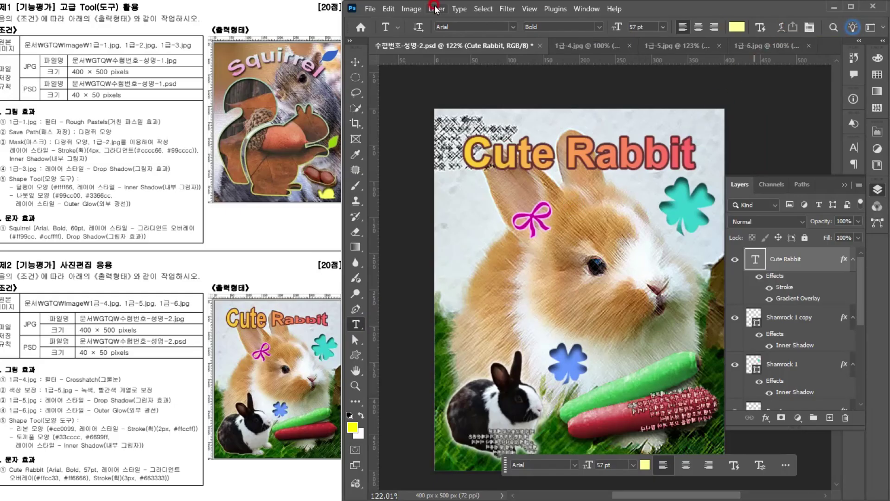
left_click(459, 9)
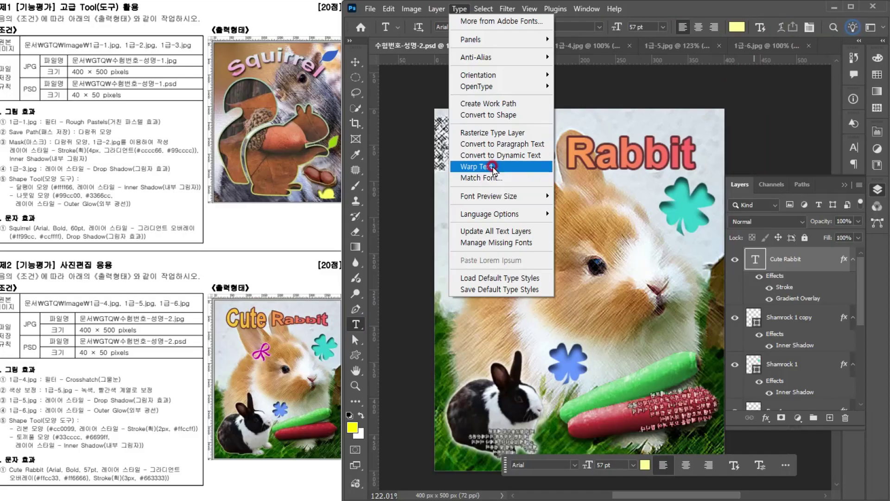
left_click(478, 166)
left_click(586, 232)
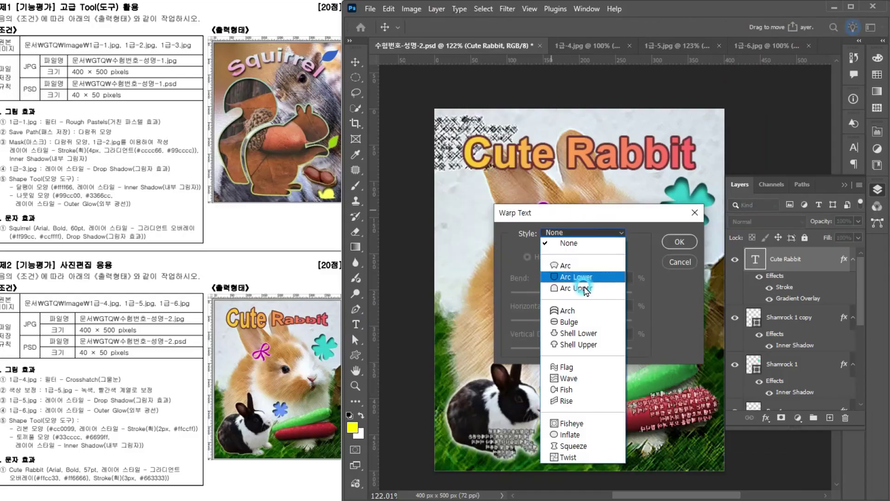
left_click(589, 368)
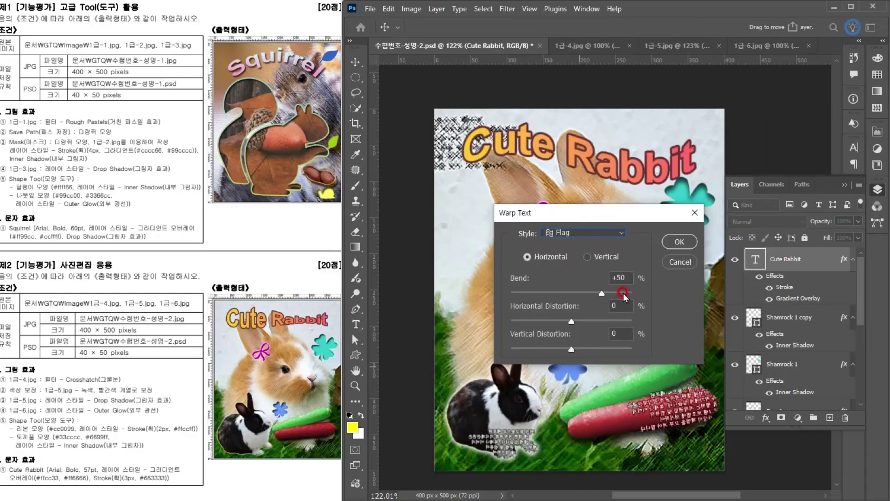
left_click(585, 233)
left_click(567, 390)
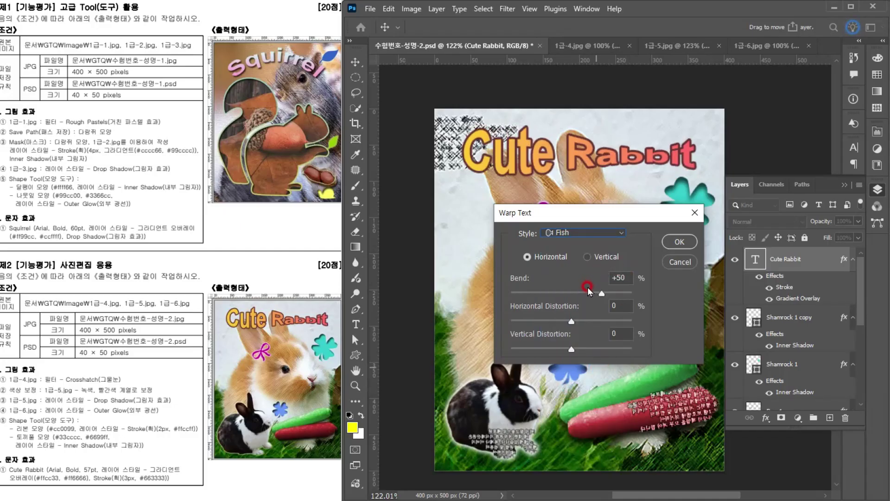
left_click(680, 241)
Clear the layer list from view and save the PSD document with Maximize Compatibility on.
left_click(844, 184)
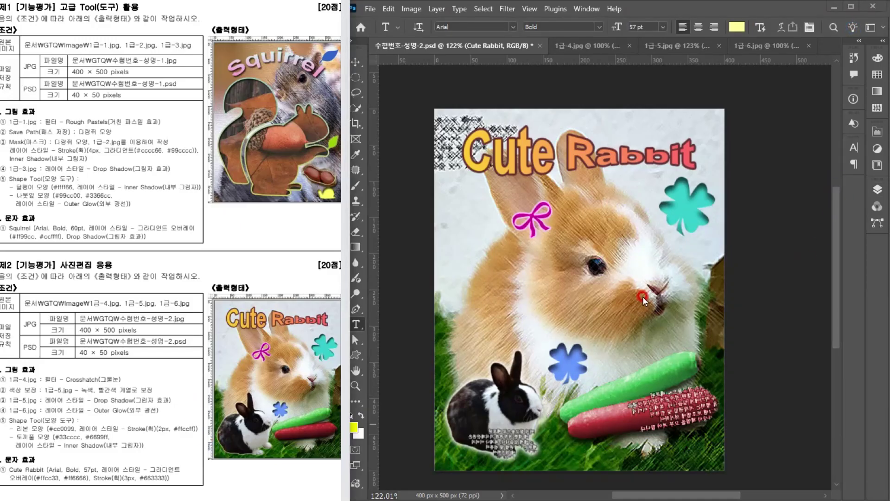
key("ctrl+s")
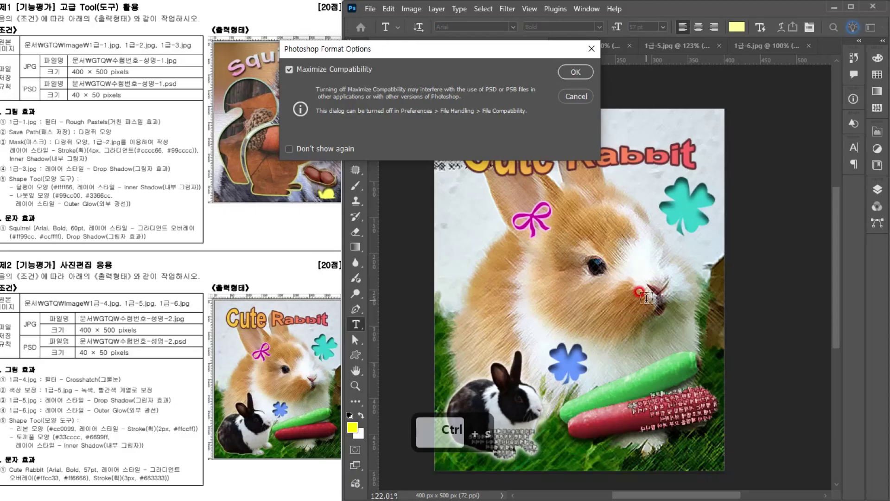
left_click(574, 71)
Save a JPEG copy of the composition as 수험번호-성명-2.jpg in the GTQ folder.
scroll(543, 214, "down", 11, "alt")
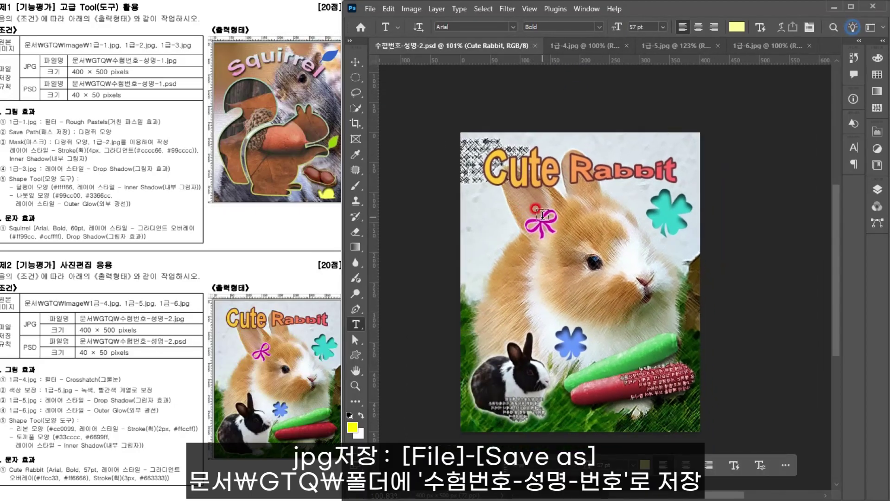
key("ctrl+shift+s")
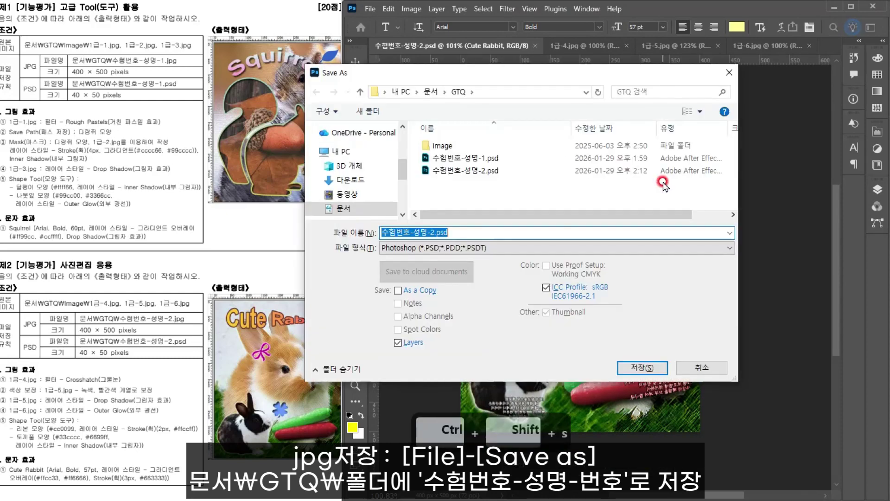
left_click(434, 247)
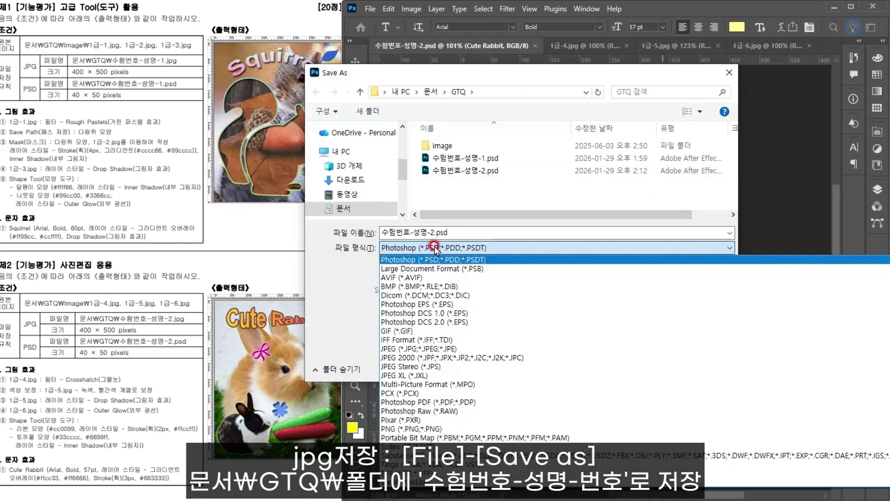
left_click(394, 348)
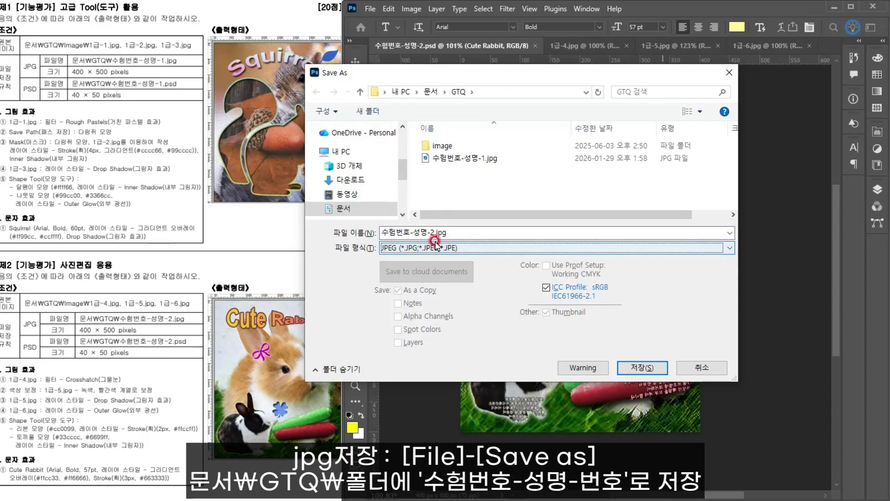
left_click(631, 368)
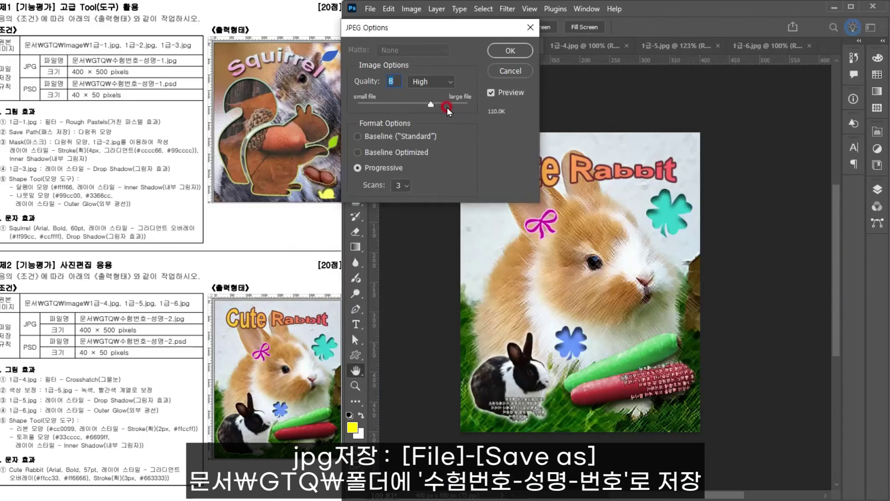
Adjust the JPEG quality setting and save the JPG version of the rabbit composite.
left_click(447, 81)
left_click(433, 113)
left_click(503, 48)
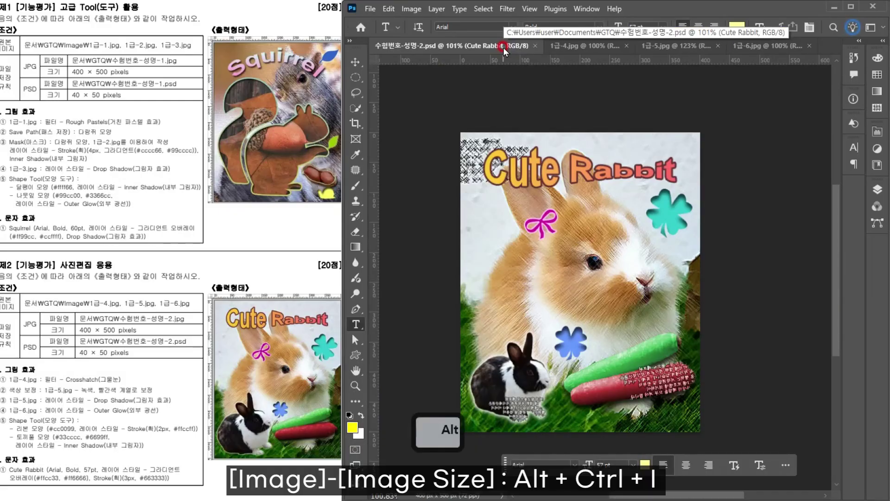
Resize the rabbit composite to 40 × 50 pixels and save the reduced PSD.
key("ctrl+alt+i")
left_click(703, 163)
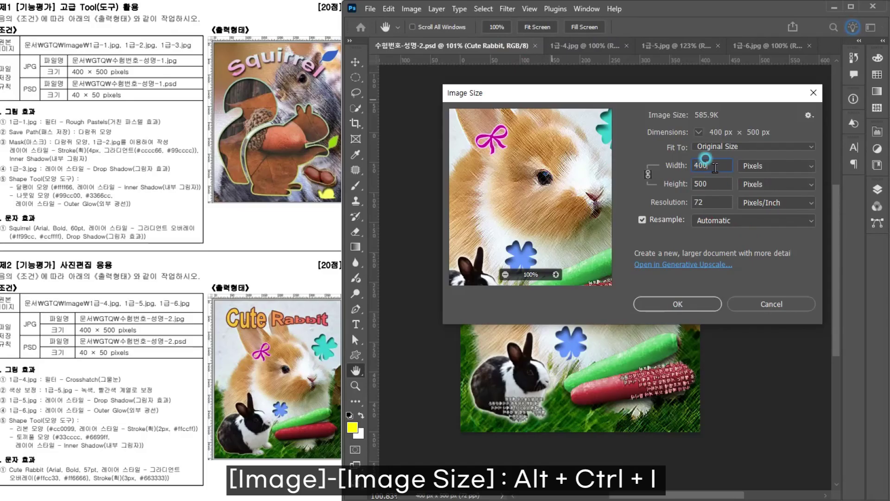
key("BackSpace")
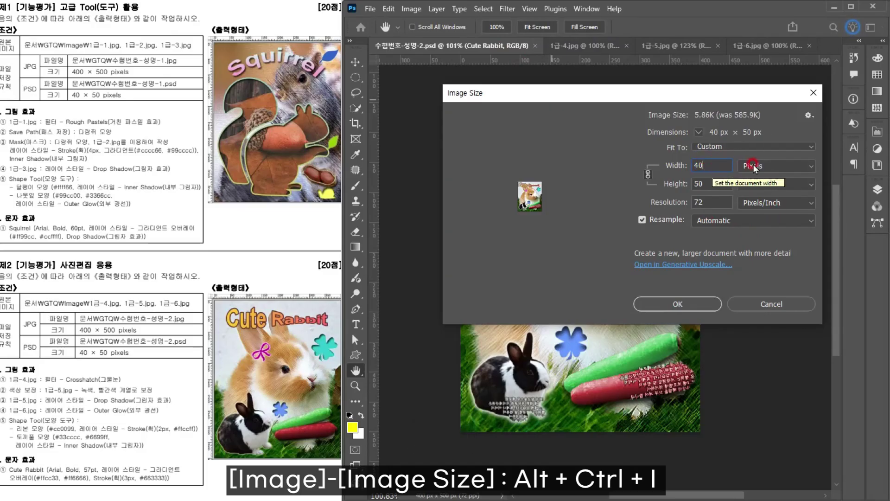
left_click(670, 304)
key("t")
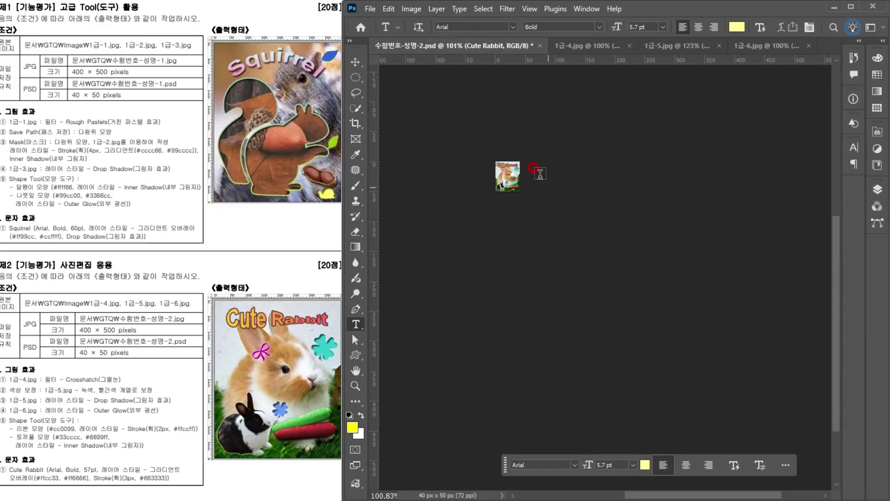
key("ctrl+s")
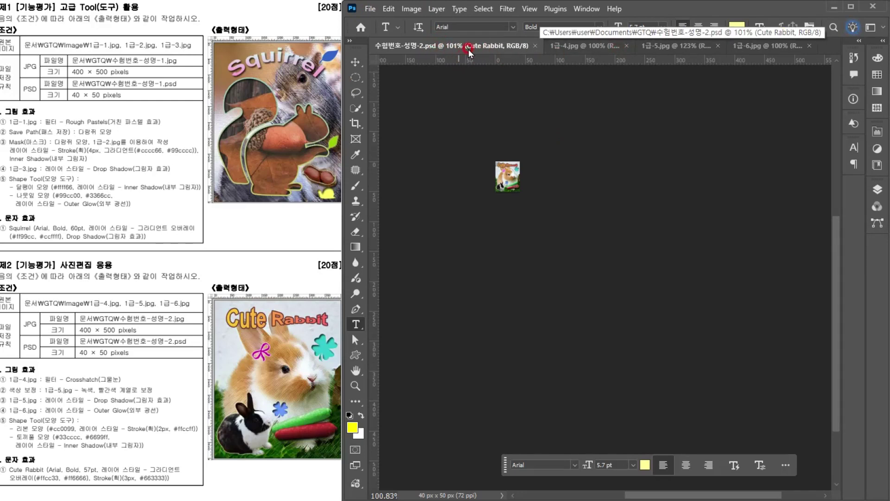
Close the source images 1급-4.jpg, 1급-5.jpg and 1급-6.jpg.
left_click(626, 46)
left_click(638, 45)
left_click(638, 45)
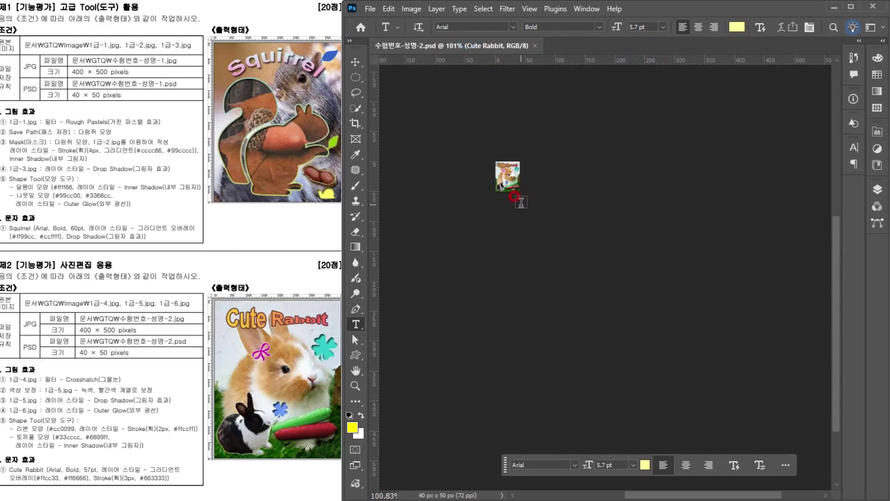
key("ctrl+z")
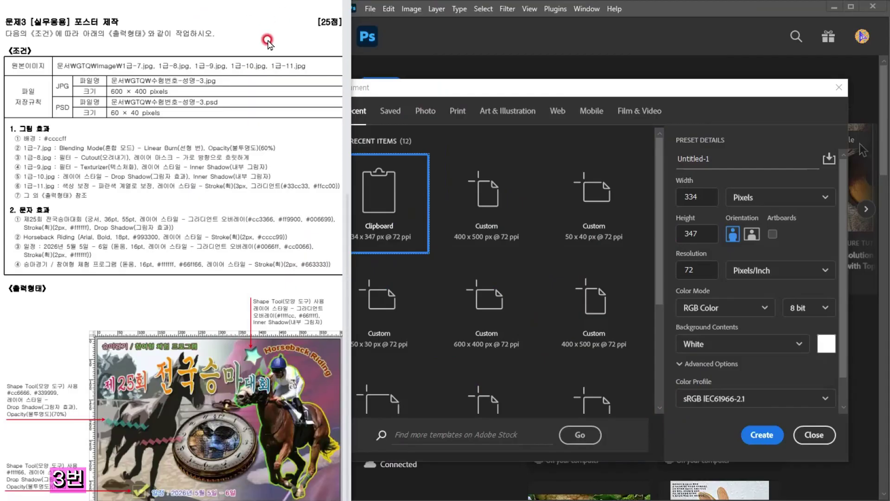
Create a new 600 × 400 pixel document with the rulers displayed.
left_click(539, 89)
left_click(691, 195)
type("600")
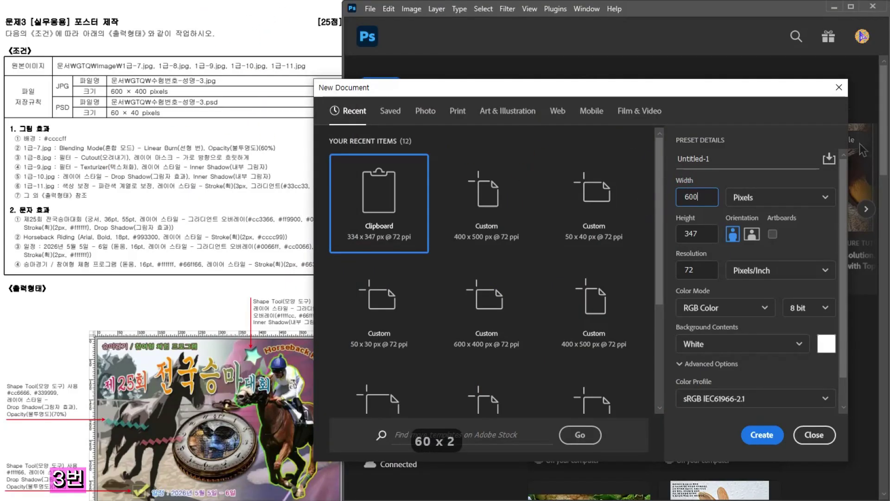
key("Tab")
key("Tab")
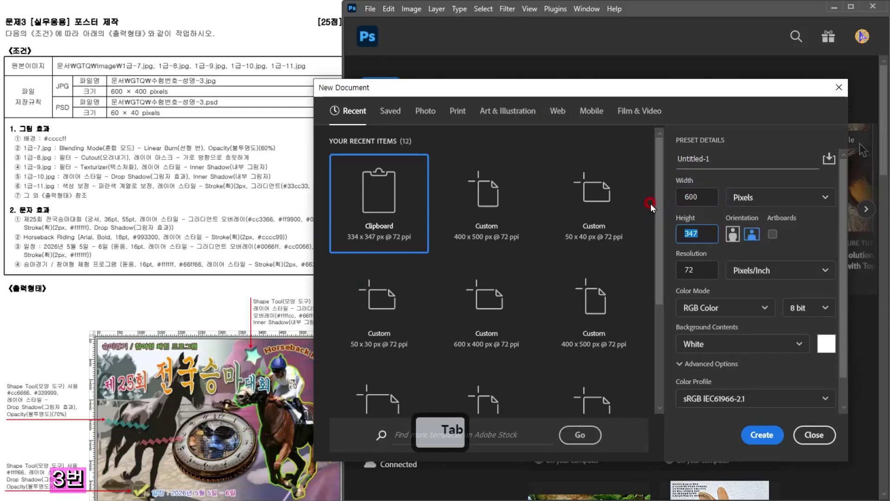
type("400")
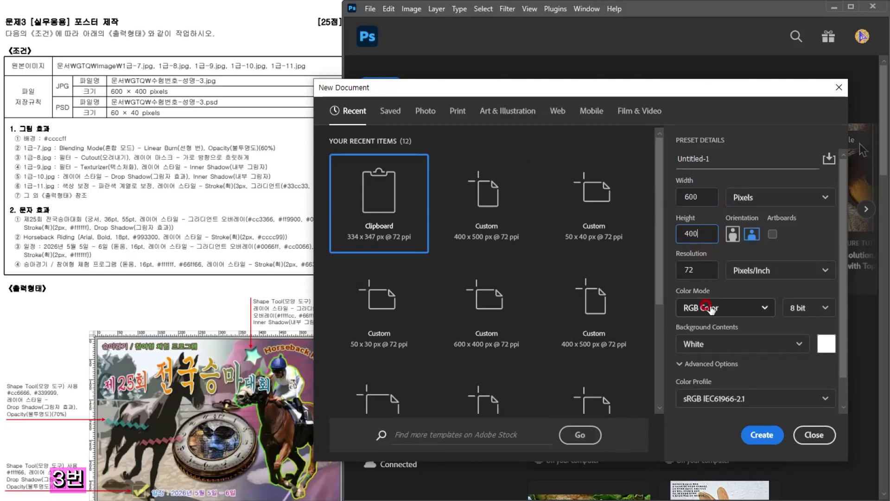
left_click(762, 435)
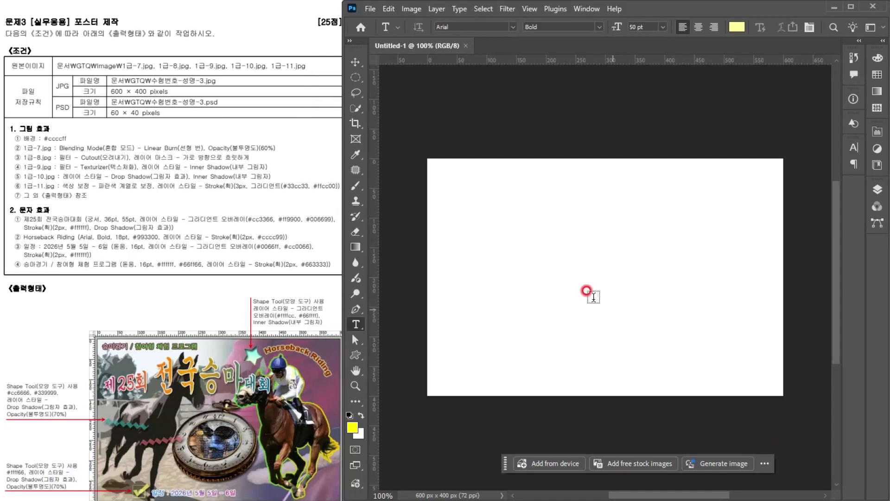
key("ctrl+r")
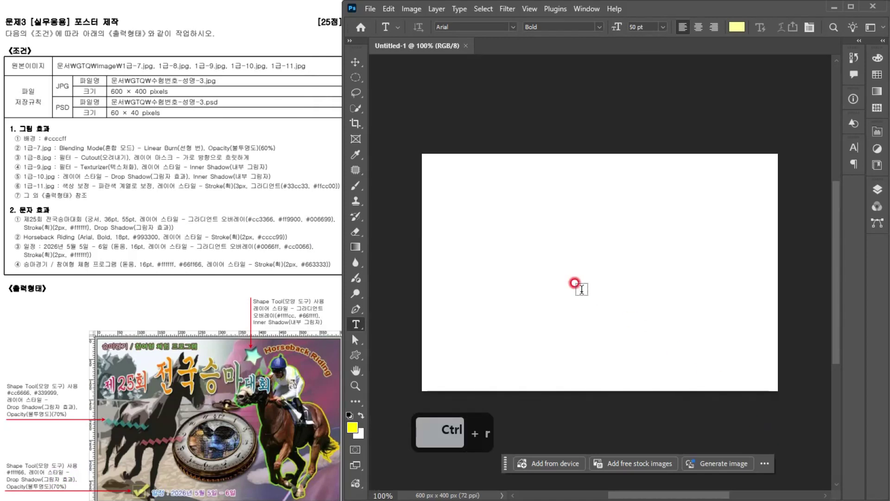
key("ctrl+r")
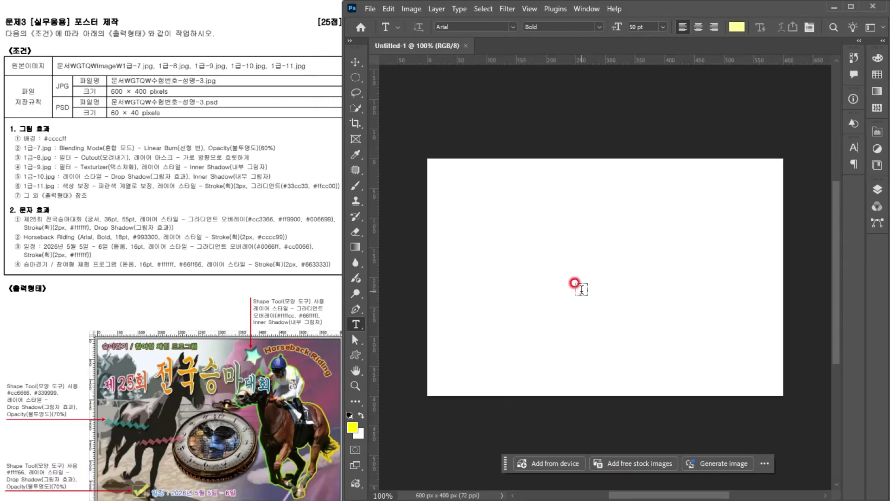
Save the blank document as a Photoshop file named 수험번호-성명-3 in the GTQ folder.
key("ctrl+shift+s")
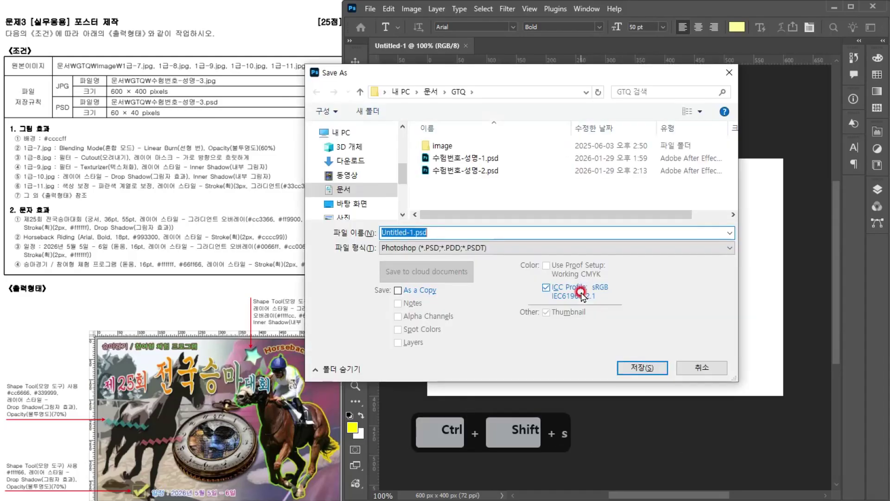
left_click(448, 179)
left_click(431, 233)
key("Delete")
key("Delete")
key("Delete")
key("Delete")
key("Delete")
type("3")
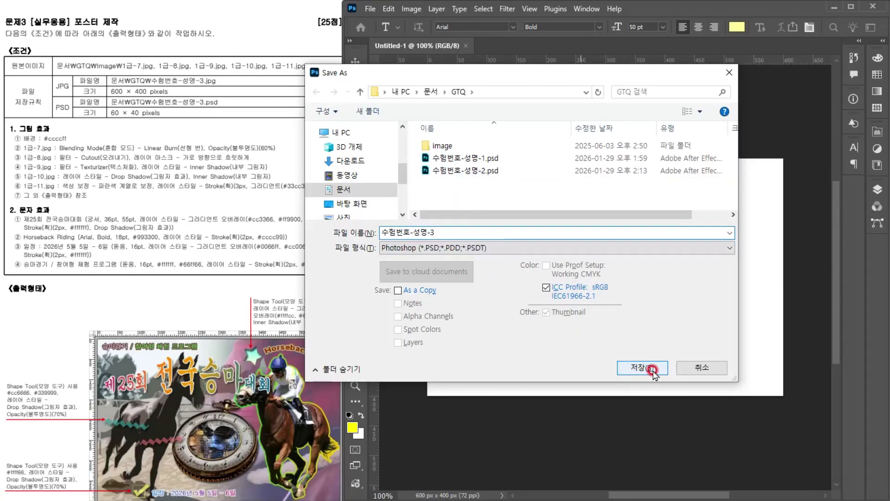
left_click(646, 368)
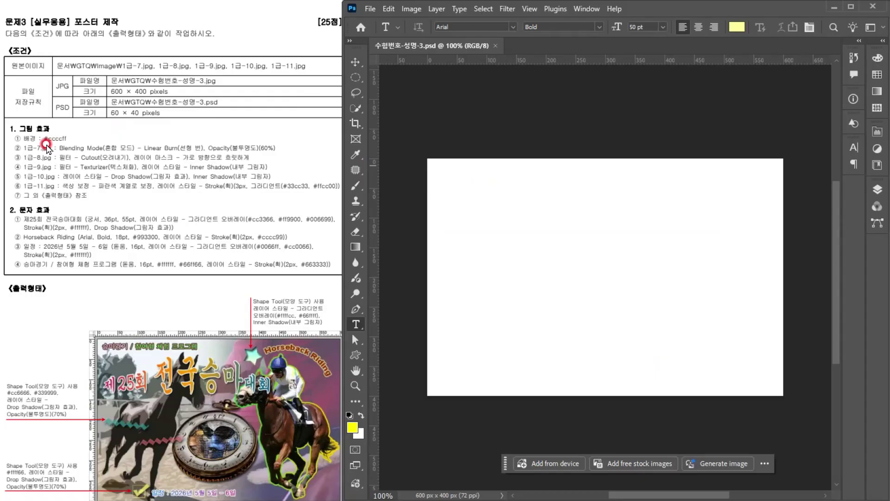
Fill the background with the solid color #ccccff.
left_click(392, 10)
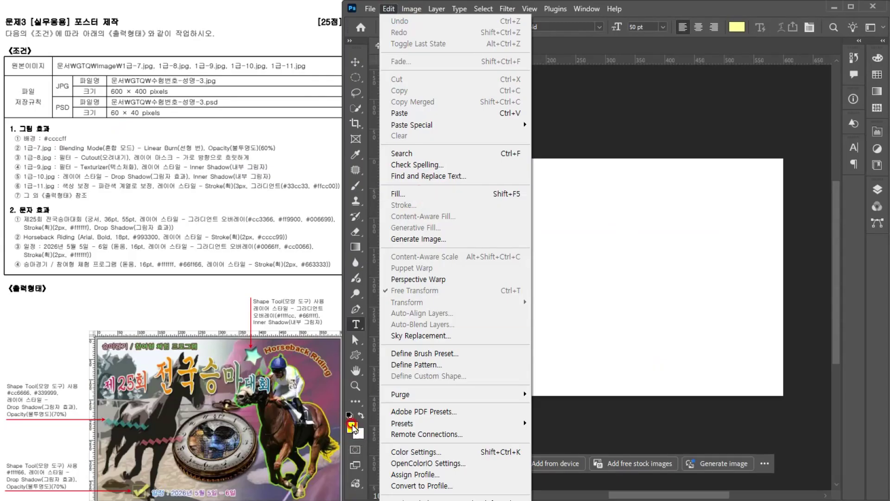
left_click(415, 193)
left_click_drag(550, 142, 521, 157)
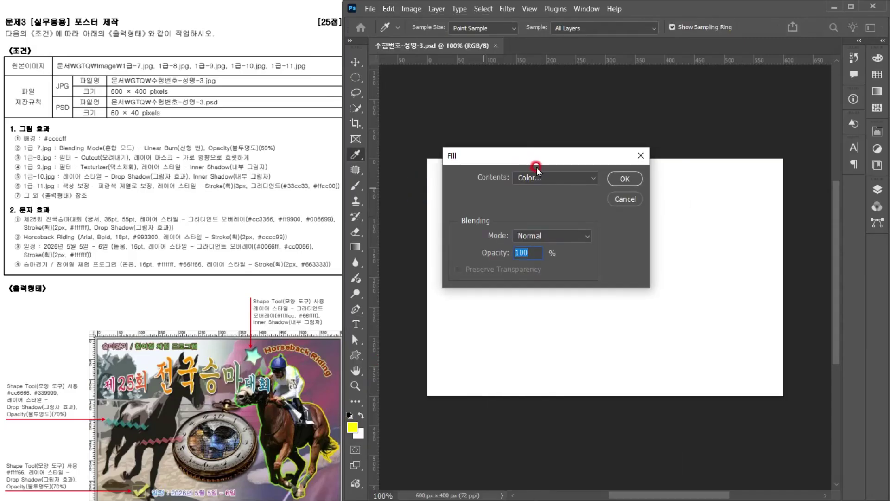
left_click(533, 177)
left_click(536, 212)
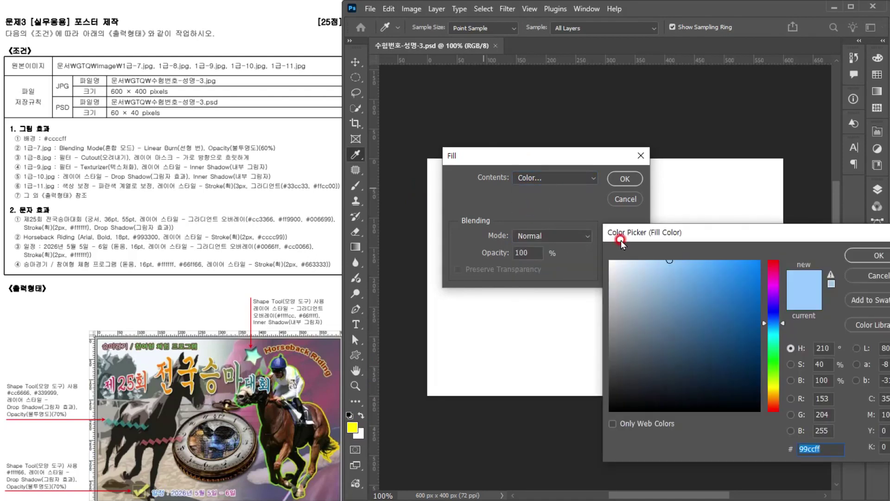
left_click_drag(620, 241, 508, 205)
type("ccccff")
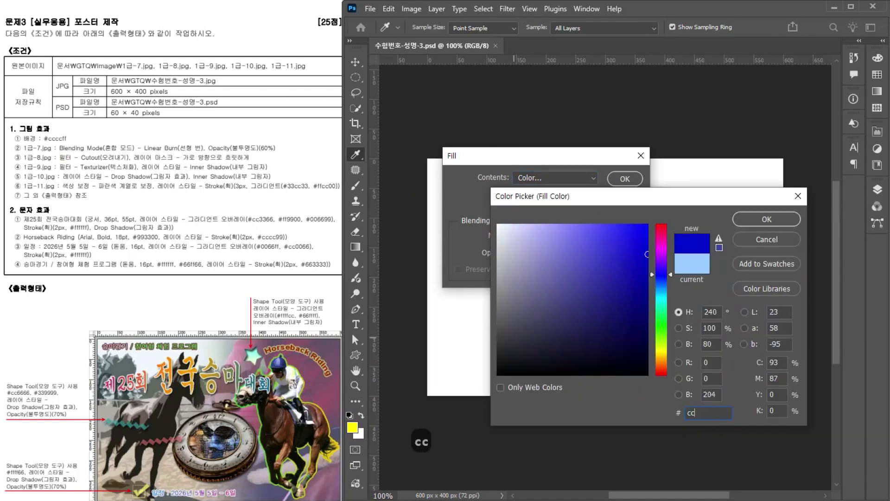
key("Return")
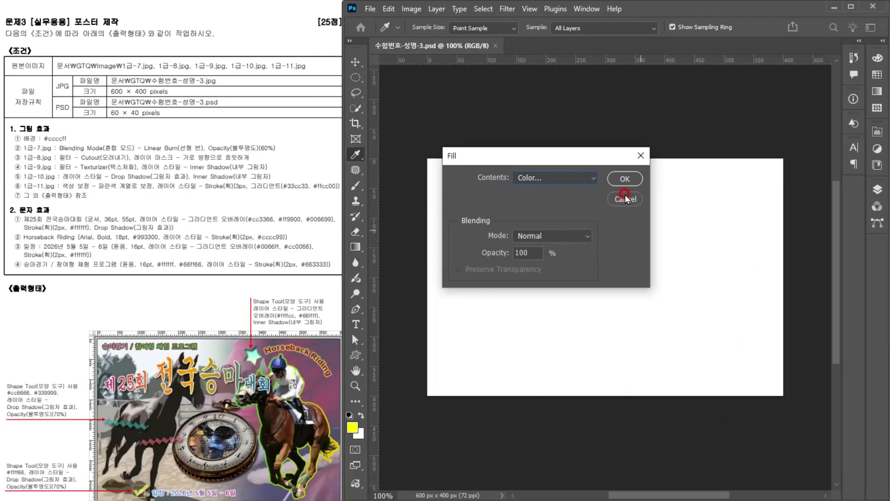
left_click(625, 179)
key("t")
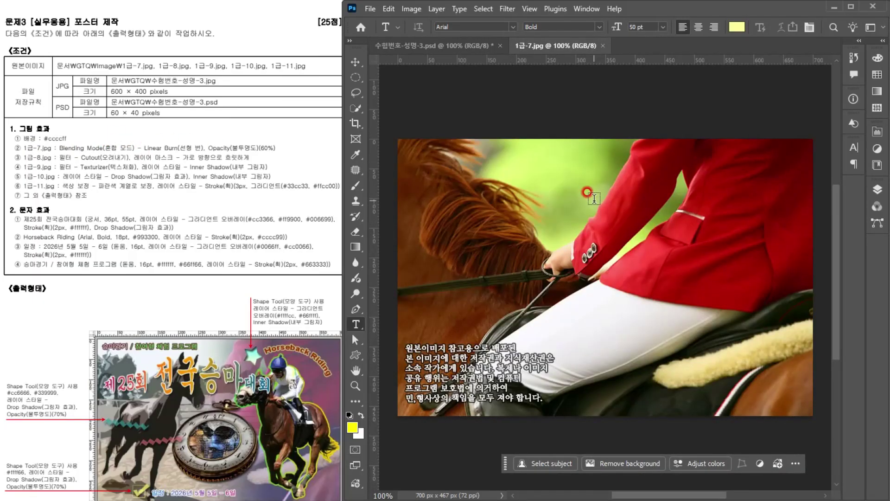
Copy the whole 1급-7.jpg image and paste it into 수험번호-성명-3.psd as a new layer.
key("ctrl+a")
key("ctrl+c")
left_click(458, 45)
key("ctrl+v")
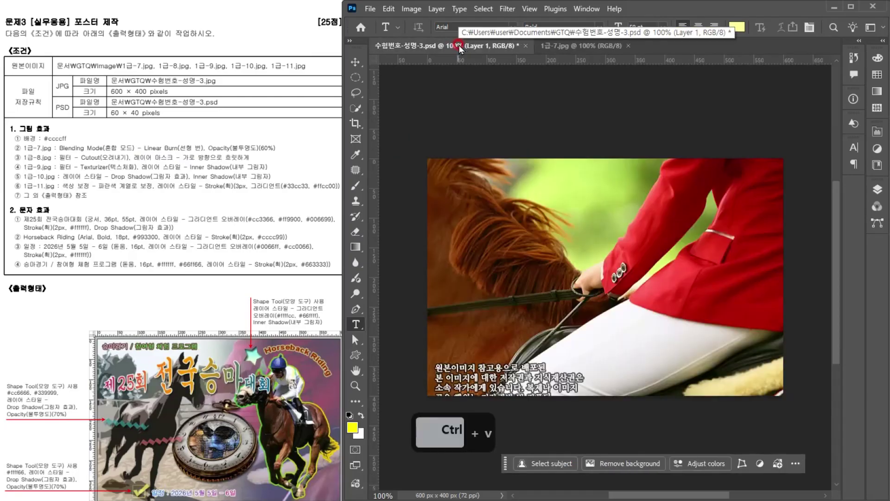
Scale the pasted rider image to about 87.3% and position it so it covers the whole canvas.
key("ctrl+t")
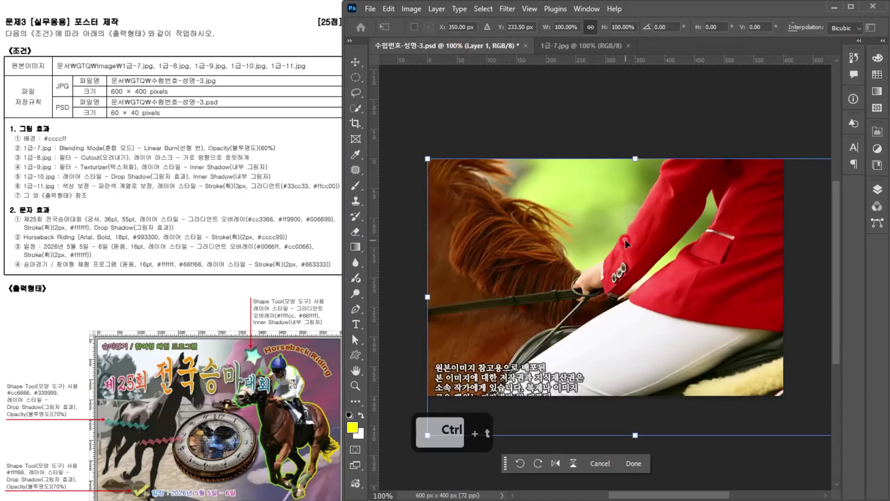
left_click_drag(425, 165, 467, 193)
left_click_drag(583, 281, 519, 239)
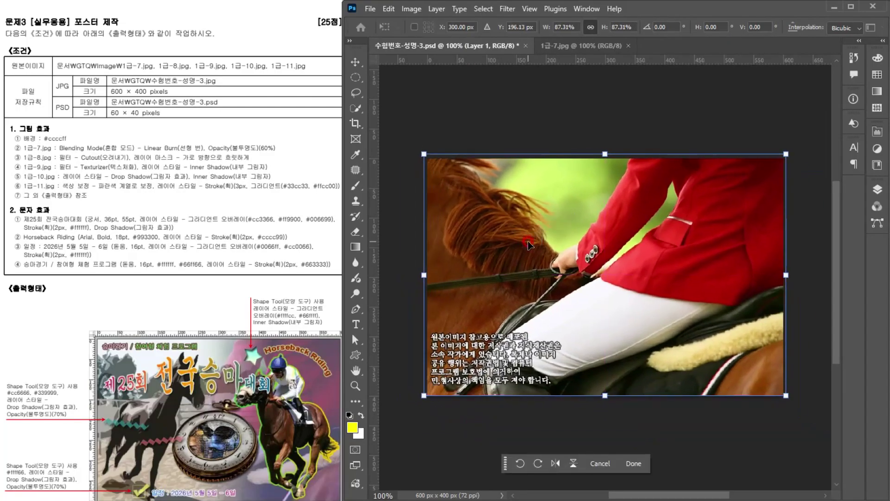
key("Return")
key("t")
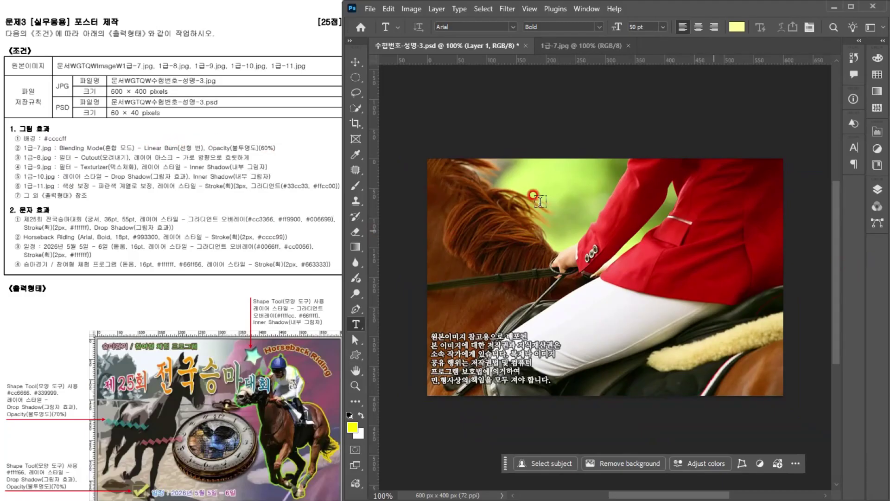
Set the rider layer's blending mode to Linear Burn and its opacity to 60%.
left_click(880, 190)
left_click(777, 257)
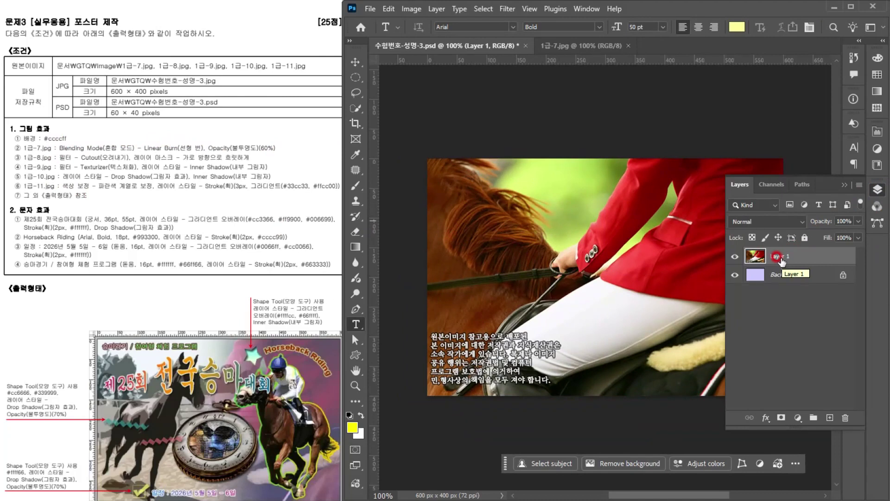
left_click(750, 222)
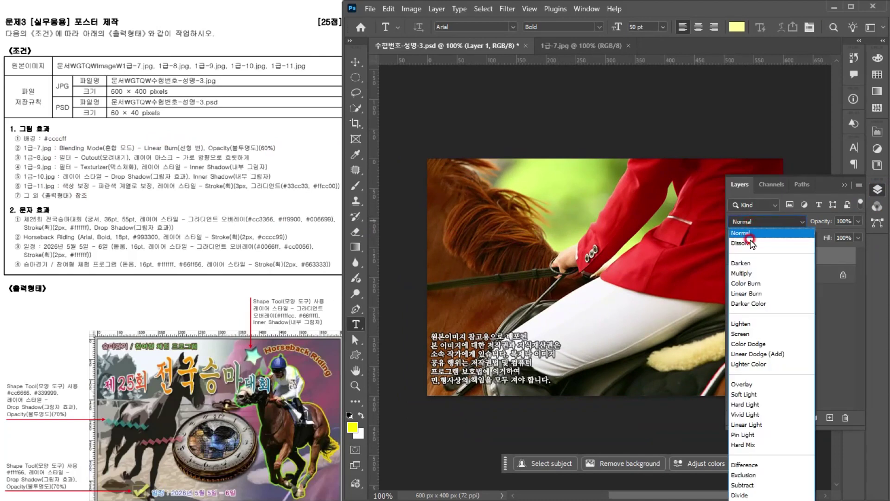
left_click(746, 293)
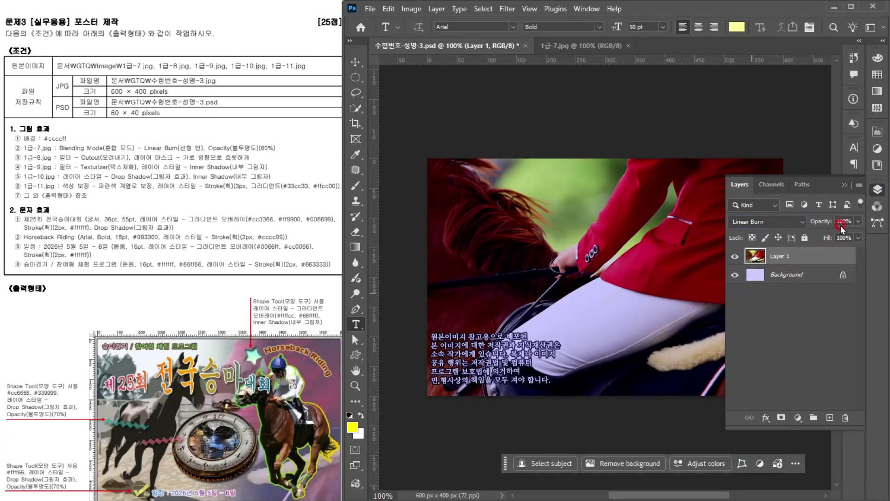
type("60")
key("Return")
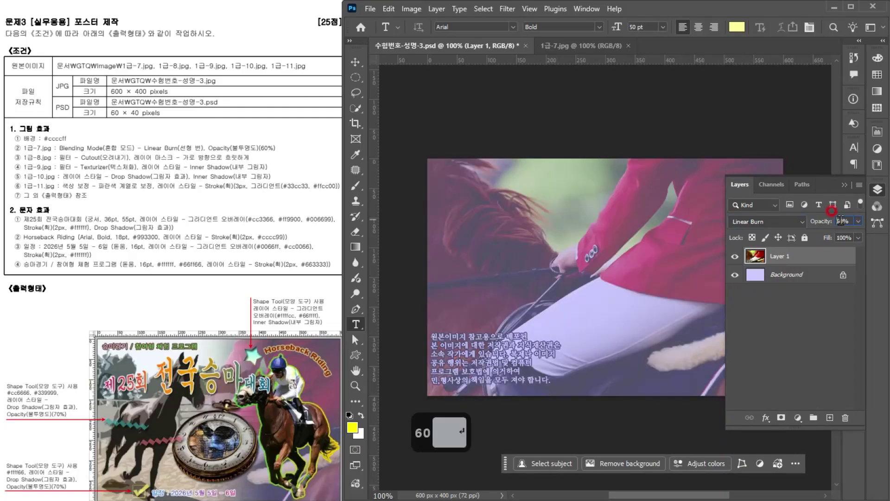
Copy the whole 1급-8.jpg image and paste it into 수험번호-성명-3.psd above the rider layer.
left_click(91, 156)
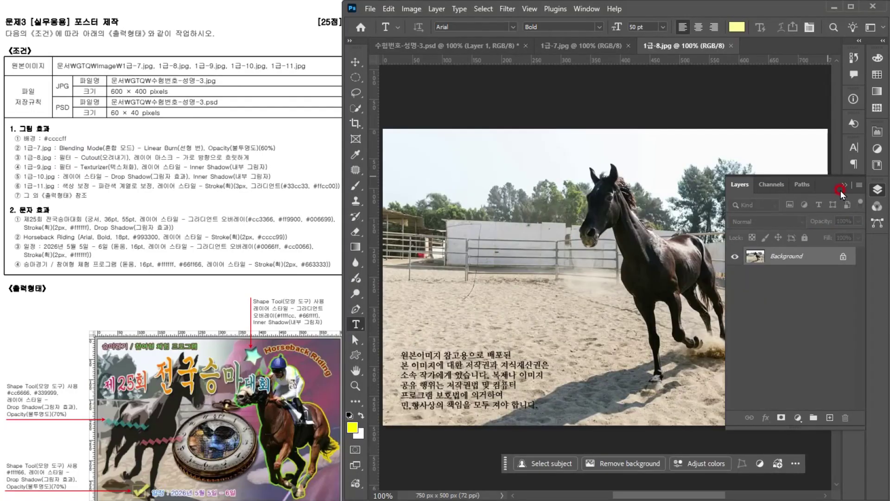
key("F2")
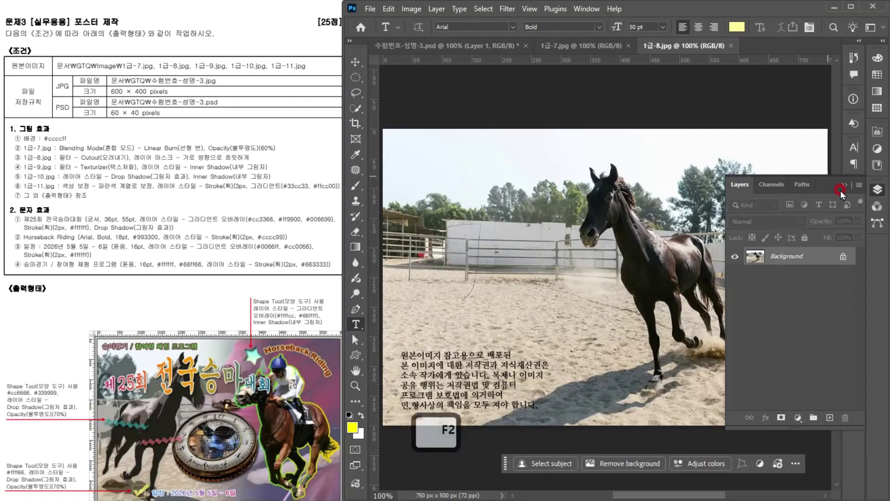
left_click(841, 188)
key("ctrl+a")
key("ctrl+c")
left_click(458, 46)
key("ctrl+v")
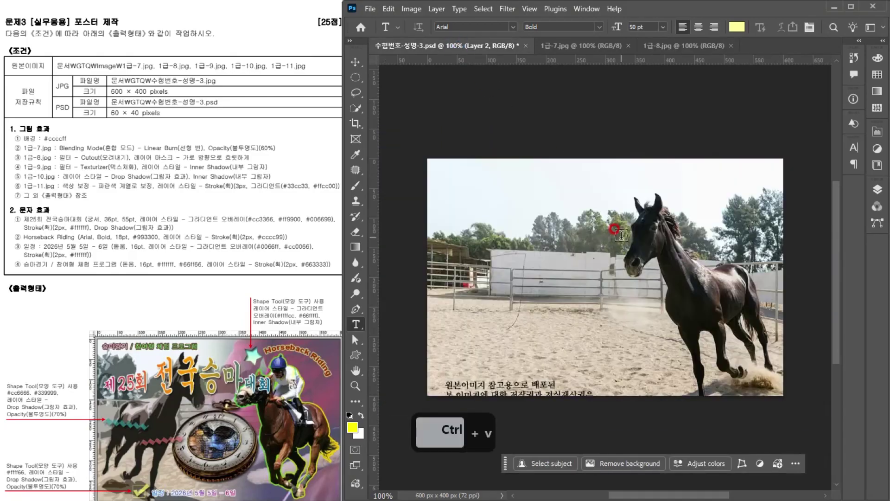
Scale the pasted horse layer to about 82.4%, flip it horizontally and move it to the canvas's left side, leaving a strip uncovered on the right.
key("ctrl+t")
left_click_drag(427, 159, 490, 225)
left_click_drag(670, 335, 581, 277)
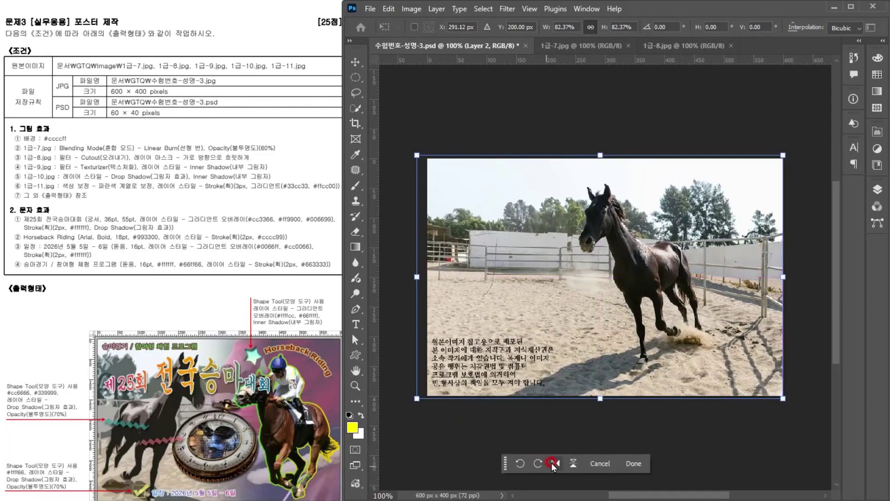
left_click(554, 463)
left_click_drag(672, 279, 609, 292)
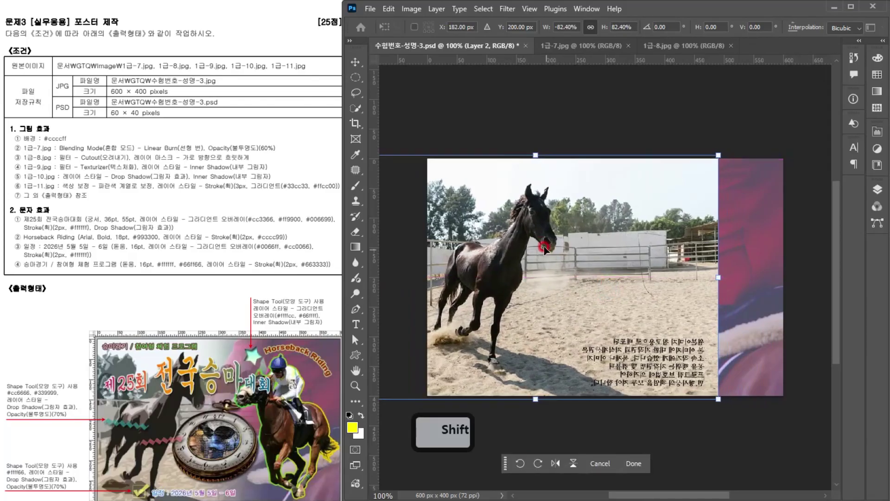
right_click(525, 170)
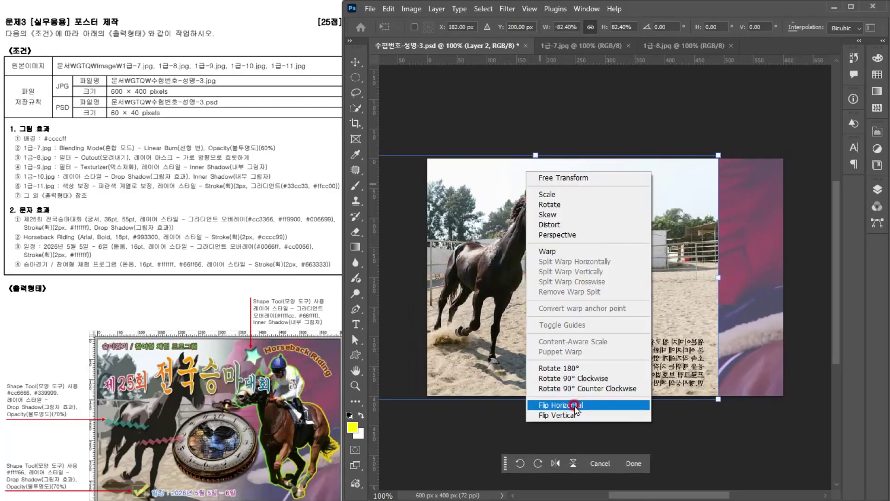
left_click(493, 234)
key("Return")
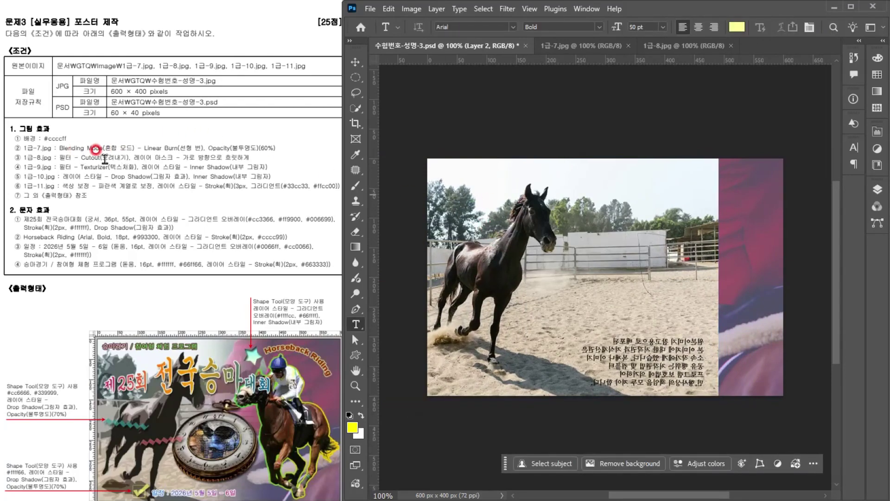
Apply the Artistic Cutout filter to the horse layer.
left_click(504, 9)
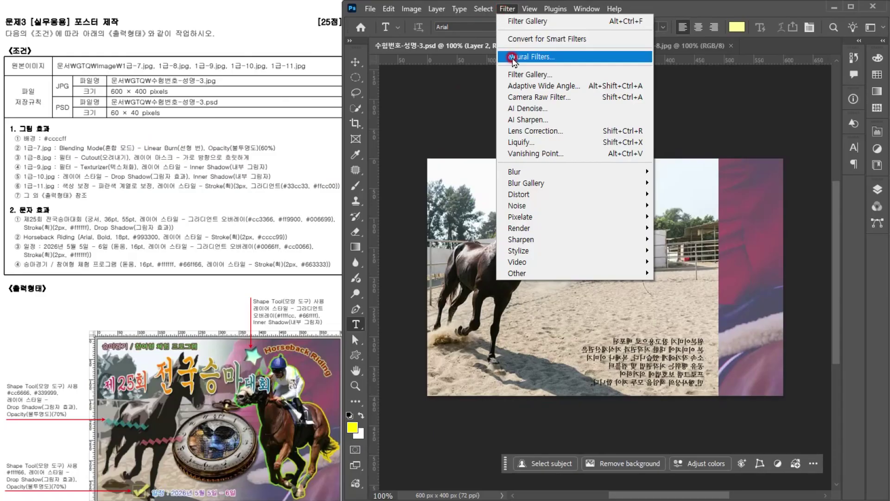
left_click(520, 75)
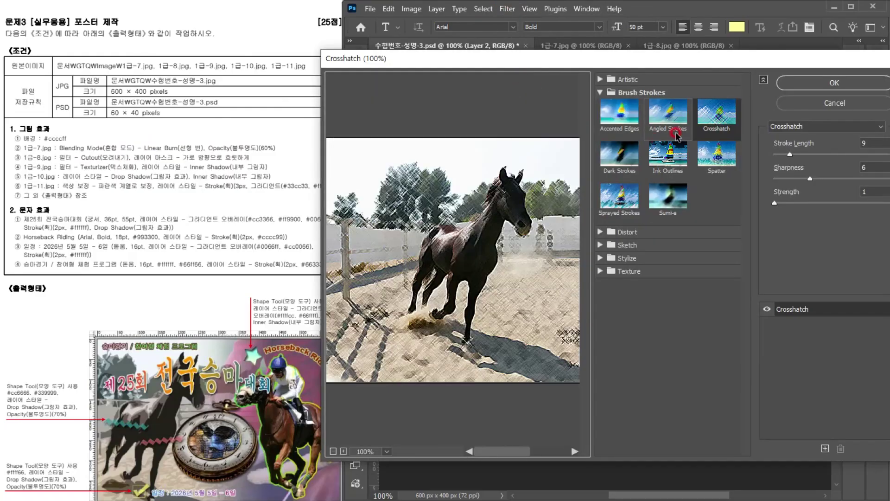
left_click(625, 81)
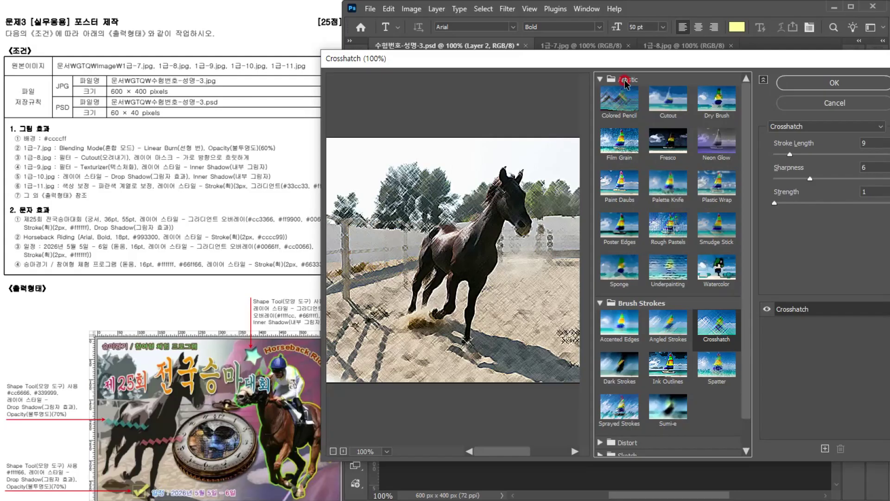
left_click(668, 100)
left_click(798, 86)
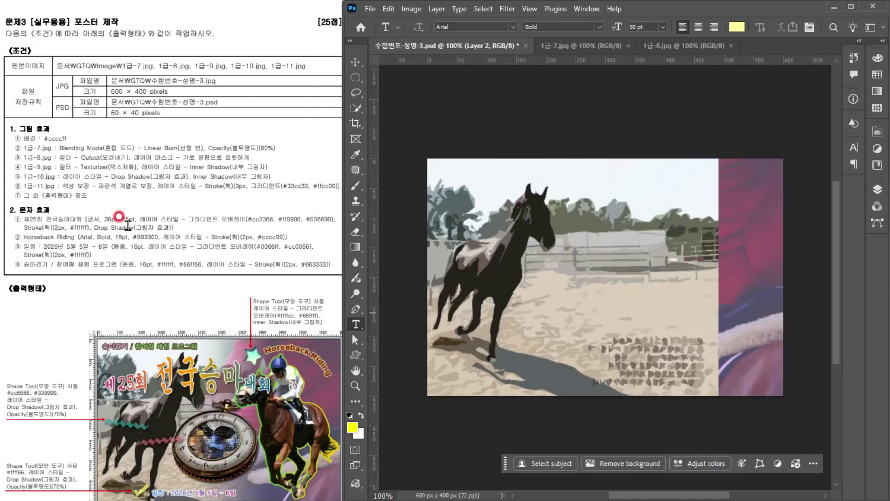
Add a layer mask to the horse layer and fade its right side horizontally with a linear black-to-white gradient ending near the horse's chest.
left_click(874, 195)
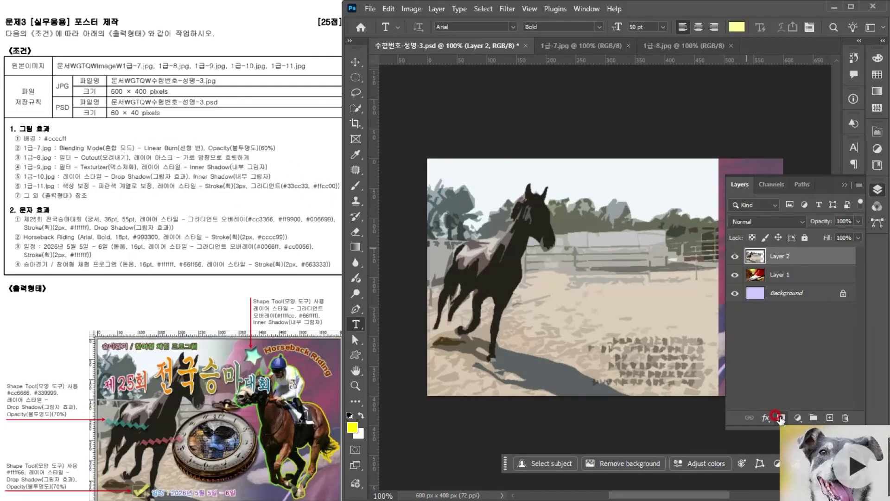
left_click(780, 417)
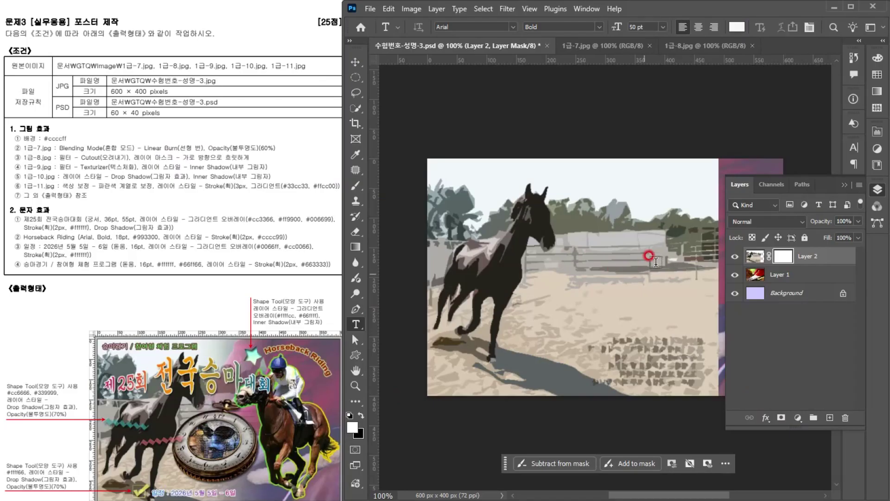
left_click(354, 250)
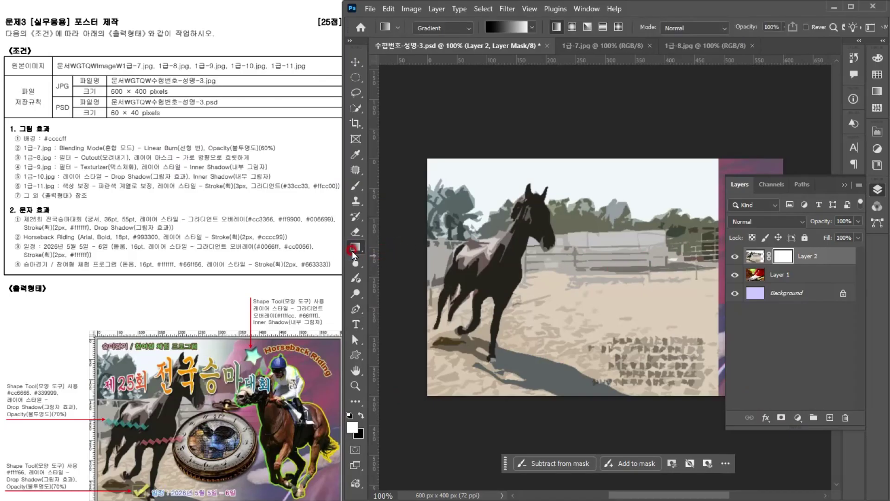
left_click(434, 28)
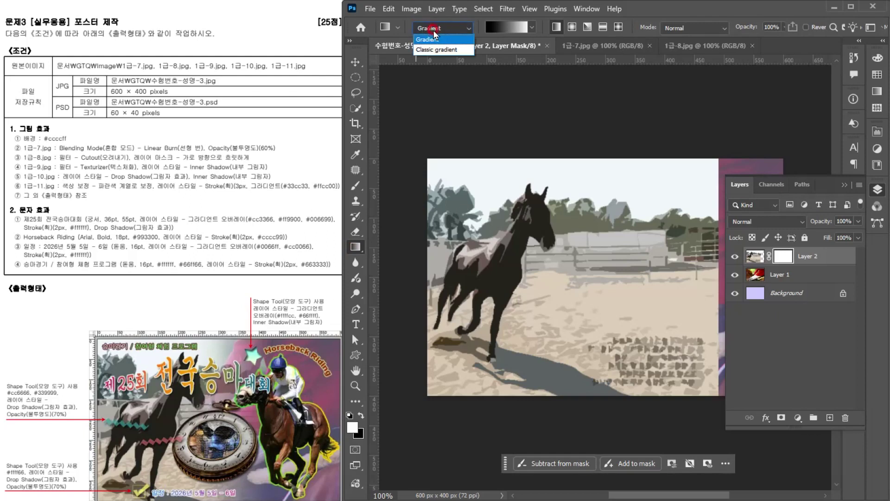
left_click(439, 29)
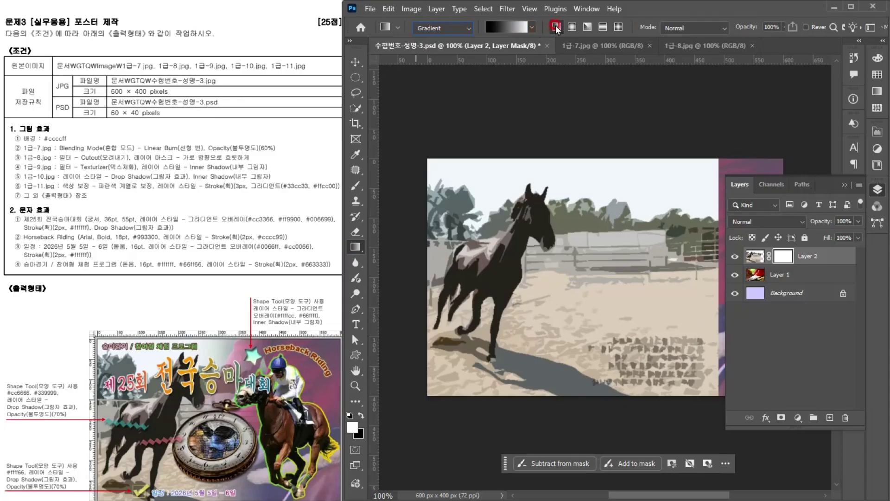
left_click(532, 28)
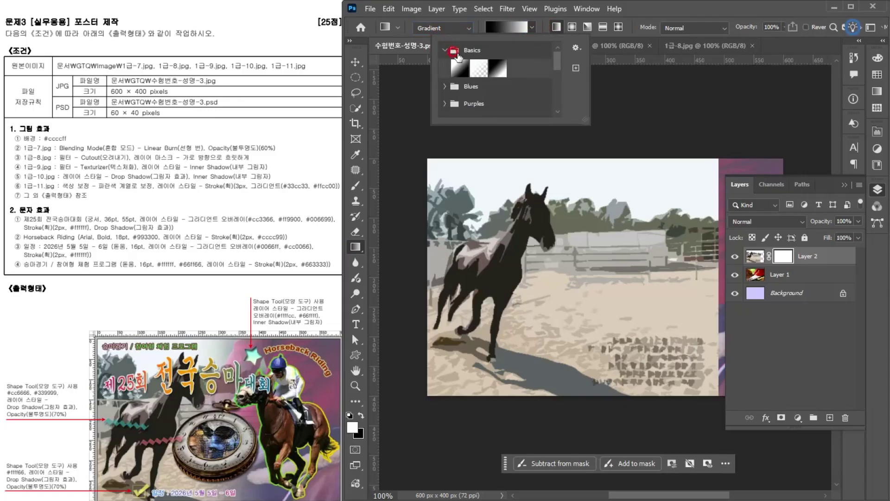
double_click(495, 66)
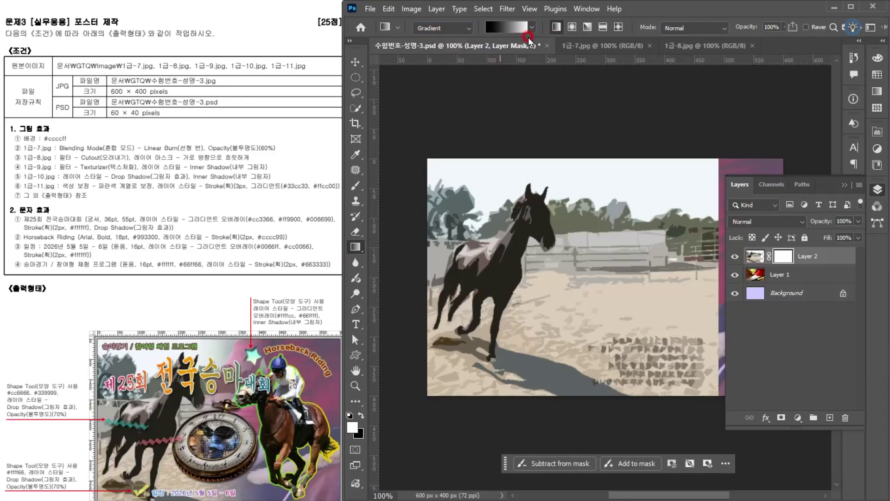
left_click(846, 183)
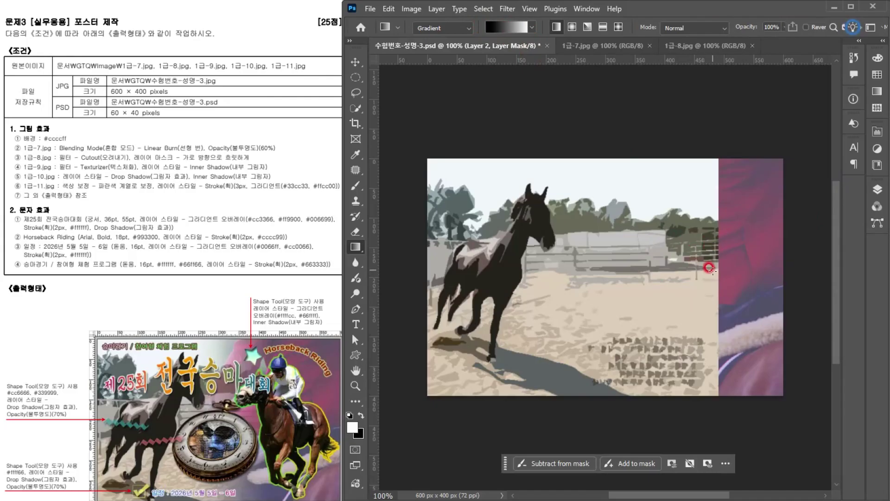
left_click_drag(711, 272, 519, 273)
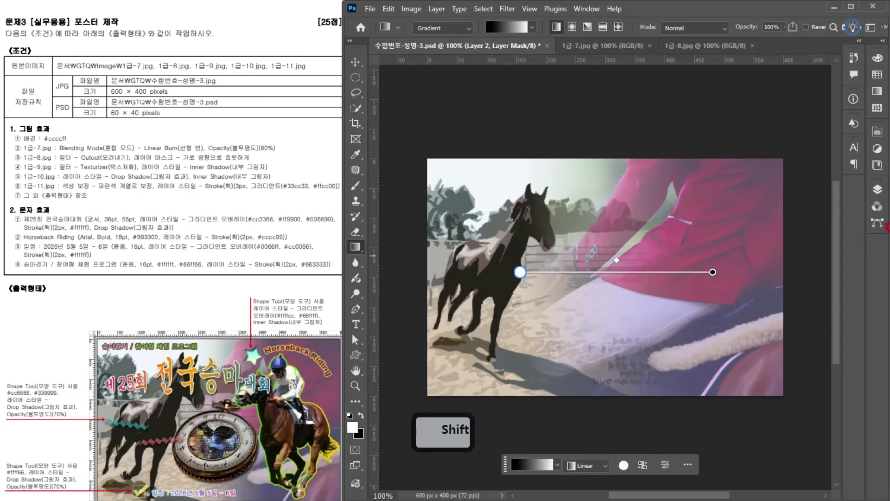
left_click(878, 189)
left_click(768, 253)
left_click(754, 253)
left_click(218, 150)
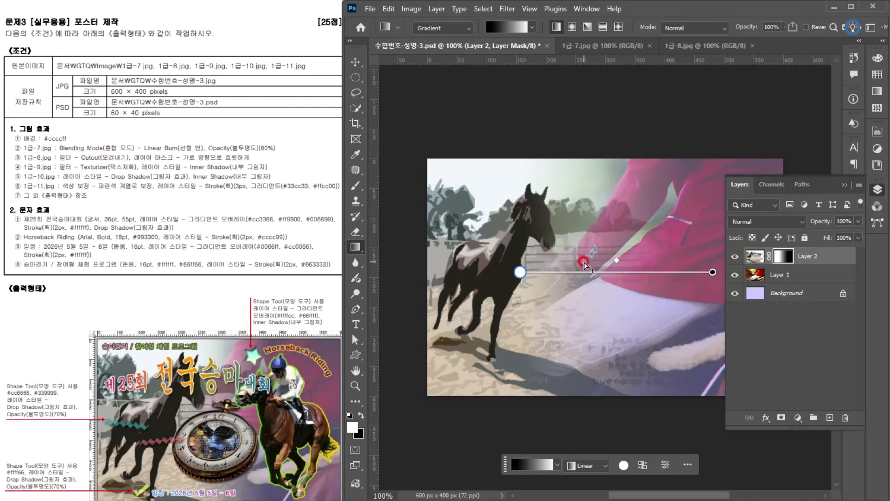
Open 1급-9.jpg and 1급-10.jpg, and select the black background around the pocket watch with the Magic Wand at tolerance 32.
key("F2")
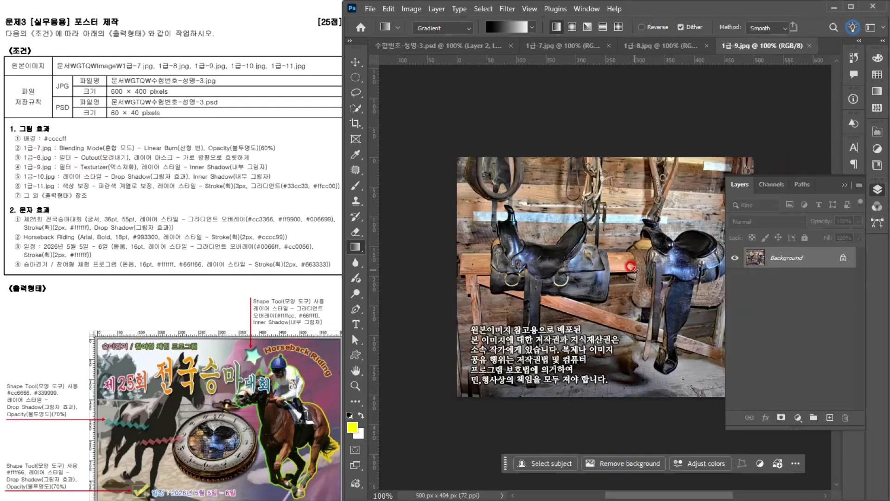
left_click(844, 184)
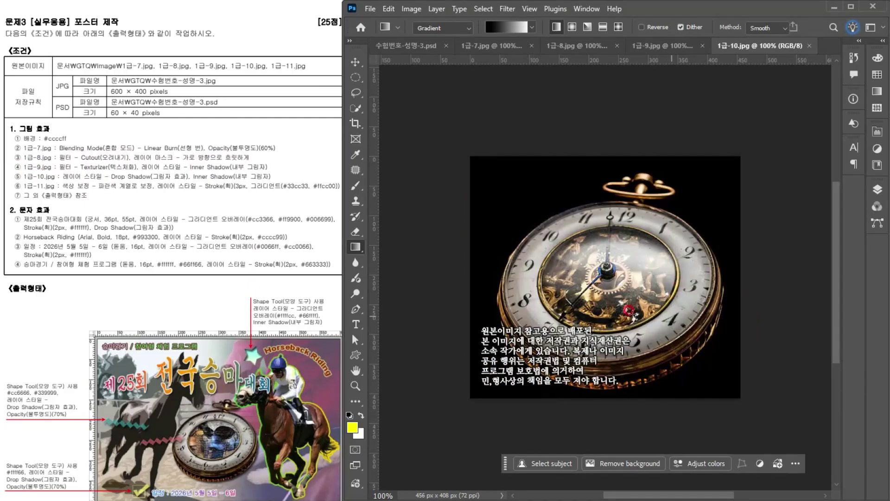
left_click(355, 113)
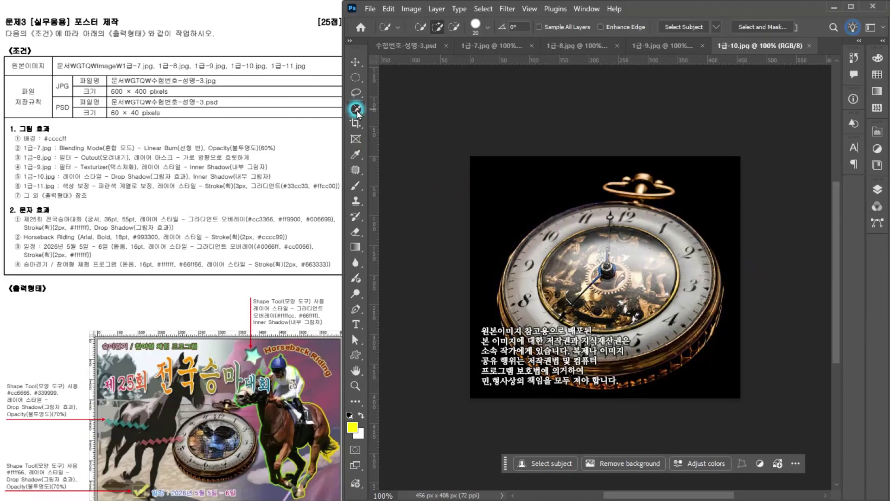
left_click(392, 132)
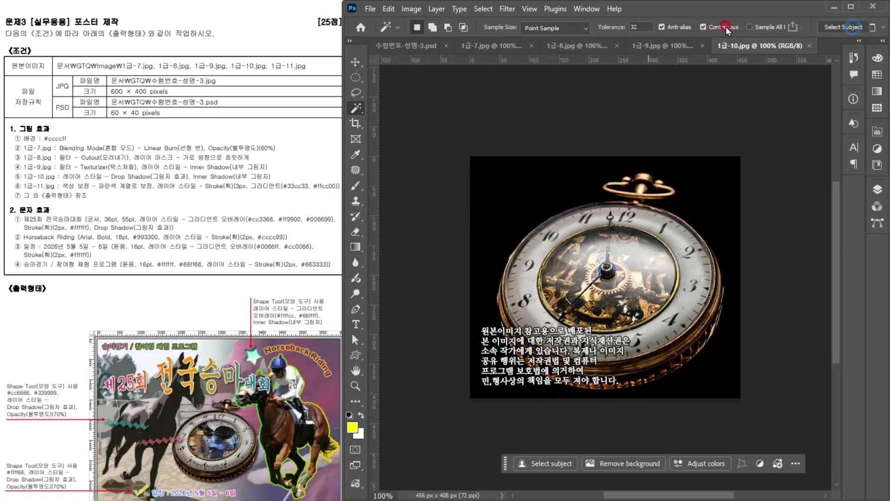
left_click(521, 169)
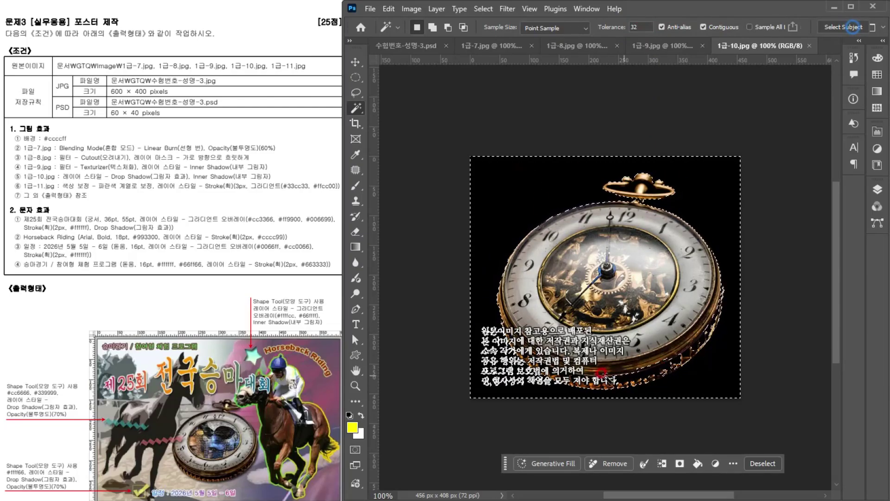
Subtract the watch's lower rim from the background selection with the Quick Selection tool, and invert the selection to isolate the watch.
left_click(360, 92)
left_click(356, 110)
left_click(389, 118)
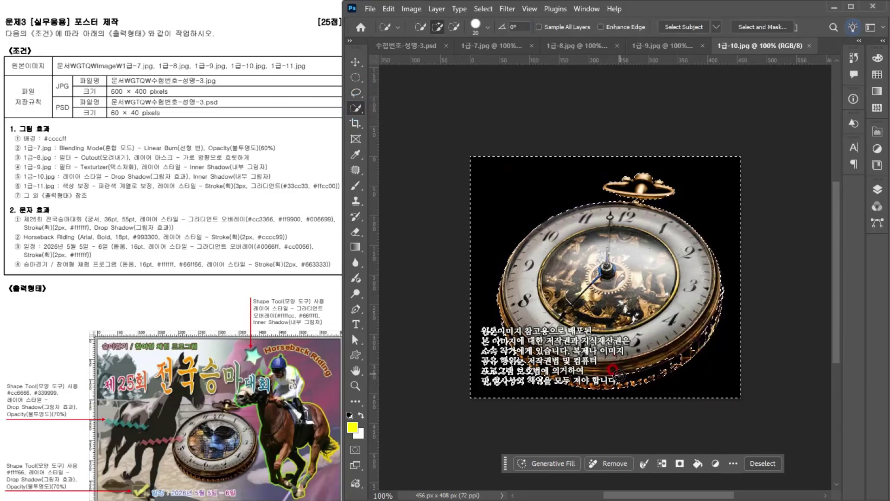
key("alt")
left_click_drag(612, 376, 625, 374)
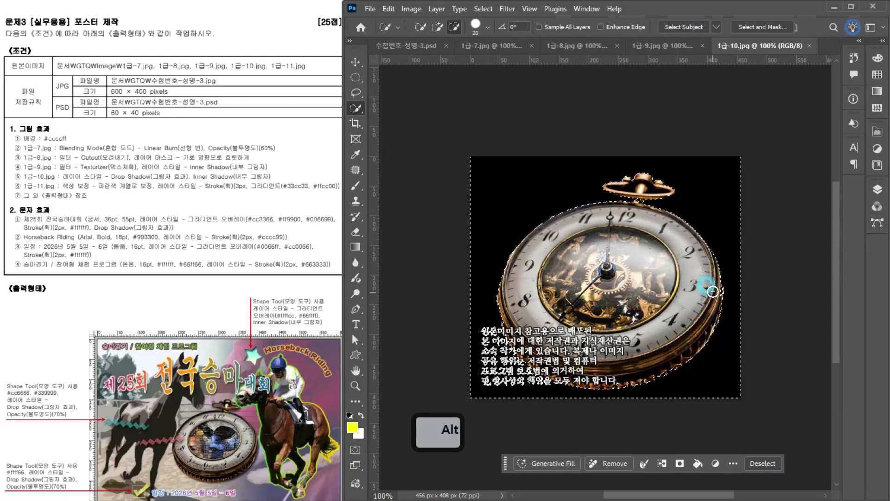
left_click_drag(714, 284, 700, 321)
mouse_move(678, 354)
left_mouse_down()
mouse_move(611, 357)
mouse_move(606, 378)
left_mouse_up()
left_click(615, 379, "alt")
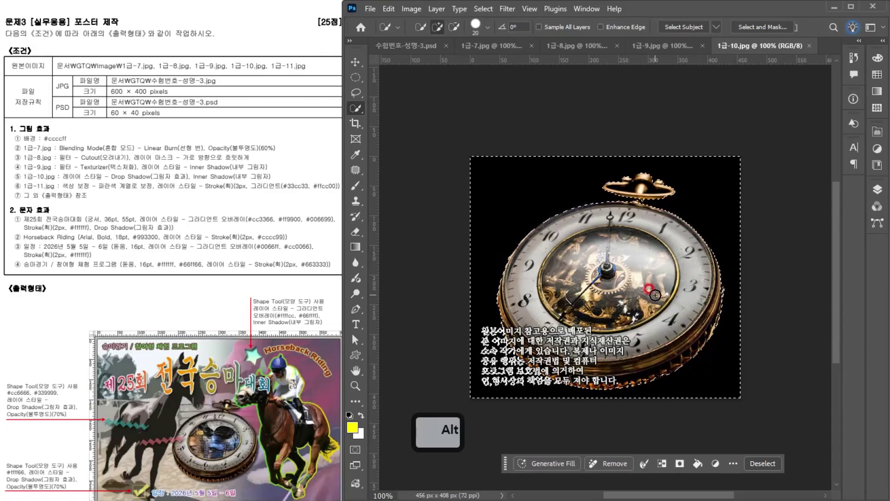
key("ctrl+shift+i")
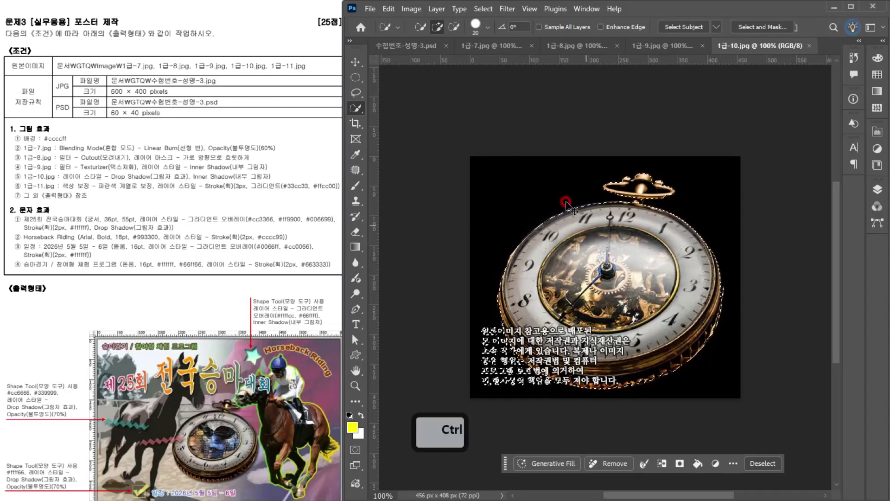
Copy the selected watch into 수험번호-성명-3.psd, scale it to about 48.8% and place it just right of the horse's legs.
key("ctrl+c")
left_click(404, 49)
key("ctrl+v")
key("ctrl+t")
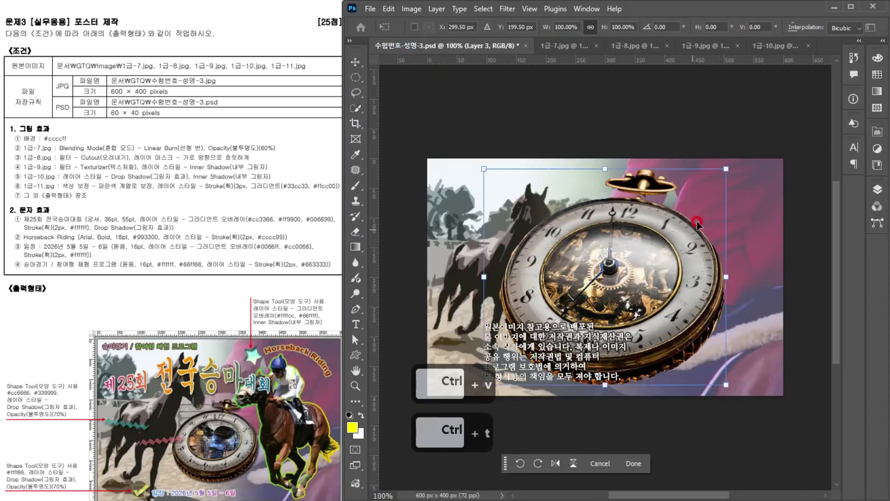
left_click_drag(723, 170, 603, 276)
left_click_drag(555, 348, 585, 313)
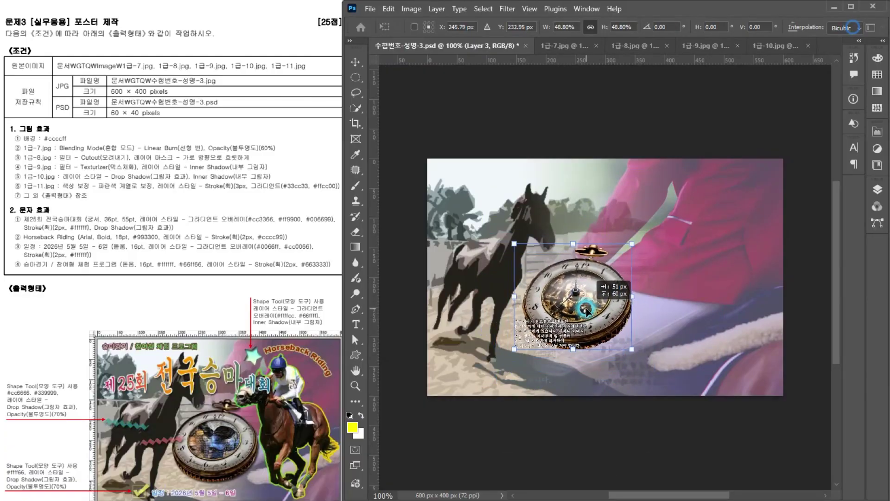
key("Return")
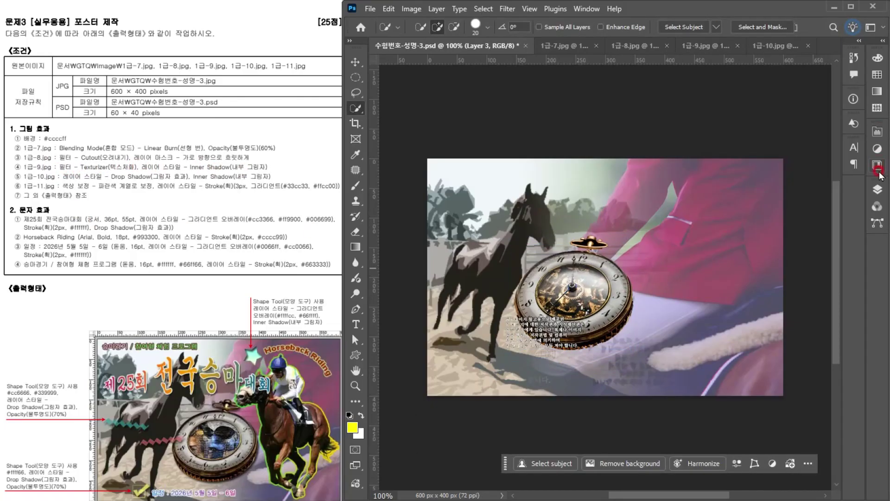
Add Drop Shadow and Inner Shadow layer styles to the watch layer.
left_click(877, 190)
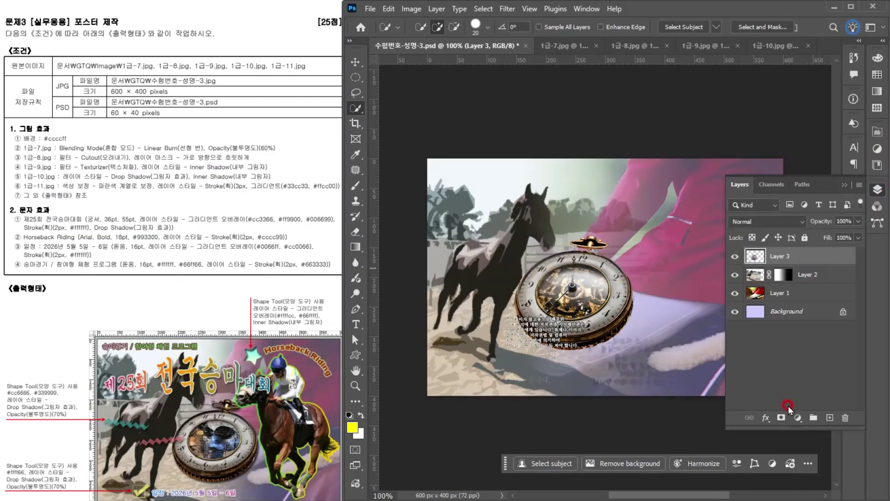
left_click(766, 418)
left_click(788, 500)
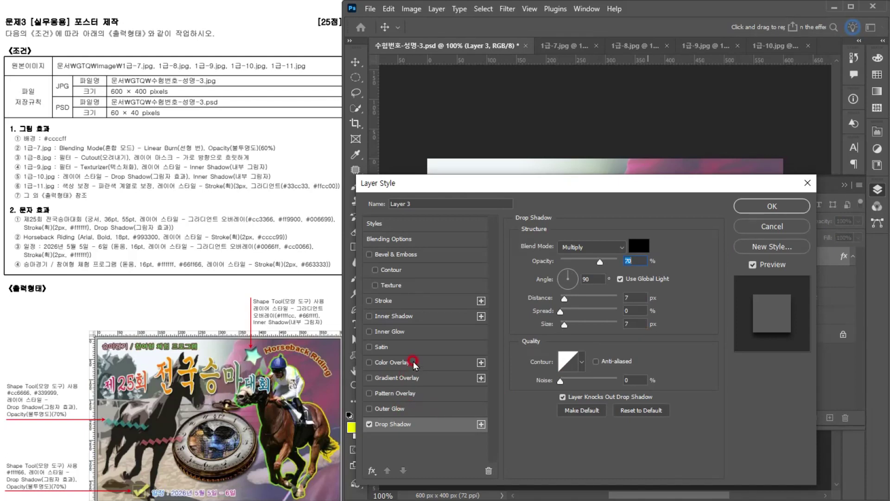
left_click(419, 320)
left_click(771, 206)
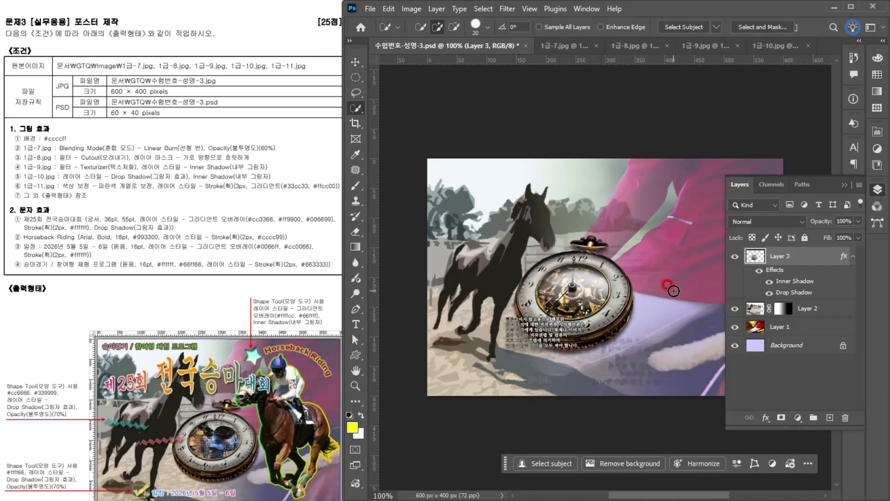
Select the watch's inner dial with the Quick Selection tool.
scroll(559, 287, "up", 3)
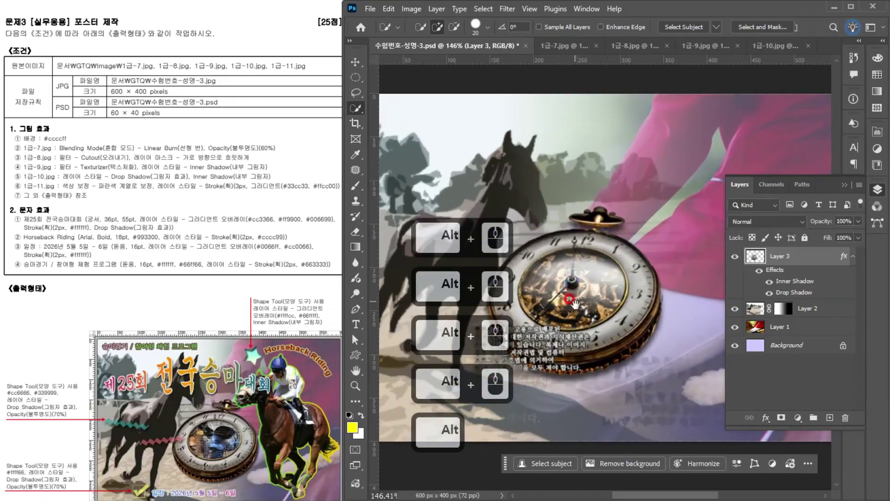
mouse_move(559, 275)
left_mouse_down()
mouse_move(561, 244)
mouse_move(572, 242)
mouse_move(576, 257)
mouse_move(534, 287)
mouse_move(551, 292)
left_mouse_up()
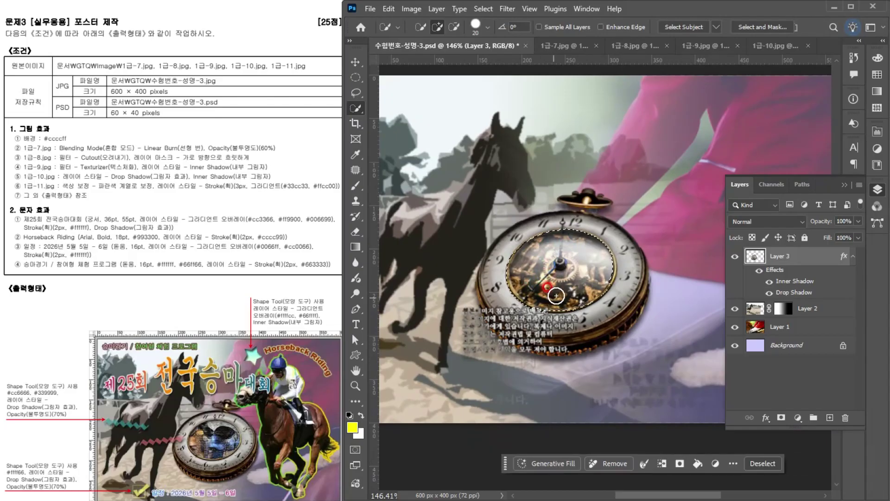
Copy the whole 1급-9.jpg image and paste it into the watch dial selection in 수험번호-성명-3.psd with Paste Into.
left_click(706, 47)
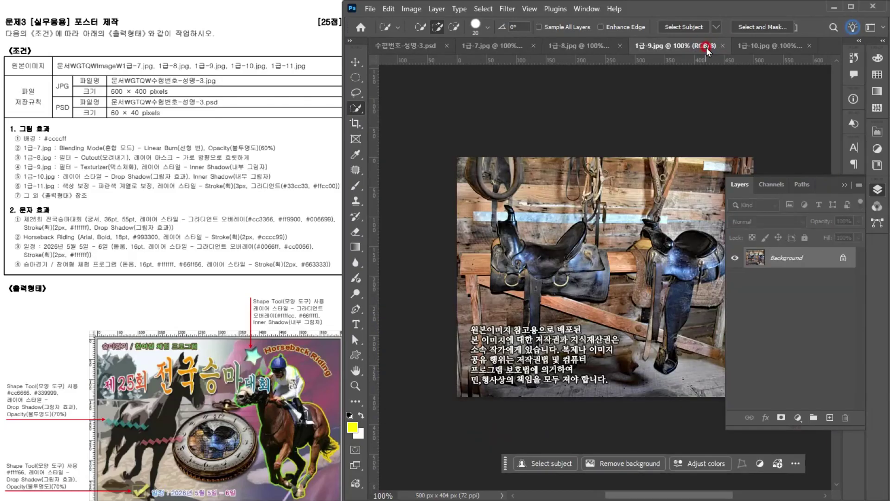
key("ctrl+a")
key("ctrl+c")
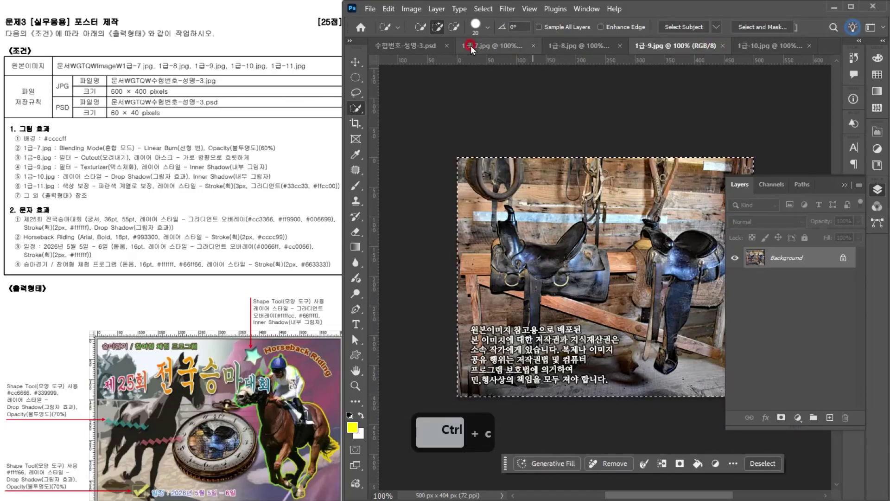
left_click(399, 46)
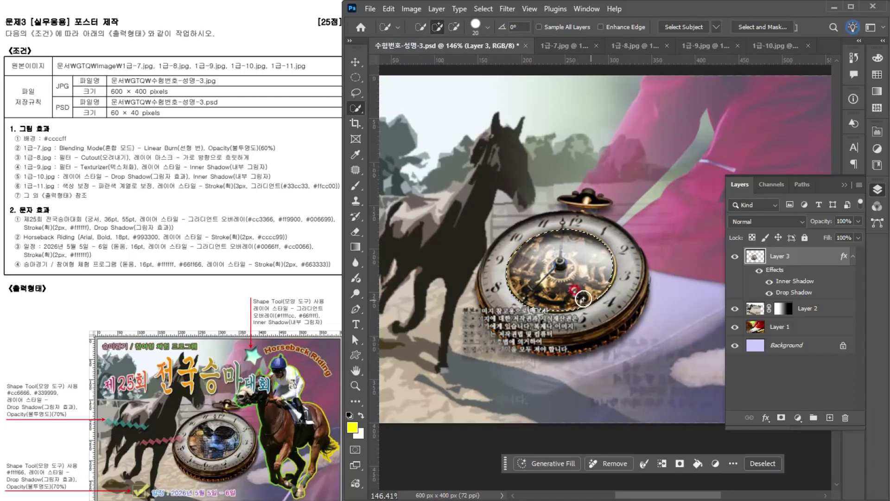
left_click(388, 9)
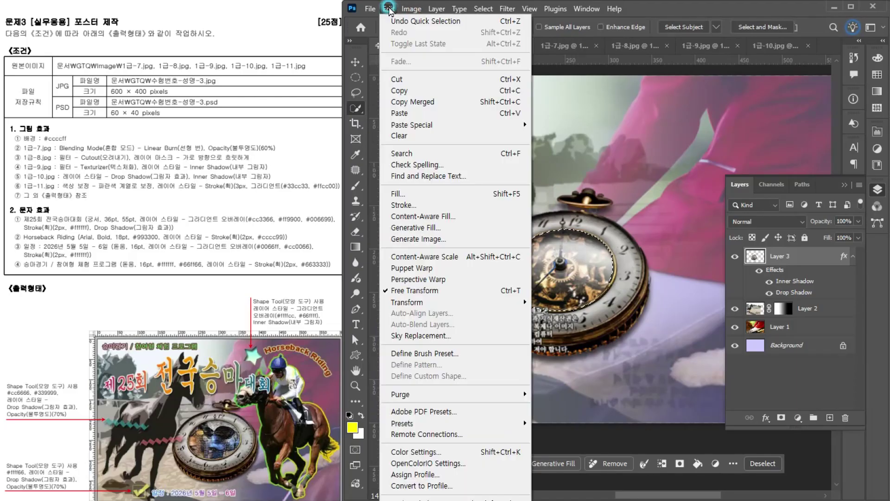
mouse_move(490, 126)
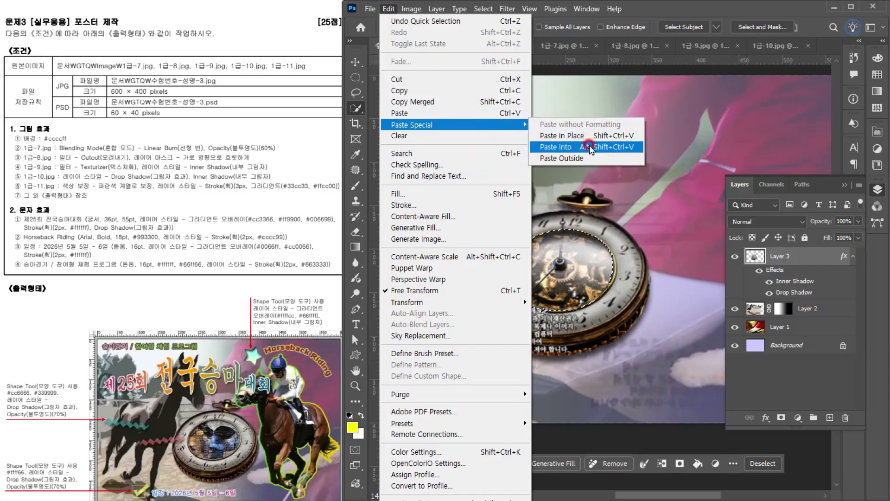
left_click(618, 153)
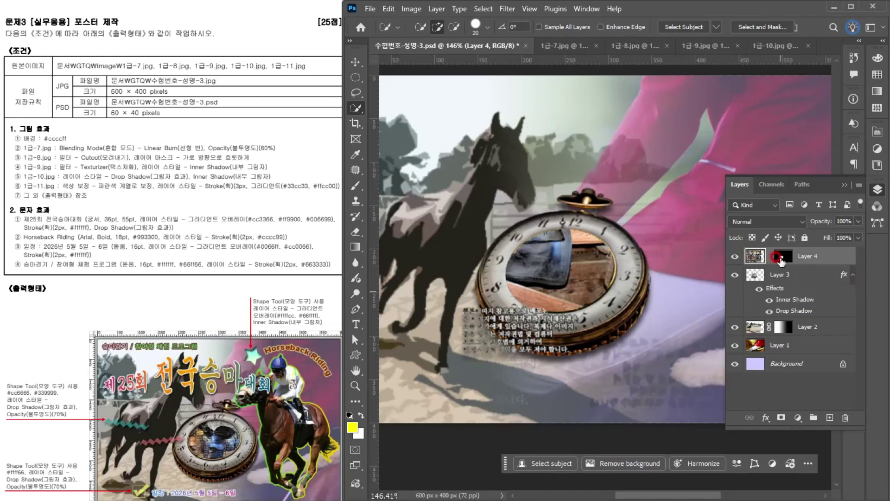
Scale the pasted saddle image to about 49.2% and position it so the left saddle fills the watch dial.
key("ctrl+t")
left_click_drag(781, 76, 550, 237)
mouse_move(531, 274)
left_mouse_down()
mouse_move(585, 257)
mouse_move(584, 226)
mouse_move(577, 226)
mouse_move(570, 230)
mouse_move(690, 223)
mouse_move(667, 233)
left_mouse_up()
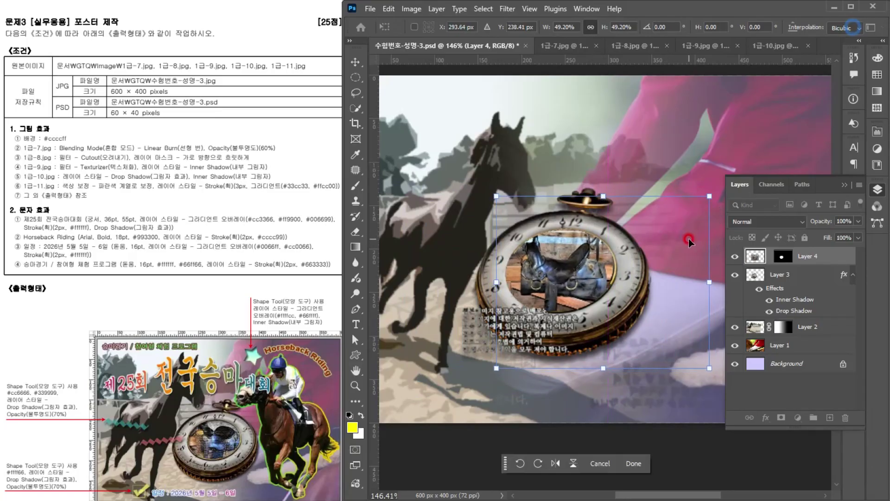
key("Return")
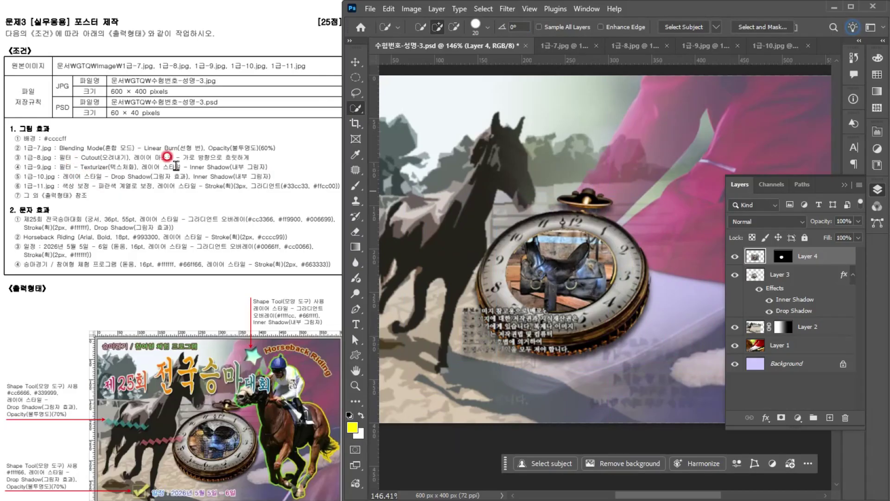
Apply the Texturizer filter with Canvas texture, 100% scaling and relief 4 to the saddle layer.
left_click(509, 9)
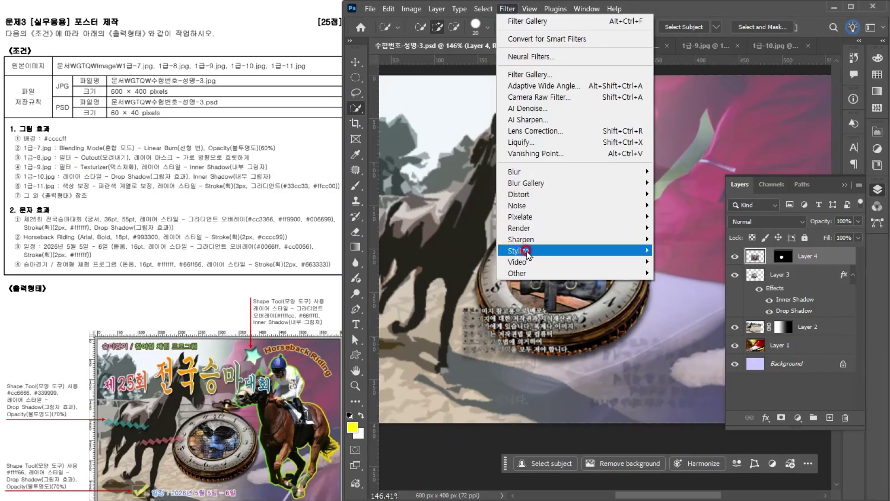
left_click(578, 74)
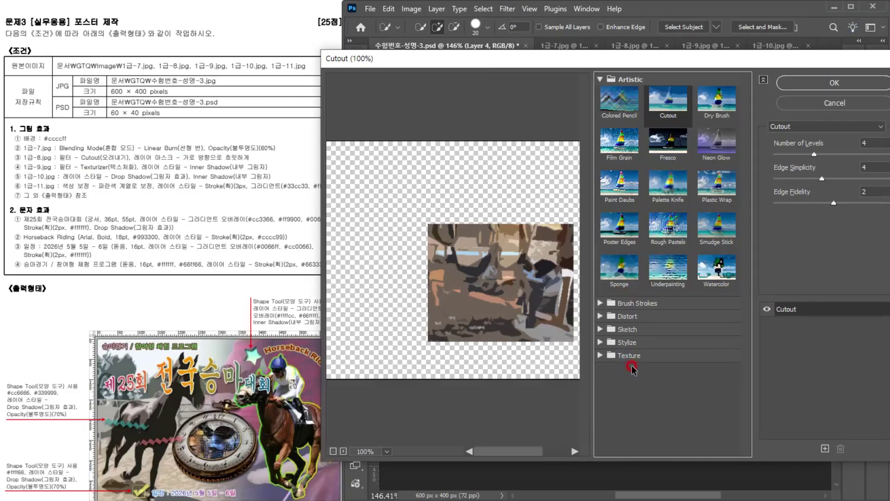
left_click(626, 355)
left_click(716, 417)
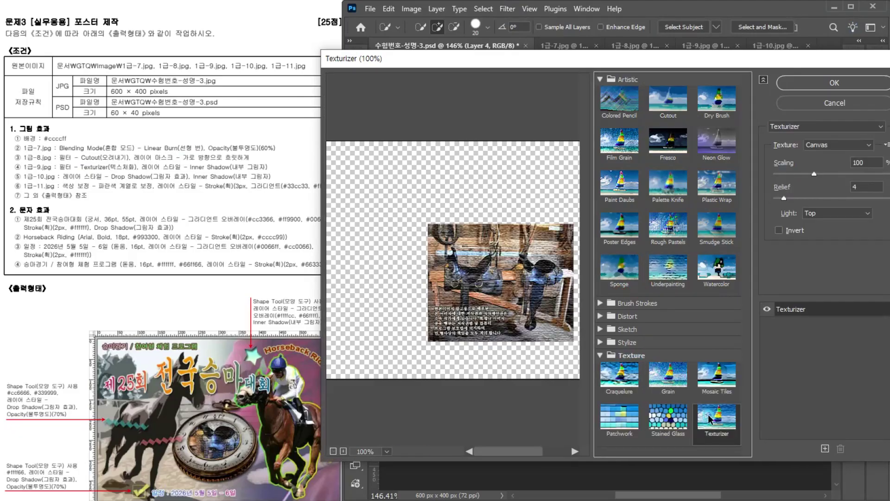
left_click(799, 82)
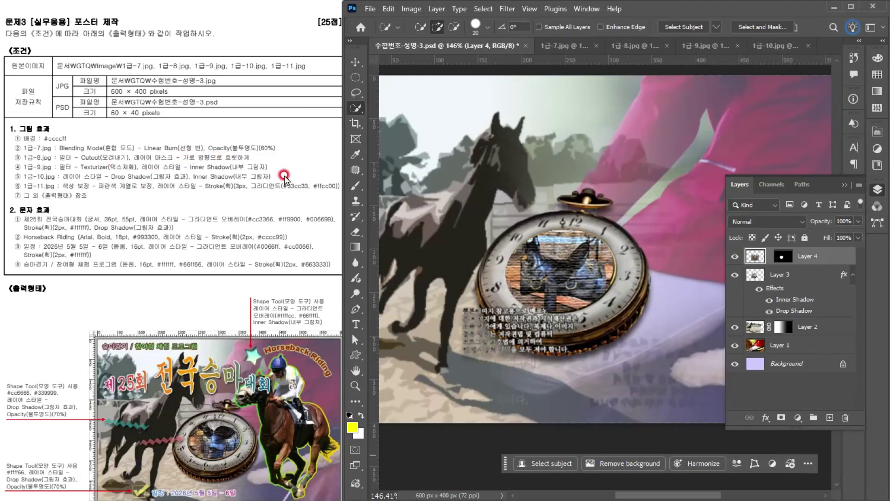
Copy the Inner Shadow effect from the watch layer to the saddle layer.
left_click_drag(812, 302, 817, 258)
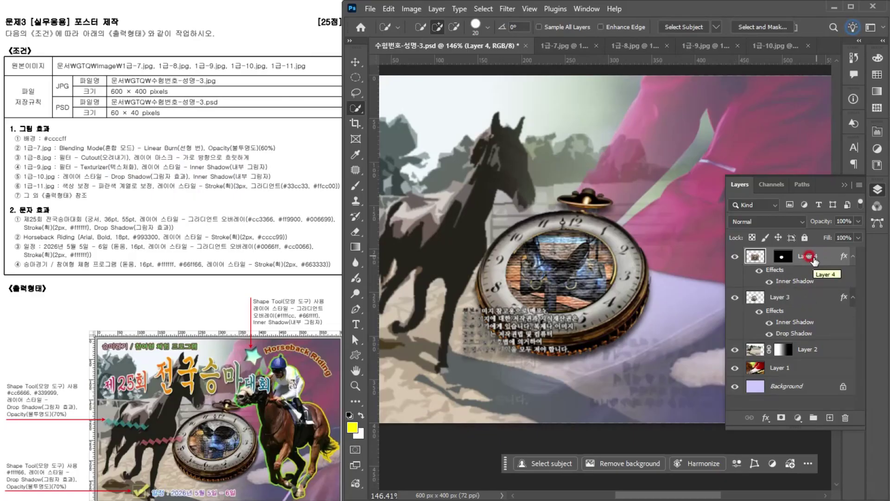
left_click(786, 322)
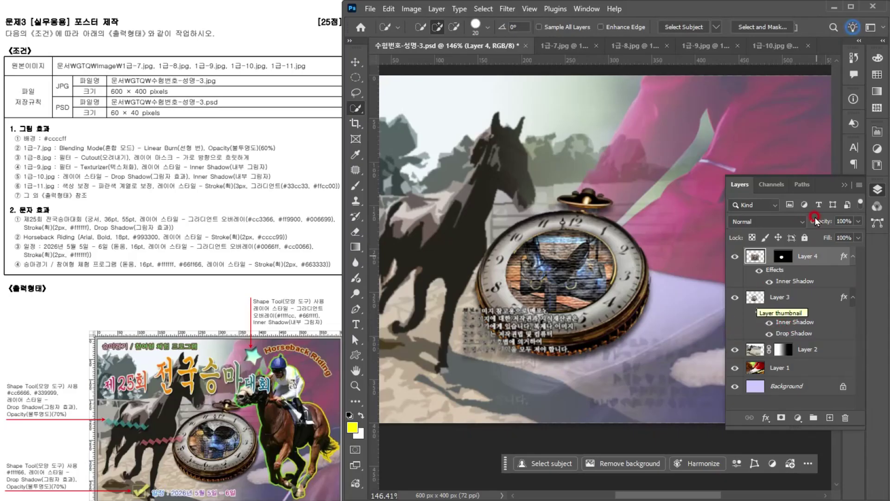
left_click(844, 185)
scroll(574, 295, "down", 11)
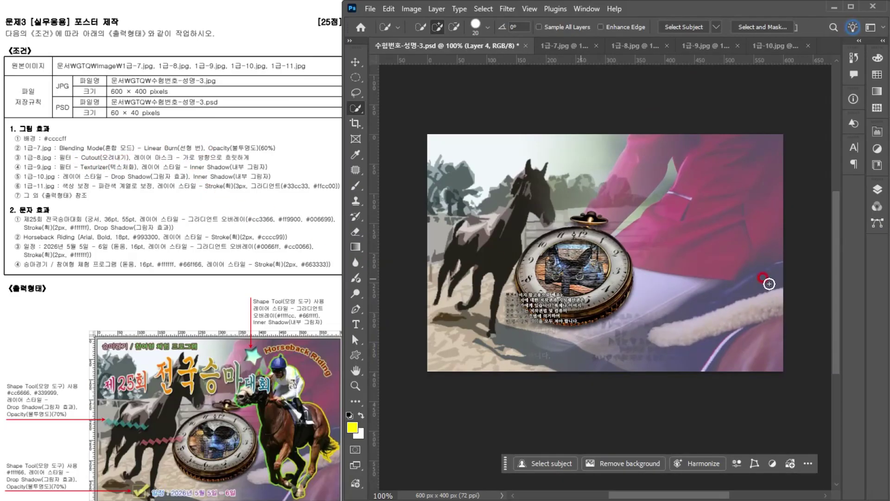
left_click(876, 190)
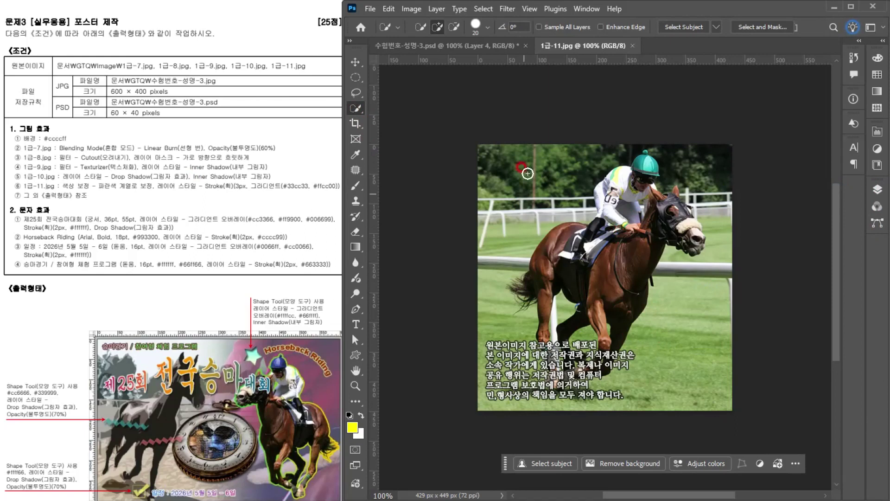
Select the horse and jockey in 1급-11.jpg with Select Subject and copy them into 수험번호-성명-3.psd.
left_click(545, 464)
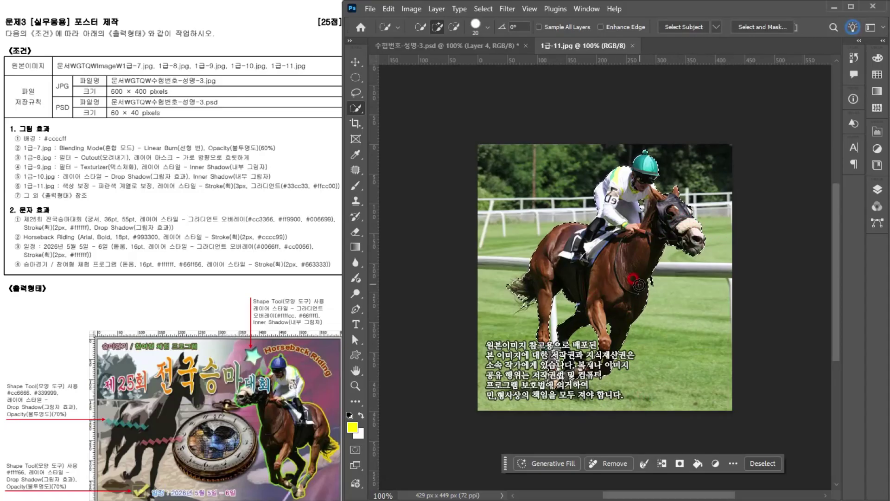
key("ctrl+c")
left_click(410, 46)
key("ctrl+v")
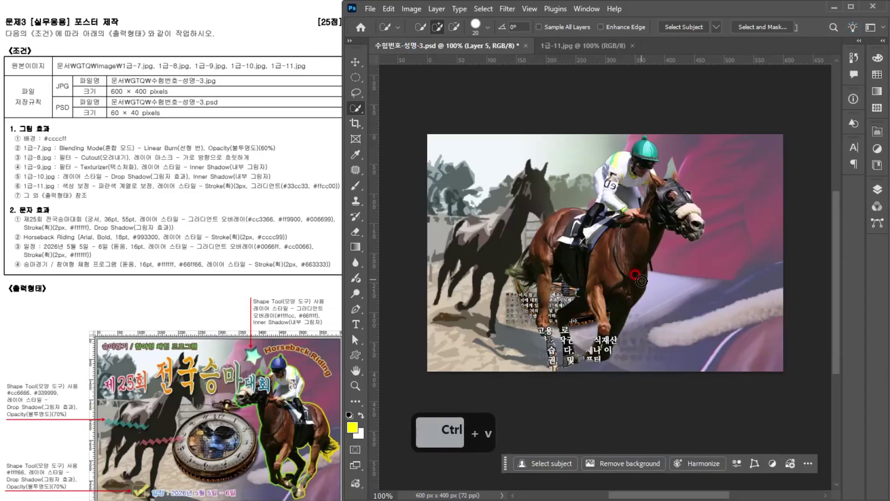
Scale the jockey and horse to about 76.7%, flip them horizontally, rotate about 13° clockwise, and place them right of the watch.
key("ctrl+t")
left_click_drag(703, 135, 663, 184)
left_click_drag(606, 280, 717, 260)
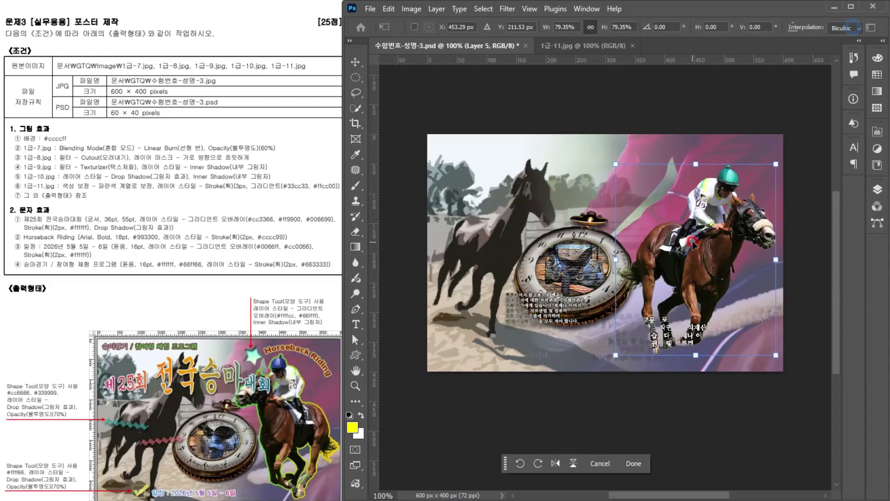
left_click(559, 463)
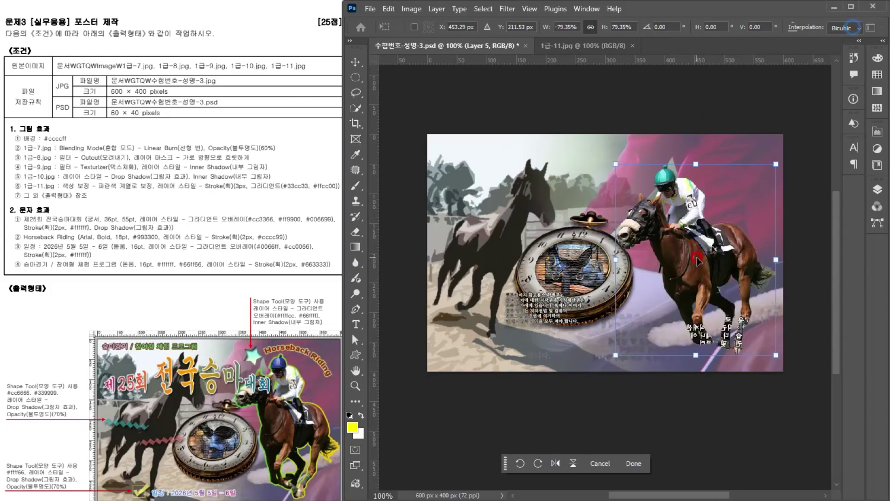
left_click_drag(786, 156, 790, 177)
left_click_drag(722, 217, 713, 211)
left_click_drag(784, 180, 786, 192)
left_click_drag(701, 261, 697, 264)
key("Return")
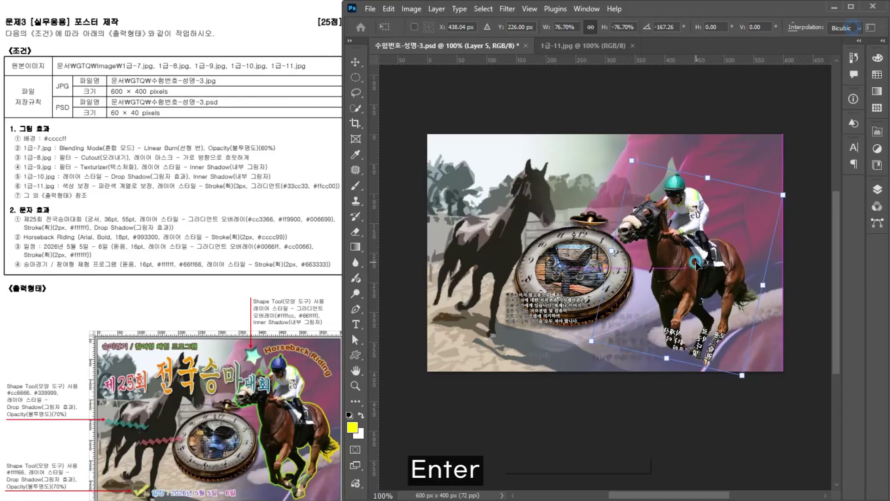
Select the jockey's green helmet with the Quick Selection tool.
key("w")
left_click(67, 169)
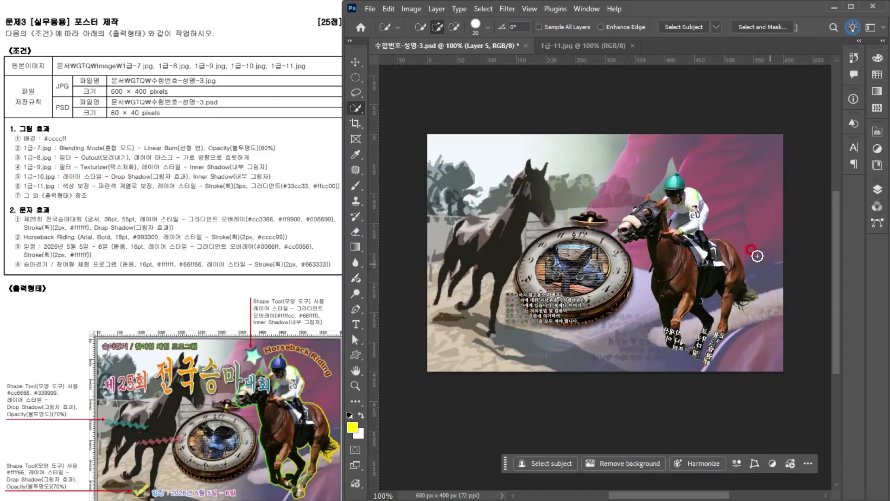
scroll(676, 178, "up", 6, "alt")
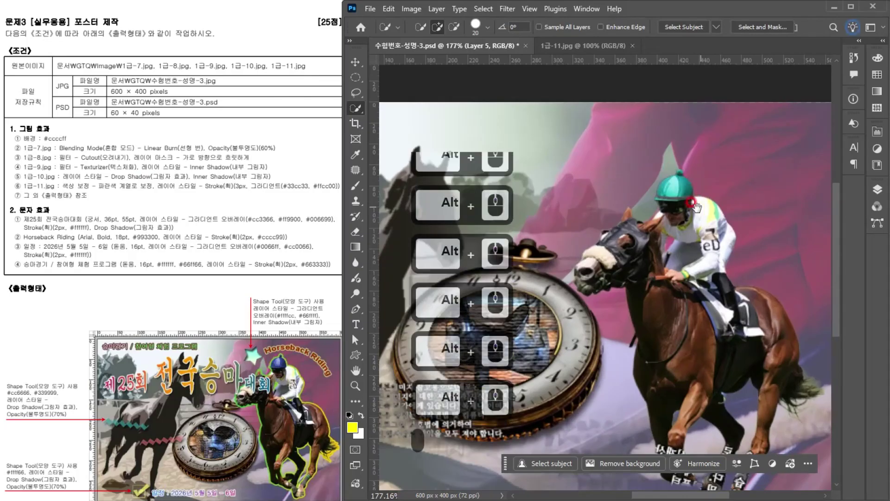
left_click_drag(687, 208, 658, 216)
left_click(657, 195)
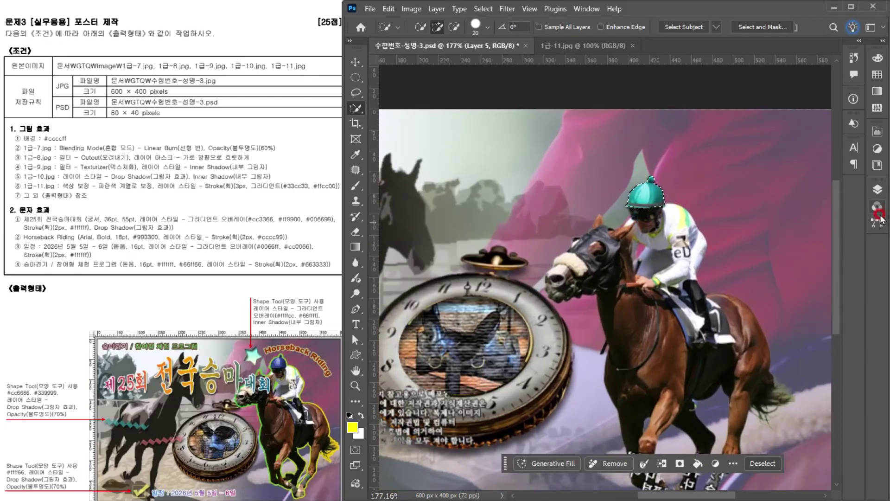
Colorize the selected helmet blue using Hue/Saturation with hue 230 and saturation 54, and deselect it.
key("ctrl+u")
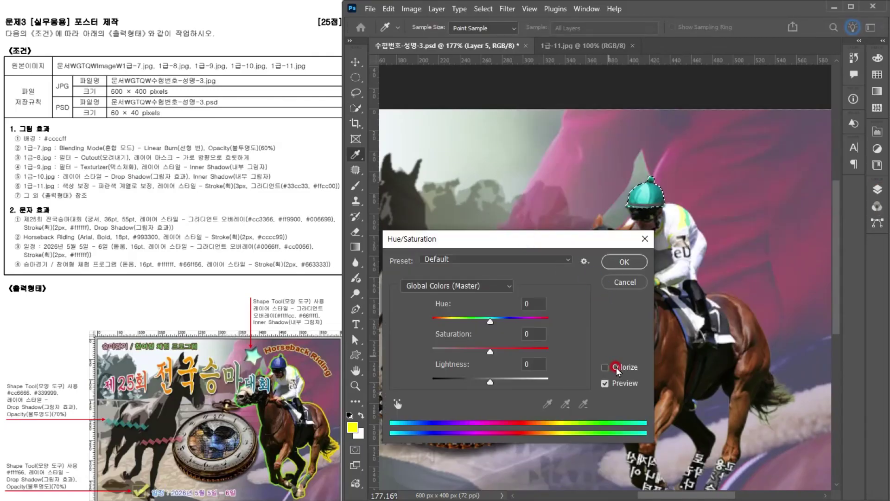
left_click(617, 368)
left_click_drag(451, 320, 506, 320)
left_click_drag(459, 349, 495, 352)
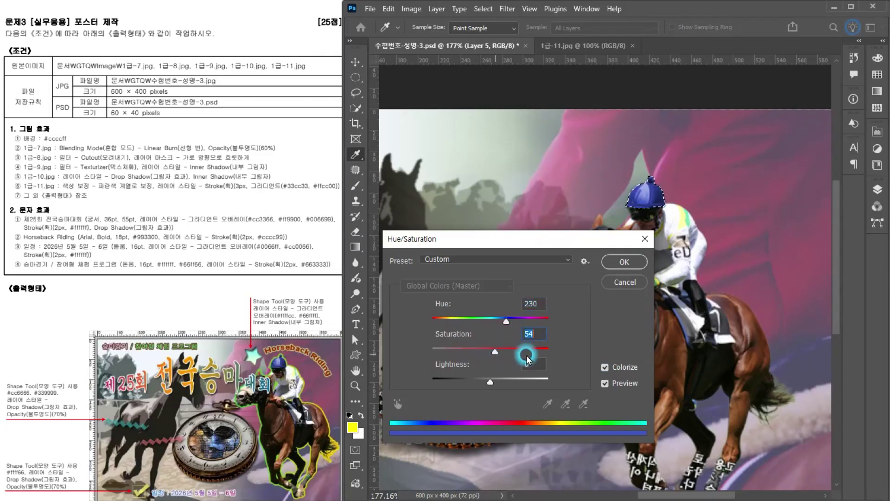
left_click(640, 260)
key("ctrl+d")
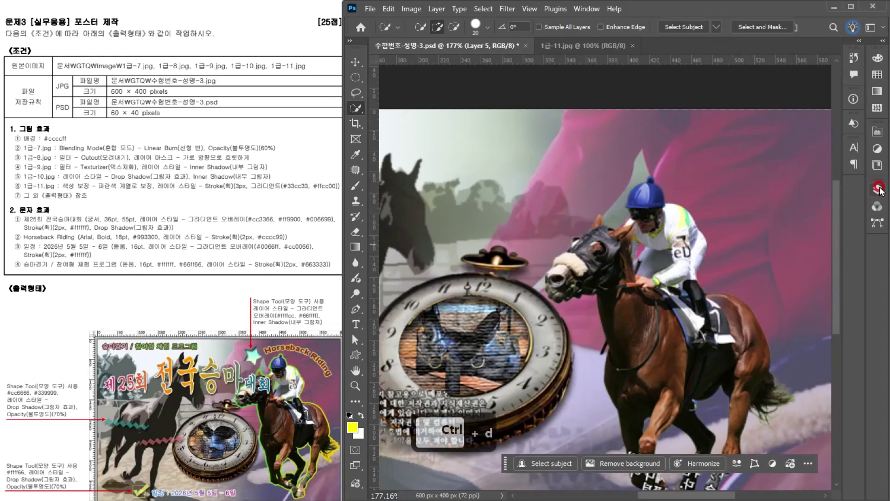
Add a 3 px outside Stroke layer style with a gradient fill to the jockey layer.
left_click(878, 189)
scroll(533, 278, "down", 8)
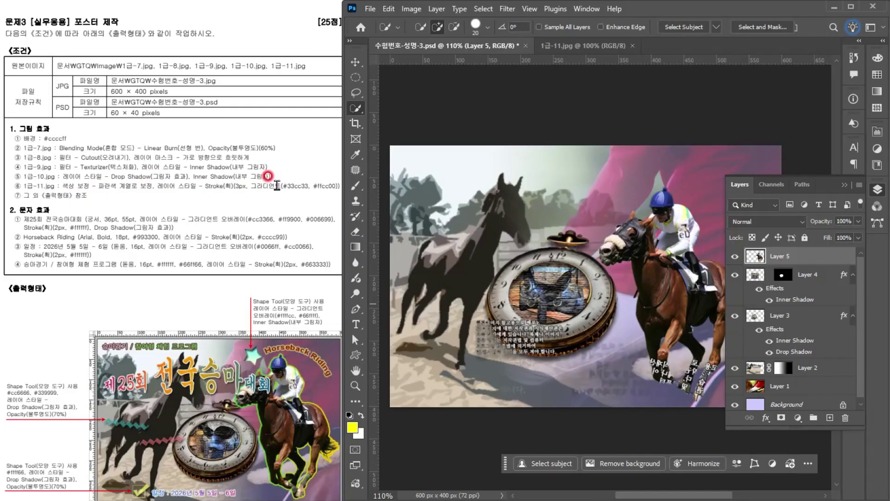
double_click(834, 255)
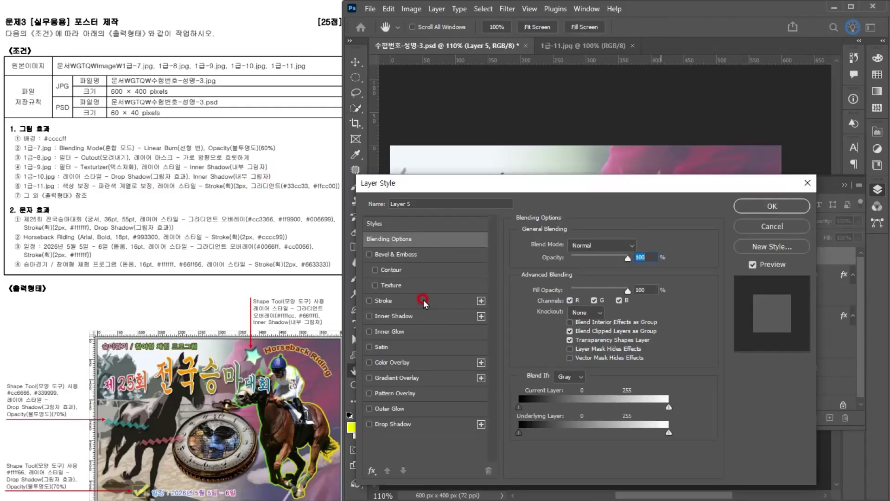
left_click(423, 300)
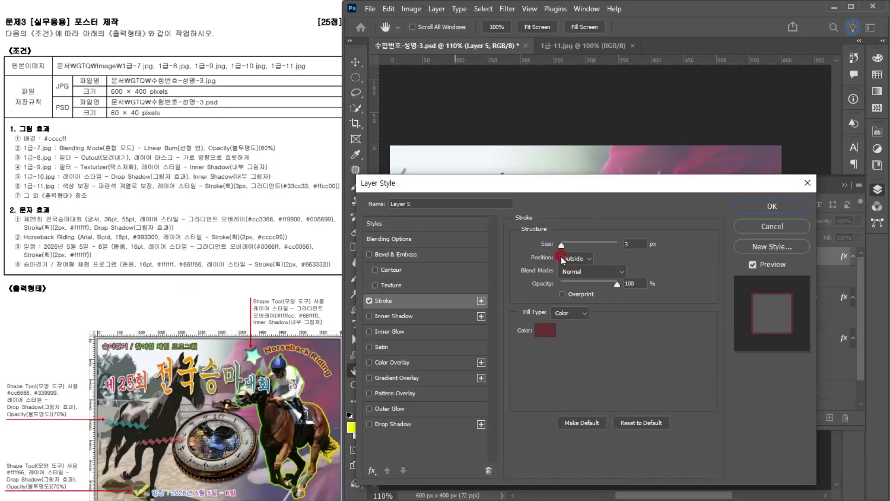
left_click(567, 315)
left_click(565, 332)
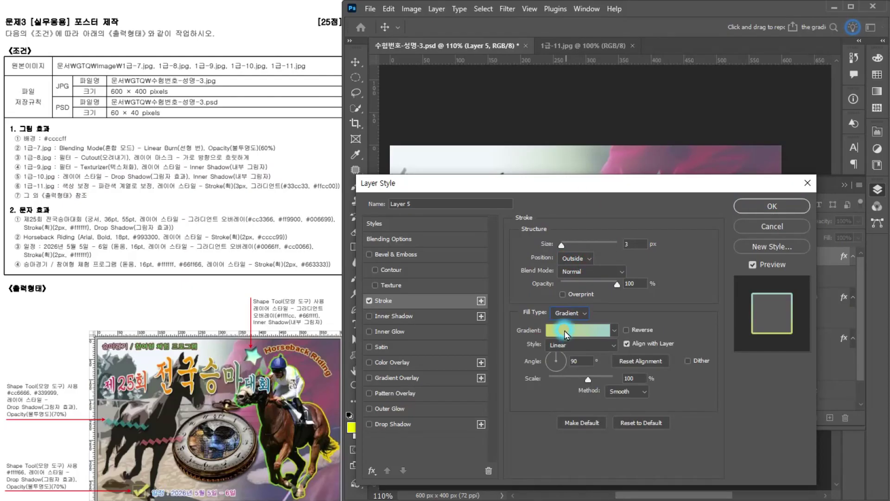
Set the stroke gradient's start colour to #33cc33 and its end colour to #ffcc00.
left_click(568, 333)
double_click(455, 294)
type("c")
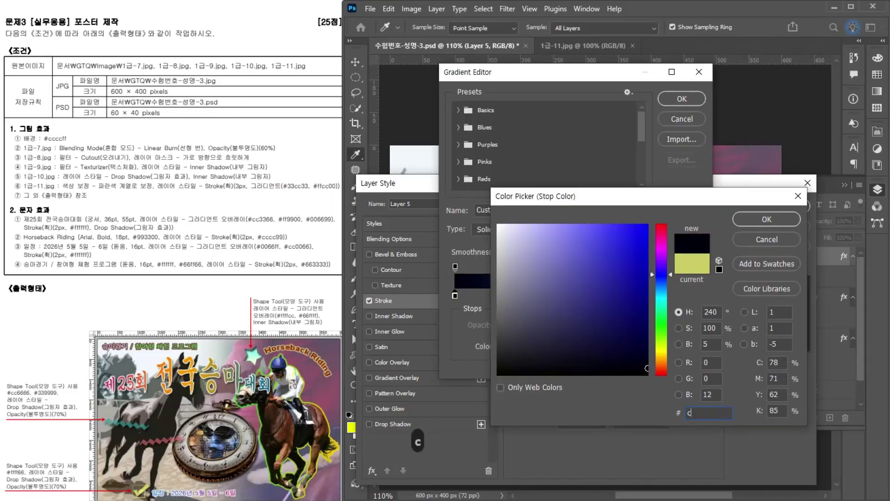
key("BackSpace")
type("33cc33")
key("Return")
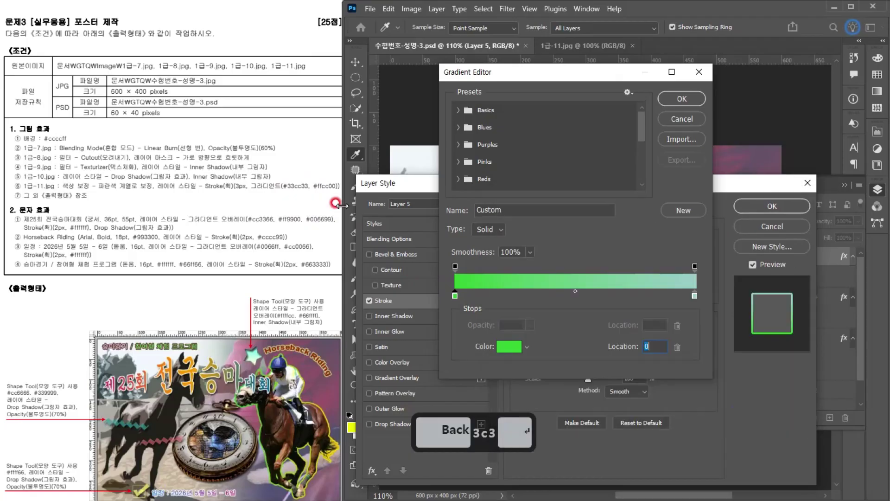
double_click(694, 295)
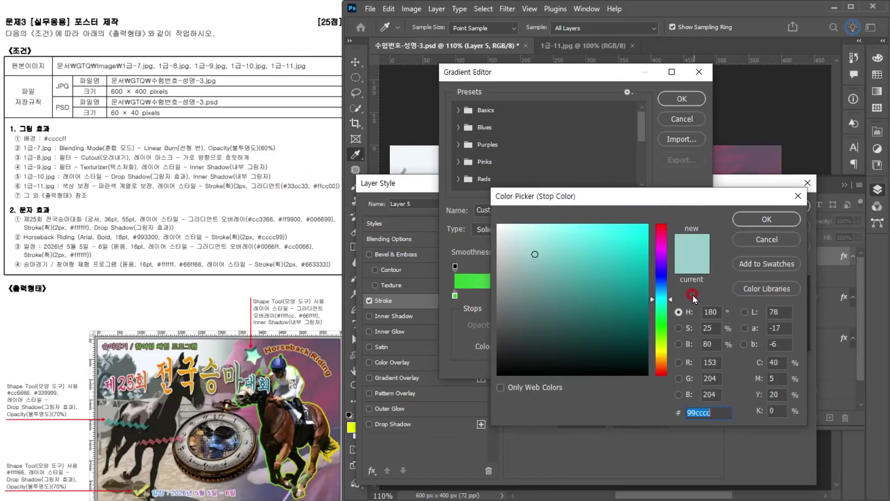
type("fc0")
key("Return")
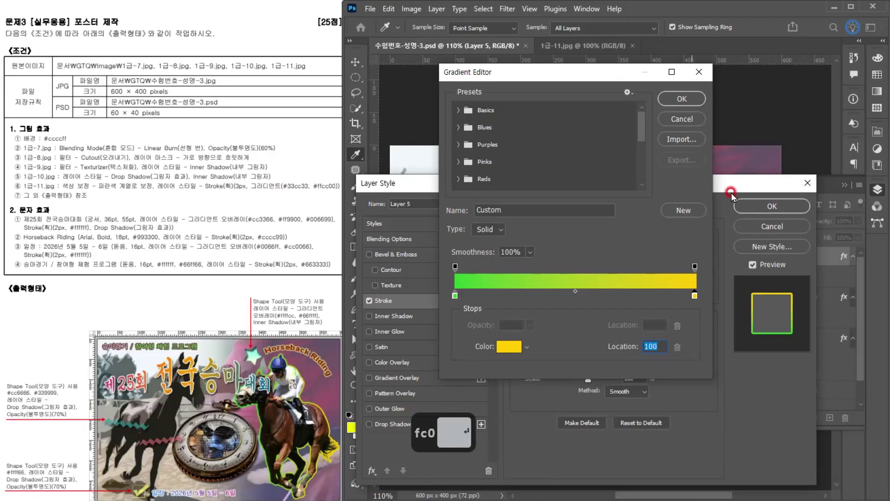
Set the jockey layer's stroke gradient angle to 0° and apply the layer style.
left_click(681, 98)
left_click_drag(562, 192, 574, 380)
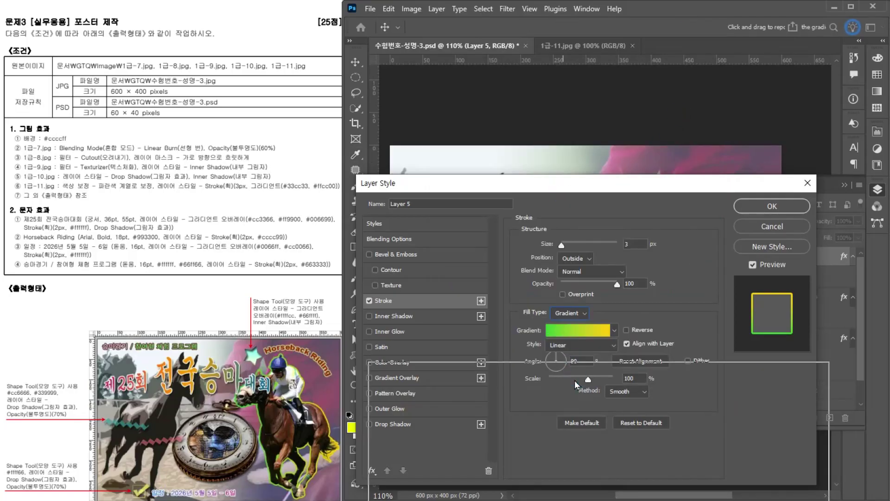
left_click_drag(574, 339, 574, 339)
left_click_drag(628, 338, 632, 160)
left_click(635, 333)
type("0")
left_click_drag(687, 153, 732, 115)
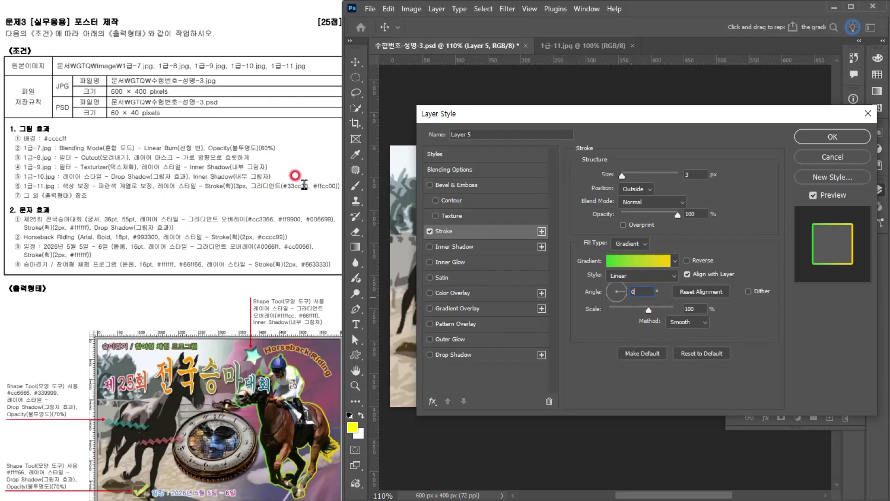
left_click(852, 141)
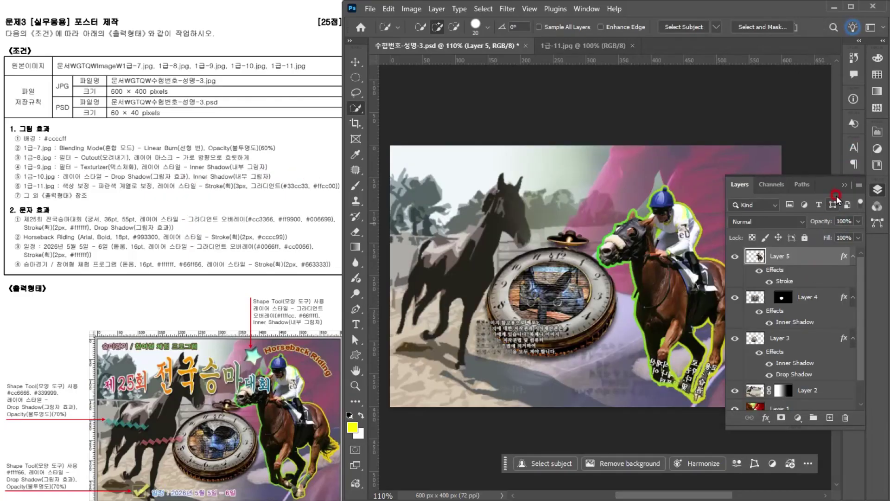
left_click(847, 188)
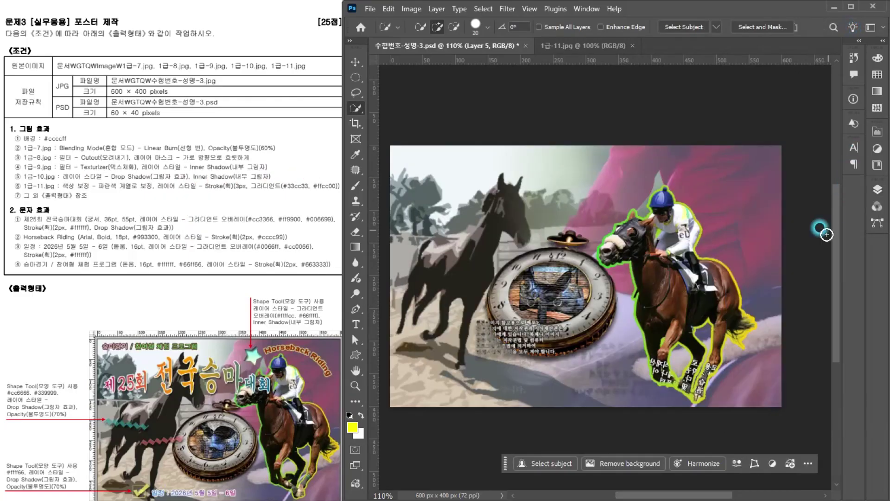
Draw a solid five-point star custom shape about 52 × 49 px above and left of the jockey's helmet.
left_click(41, 189)
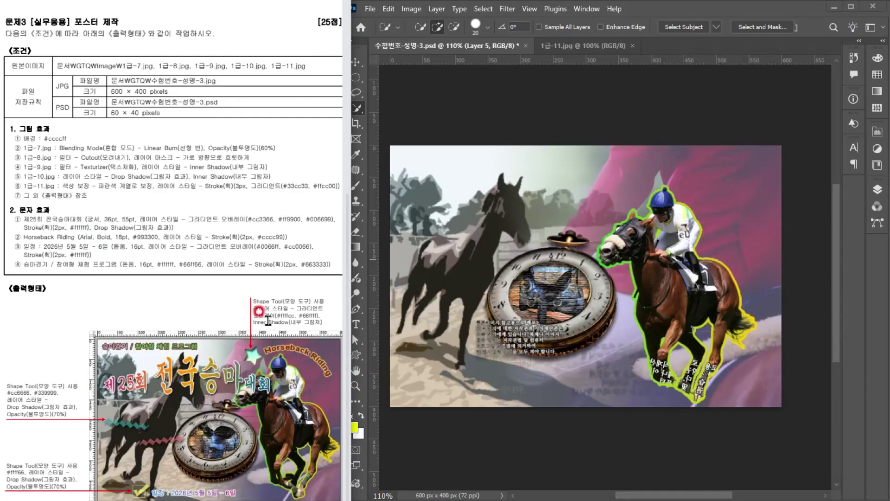
left_click(357, 358)
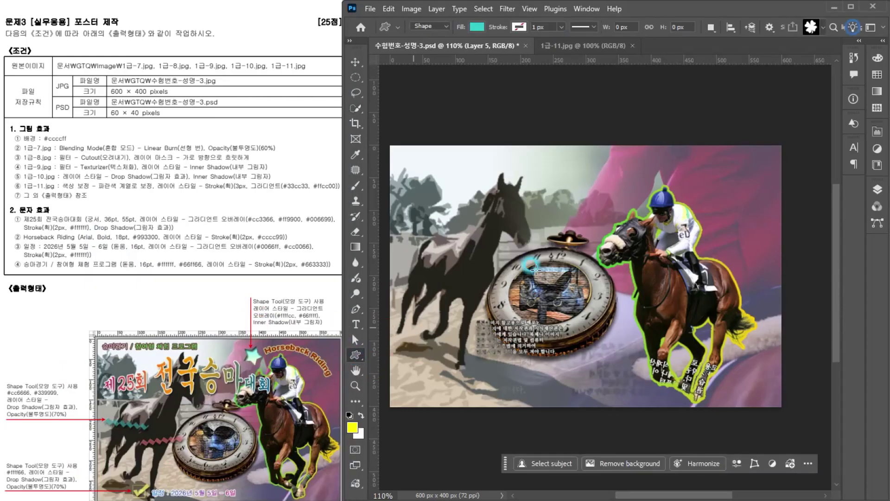
left_click(803, 29)
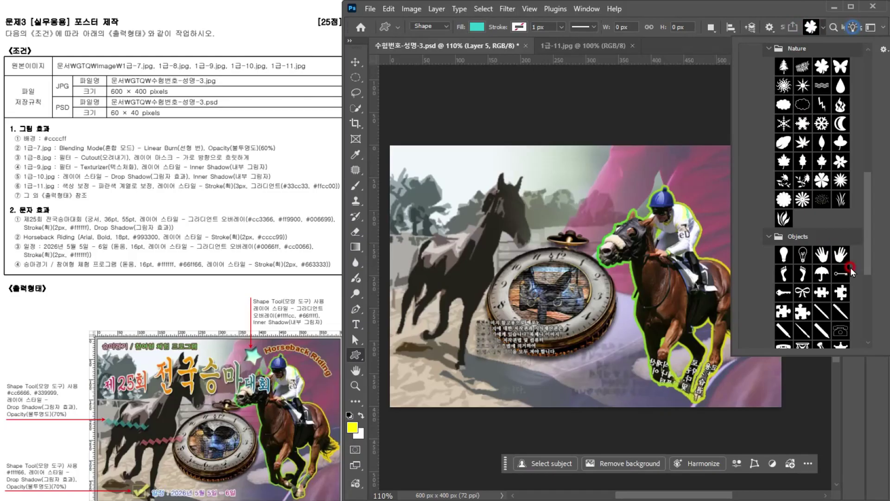
scroll(855, 271, "down", 5)
left_click(771, 271)
scroll(802, 261, "down", 7)
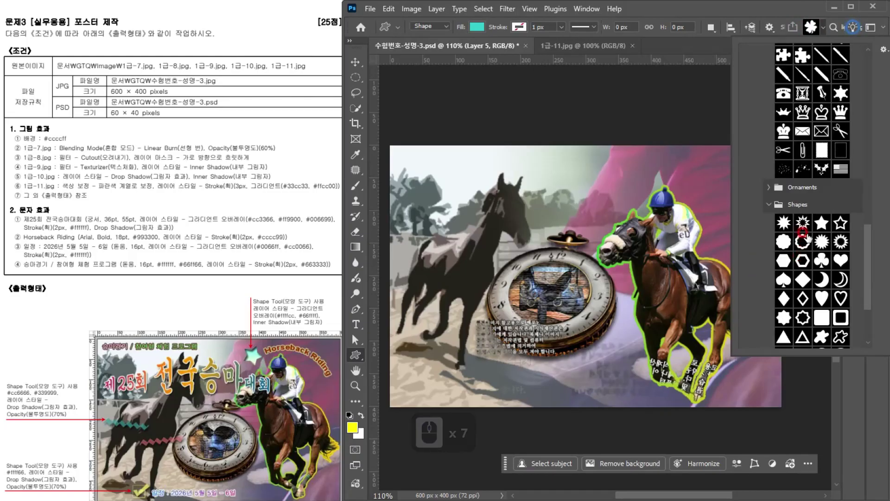
double_click(820, 223)
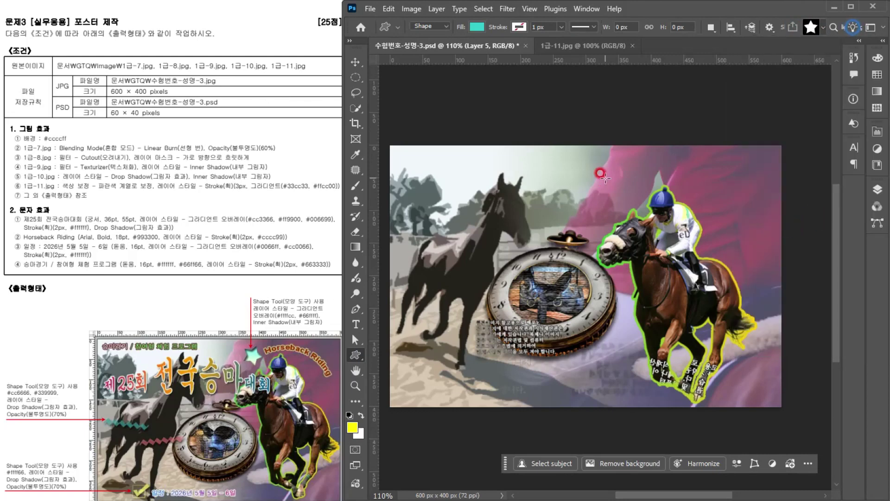
left_click_drag(606, 162, 640, 194)
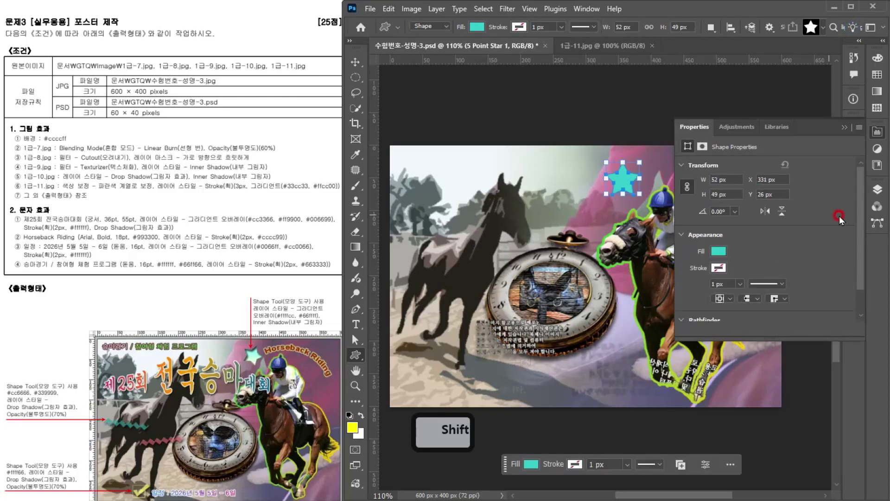
Keep the drawing mode as Shape and rotate the star about 28° counter-clockwise.
left_click(877, 190)
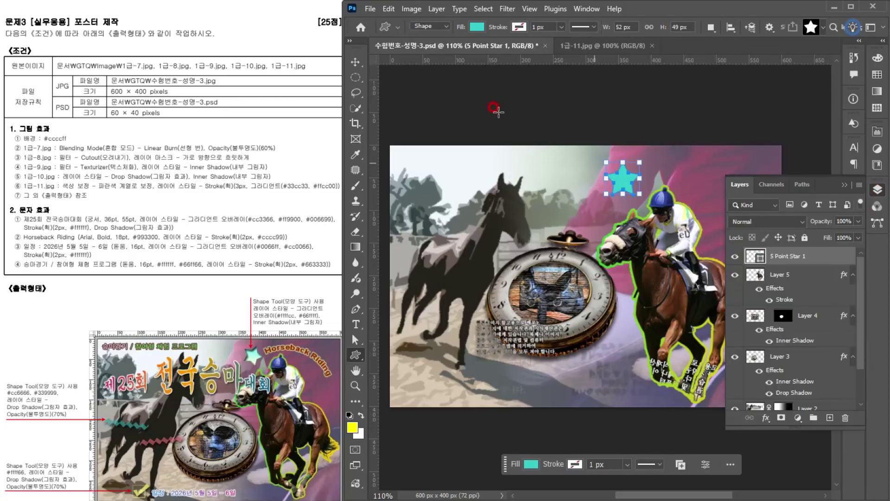
left_click(425, 27)
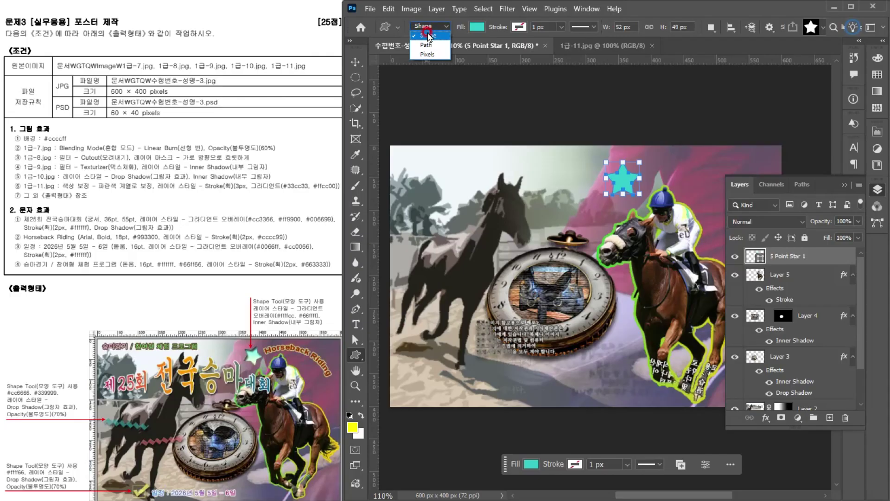
left_click(429, 34)
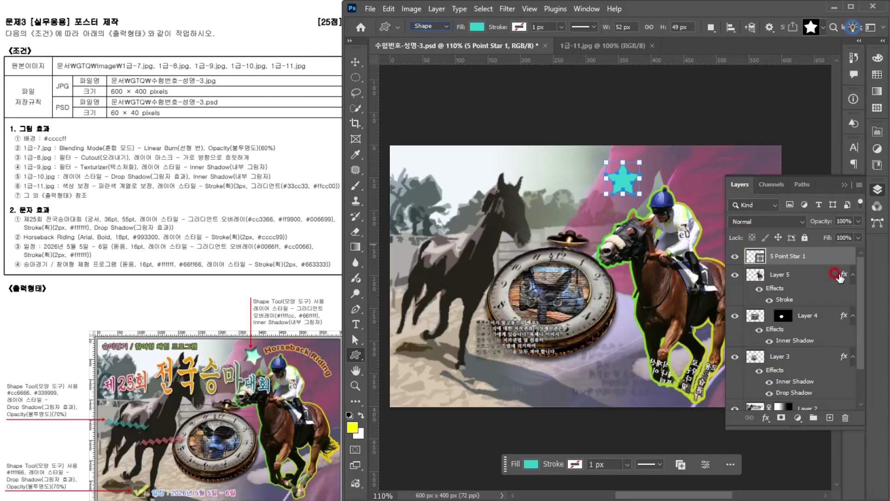
left_click_drag(646, 155, 629, 154)
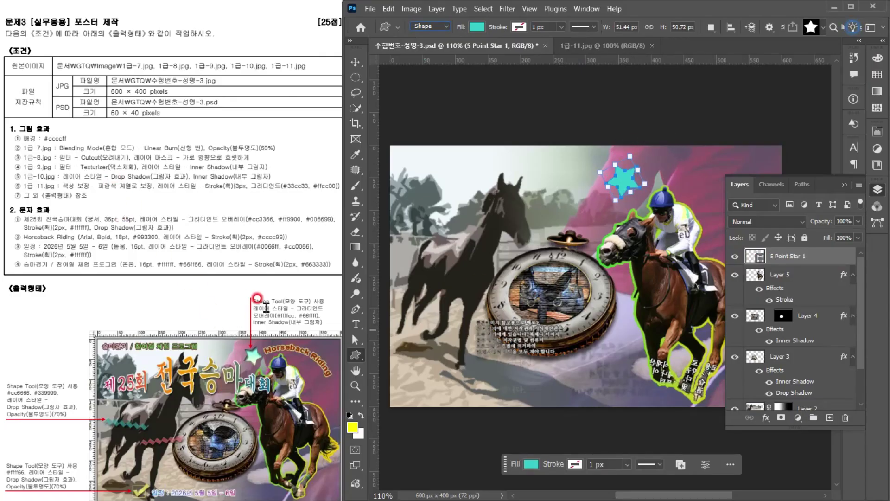
Add a Gradient Overlay layer style to the star running from #ffffcc to #66ffff.
double_click(829, 257)
left_click(471, 311)
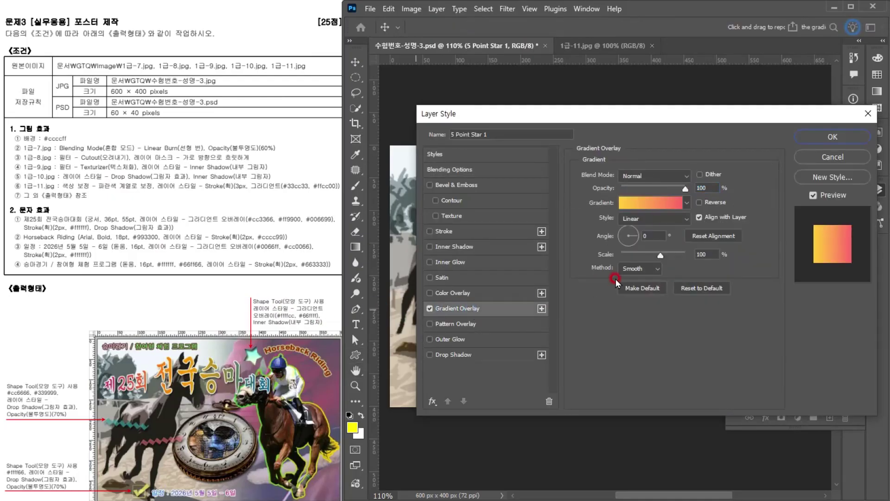
left_click(647, 204)
double_click(455, 295)
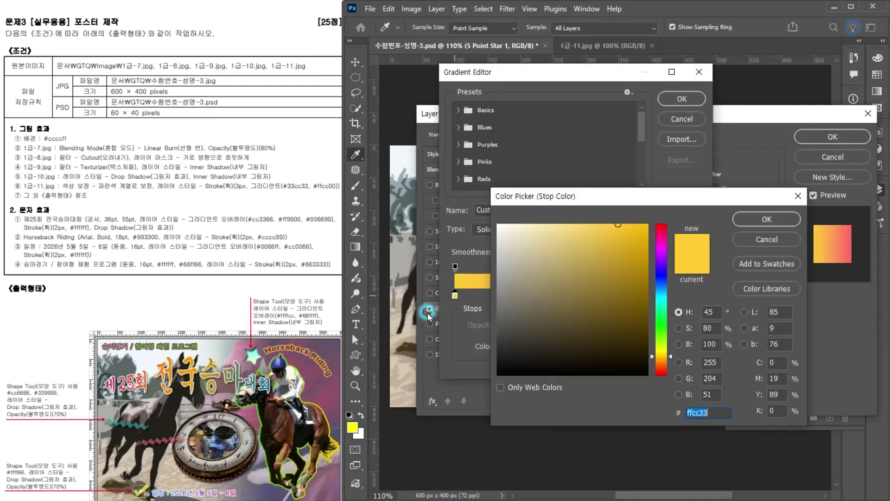
type("ffc")
key("Return")
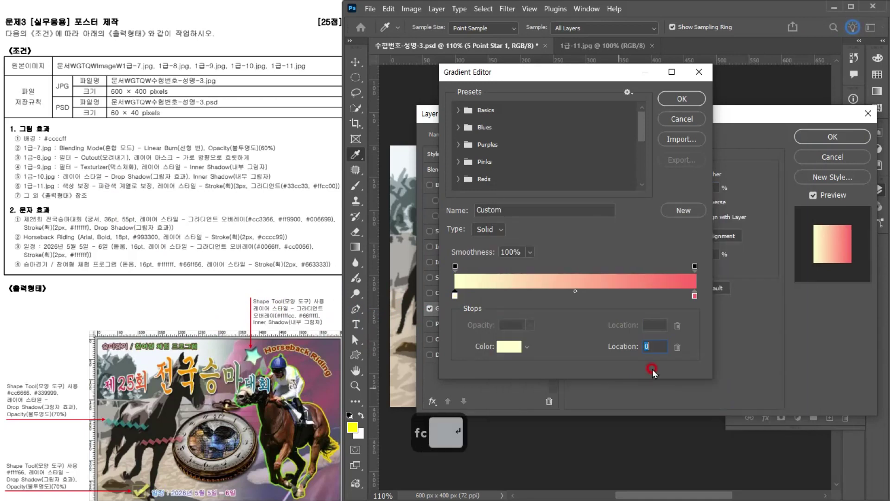
double_click(695, 295)
type("6ff")
key("Return")
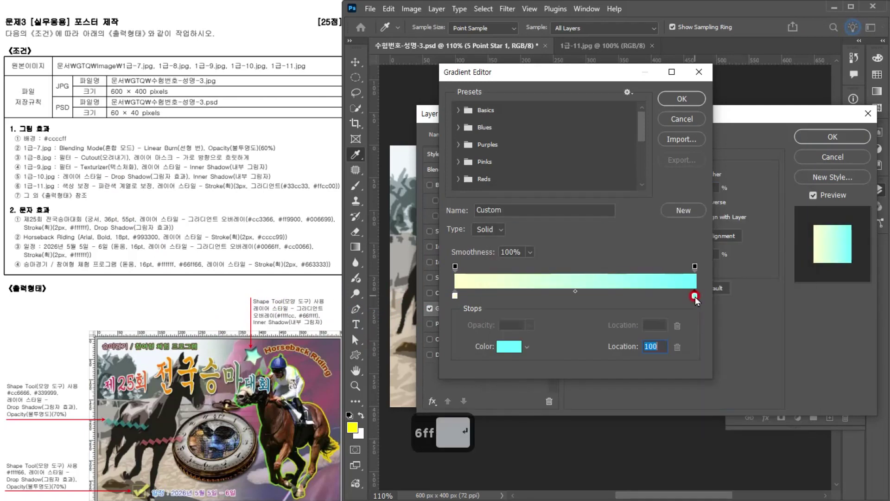
left_click(680, 98)
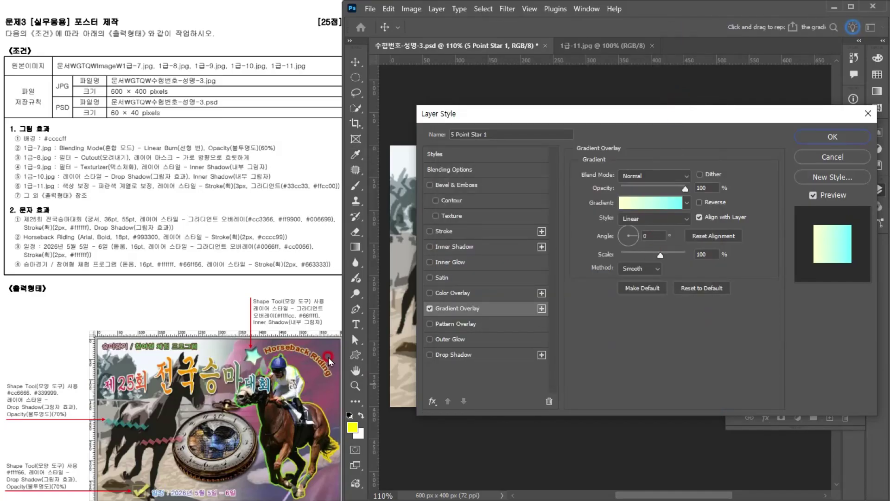
Set the star's gradient overlay angle to 90° and add an Inner Shadow to its layer style.
left_click_drag(494, 119, 507, 199)
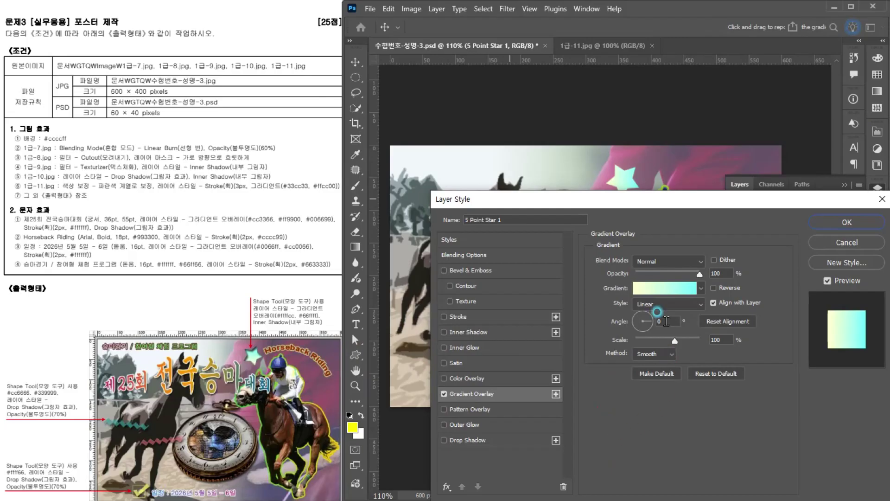
type("90")
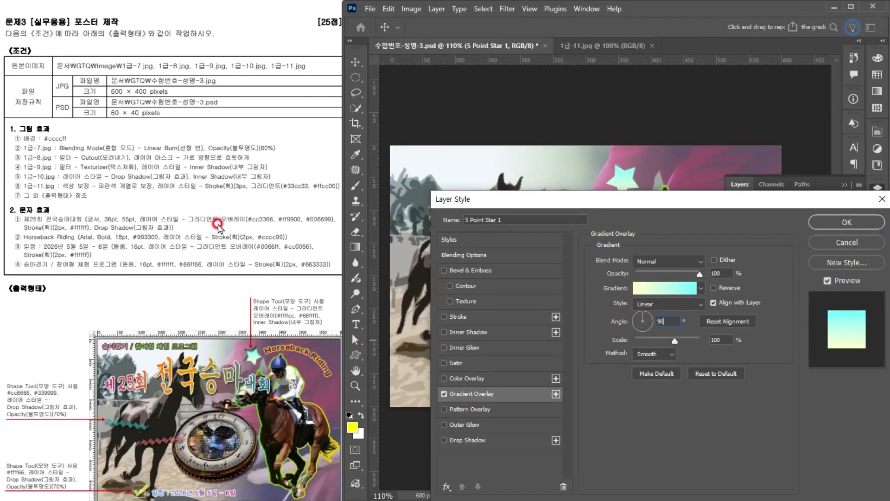
left_click(499, 332)
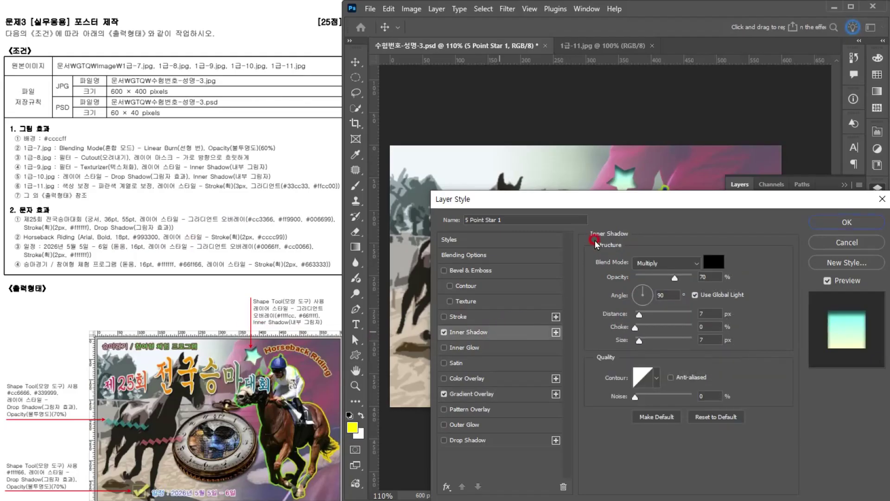
left_click(819, 225)
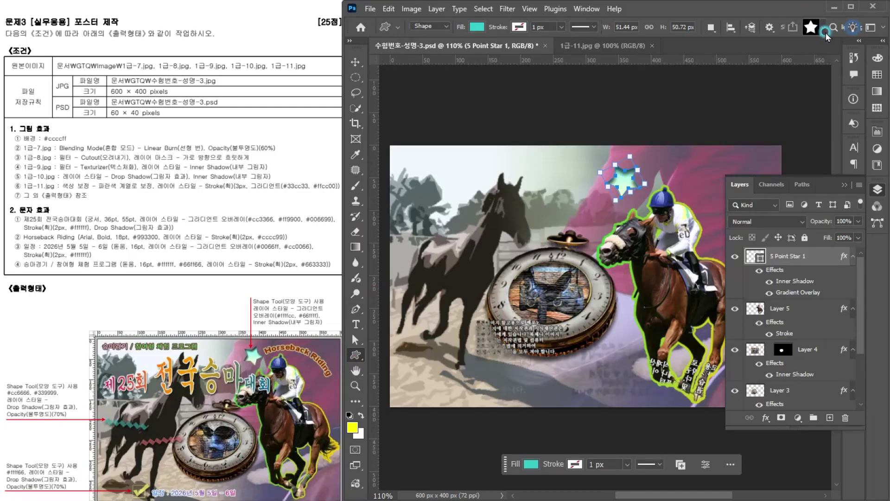
Draw a zigzag ornament custom shape about 105 × 16 px across the dark horse's body.
left_click(806, 28)
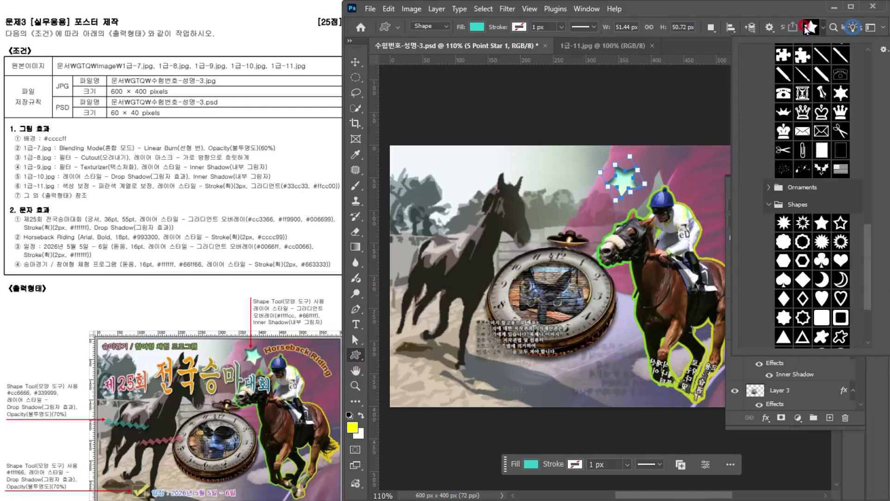
scroll(865, 308, "down", 1)
left_click(768, 177)
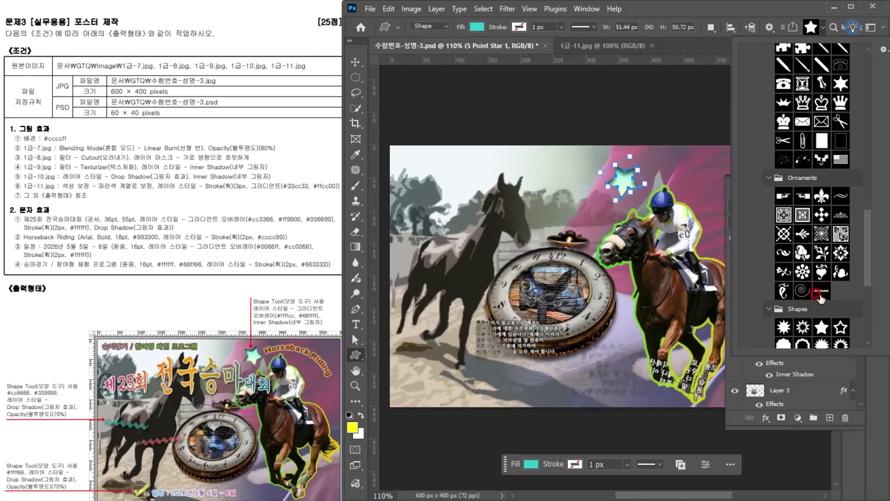
double_click(820, 296)
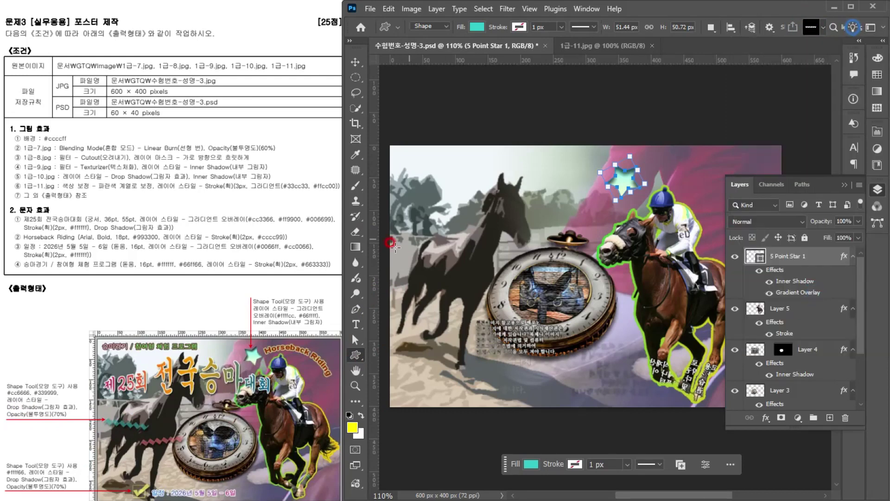
mouse_move(401, 267)
left_mouse_down()
mouse_move(496, 286)
mouse_move(477, 333)
mouse_move(476, 278)
mouse_move(461, 274)
mouse_move(468, 277)
left_mouse_up()
key("shift")
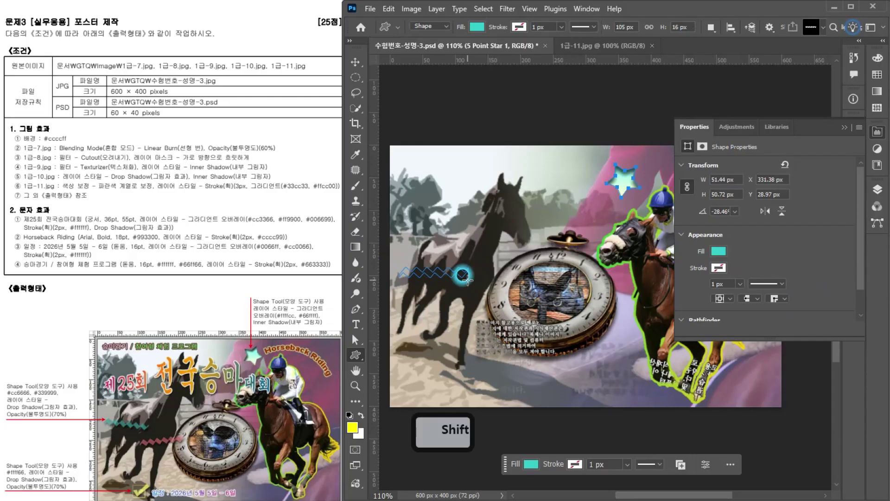
left_click(770, 288)
left_click(844, 127)
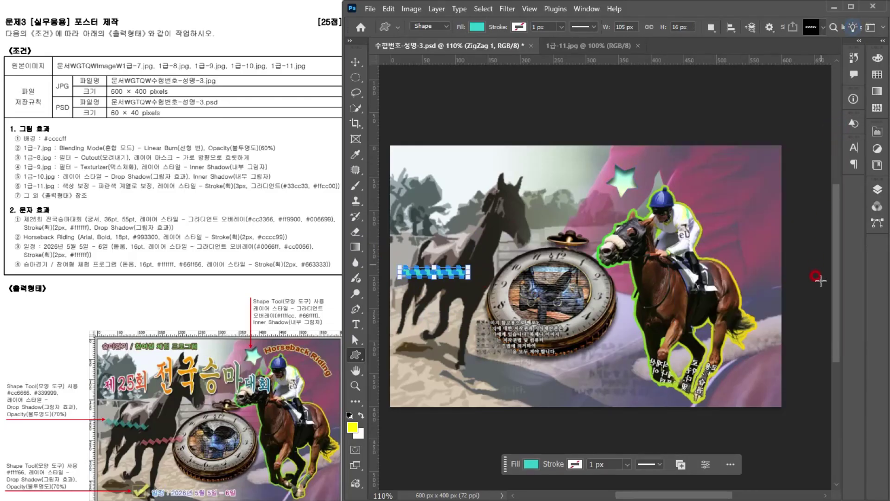
Change the zigzag shape's fill colour to #339999.
left_click(875, 189)
left_click(752, 275)
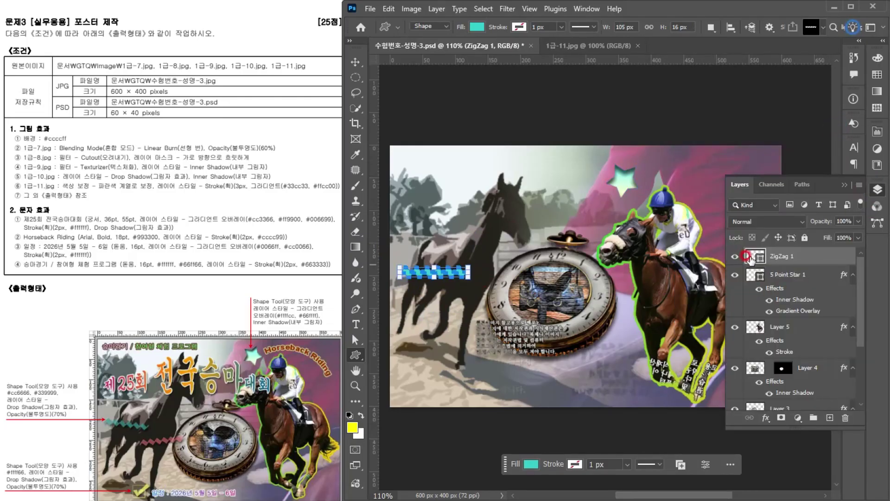
double_click(753, 256)
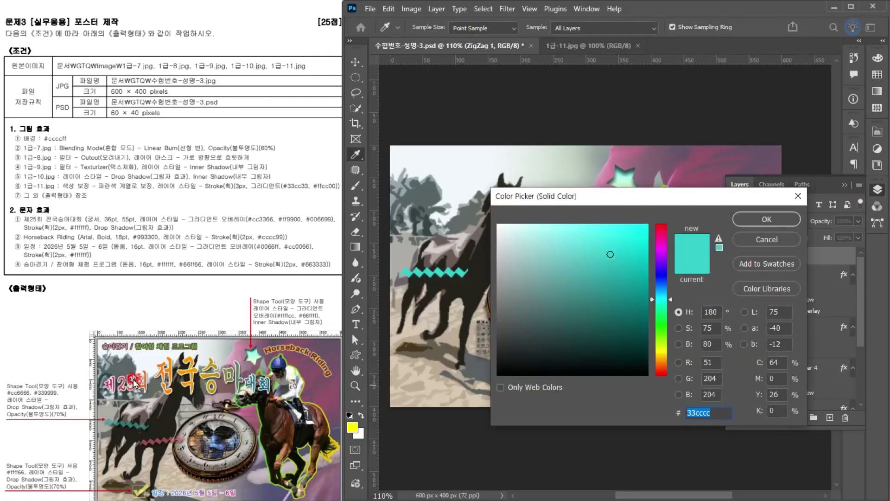
type("c66")
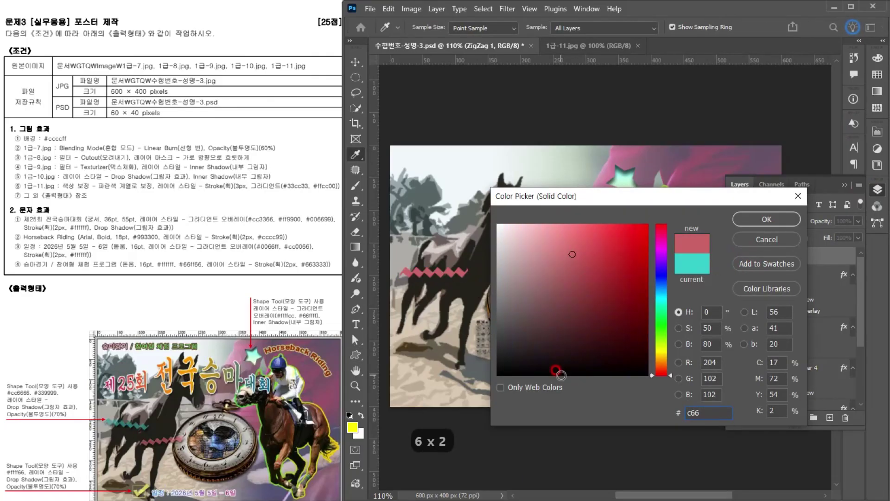
key("BackSpace")
key("BackSpace")
key("BackSpace")
type("33")
key("BackSpace")
type("99")
key("Return")
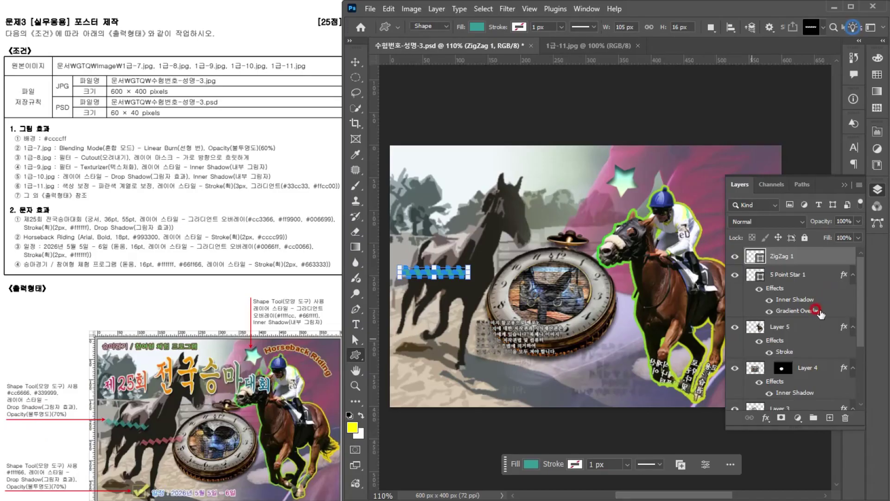
Add a Drop Shadow layer style to the zigzag and set its layer opacity to 70%.
double_click(812, 262)
left_click(513, 441)
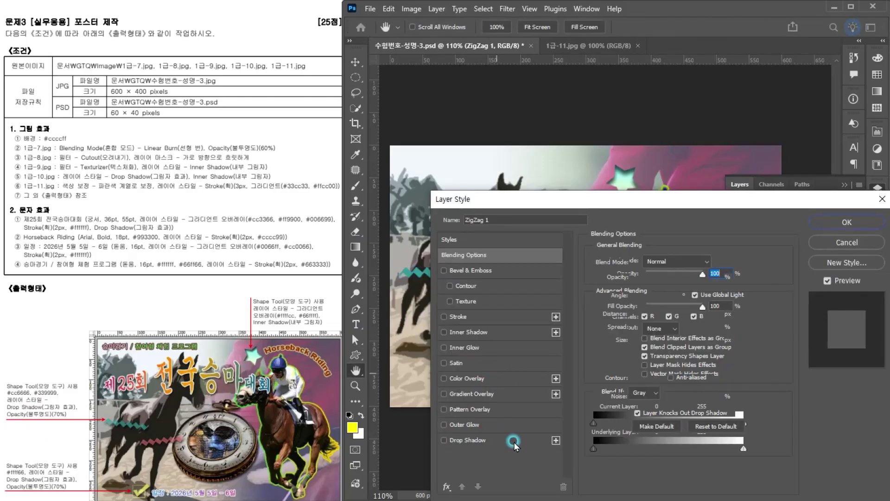
left_click(846, 222)
left_click(844, 294)
left_click(840, 221)
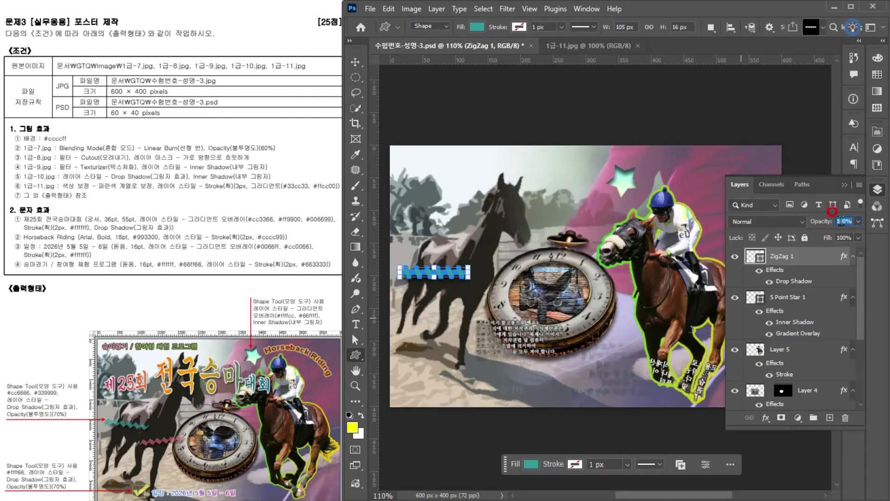
type("70")
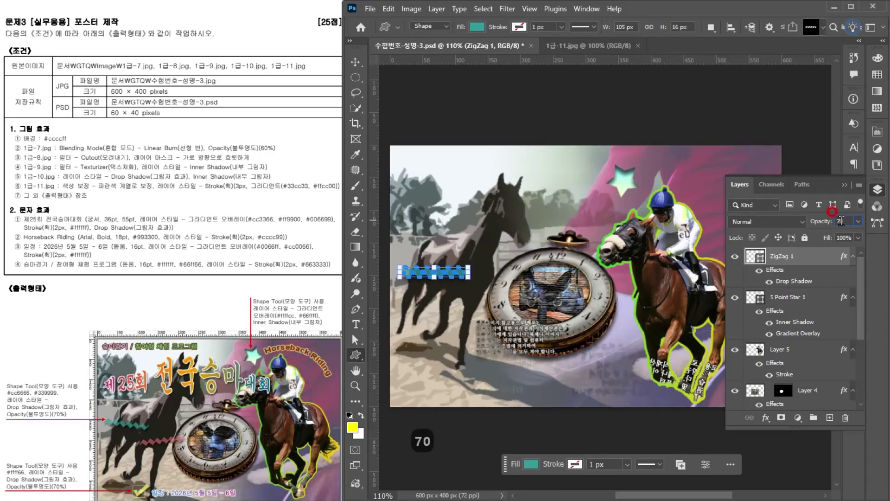
Move and tilt the teal zigzag shape so that it slopes across the dark horse's body.
key("Return")
left_click(798, 288)
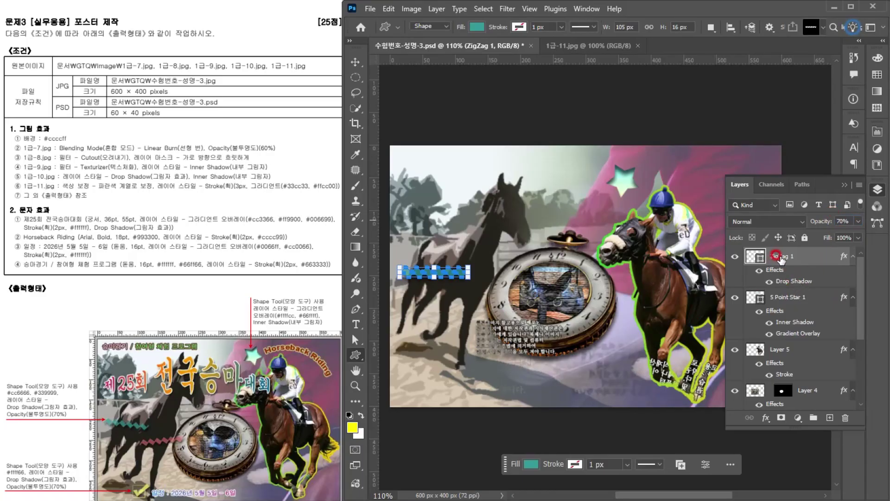
left_click(355, 62)
left_click(460, 273)
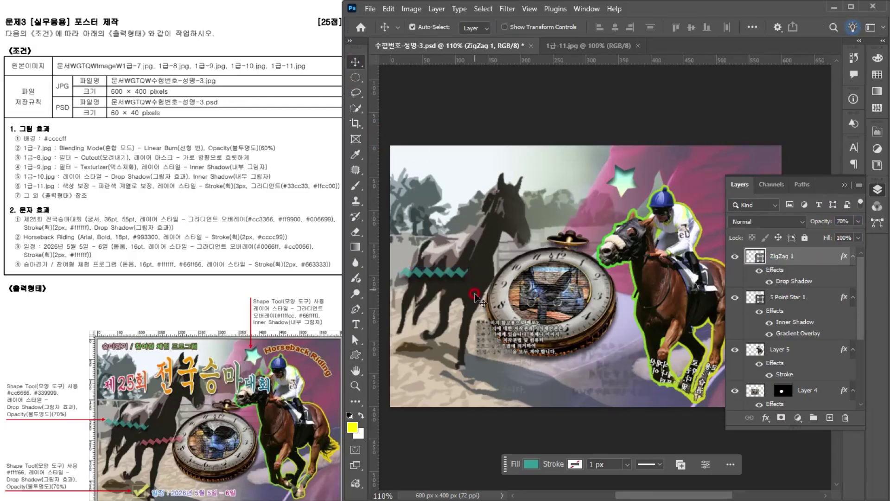
key("ctrl+t")
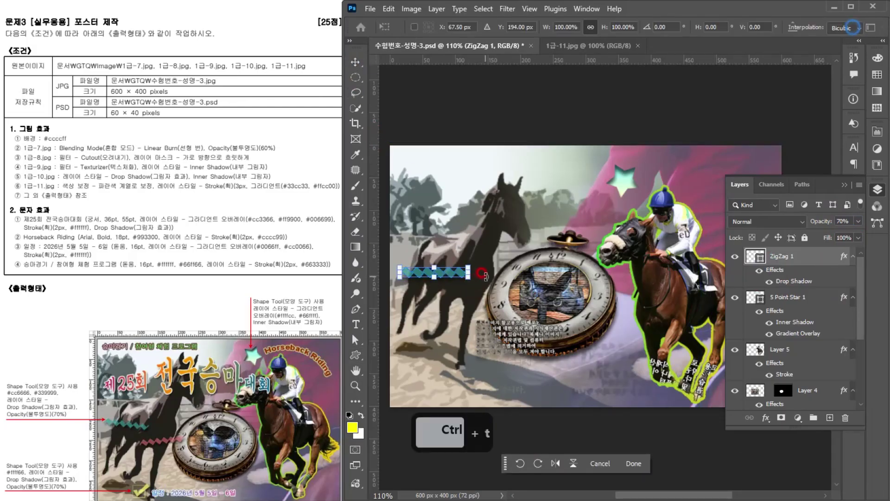
mouse_move(483, 276)
left_mouse_down()
mouse_move(482, 284)
mouse_move(458, 280)
mouse_move(523, 330)
mouse_move(495, 300)
left_mouse_up()
key("Return")
Duplicate the teal zigzag to its lower right and rotate the copy to about -20° beside the pocket watch.
key("alt")
key("ctrl+t")
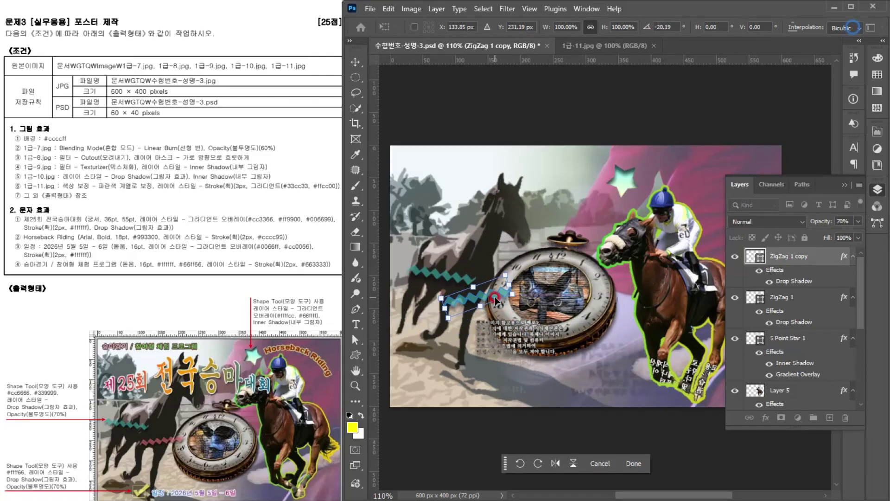
key("Return")
Change the duplicated zigzag's fill colour to #cc6666.
double_click(752, 258)
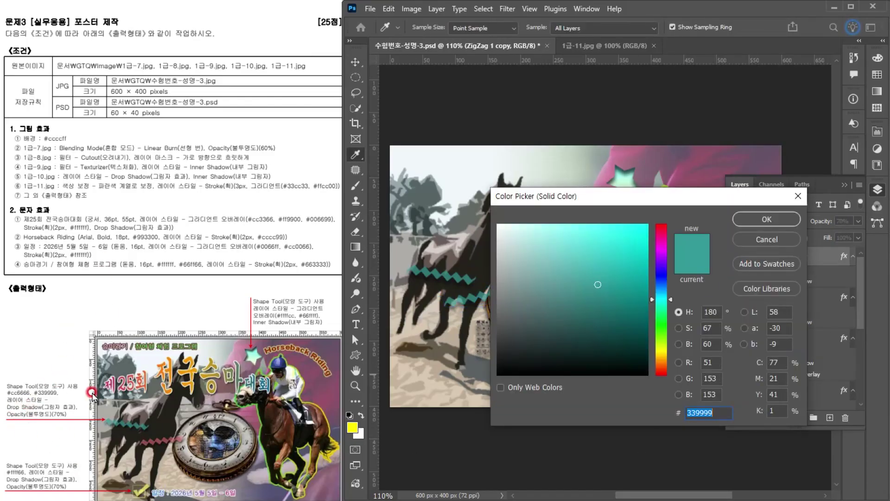
type("c66")
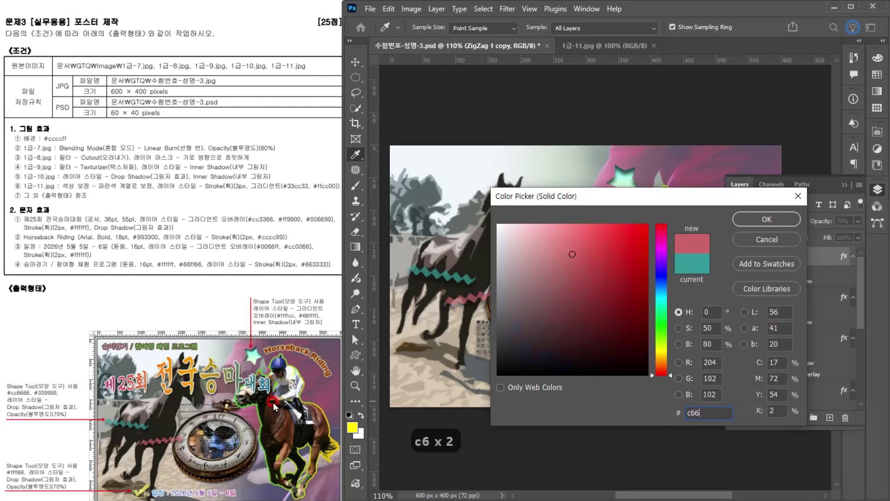
key("Return")
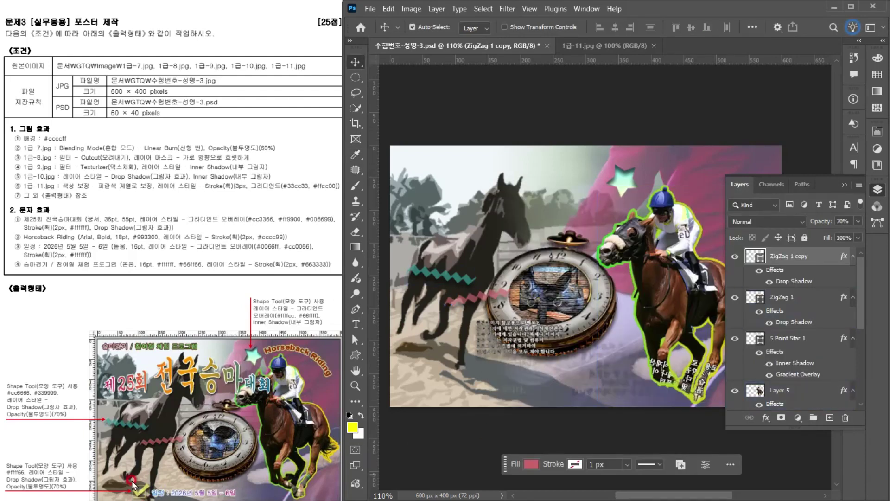
Draw a Checked Box custom shape about 50 × 41 px near the poster's lower edge, below the pocket watch.
left_click(356, 354)
left_click(807, 33)
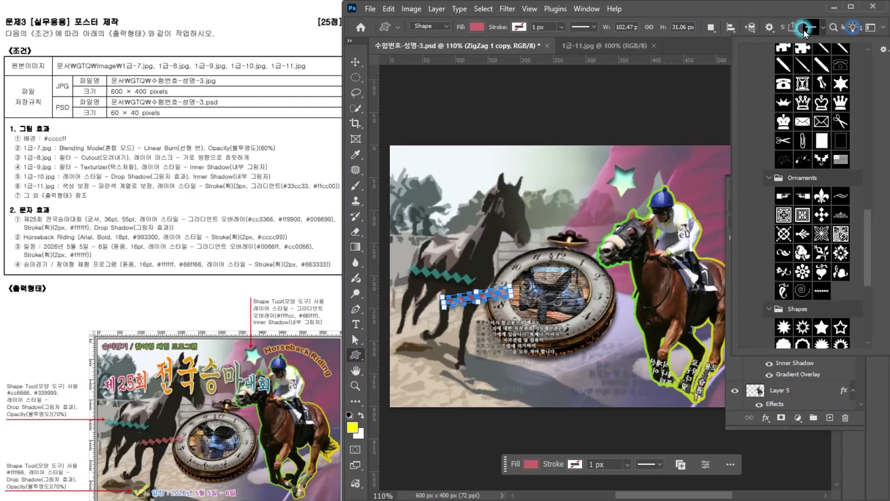
scroll(822, 226, "down", 8)
scroll(823, 226, "down", 20)
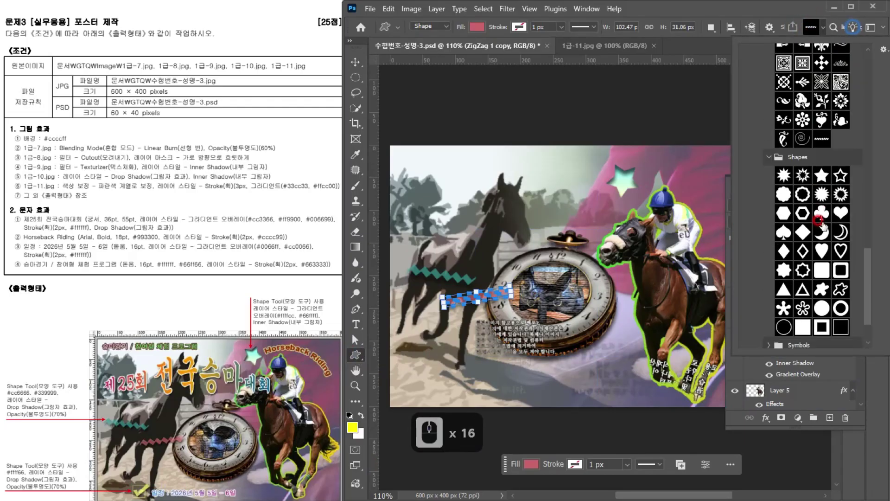
left_click(769, 288)
scroll(787, 283, "down", 8)
double_click(803, 220)
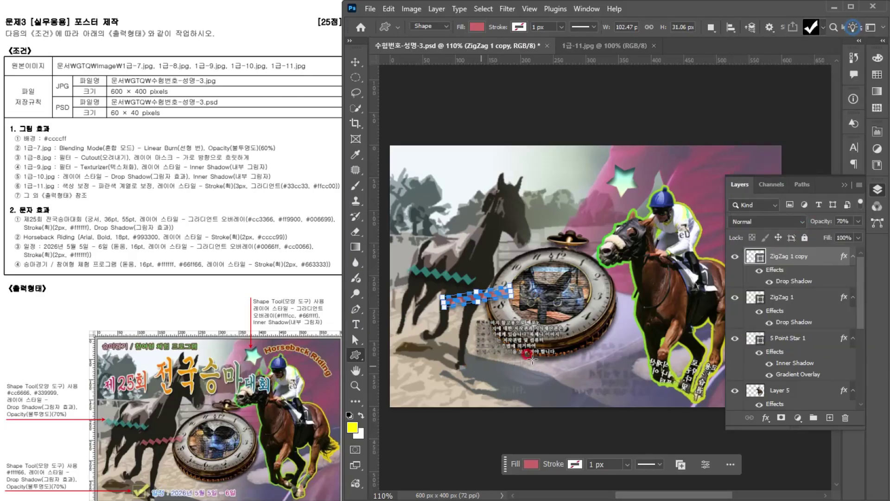
left_click(806, 32)
scroll(827, 271, "down", 14)
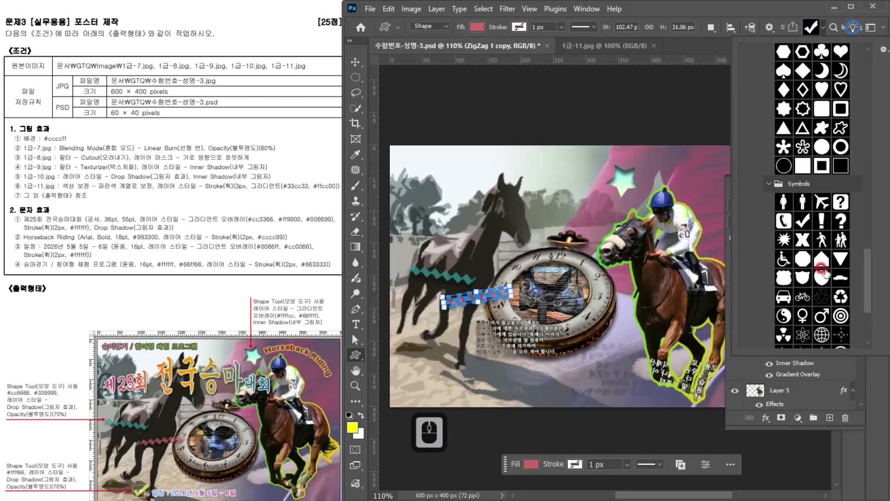
scroll(827, 271, "down", 1)
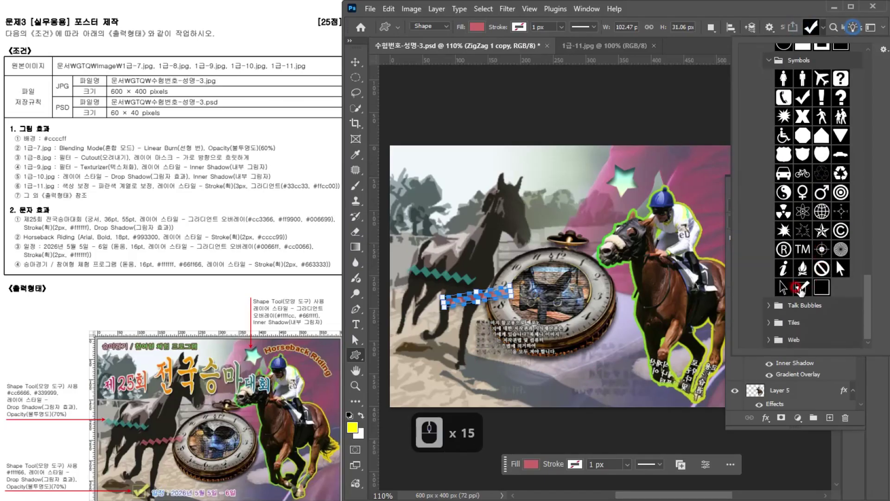
double_click(802, 288)
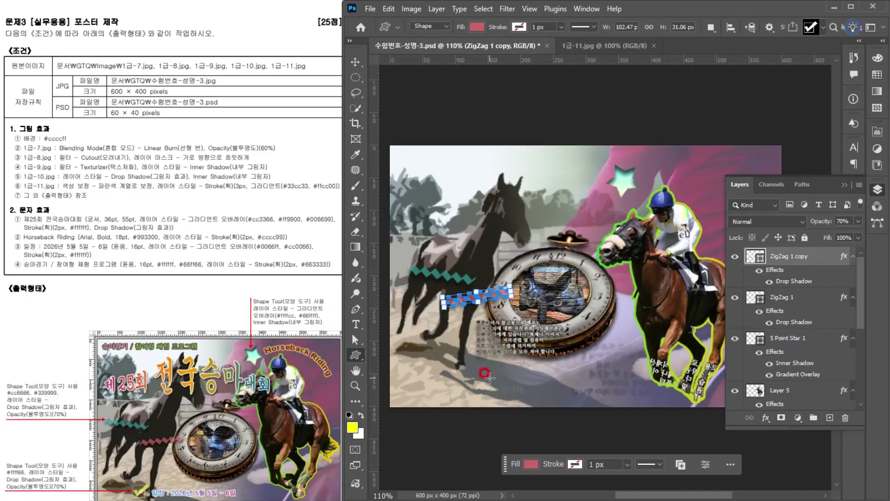
left_click_drag(478, 374, 507, 399)
Change the checked box shape's fill colour to #ffff66.
left_click(828, 128)
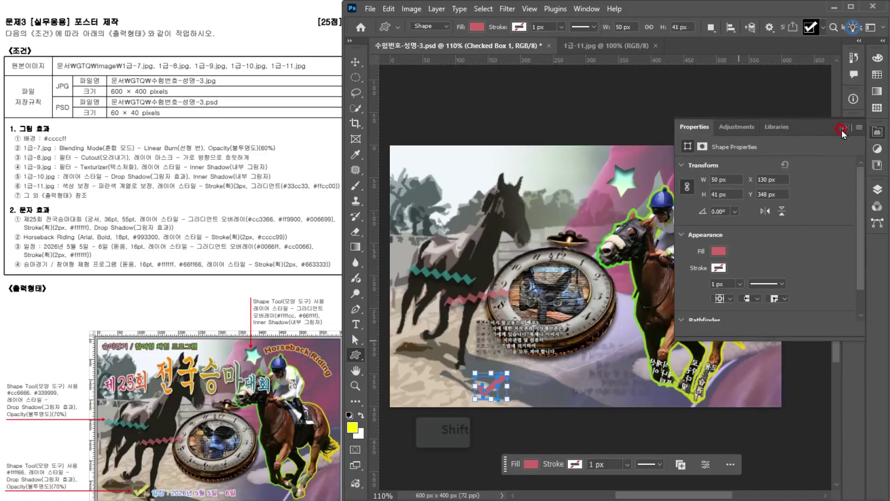
left_click(877, 189)
left_click(757, 253)
double_click(757, 253)
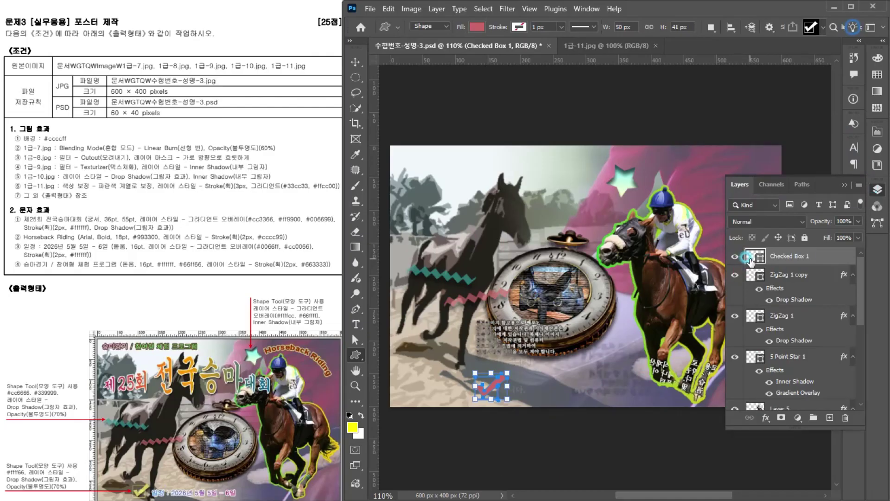
type("ffff66")
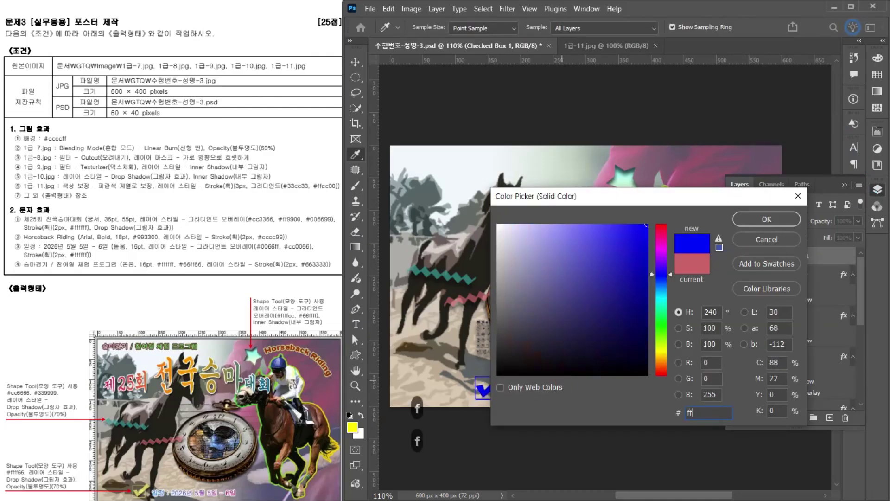
key("Return")
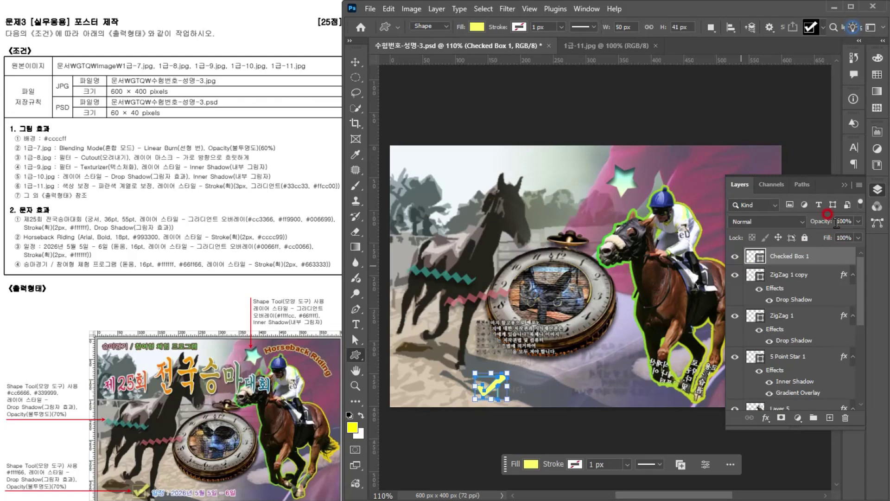
Set the checked box layer's opacity to 70% and copy the zigzag's Drop Shadow effect onto it.
type("70")
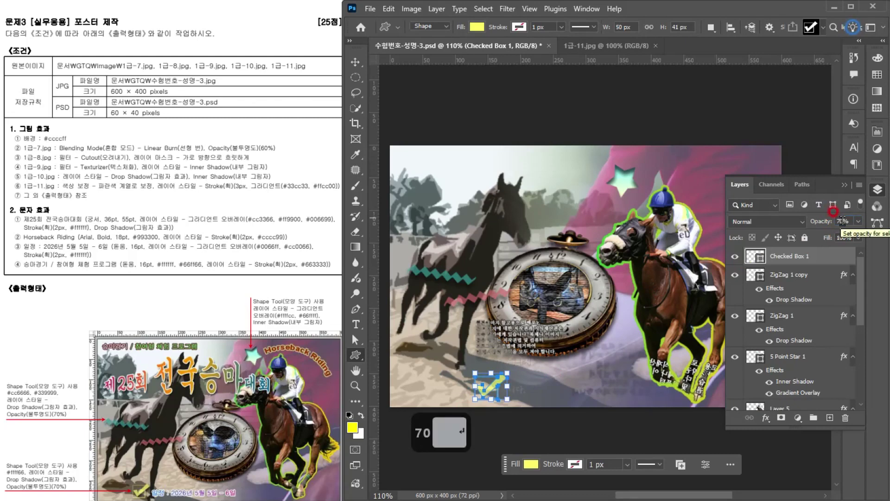
left_click(813, 255)
left_click(762, 417)
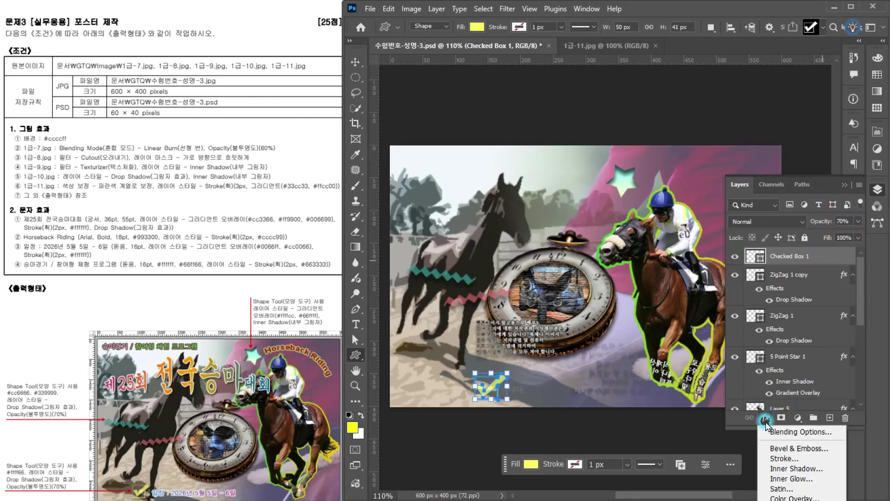
left_click_drag(826, 300, 833, 262)
key("alt")
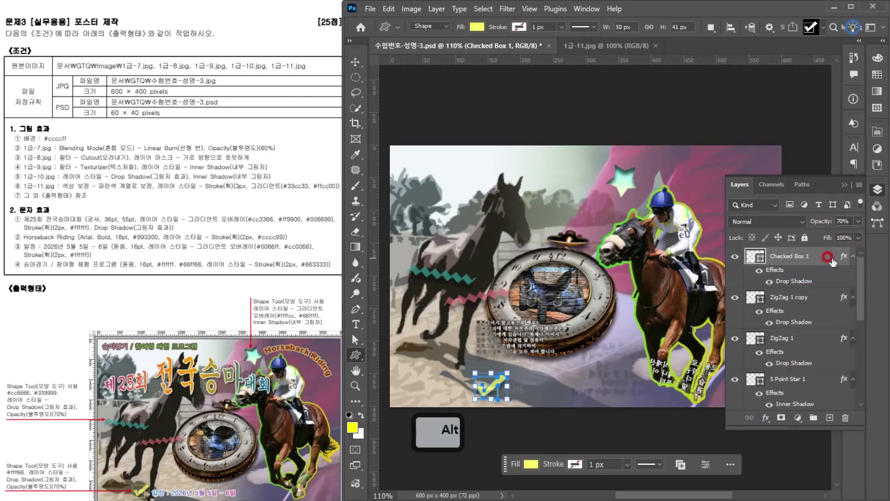
left_click(216, 468)
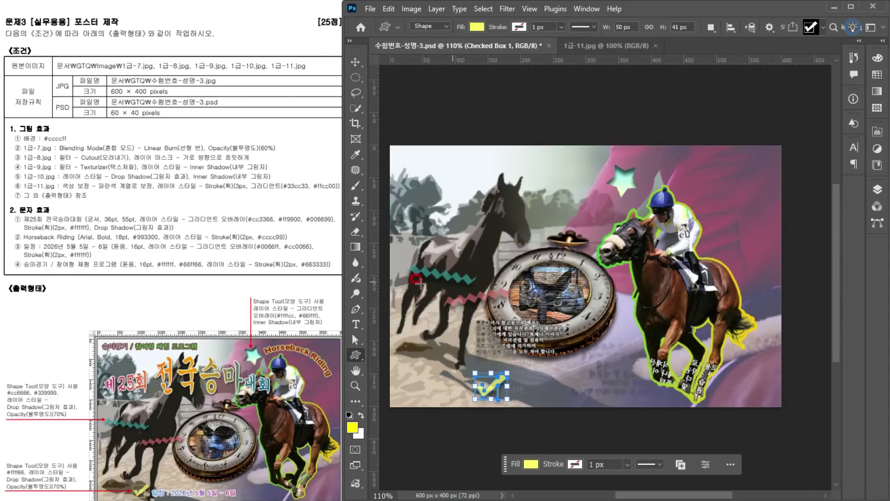
Add the horizontal title text "제25회 전국승마대회" across the upper part of the poster.
left_click(356, 310)
left_click(356, 324)
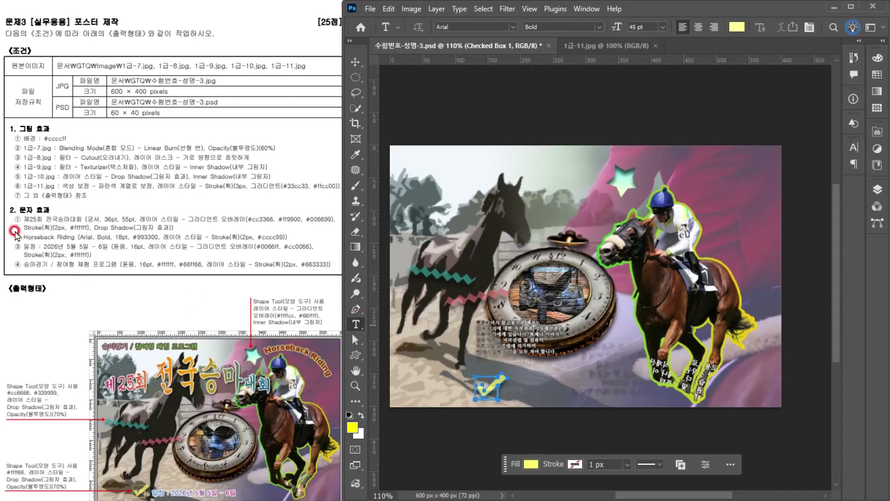
left_click(405, 219)
left_click(433, 220)
key("BackSpace")
key("Hangul")
type("제25회 전국승마대회")
Set the whole title text to the Gungsuh font at 36 pt.
key("ctrl+a")
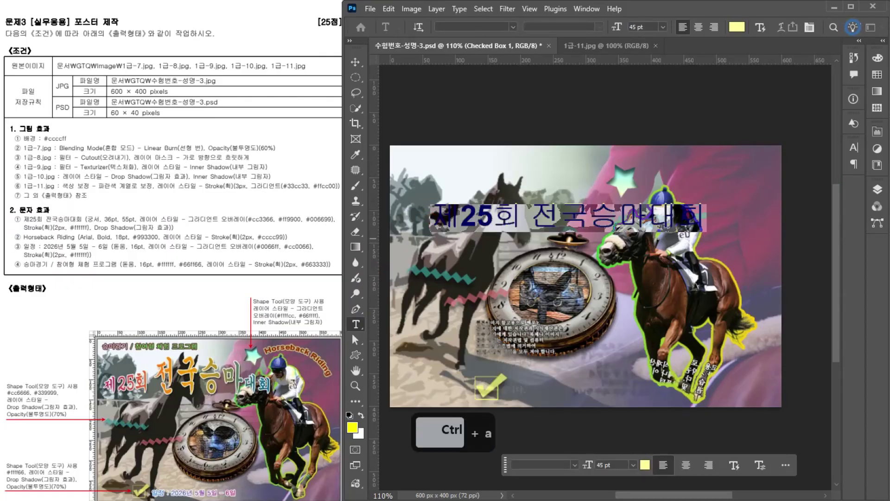
left_click(459, 54)
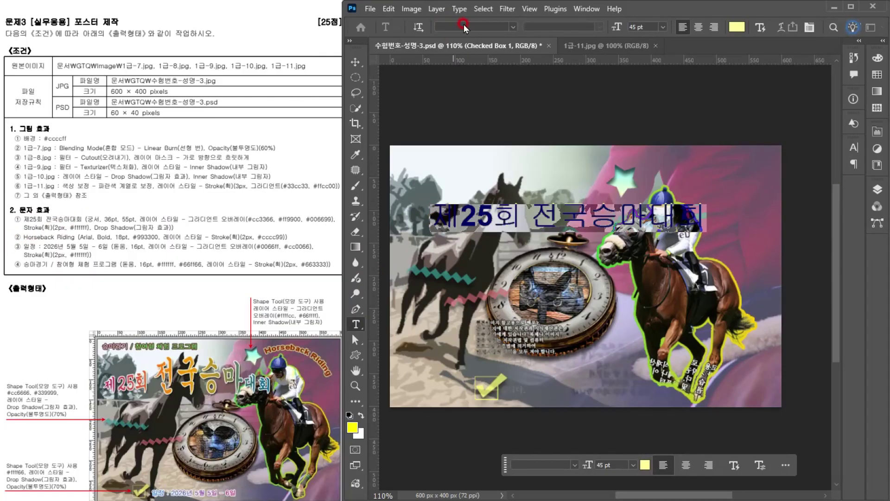
left_click(513, 27)
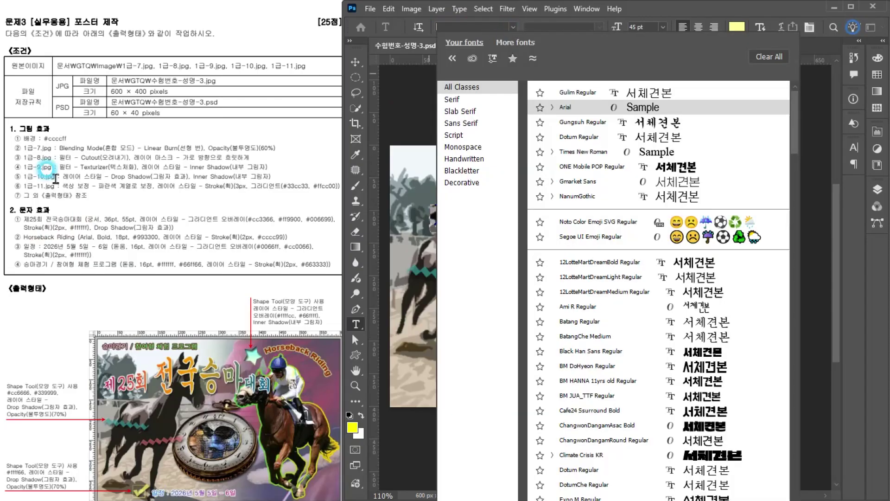
left_click(577, 122)
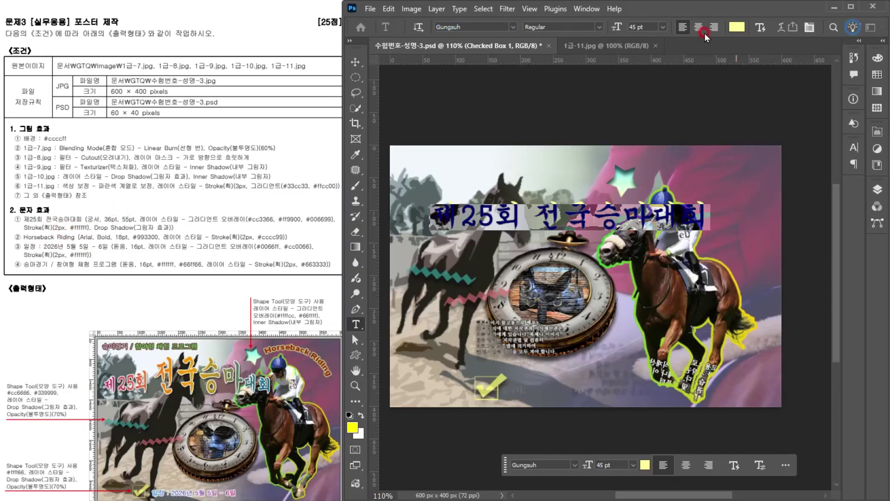
left_click(649, 28)
type("36")
key("Return")
Enlarge the characters "전국승마" in the title to 55 pt and commit the text.
left_click_drag(513, 218, 606, 219)
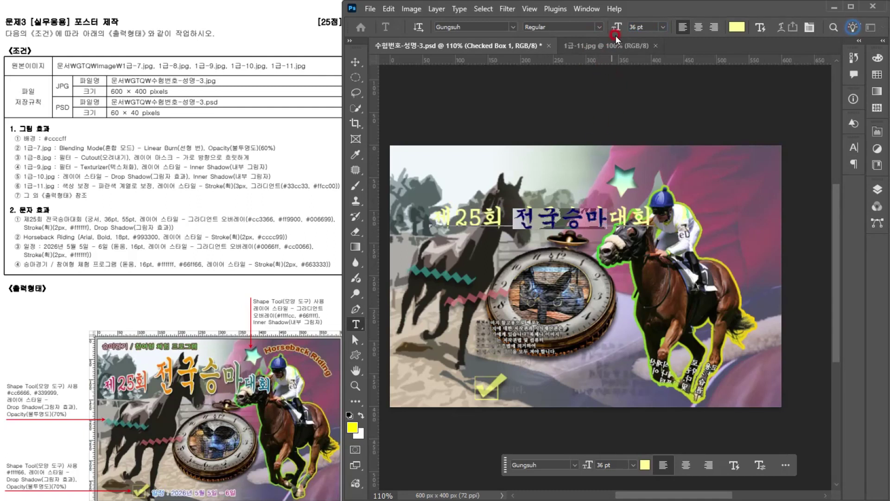
type("55")
key("Return")
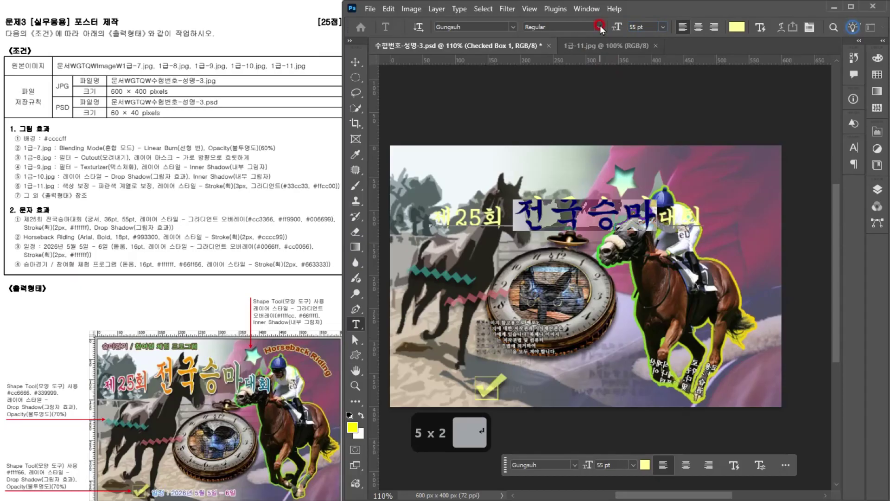
key("ctrl+Return")
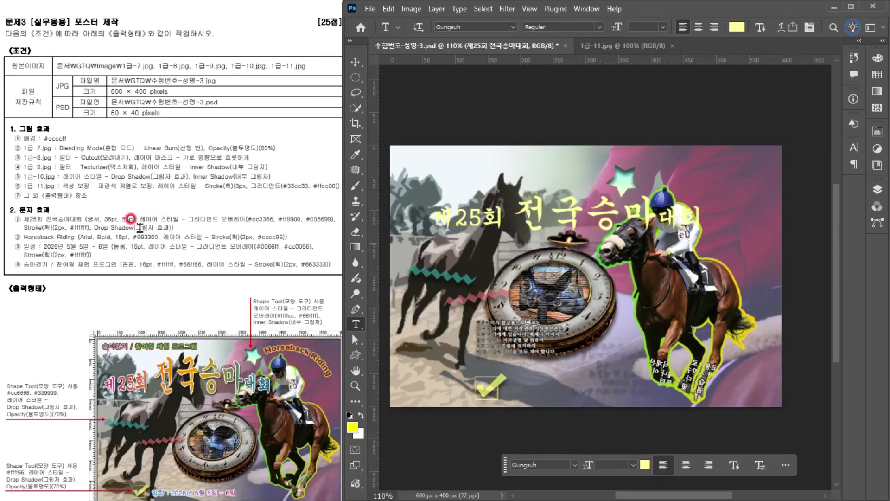
Add a Gradient Overlay effect to the title text layer.
left_click(877, 188)
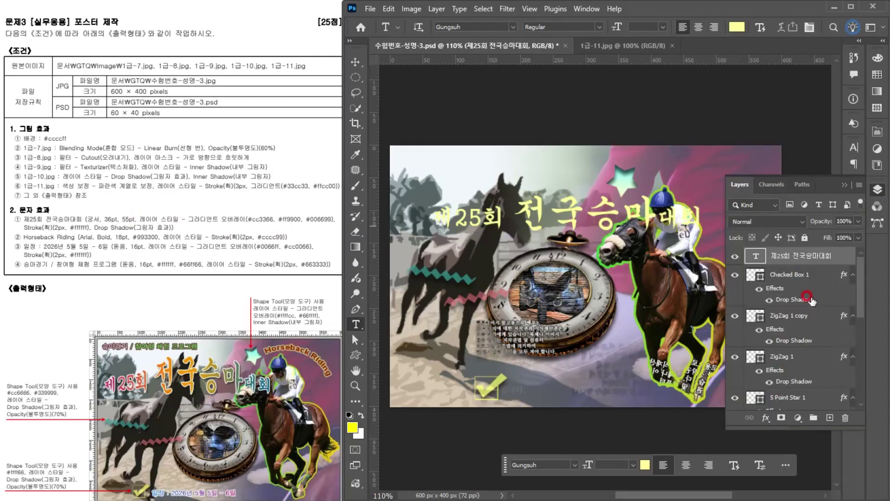
double_click(839, 257)
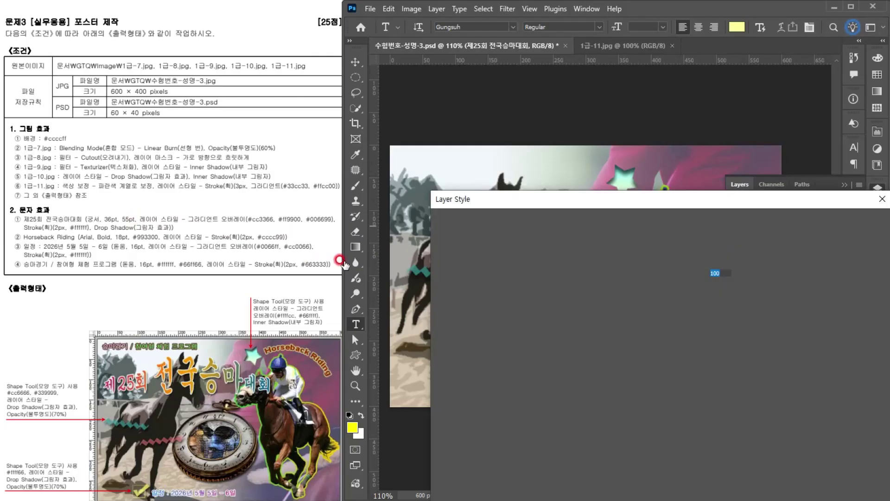
left_click(503, 392)
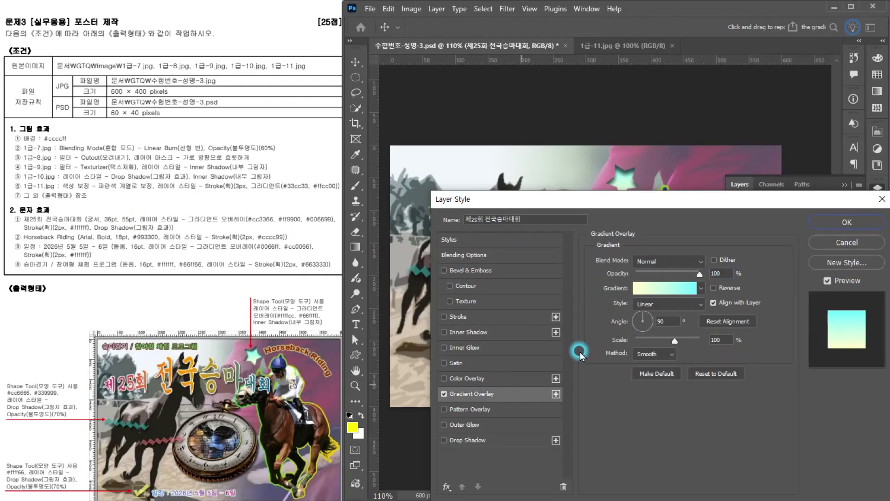
Edit the title's gradient overlay and set the starting color stop to #cc3366.
left_click(663, 290)
double_click(455, 296)
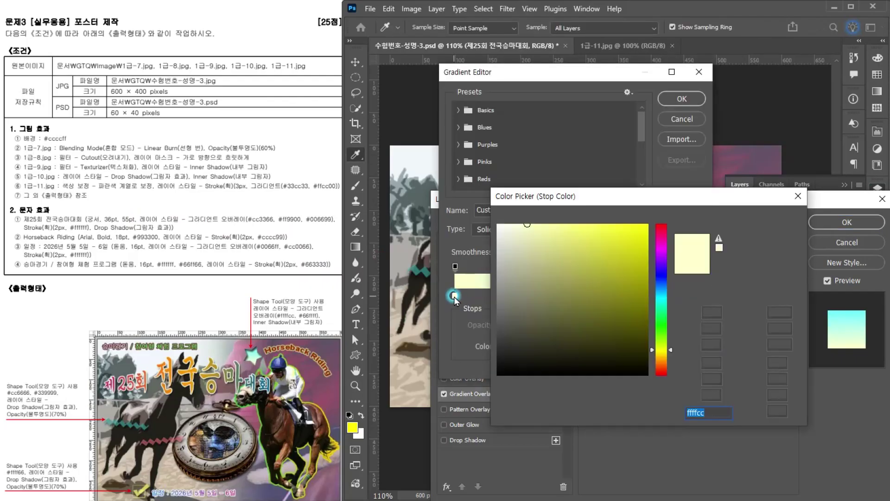
type("3")
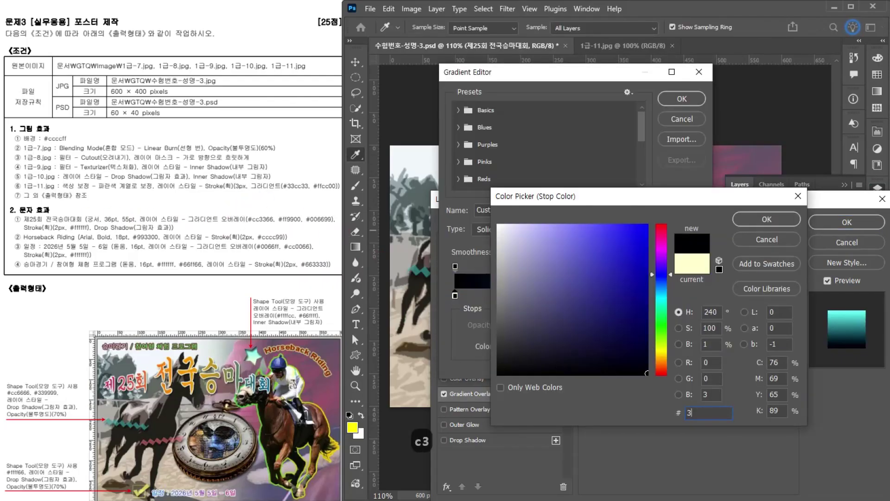
key("BackSpace")
key("BackSpace")
key("Hangul")
type("c")
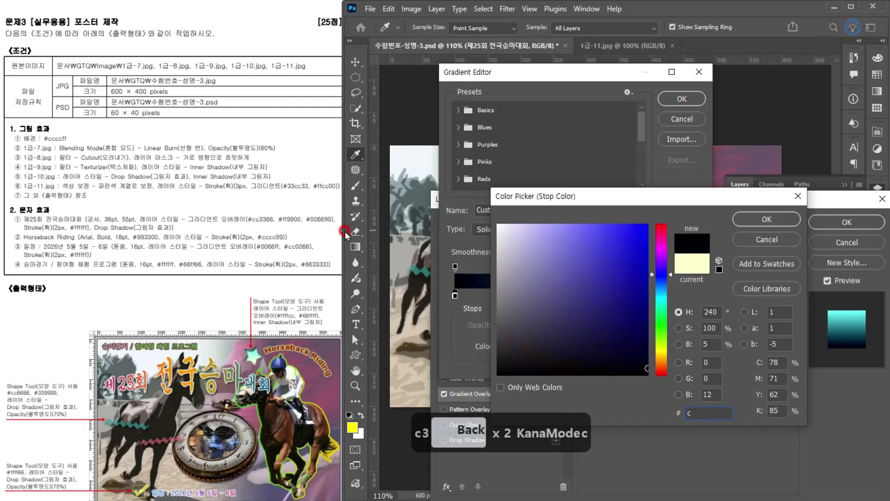
type("c3366")
key("Return")
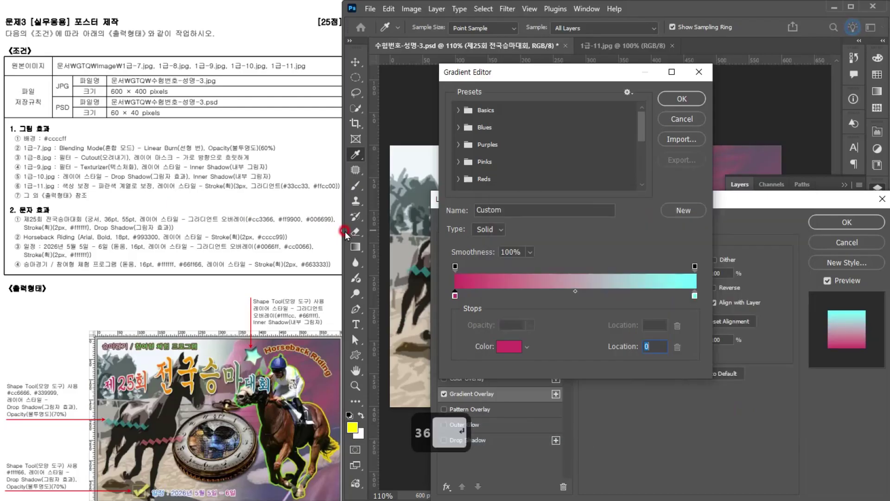
Add a middle color stop at about 46% of the gradient and color it #ff9900.
left_click(565, 294)
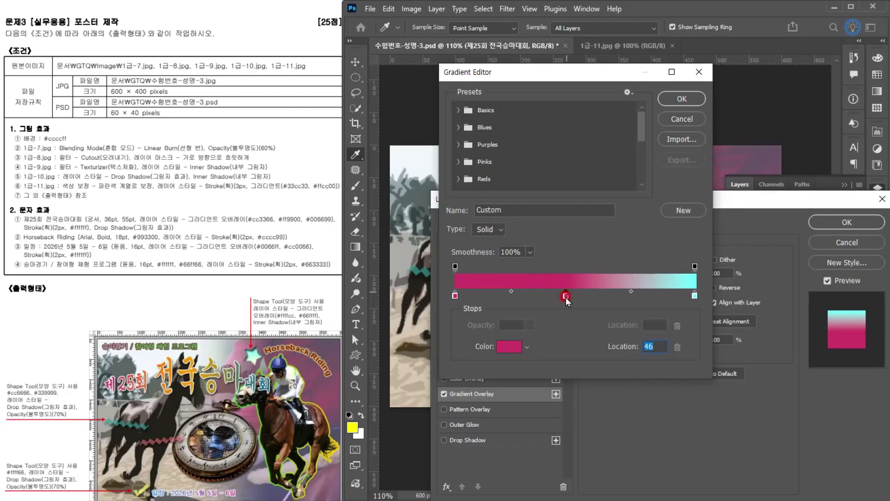
double_click(566, 297)
type("f9f9")
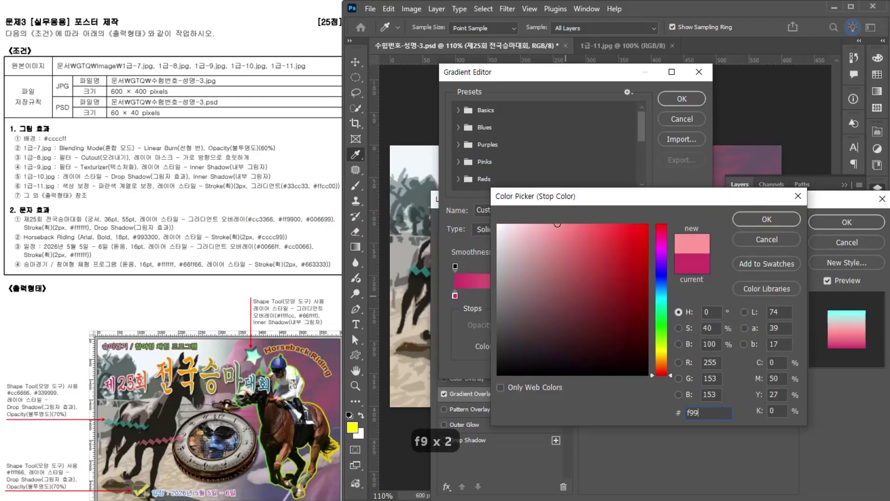
key("BackSpace")
key("BackSpace")
type("0")
key("Return")
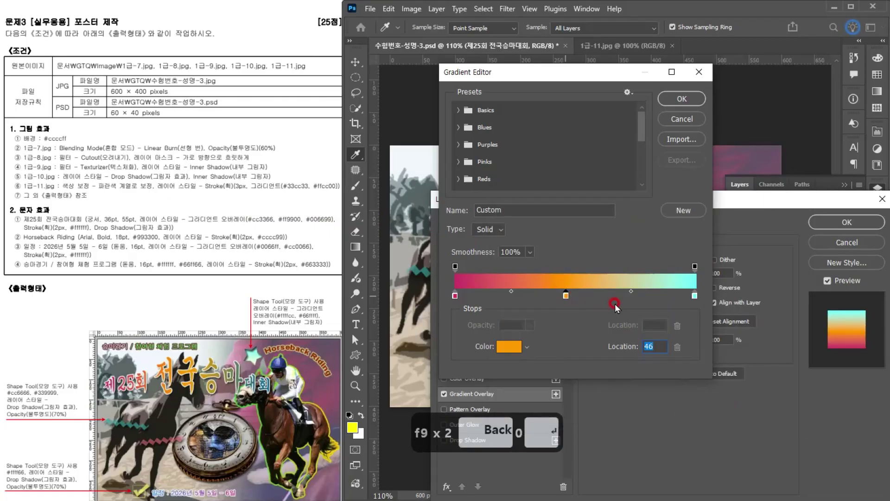
Set the gradient's end stop to #006699, accept the gradient and set the overlay angle to 0°.
double_click(689, 299)
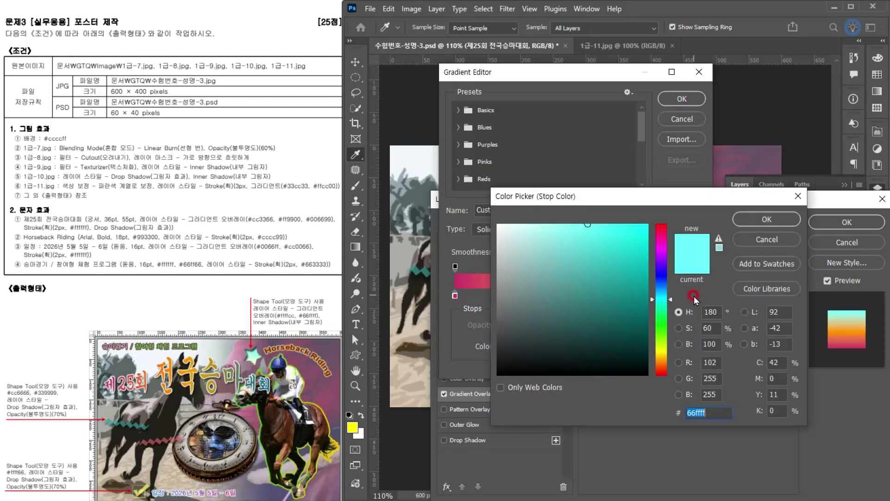
type("069")
key("Return")
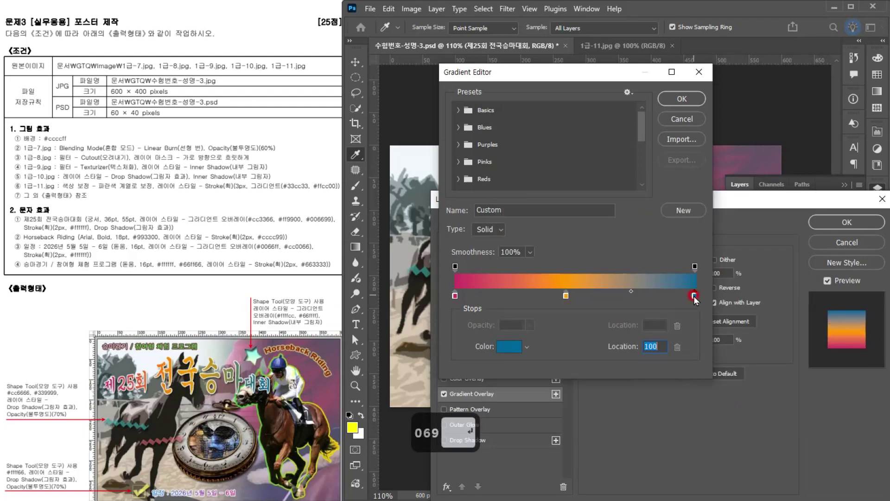
left_click(683, 99)
mouse_move(588, 207)
left_mouse_down()
mouse_move(595, 350)
mouse_move(568, 301)
mouse_move(628, 159)
mouse_move(666, 157)
mouse_move(616, 150)
mouse_move(475, 412)
mouse_move(506, 224)
left_mouse_up()
type("0")
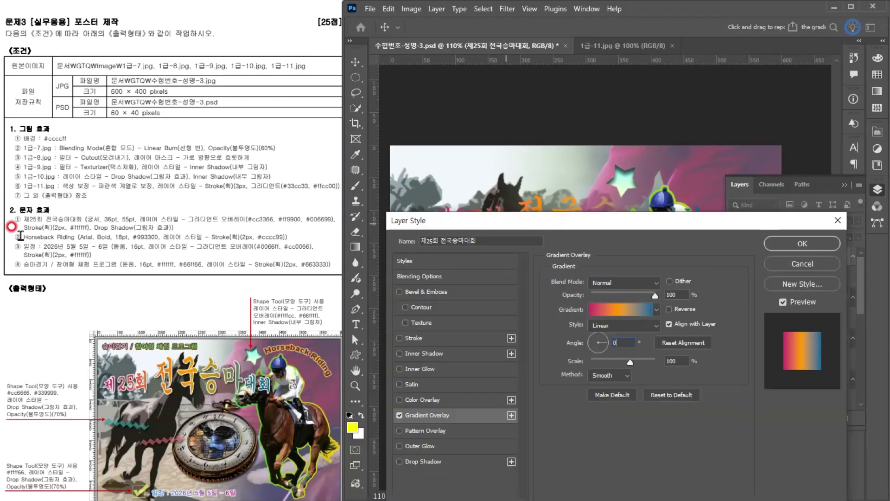
Give the title a 2 px solid #ffffff stroke plus a Drop Shadow, and apply the layer style.
left_click(446, 344)
type("2")
left_click(597, 351)
left_click(595, 362)
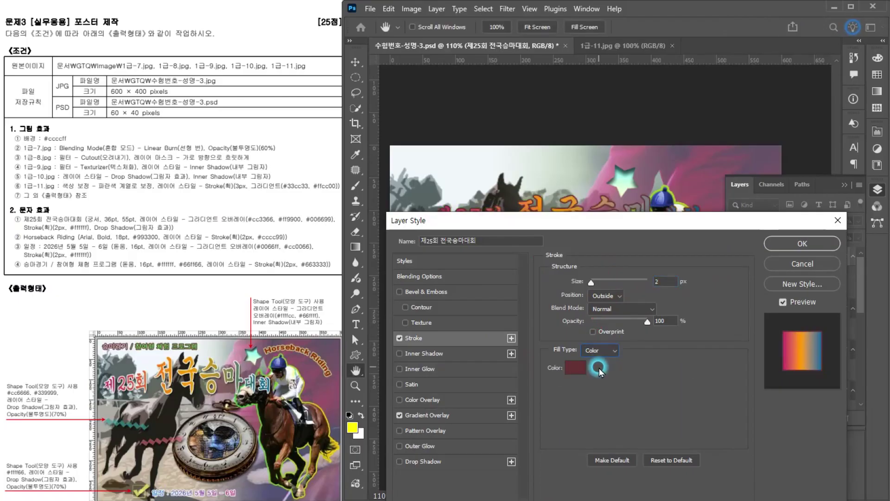
left_click(575, 368)
type("ffffff")
left_click(760, 220)
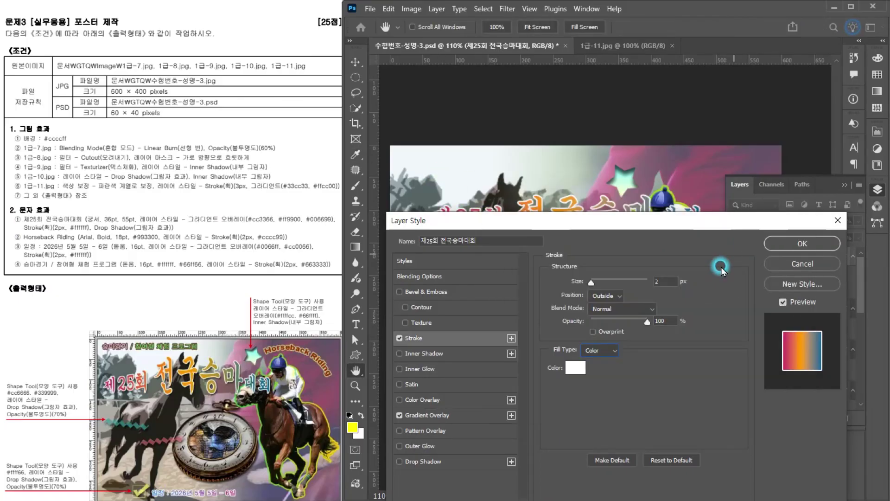
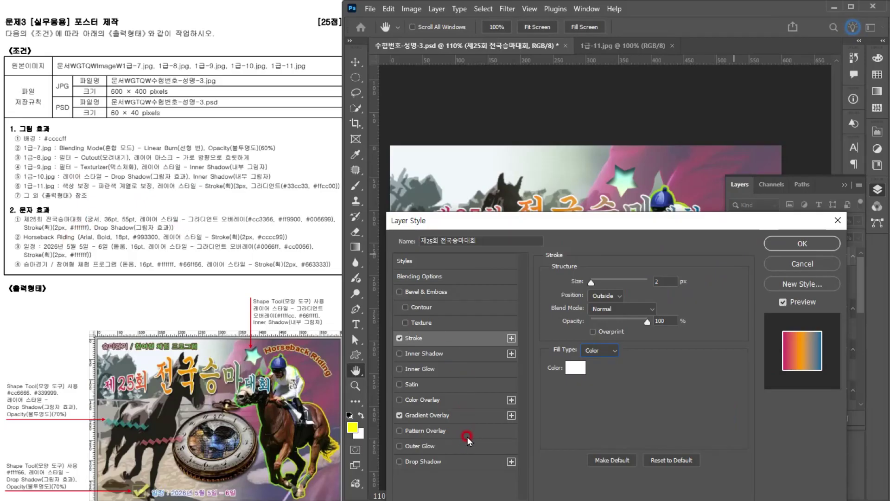
left_click(466, 460)
left_click(802, 244)
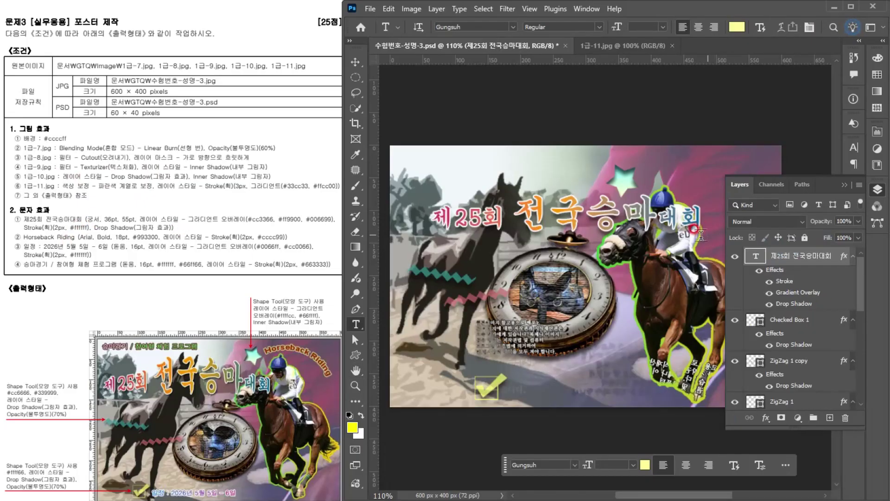
Warp the title text with the Arc Upper style at +26% bend and shift it slightly left and down on the poster.
left_click(460, 10)
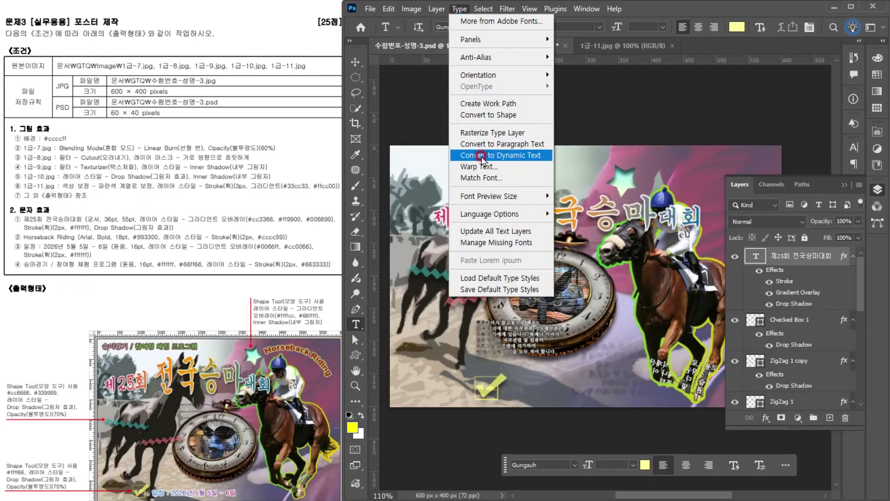
left_click(479, 167)
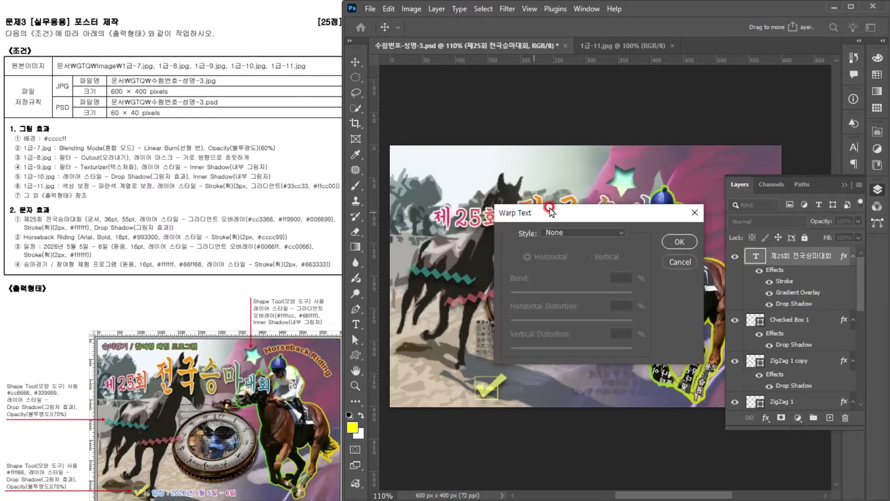
left_click(564, 235)
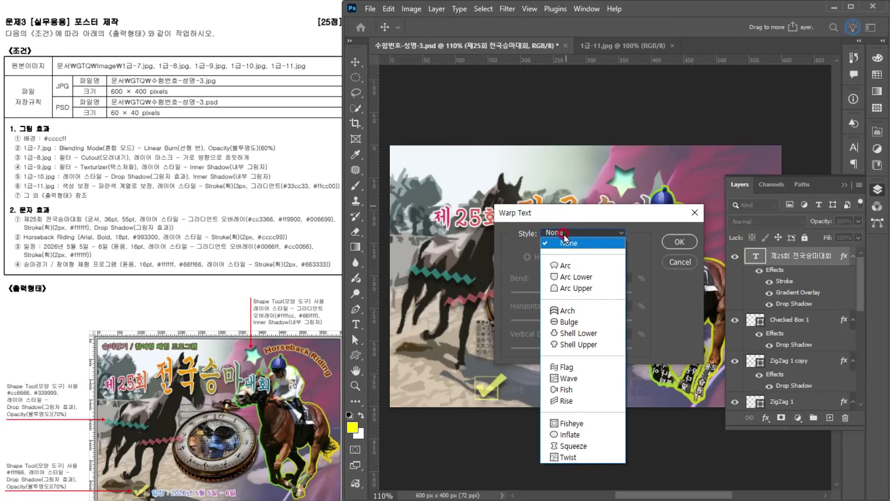
left_click(575, 289)
left_click_drag(580, 218, 583, 328)
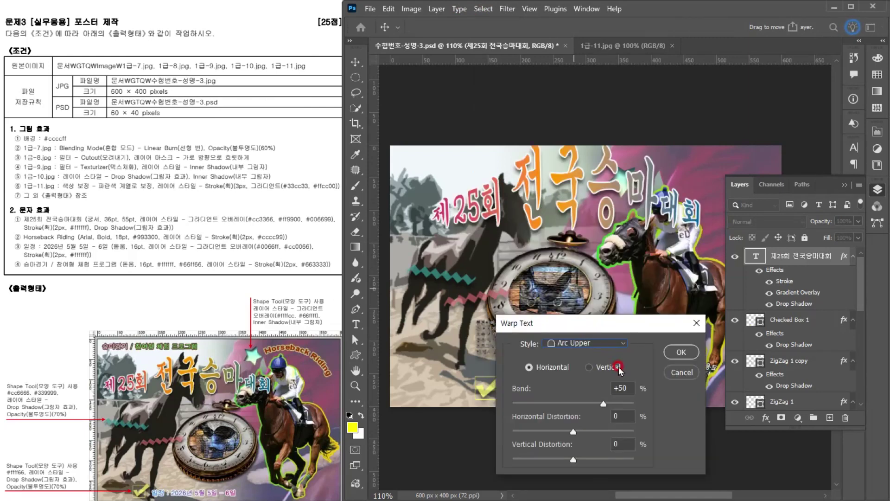
left_click_drag(598, 406, 590, 410)
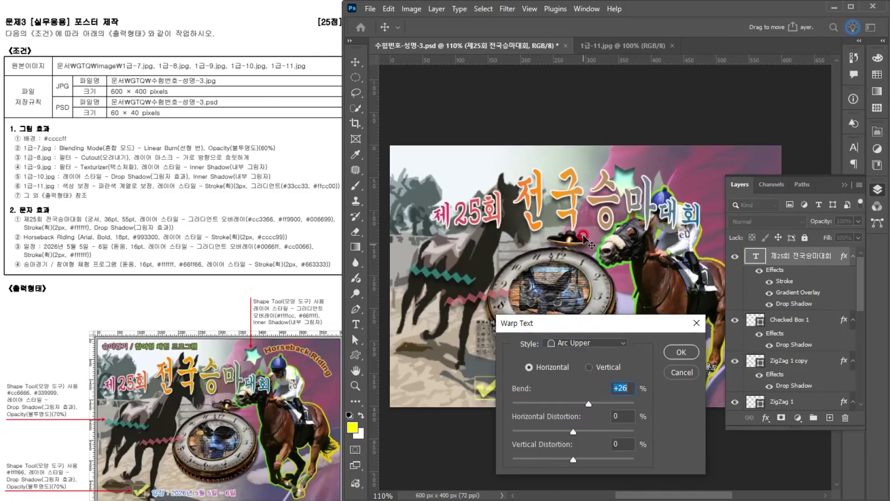
left_click_drag(588, 209, 553, 225)
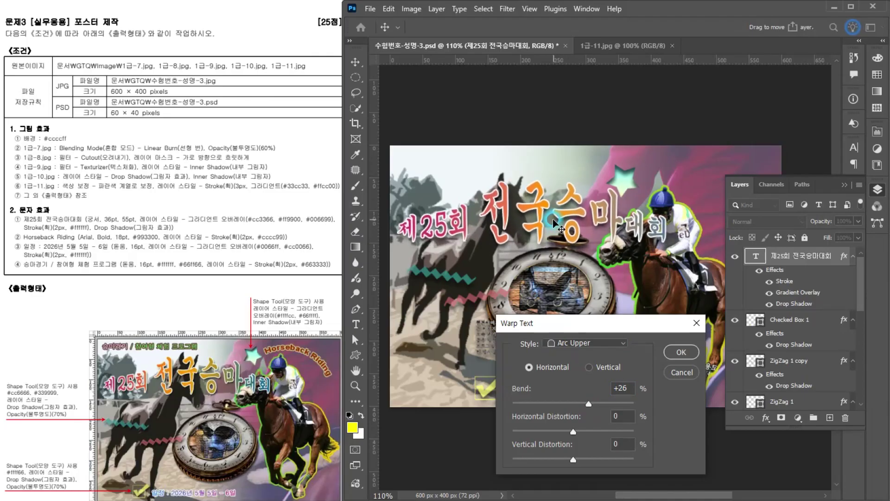
left_click(681, 352)
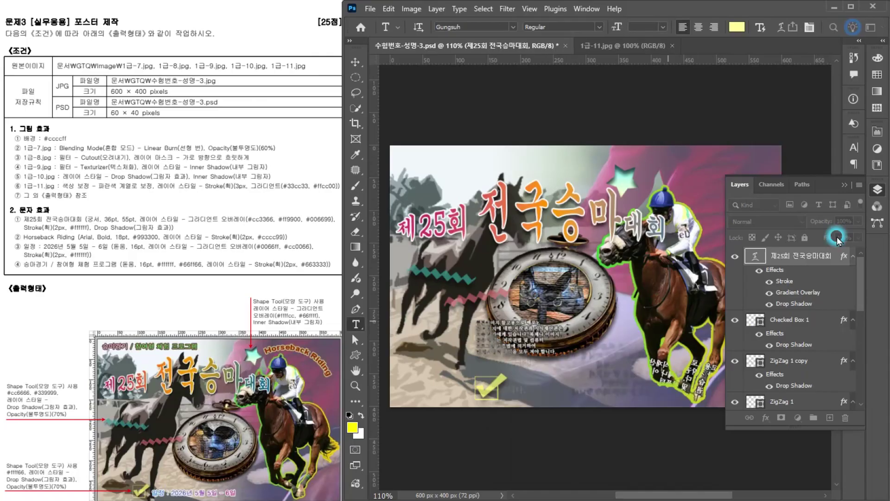
left_click(844, 185)
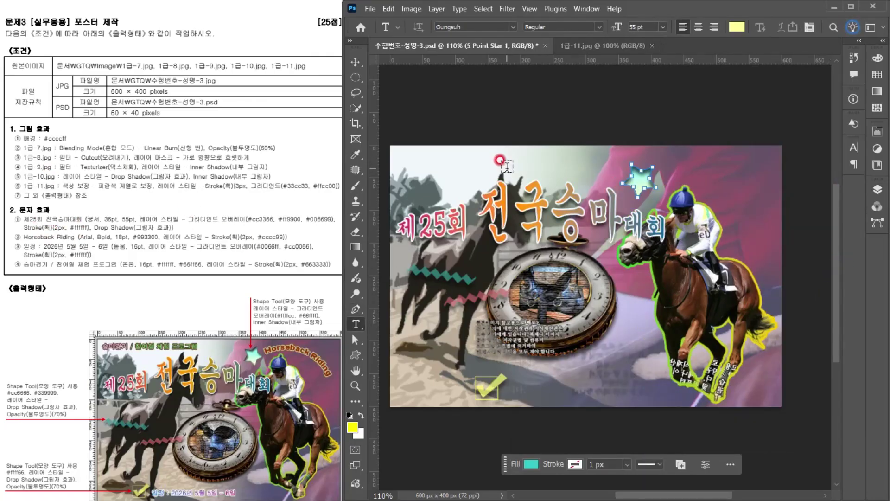
Add the text "Horseback Riding" in the poster's upper-right corner in Arial Bold at 18 pt.
left_click(686, 168)
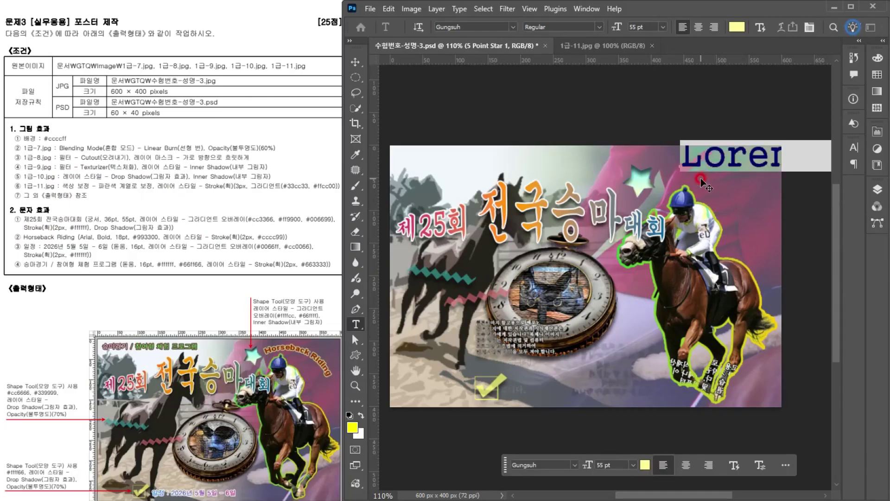
type("Horseback Riding")
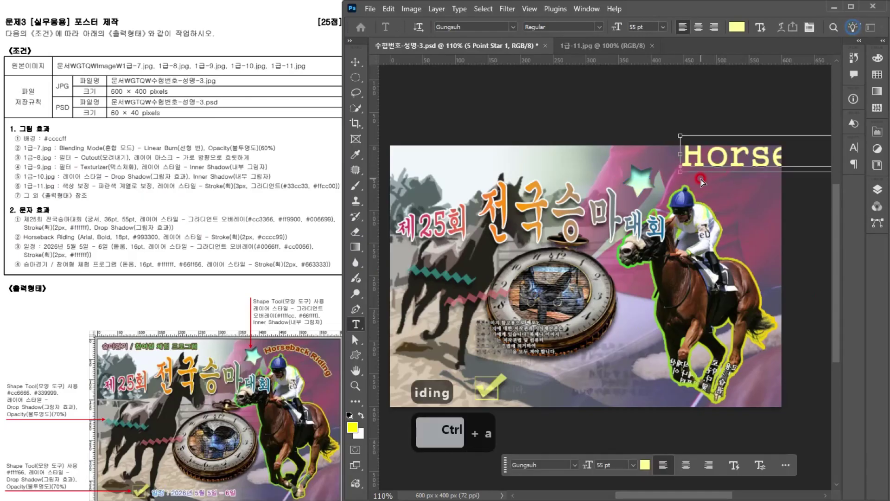
key("ctrl+a")
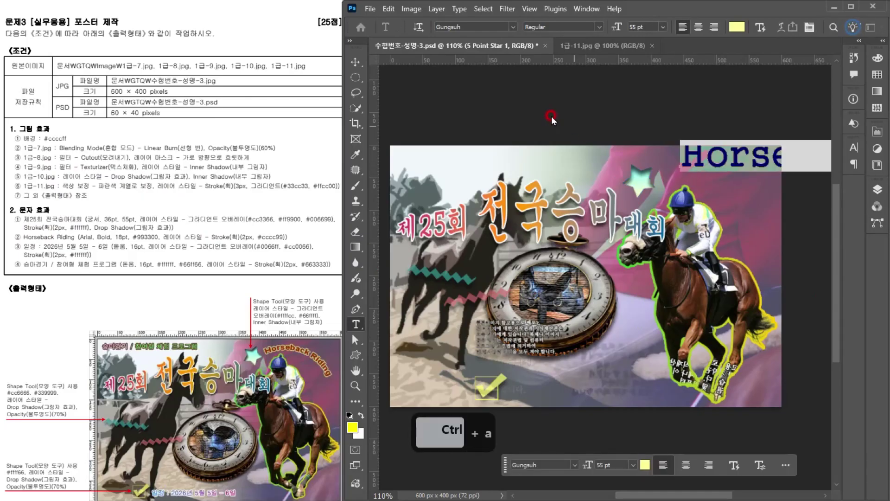
left_click(470, 25)
type("ar")
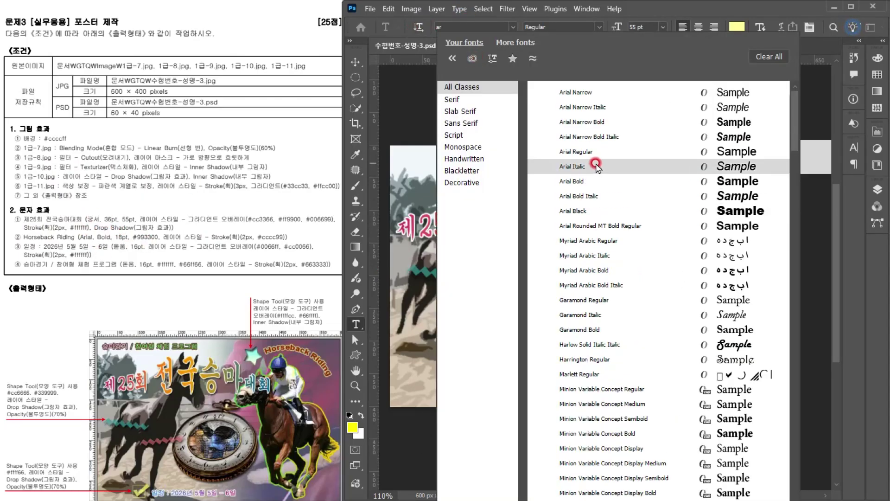
left_click(583, 187)
left_click(641, 27)
type("18")
key("Return")
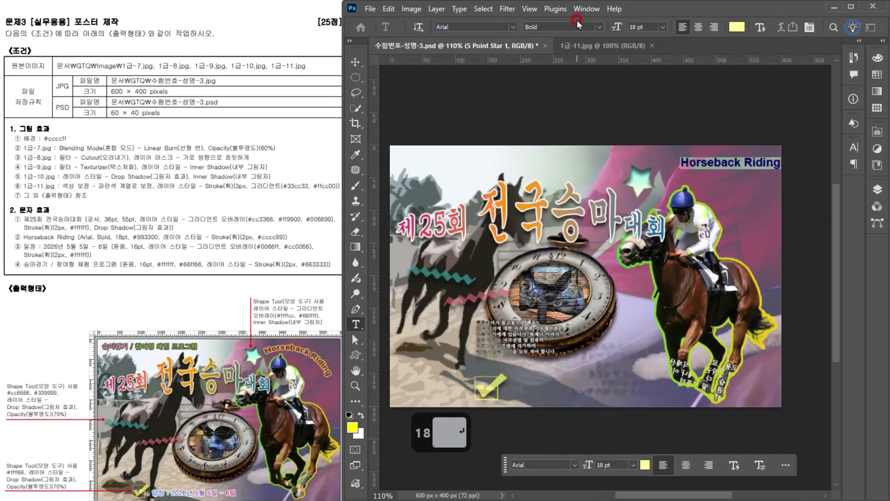
key("ctrl+Return")
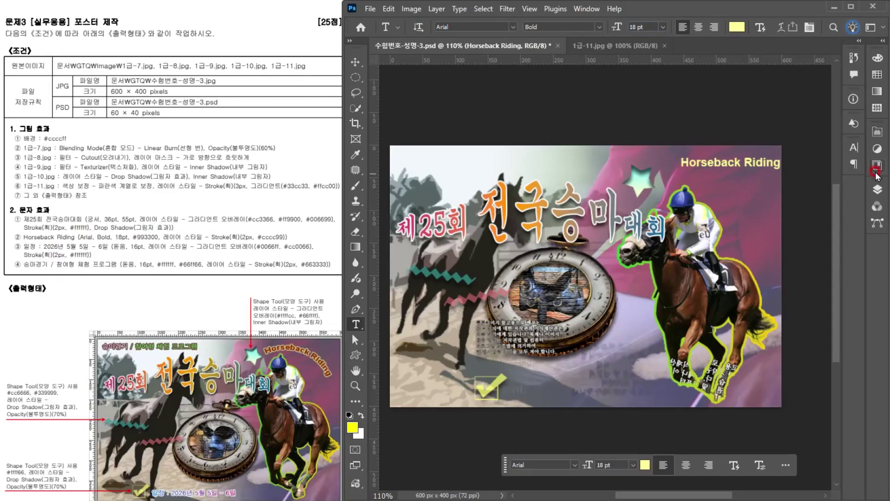
Color the "Horseback Riding" text #993300.
left_click(736, 28)
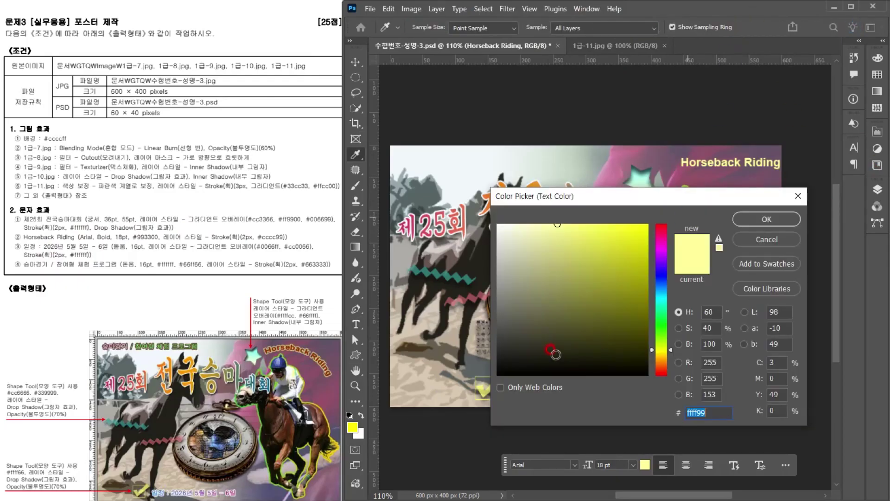
type("930")
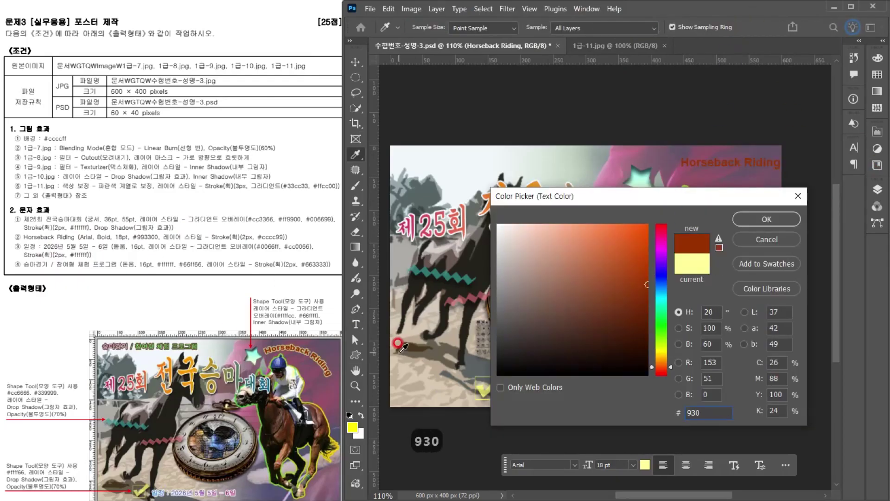
key("Return")
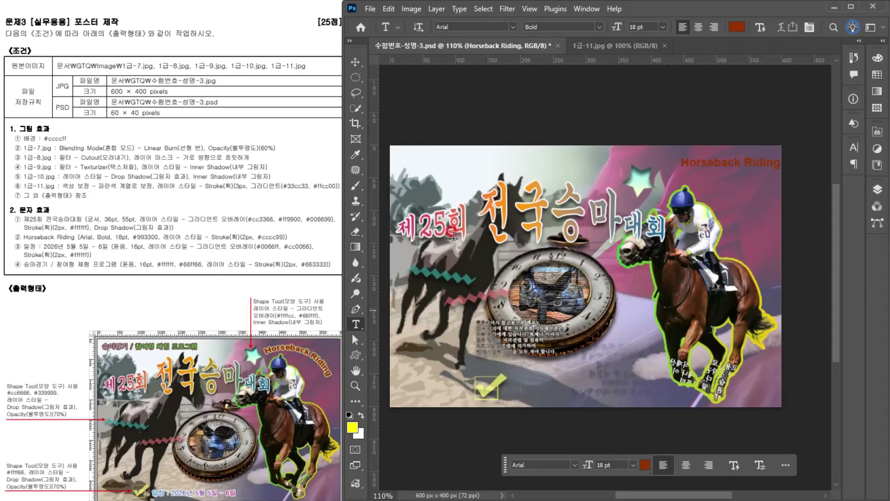
Give the "Horseback Riding" text a 2 px solid #cccc99 outside stroke and shift it slightly left.
left_click(878, 194)
scroll(823, 327, "down", 7)
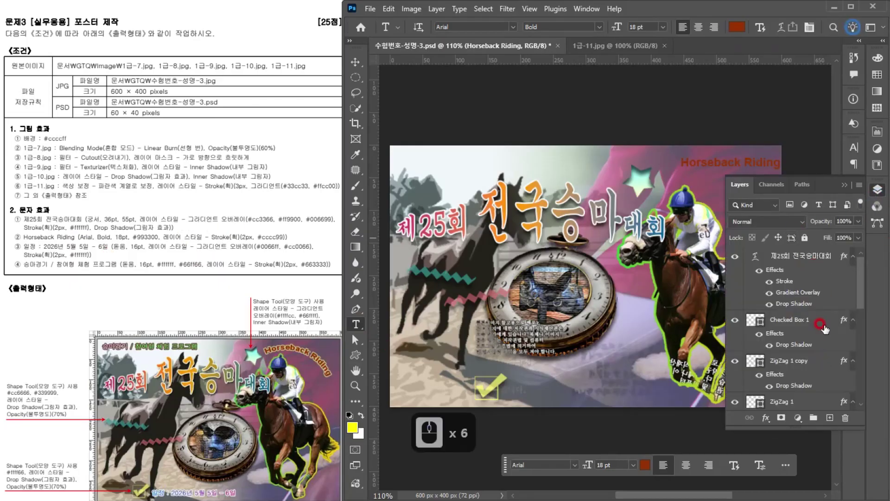
scroll(832, 371, "up", 4)
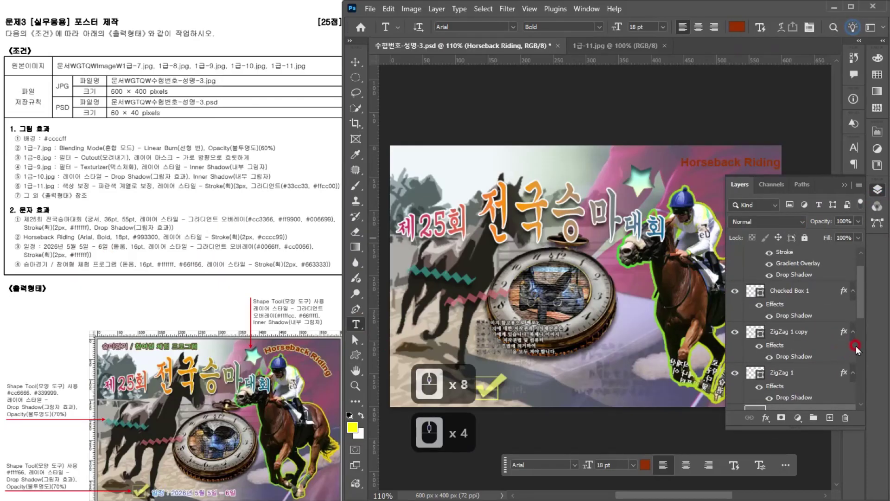
scroll(830, 350, "down", 3)
double_click(829, 347)
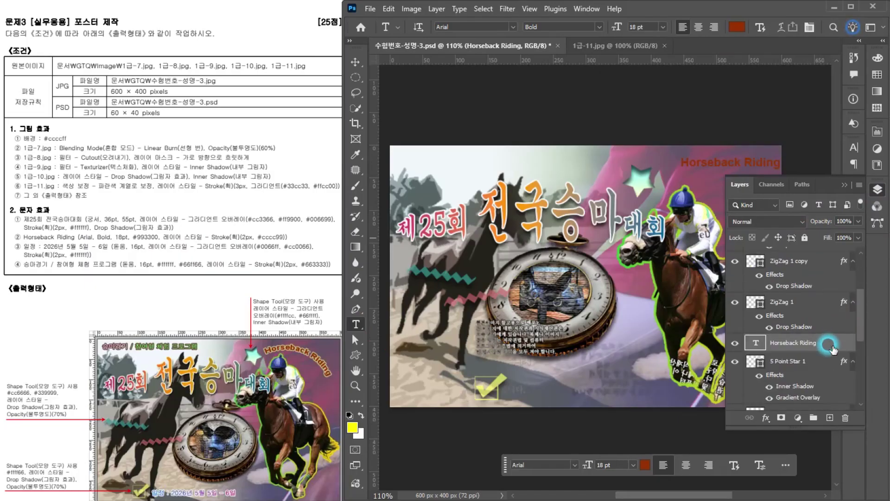
left_click(439, 338)
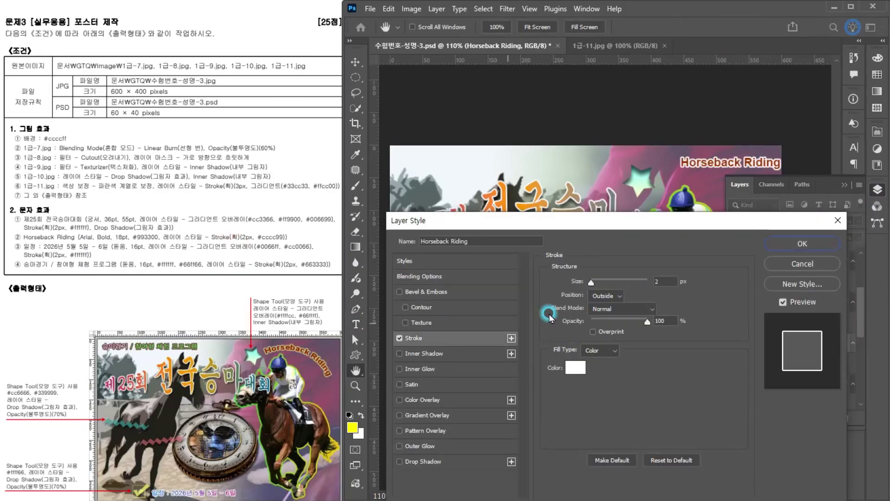
left_click(572, 371)
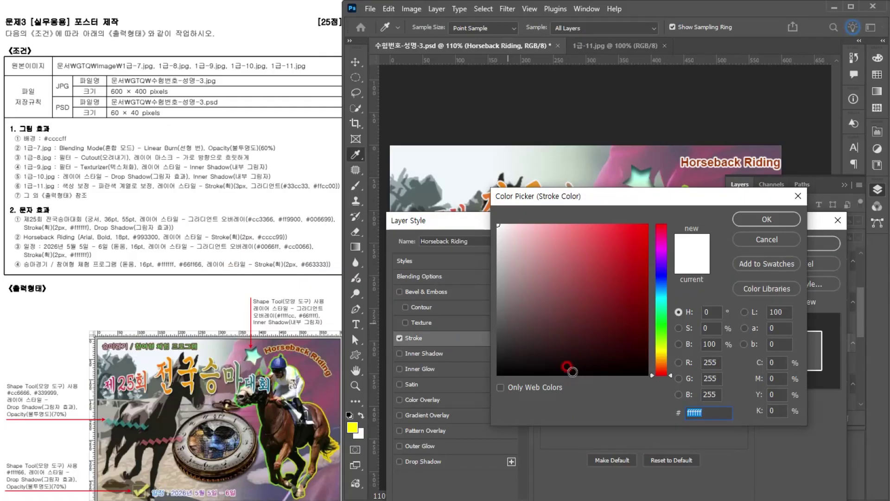
type("cc9")
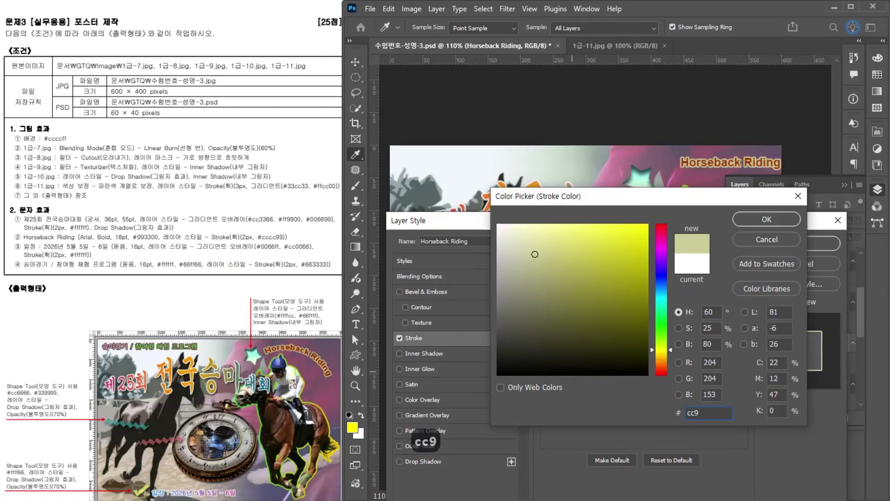
key("Return")
left_click(817, 246)
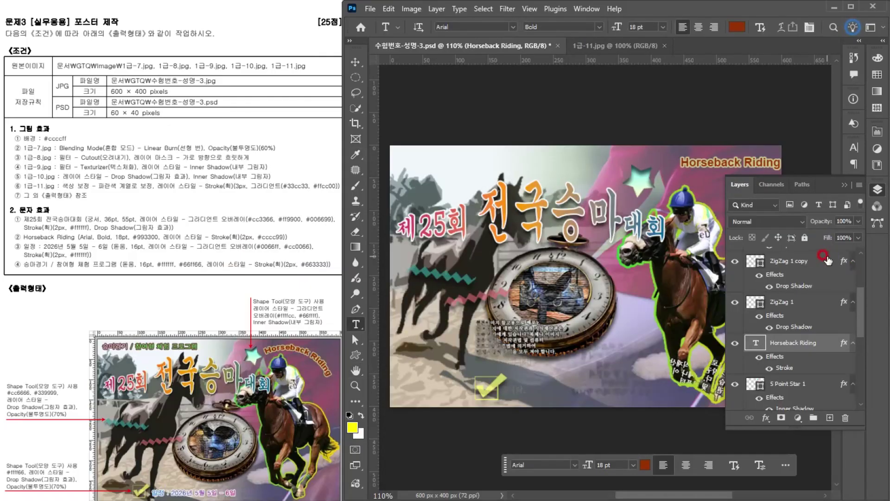
left_click(355, 62)
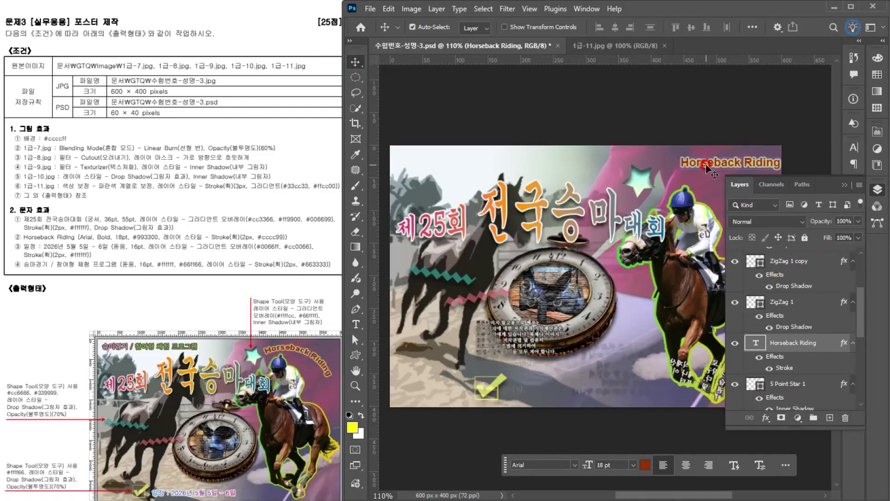
left_click_drag(705, 169, 687, 170)
left_click(449, 12)
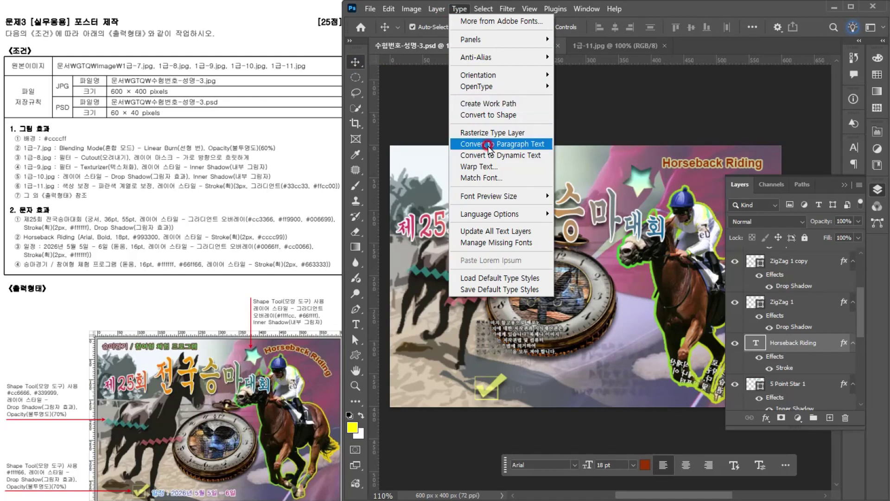
left_click(488, 169)
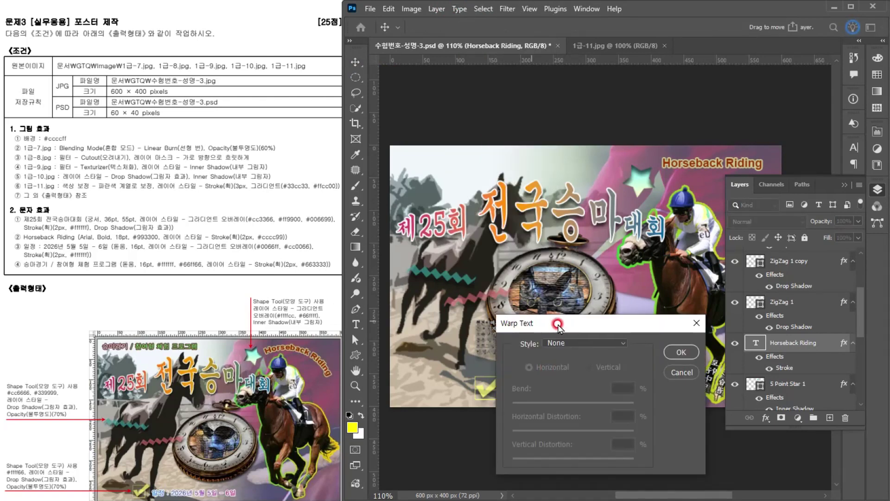
left_click(682, 372)
Warp the "Horseback Riding" text with the horizontal Arc style at +50% bend.
left_click(460, 9)
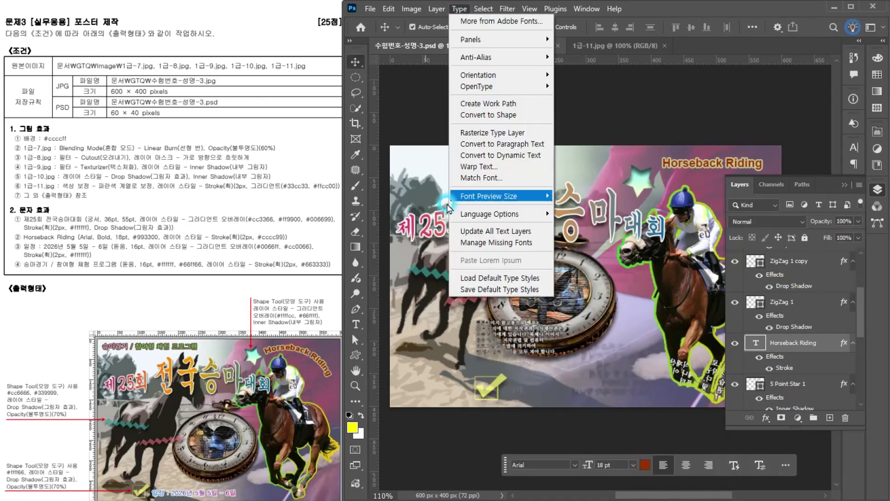
left_click(464, 170)
left_click(570, 347)
left_click(562, 373)
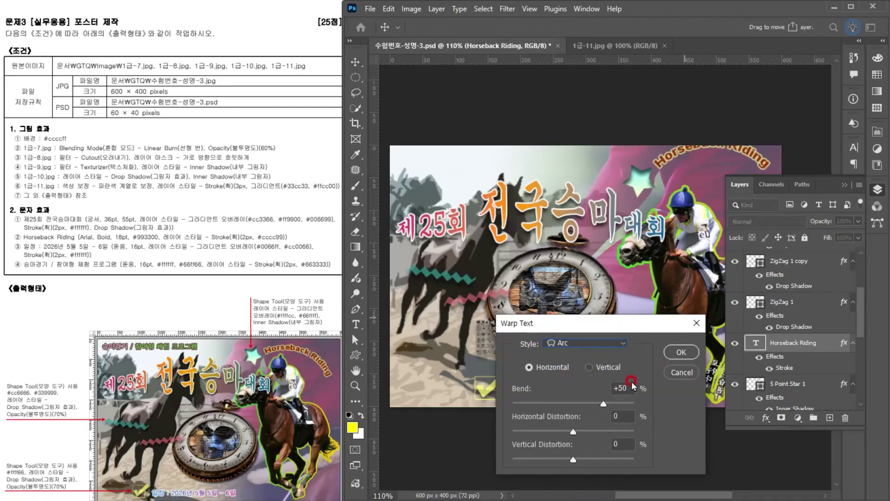
left_click(674, 354)
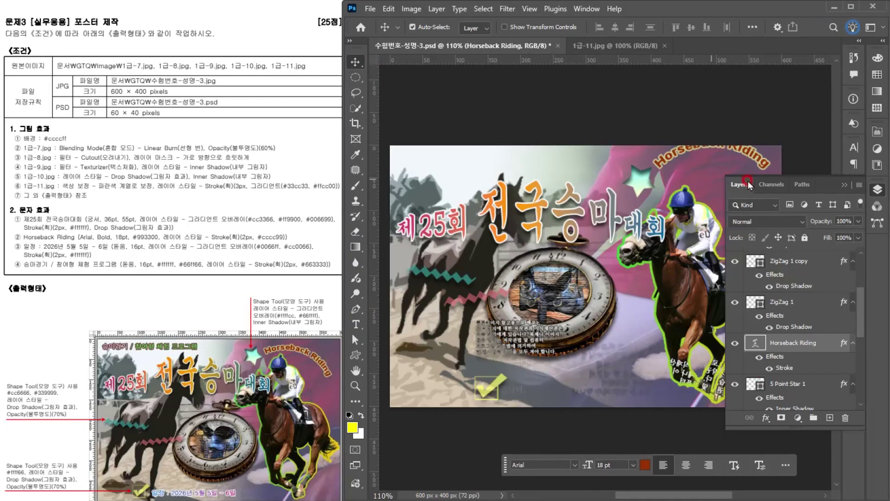
Rotate the arched "Horseback Riding" text clockwise and place it so it curves around the jockey's head.
key("ctrl+t")
left_click_drag(771, 120, 759, 204)
left_click(828, 193)
key("Return")
left_click(191, 206)
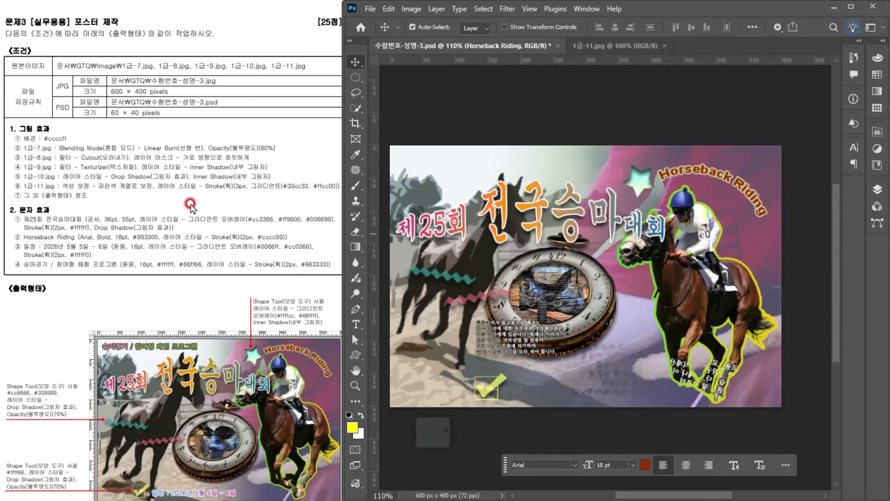
left_click(535, 431)
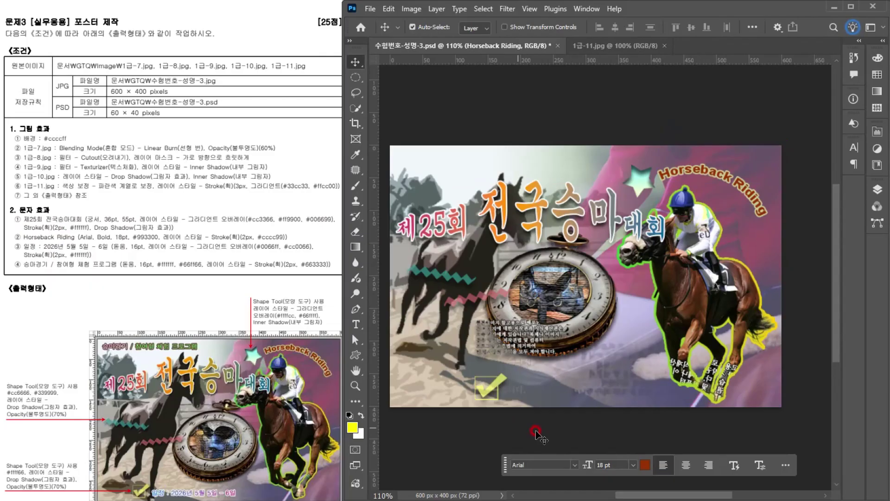
Add the text "일정 : 2026년 5월 5일 - 6일" beside the check mark near the poster's lower edge.
left_click(357, 325)
left_click(536, 396)
type("d")
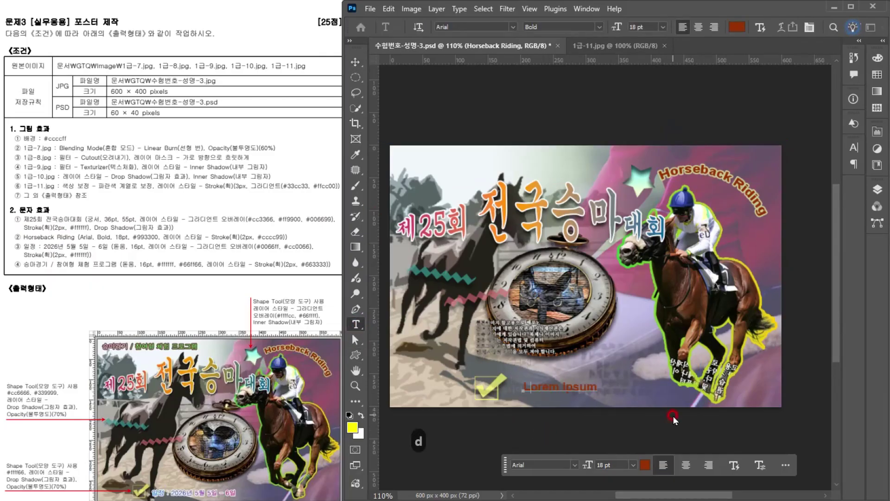
key("BackSpace")
key("Hangul")
type("ㅇ")
key("BackSpace")
key("BackSpace")
type("일정 : 2026년 5월 5일 - 6일")
Format the date text in Dotum at 16 pt and commit it.
key("ctrl+a")
left_click(515, 29)
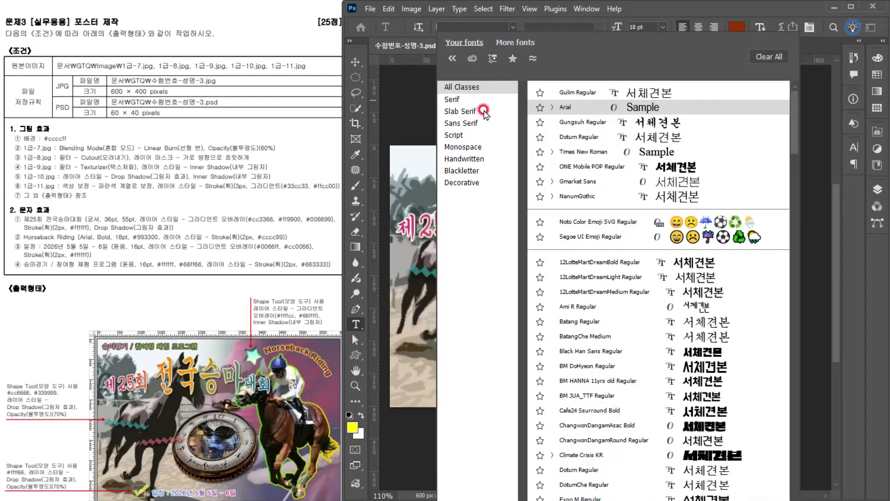
left_click(579, 138)
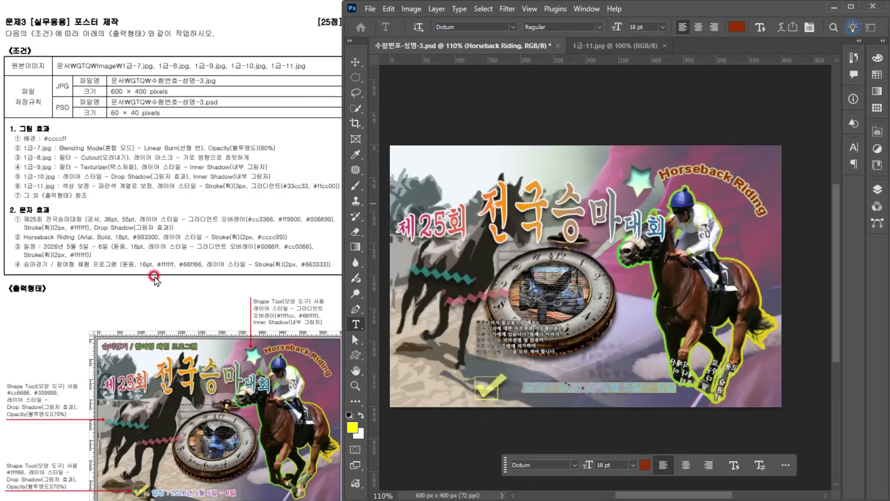
left_click(603, 28)
type("16")
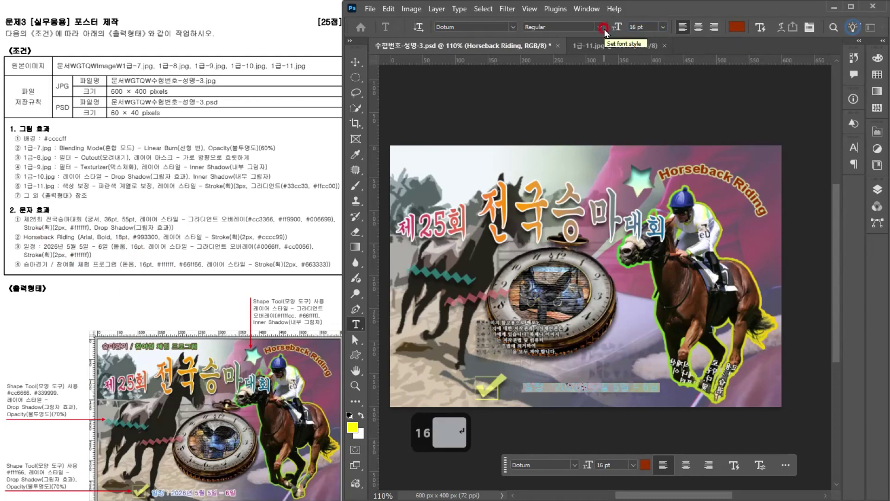
key("ctrl+Return")
Add a Gradient Overlay to the date text and remove the gradient's orange middle color stop.
left_click(877, 189)
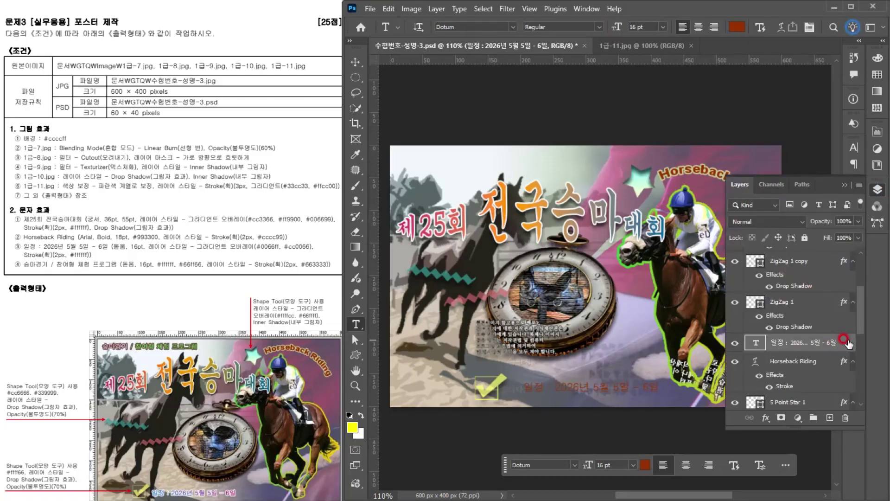
double_click(848, 343)
left_click(446, 415)
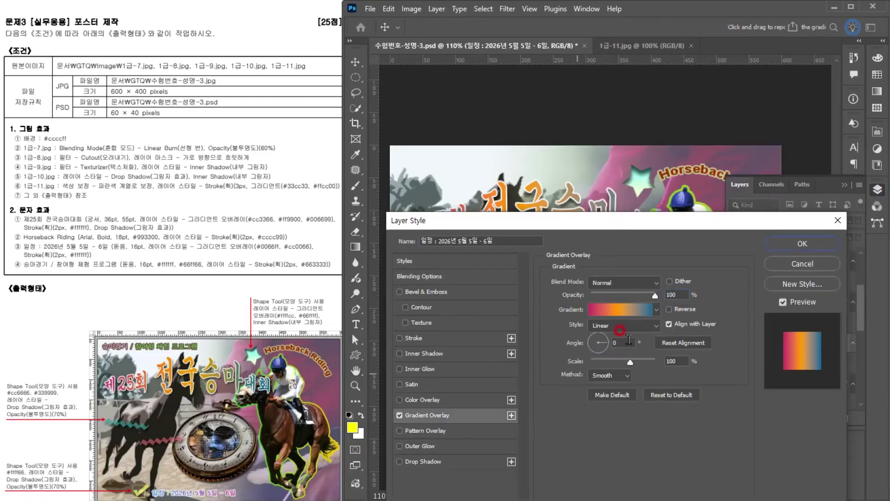
left_click(614, 311)
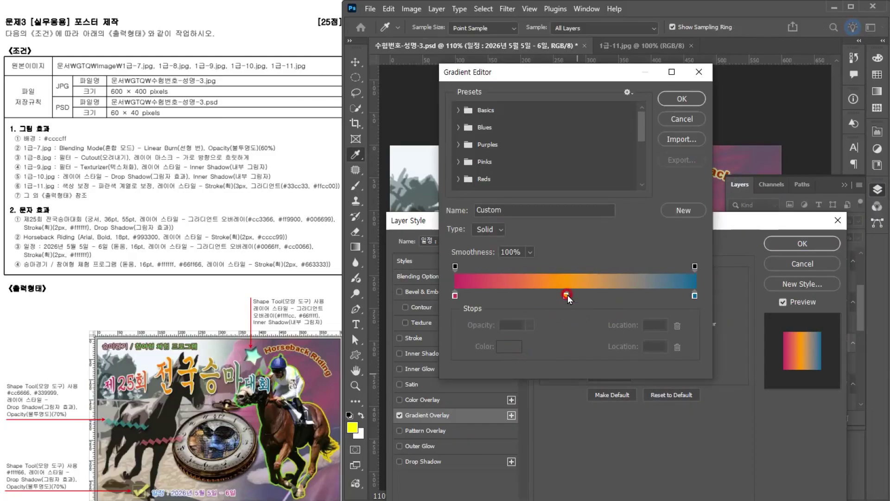
left_click_drag(567, 295, 563, 352)
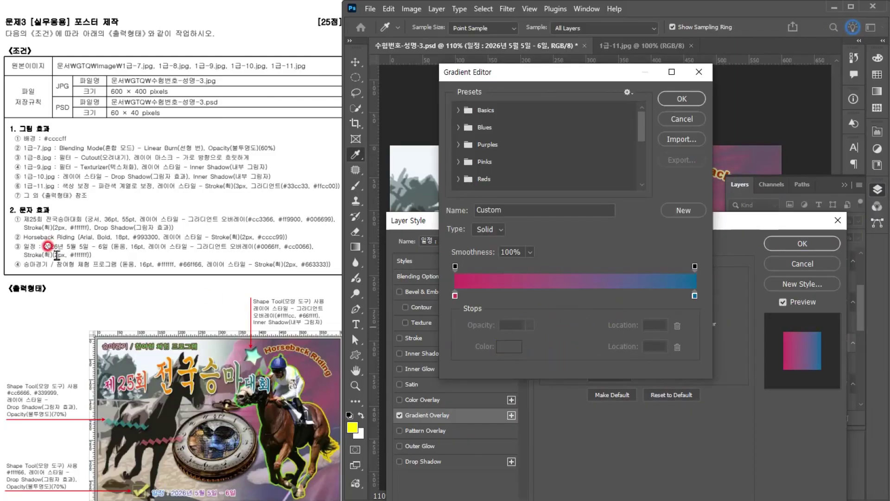
Set the date text's gradient to run from #0066ff to #cc0066.
double_click(455, 296)
type("06")
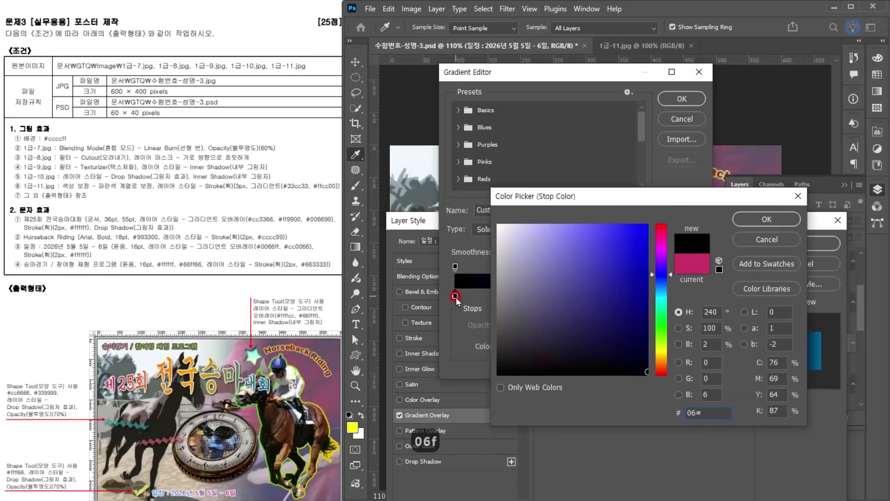
key("BackSpace")
key("Hangul")
type("f")
key("Return")
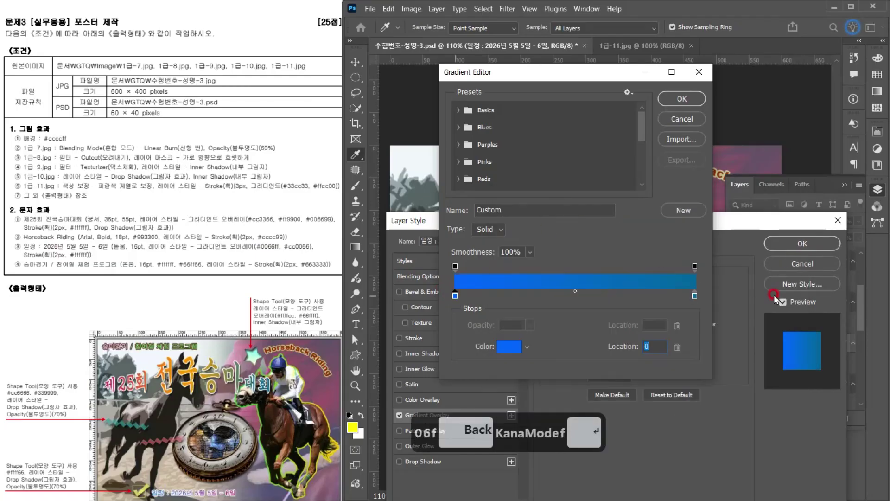
double_click(694, 297)
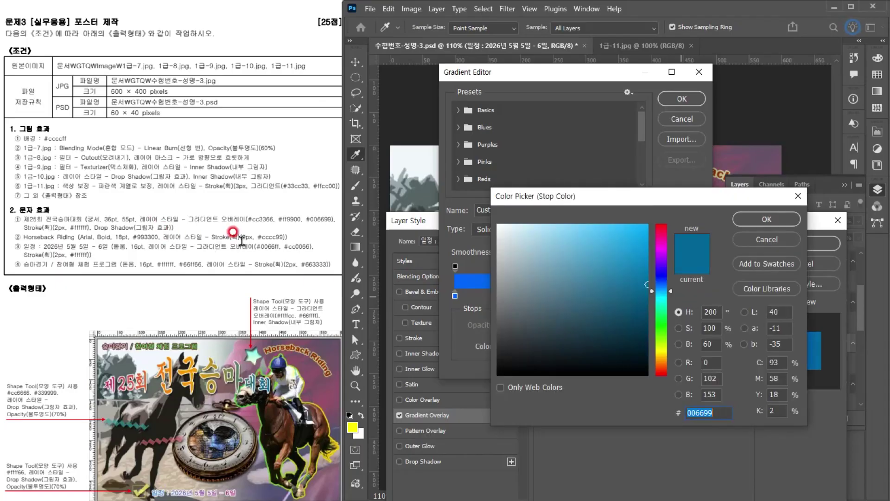
type("c06")
key("Return")
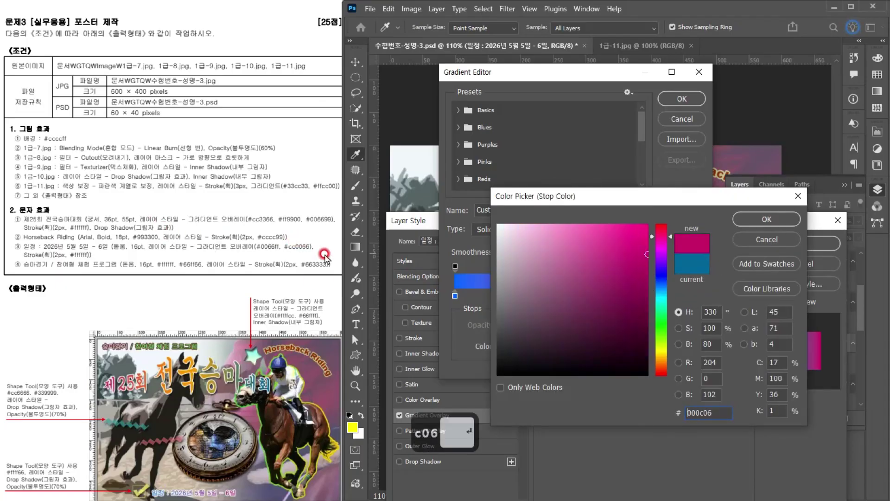
left_click(682, 99)
Add a 2 px solid #ffffff outside stroke to the date text and apply the layer style.
left_click_drag(561, 225, 560, 85)
left_click(258, 299)
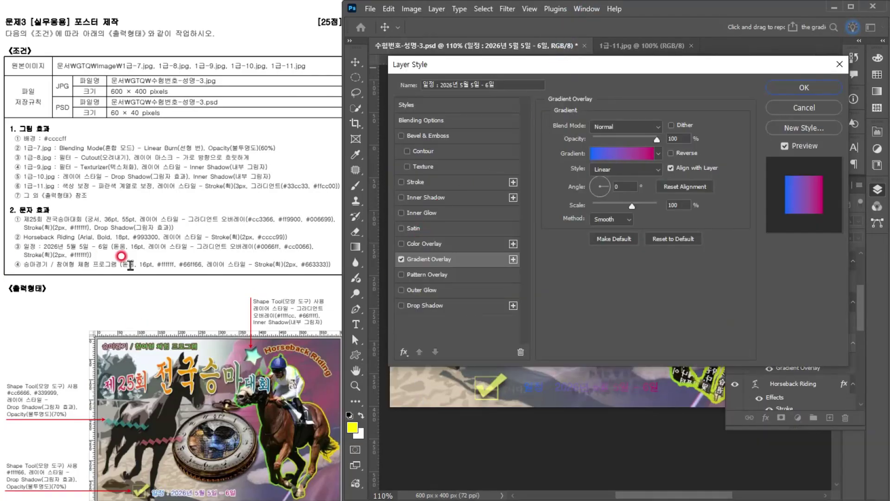
left_click(439, 182)
left_click(653, 121)
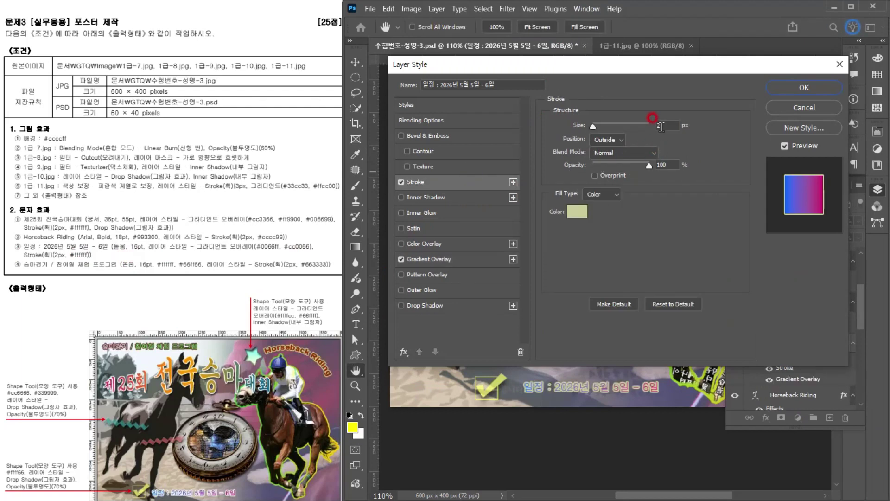
left_click(603, 153)
left_click(577, 213)
left_click_drag(547, 271, 471, 197)
left_click(765, 213)
left_click(806, 84)
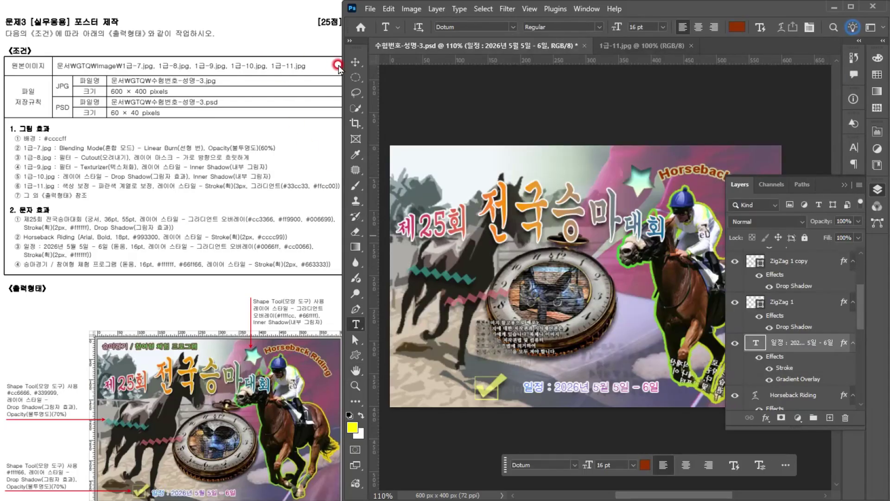
Move the date text slightly left and down, closer to the check mark, and fine-tune its position.
left_click(355, 61)
left_click_drag(616, 392, 607, 396)
key("Up")
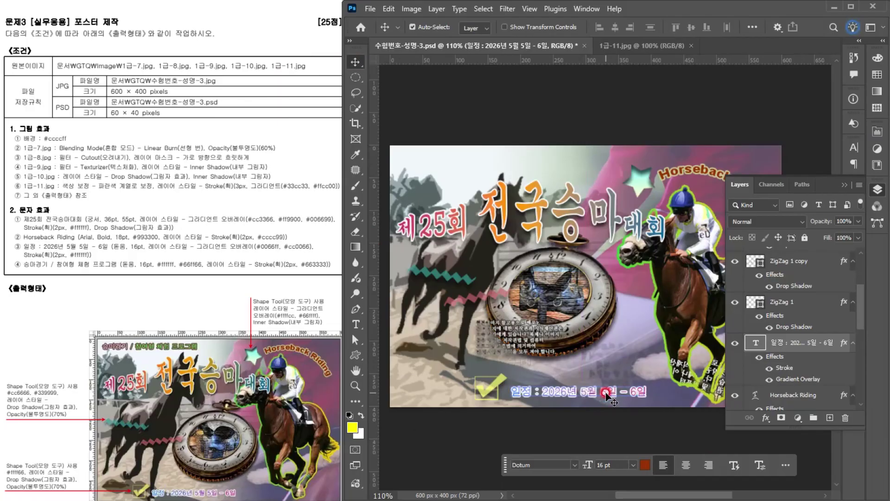
key("Left")
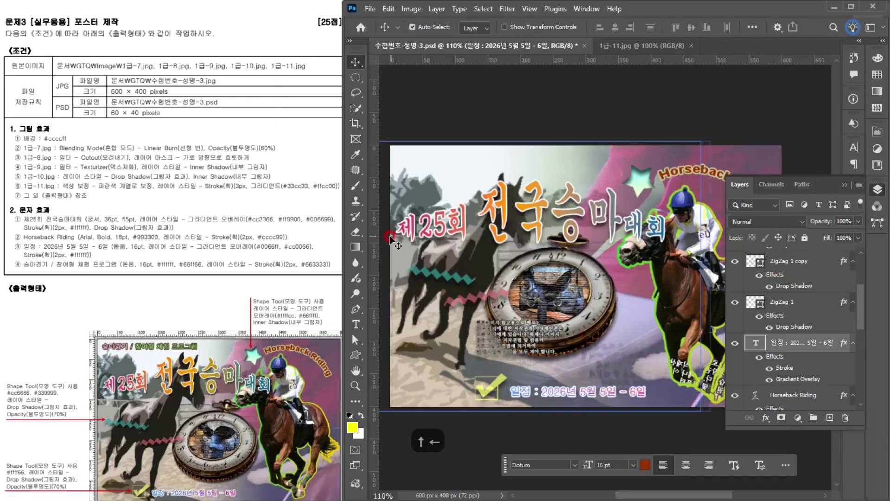
Add the text "승마경기 / 참여형 체험 프로그램" in the poster's upper-left corner above the title.
left_click(355, 324)
left_click(414, 166)
type("tmd")
key("BackSpace")
key("BackSpace")
key("BackSpace")
key("BackSpace")
key("Hangul")
type("승마경기 / 참여형 체험 프로그램")
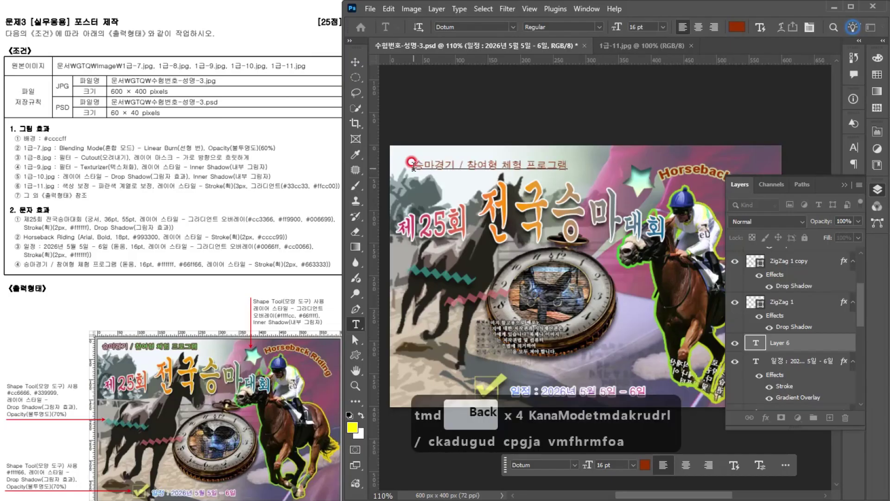
Set the colour of the whole "승마경기 / 참여형 체험 프로그램" text to #ffffff and commit the text.
key("ctrl+a")
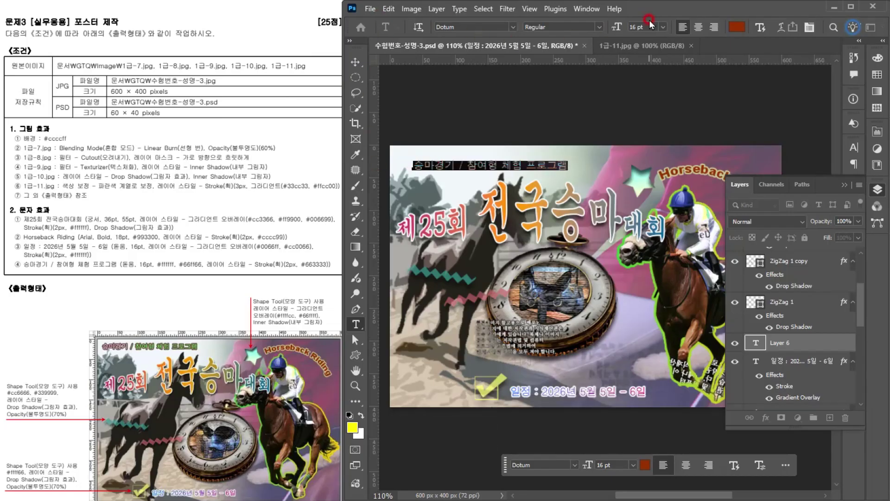
left_click(737, 26)
type("ffffff")
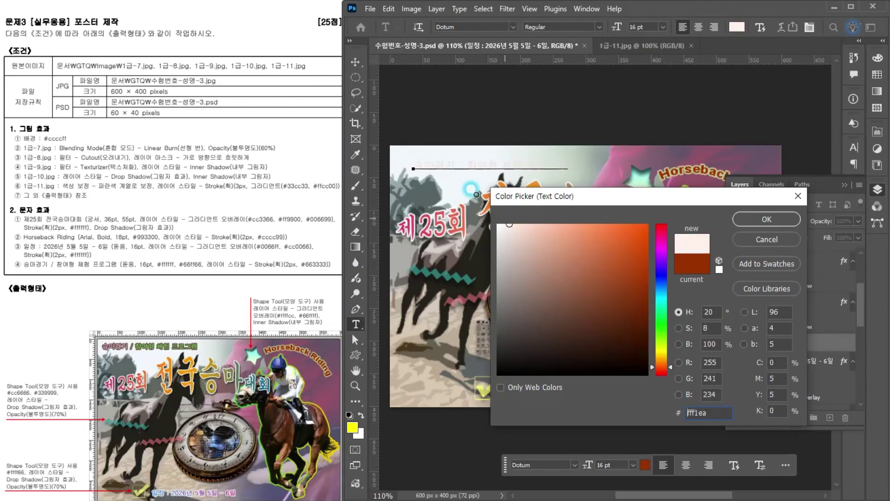
left_click(756, 221)
key("ctrl+Return")
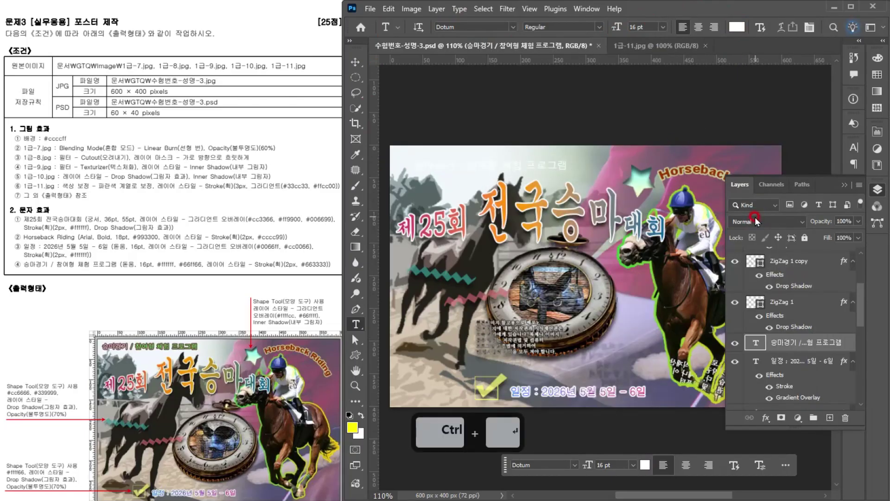
Add a 2 px outside stroke in #663333 to the "승마경기 / 참여형 체험 프로그램" text and apply the layer style.
left_click(771, 419)
left_click(786, 459)
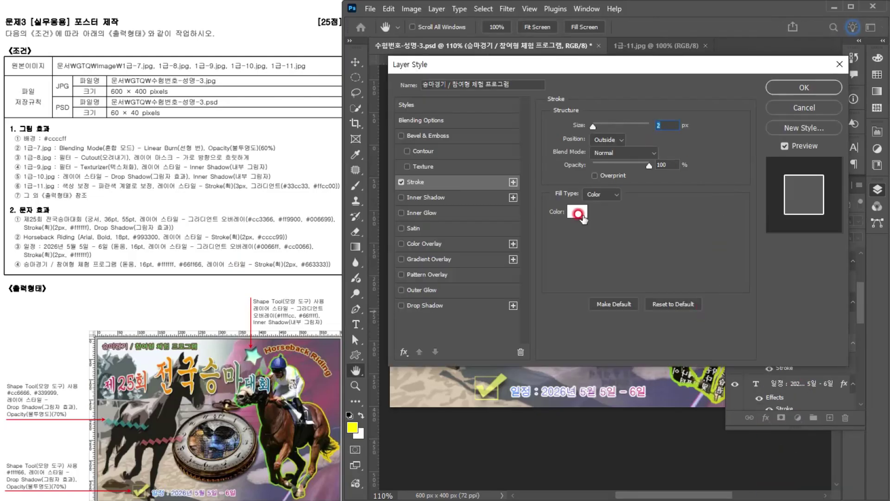
left_click(578, 214)
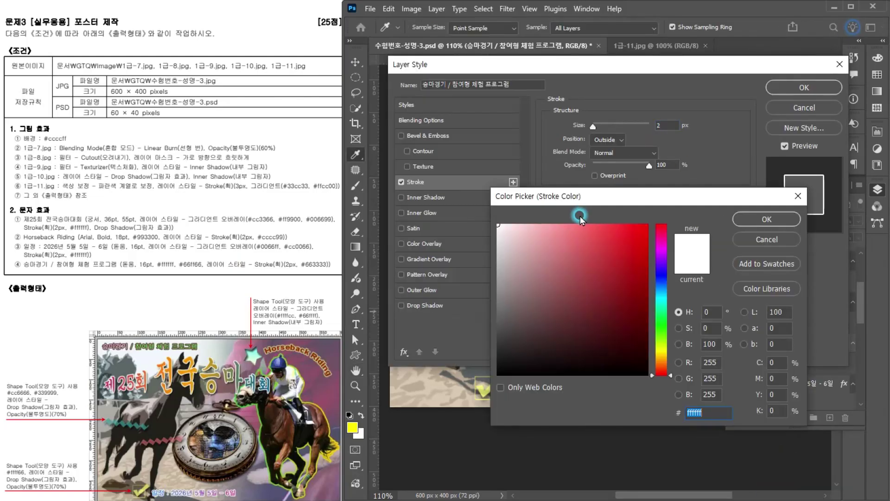
type("663333")
key("Return")
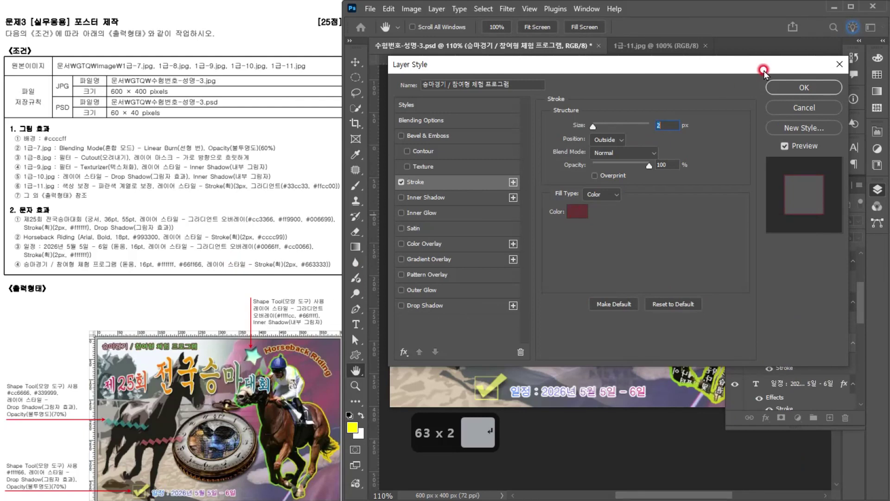
key("Return")
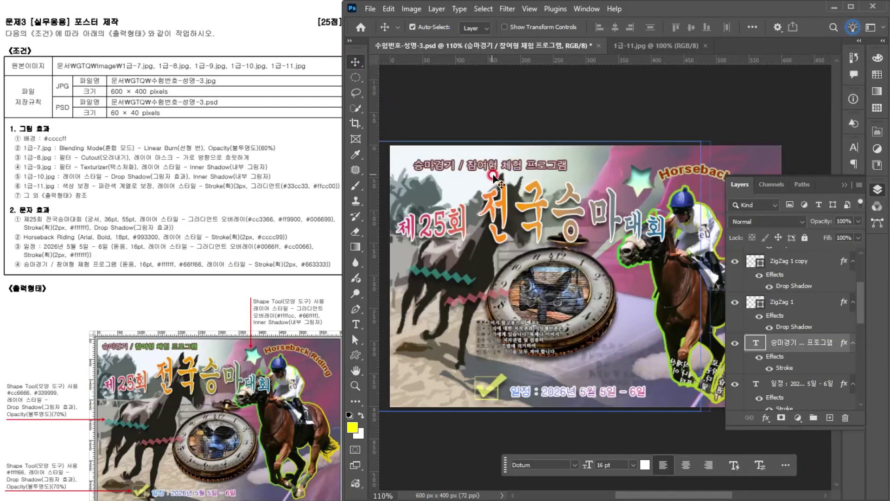
Move the "승마경기 / 참여형 체험 프로그램" text slightly up and left towards the poster's corner and fine-tune its position.
left_click_drag(494, 171, 482, 166)
key("Up")
key("Left")
key("Up")
key("Left")
key("Up")
key("Left")
key("Left")
key("Left")
key("Left")
Select only the words "참여형 체험 프로그램" within the upper-left text for editing.
key("t")
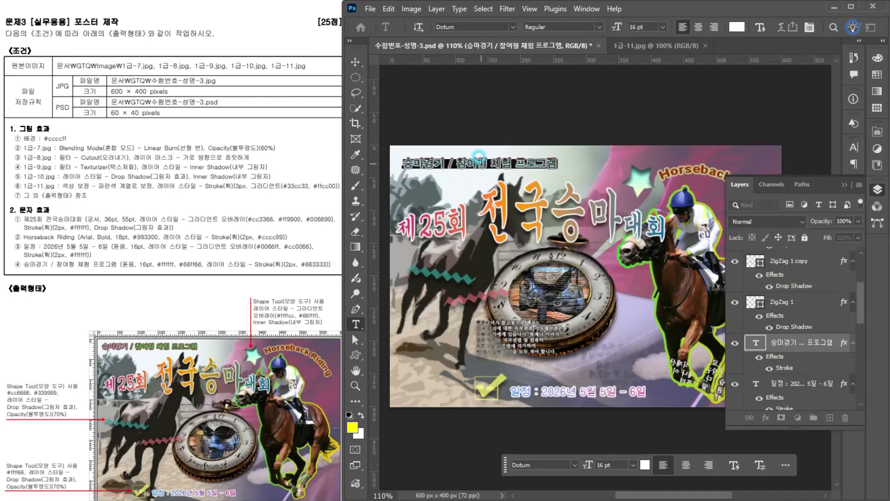
left_click(506, 161)
left_click_drag(507, 162, 568, 163)
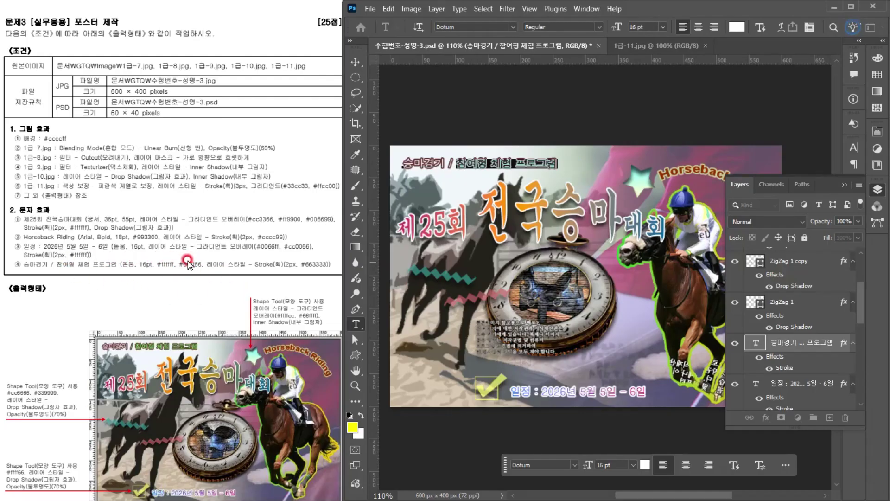
Try to recolour the selected words "참여형 체험 프로그램" with the hex value 6f6.
left_click(736, 27)
type("f")
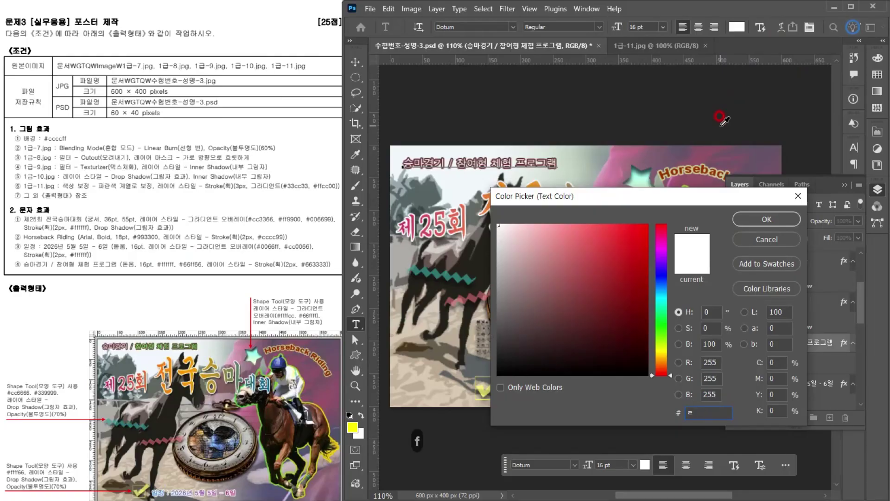
key("BackSpace")
key("Hangul")
key("Hangul")
type("6f6")
key("Return")
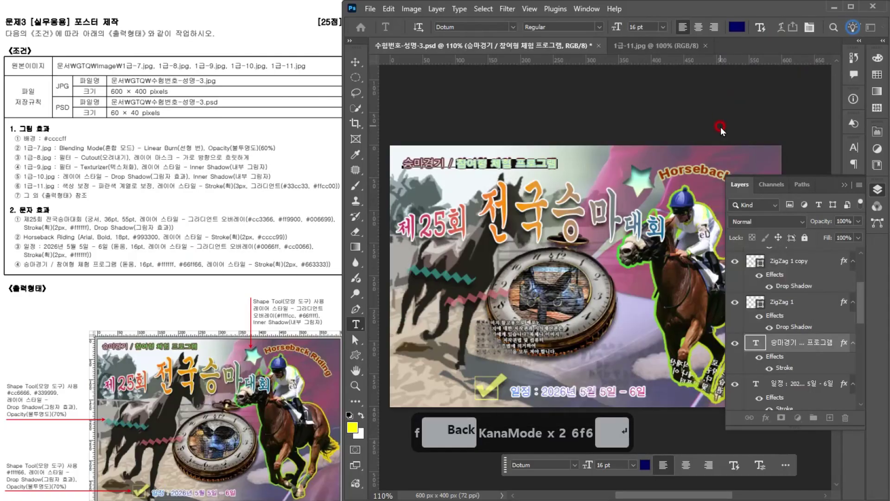
Set the colour of the selected words "참여형 체험 프로그램" to #66ff66 and commit the text edit.
left_click(736, 27)
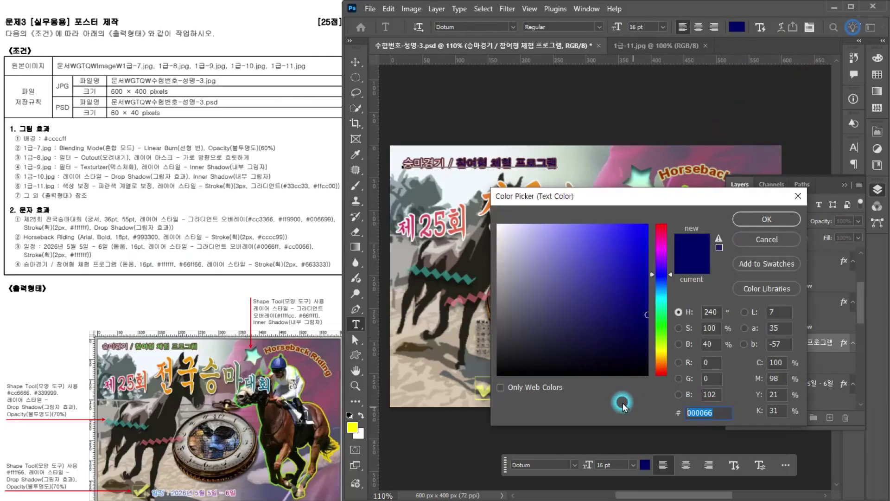
type("6ㄹ")
key("BackSpace")
key("Hangul")
type("f6")
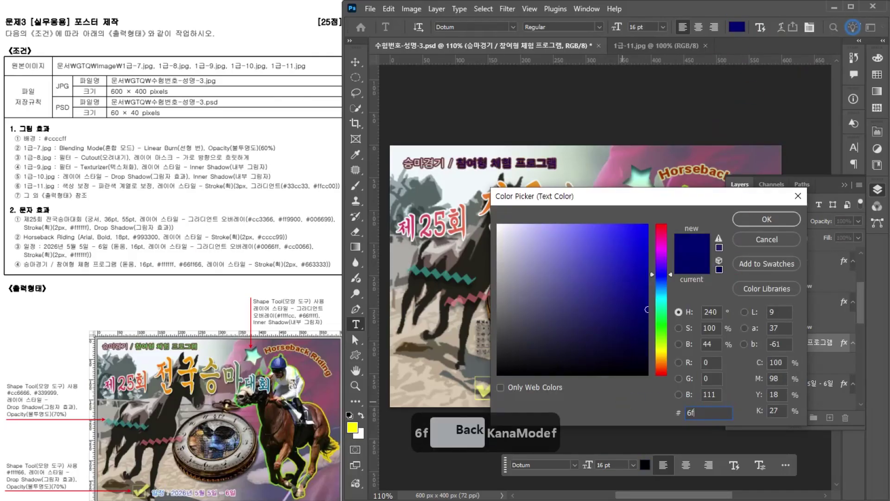
key("Return")
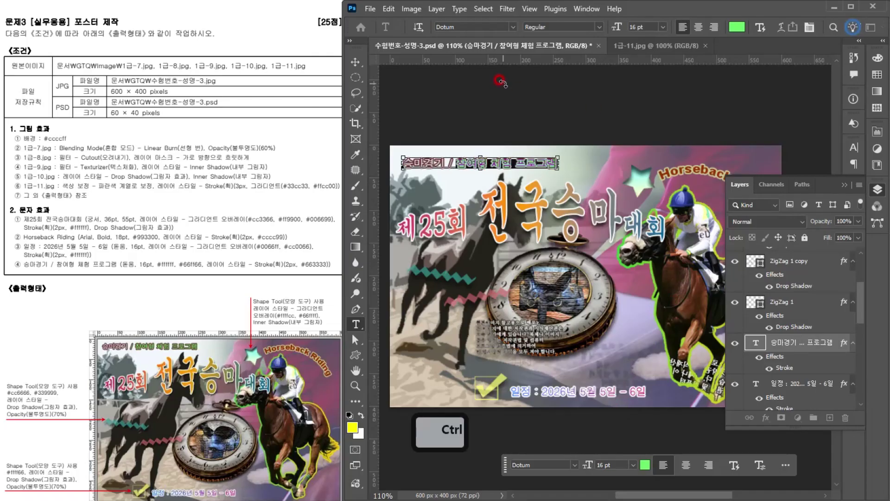
key("ctrl+Return")
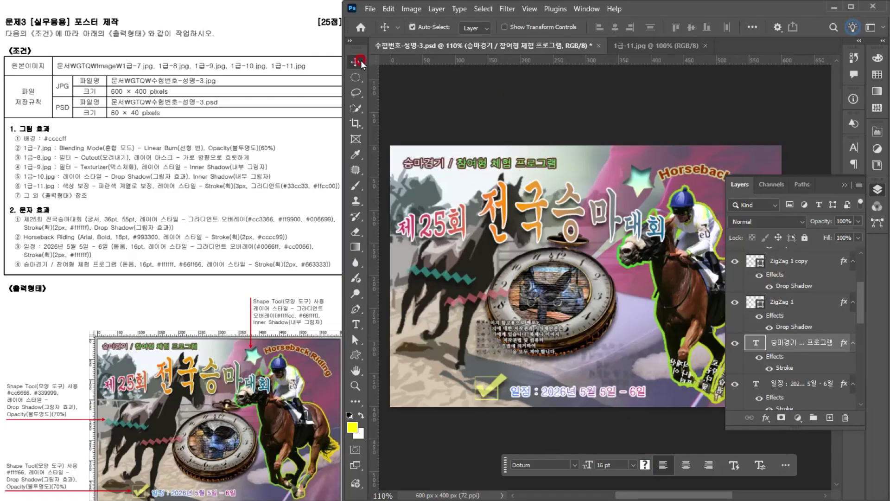
Save the finished poster to its existing PSD file, accepting the Photoshop format options.
left_click(844, 184)
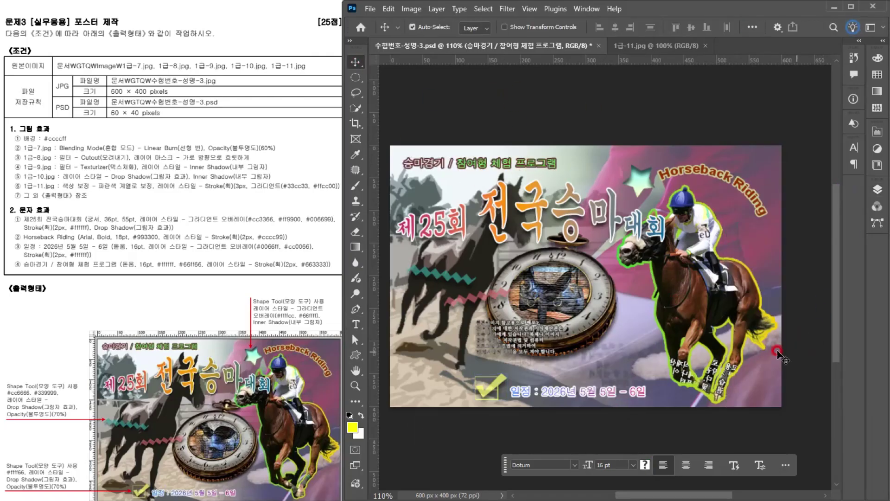
key("ctrl+s")
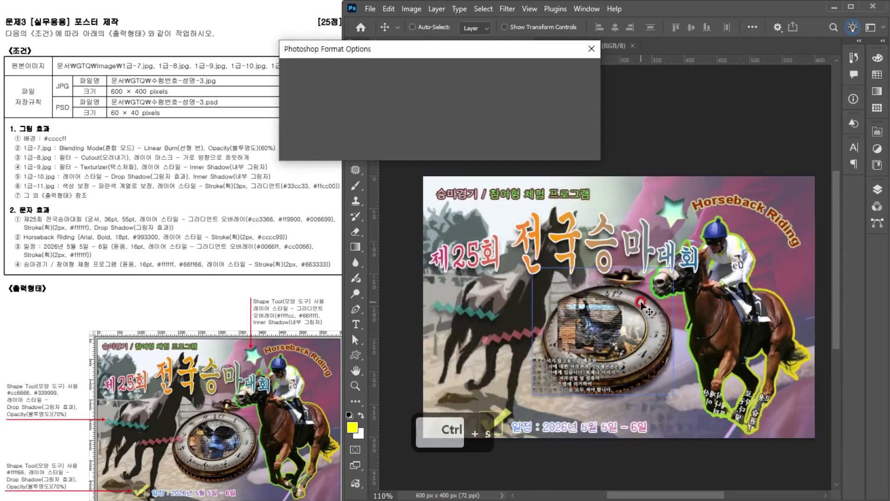
left_click(574, 69)
left_click_drag(632, 358, 615, 339)
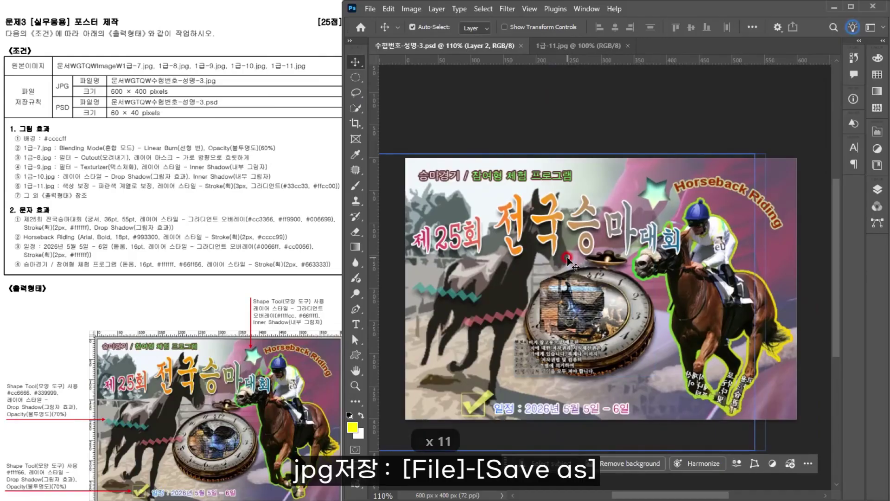
Save a JPEG copy of the poster as 수험번호-성명-3.jpg in the GTQ folder and confirm the JPEG quality options.
key("ctrl+shift+s")
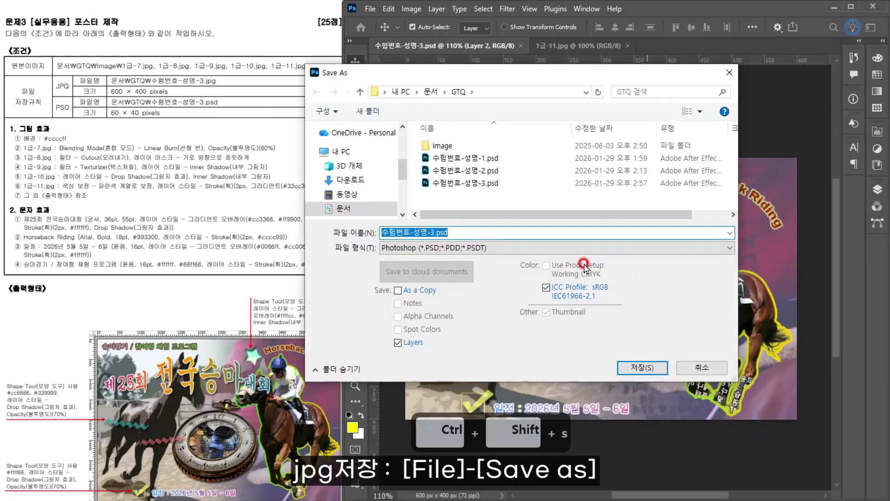
left_click(438, 248)
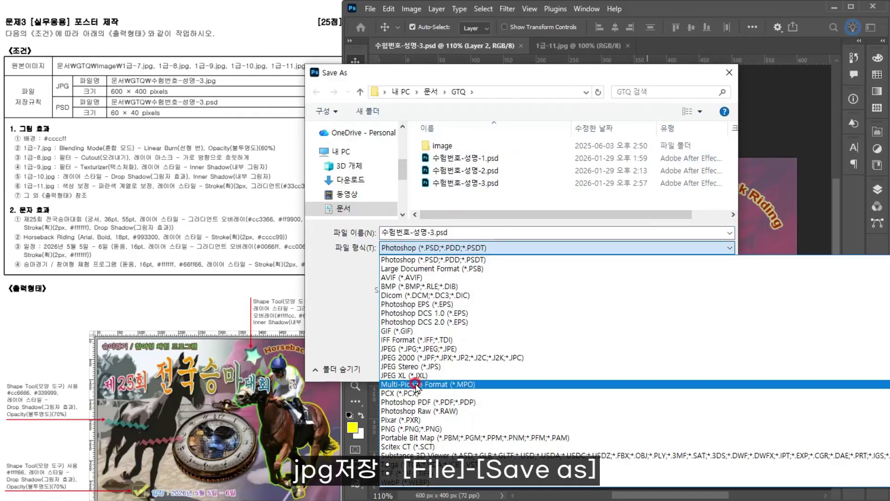
left_click(408, 349)
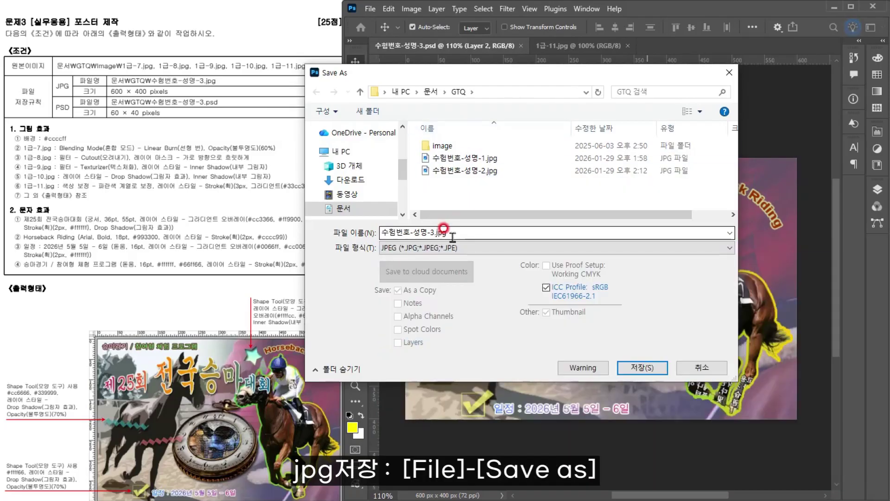
left_click(646, 367)
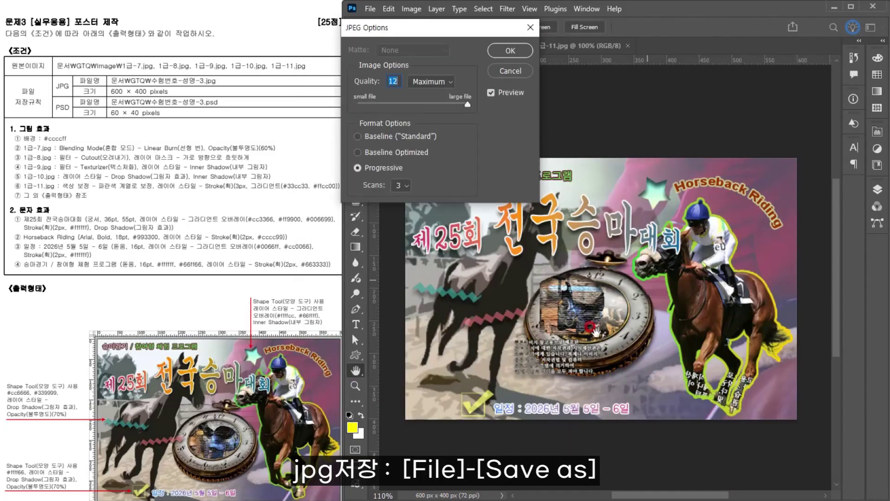
left_click(463, 82)
left_click(429, 100)
left_click(509, 50)
left_click(594, 179)
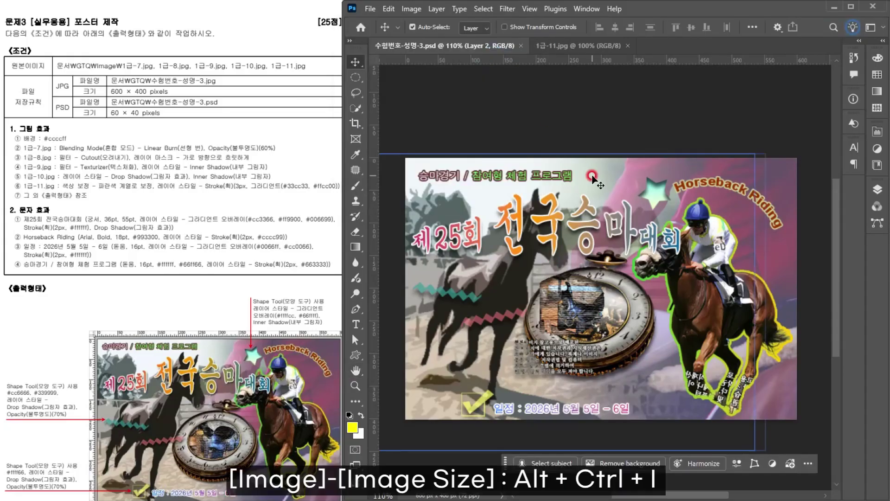
Resize the poster image to 60 × 40 pixels and save the reduced version to the PSD file.
key("ctrl+alt+i")
left_click(709, 163)
key("BackSpace")
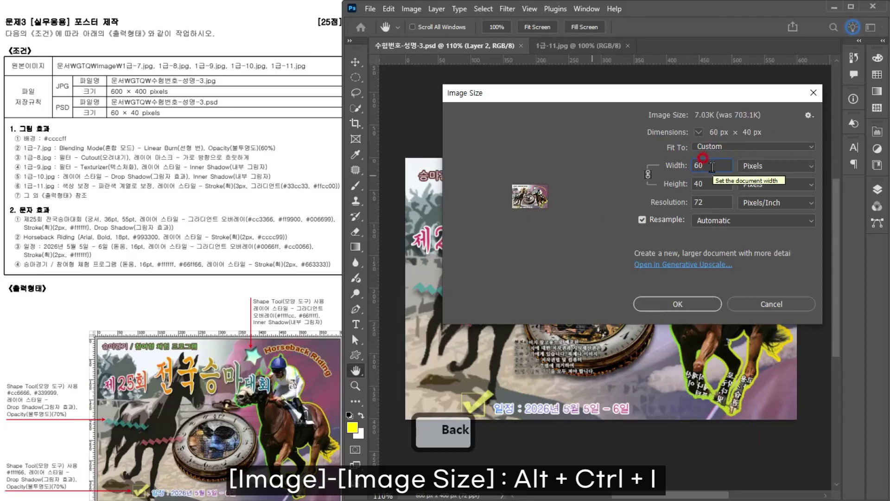
left_click(658, 302)
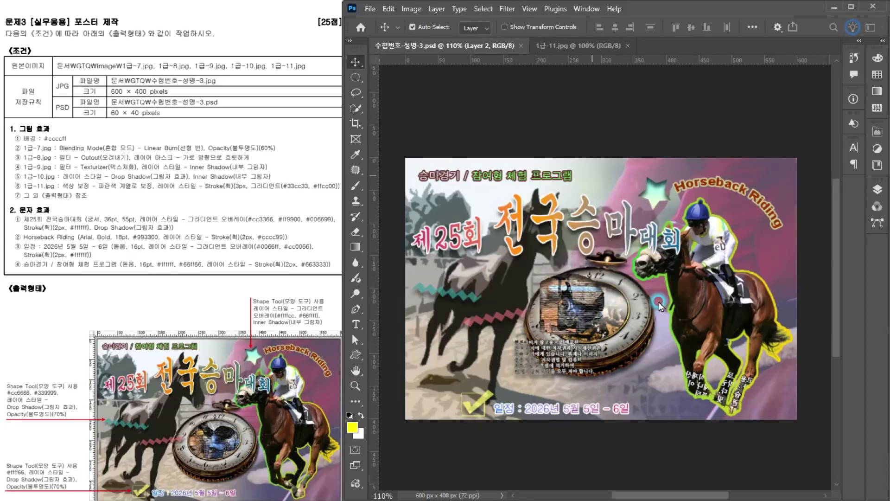
key("ctrl+s")
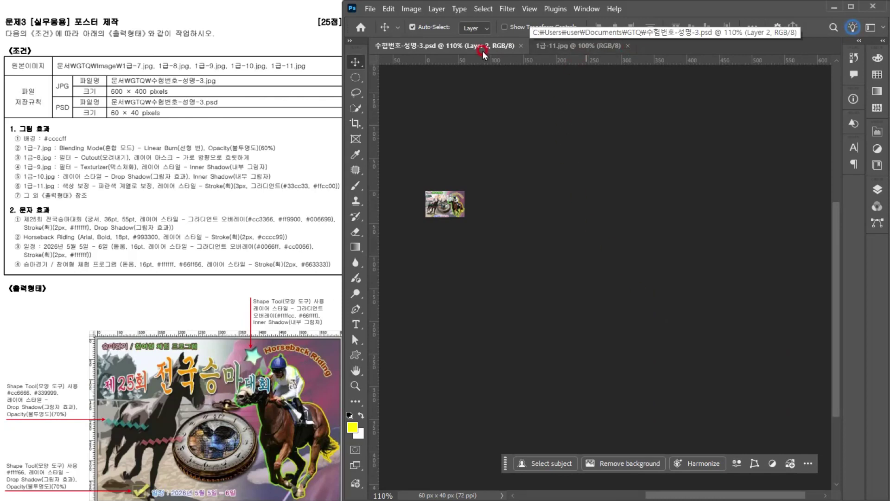
Undo the image resize and select the Move (Save) state that precedes it in the document history.
key("ctrl+z")
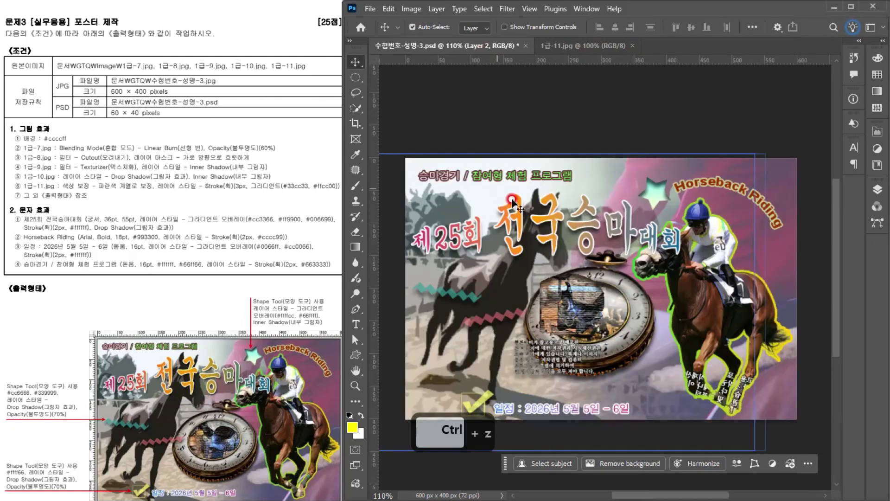
left_click(854, 58)
left_click(747, 90)
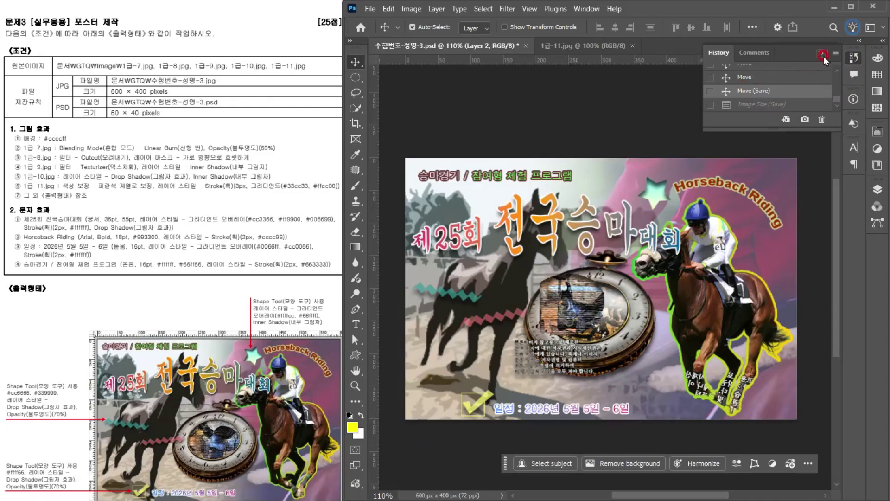
left_click(823, 55)
left_click(83, 109)
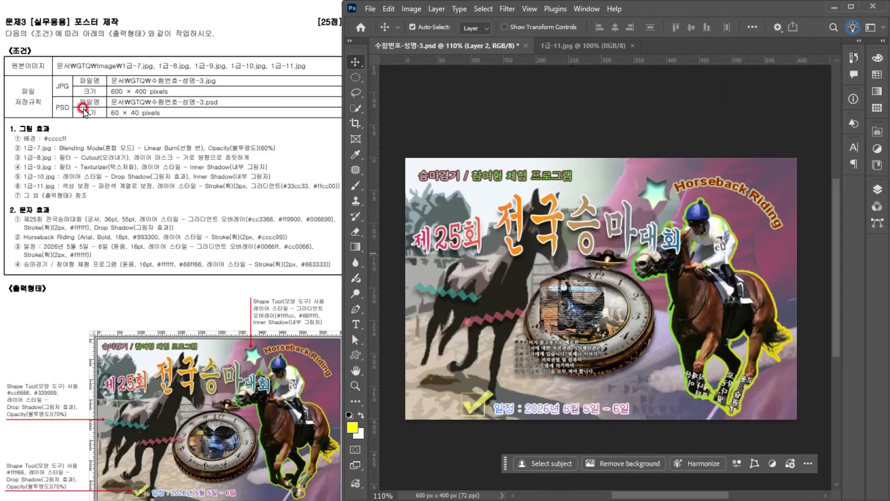
left_click(622, 85)
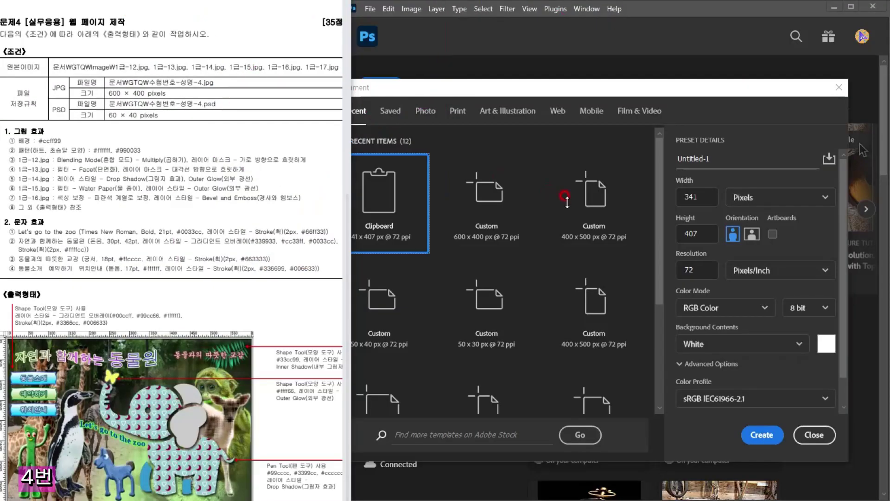
Create a new 600 × 400 pixel document at 72 pixels/inch in RGB colour with a white background.
left_click(468, 95)
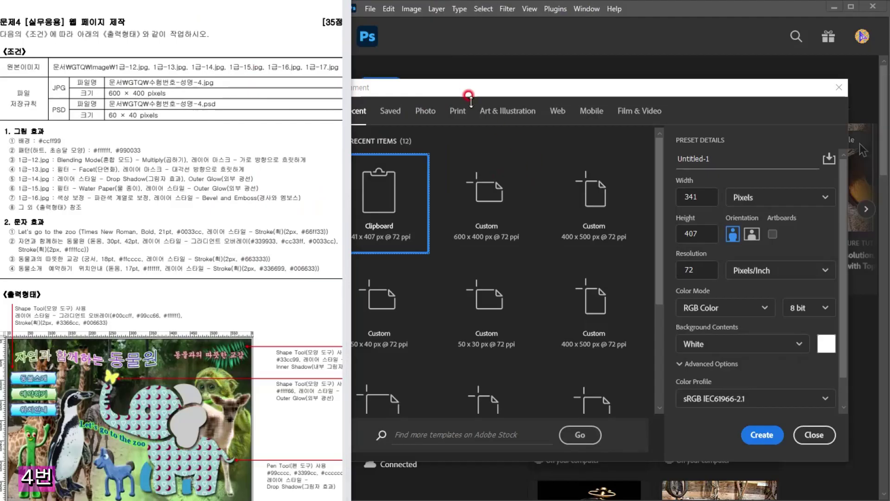
left_click(649, 188)
type("600")
key("Tab")
type("400")
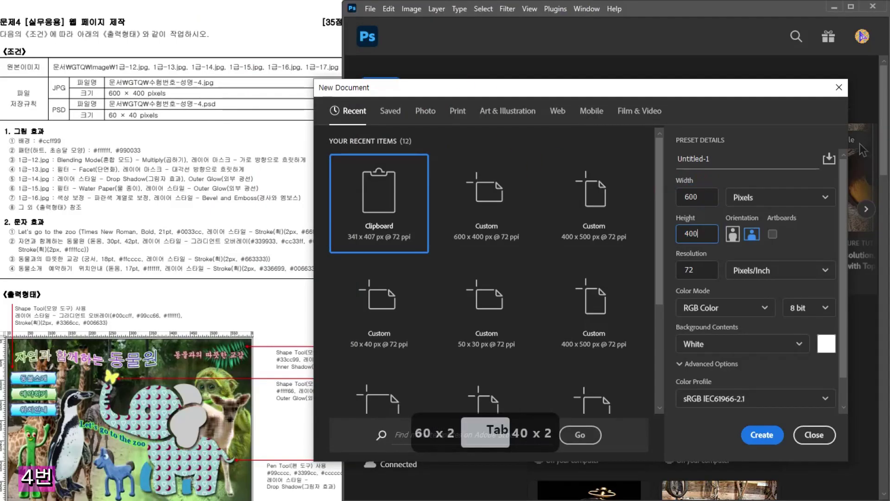
left_click(707, 265)
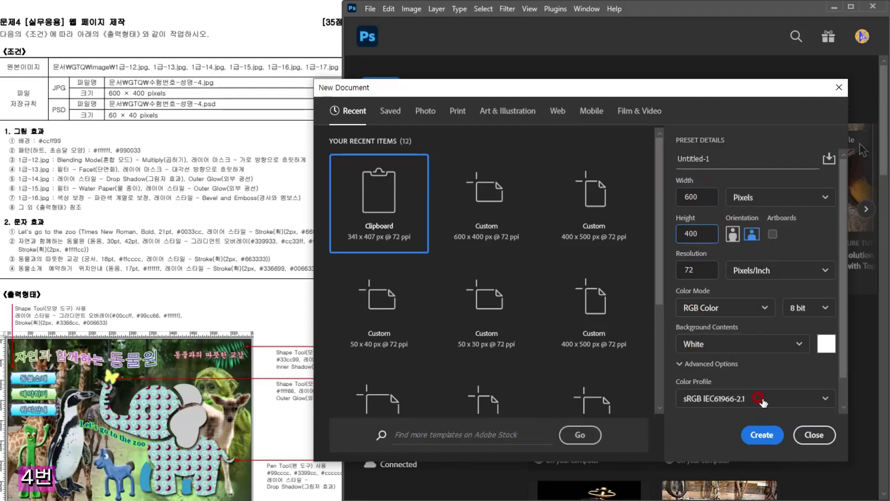
left_click(762, 434)
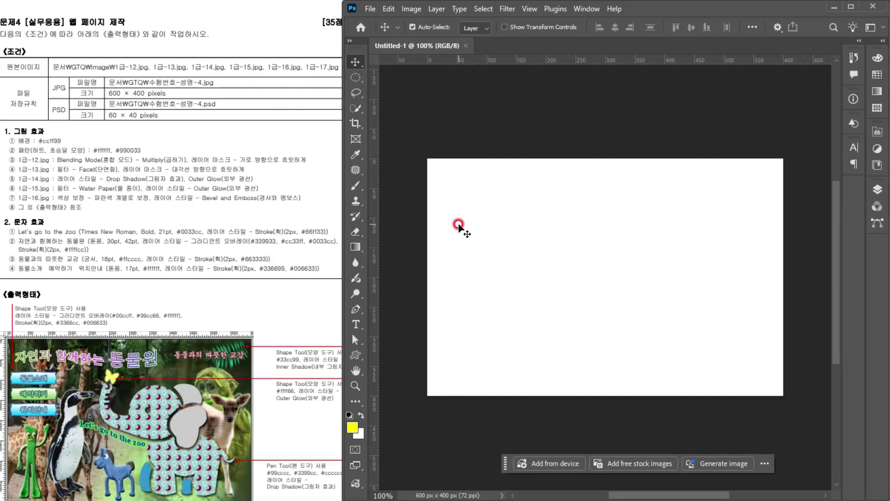
Save the new document as 수험번호-성명-4.psd in the GTQ folder.
key("ctrl+shift+s")
left_click(450, 184)
left_click_drag(430, 233, 483, 233)
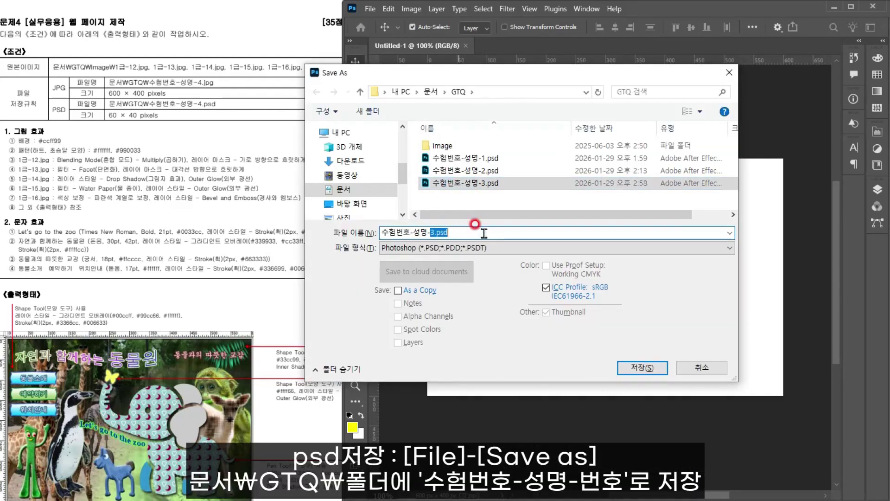
type("4")
key("Return")
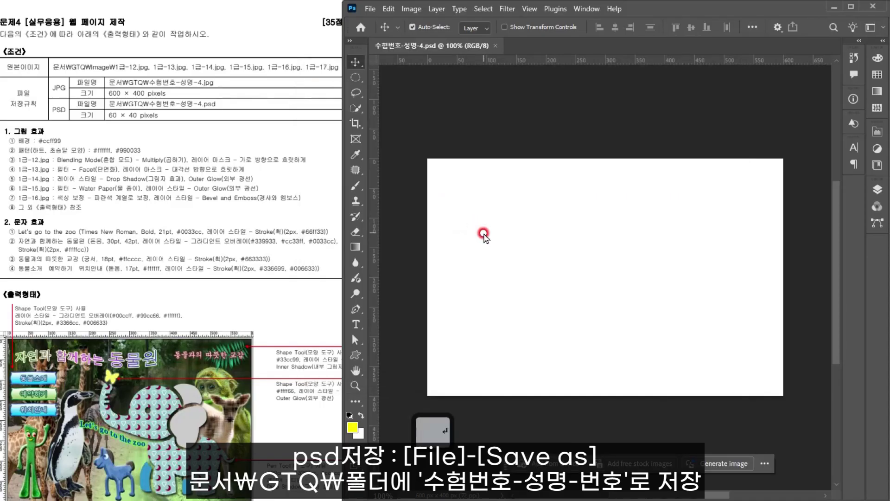
Fill the background with the solid colour #ccff99 at 100% opacity in Normal mode.
left_click(389, 130)
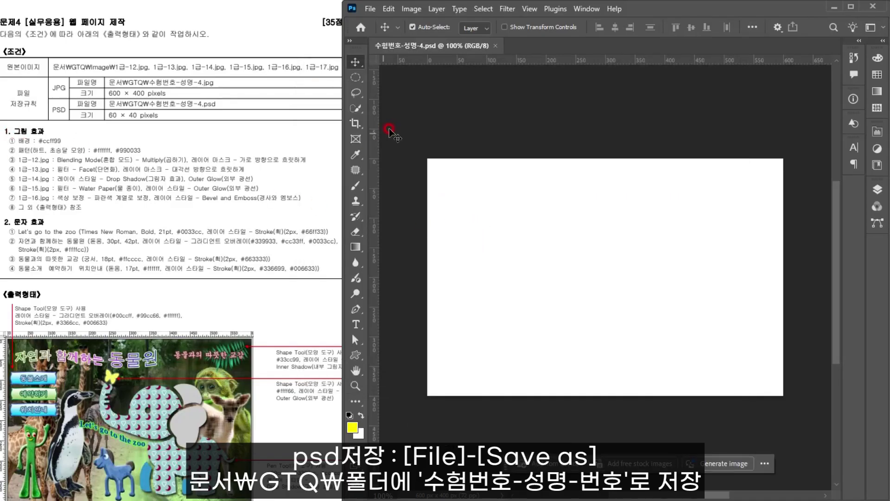
left_click(389, 9)
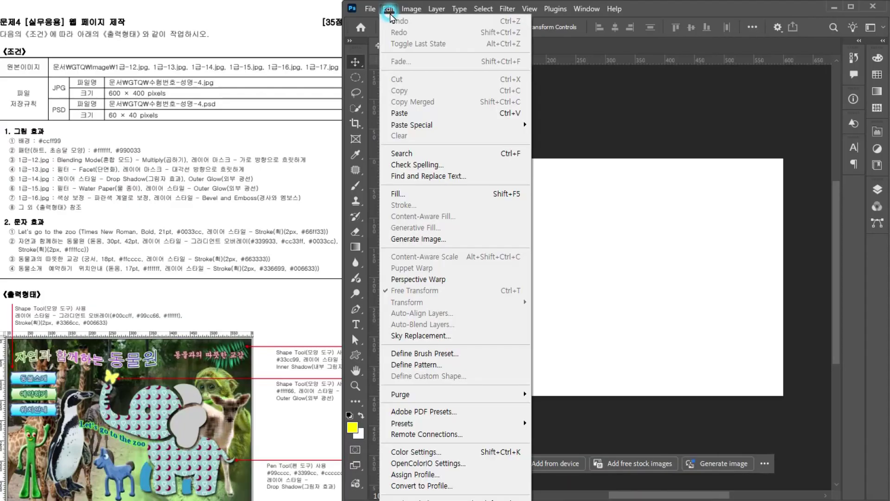
left_click(417, 193)
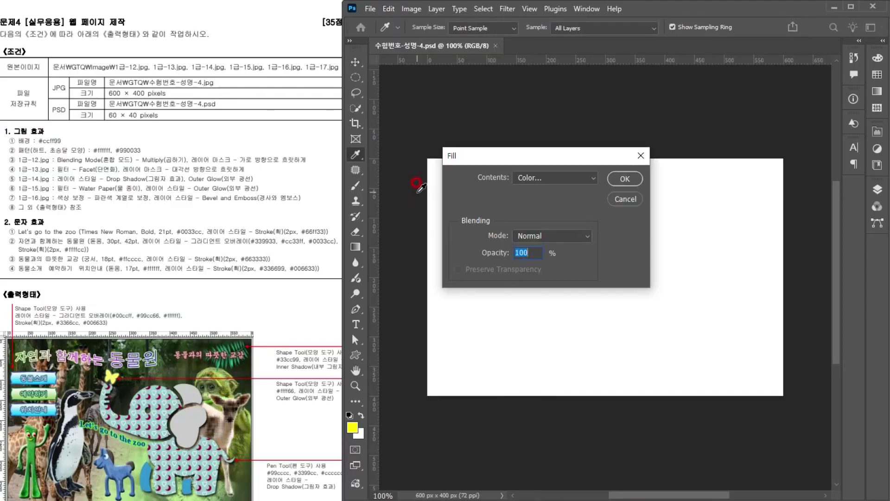
left_click(529, 177)
left_click(529, 208)
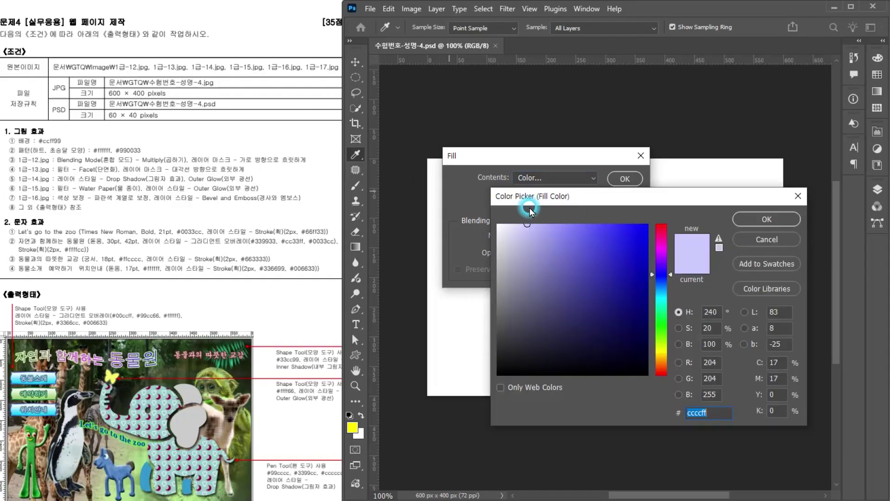
type("cf9")
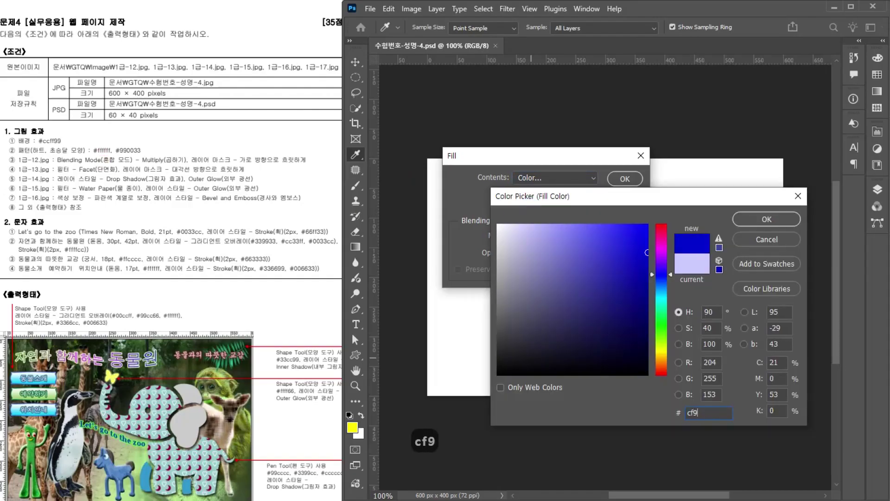
key("Return")
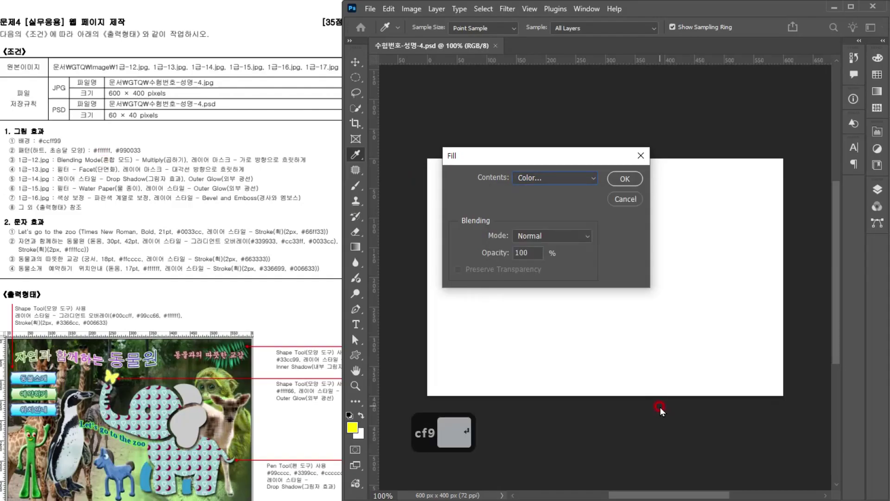
left_click(624, 179)
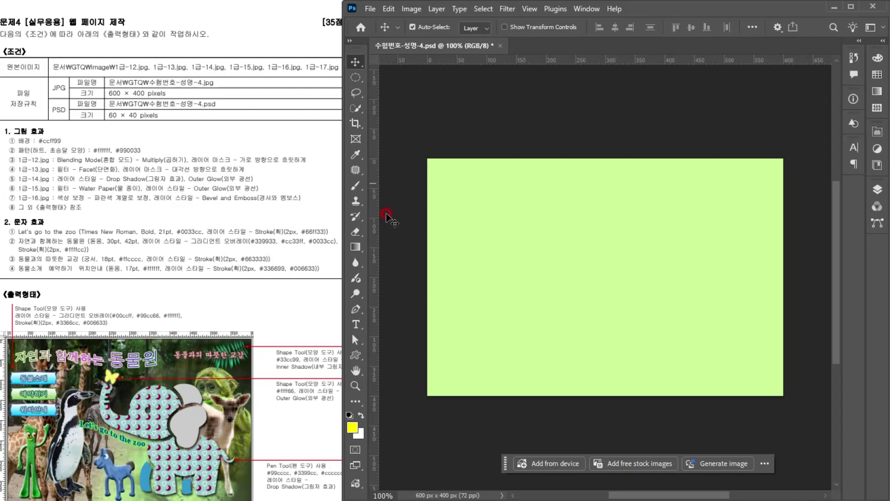
Create a new 40 × 40 pixel document at 72 pixels/inch in RGB colour with a white background.
left_click(438, 47)
left_click(370, 9)
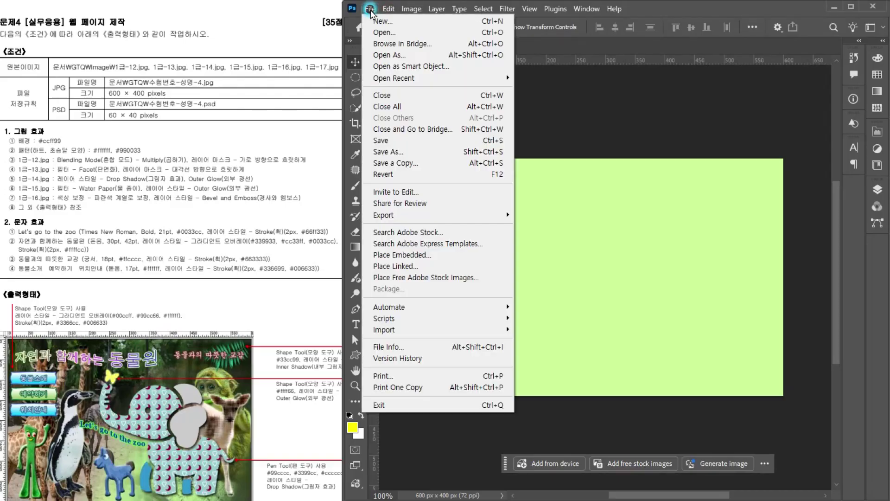
left_click(377, 21)
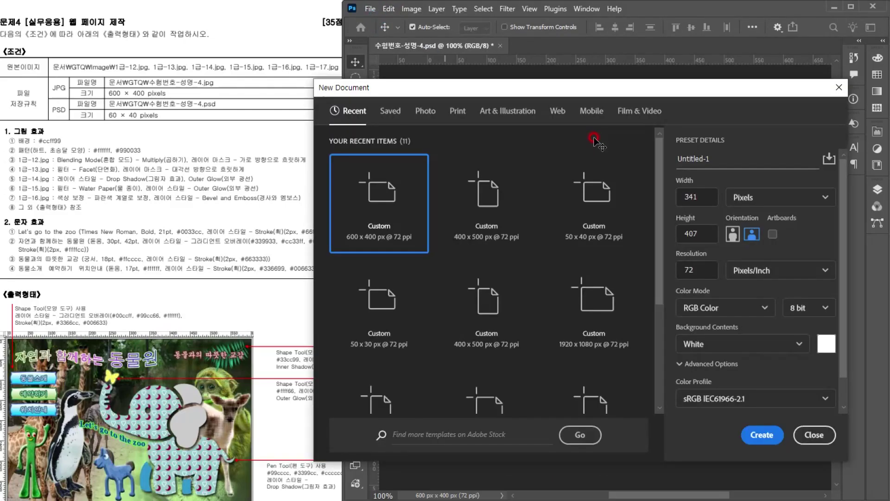
type("40")
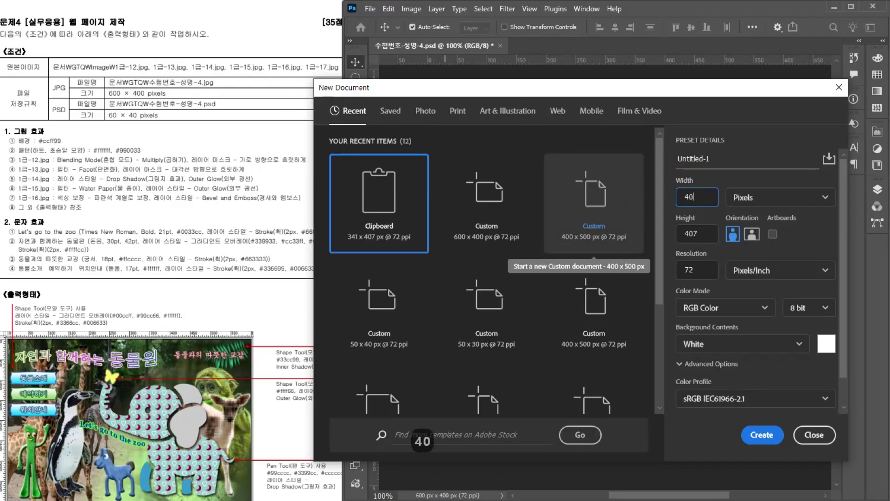
key("Tab")
type("40")
left_click(691, 262)
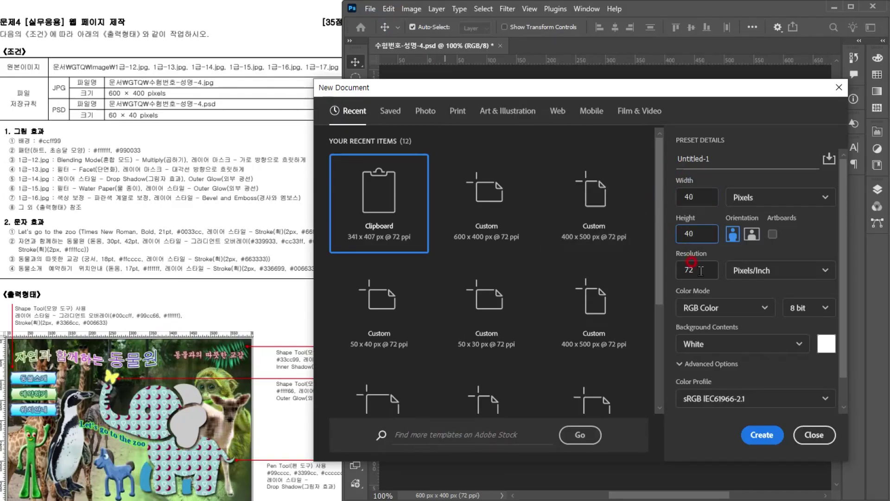
left_click(700, 344)
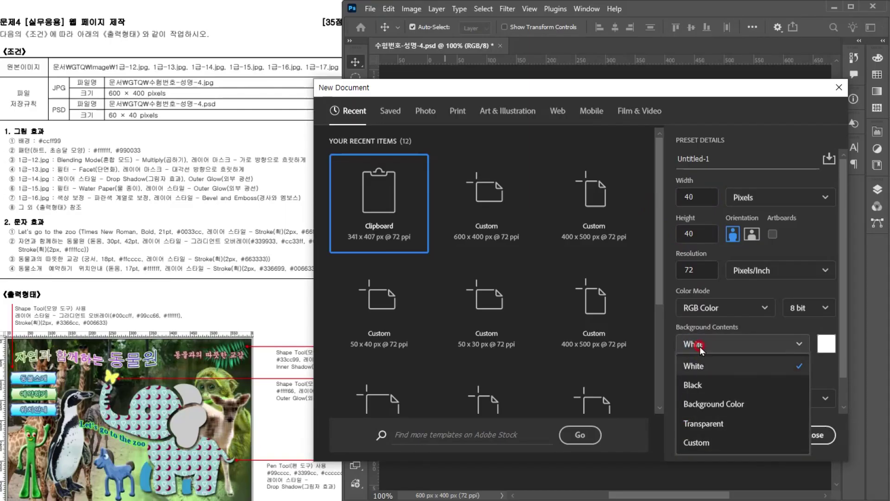
left_click(700, 347)
left_click(759, 432)
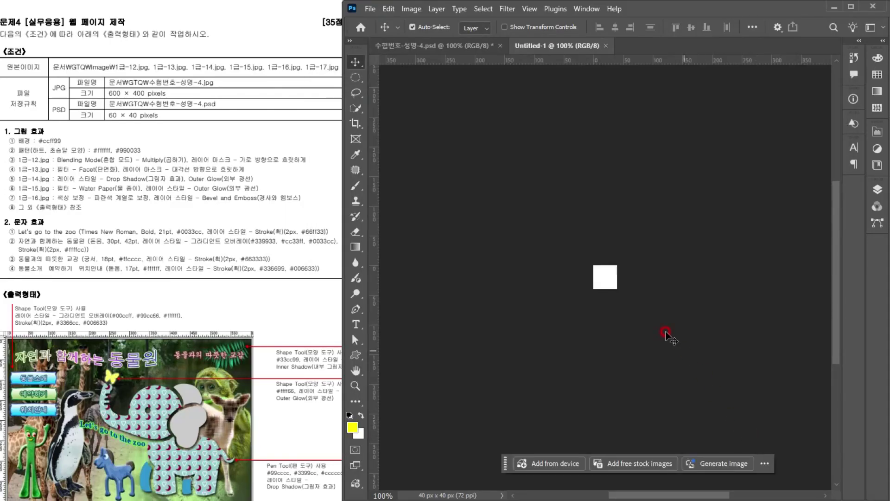
Draw a Heart Frame custom shape about 21 × 24 px in the canvas's upper-left area.
scroll(665, 334, "up", 5, "alt")
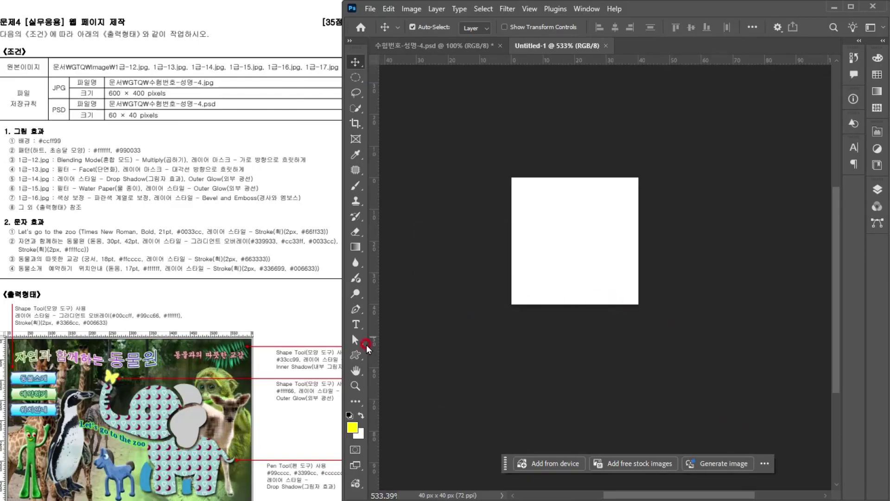
left_click(355, 355)
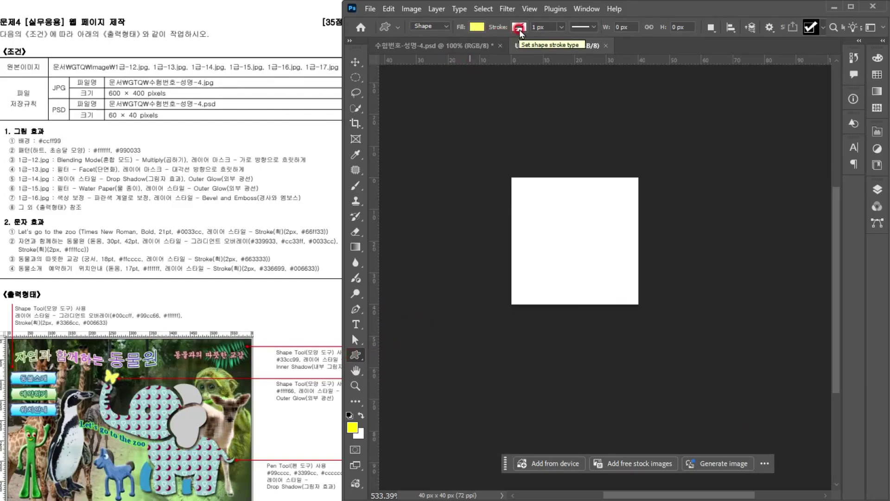
left_click(806, 27)
left_click(858, 296)
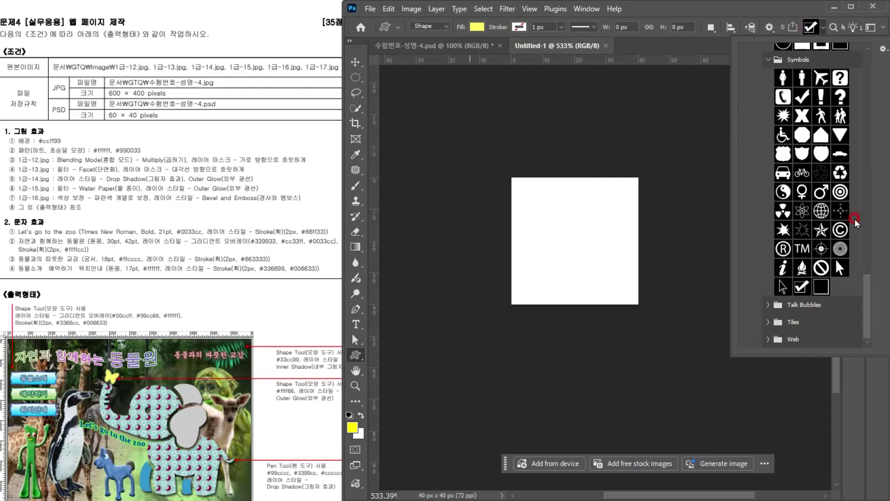
left_click_drag(857, 299, 866, 242)
left_click(830, 218)
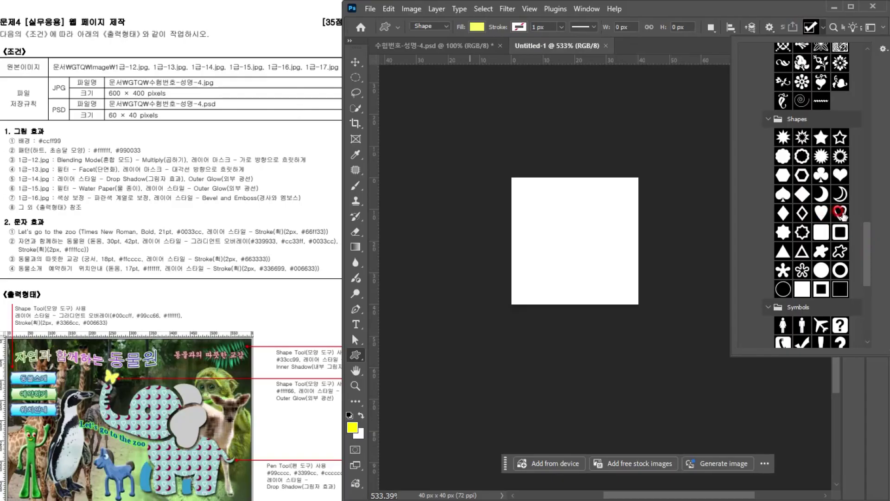
left_click(840, 213)
left_click_drag(513, 182, 584, 255)
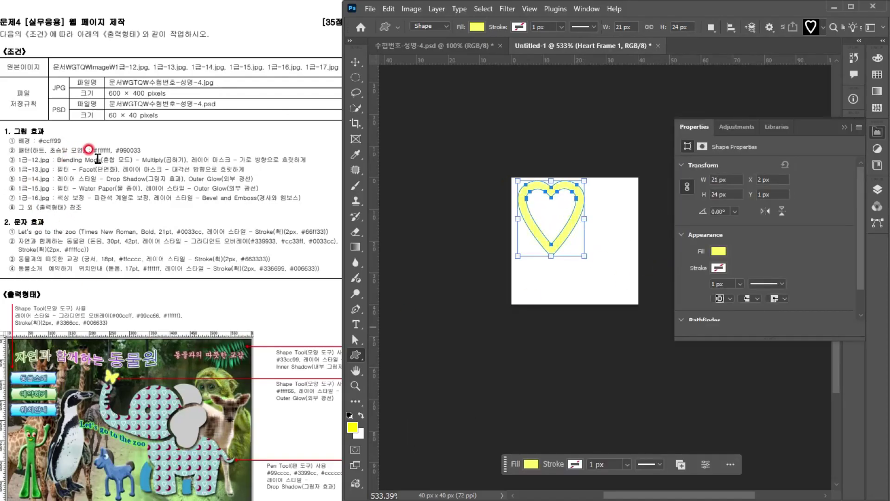
Set the heart frame's fill colour to #ffffff and hide the Background layer.
left_click(716, 256)
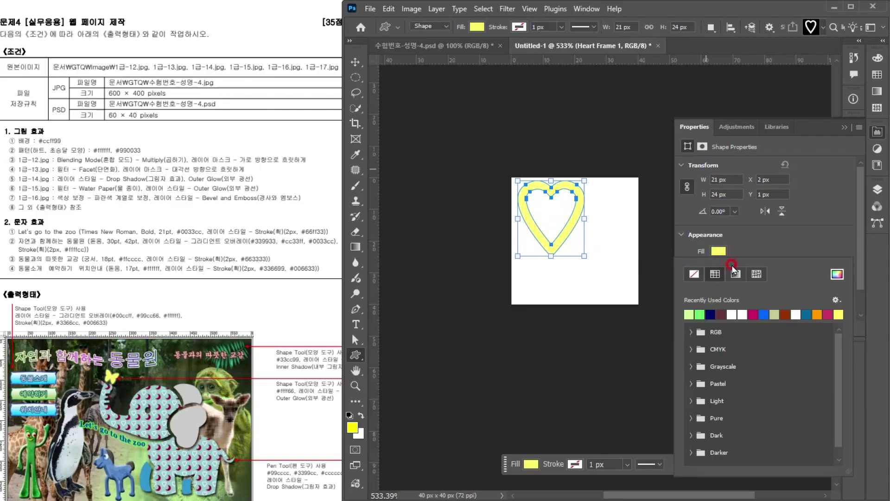
left_click(858, 133)
left_click(876, 189)
left_click(745, 255)
double_click(745, 254)
left_click_drag(555, 266, 454, 196)
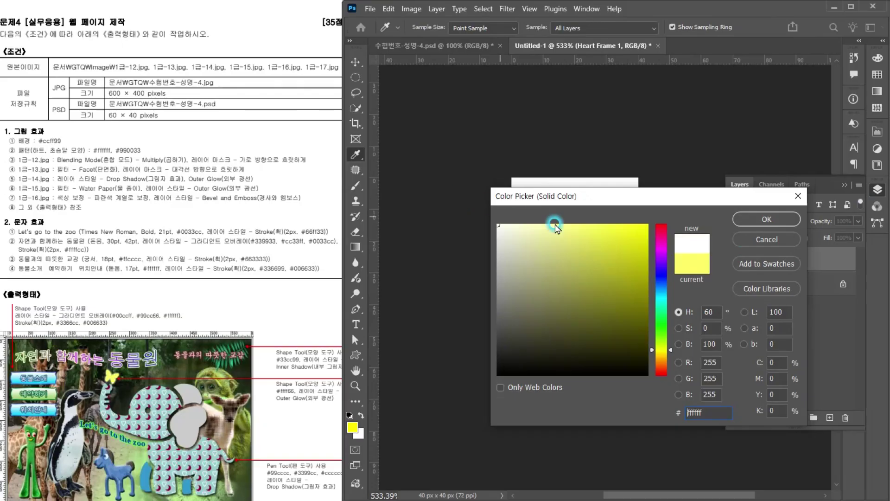
left_click(766, 219)
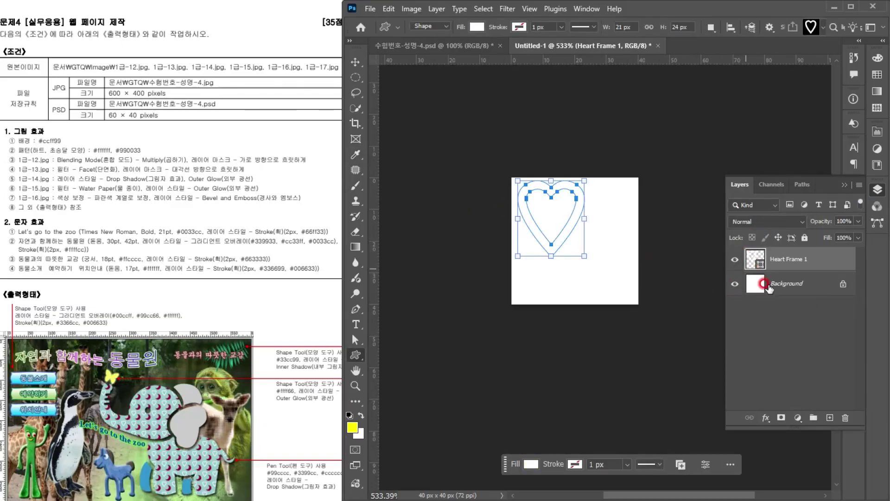
left_click(735, 284)
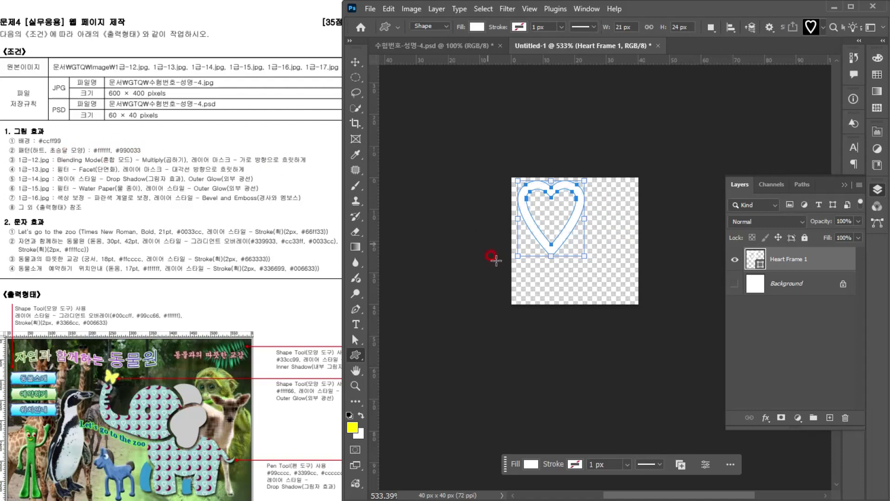
Draw a Crescent Moon custom shape about 21 × 22 px in the canvas's lower-right area.
left_click(805, 26)
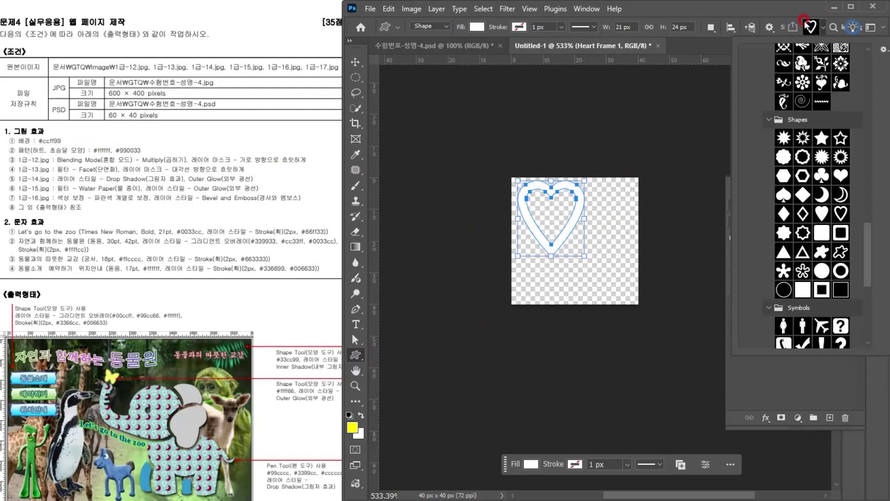
double_click(820, 196)
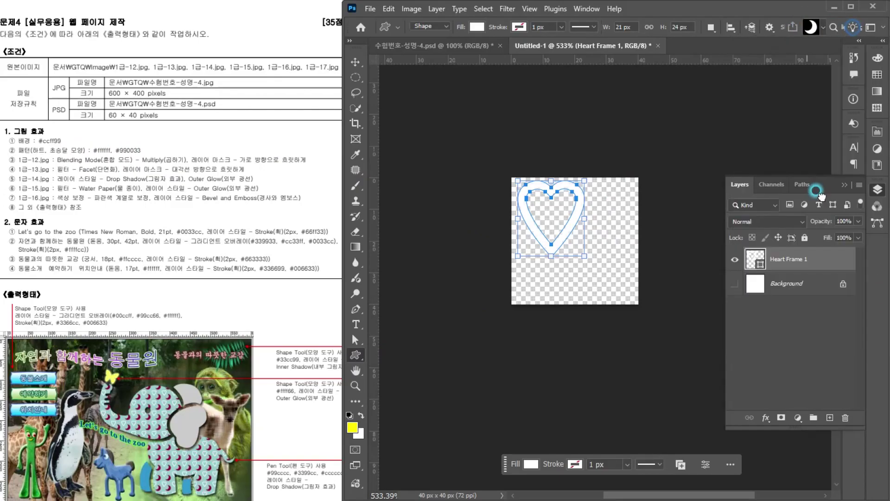
left_click_drag(567, 221, 635, 291)
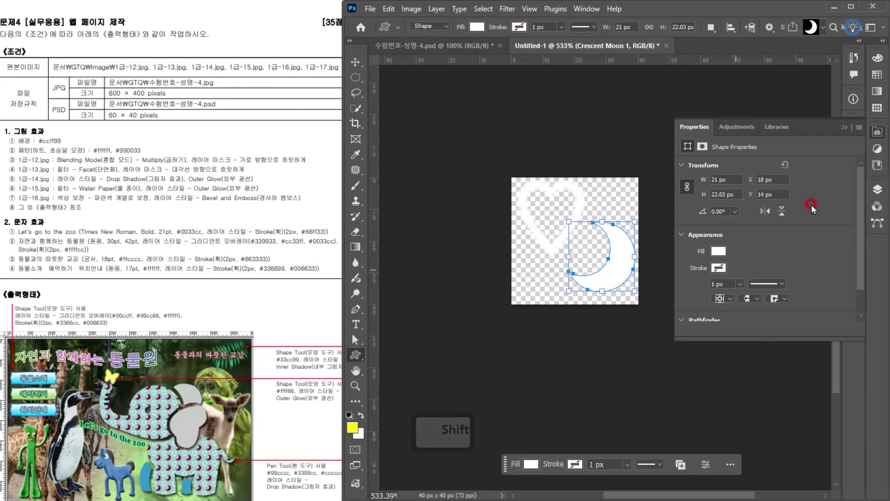
Set the crescent moon's fill colour to #990033 and move the shape about 2 px to the left.
left_click(844, 127)
left_click(878, 190)
double_click(759, 260)
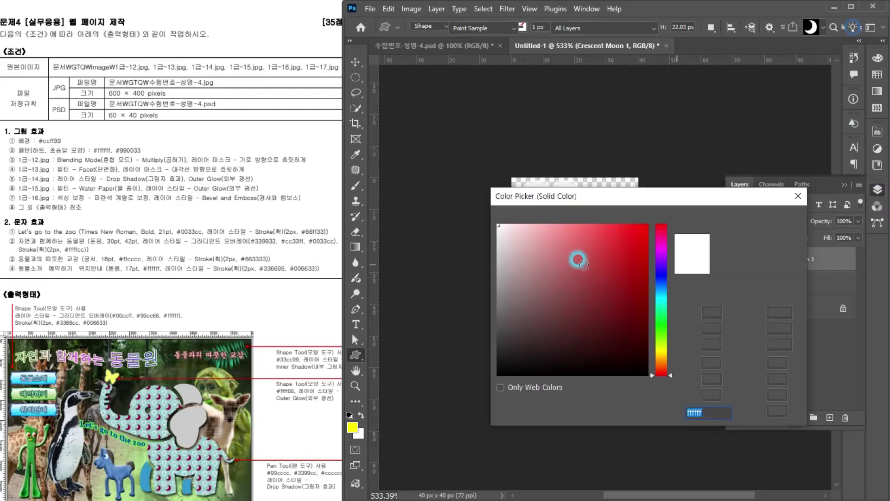
type("990033")
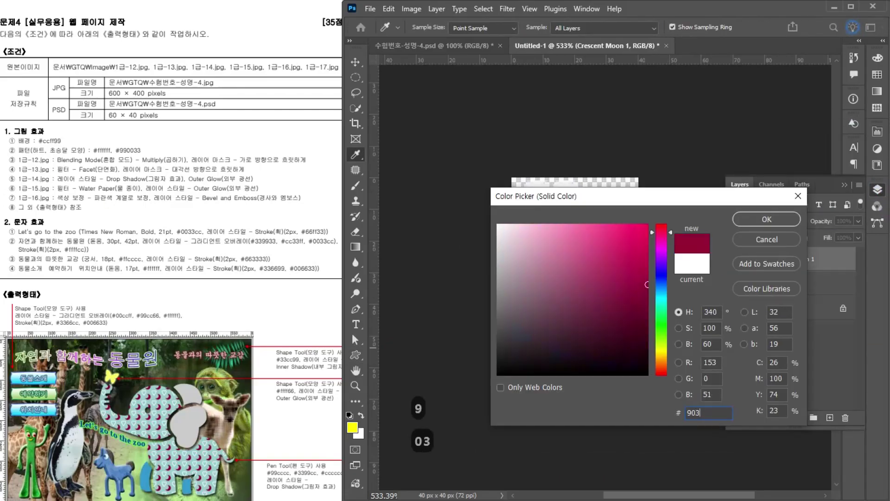
key("Return")
left_click(356, 61)
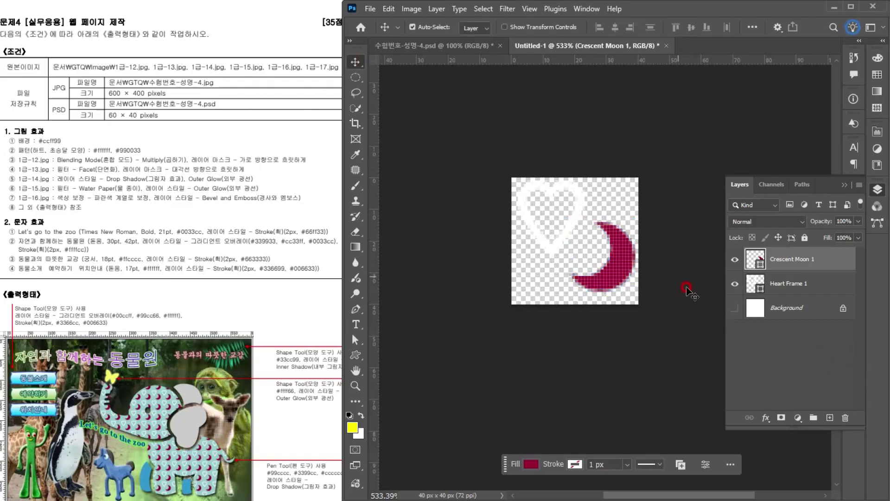
mouse_move(627, 278)
left_mouse_down()
mouse_move(613, 260)
mouse_move(617, 274)
left_mouse_up()
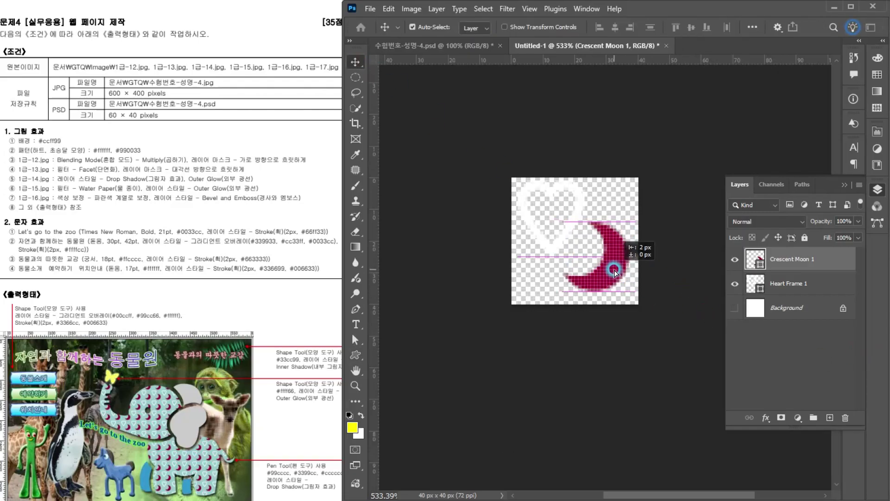
Define the heart and crescent moon artwork as a pattern named 하트초승달.
left_click(388, 9)
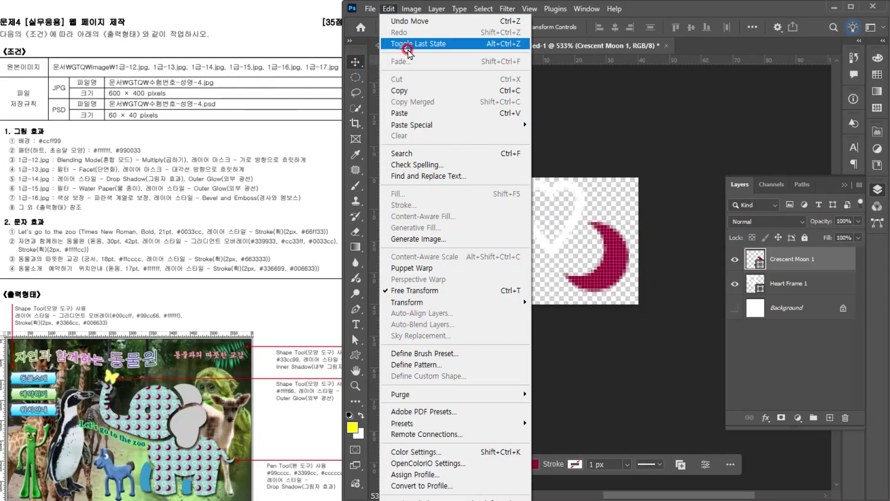
left_click(431, 364)
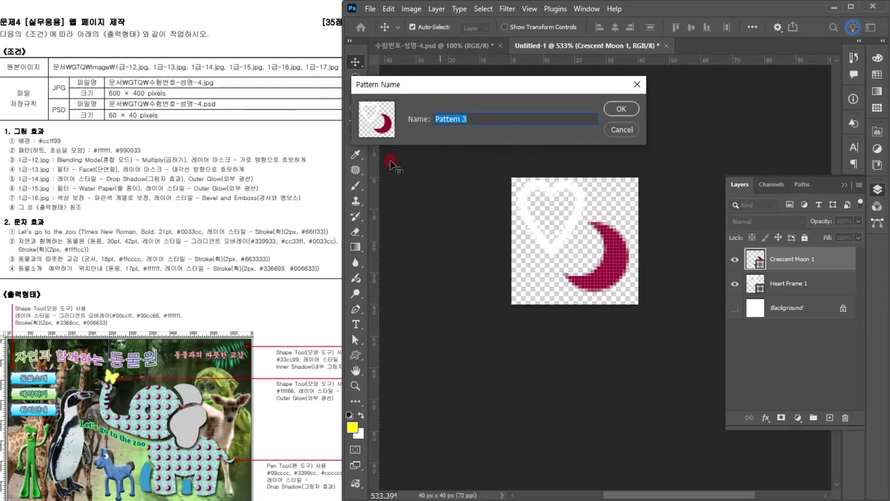
type("gkxm")
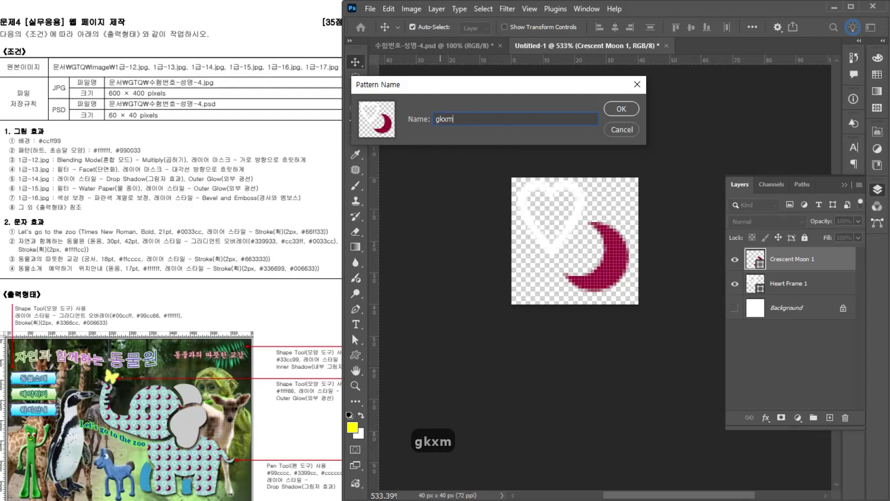
key("BackSpace")
key("BackSpace")
key("BackSpace")
key("BackSpace")
key("Hangul")
type("gkxmchtmdekf")
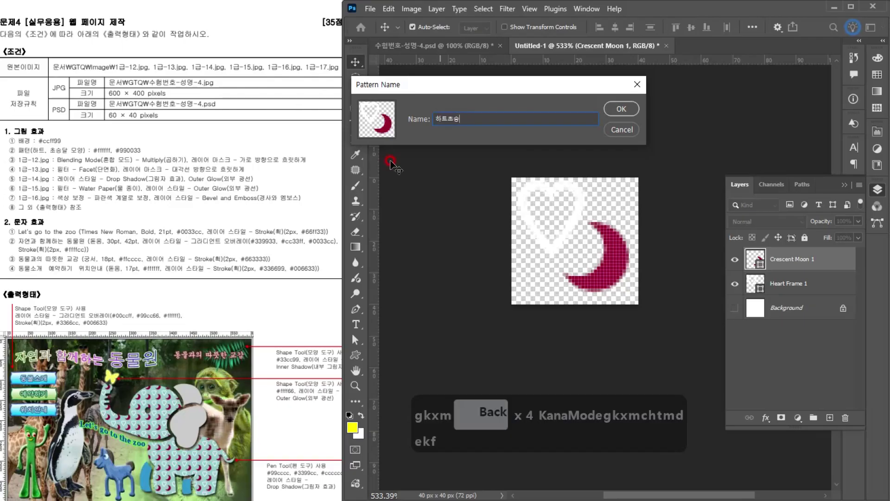
key("Return")
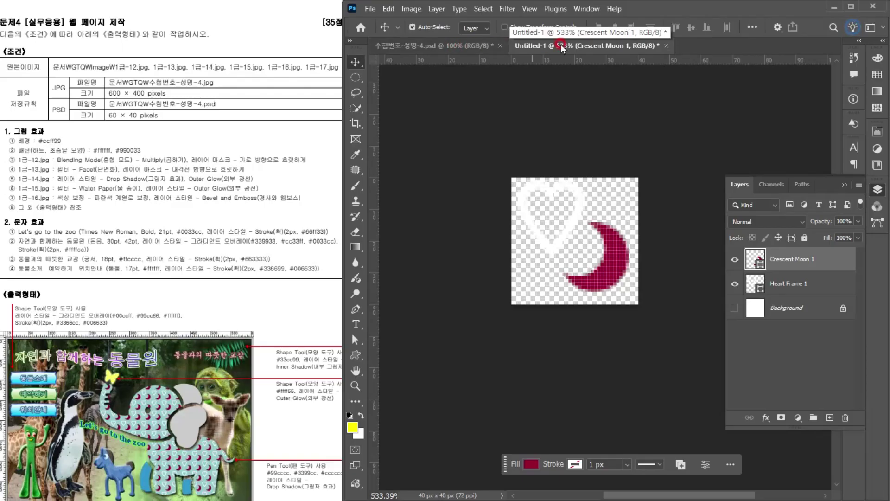
Copy the entire 1급-12.jpg monkey image and paste it into 수험번호-성명-4.psd.
left_click(419, 54)
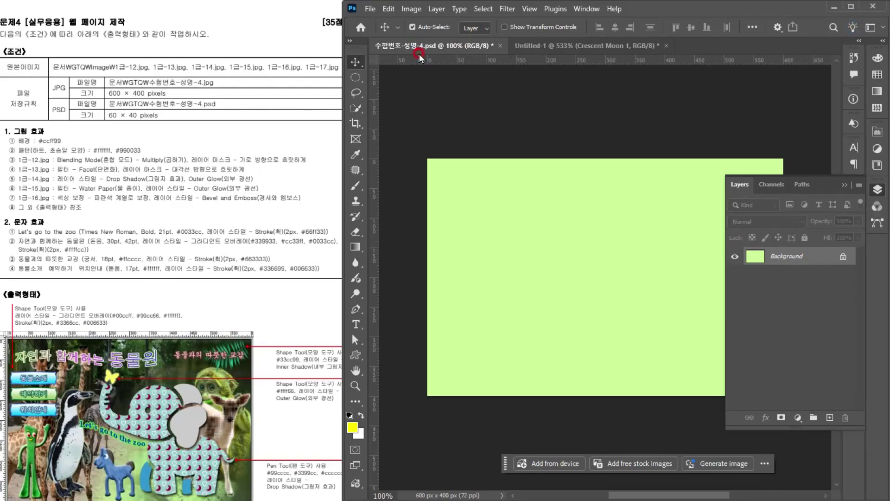
left_click(844, 184)
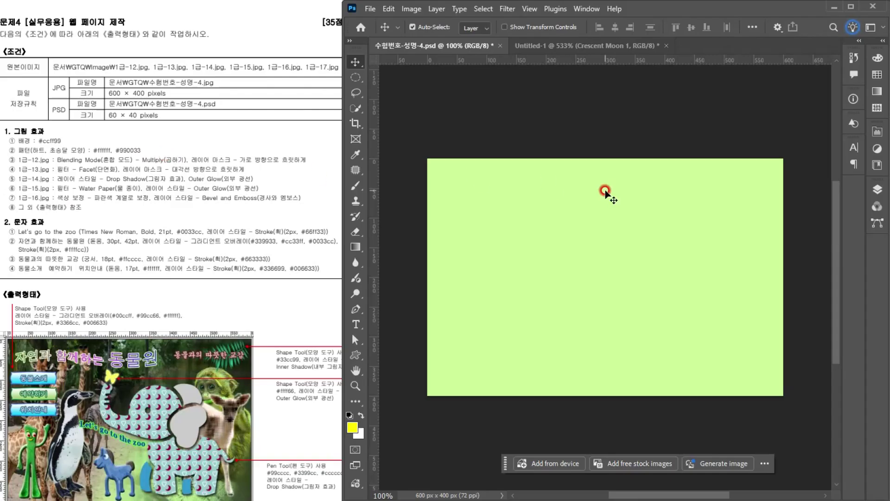
key("F2")
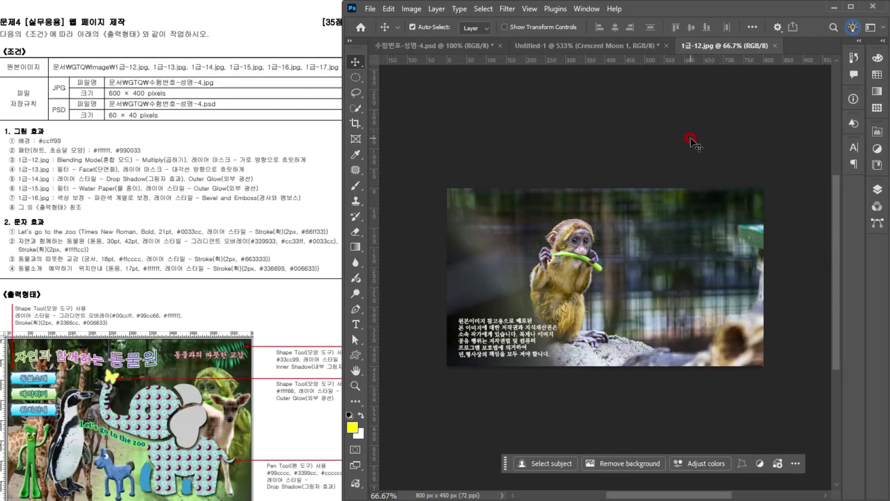
key("ctrl+a")
key("ctrl+c")
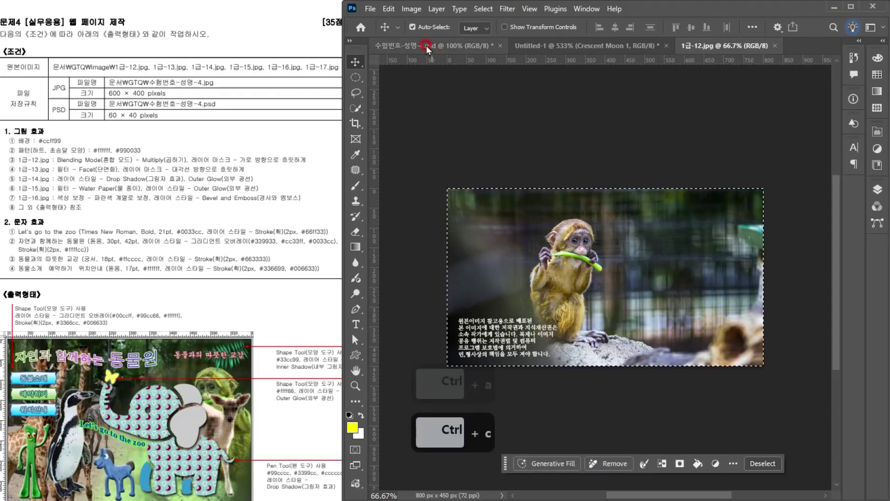
left_click(424, 44)
key("ctrl+v")
Scale the monkey image to 88.89% (711 × 400 px), flip it horizontally and move it so the monkey sits at the canvas's right edge.
key("ctrl+t")
left_click_drag(666, 160, 661, 201)
left_click_drag(710, 287, 651, 246)
left_click_drag(605, 385, 605, 396)
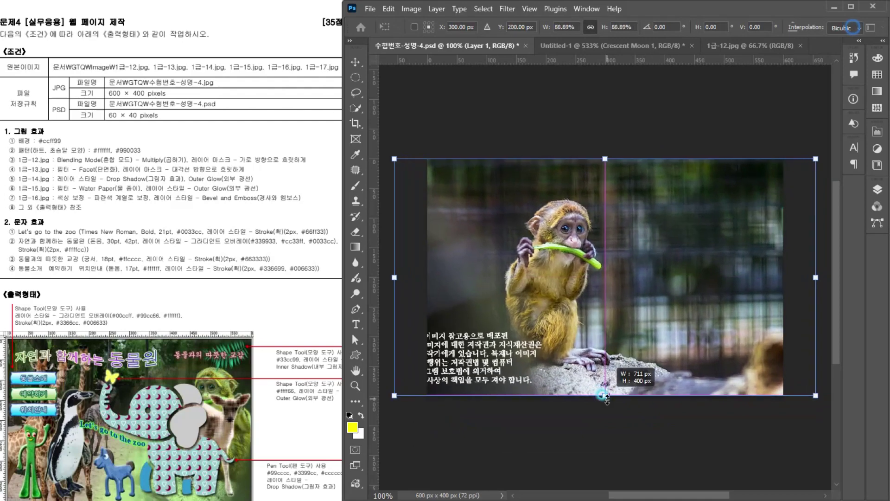
right_click(617, 274)
left_click(645, 498)
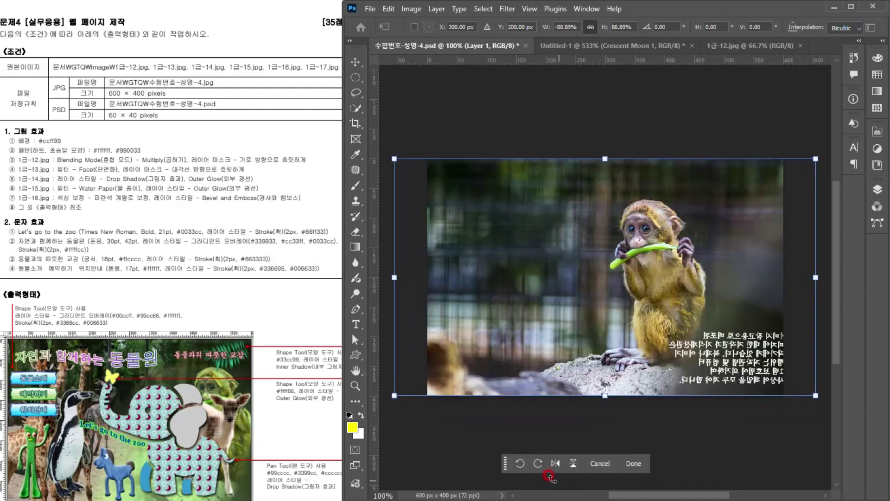
left_click(580, 305)
left_click_drag(580, 306, 662, 323)
key("Return")
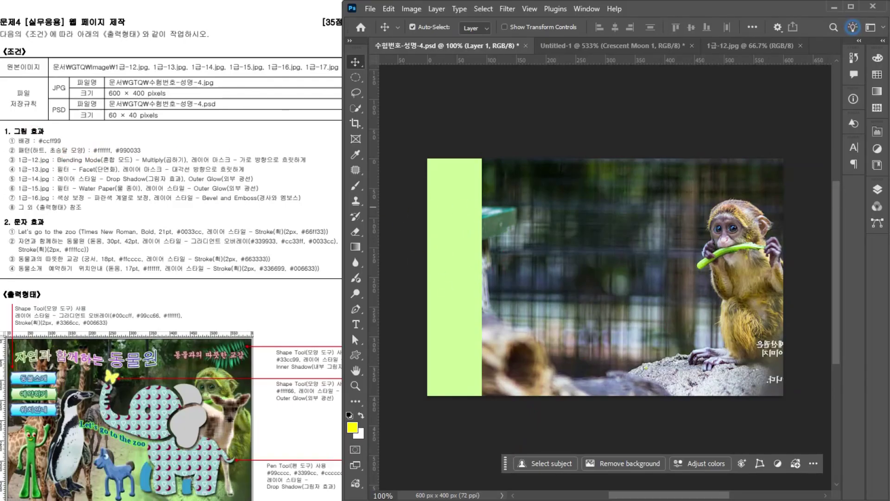
Set the monkey layer's blending mode to Multiply.
left_click(877, 190)
left_click(771, 220)
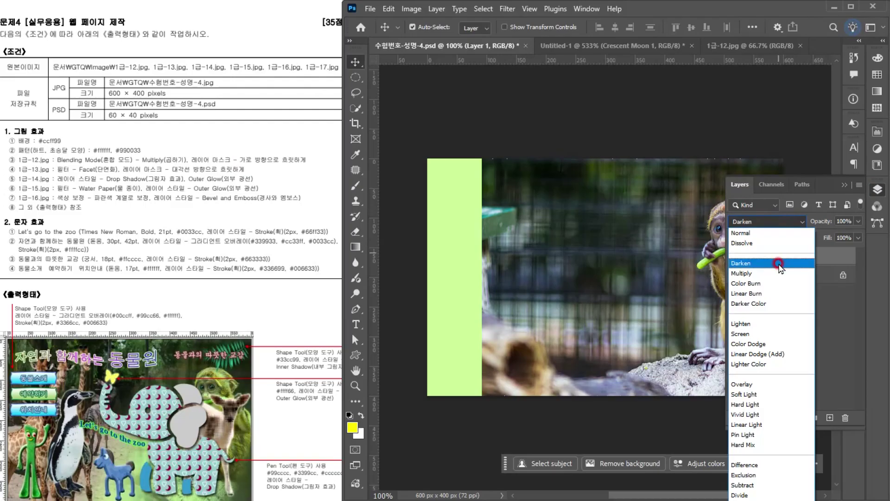
left_click(769, 274)
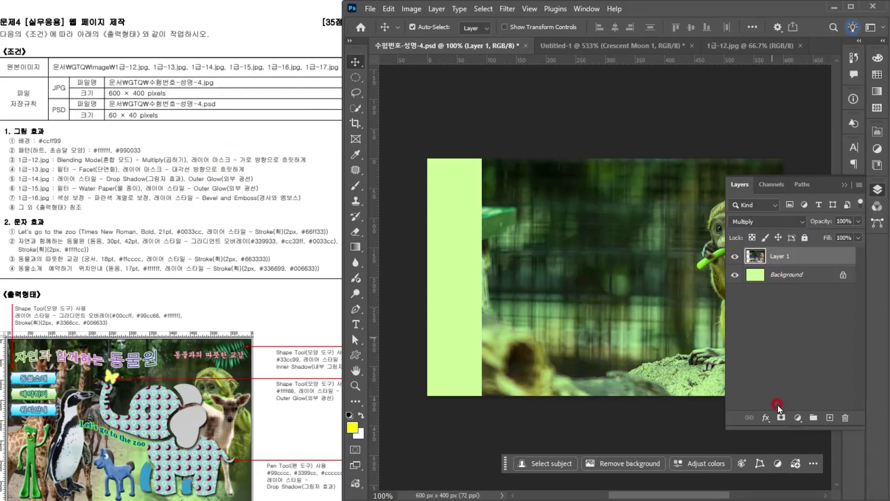
Add a layer mask to the monkey layer and fade it out towards the canvas's left side with a horizontal black-to-white gradient.
left_click(779, 418)
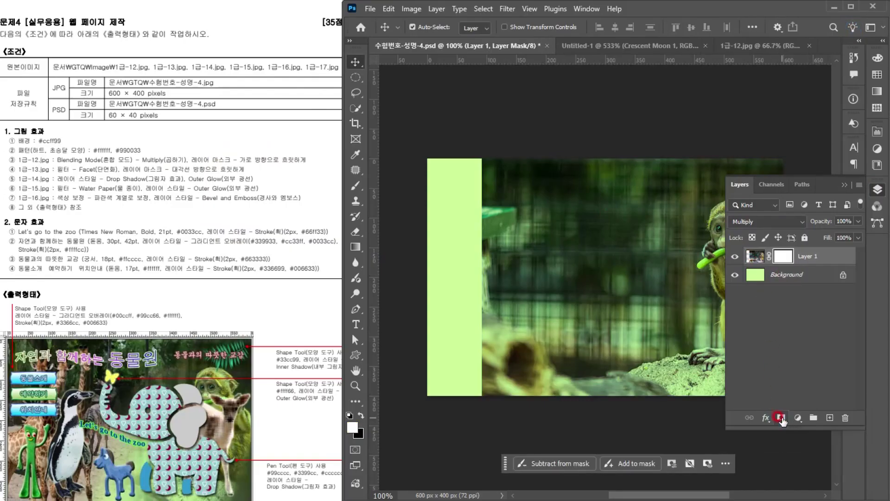
left_click(355, 247)
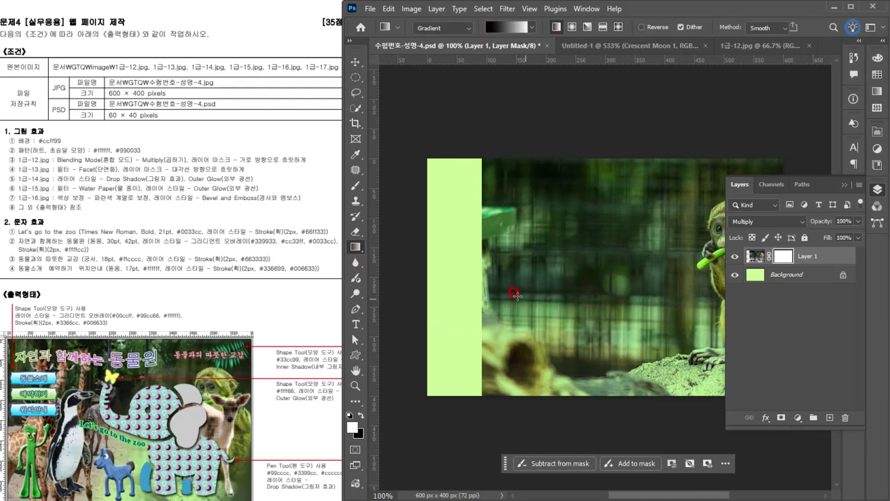
mouse_move(484, 264)
left_mouse_down()
mouse_move(584, 281)
mouse_move(686, 277)
left_mouse_up()
left_click(803, 251)
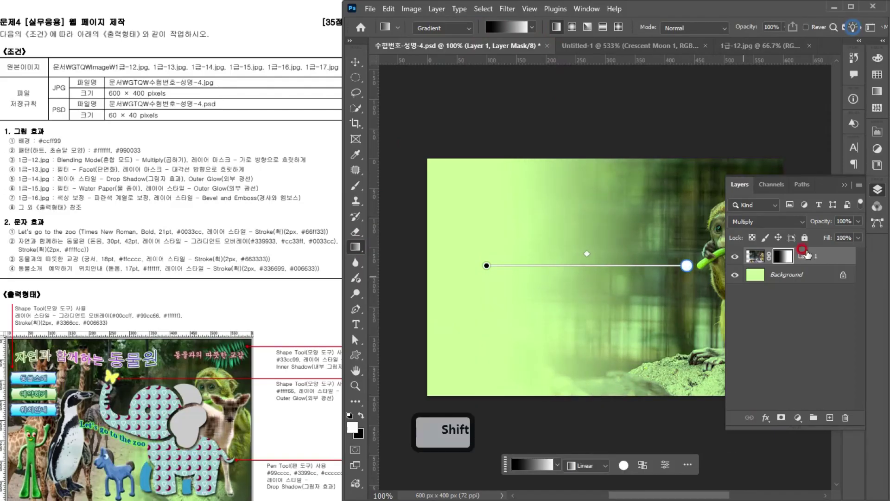
left_click(843, 184)
Copy the entire 1급-13.jpg zebra image and paste it into 수험번호-성명-4.psd.
left_click(100, 151)
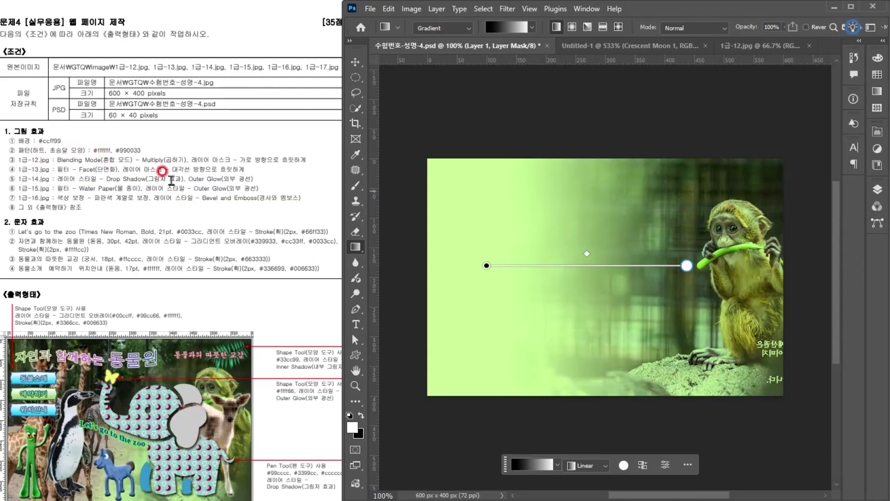
left_click(473, 289)
left_click(566, 346)
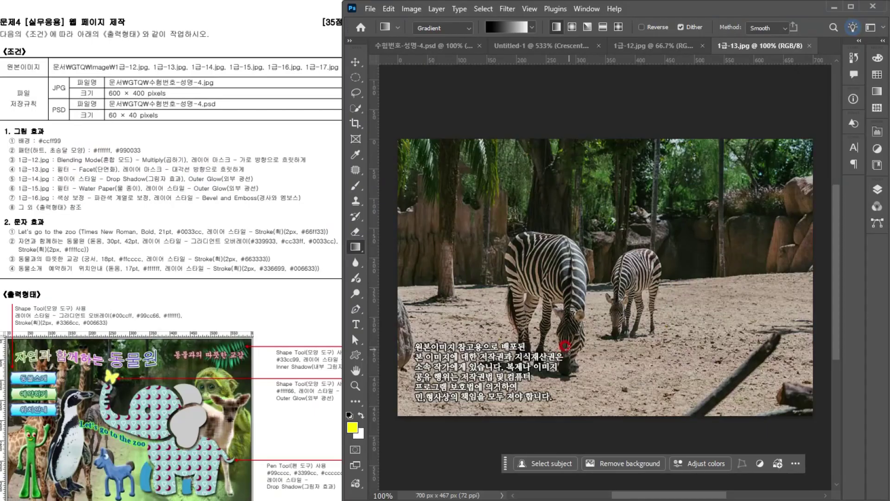
key("ctrl+a")
key("ctrl+c")
left_click(424, 50)
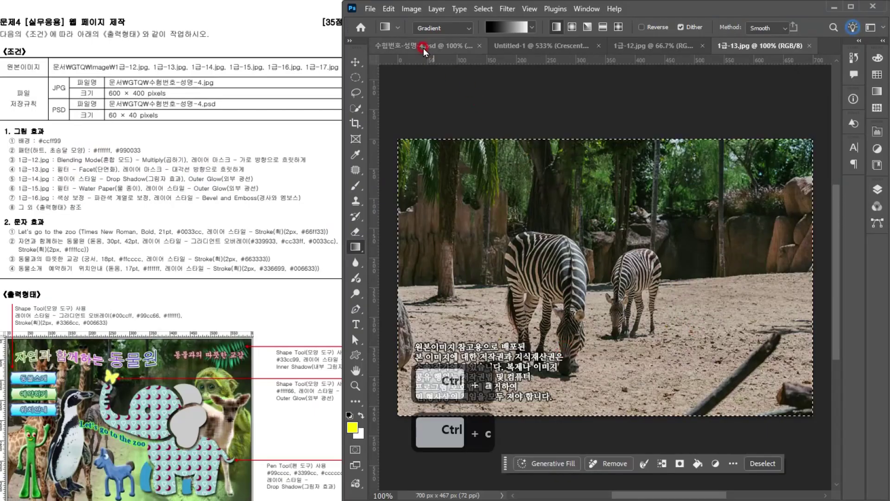
key("ctrl+v")
Scale the zebra image to about 90.36% and place it over the canvas's left part, aligned with the upper edge.
key("ctrl+t")
left_click_drag(635, 159, 635, 186)
left_click_drag(794, 349, 685, 324)
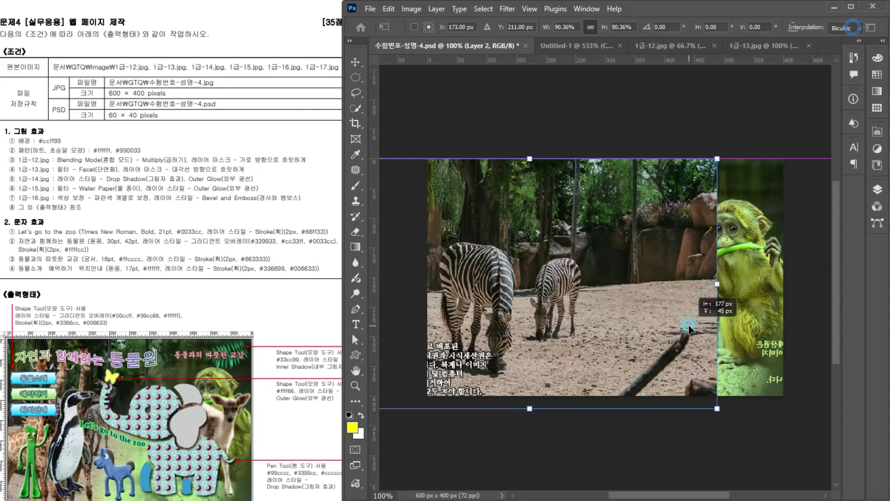
key("Return")
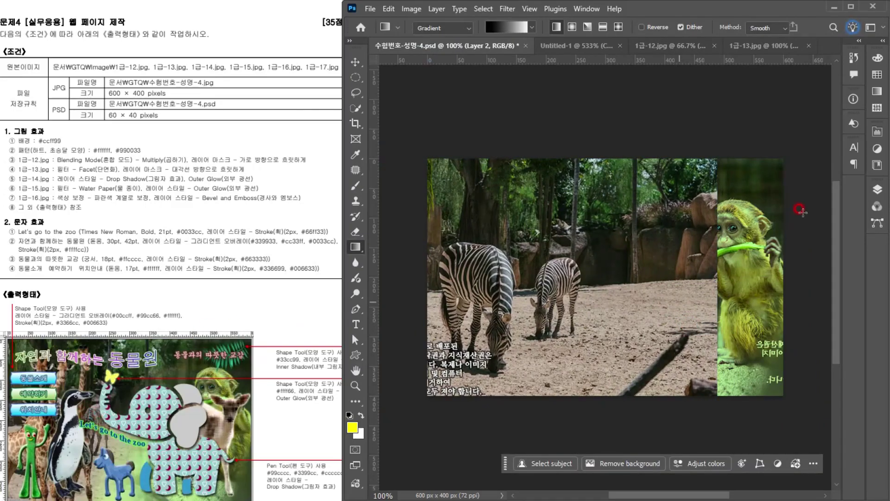
Apply the Facet filter to the zebra layer.
left_click(877, 188)
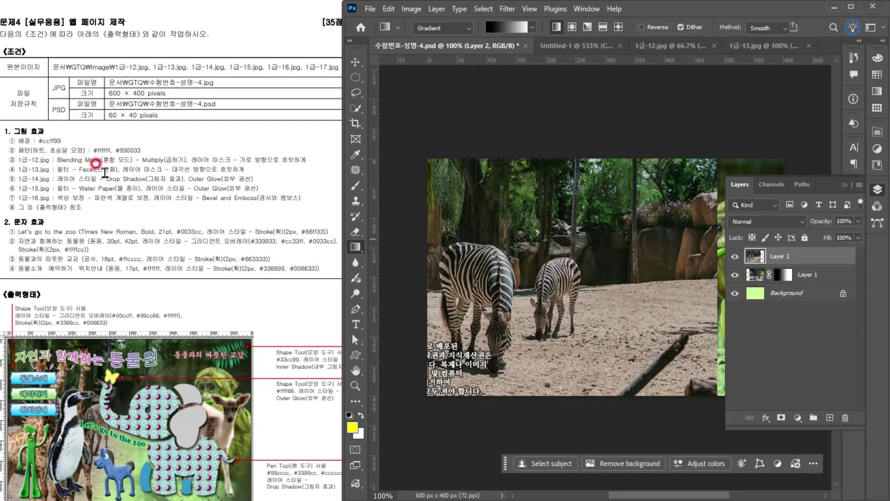
left_click(508, 11)
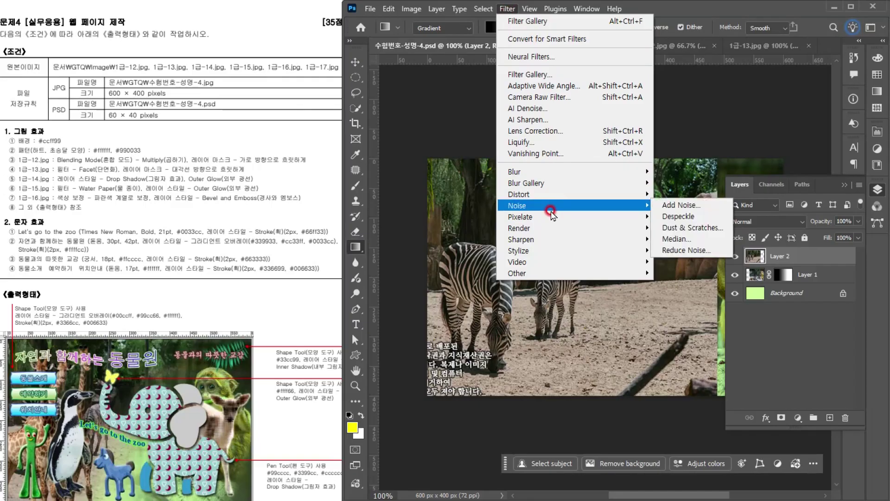
mouse_move(555, 221)
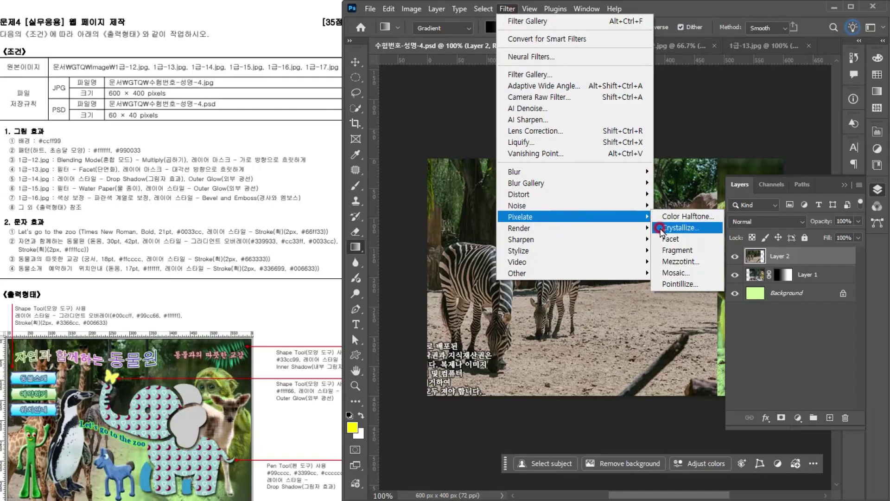
mouse_move(598, 255)
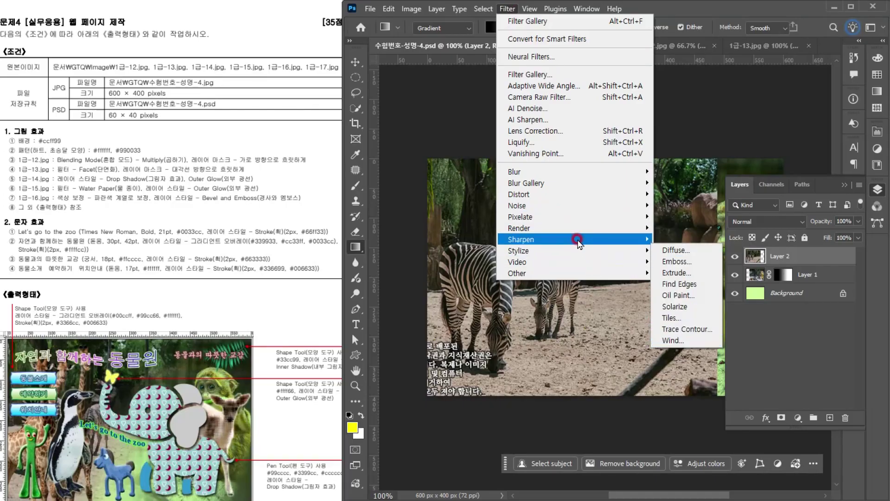
left_click(583, 217)
left_click(686, 238)
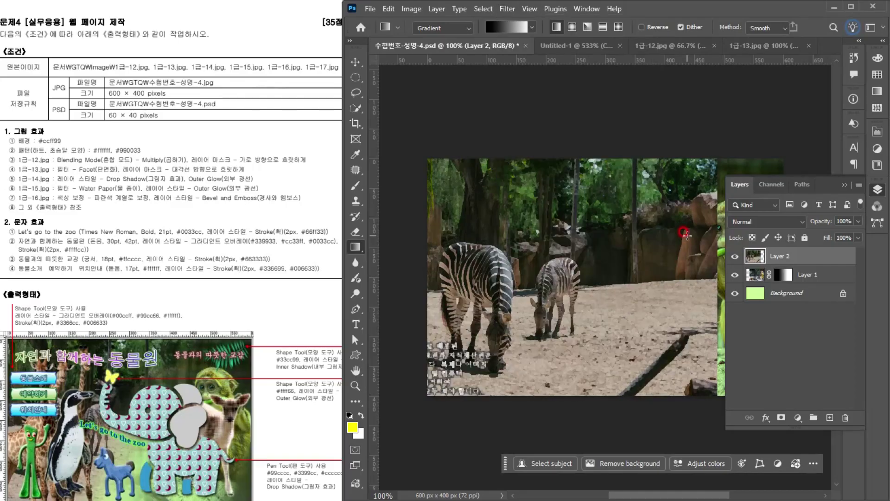
Add a layer mask to the zebra layer and fade it out diagonally towards the canvas's lower right with a black-to-white gradient.
left_click(780, 273)
left_click(782, 417)
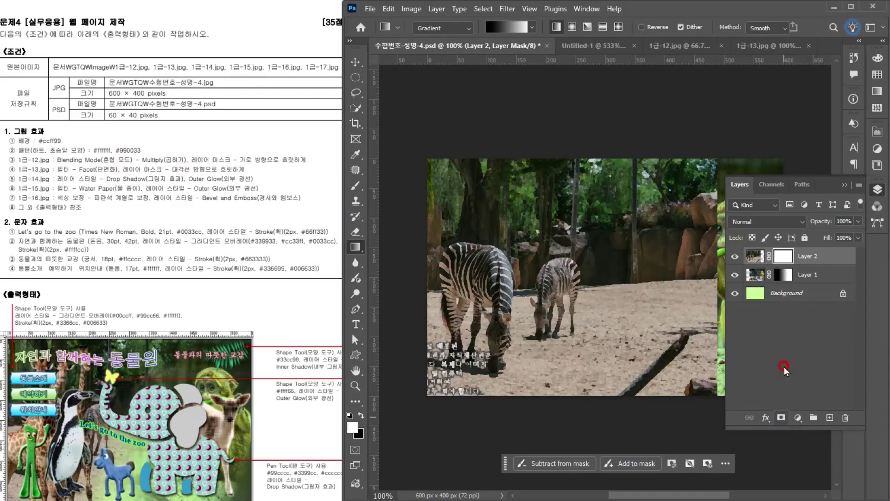
left_click(842, 185)
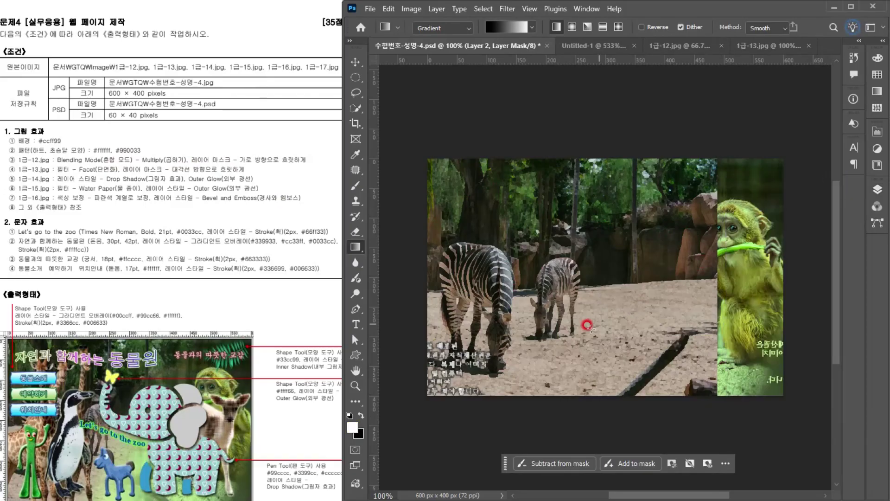
left_click_drag(597, 282, 573, 279)
left_click(357, 244)
left_click_drag(678, 330, 550, 281)
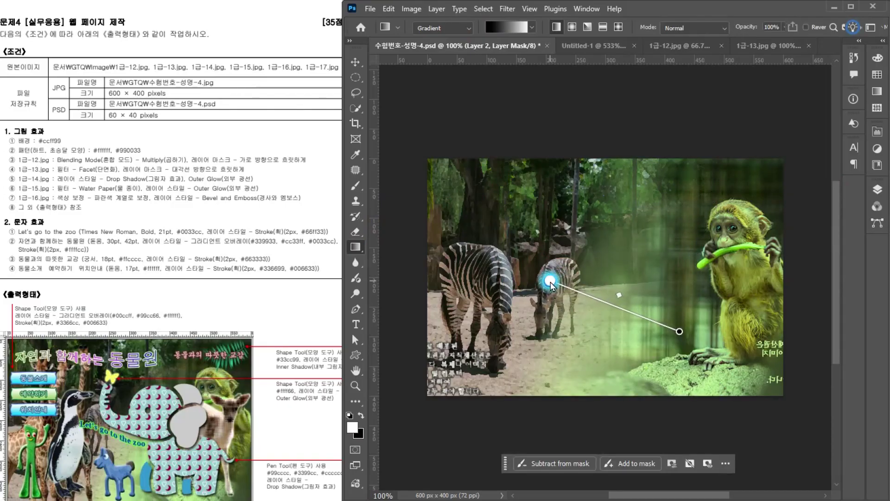
Select the penguin in 1급-14.jpg, copy it and paste it into 수험번호-성명-4.psd.
left_click(869, 209)
left_click(876, 189)
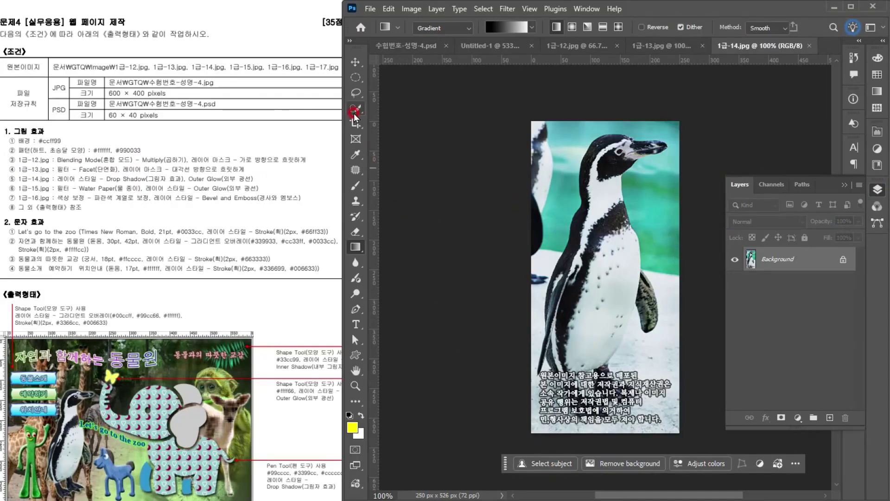
left_click(355, 110)
left_click(547, 465)
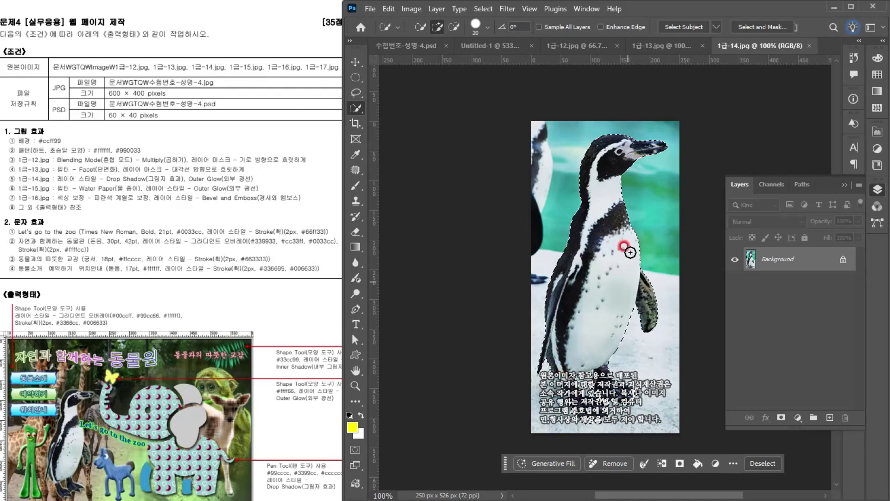
key("ctrl+c")
left_click(399, 45)
key("ctrl+v")
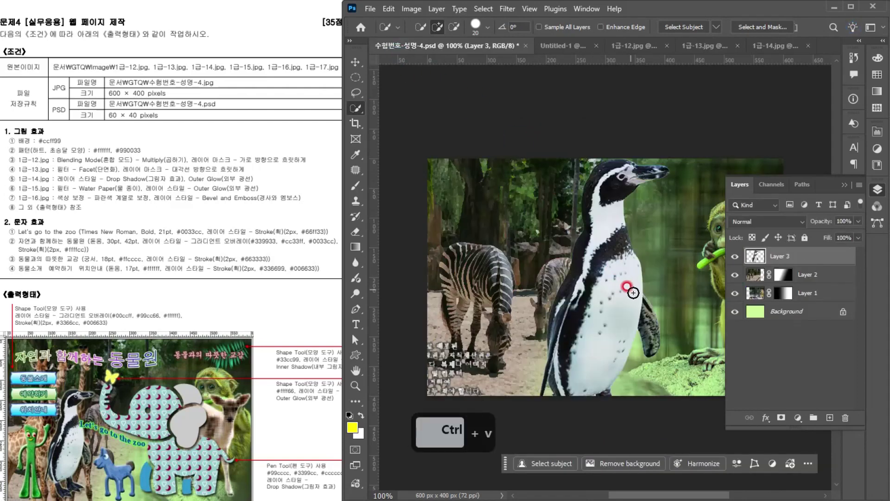
Scale the pasted penguin to about 54.76% and place it in front of the zebras in the canvas's lower left.
key("ctrl+t")
left_click_drag(668, 158, 604, 306)
left_click_drag(574, 358, 534, 320)
left_click_drag(554, 252, 562, 236)
left_click_drag(529, 319, 523, 313)
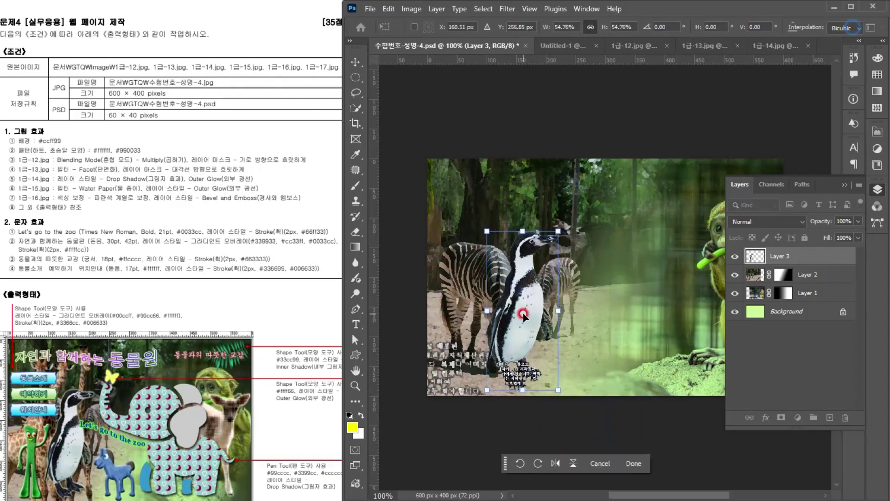
key("Return")
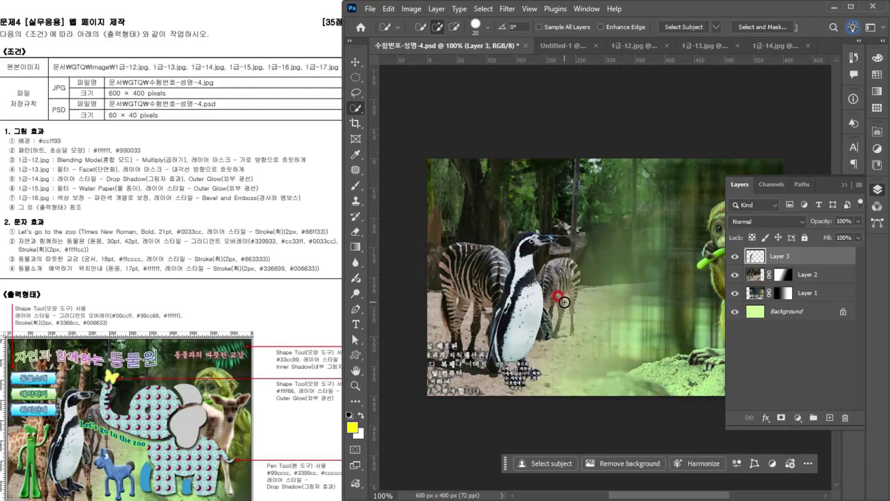
Scale the placed penguin down slightly, to about 95.36%.
key("ctrl+t")
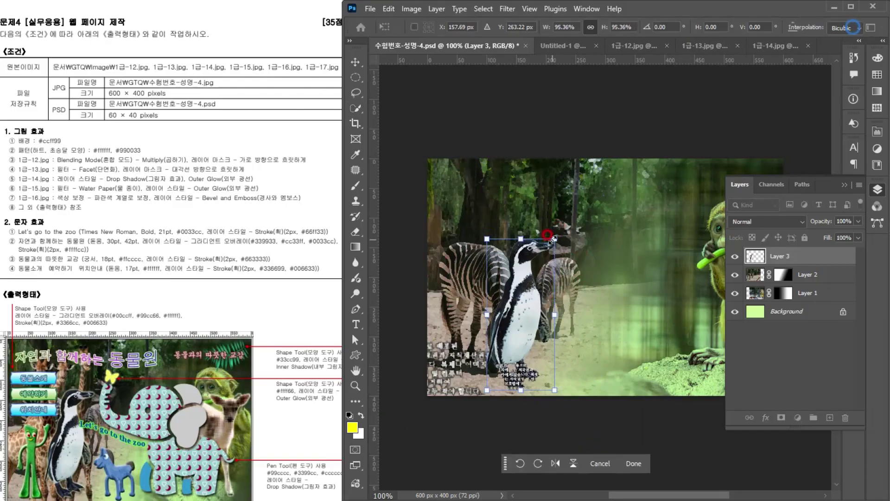
Commit the penguin's transform and give Layer 3 Drop Shadow and Outer Glow effects with their existing settings.
key("Return")
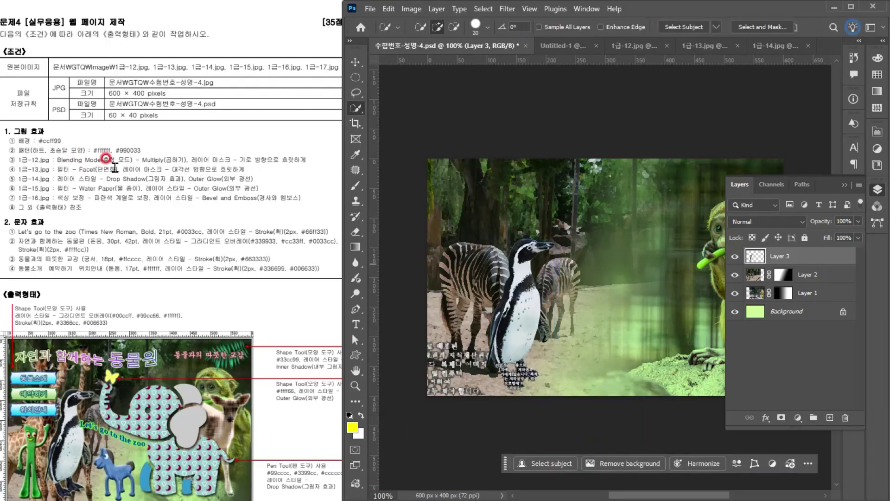
left_click(834, 256)
left_click(833, 256)
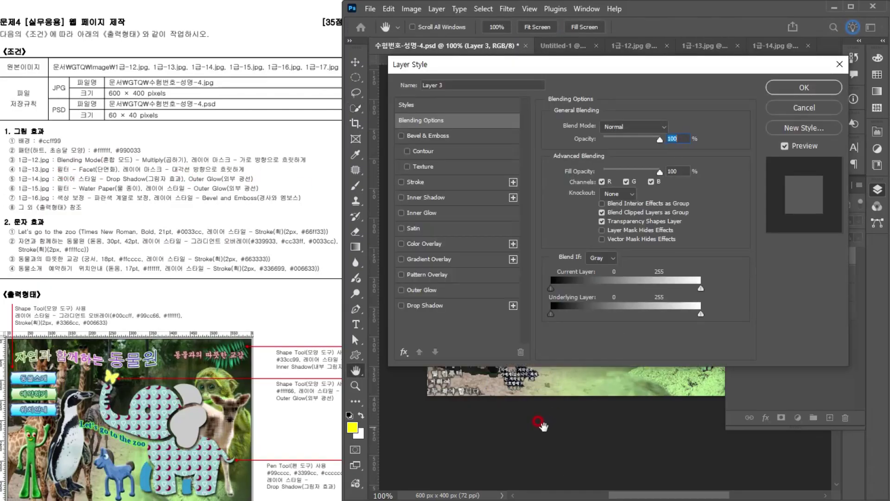
left_click(449, 304)
left_click(446, 289)
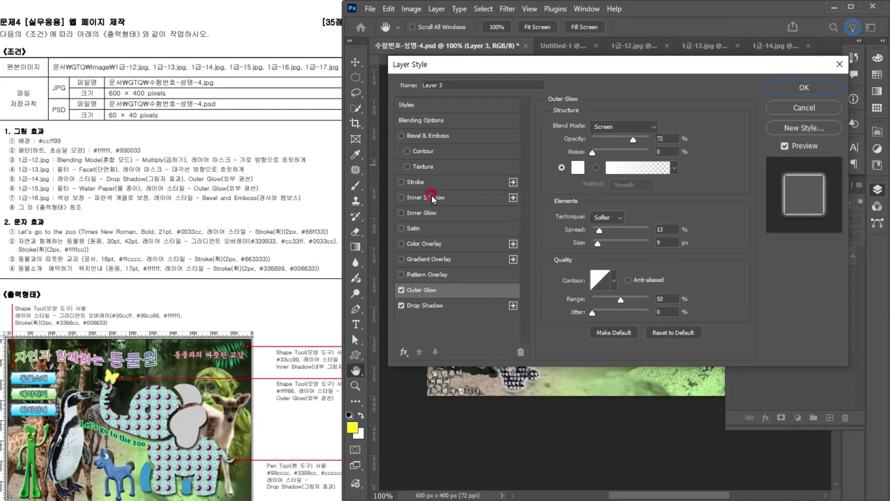
left_click(780, 85)
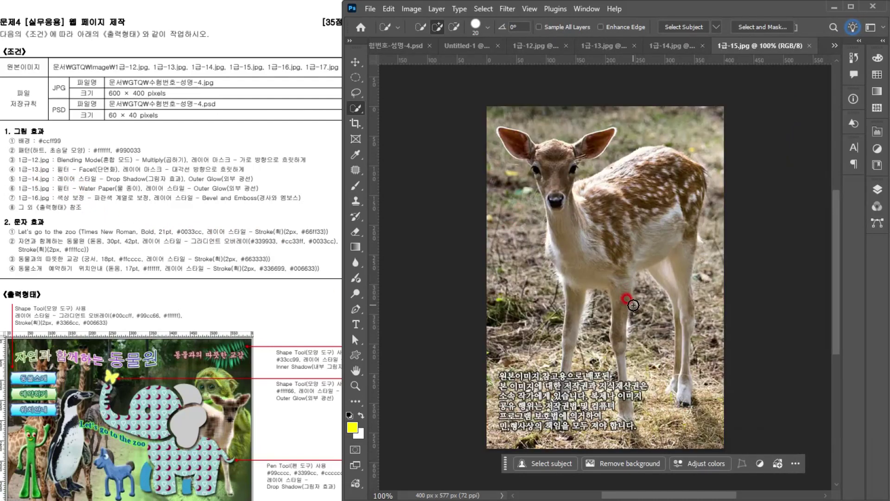
Copy the deer cutout from 1급-15.jpg into 수험번호-성명-4.psd, closing 1급-12.jpg, 1급-13.jpg and 1급-14.jpg.
left_click(540, 463)
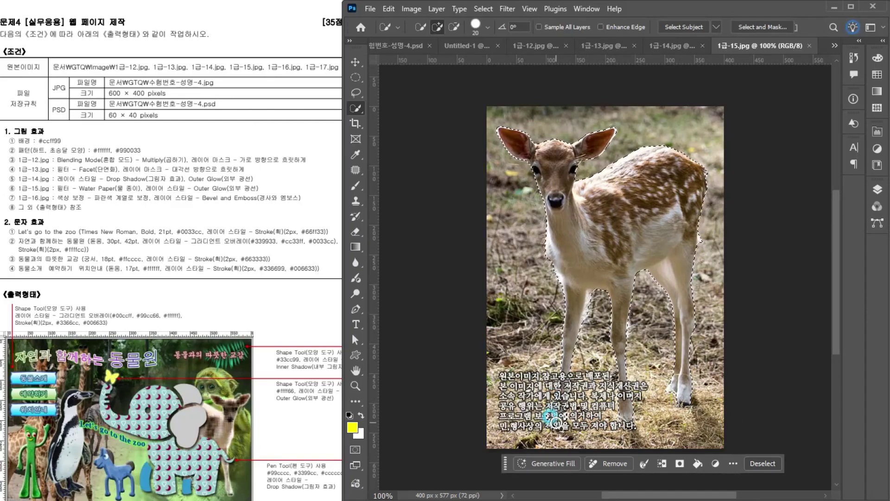
key("ctrl+c")
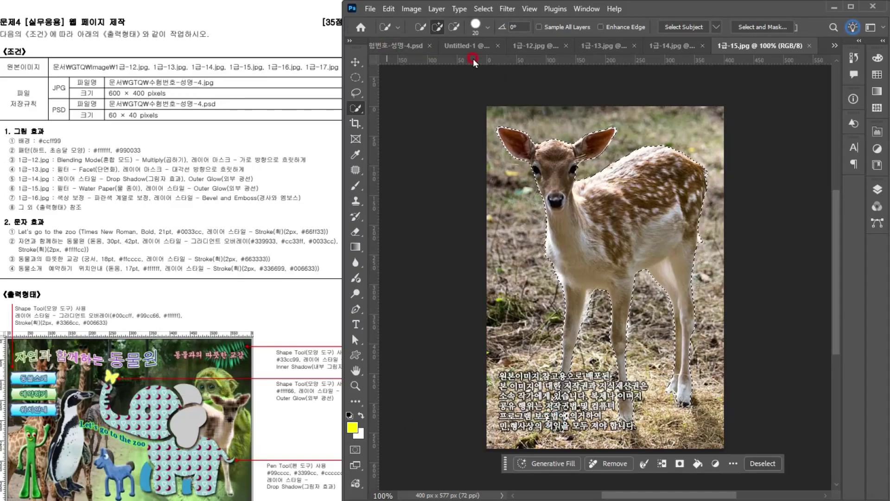
left_click(565, 46)
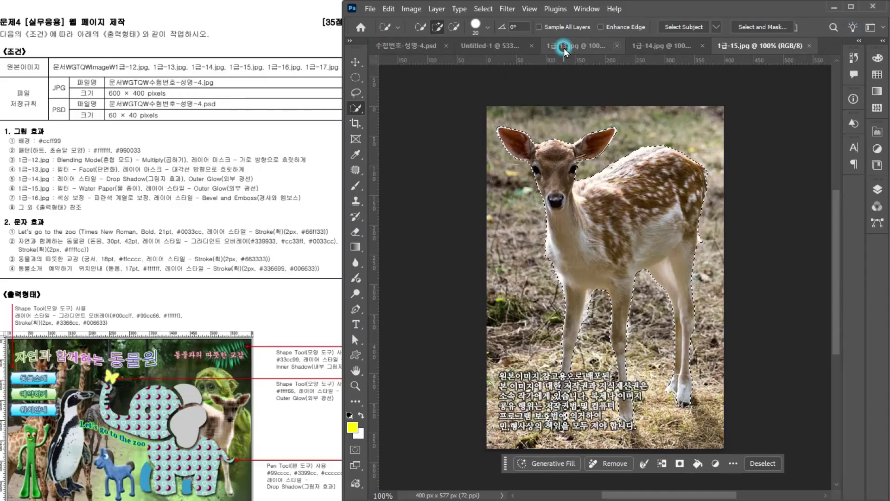
left_click(616, 47)
left_click(701, 49)
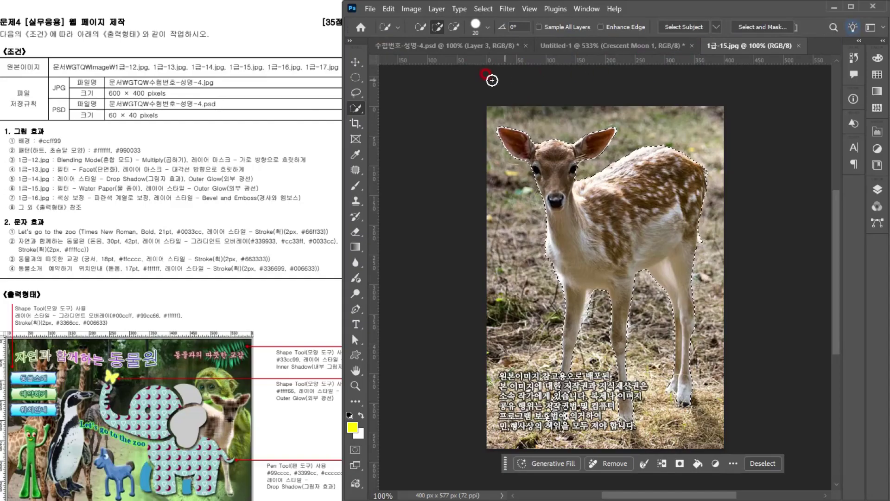
left_click(441, 47)
key("ctrl+v")
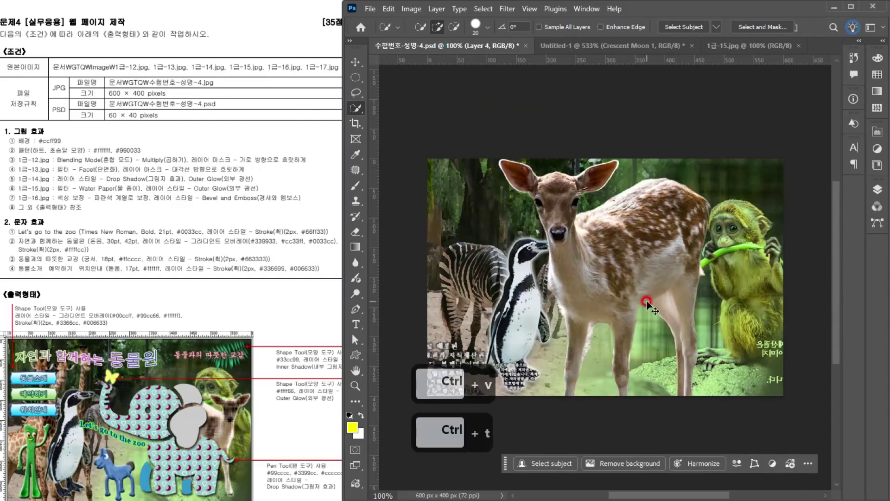
Scale the deer to about 47%, flip it horizontally and place it in front of the monkey.
key("ctrl+t")
left_click_drag(709, 159, 595, 324)
left_click_drag(564, 367, 726, 286)
left_click_drag(750, 242, 753, 238)
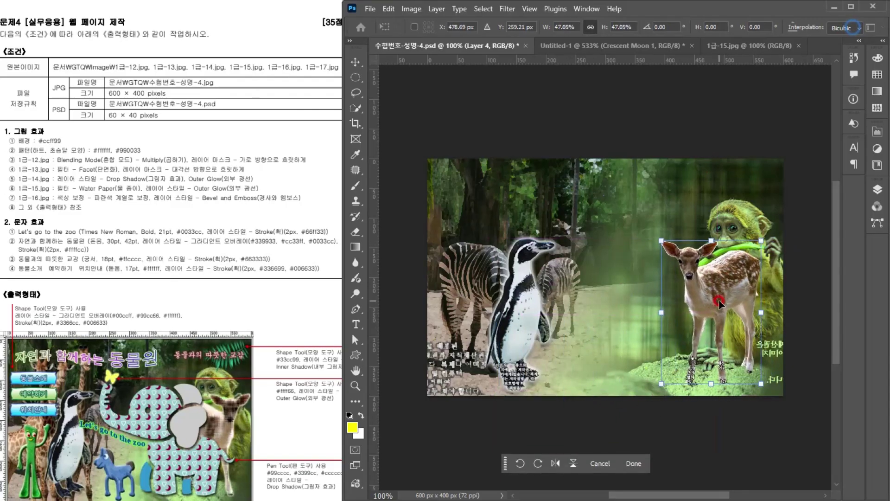
left_click(553, 464)
left_click_drag(715, 293, 730, 295)
key("Return")
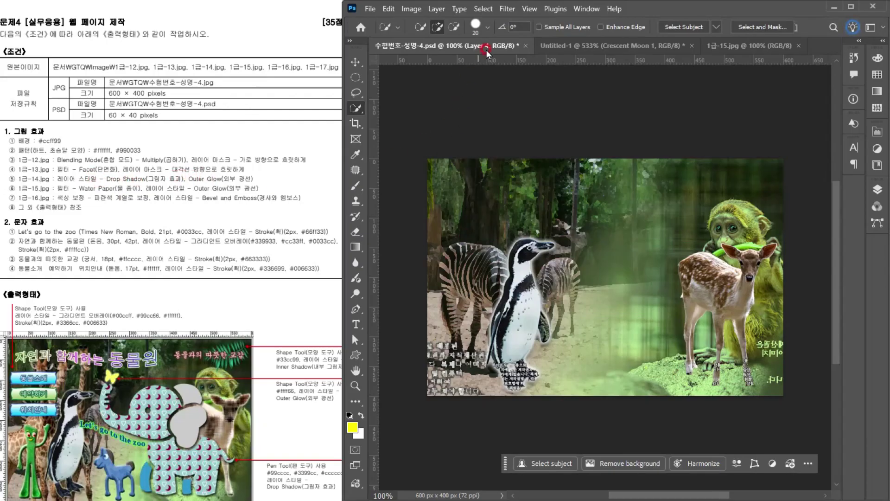
Apply the Water Paper filter to the deer with fiber length 15, brightness 60 and contrast 80.
left_click(508, 13)
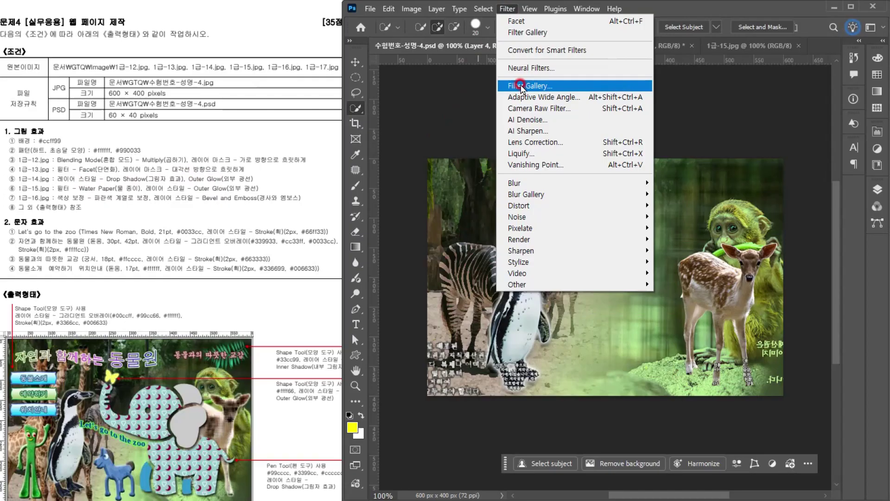
left_click(531, 87)
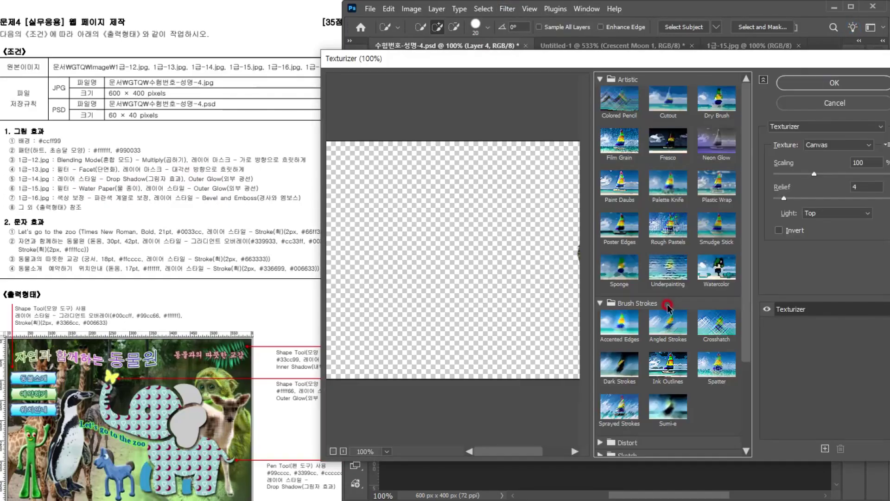
left_click(668, 304)
left_click(667, 328)
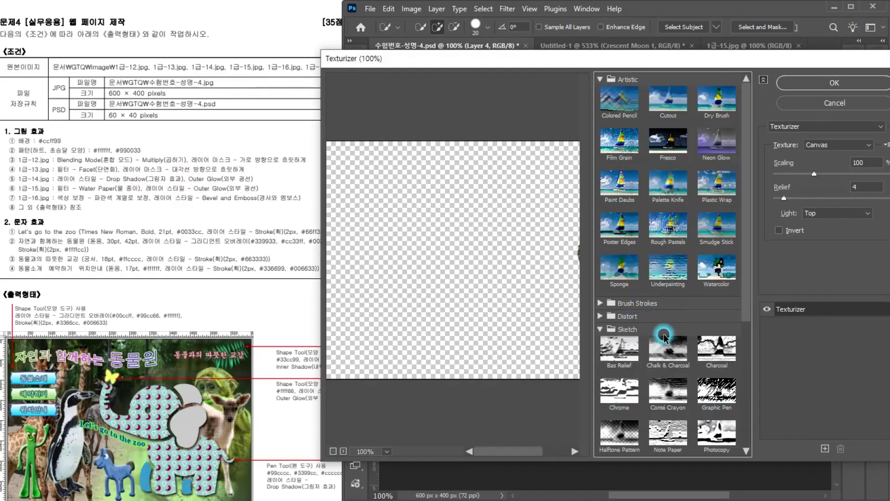
scroll(667, 328, "down", 6)
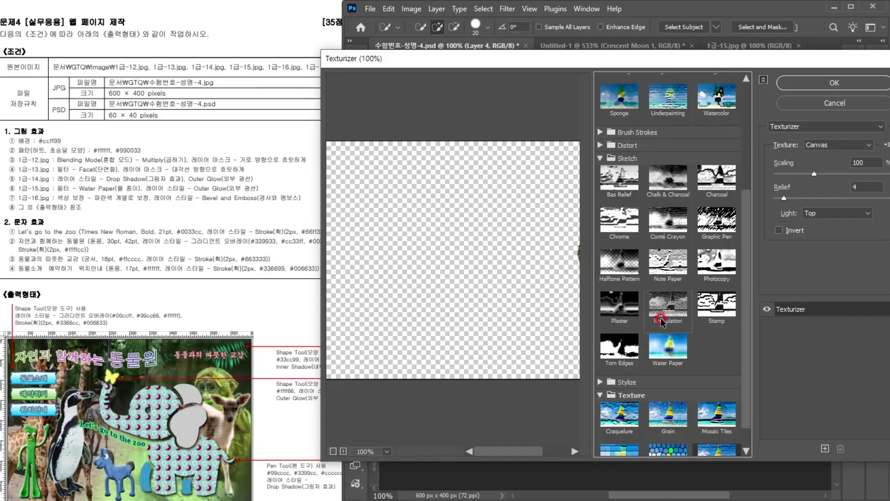
left_click(671, 357)
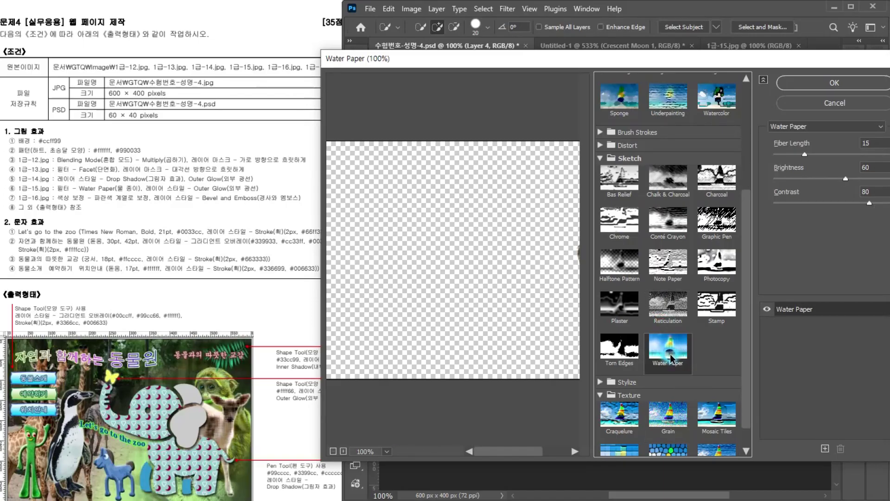
left_click(800, 83)
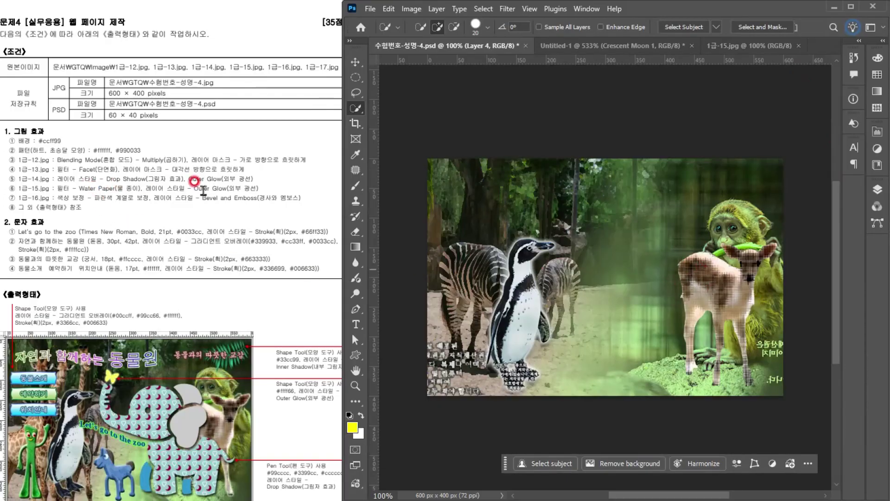
Copy the Outer Glow effect from the penguin's Layer 3 to the deer's Layer 4.
left_click(877, 187)
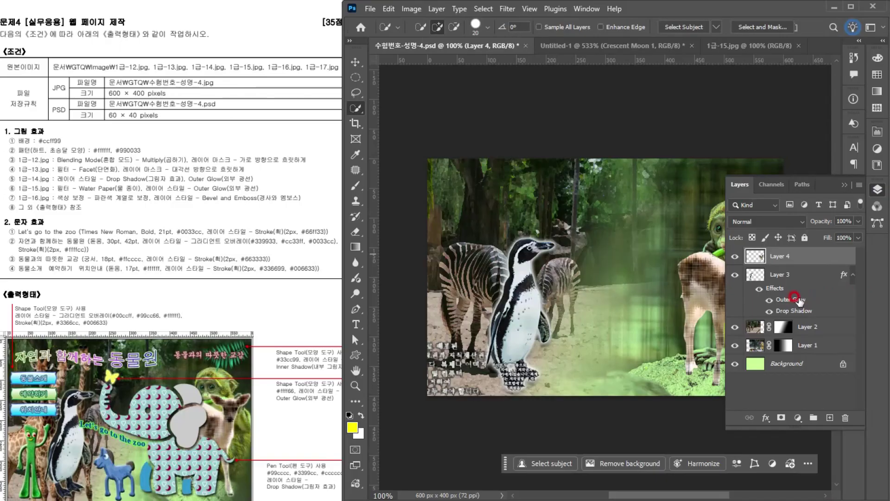
left_click_drag(804, 304, 803, 262)
left_click(844, 187)
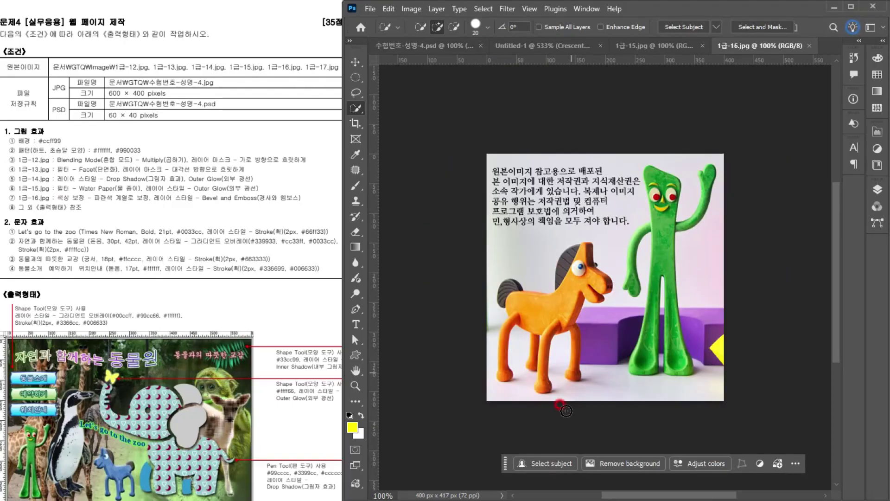
Select only the orange horse in 1급-16.jpg, excluding the green figure, and paste it into 수험번호-성명-4.psd.
left_click(552, 461)
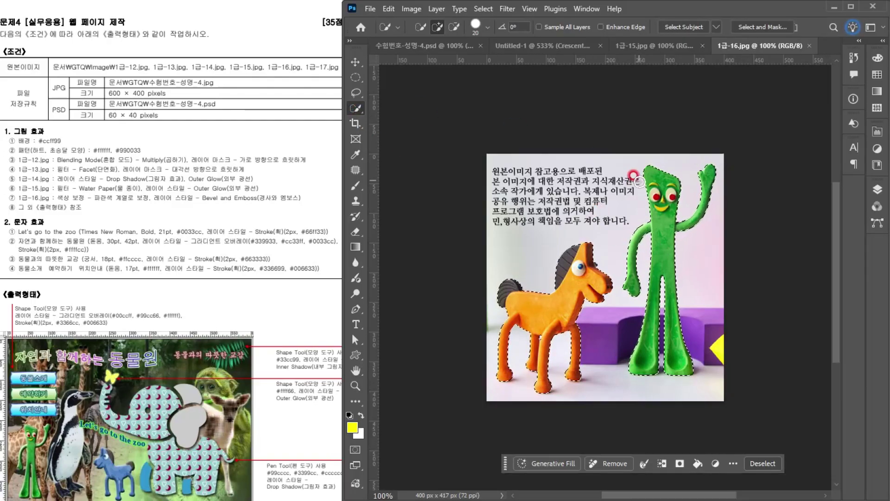
key("alt")
mouse_move(628, 288)
left_mouse_down()
mouse_move(654, 310)
mouse_move(705, 162)
mouse_move(708, 201)
mouse_move(675, 218)
mouse_move(659, 365)
mouse_move(647, 311)
mouse_move(676, 370)
mouse_move(693, 375)
mouse_move(646, 367)
left_mouse_up()
key("ctrl+c")
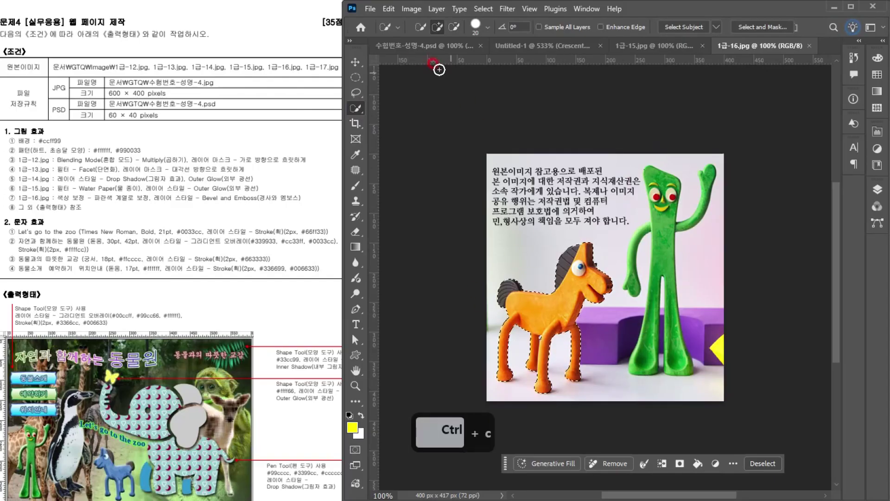
left_click(411, 46)
key("ctrl+v")
Scale the horse to about 56%, flip it horizontally and place it just beside the penguin's feet.
key("ctrl+t")
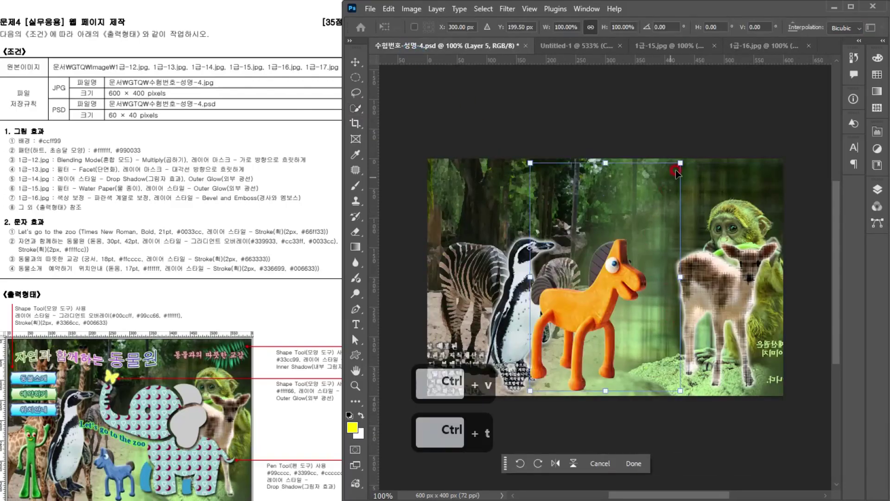
left_click_drag(683, 179, 614, 261)
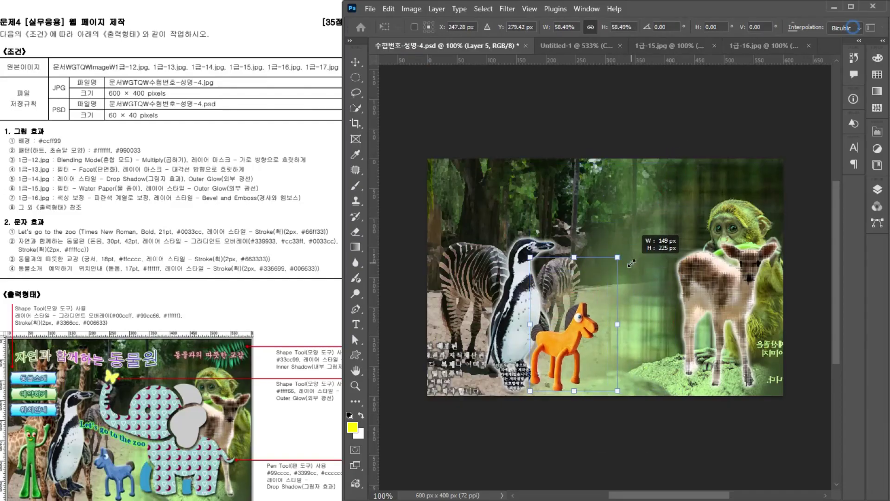
left_click_drag(580, 357, 605, 356)
right_click(610, 334)
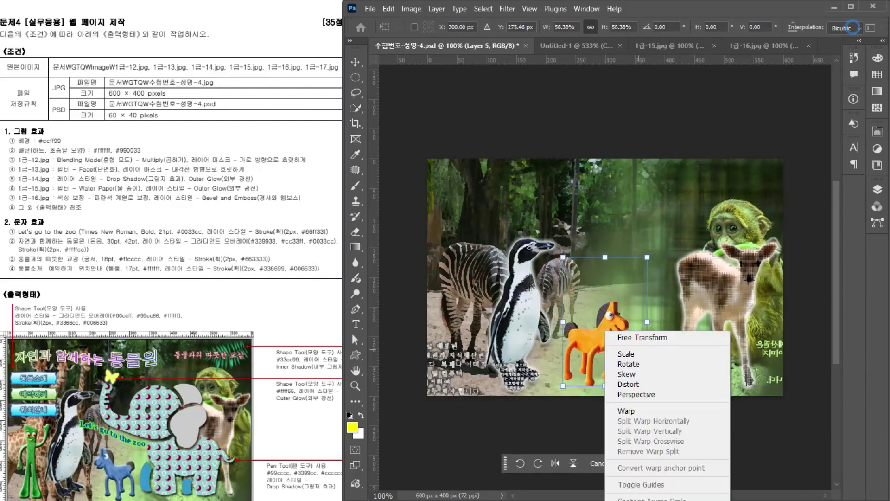
left_click(555, 463)
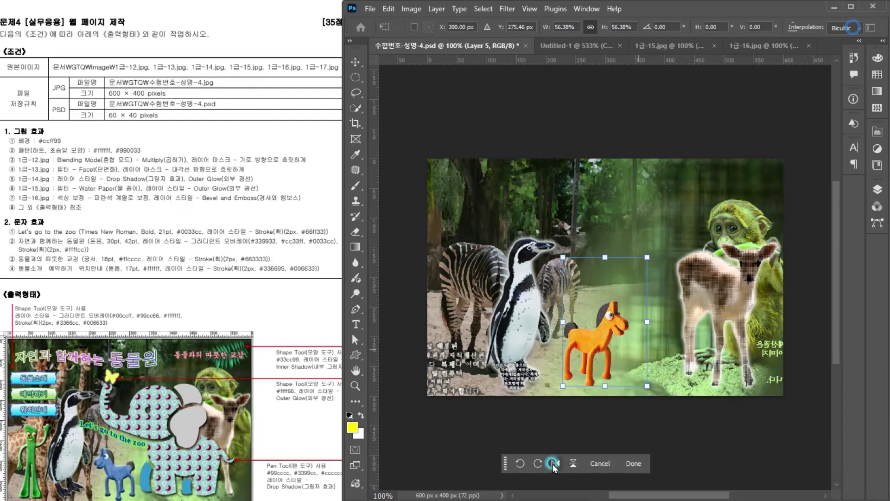
left_click(555, 463)
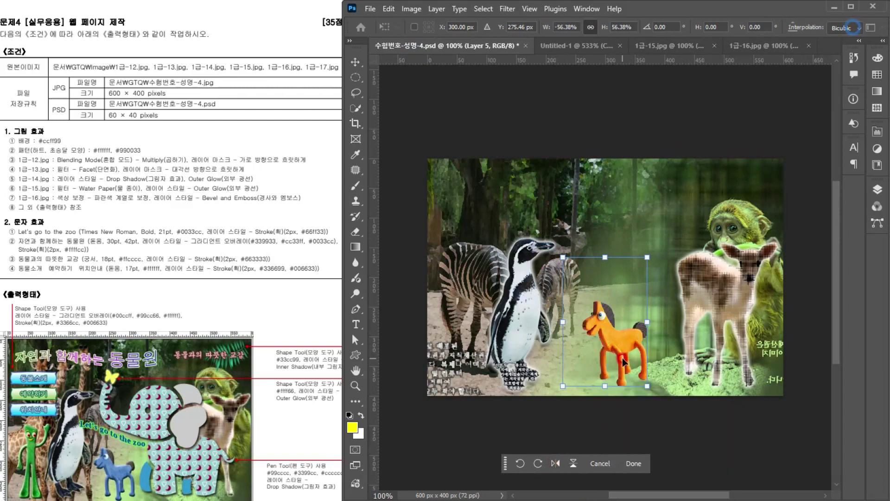
left_click_drag(619, 351, 593, 352)
key("Return")
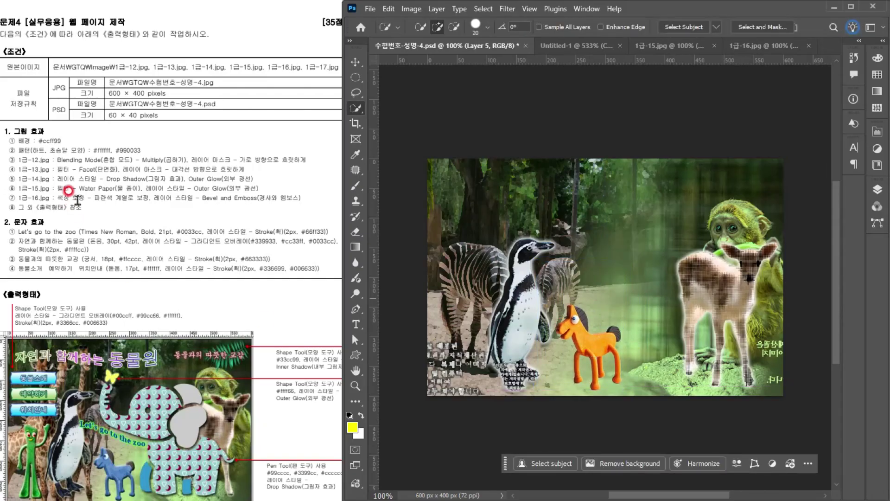
Select the horse's orange head, body and legs, leaving out the dark mane and tail.
scroll(593, 371, "up", 3)
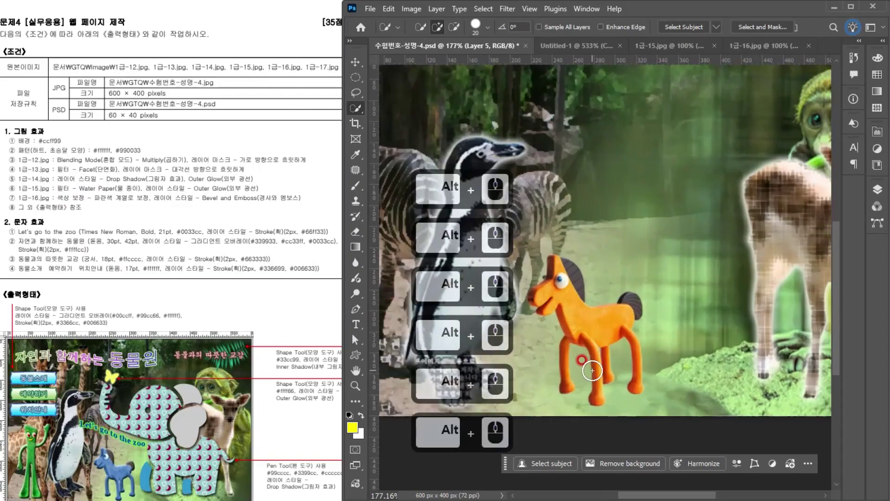
scroll(531, 238, "up", 3)
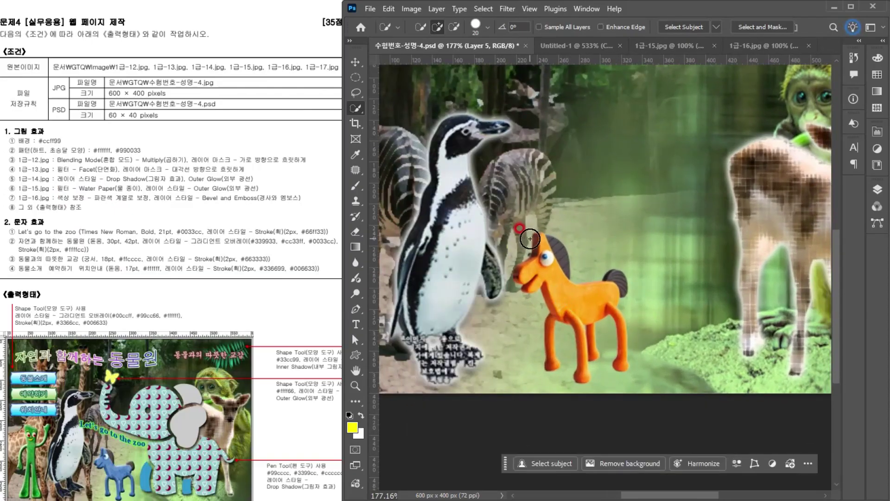
mouse_move(534, 242)
left_mouse_down()
mouse_move(582, 354)
mouse_move(610, 339)
left_mouse_up()
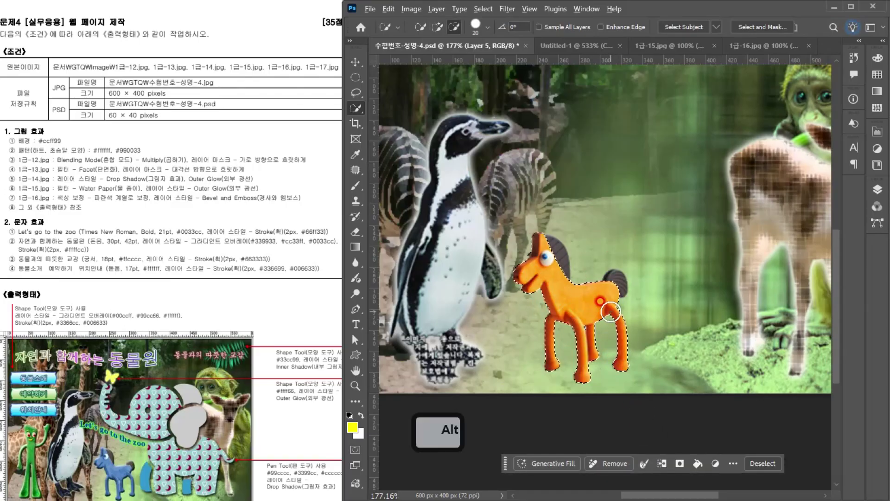
Colorize the selected horse body blue with hue 226 and saturation 49, and clear the selection.
scroll(603, 302, "down", 5)
key("ctrl+u")
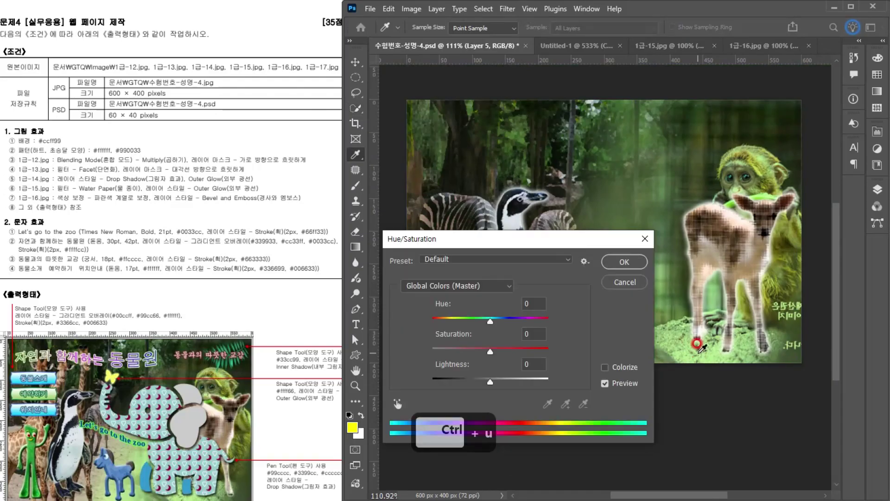
left_click(605, 367)
left_click_drag(463, 248, 712, 213)
left_click_drag(701, 285, 758, 288)
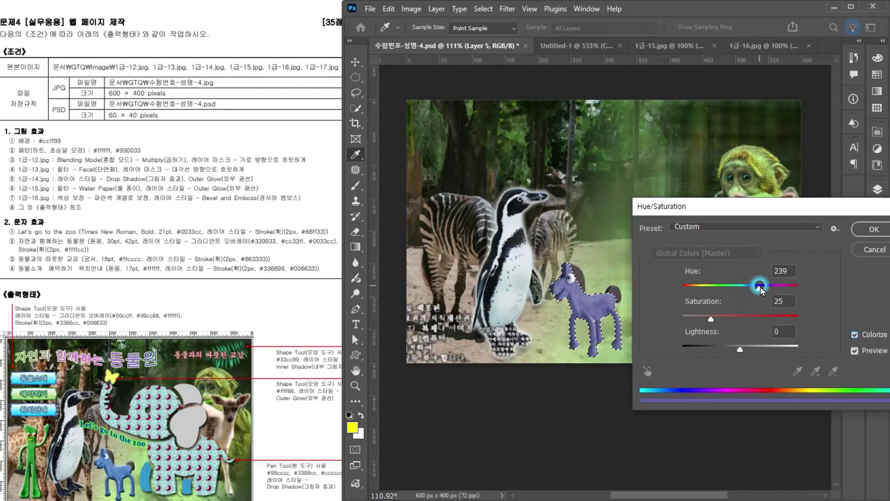
left_click_drag(711, 319, 740, 320)
left_click_drag(758, 288, 756, 290)
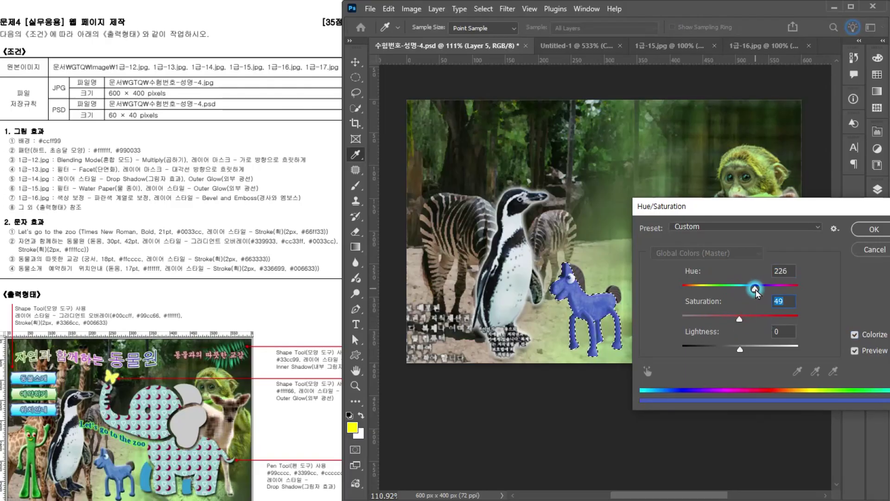
left_click(873, 229)
key("ctrl+d")
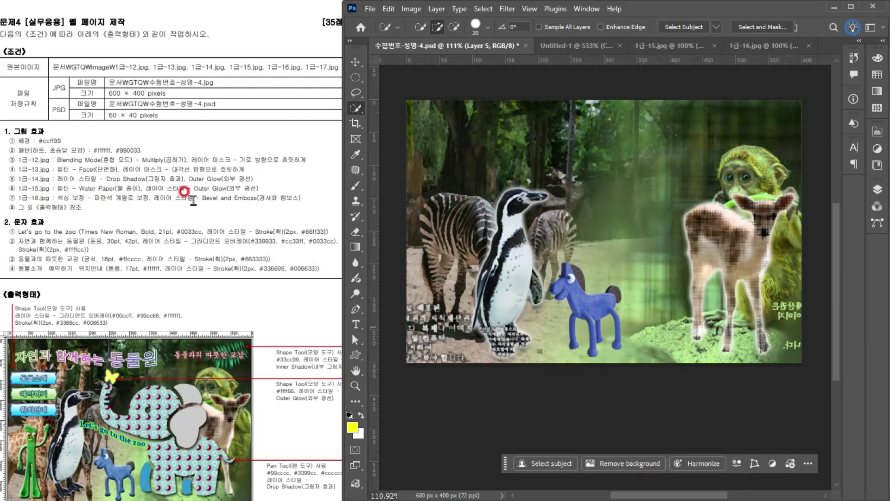
Add a Bevel & Emboss layer style to the blue horse's layer.
left_click(878, 190)
double_click(829, 256)
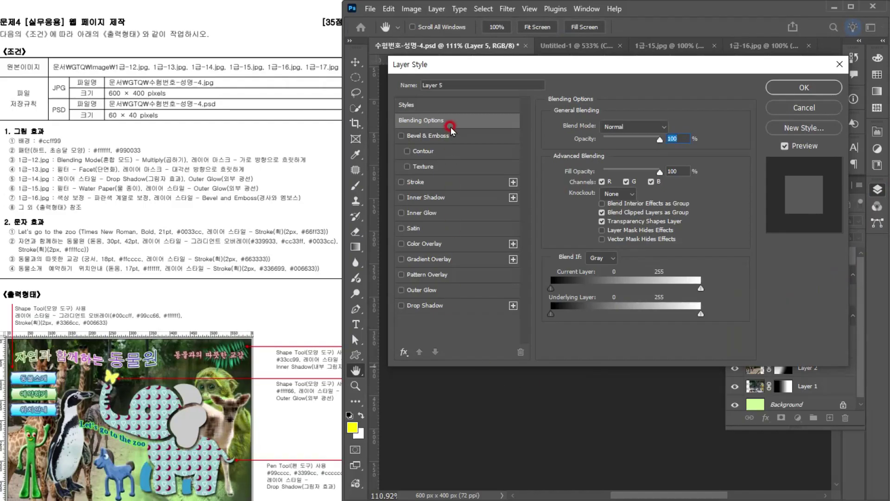
left_click(450, 132)
left_click(804, 87)
Select only the green figure in 1급-16.jpg, leaving the orange horse out of the selection.
left_click(353, 62)
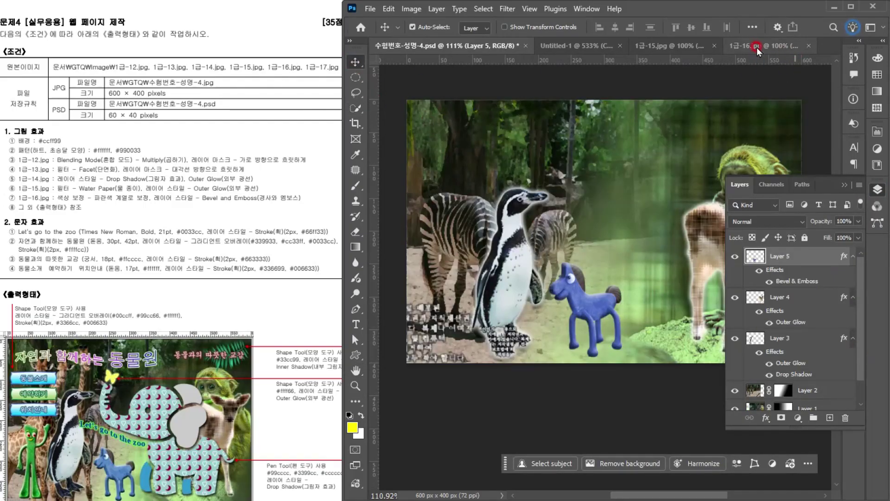
left_click(756, 46)
left_click(807, 189)
left_click(844, 184)
left_click(626, 204)
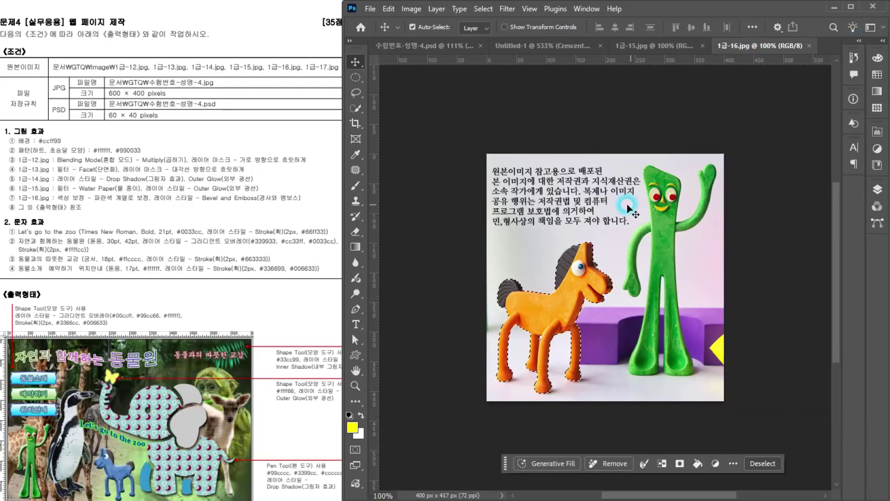
key("ctrl+z")
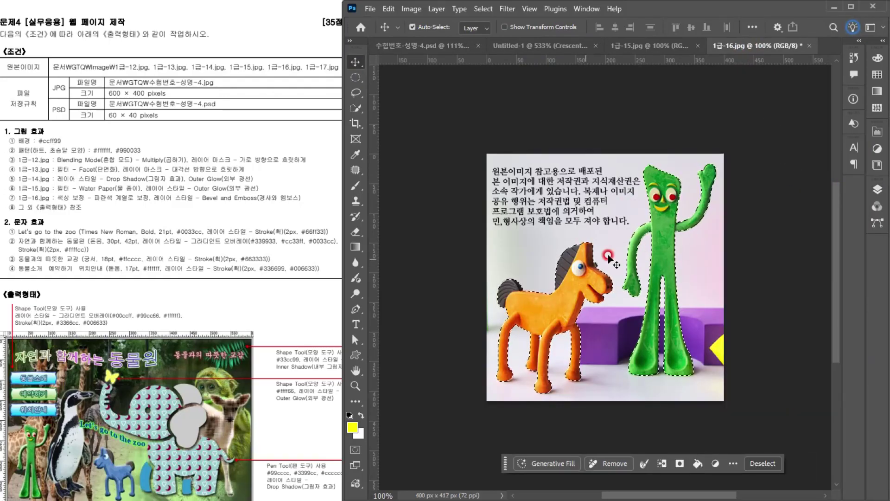
left_click(356, 148)
left_click(355, 108)
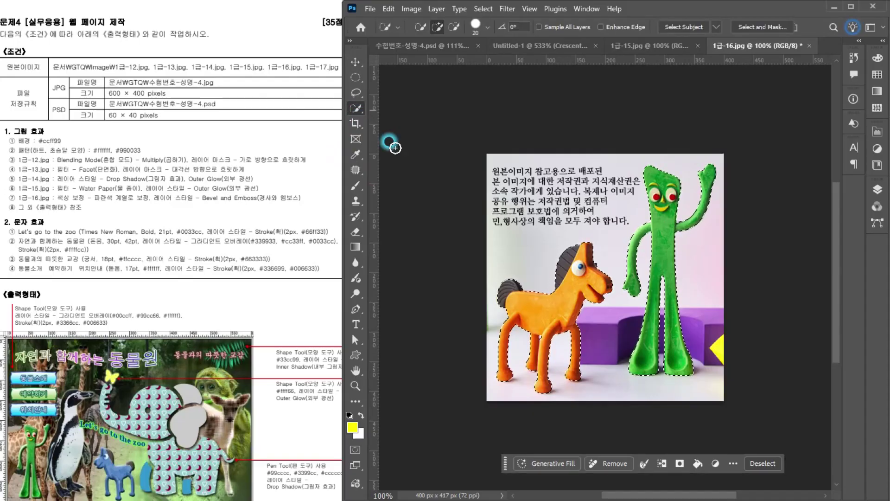
key("alt")
mouse_move(590, 248)
left_mouse_down()
mouse_move(570, 266)
mouse_move(565, 361)
mouse_move(536, 320)
mouse_move(529, 275)
mouse_move(502, 406)
mouse_move(496, 365)
left_mouse_up()
left_click(699, 317)
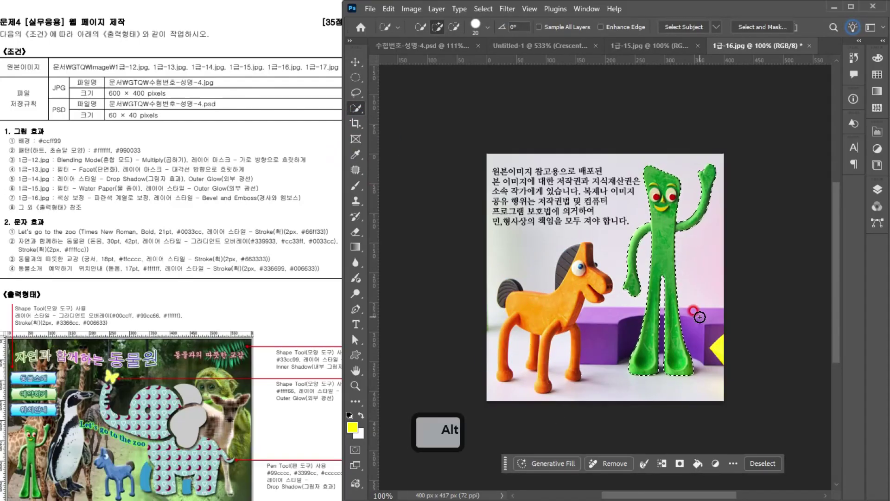
Paste the green figure into 수험번호-성명-4.psd, scale it to about 50% and place it at the image's lower left beside the penguin.
key("ctrl+c")
left_click(417, 46)
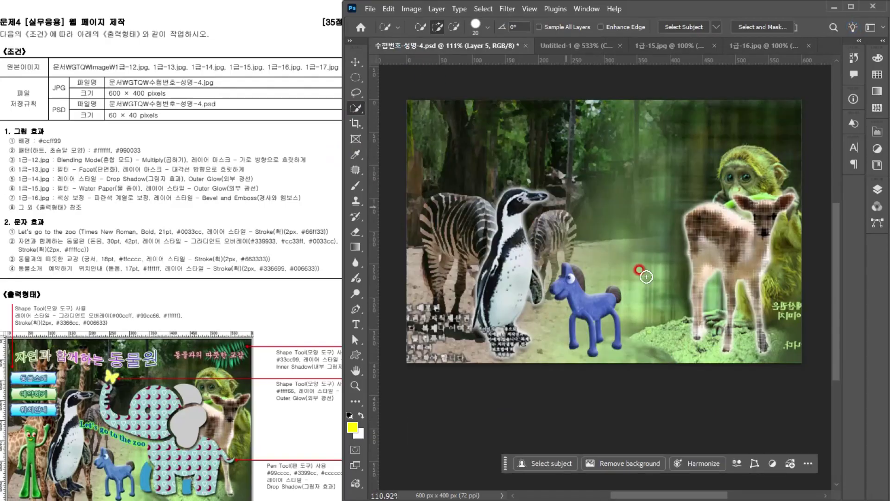
key("ctrl+v")
key("ctrl+t")
left_click_drag(679, 110, 612, 218)
left_click_drag(600, 285, 462, 293)
left_click_drag(470, 225, 467, 238)
left_click_drag(434, 305, 440, 305)
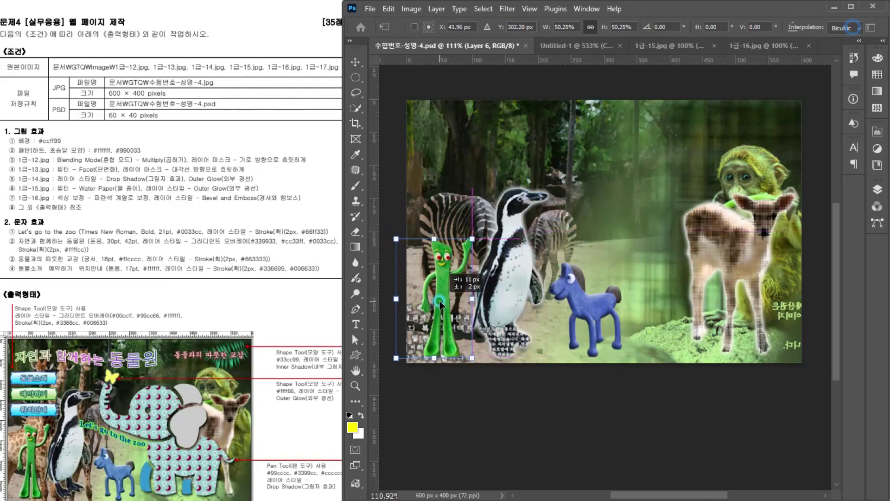
key("Return")
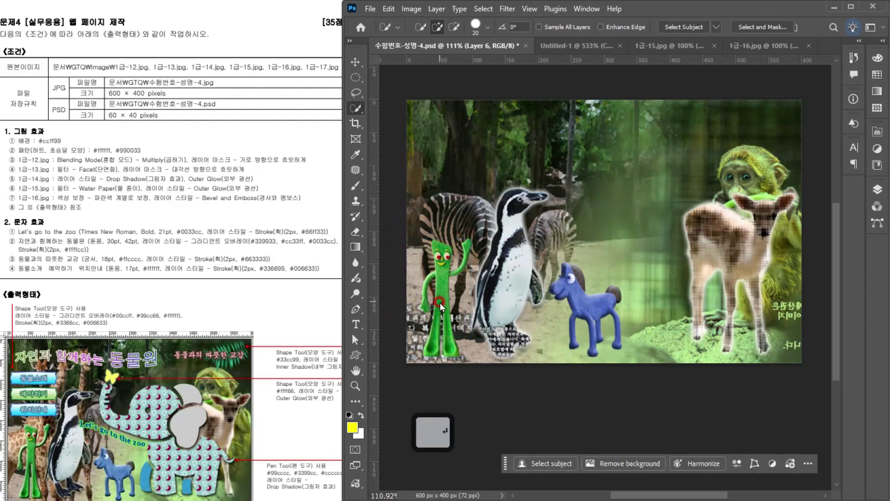
Copy the horse layer's Bevel & Emboss style onto the green figure's layer.
key("w")
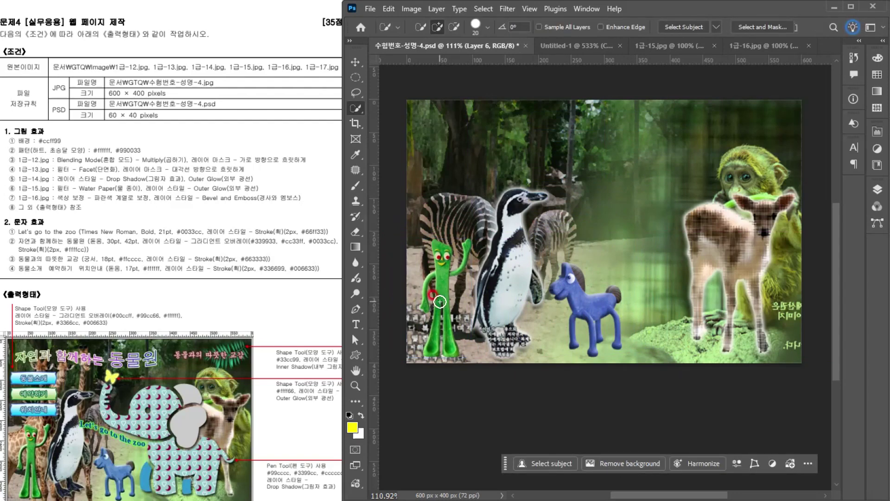
left_click(877, 189)
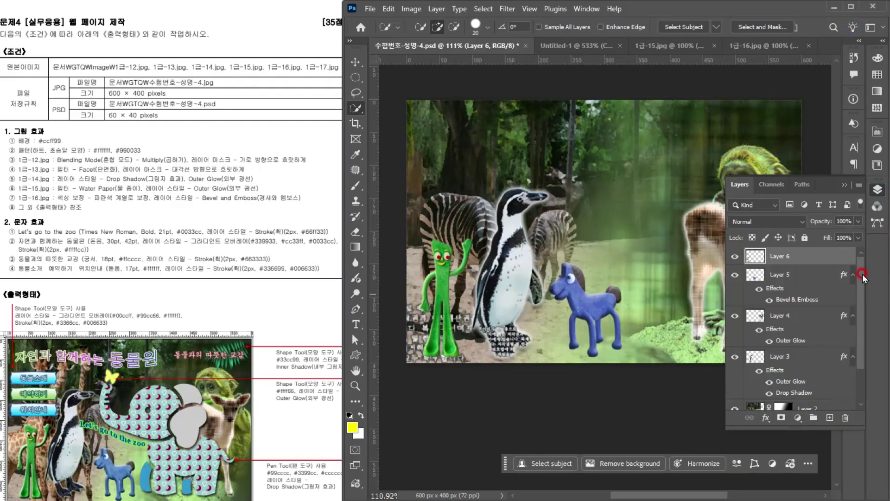
left_click_drag(843, 276, 821, 262)
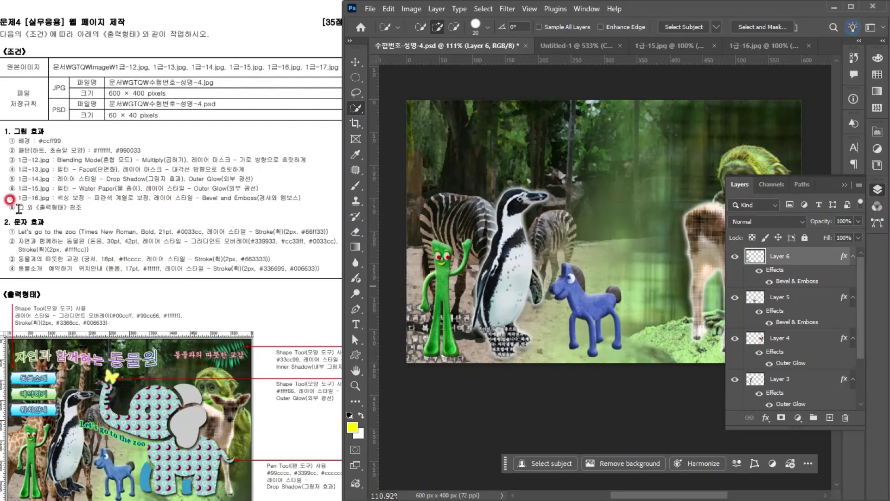
left_click(844, 185)
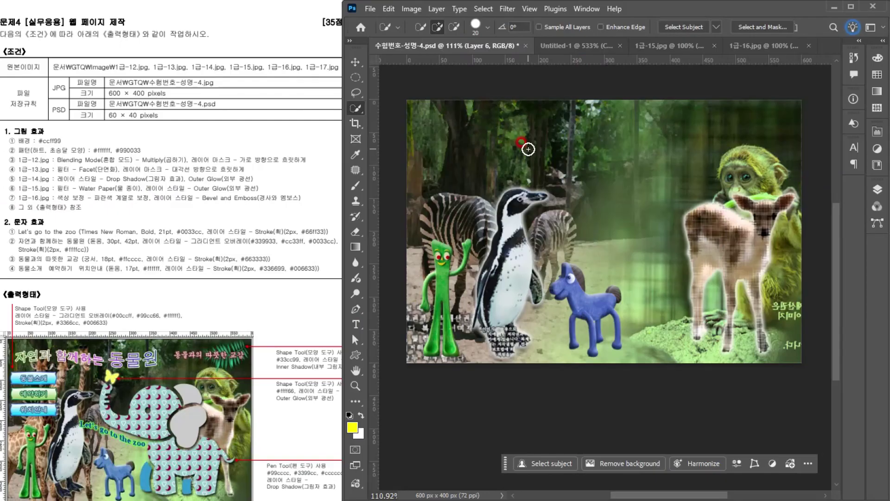
Open 1급-17.jpg, select the three giraffes and paste them into 수험번호-성명-4.psd.
key("F2")
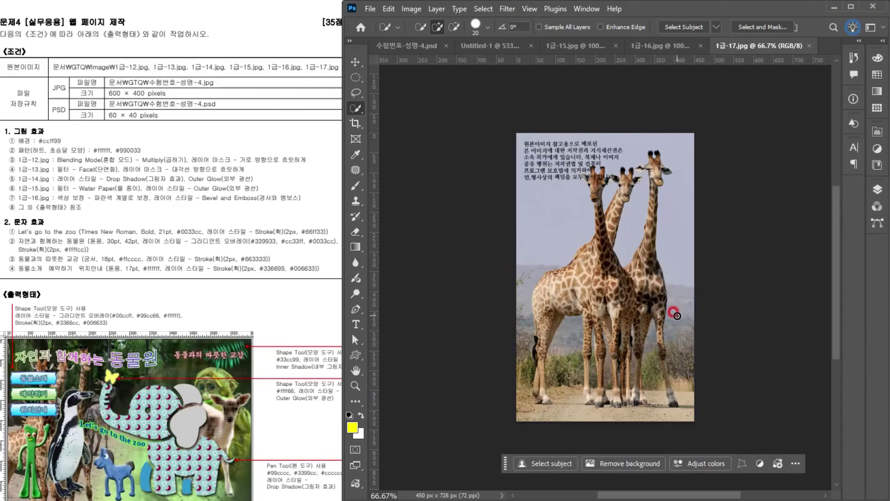
left_click(547, 463)
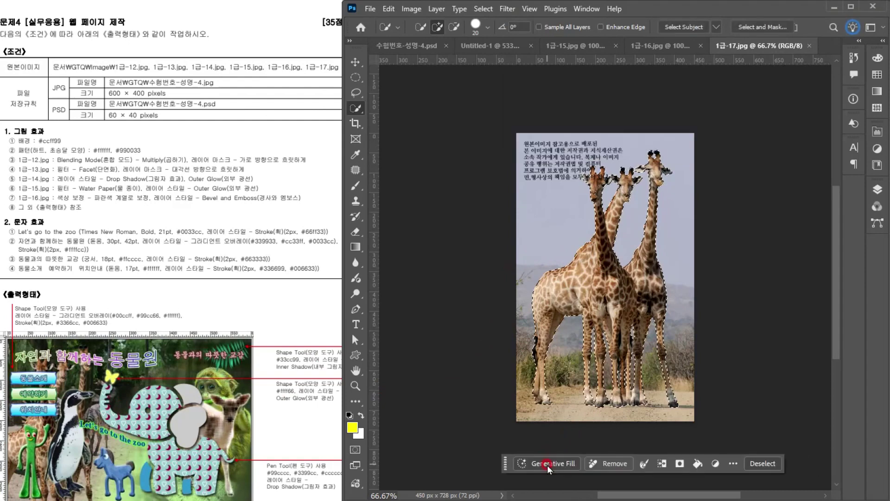
key("ctrl+c")
left_click(417, 45)
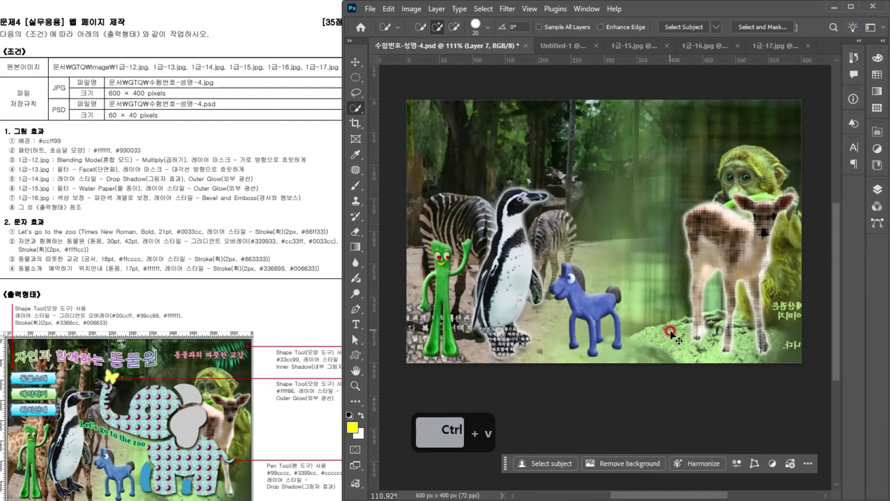
key("ctrl+v")
Scale the giraffes to about 71% and place them at the image's left side, with their bodies running past the edge.
key("ctrl+t")
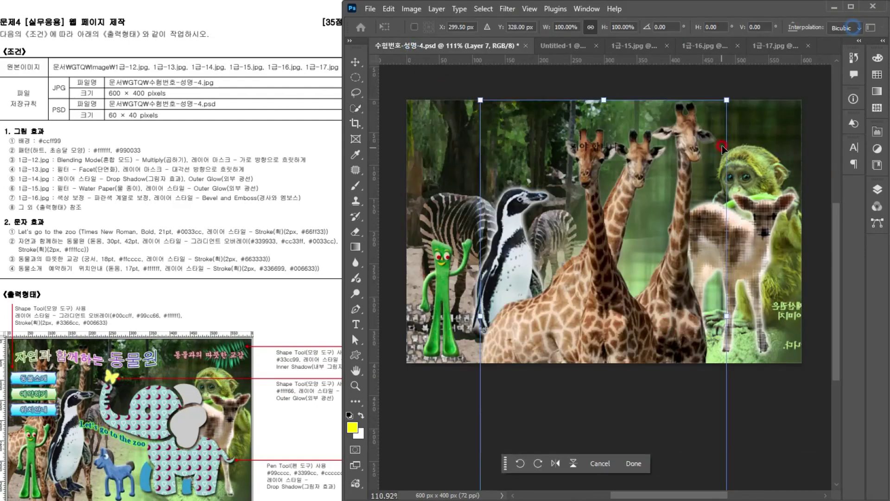
left_click_drag(727, 101, 685, 172)
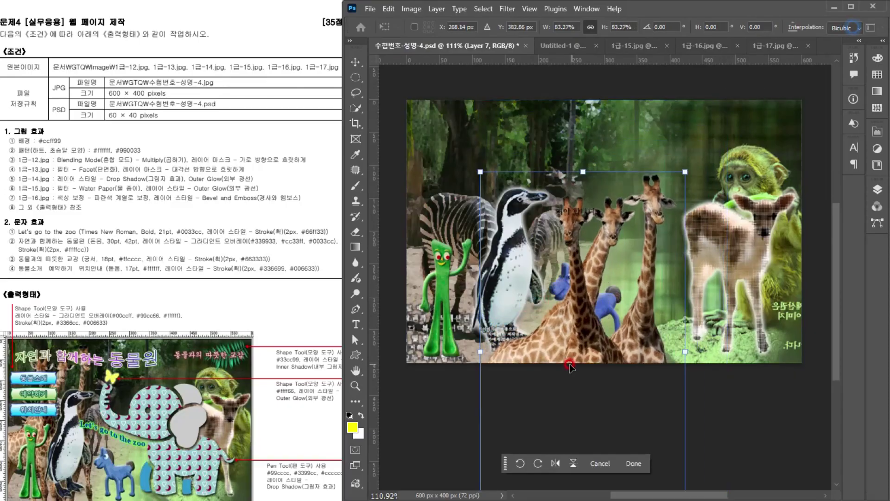
left_click_drag(569, 366, 477, 277)
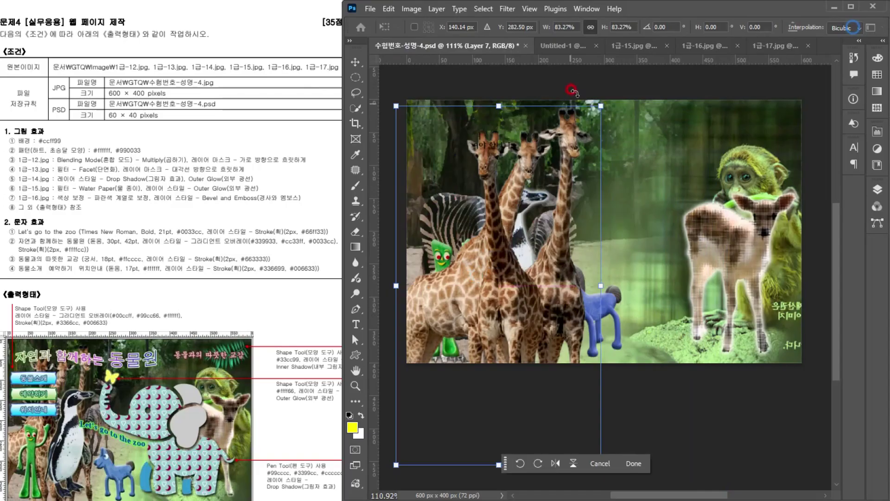
left_click_drag(598, 104, 571, 159)
left_click_drag(486, 337, 477, 287)
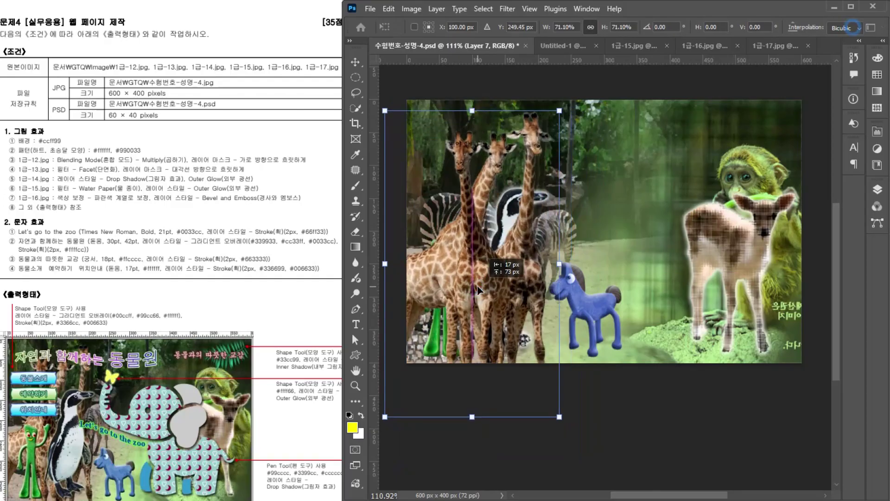
key("Return")
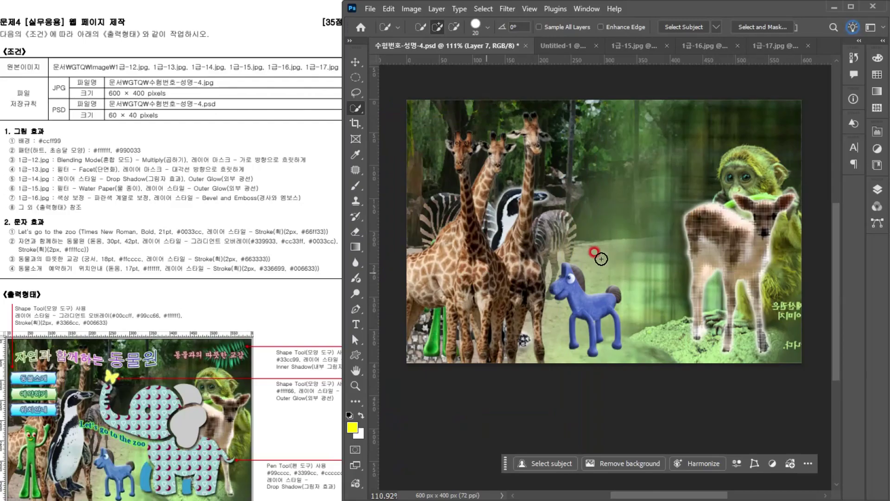
Move the giraffe layer down the stack until it sits just below the penguin's layer.
left_click(876, 190)
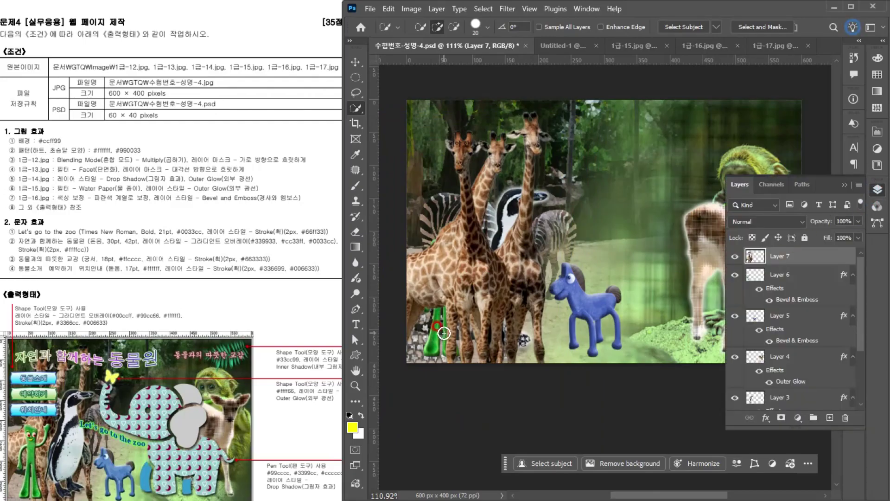
left_click(355, 62)
left_click(481, 280)
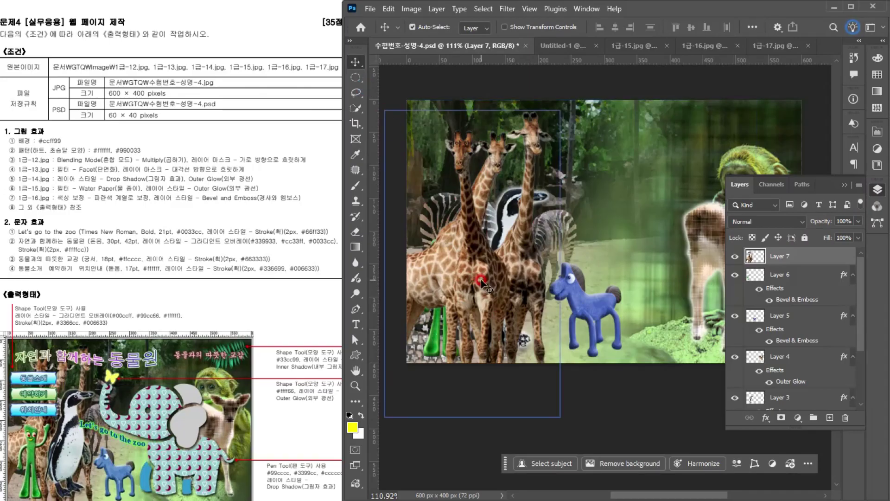
key("ctrl+bracketleft")
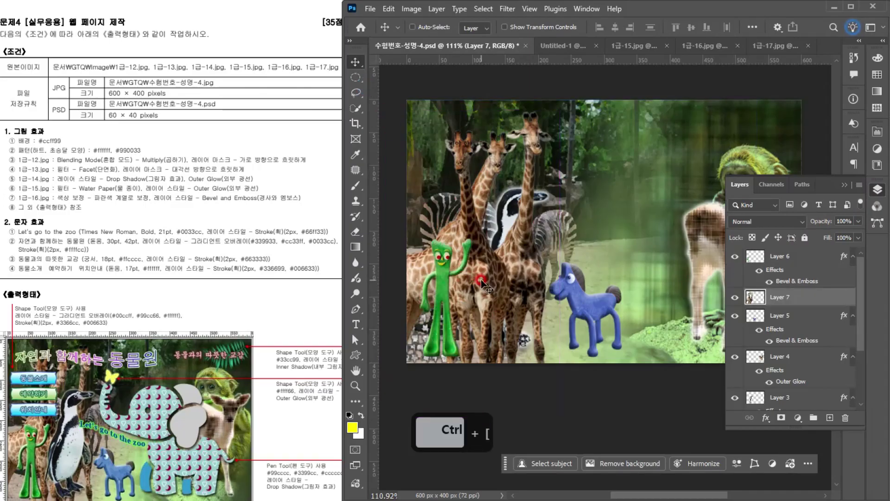
key("ctrl+bracketleft")
key("ctrl+bracketleft")
key("ctrl+bracketleft")
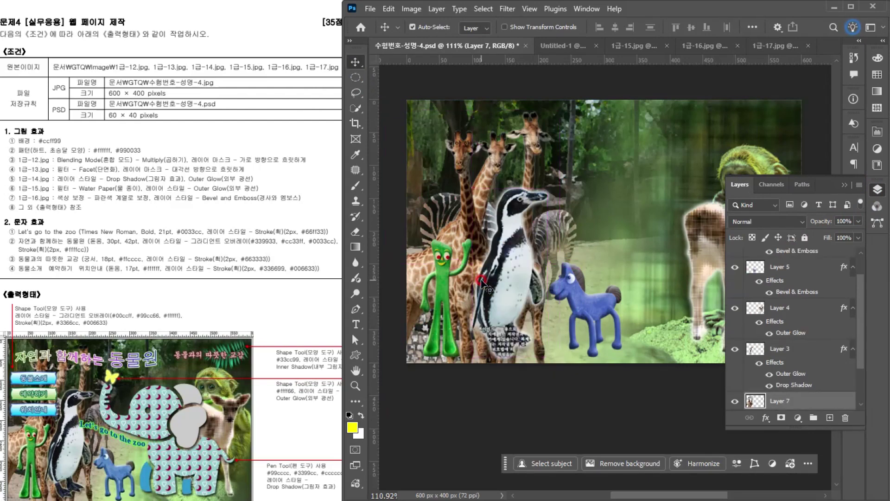
left_click(842, 186)
Save 수험번호-성명-4.psd with Maximize Compatibility.
left_click(101, 231)
left_click(47, 212)
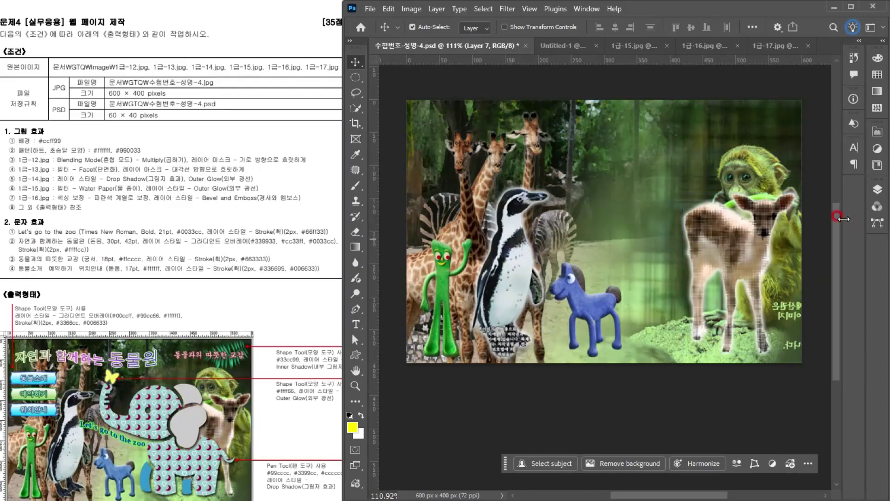
key("ctrl+s")
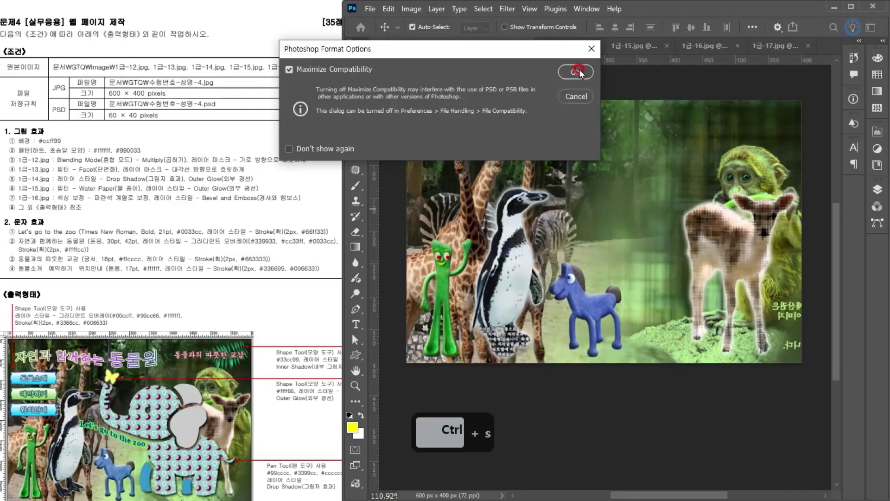
left_click(577, 72)
Hide every layer except the green Background layer.
left_click(877, 191)
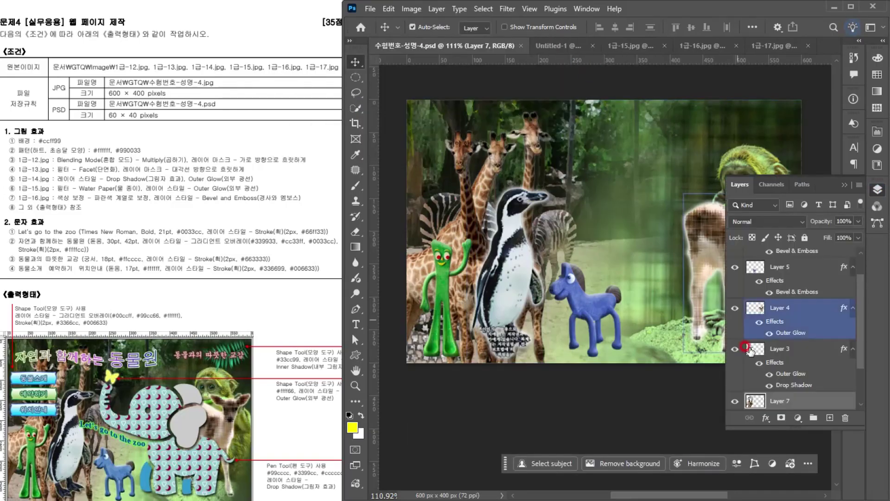
scroll(803, 377, "down", 7)
scroll(808, 367, "up", 7)
left_click(796, 256)
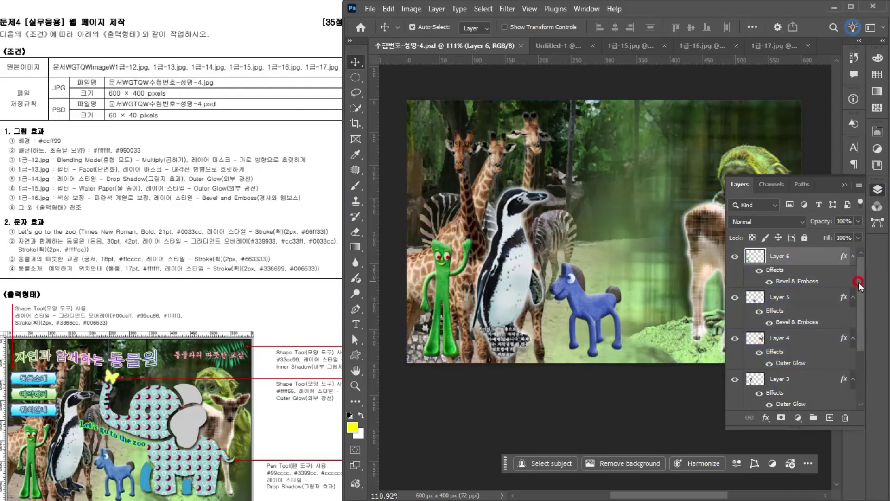
left_click_drag(859, 282, 858, 486)
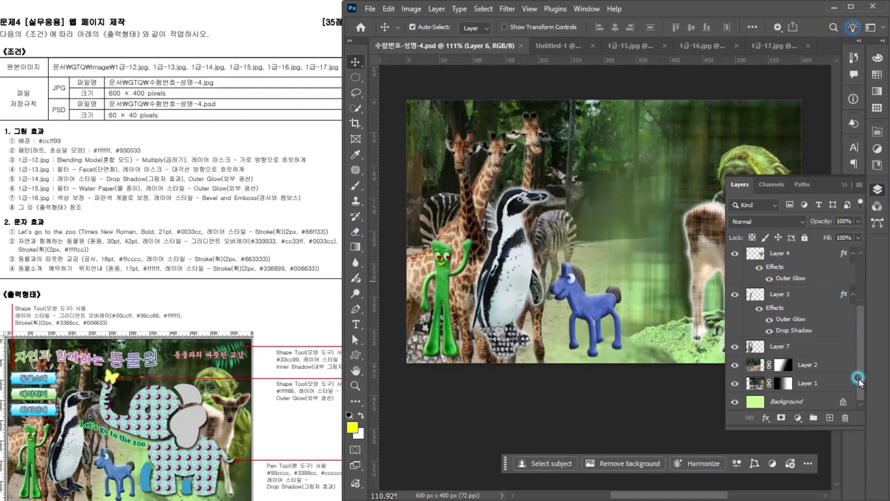
left_click(734, 402, "alt")
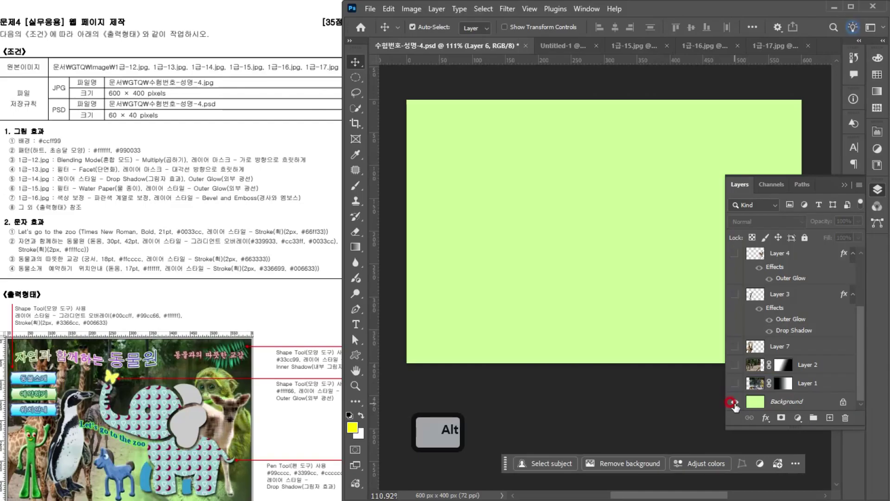
left_click_drag(857, 369, 858, 324)
left_click(764, 419)
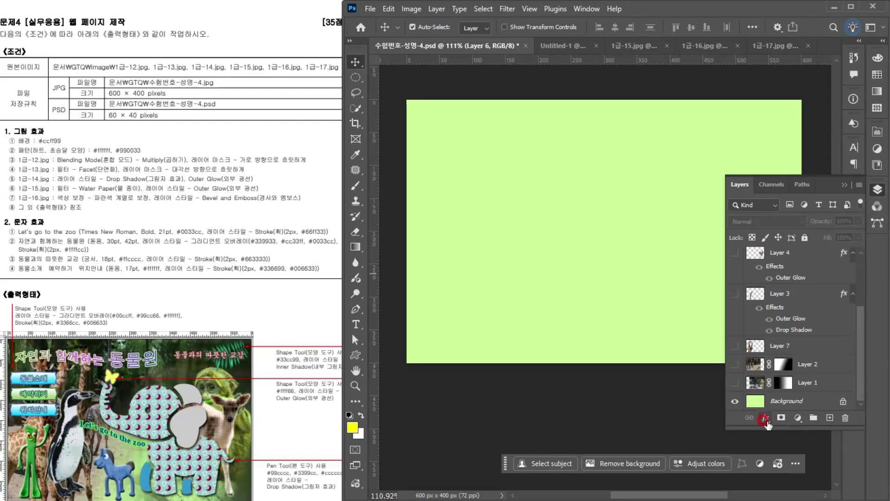
left_click(842, 183)
Start a Pen tool path near the canvas centre, tracing the elephant's raised trunk tip and the trunk's inner curve.
scroll(636, 321, "up", 14)
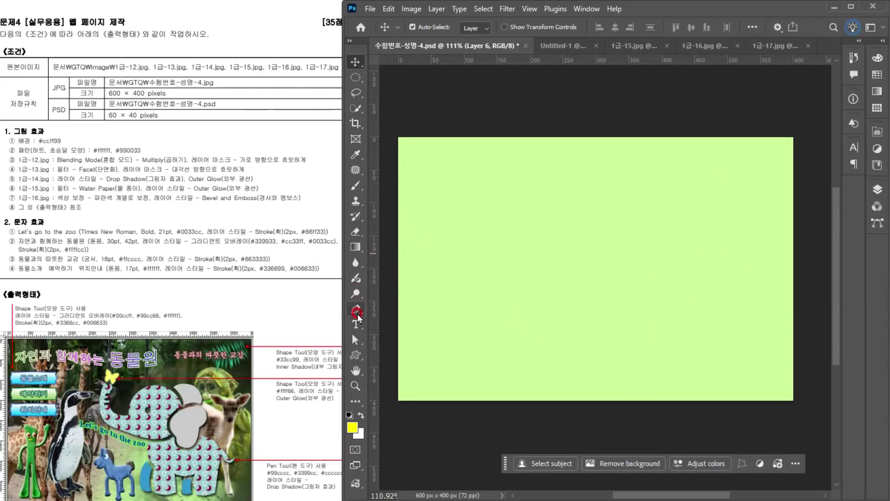
left_click(357, 311)
left_click(191, 390)
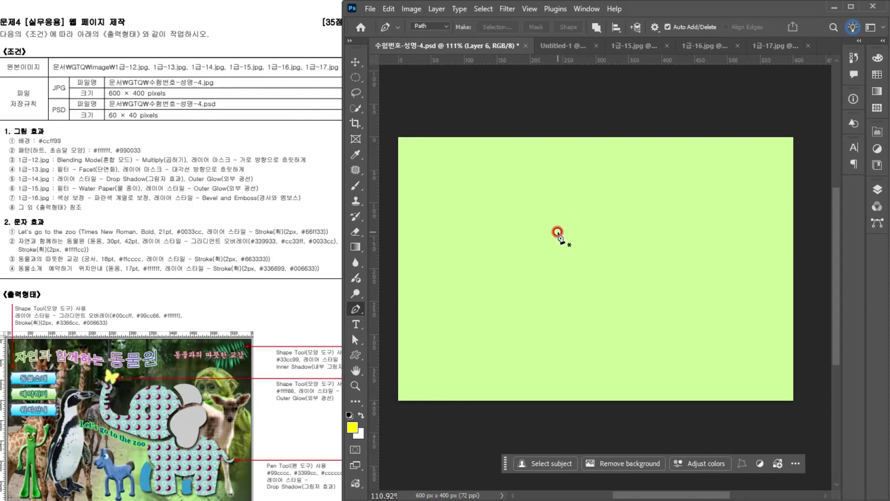
left_click(557, 232)
left_click(576, 235)
left_click(572, 262)
left_click_drag(574, 282, 583, 285)
left_click_drag(610, 287, 616, 287)
left_click(609, 286, "alt")
Continue the Pen path over the top of the elephant's head, ending in a corner point at the back of the head.
left_click_drag(631, 240, 658, 237)
left_click_drag(632, 239, 626, 238, "ctrl")
left_click_drag(652, 235, 675, 263, "ctrl")
left_click(669, 255, "alt")
Trace the back of the head, the jaw and the trunk's outer edge, closing the path at the trunk tip.
left_click_drag(658, 308, 673, 325)
left_click(657, 306, "alt")
left_click_drag(603, 310, 577, 295)
key("ctrl+z")
left_click(657, 307, "alt")
left_click(553, 290)
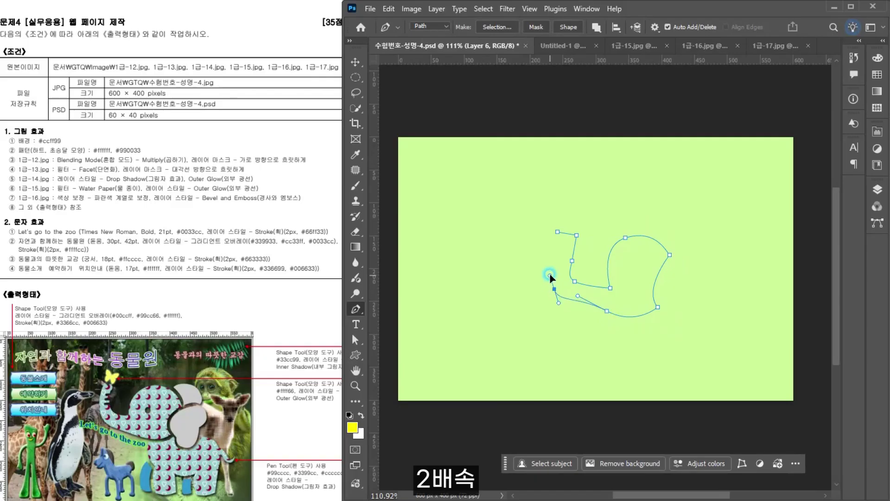
left_click(557, 231)
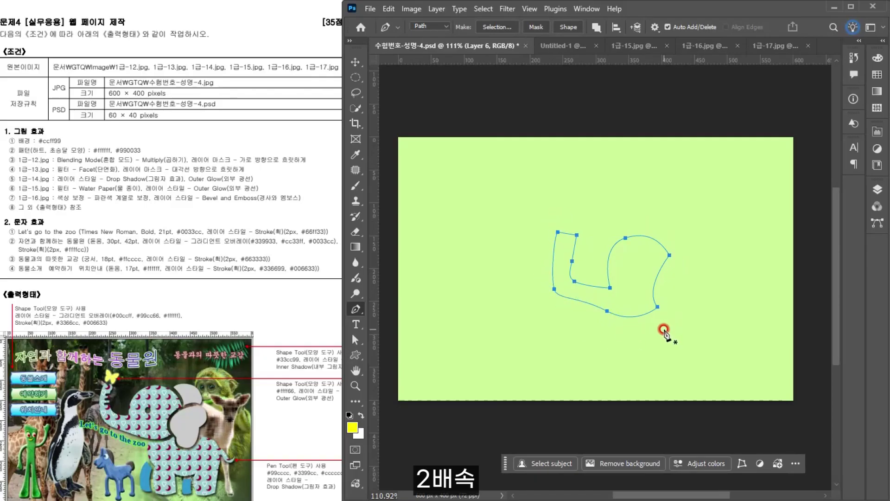
Refine the anchor points at the base of the trunk's inner curve and at the head's lower rear corner.
left_click(358, 341)
left_click(394, 354)
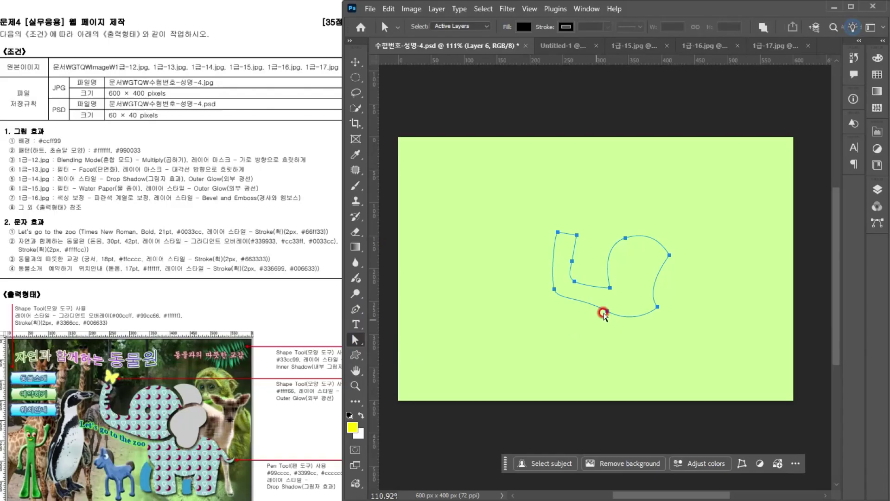
left_click(609, 287)
left_click(574, 281)
left_click_drag(603, 282, 580, 283)
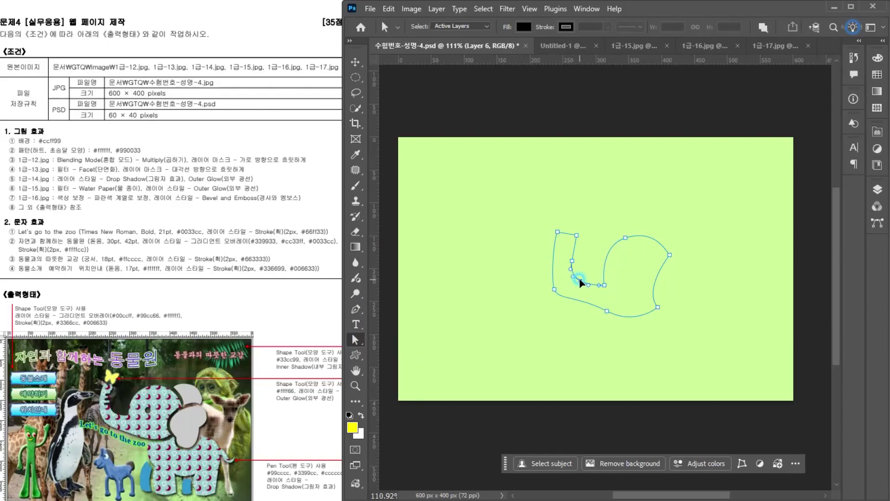
left_click_drag(660, 311, 643, 281)
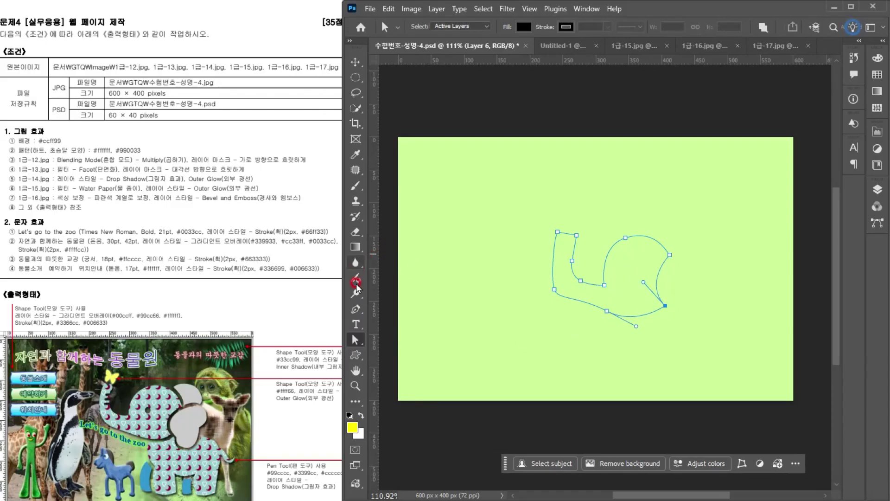
Draw the elephant's large near ear as a closed Pen path just behind the head.
left_click(355, 308)
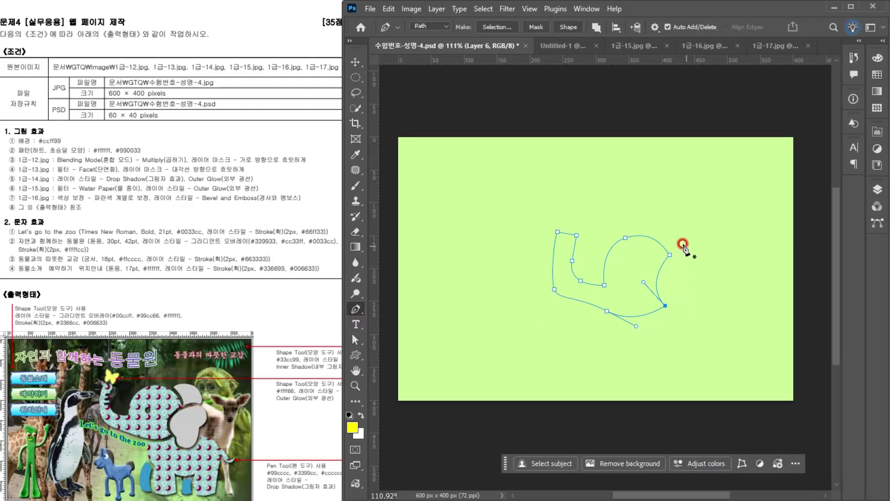
left_click(672, 262)
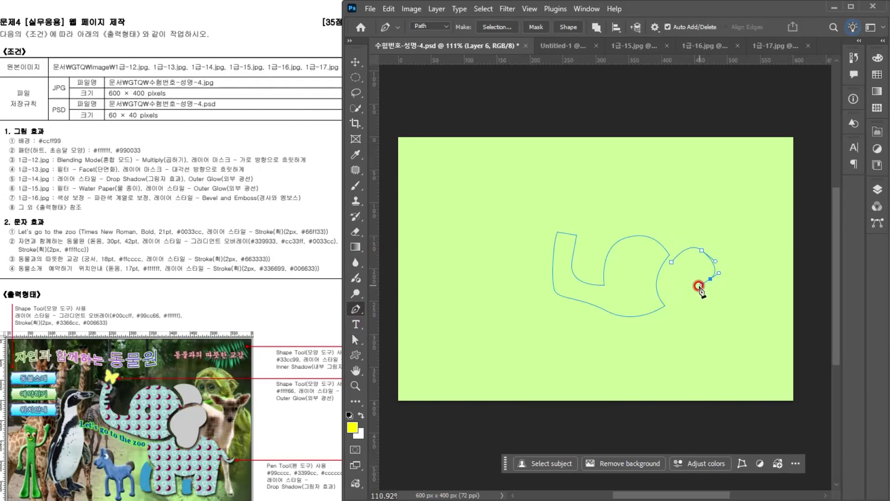
left_click(696, 290)
left_click_drag(699, 309, 673, 324)
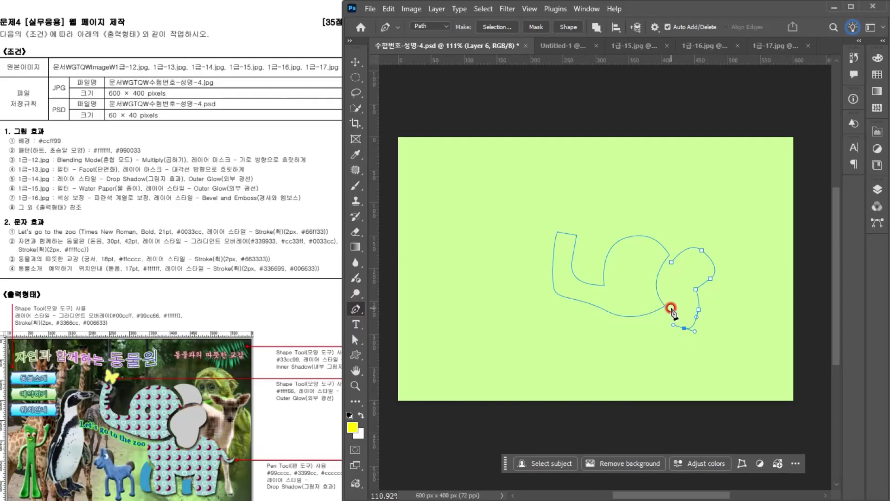
left_click(671, 308)
left_click(671, 262)
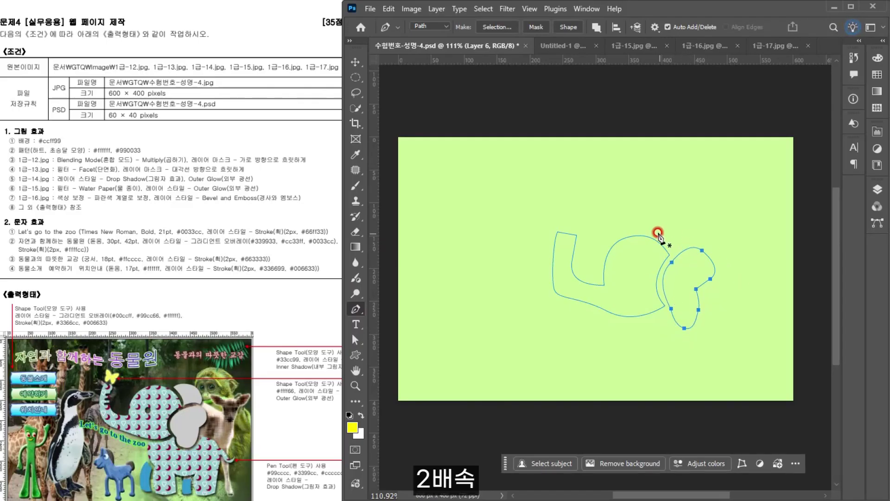
Draw the elephant's far ear as a closed crescent-like Pen path above the back of the head.
left_click(672, 251)
left_click_drag(700, 241, 716, 245)
left_click_drag(681, 210, 657, 213)
key("ctrl+z")
left_click(700, 241, "alt")
left_click(636, 229)
left_click(672, 251)
Start the body path at the chest, tracing the neckline beneath the ear, the back and the pointed tail.
left_click(621, 323)
left_click_drag(664, 312, 677, 304)
mouse_move(683, 334)
left_mouse_down()
mouse_move(698, 334)
mouse_move(704, 302)
mouse_move(733, 332)
mouse_move(758, 339)
mouse_move(729, 339)
left_mouse_up()
key("ctrl+z")
left_click(663, 313, "alt")
left_click(704, 310, "alt")
left_click(730, 325, "alt")
left_click(742, 336)
left_click(728, 331, "alt")
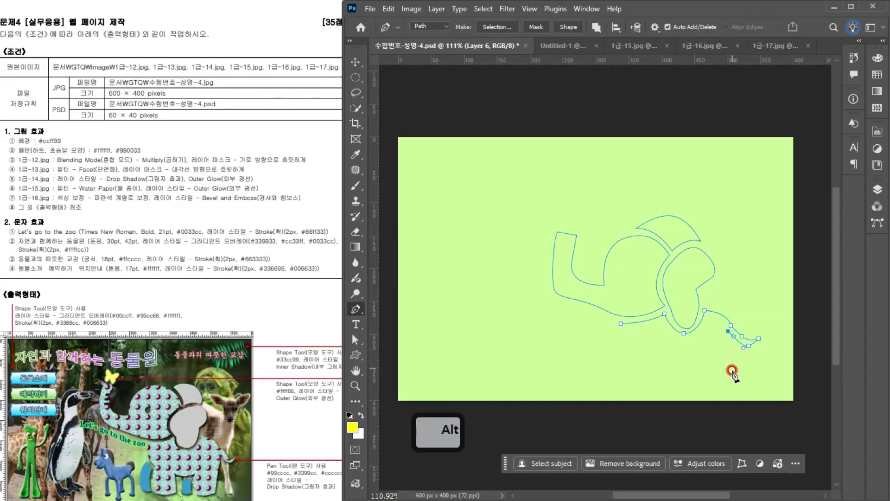
Trace the hind leg, belly and front leg, closing the elephant's body path at the chest.
left_click_drag(725, 389, 621, 383)
left_click(724, 387, "alt")
left_click(705, 386, "alt")
left_click(700, 370)
left_click(666, 369, "alt")
left_click(665, 389)
left_click(630, 388, "alt")
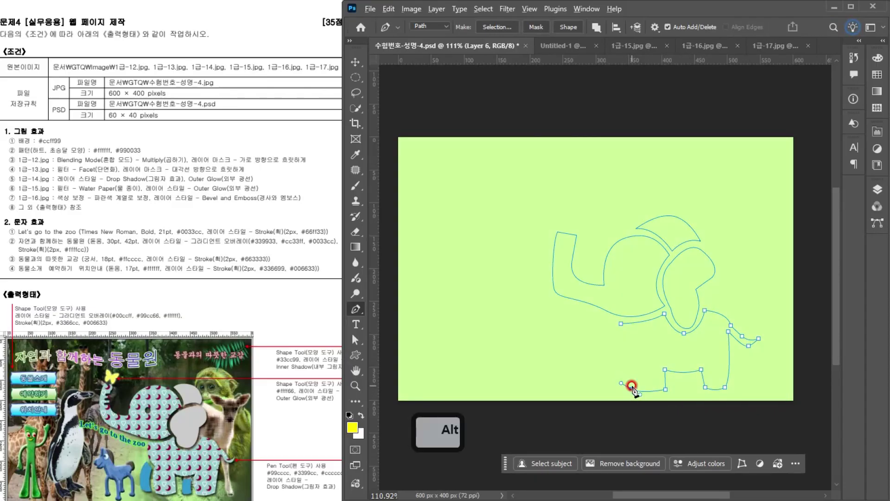
left_click_drag(622, 324, 623, 303)
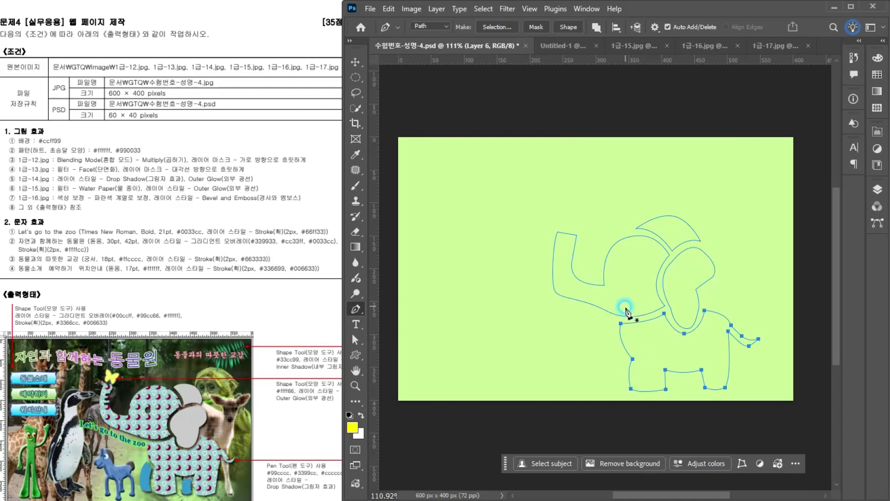
Draw the far front leg beside the body and a small four-sided far hind leg beneath the belly as closed paths.
left_click(625, 360)
left_click_drag(627, 385, 622, 337)
left_click(627, 386, "alt")
left_click(685, 379)
left_click_drag(695, 377, 686, 371)
left_click(697, 376, "alt")
left_click(698, 387)
left_click(685, 390)
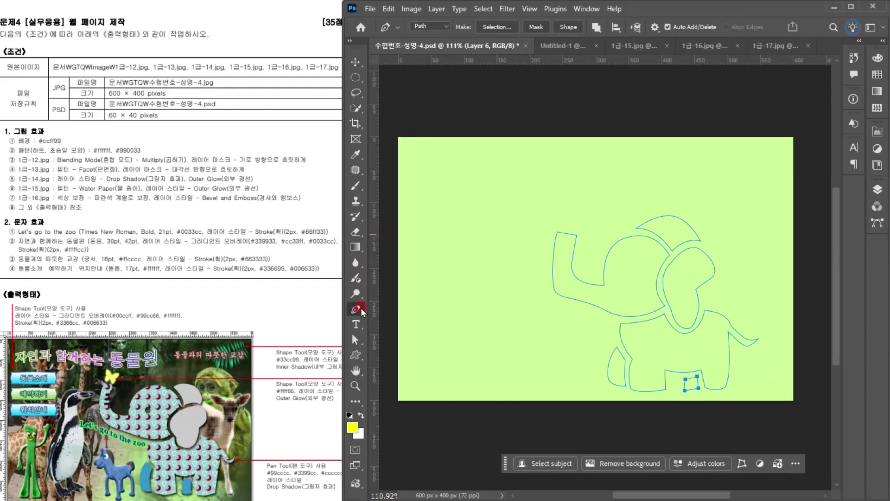
Switch to the Ellipse Tool and set its drawing mode to Path.
left_click(356, 355)
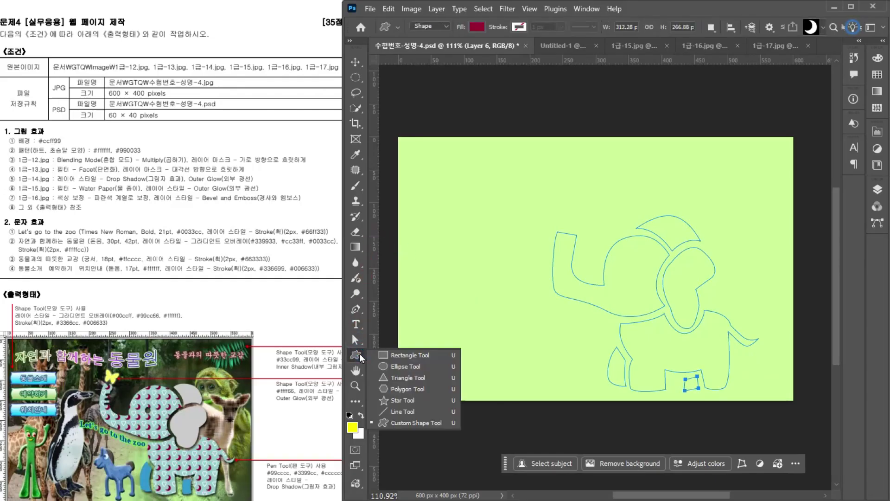
left_click(405, 367)
scroll(617, 254, "up", 4, "alt")
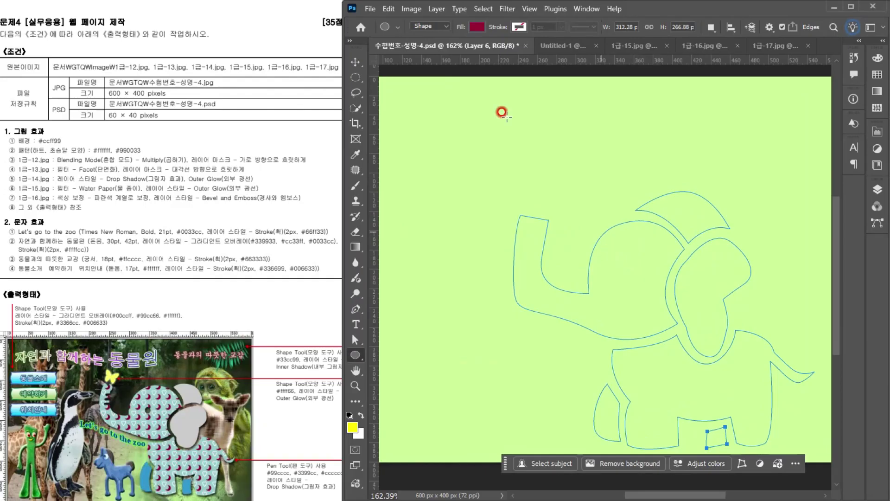
left_click(431, 28)
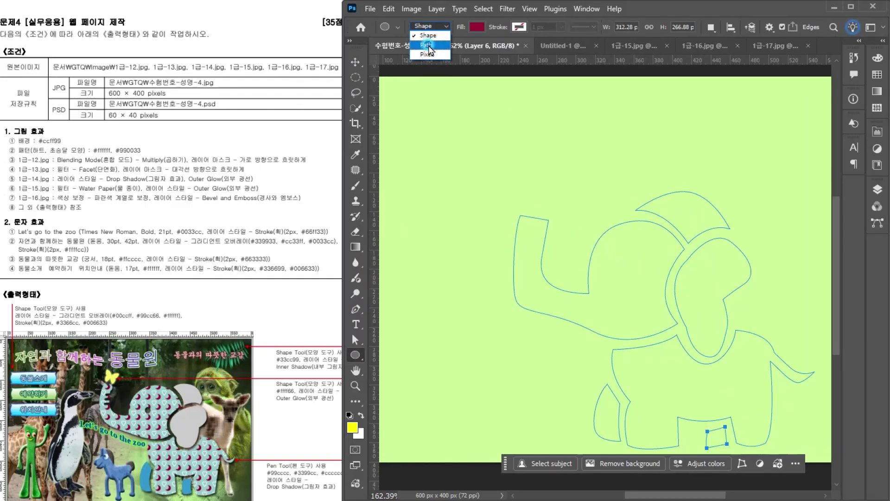
left_click(422, 41)
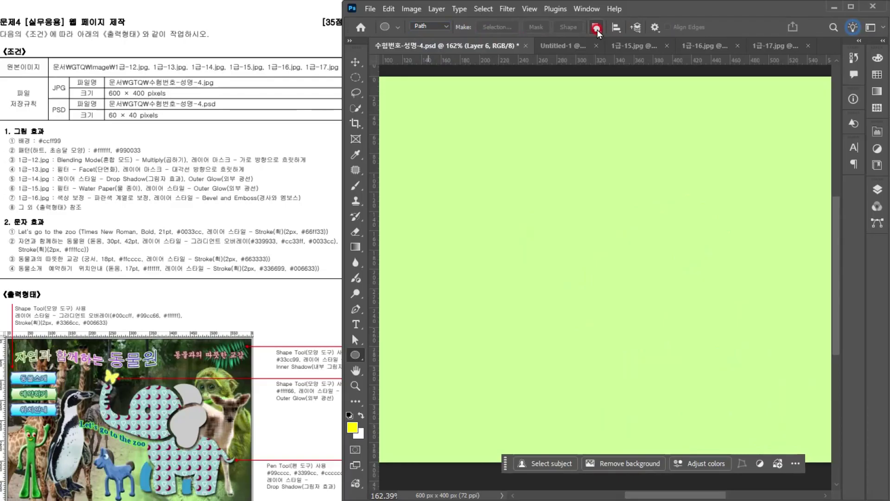
Select the elephant's work path and save it as Path 1.
left_click(878, 197)
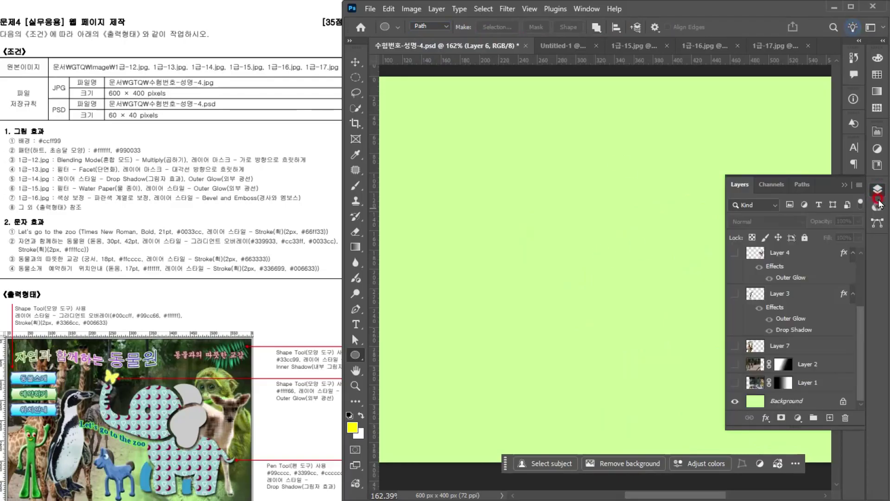
left_click(795, 185)
left_click(785, 204)
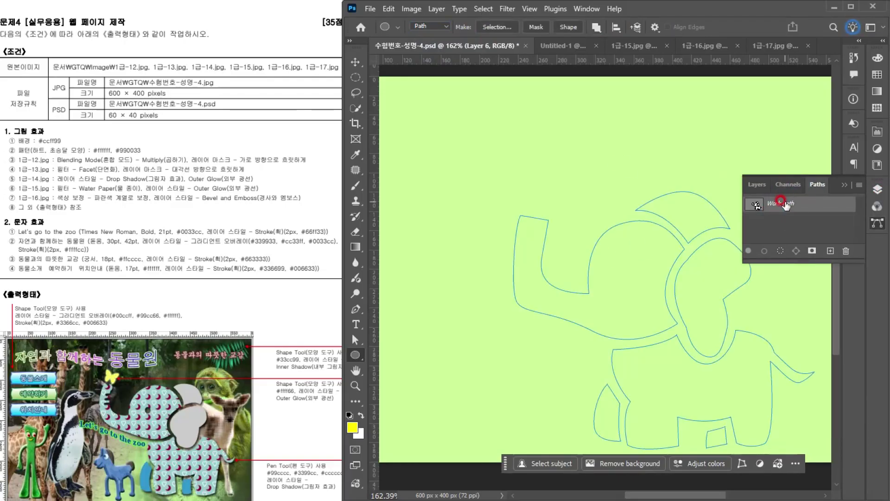
scroll(649, 248, "down", 5, "alt")
left_click(774, 204)
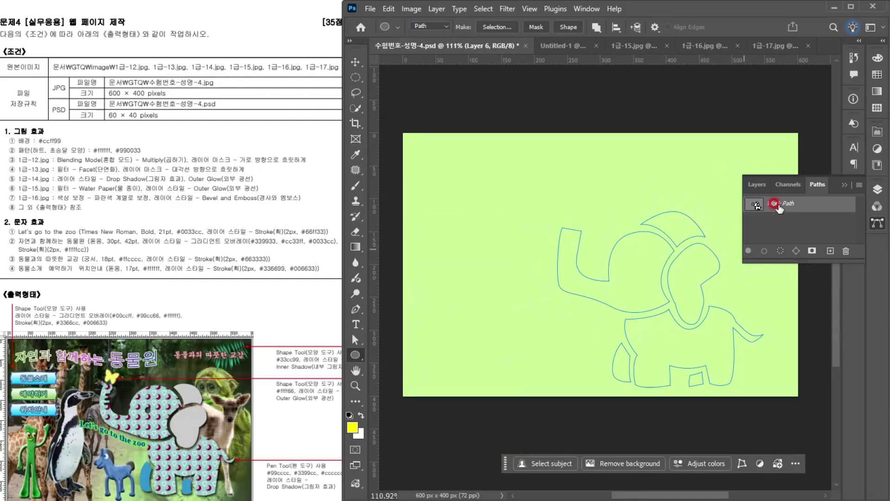
double_click(775, 204)
left_click(521, 98)
left_click(814, 185)
left_click(861, 251)
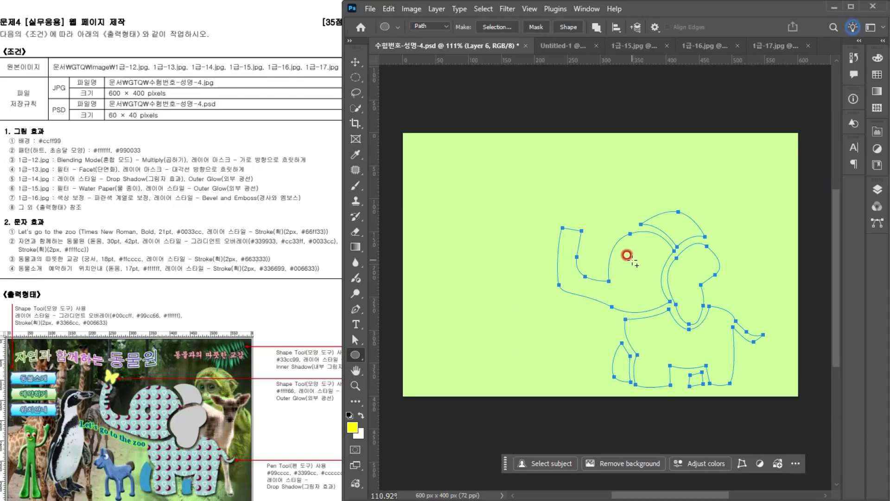
Draw a 16 px circle in the elephant's head for the eye and set it to Subtract Front Shape.
left_click_drag(633, 262, 644, 272)
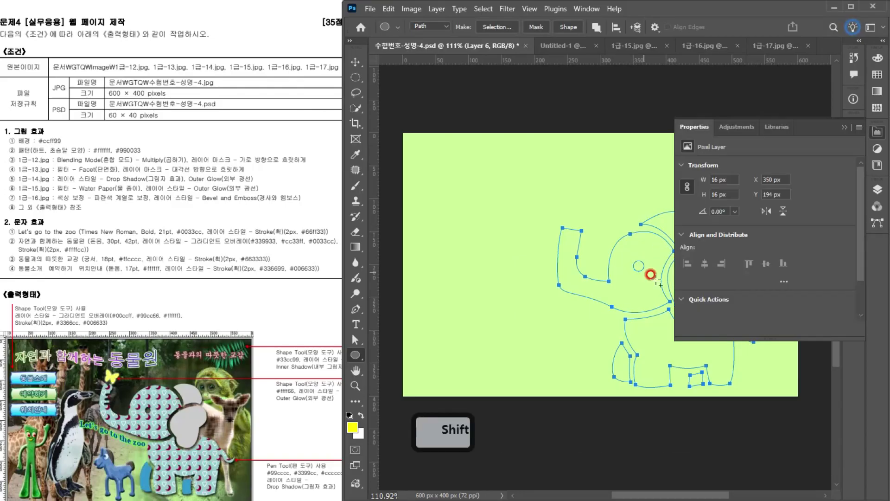
left_click(606, 35)
left_click(621, 65)
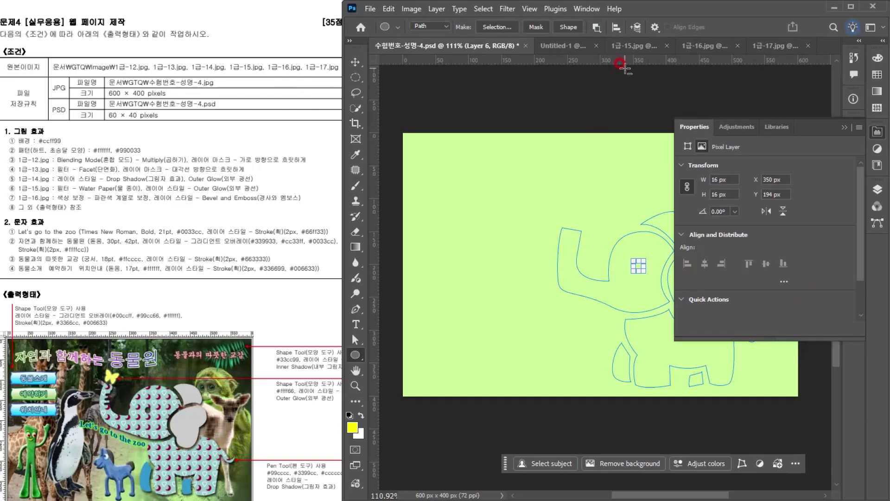
Load Path 1 as a selection to check the eye cutout, and deselect it with the path kept active.
left_click(868, 187)
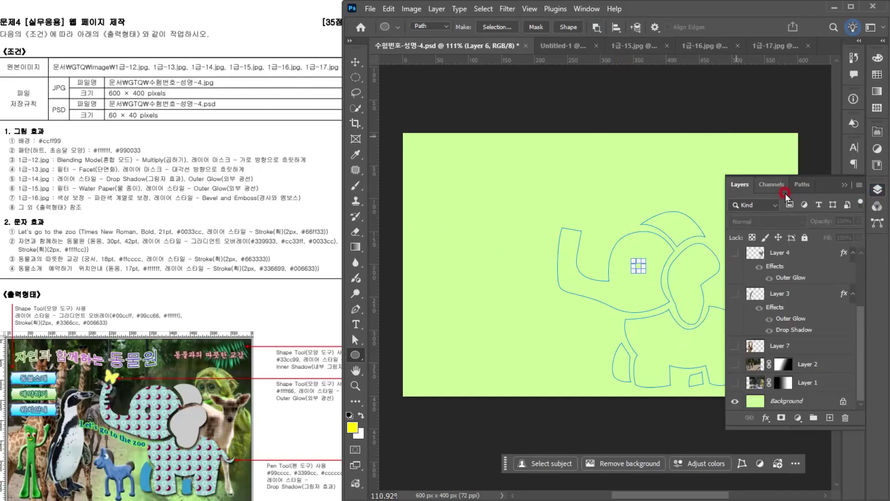
left_click(802, 184)
left_click(755, 204, "ctrl")
left_click(588, 271, "ctrl")
left_click(751, 206)
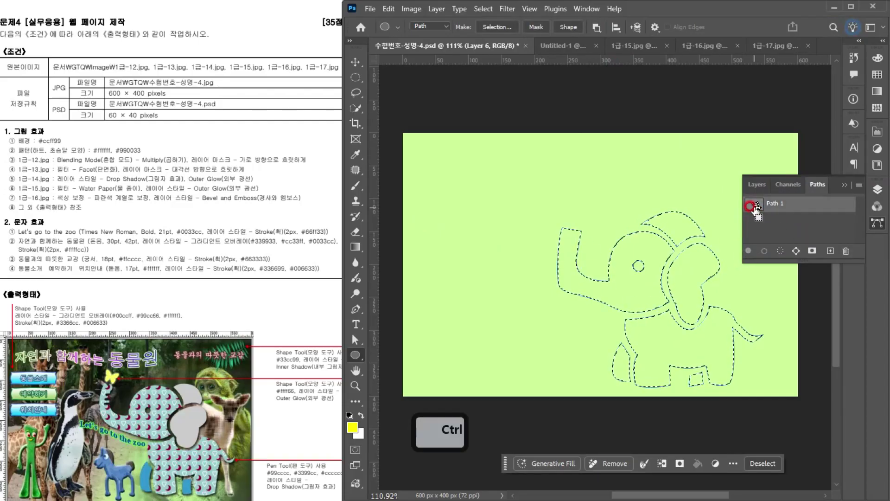
key("ctrl+d")
left_click(844, 184)
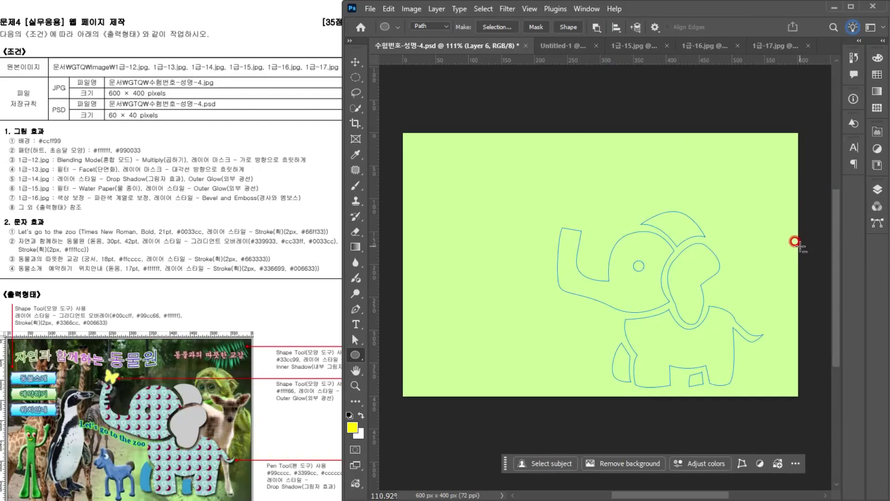
Draw a 33 × 11 px rectangle path with 5 px rounded corners across the trunk's inner edge.
scroll(694, 237, "up", 3)
left_click(355, 340)
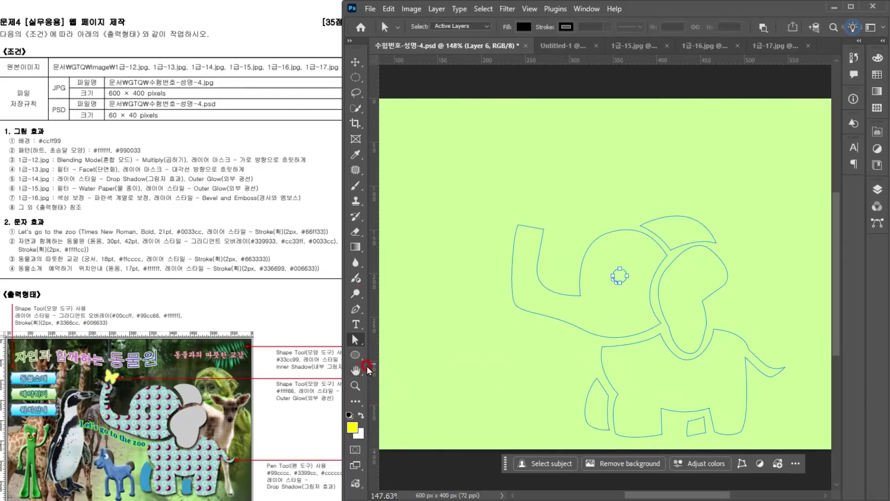
left_click(355, 354)
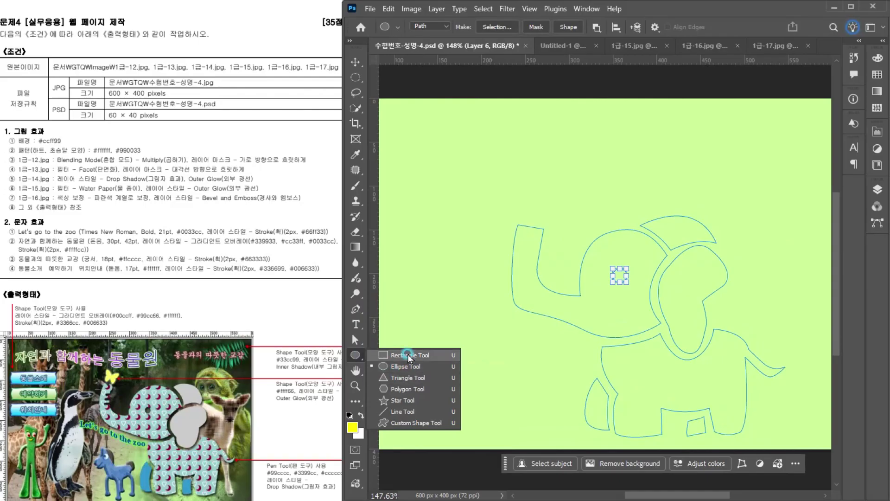
left_click(410, 357)
scroll(536, 241, "up", 5)
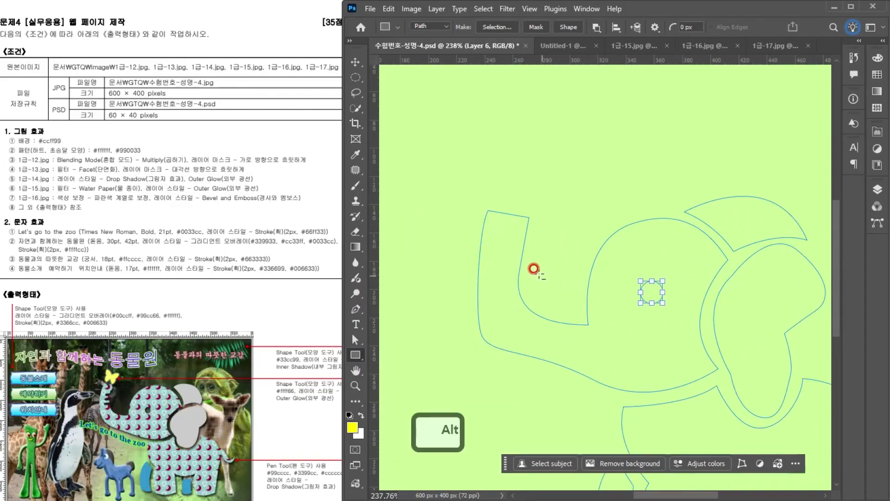
mouse_move(508, 251)
left_mouse_down()
mouse_move(553, 265)
mouse_move(533, 253)
mouse_move(515, 257)
left_mouse_up()
scroll(553, 265, "up", 6)
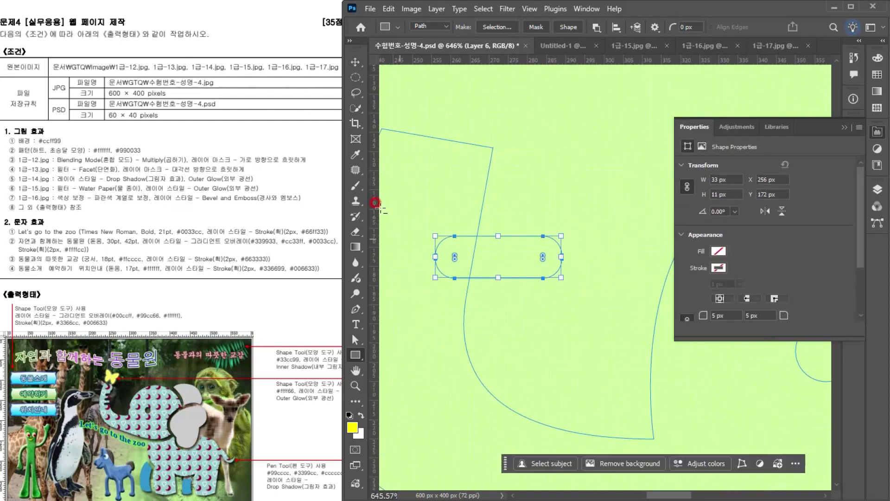
Move the rounded rectangle to X 255, Y 176 px on the trunk and set it to Subtract Front Shape.
left_click(357, 339)
left_click(405, 339)
left_click(600, 304)
scroll(600, 304, "down", 2)
scroll(601, 304, "down", 4)
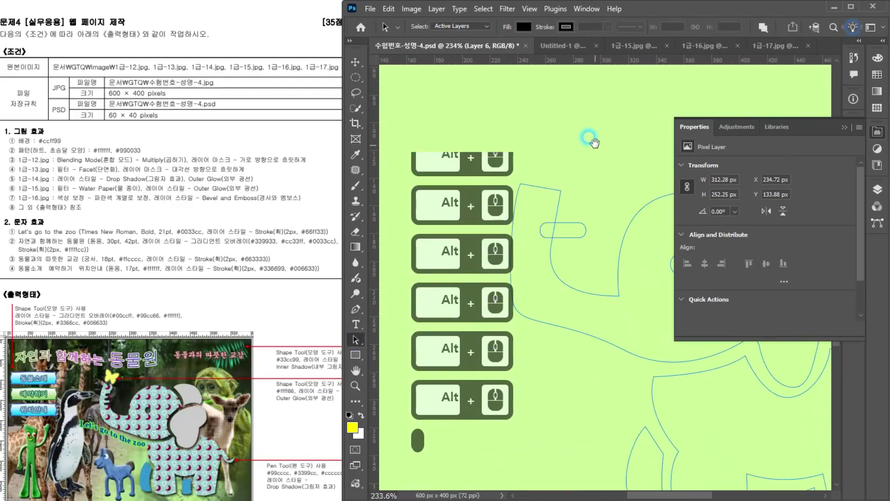
scroll(566, 194, "down", 2)
left_click(566, 201)
left_click_drag(563, 198, 560, 205)
left_click(759, 37)
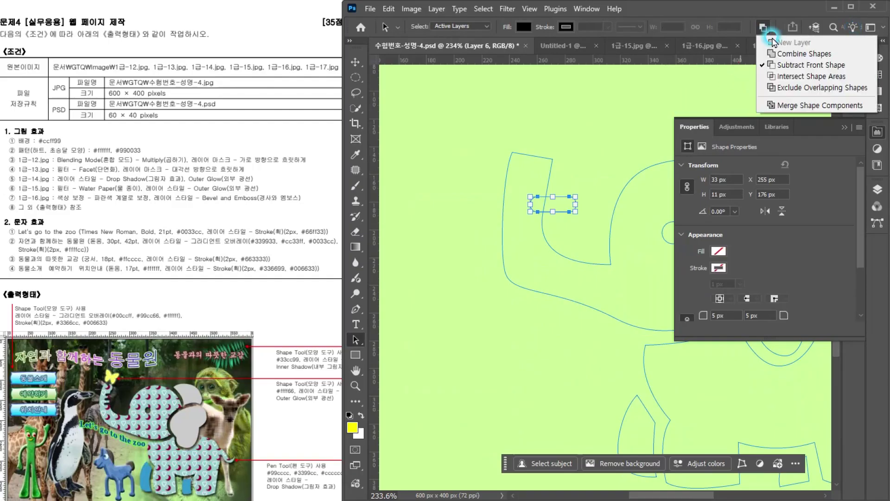
left_click(774, 63)
Scale the rounded rectangle to 18.73 × 6.24 px and stack two evenly spaced copies below it along the trunk.
left_click(561, 211)
scroll(562, 211, "up", 6)
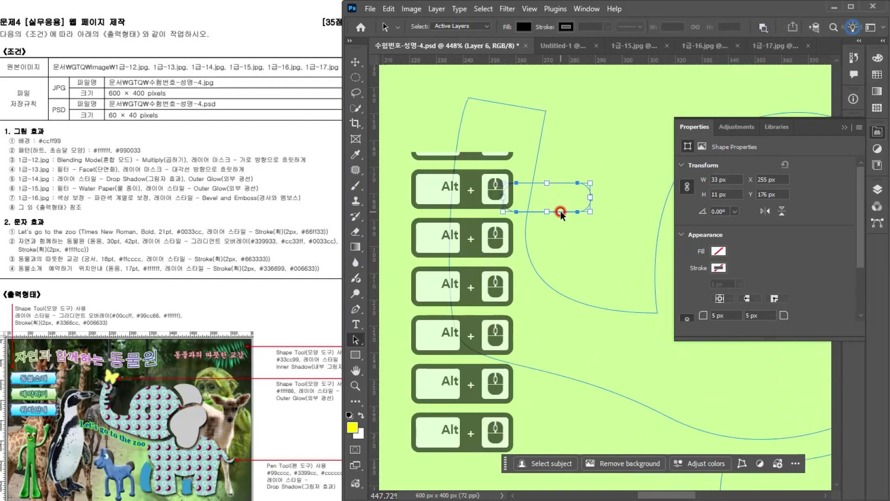
left_click_drag(588, 212, 541, 247)
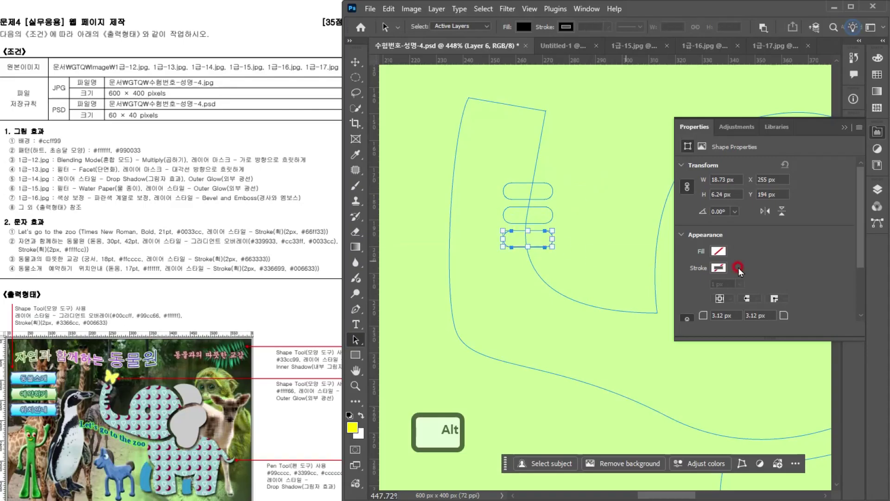
left_click(877, 189)
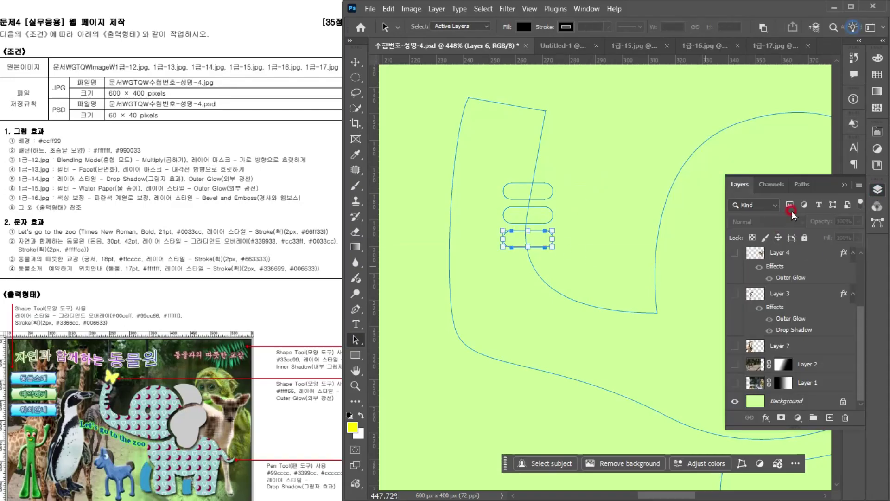
Load Path 1 as a selection to check the trunk cutouts, and deselect it with the path kept active.
left_click(812, 185)
left_click(754, 204, "ctrl")
scroll(611, 289, "down", 6)
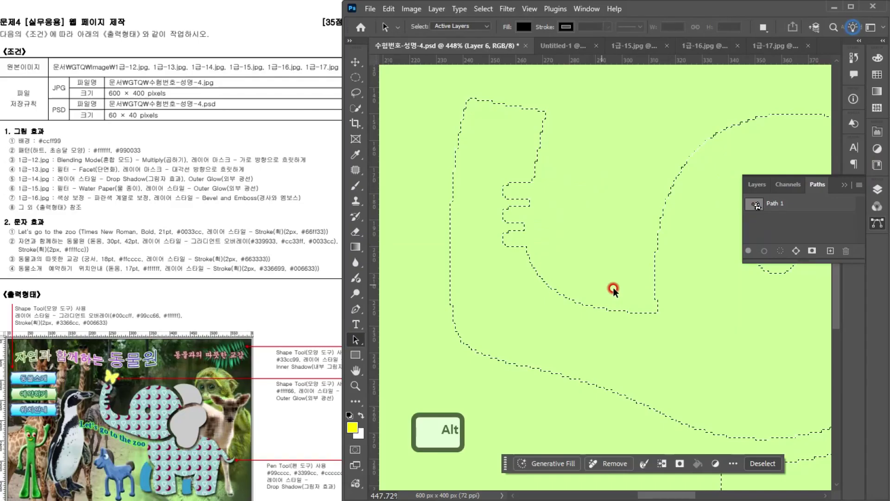
scroll(625, 295, "down", 2)
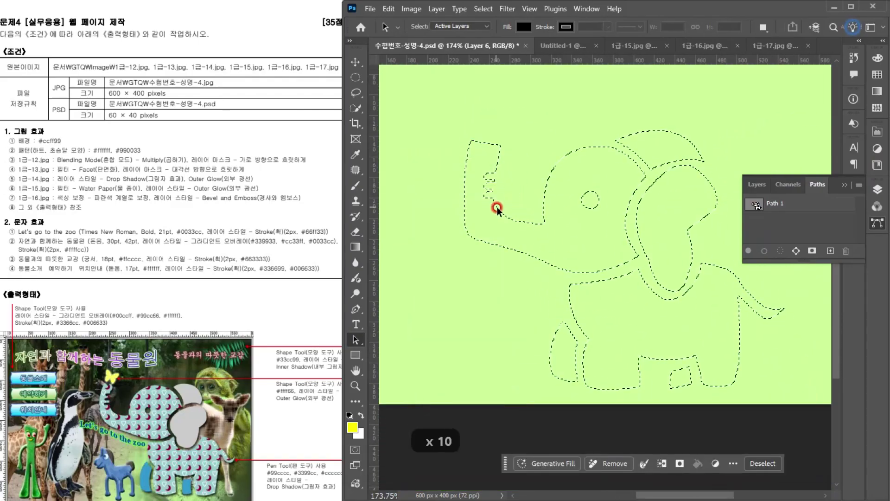
left_click(816, 195)
left_click(877, 189)
left_click(764, 230)
left_click(802, 184)
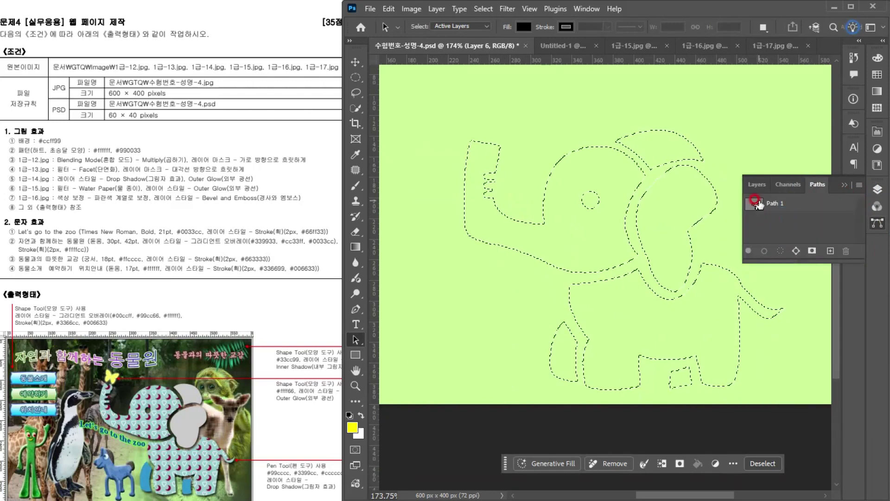
left_click(779, 205)
key("ctrl+d")
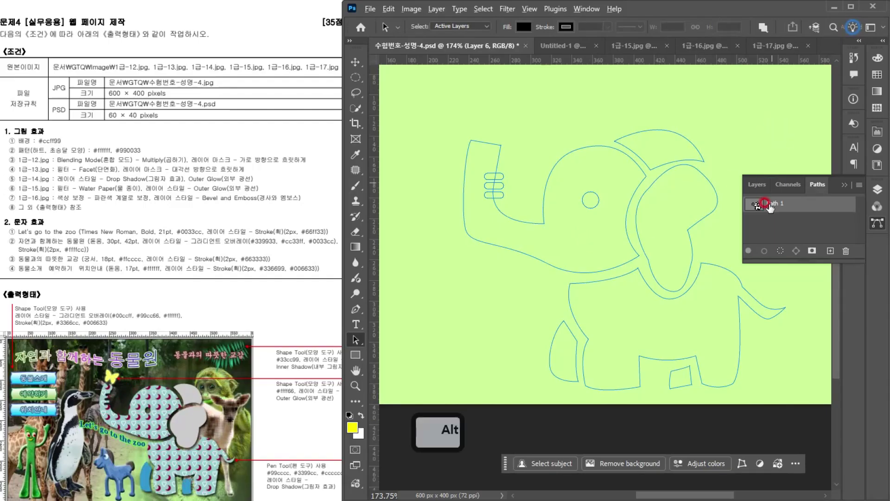
Select the elephant's head, trunk cutout, eye and body subpaths together and load them as a selection.
left_click(699, 278, "alt")
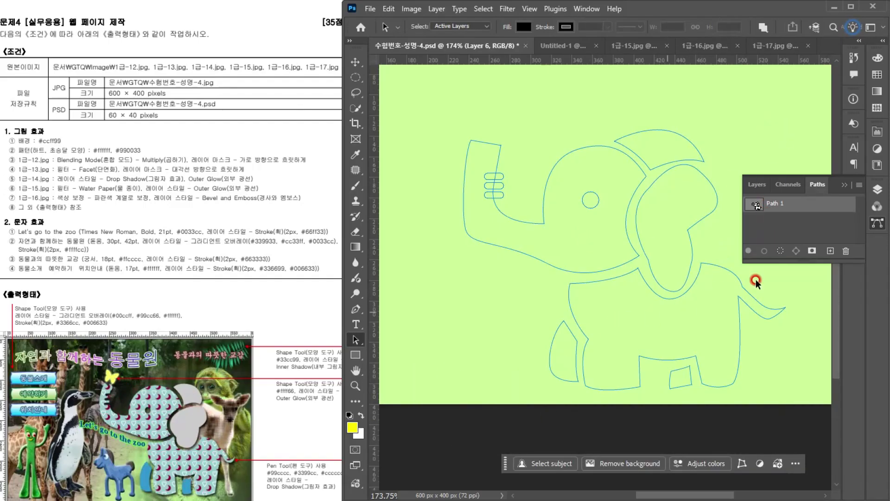
scroll(710, 256, "down", 2)
scroll(704, 258, "down", 4)
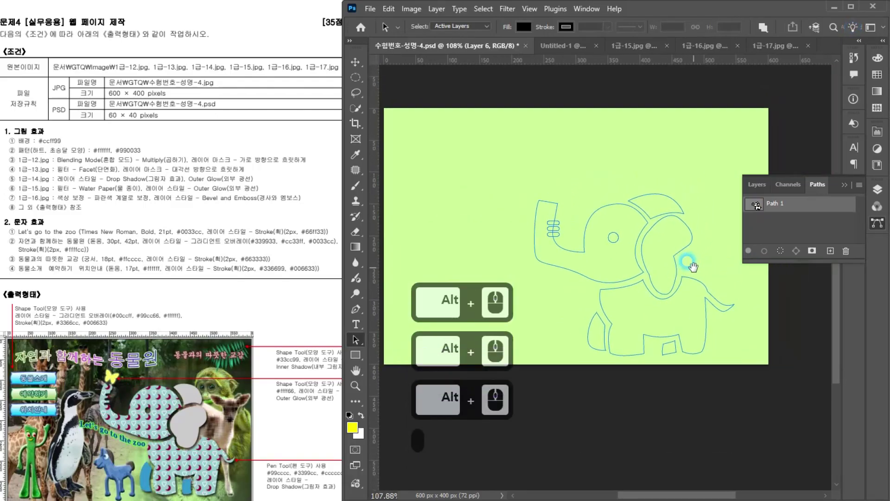
left_click_drag(521, 189, 614, 268)
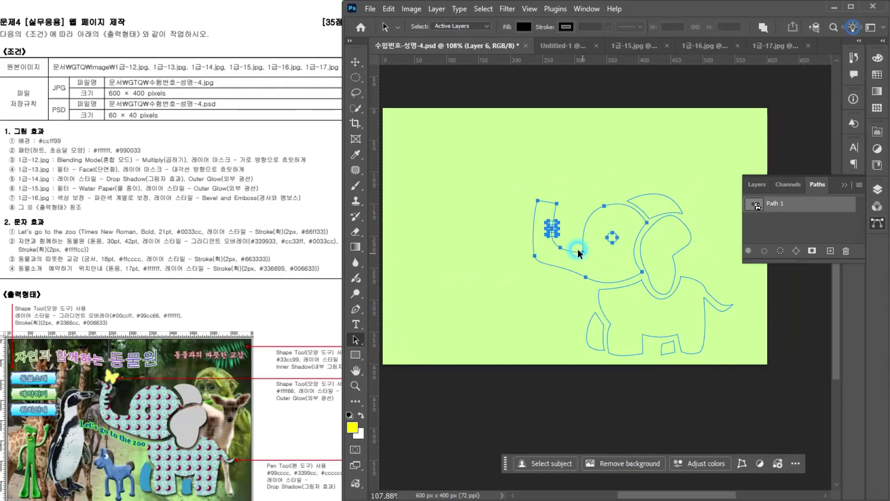
left_click(632, 313, "shift")
left_click(814, 184)
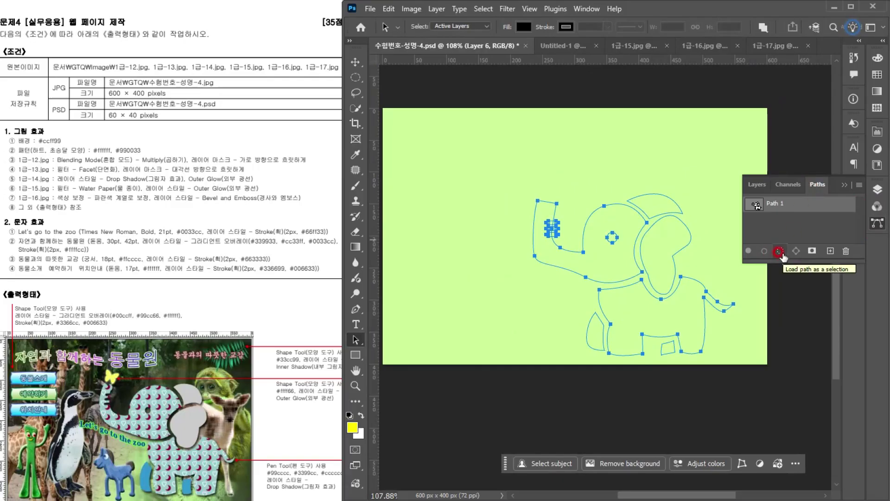
left_click(779, 251)
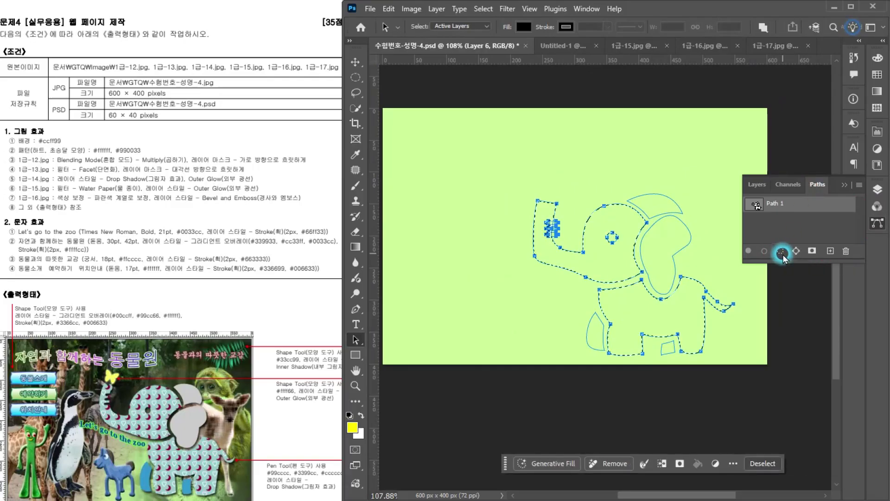
Create a new empty layer above Layer 6 for the elephant's head and body.
left_click(878, 189)
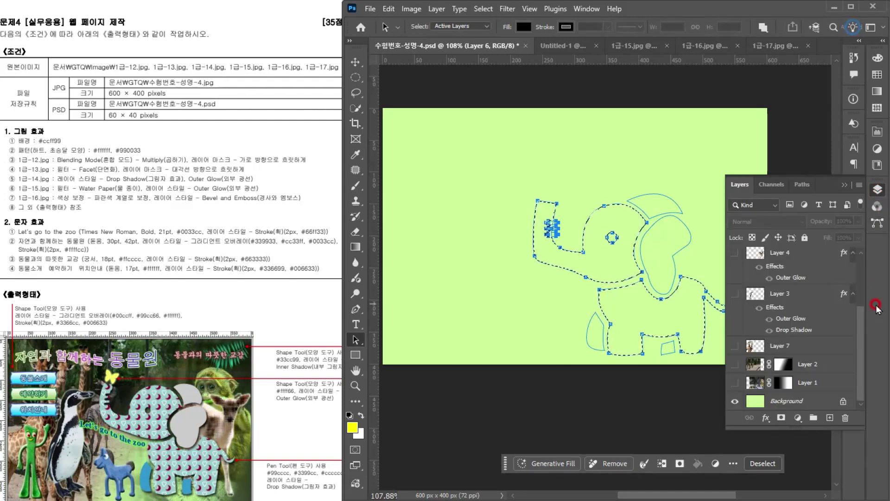
key("ctrl+alt+shift+n")
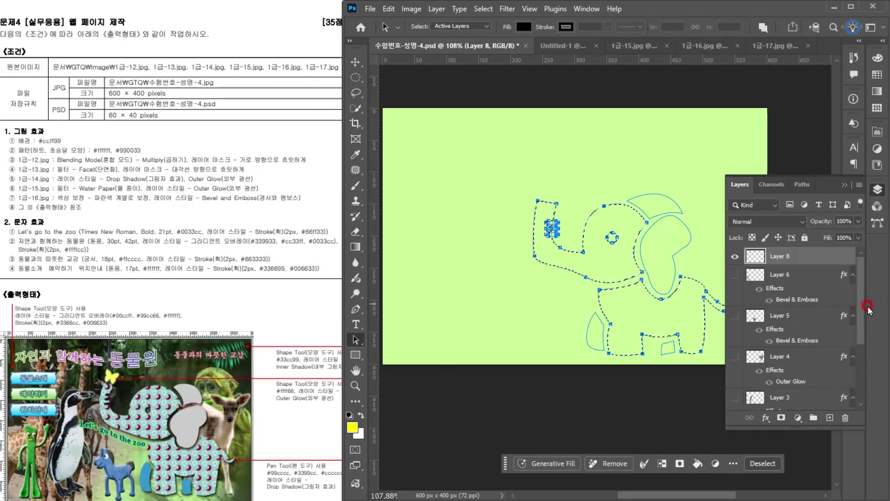
left_click(842, 276)
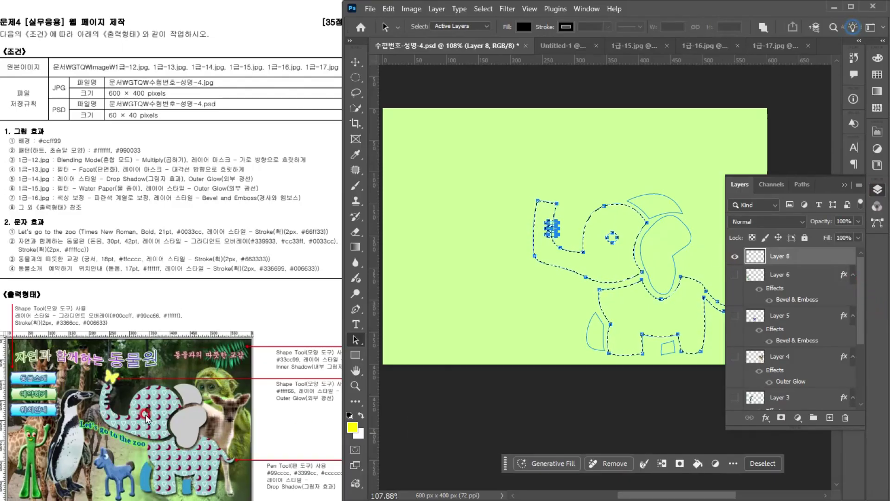
Fill the head and body selection with the foreground color #99cccc and deselect it.
left_click(361, 426)
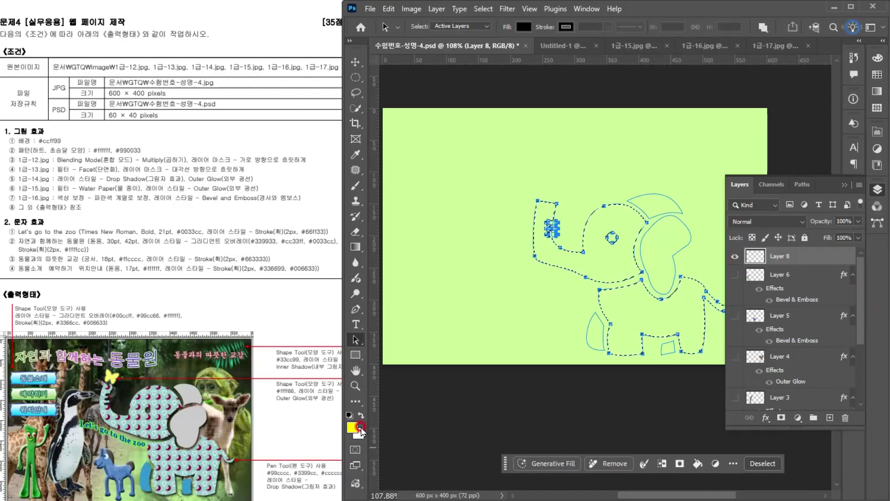
type("9cc")
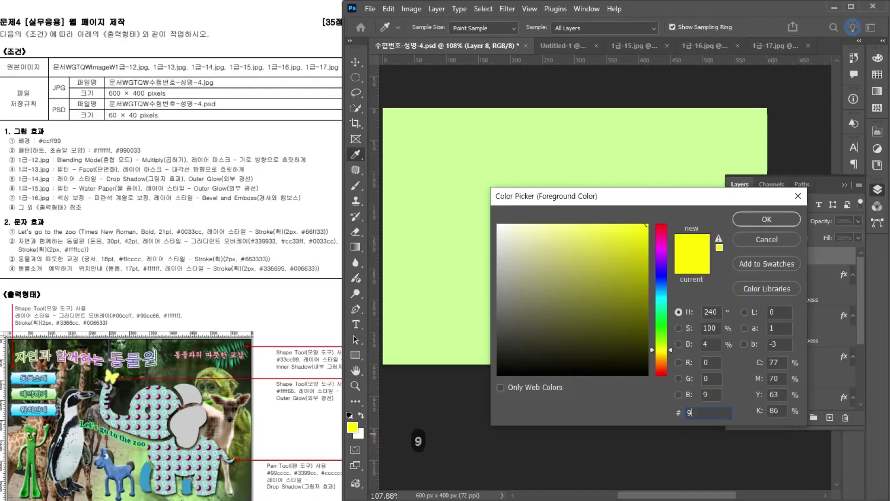
key("BackSpace")
key("Hangul")
key("Hangul")
type("cc")
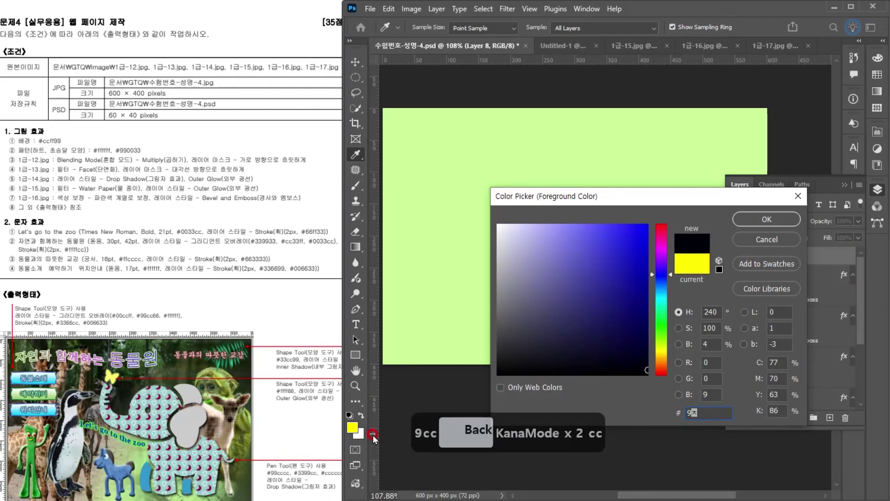
key("BackSpace")
key("Hangul")
type("cc")
key("Return")
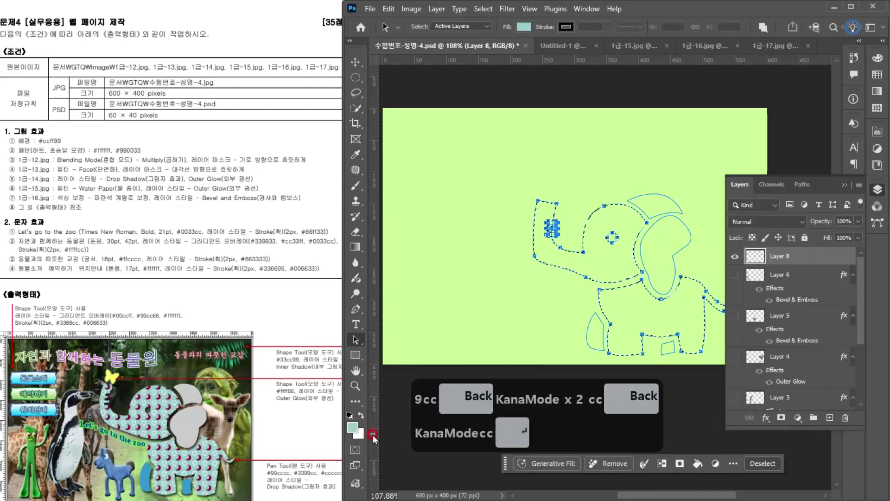
key("alt+Delete")
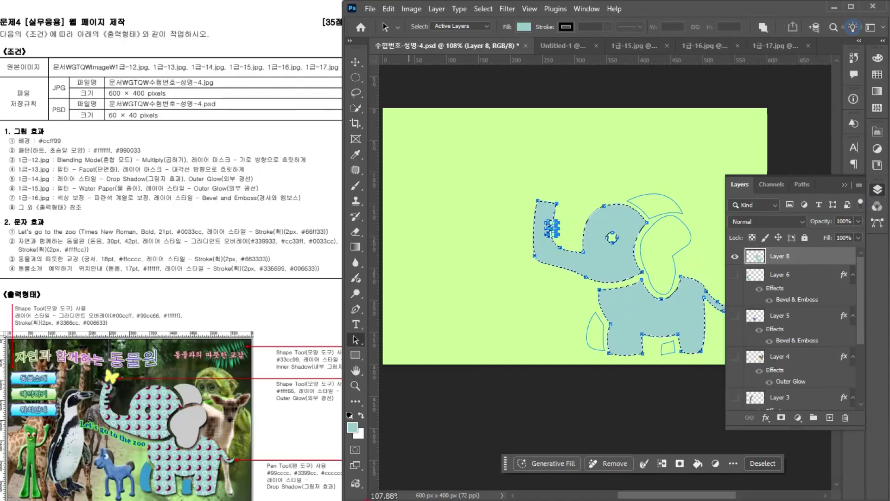
left_click(841, 186)
left_click(647, 284)
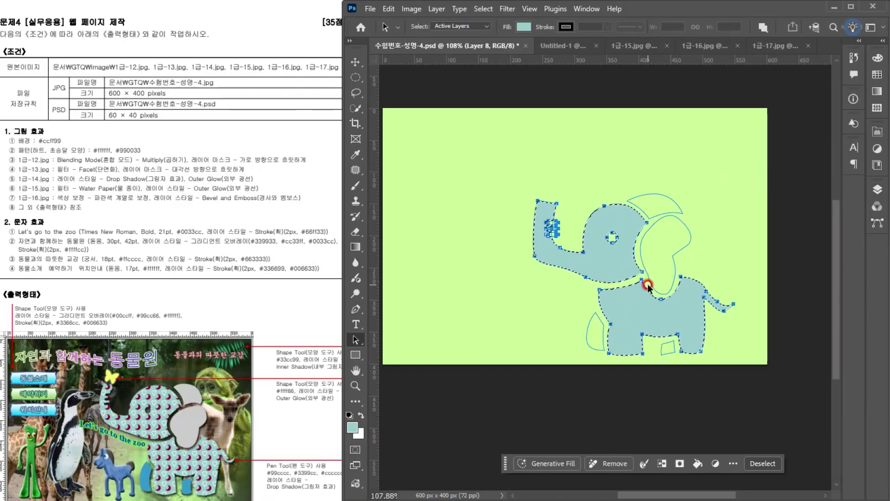
key("ctrl+d")
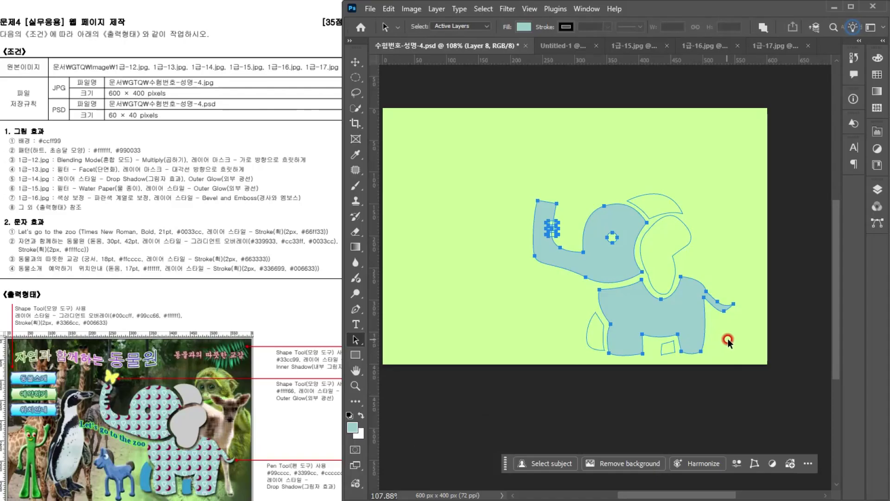
Add a Drop Shadow layer style to the elephant head and body layer.
left_click(877, 189)
left_click(805, 257)
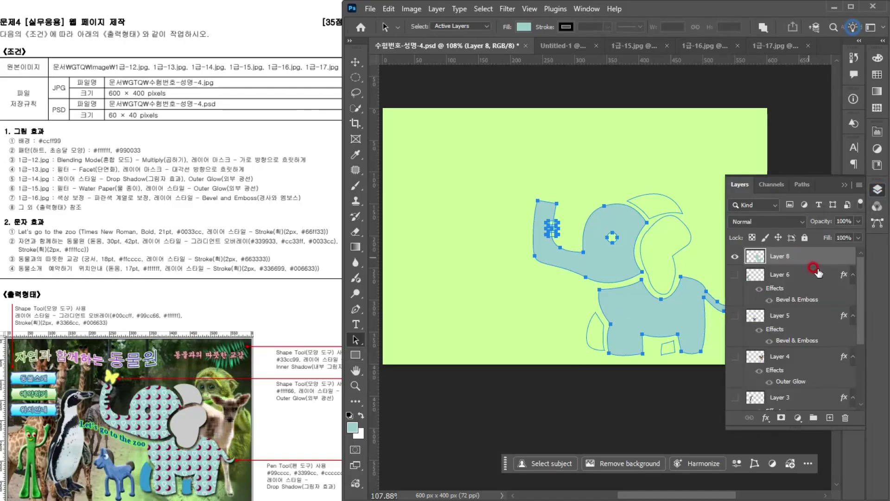
left_click(766, 417)
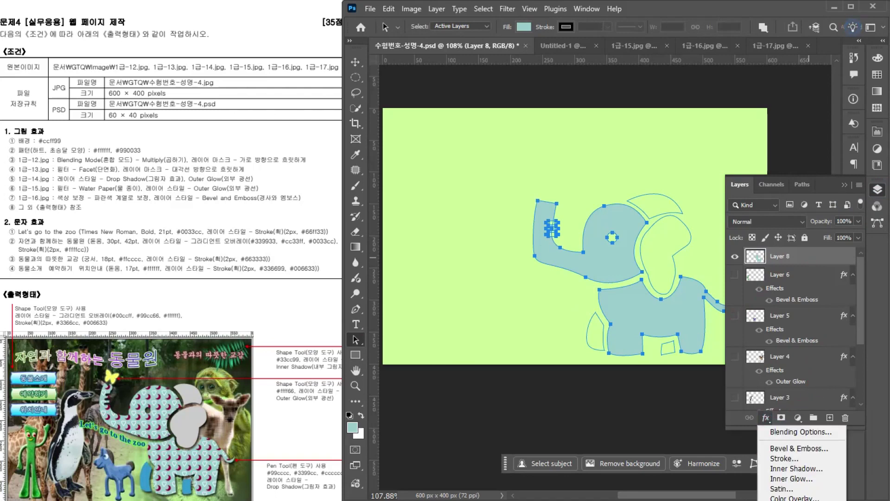
left_click(781, 500)
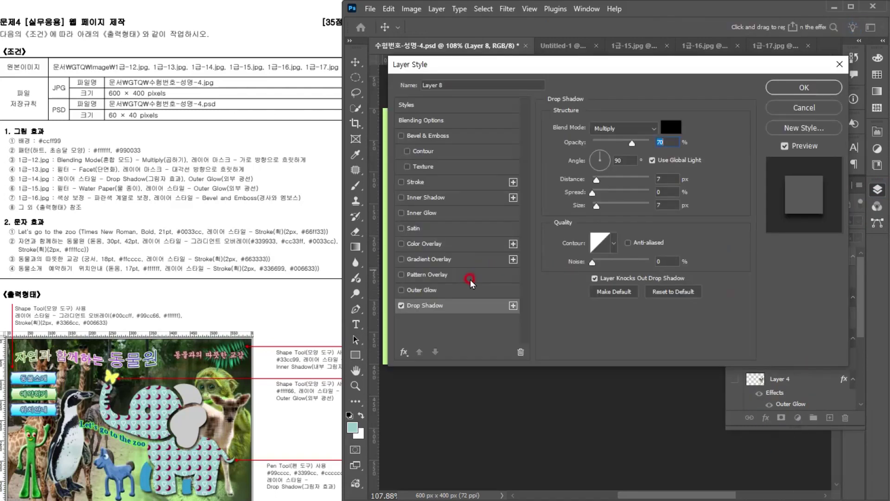
left_click_drag(559, 67, 562, 85)
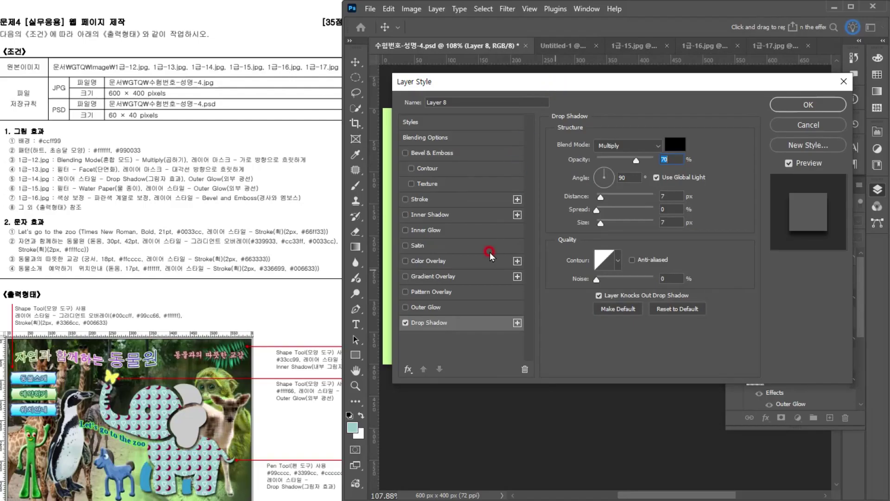
Add a Pattern Overlay with the white heart and crimson crescent pattern at 69% scale and apply the layer style.
left_click(467, 292)
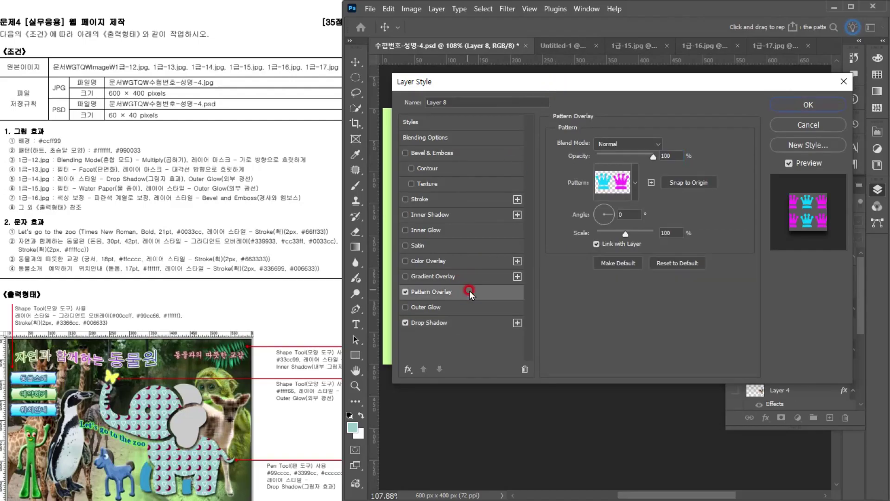
left_click(629, 186)
left_click(627, 288)
left_click_drag(679, 86, 684, 167)
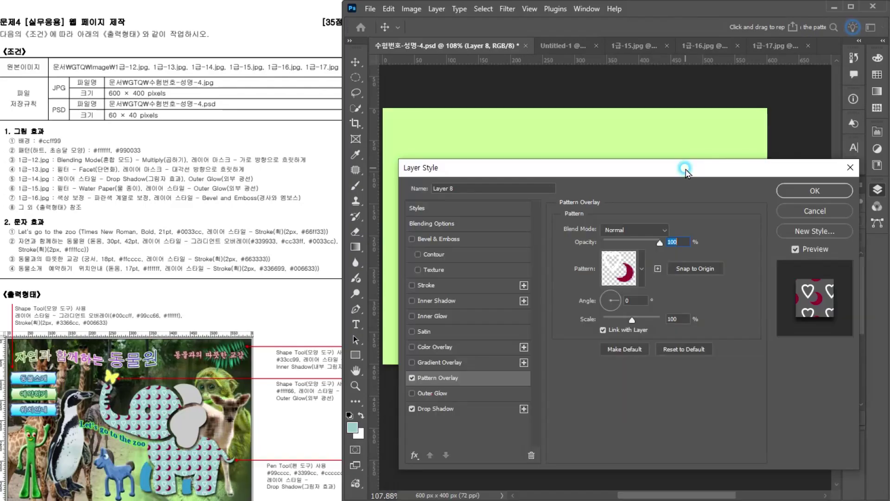
left_click_drag(631, 318, 622, 319)
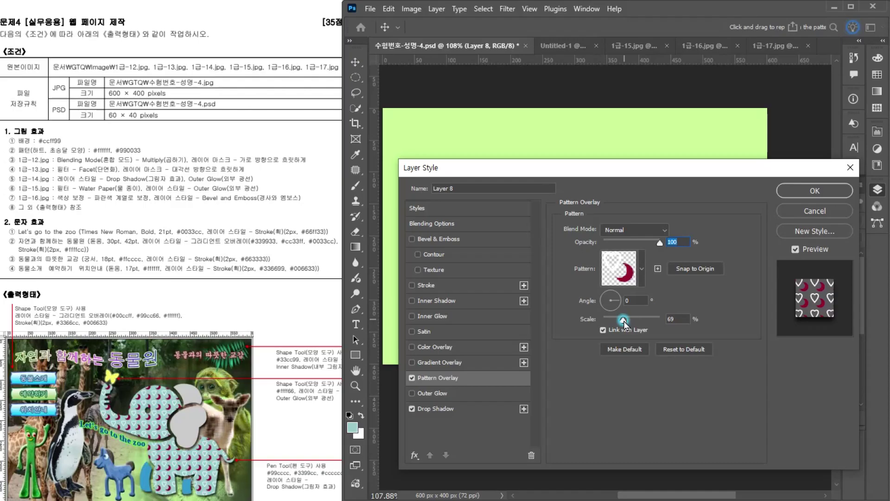
mouse_move(652, 379)
left_mouse_down()
mouse_move(651, 431)
mouse_move(641, 371)
left_mouse_up()
left_click(754, 385)
left_click(818, 394)
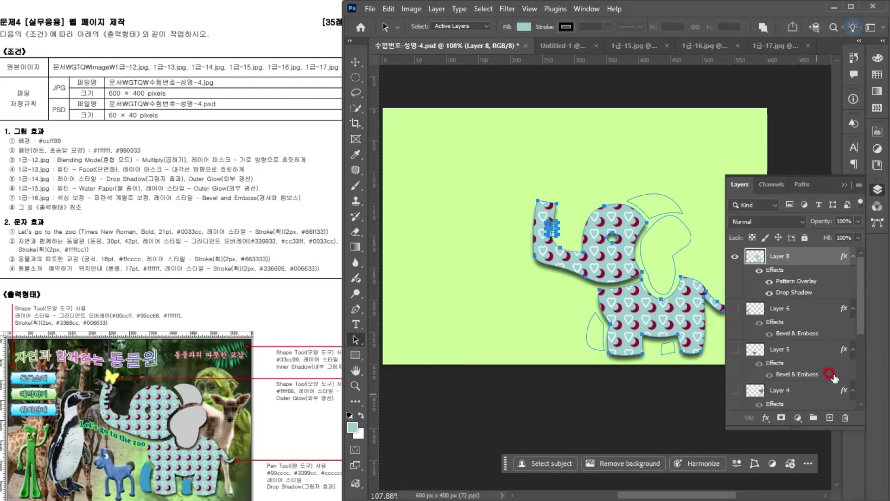
Select the elephant's two ear subpaths with the Path Selection tool and load them as a selection.
left_click(844, 184)
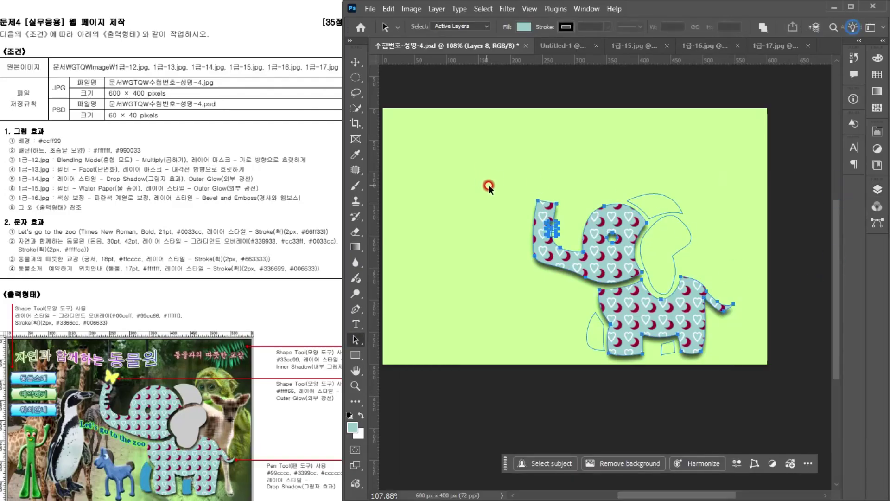
right_click(358, 341)
left_click(400, 339)
left_click(668, 214)
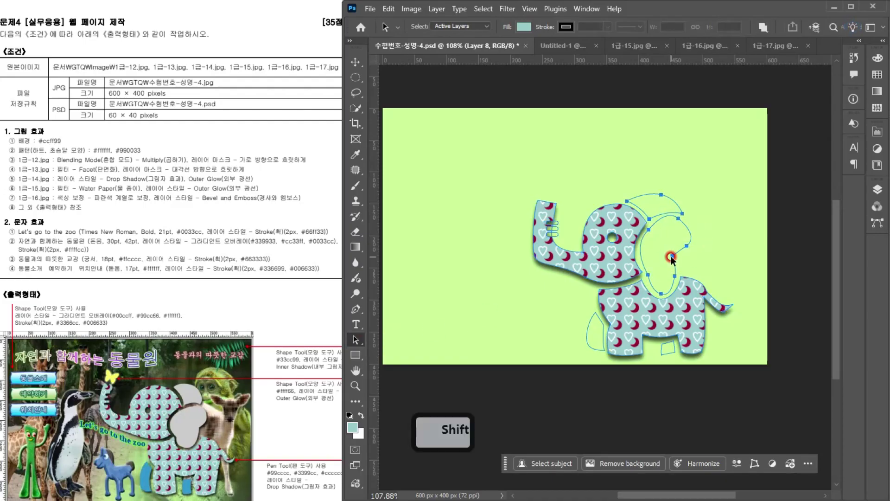
left_click(877, 188)
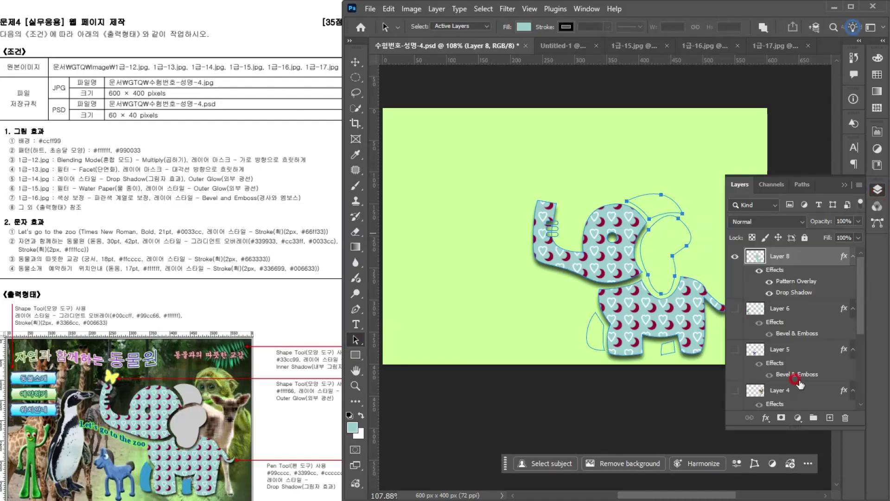
left_click(800, 185)
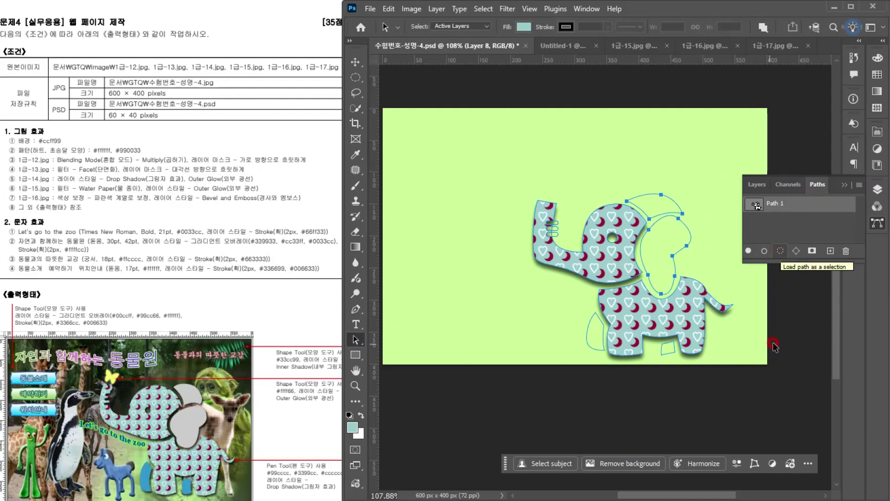
left_click(780, 251)
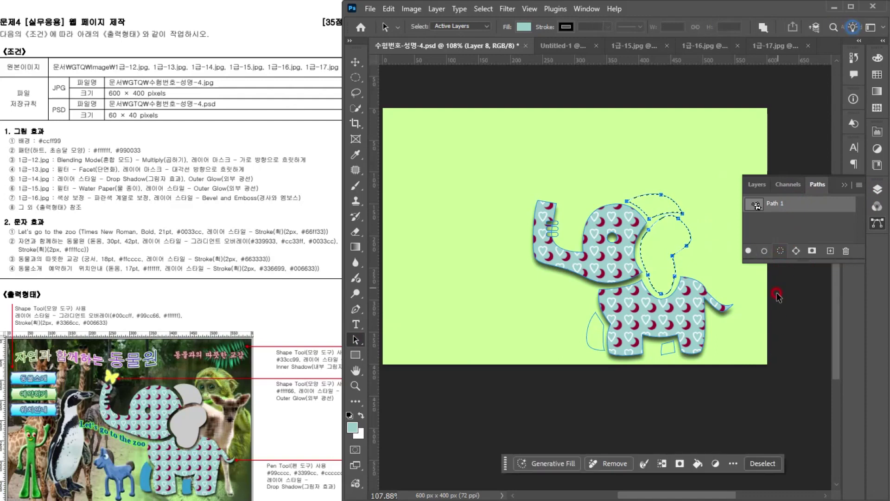
Fill the elephant's ear selection with #cccccc on a new layer, deselect it, and copy the body layer's Drop Shadow onto that layer.
left_click(757, 184)
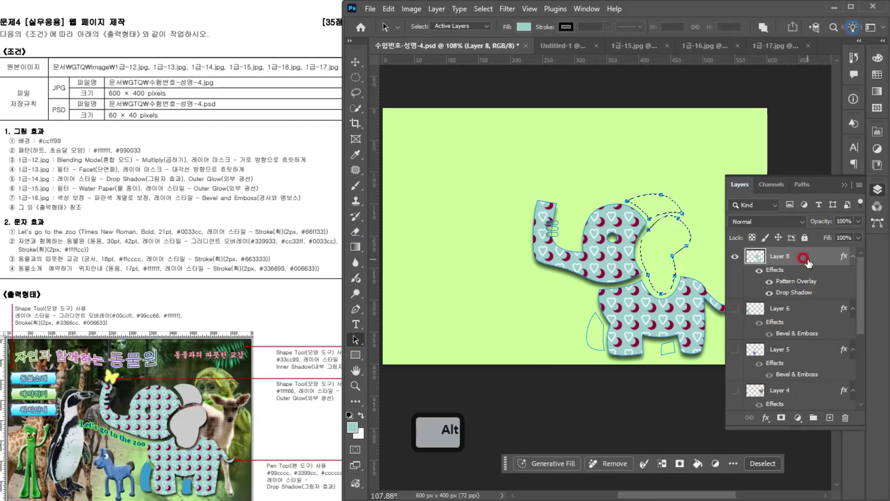
key("ctrl+alt+shift+n")
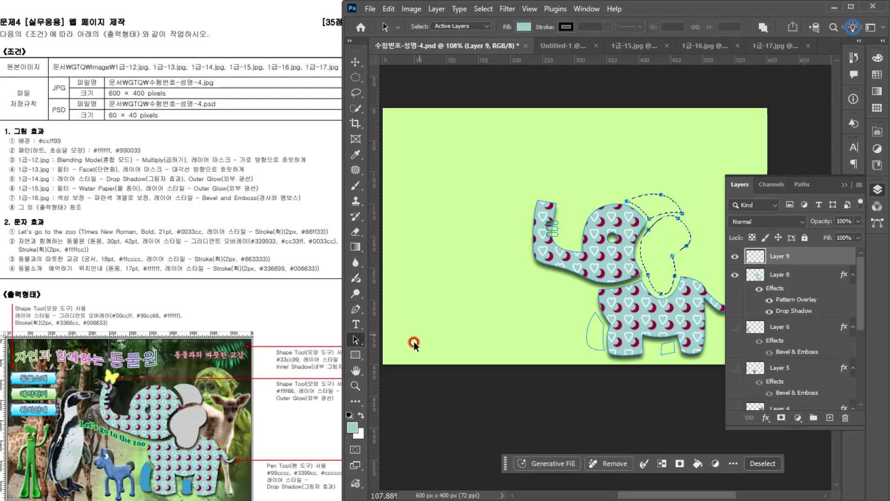
left_click(352, 427)
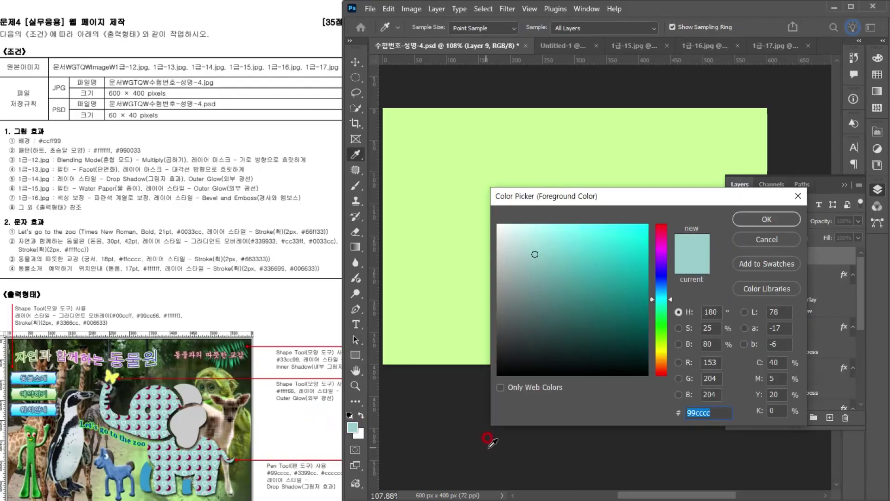
type("ccc")
key("Return")
key("alt+Delete")
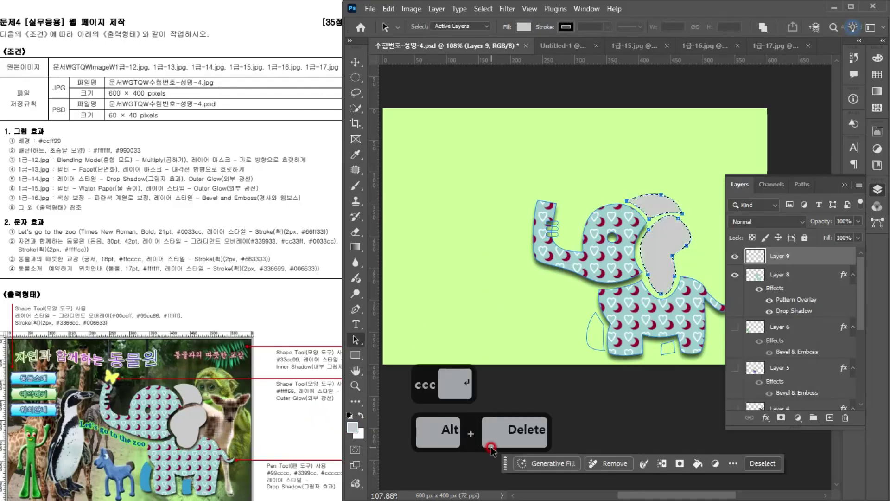
key("ctrl+d")
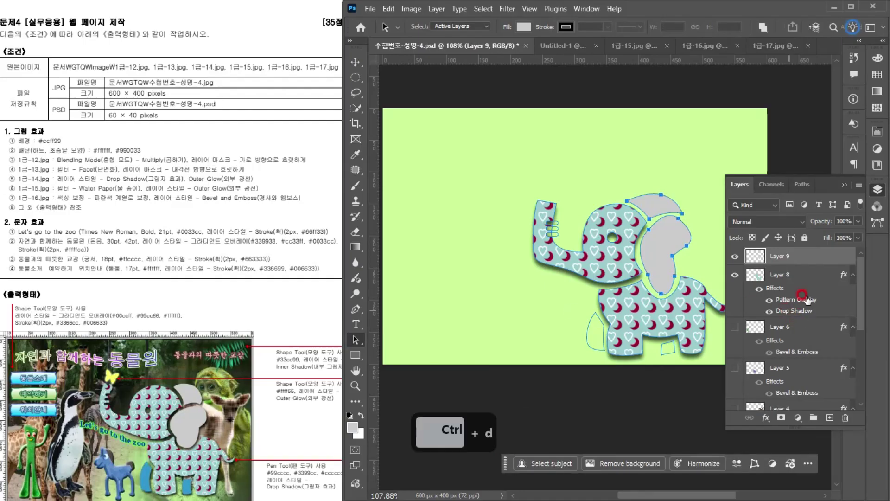
left_click_drag(815, 316, 816, 260)
Load the elephant's two blue-outlined leg subpaths as a selection and make the ear layer, Layer 9, active.
left_click(599, 339)
left_click(669, 350, "shift")
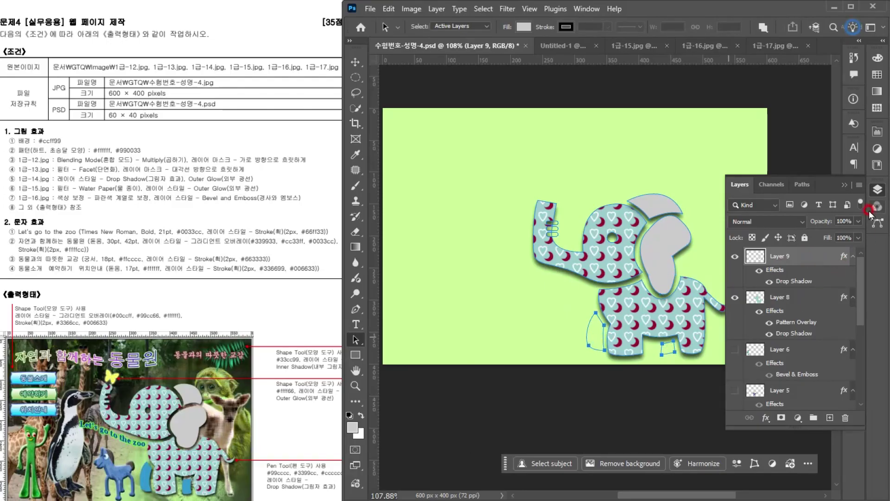
left_click(798, 186)
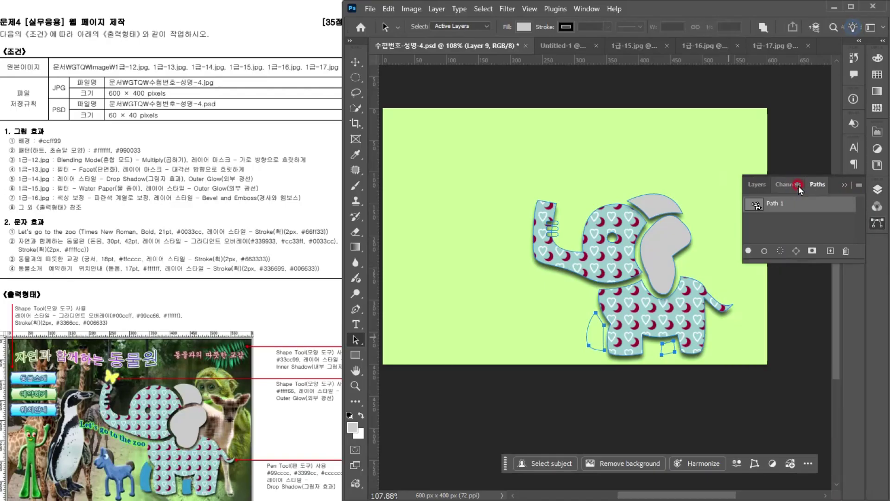
left_click(775, 251)
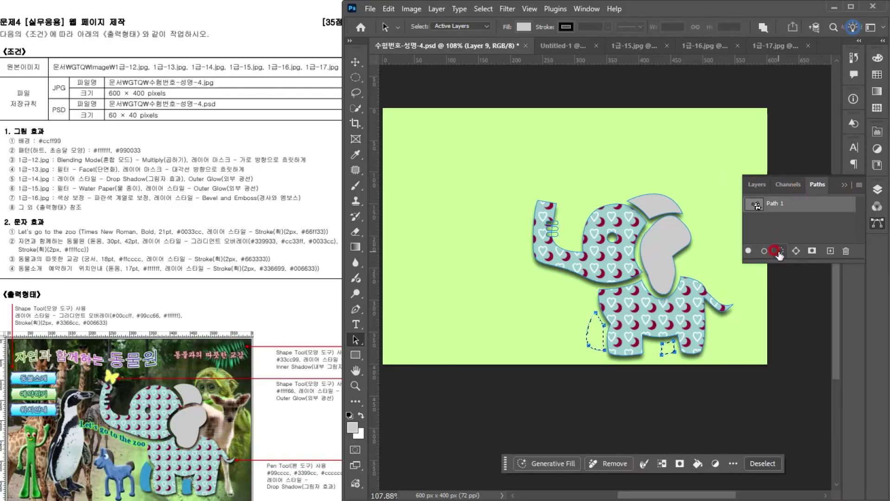
left_click(764, 191)
left_click(805, 257)
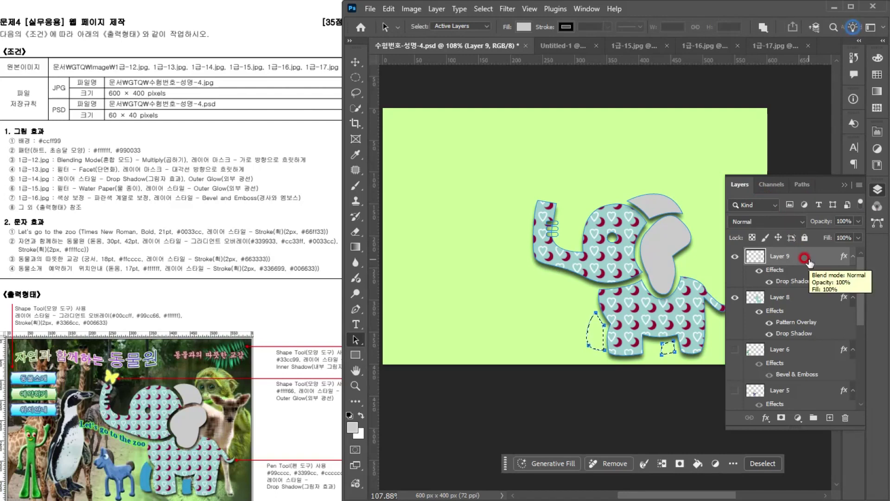
left_click(734, 258)
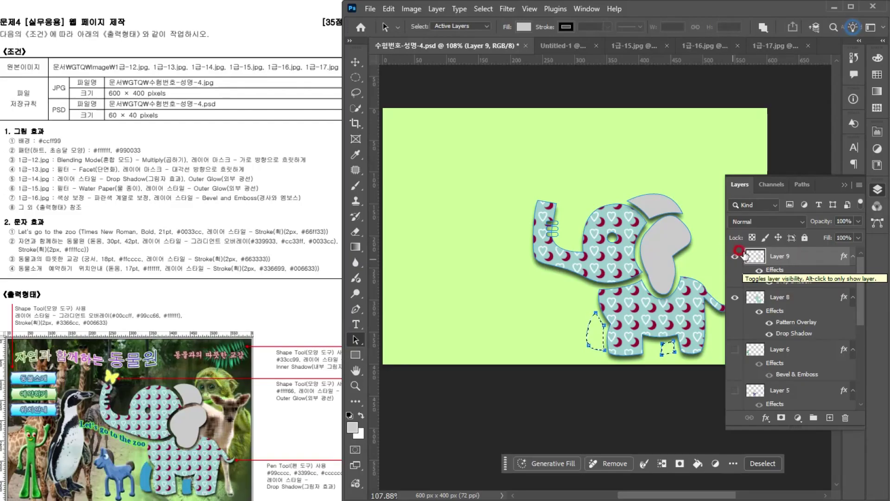
left_click(733, 256)
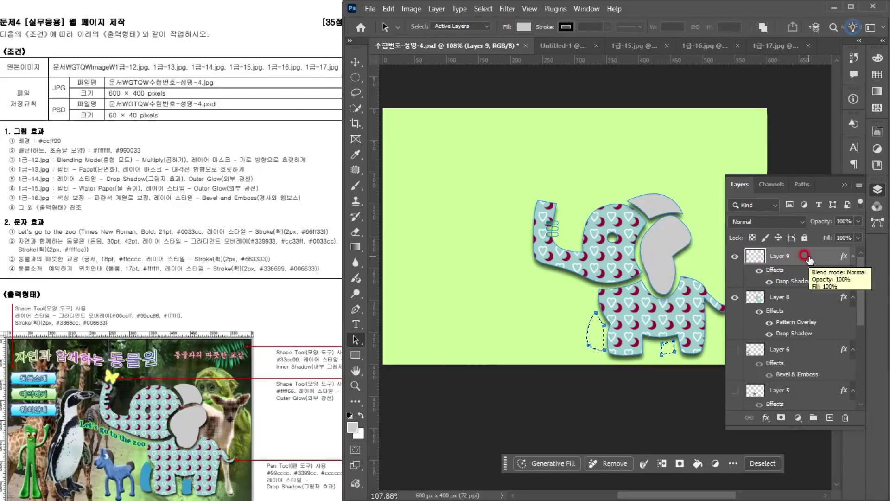
left_click(756, 255)
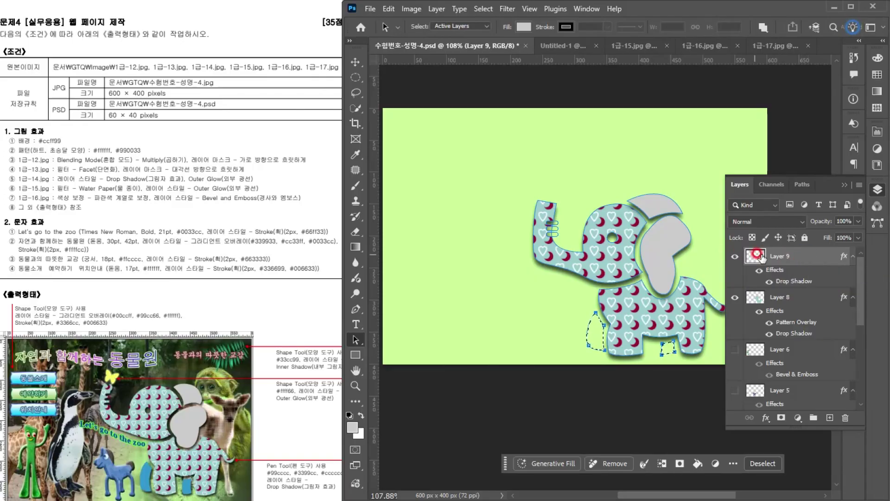
left_click(808, 255)
left_click(734, 256)
left_click(734, 256)
left_click(805, 256)
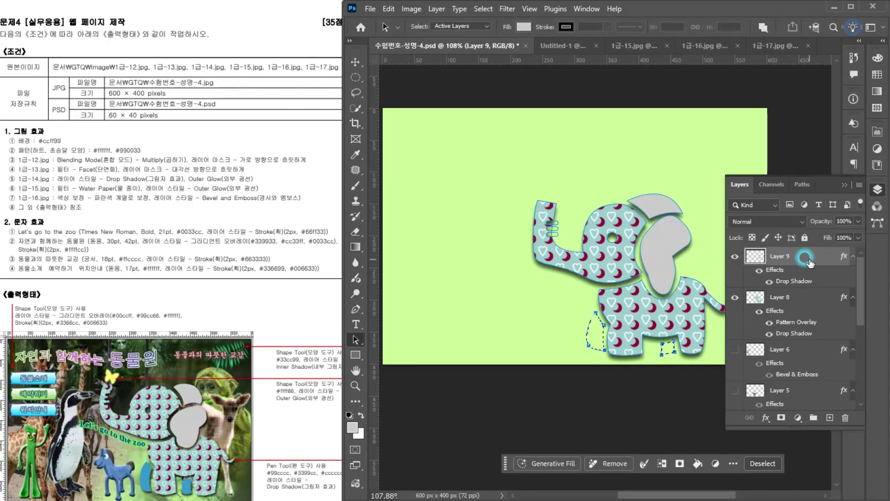
left_click(574, 316)
Fill the two leg selections with #3399cc on the ear layer and deselect them.
left_click(353, 427)
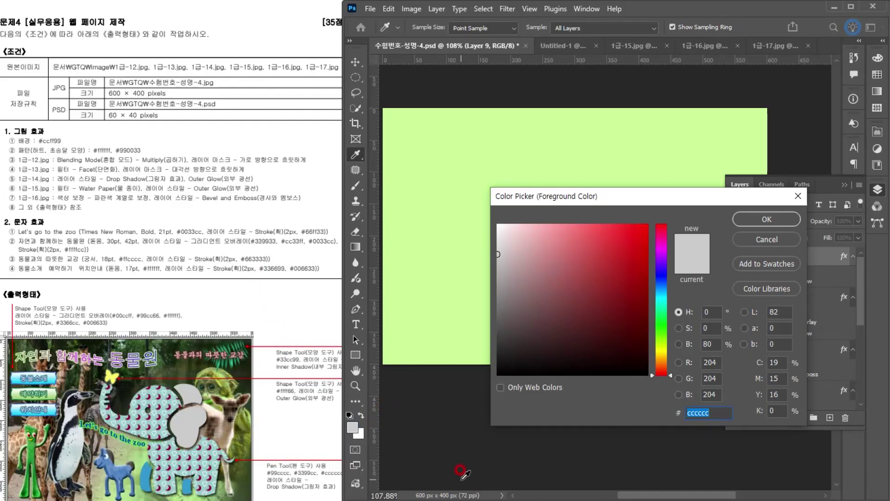
type("3399cc")
key("Return")
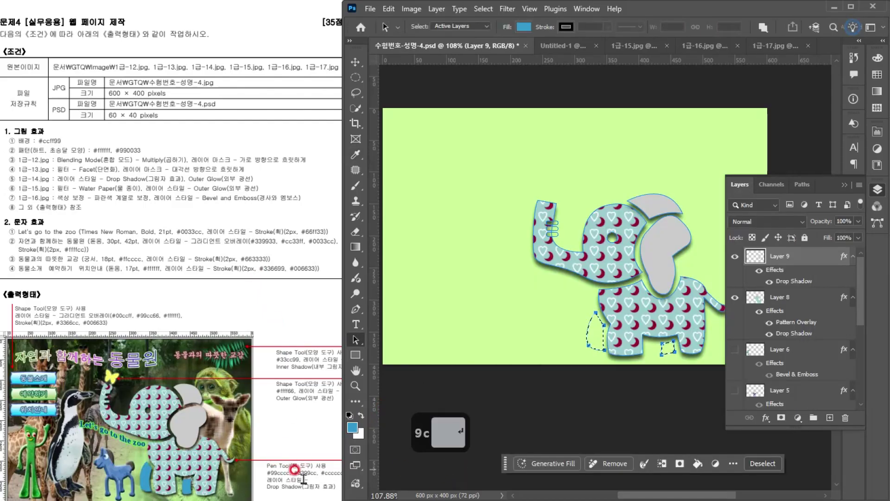
left_click(355, 478)
key("alt+Delete")
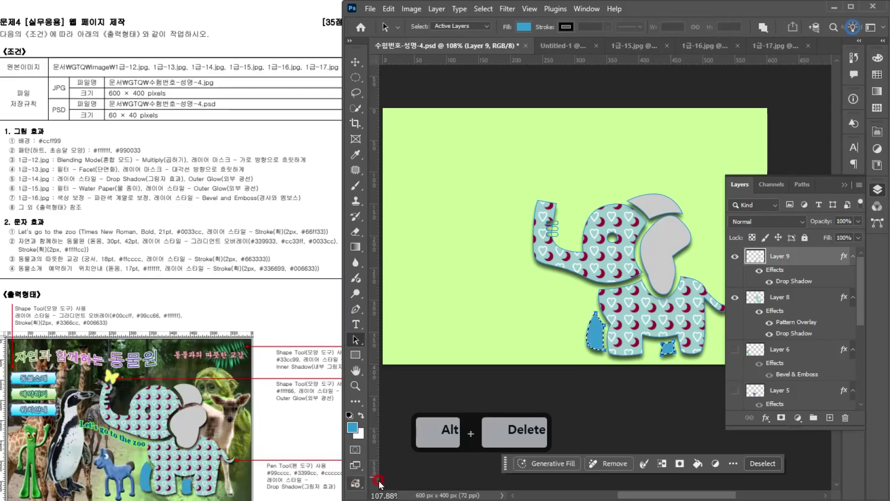
left_click(666, 245)
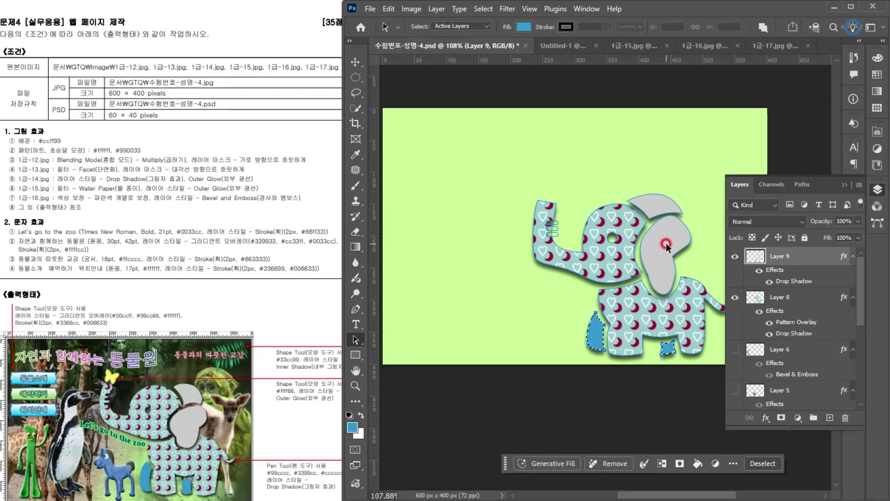
left_click(844, 185)
key("ctrl+d")
scroll(797, 297, "up", 11)
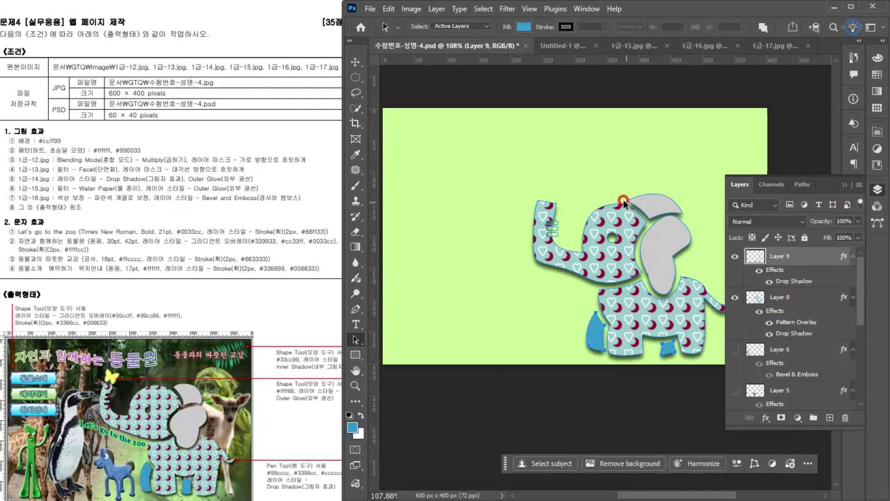
Deselect Path 1 so its outline is hidden, and return to the layer list.
left_click(802, 186)
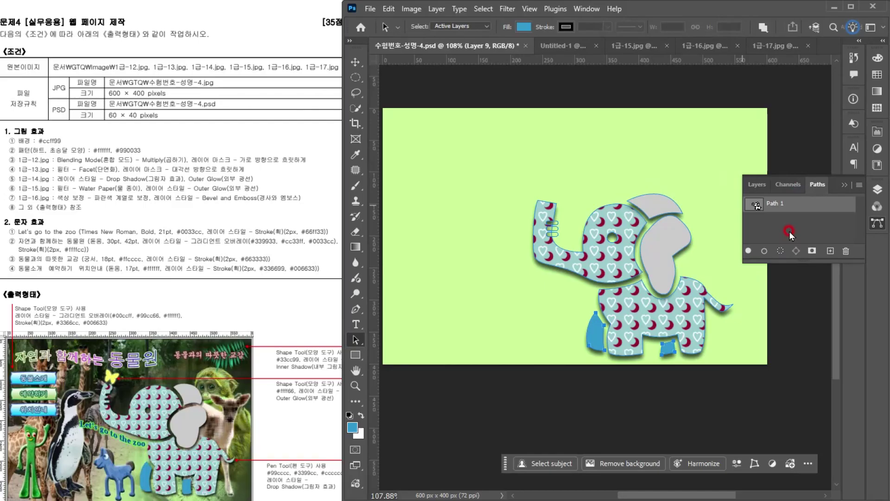
left_click(790, 234)
left_click(756, 183)
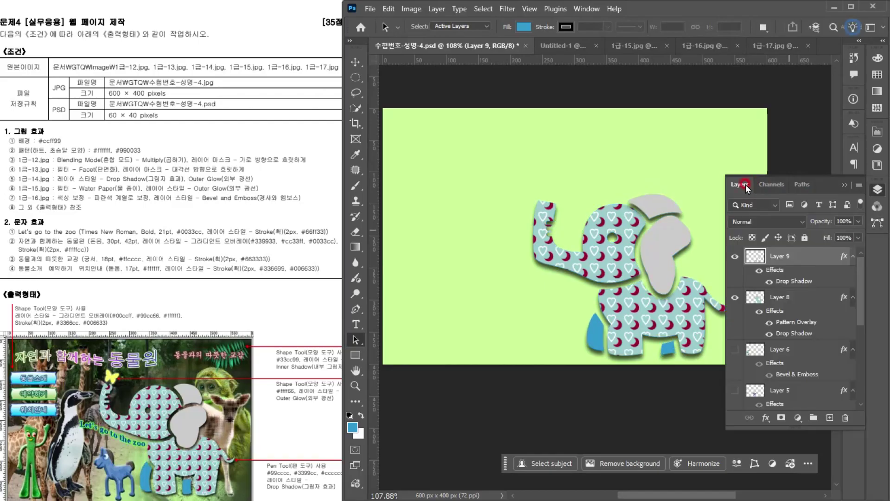
Isolate Layer 9 briefly by hiding all other layers, and show every layer of the composite again.
left_click(734, 258)
right_click(734, 258)
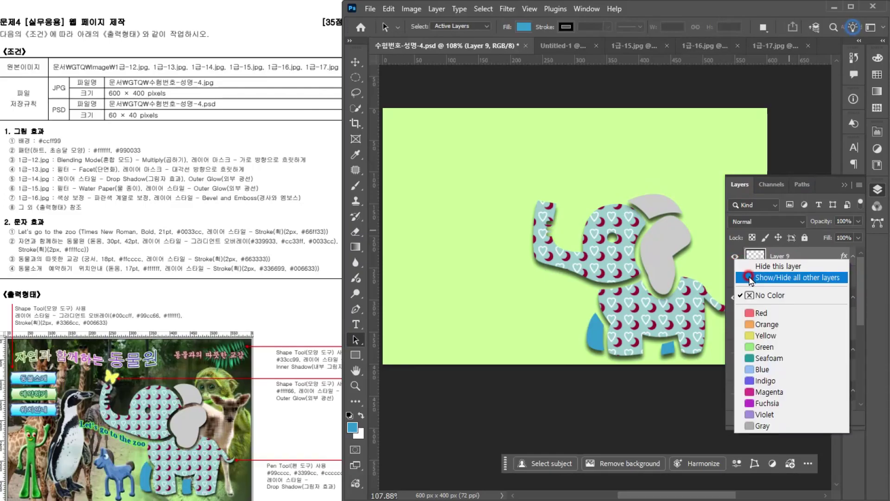
left_click(750, 278)
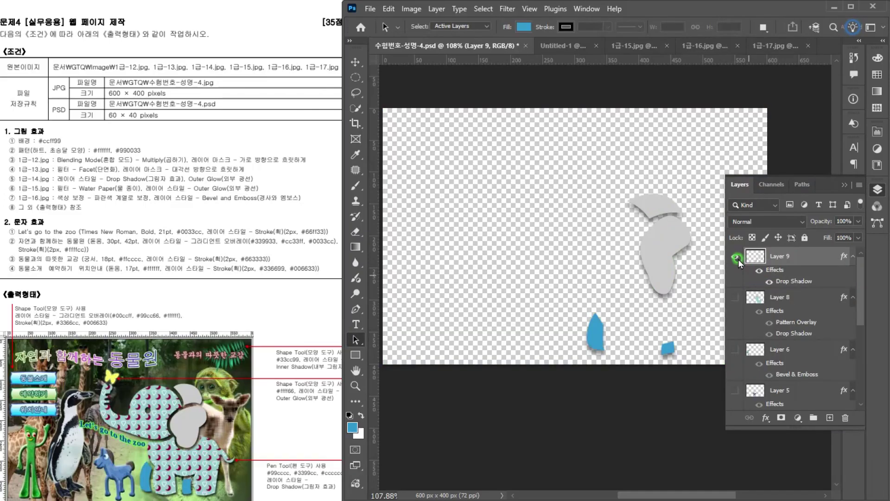
right_click(737, 260)
left_click(795, 272)
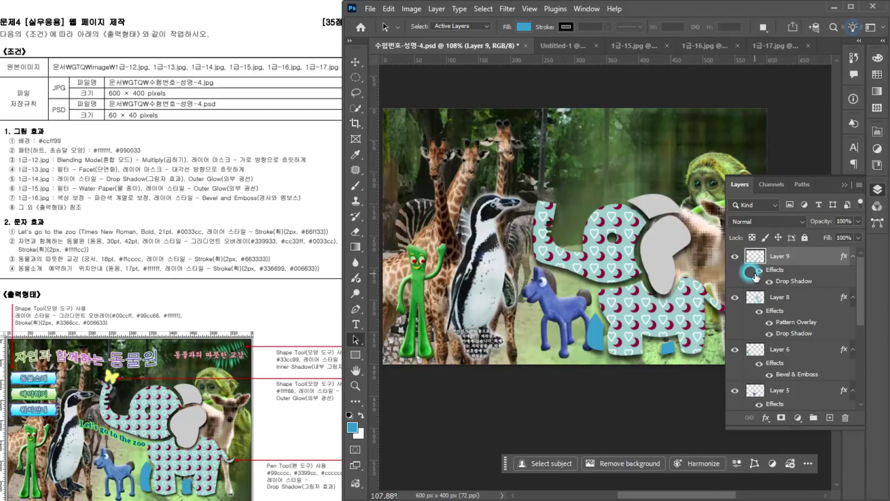
left_click(846, 191)
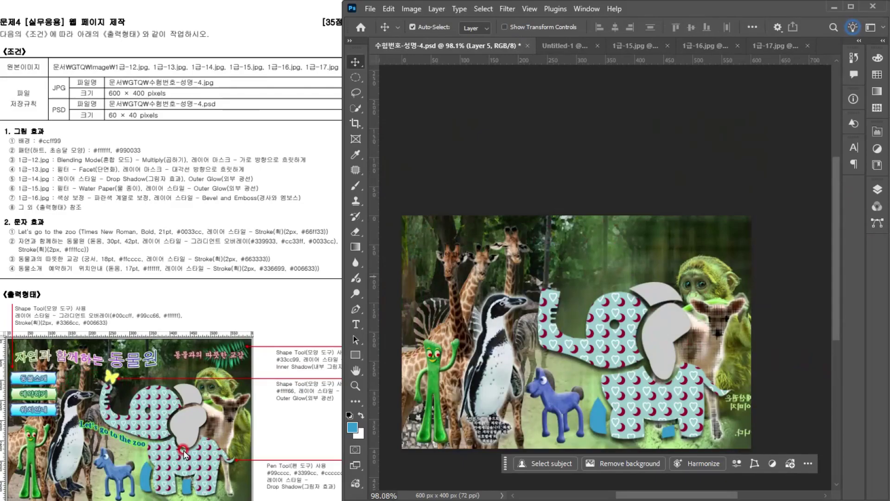
Activate the Custom Shape tool and set its drawing mode to Shape.
left_click(250, 412)
left_click(262, 341)
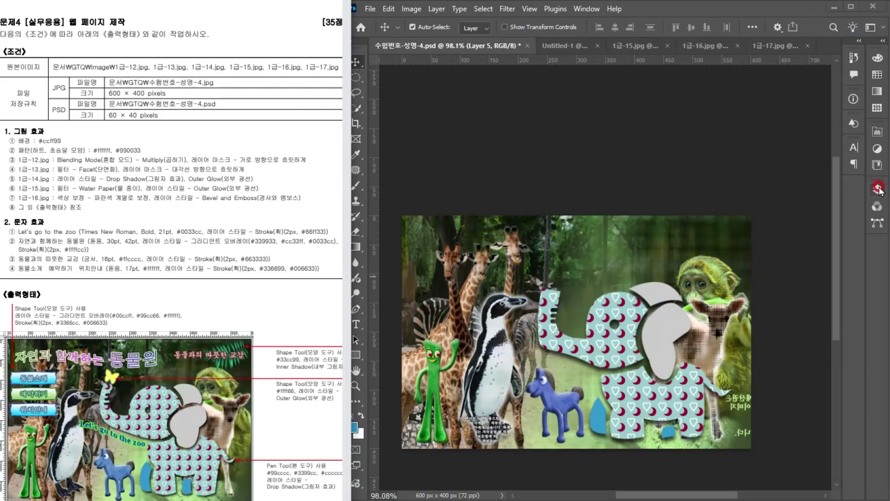
left_click(877, 189)
left_click(356, 355)
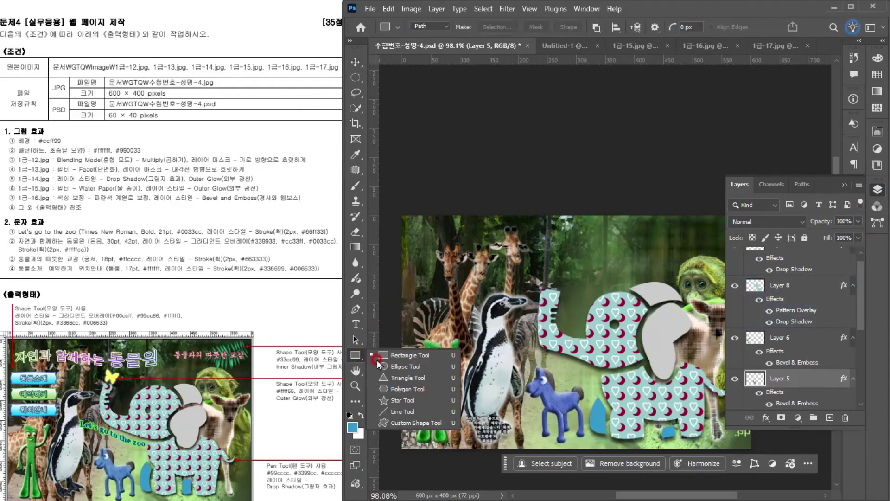
left_click(396, 422)
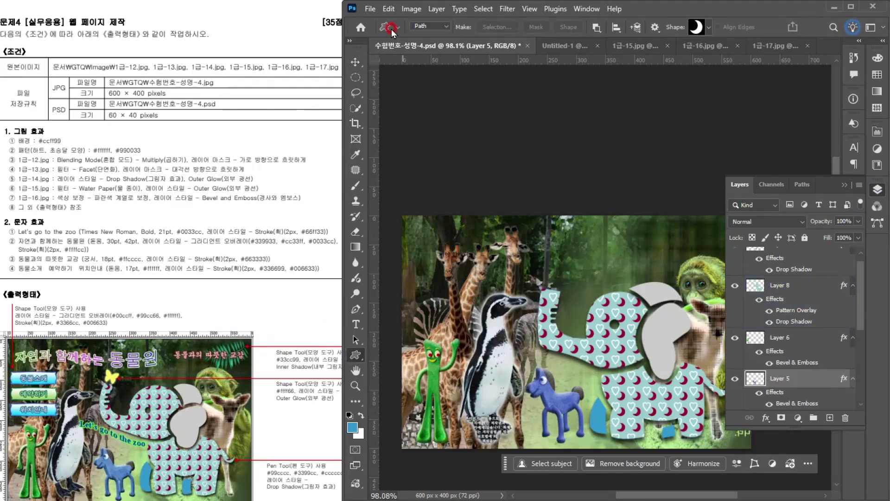
left_click(430, 29)
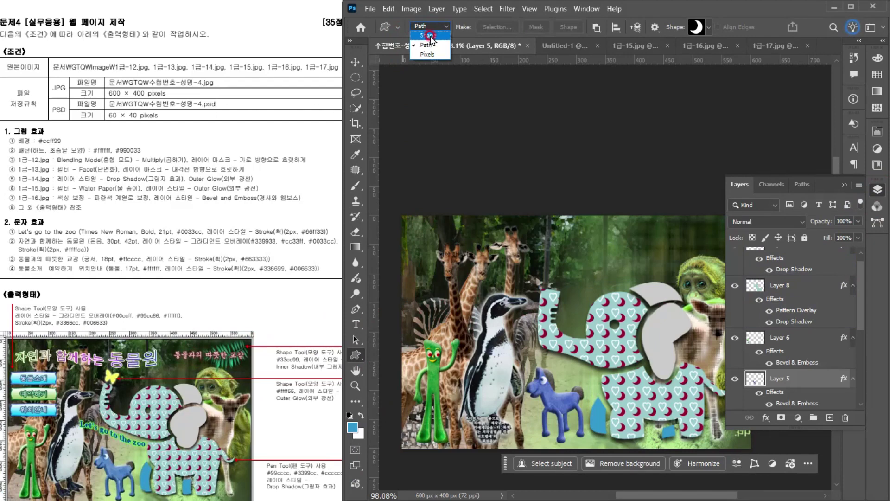
left_click(430, 35)
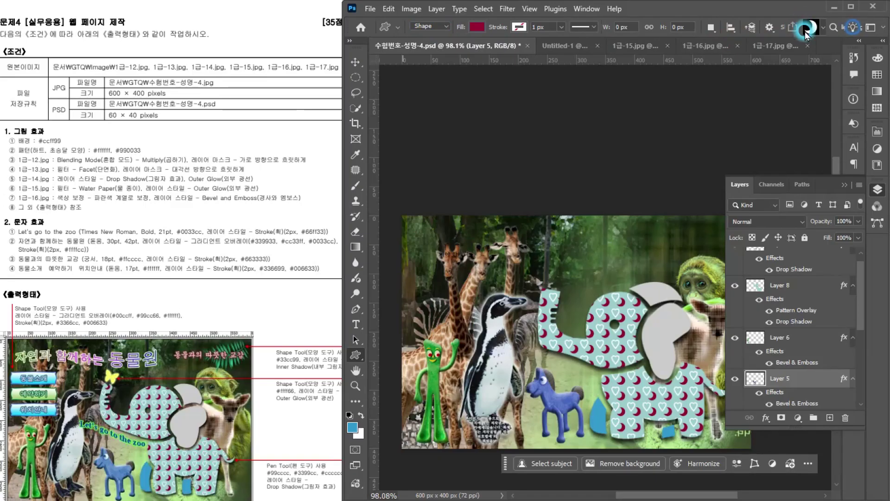
Choose the fern from the Nature custom shapes and draw it about 88 by 70 px in the canvas's upper-right corner above the monkey.
left_click(844, 186)
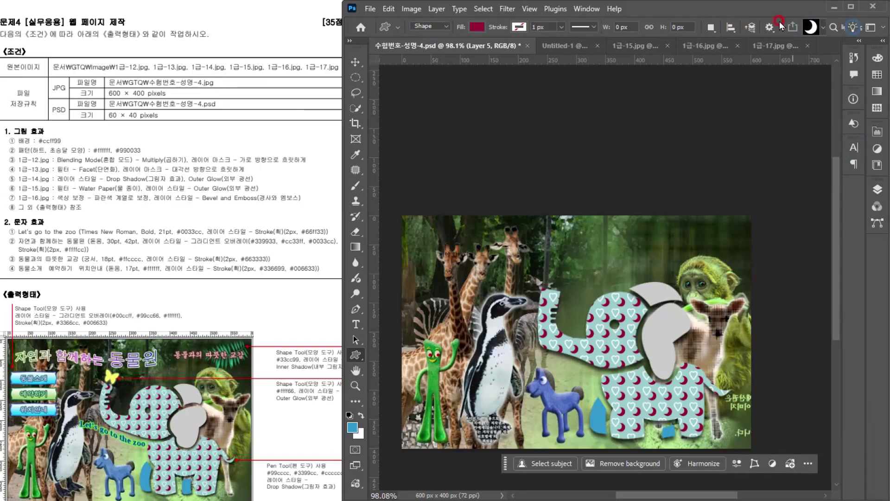
left_click(804, 28)
left_click_drag(868, 248, 886, 175)
left_click(804, 157)
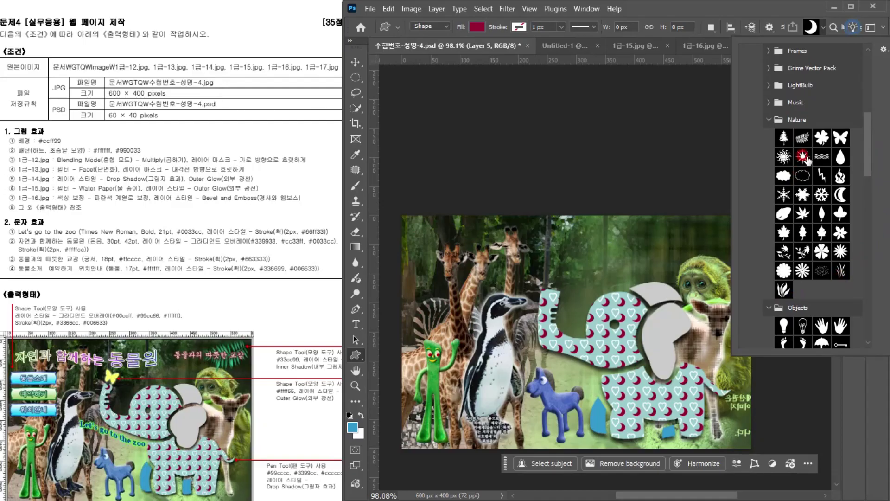
double_click(801, 138)
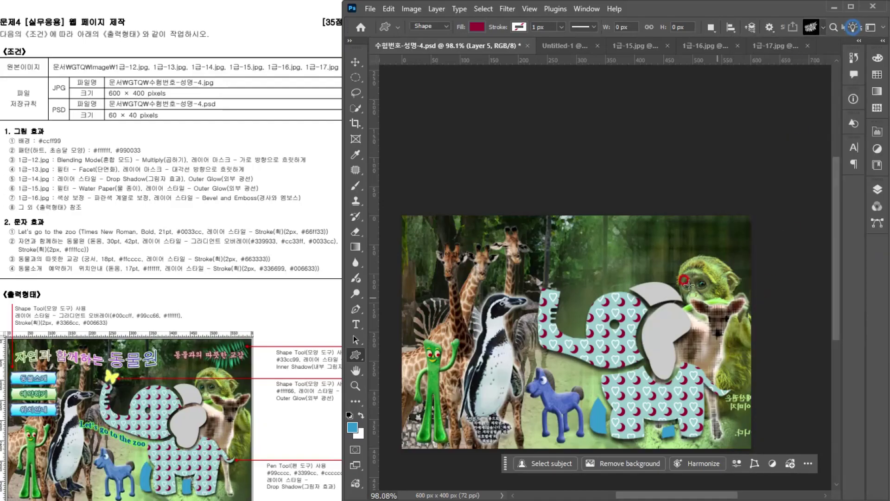
left_click_drag(663, 218, 742, 261)
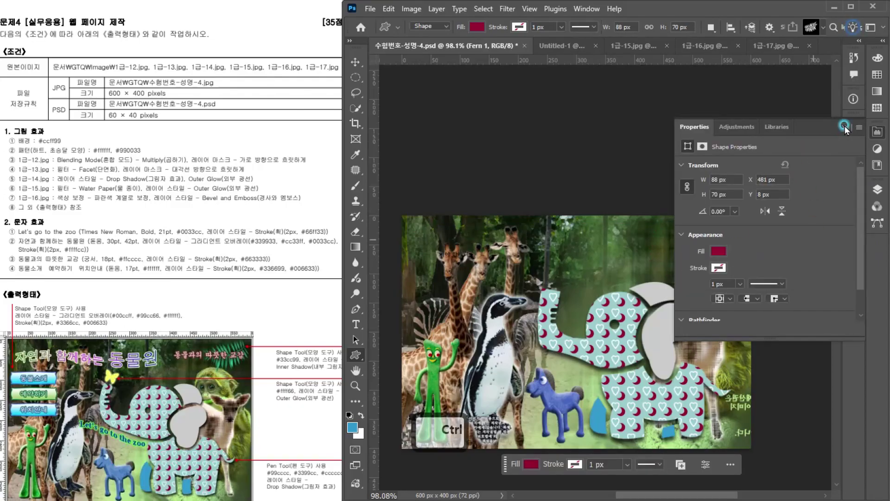
left_click(844, 127)
Set the fern shape's fill color to #33cc99.
left_click(878, 190)
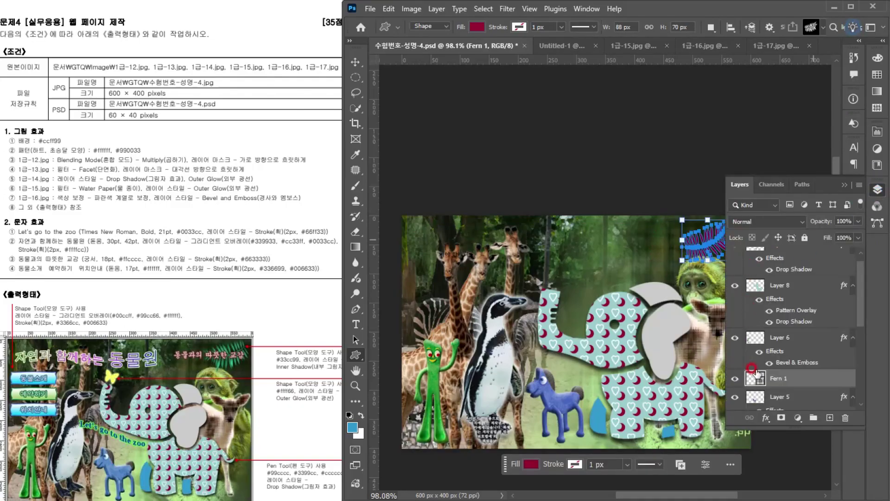
double_click(741, 383)
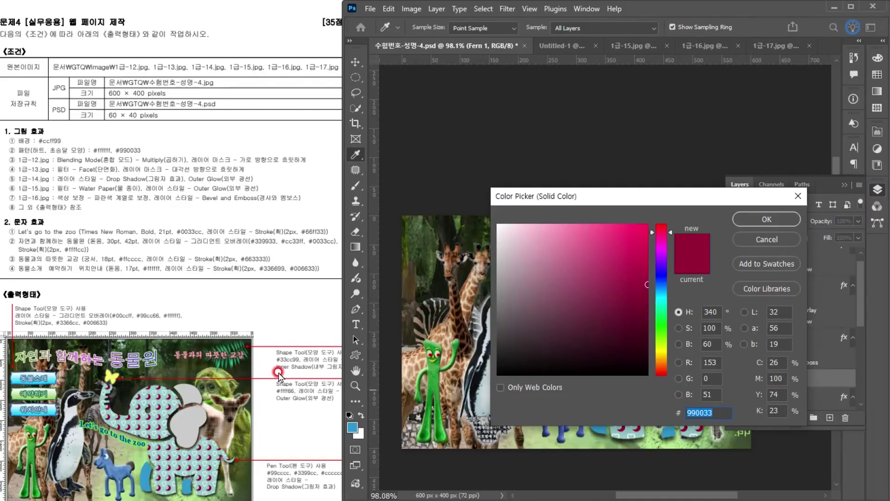
type("3c9")
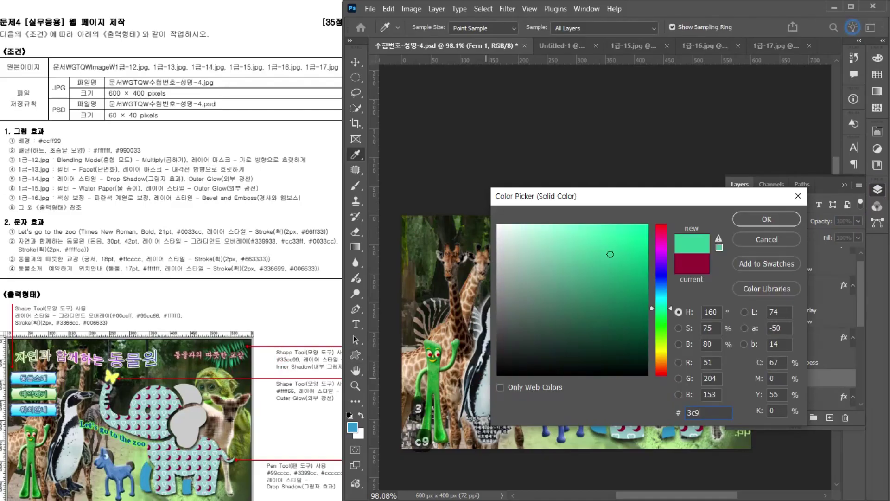
key("Return")
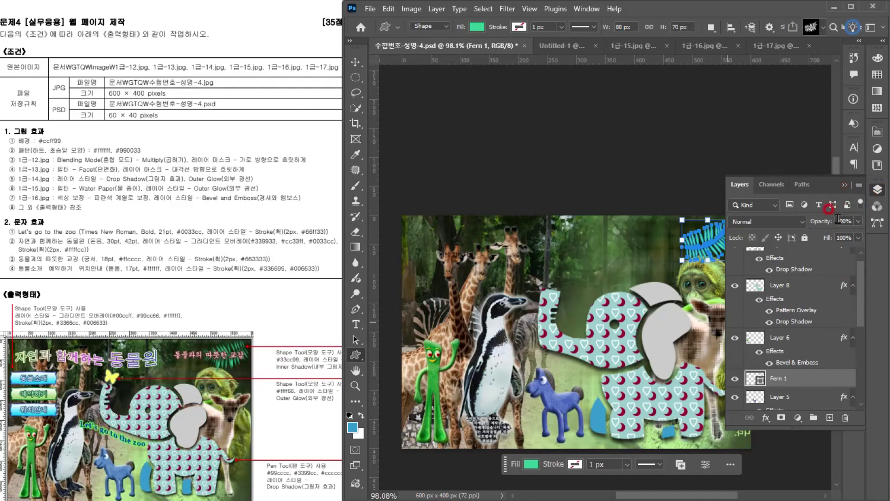
Add an Inner Shadow layer style to the fern layer.
scroll(827, 320, "up", 6)
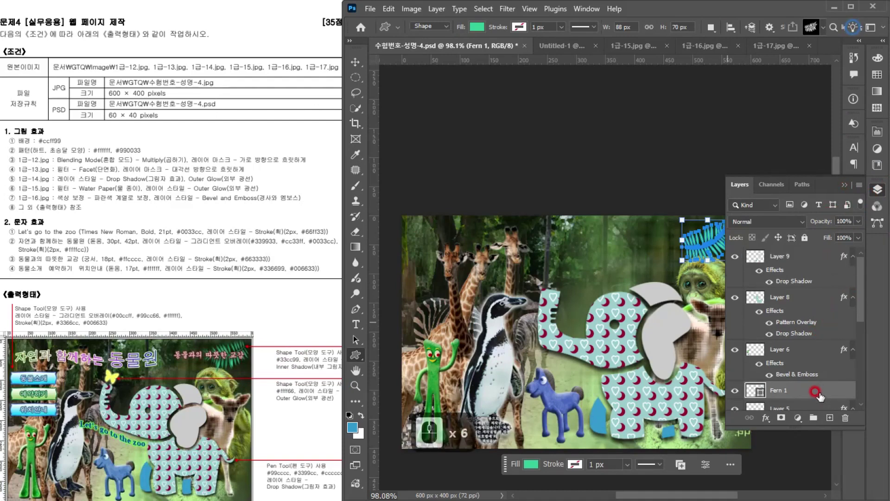
double_click(819, 394)
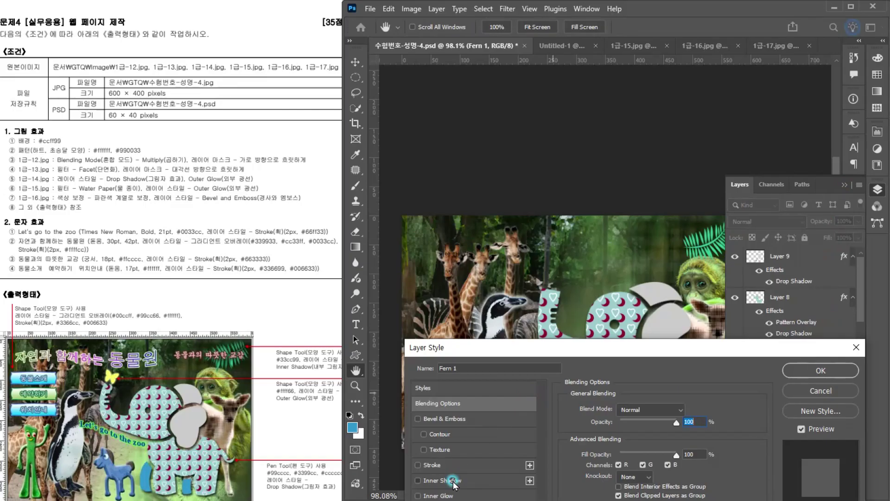
left_click(454, 481)
left_click(820, 370)
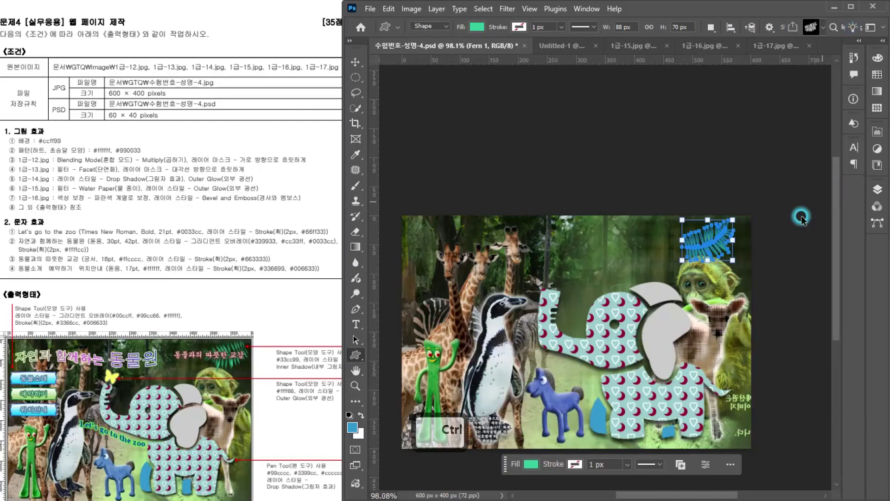
Flip the fern horizontally, rotate it to match the reference, and place it at the canvas's upper-right corner above the monkey.
key("ctrl+t")
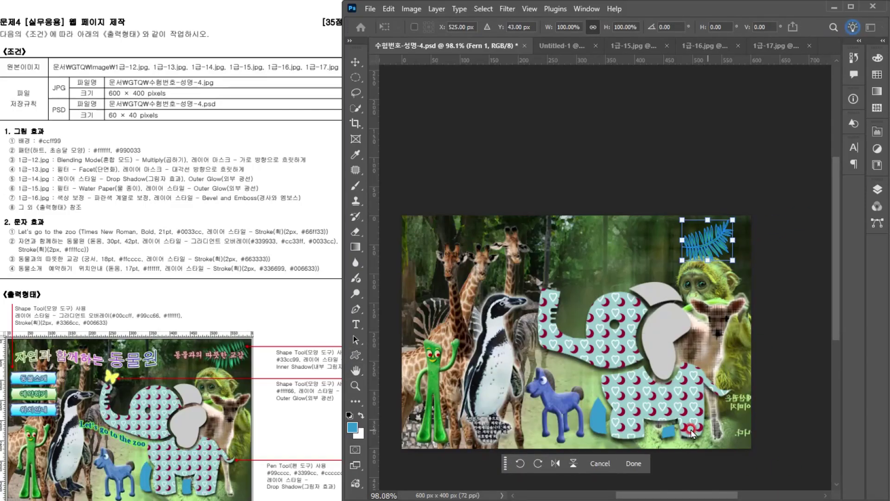
left_click(556, 463)
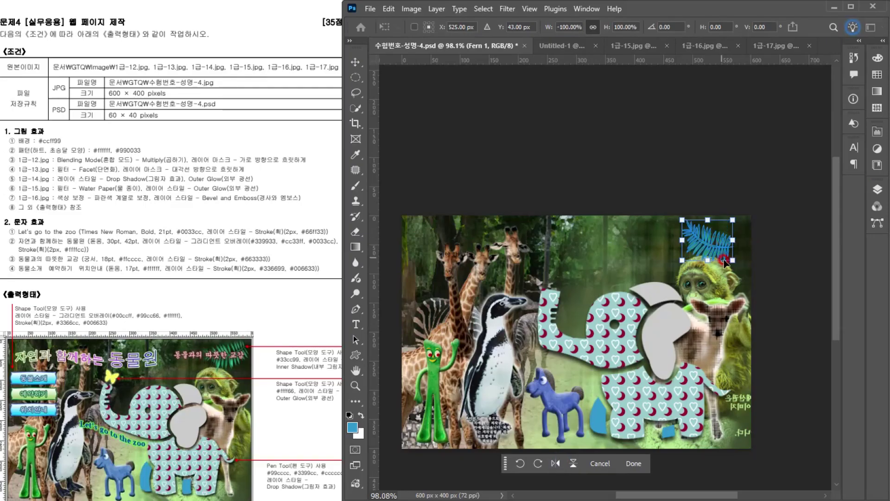
left_click_drag(738, 269, 751, 237)
left_click_drag(728, 242, 728, 243)
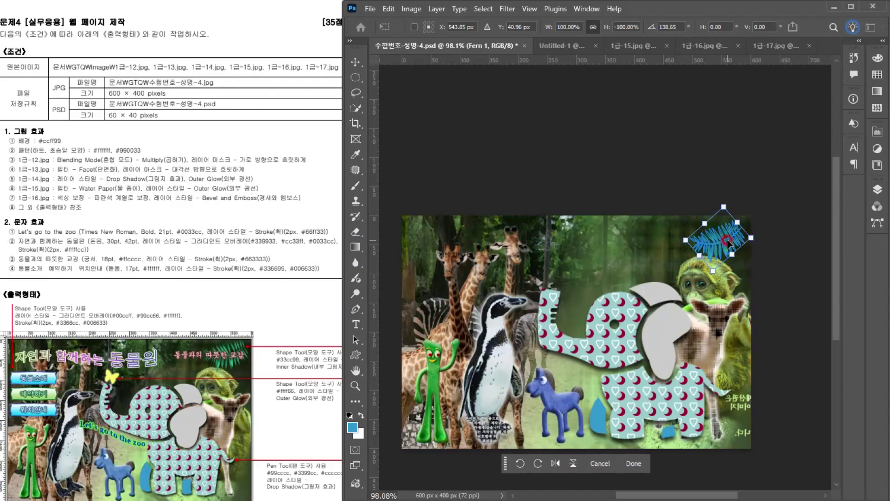
key("Return")
Choose the butterfly from the Nature custom shapes and draw it about 47 by 41 px above the tip of the elephant's trunk.
left_click(319, 375)
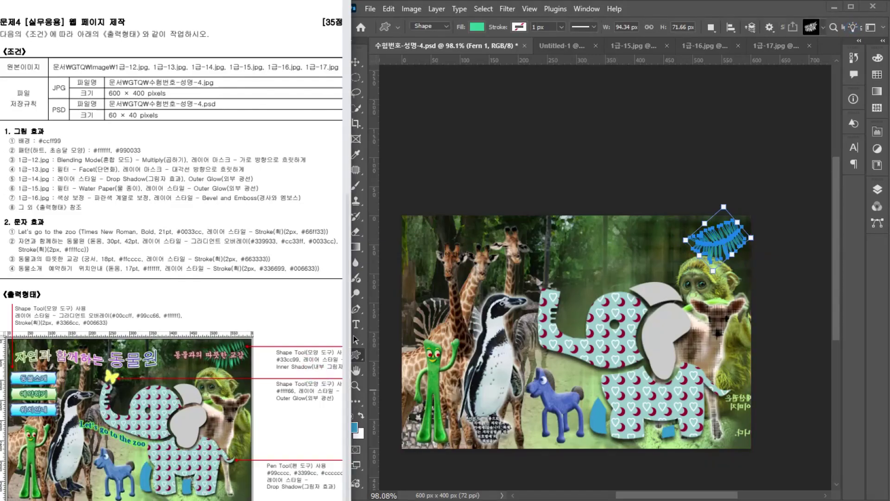
scroll(171, 259, "right", 1)
scroll(171, 258, "left", 2)
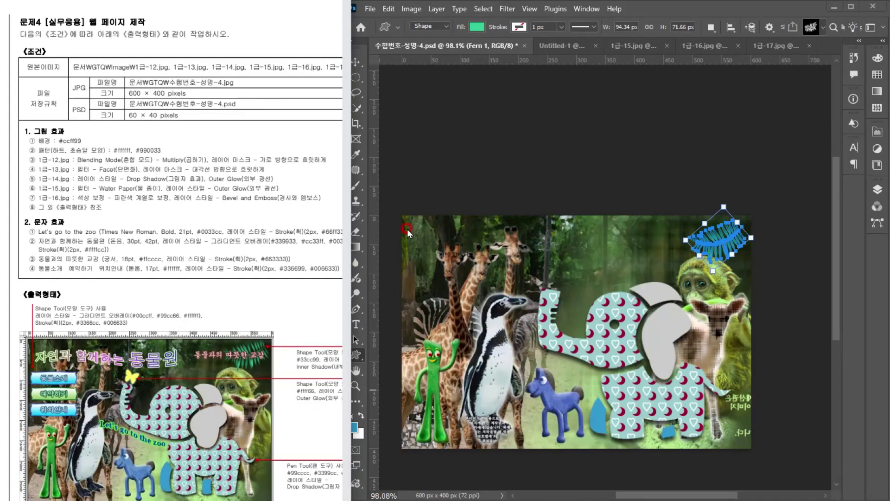
left_click(368, 354)
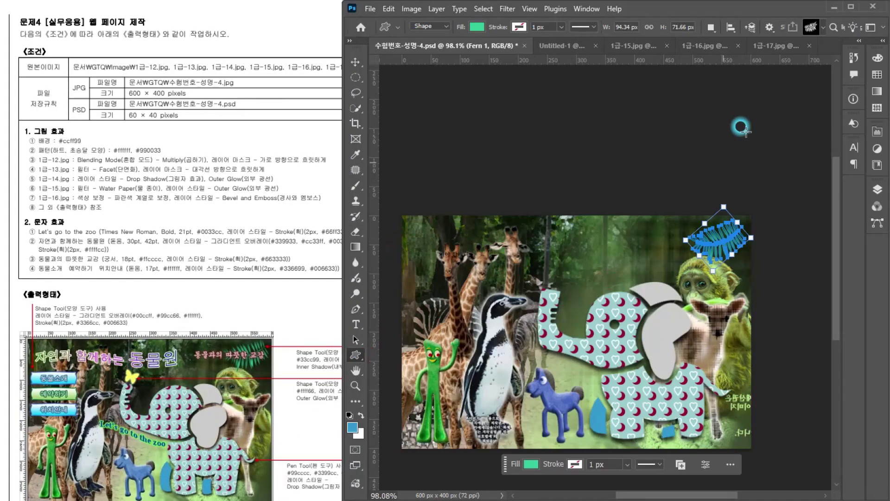
left_click(810, 28)
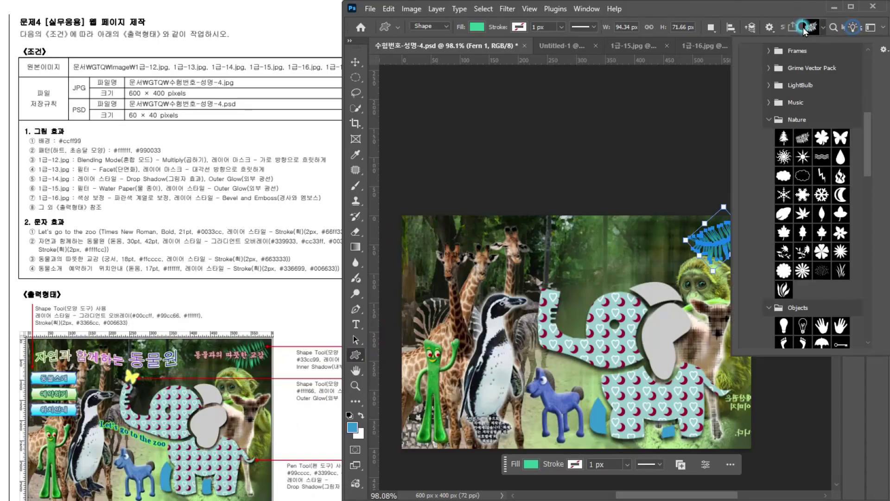
double_click(840, 137)
mouse_move(536, 264)
left_mouse_down()
mouse_move(561, 251)
mouse_move(579, 265)
mouse_move(584, 271)
mouse_move(563, 290)
left_mouse_up()
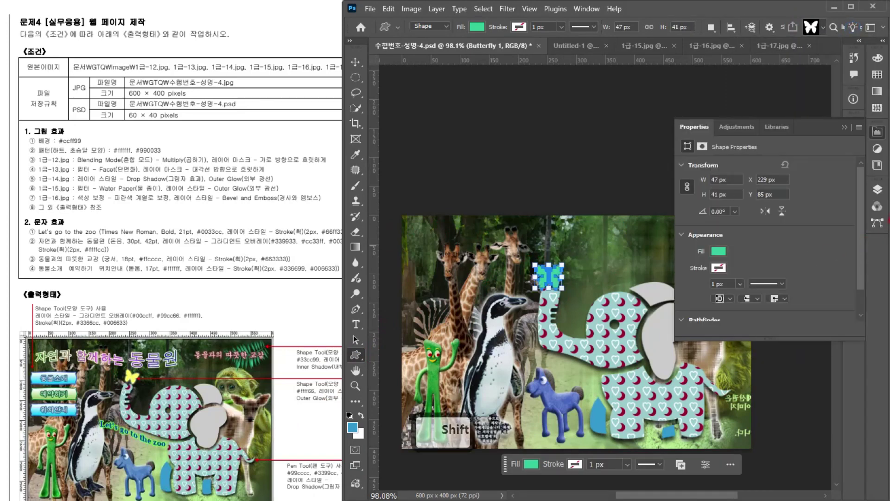
Set the butterfly shape's fill color to #ffff66.
left_click(877, 191)
left_click(753, 398)
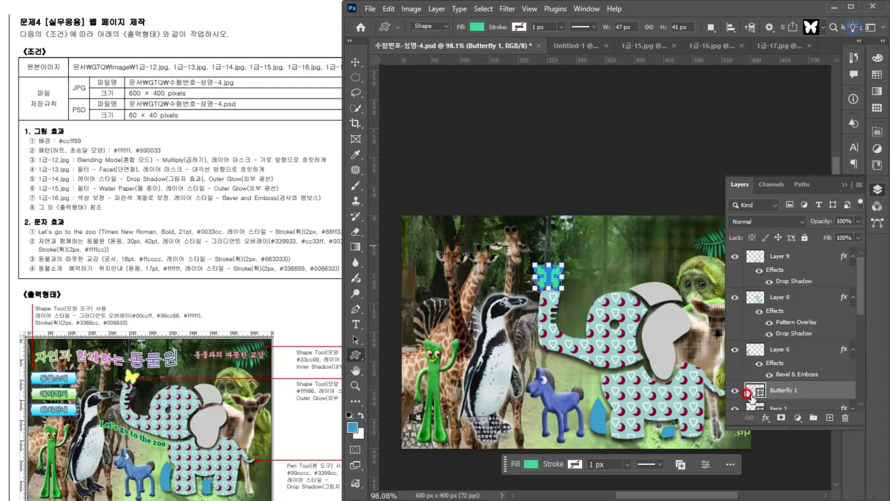
double_click(753, 397)
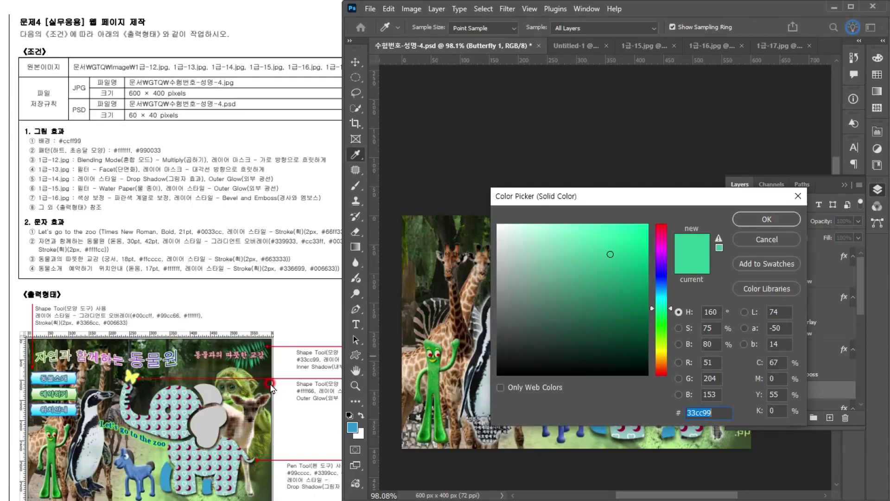
type("ffff66")
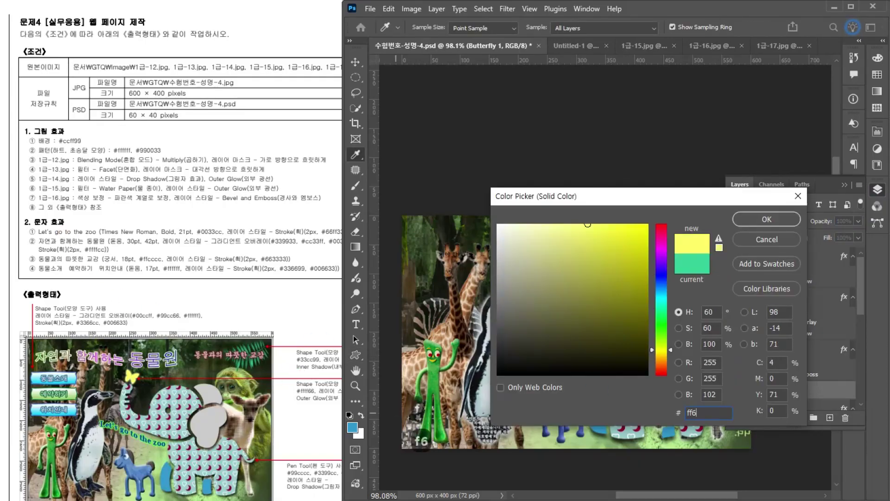
key("Return")
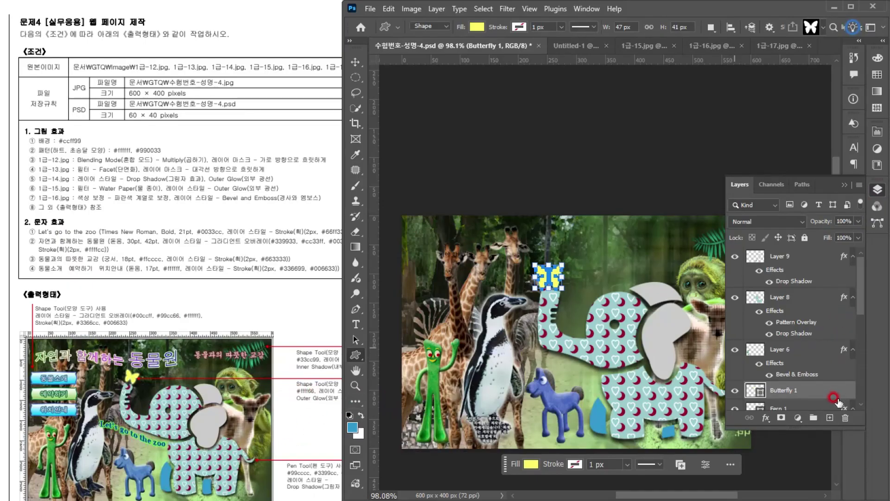
Add an Outer Glow layer style to the butterfly layer.
double_click(788, 390)
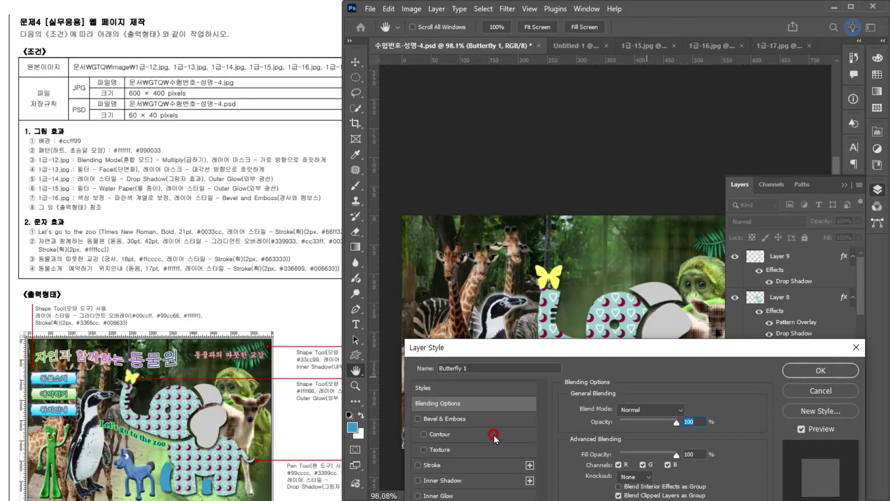
left_click_drag(482, 353, 611, 83)
left_click(601, 303)
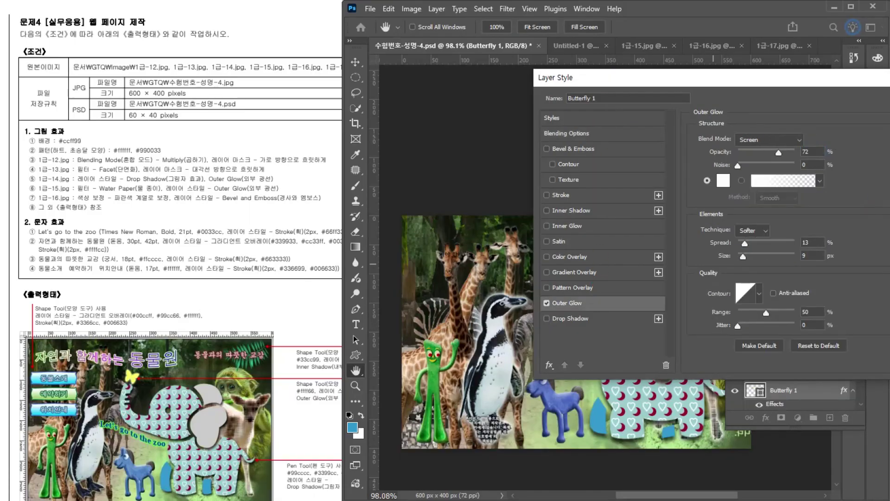
key("Return")
Tilt the butterfly slightly clockwise and scale it down to about 41 by 42 px at the tip of the elephant's trunk.
left_click(355, 63)
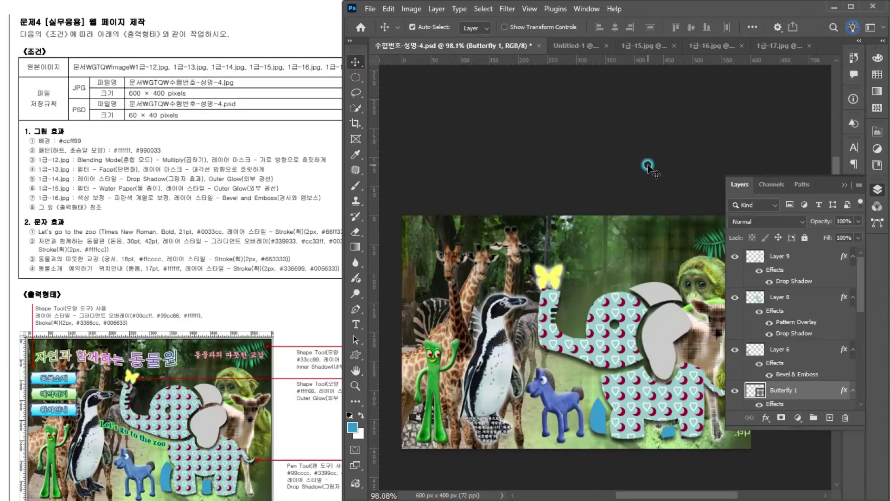
left_click(648, 165)
scroll(561, 293, "up", 3)
left_click(548, 297)
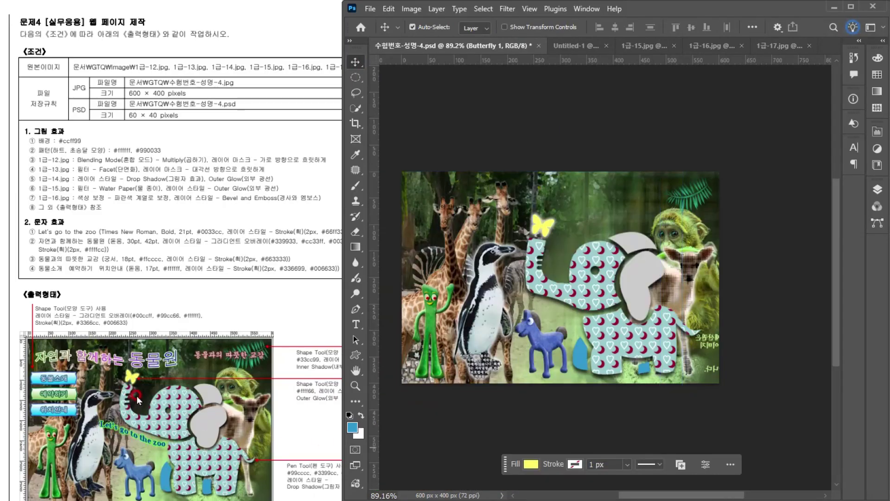
left_click_drag(468, 270, 476, 277)
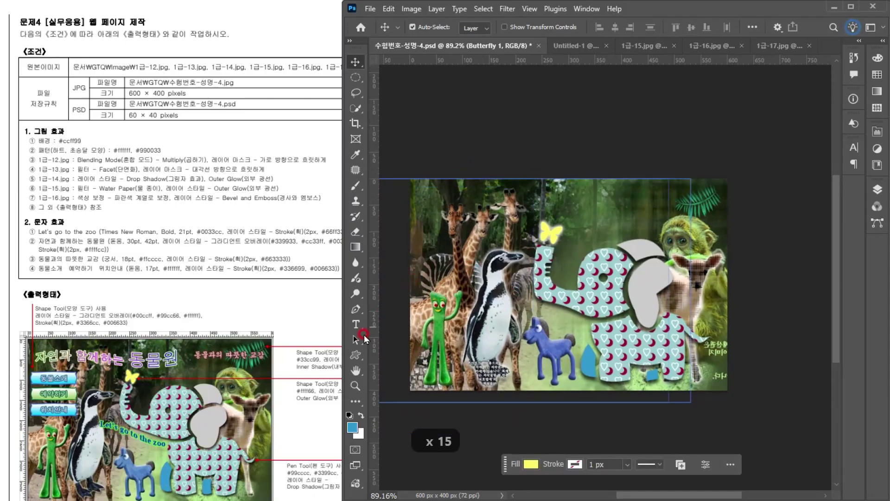
Choose the Banner 3 shape from the Banners and Awards custom shapes and draw it about 116 by 34 px near the canvas's left edge.
left_click(355, 355)
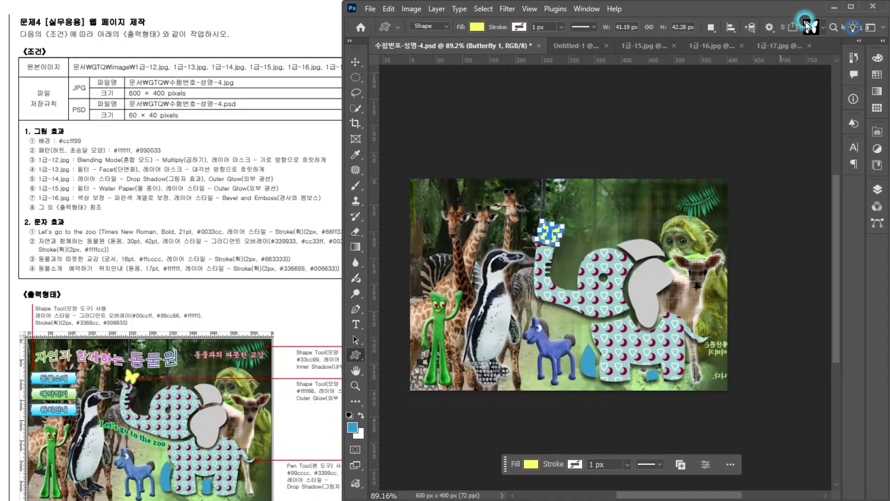
left_click(801, 39)
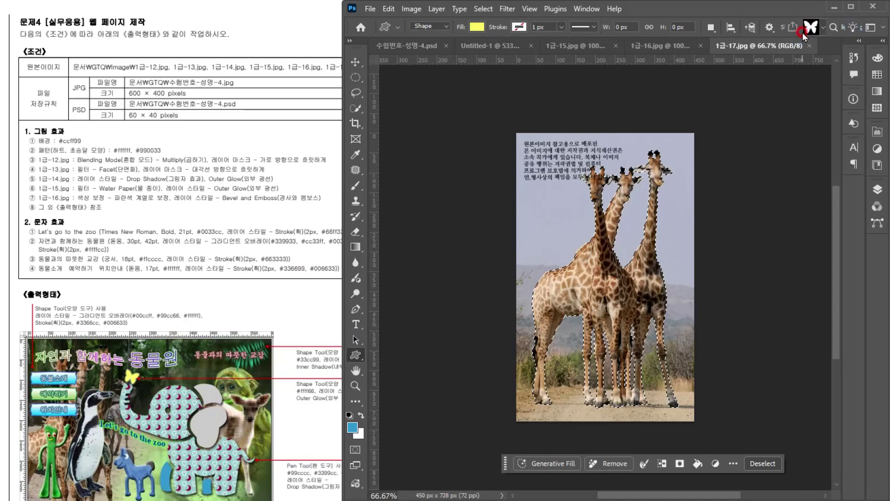
left_click(415, 45)
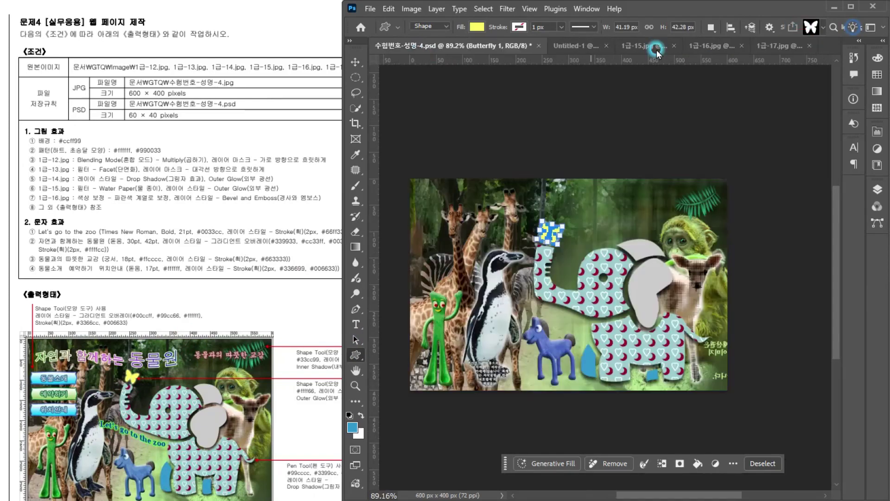
left_click(801, 31)
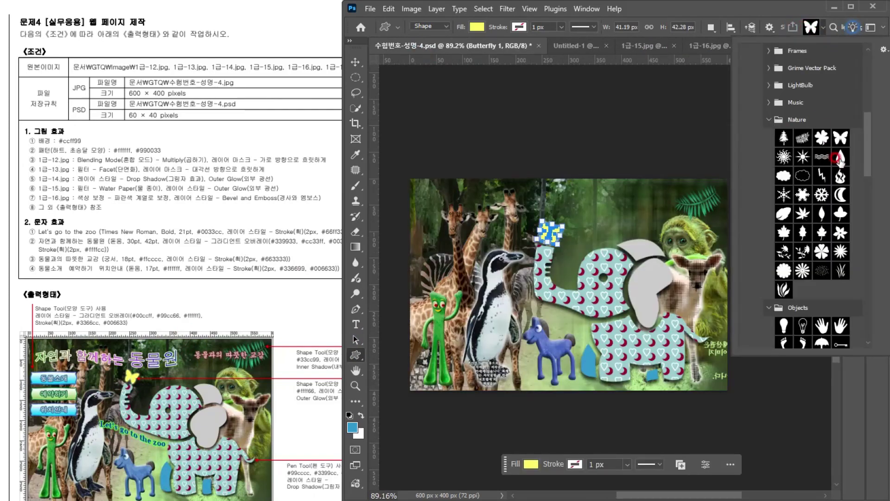
left_click_drag(868, 160, 868, 108)
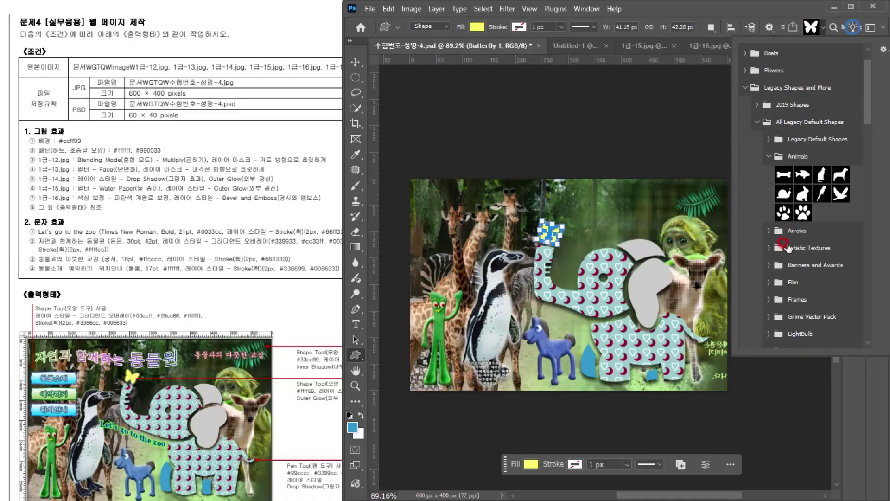
left_click(765, 266)
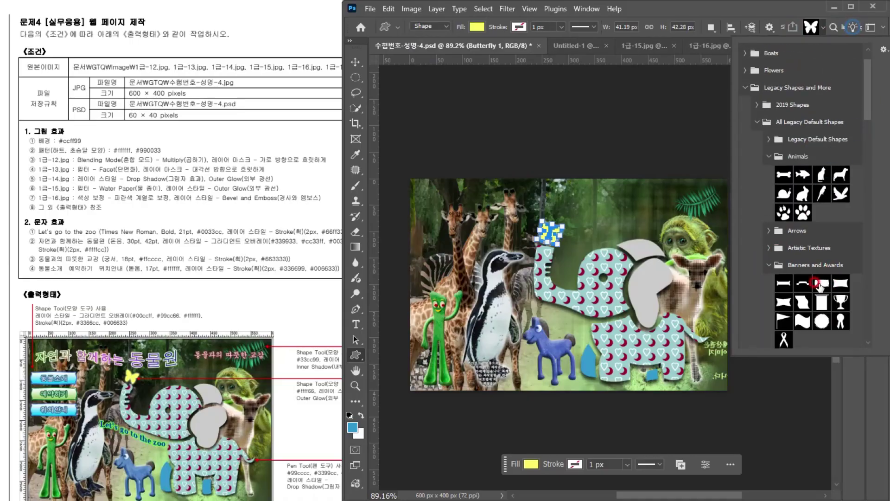
double_click(819, 286)
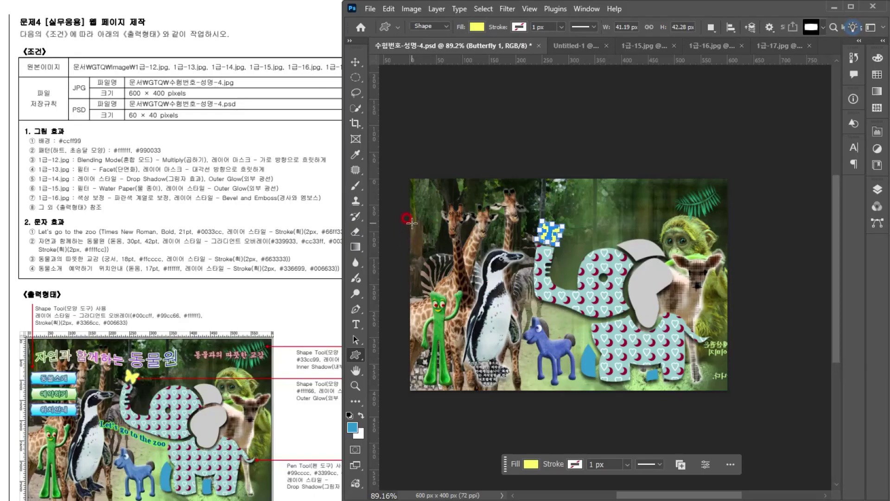
left_click_drag(412, 222, 474, 238)
scroll(473, 238, "up", 5)
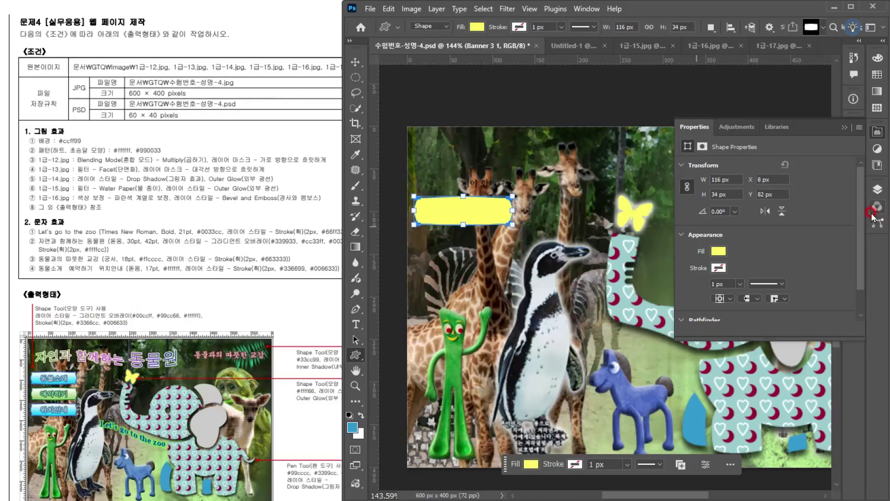
Bring the banner shape's layer to the top of the layer stack and add a Gradient Overlay style to it.
left_click(877, 189)
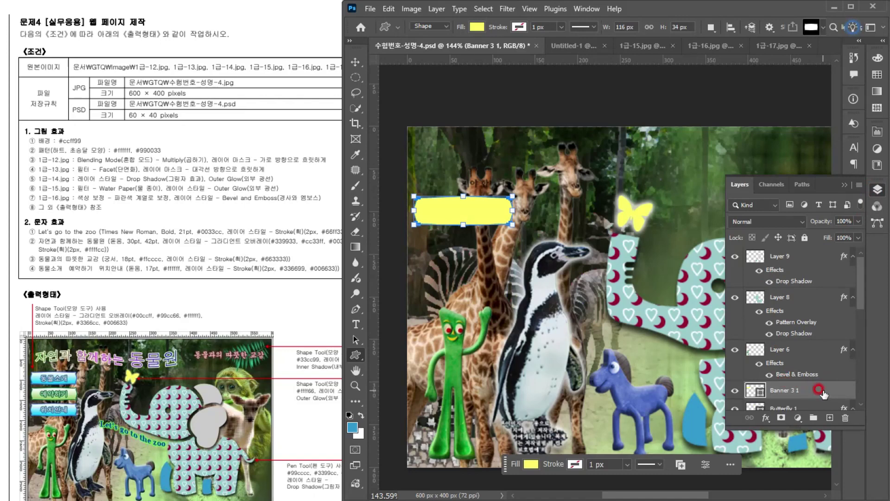
key("ctrl+shift+bracketright")
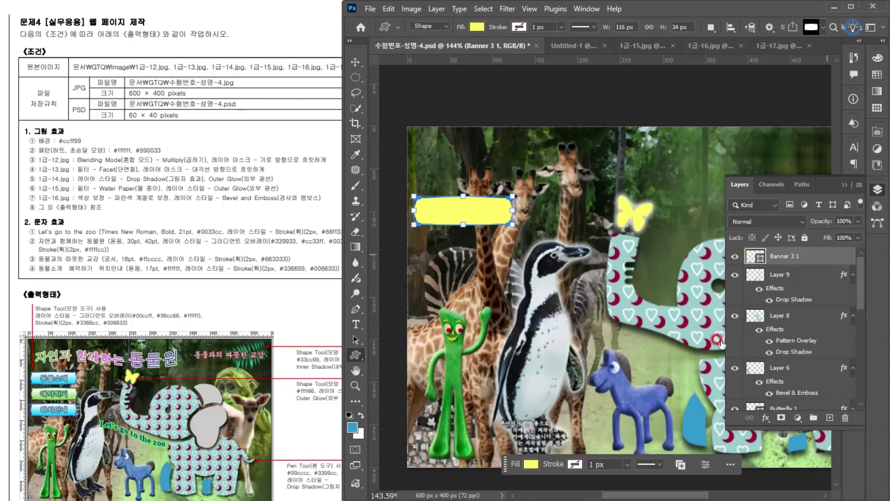
double_click(828, 258)
left_click(621, 273)
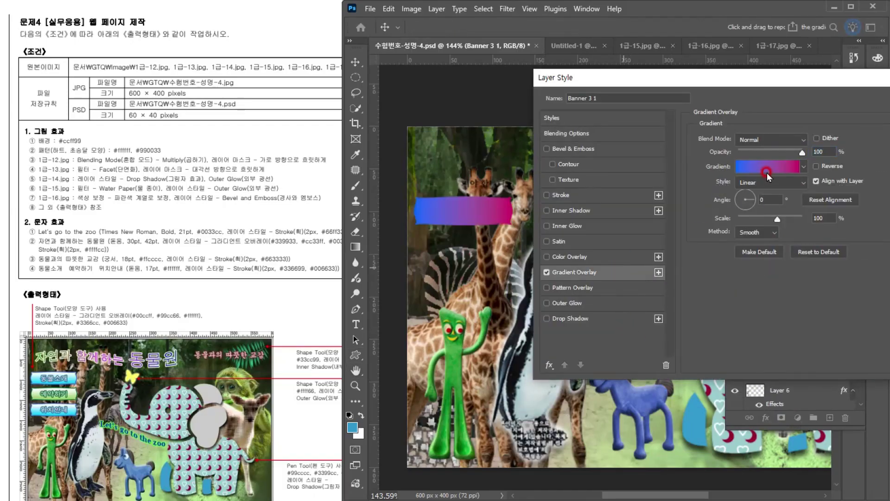
Edit the banner's overlay gradient and set its starting color stop to white.
left_click(767, 167)
double_click(456, 295)
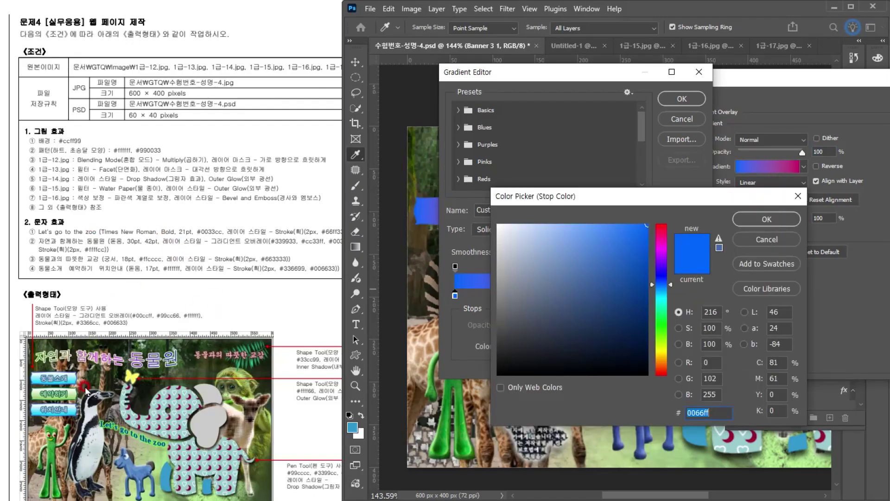
left_click_drag(559, 296, 455, 201)
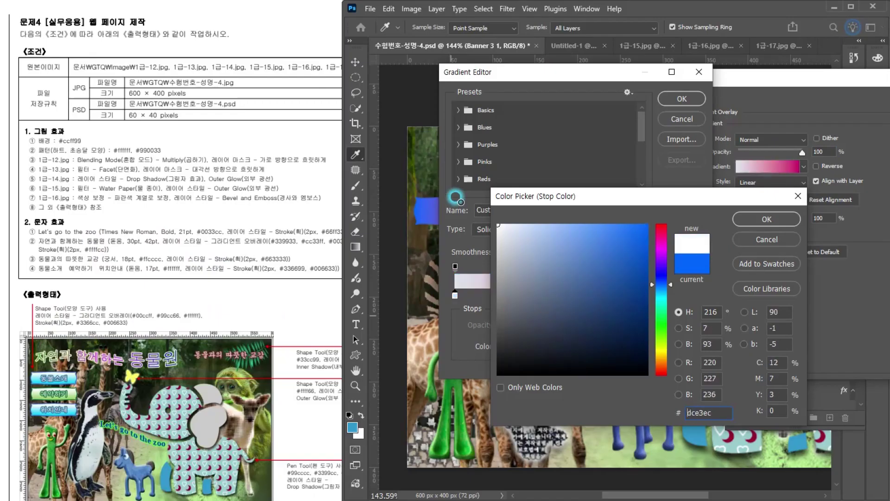
left_click(767, 219)
Set the ending color stop of the banner's gradient to #99cc66.
double_click(691, 295)
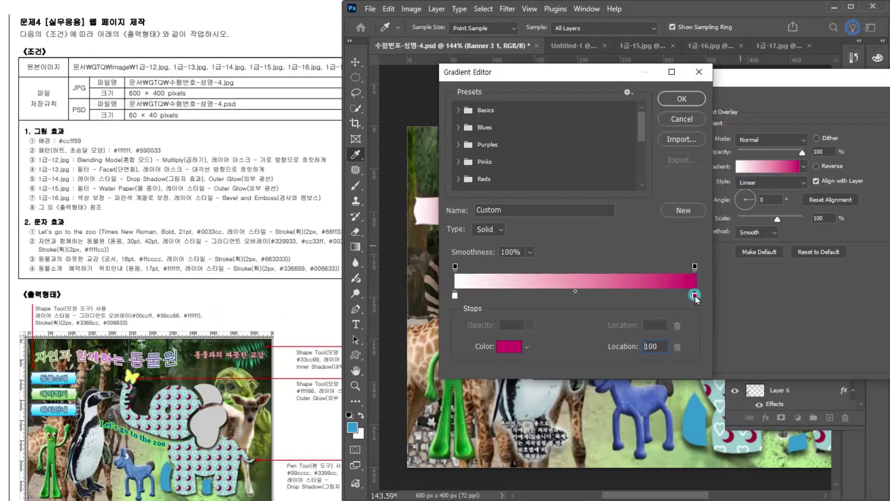
type("9c6")
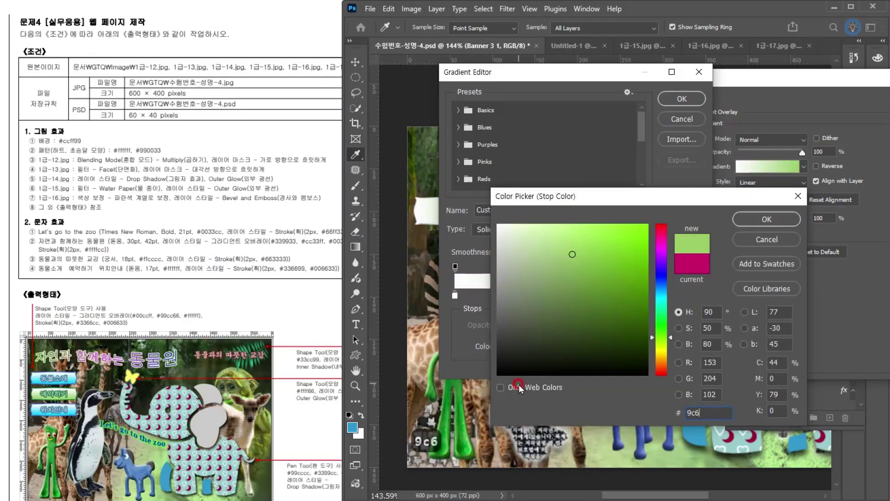
key("Return")
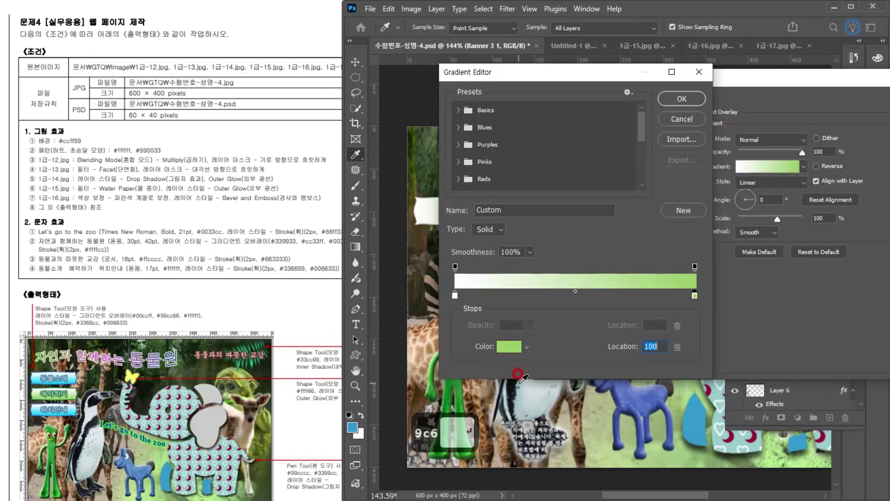
Set the ending color stop of the banner's gradient to #00ccff and accept the gradient.
double_click(693, 295)
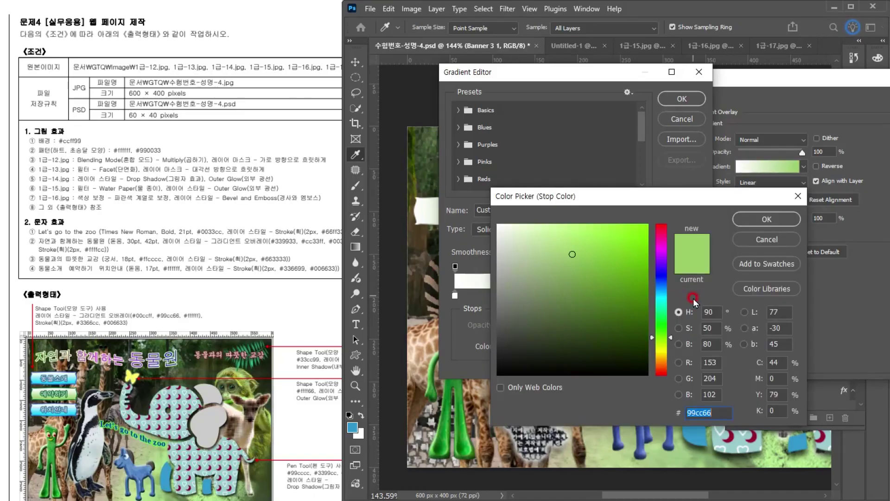
type("0cf")
key("Return")
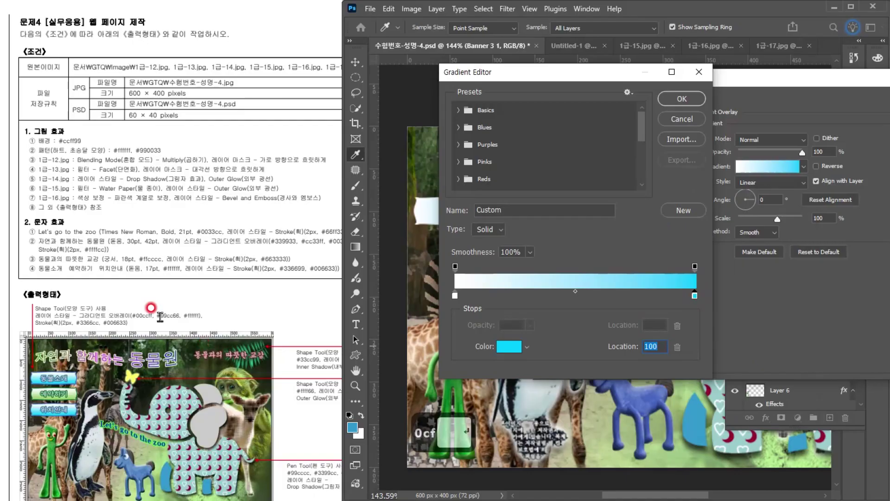
left_click(676, 97)
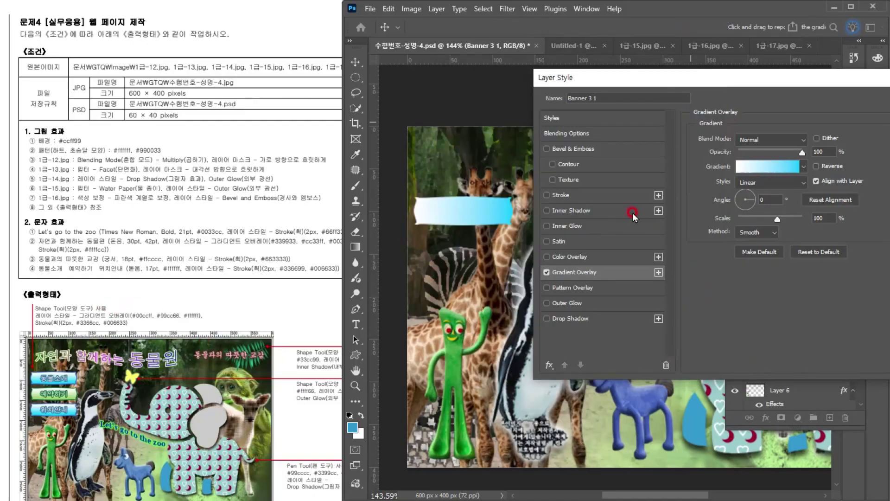
Set the banner's gradient overlay angle to 90° and reverse the gradient.
left_click_drag(638, 83, 632, 121)
left_click(764, 238)
type("90")
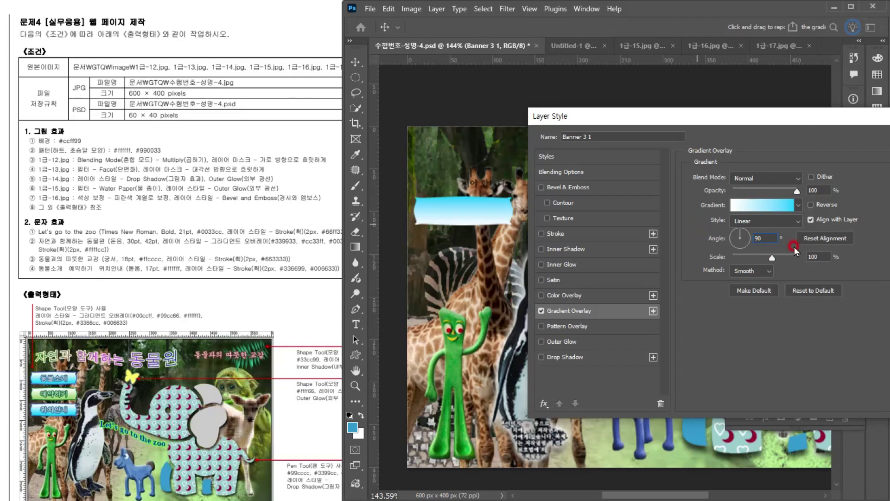
left_click(811, 205)
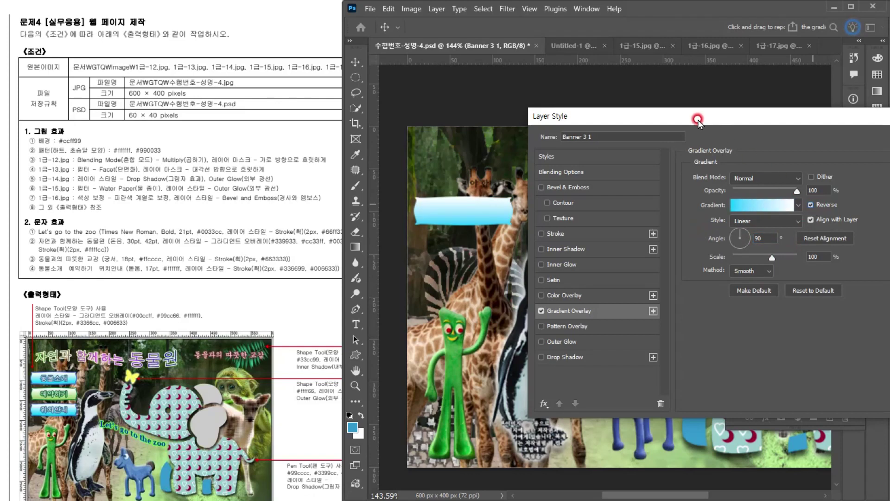
left_click_drag(699, 121, 693, 161)
Add a 2 px outside Stroke in #3366cc to the banner and apply the layer styles.
left_click(76, 278)
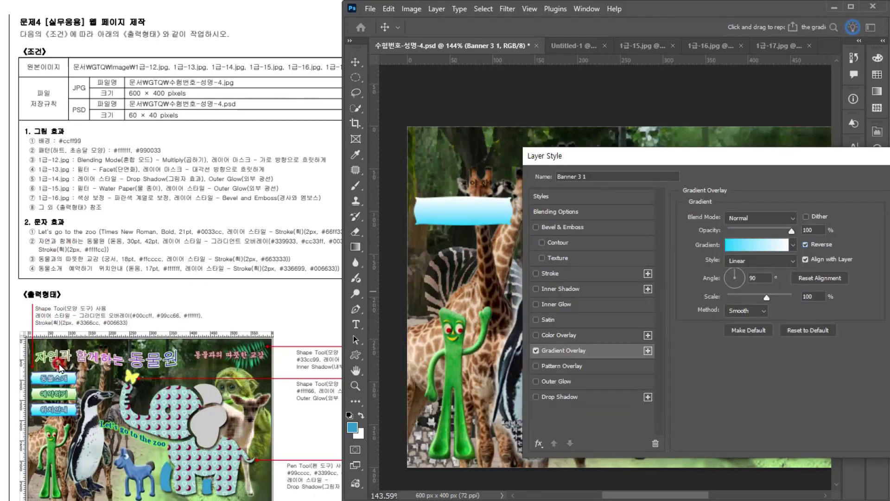
left_click(558, 274)
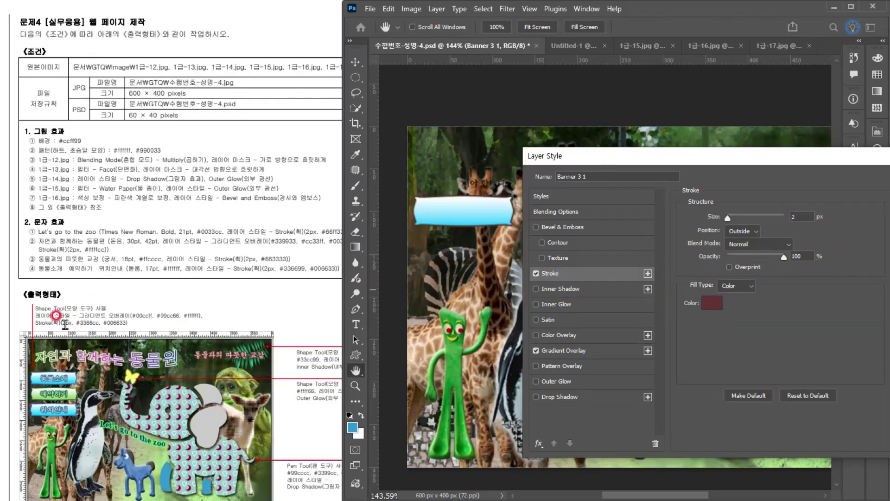
left_click(712, 304)
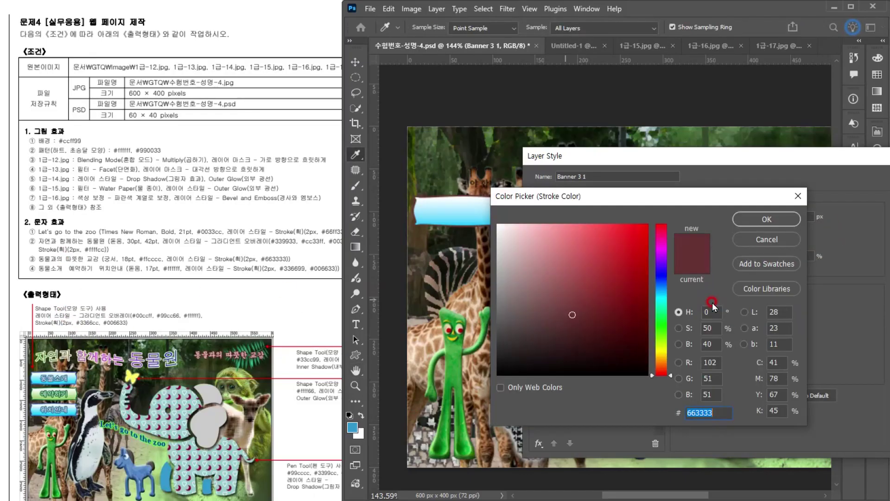
type("36c")
key("Return")
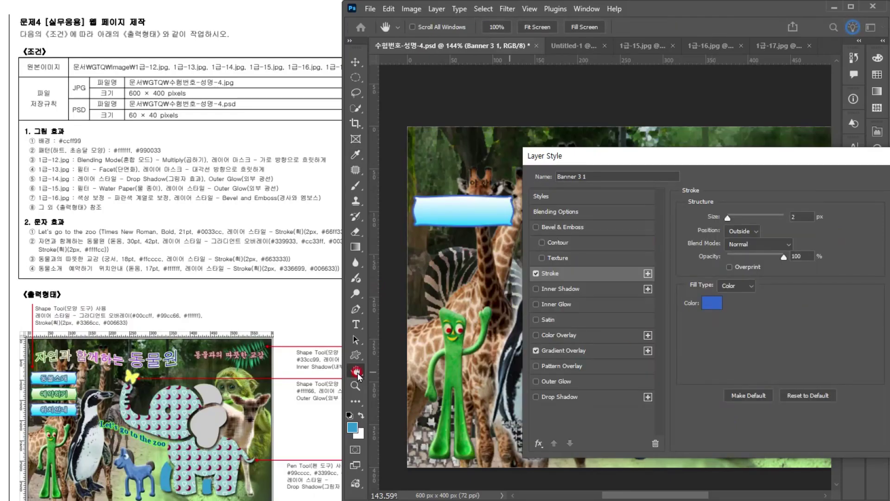
left_click(337, 317)
key("Return")
left_click(491, 278)
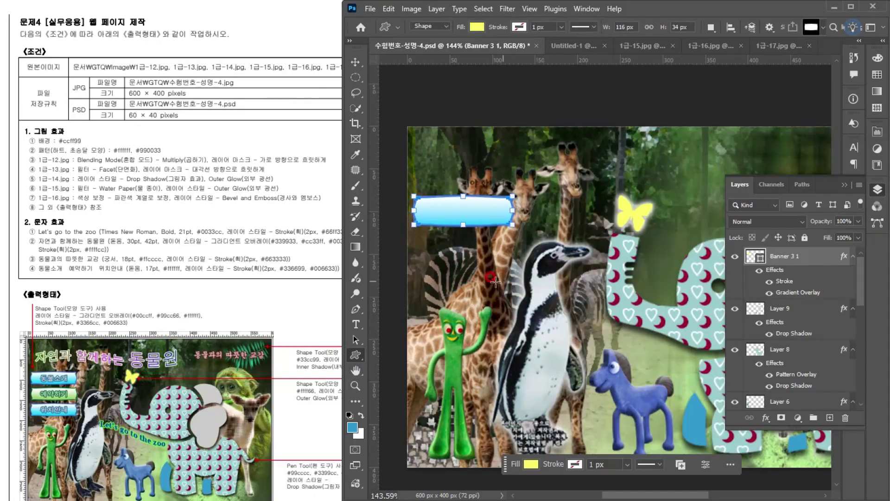
Add a separate horizontal text layer reading "동물소개" over the banner.
left_click(356, 324)
left_click(427, 202)
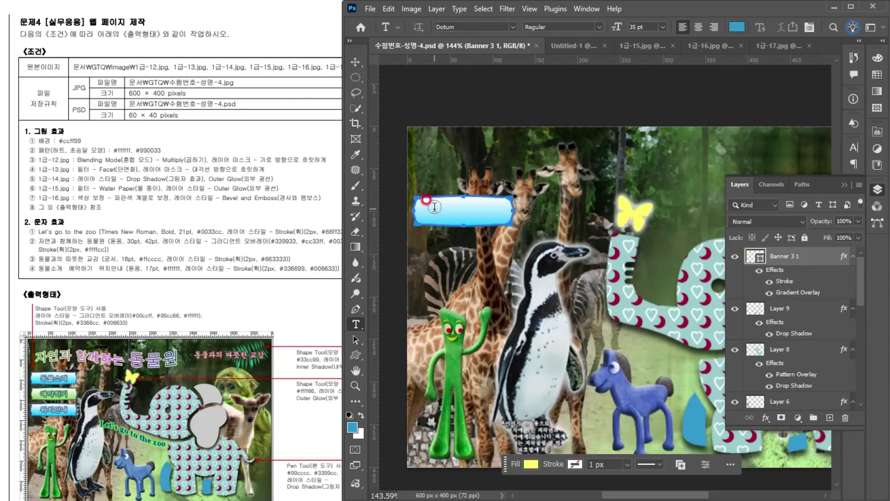
key("shift")
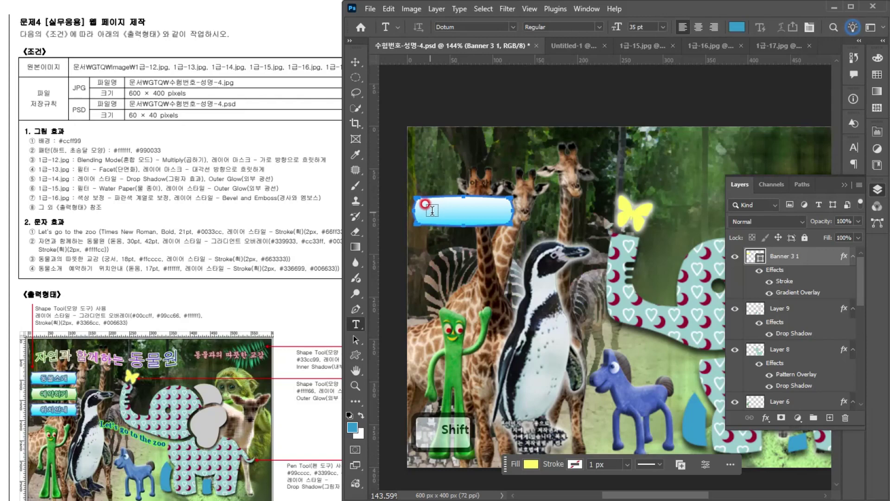
left_click(438, 209, "shift")
key("BackSpace")
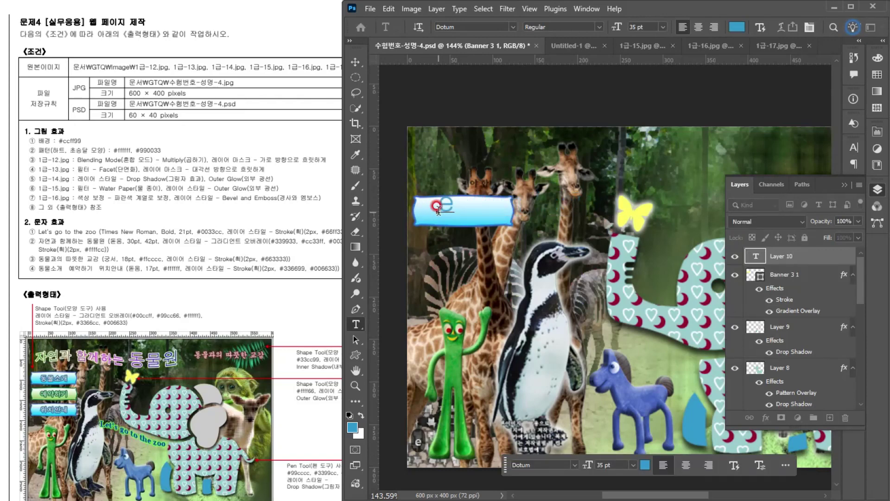
key("Hangul")
type("동물소개")
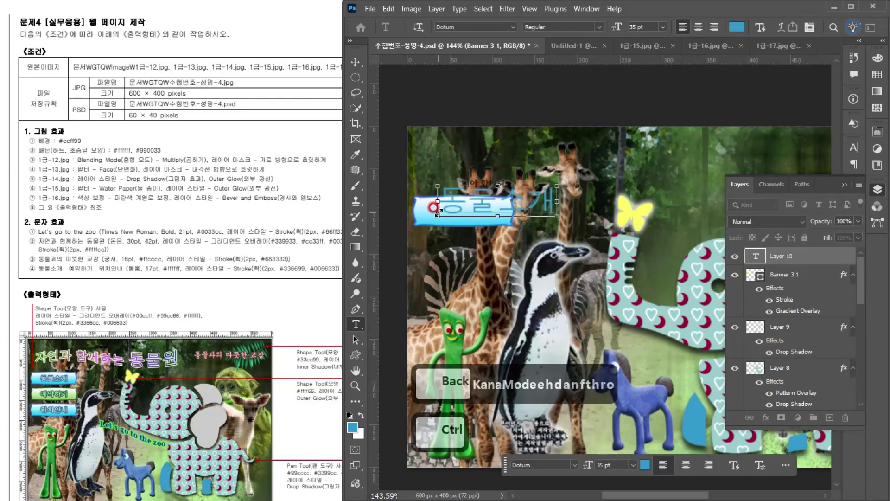
key("ctrl+Return")
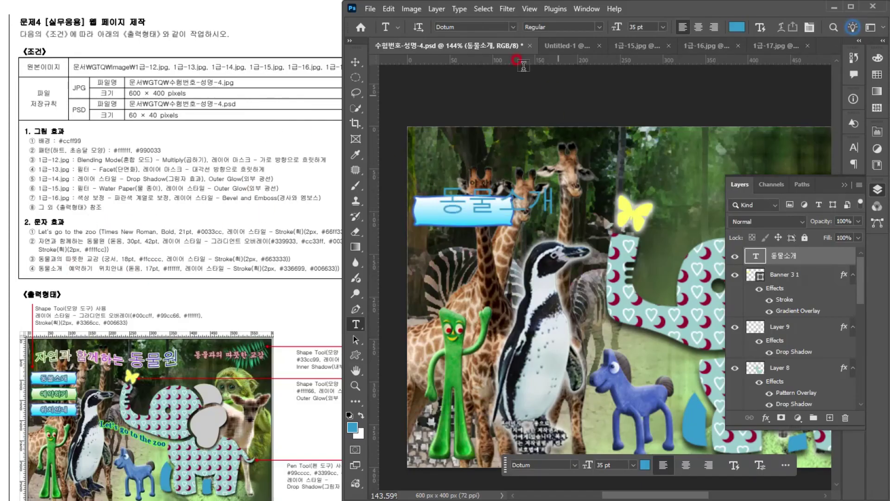
Set the "동물소개" text to 17 pt and color it white (#ffffff).
left_click(646, 26)
type("17")
key("Return")
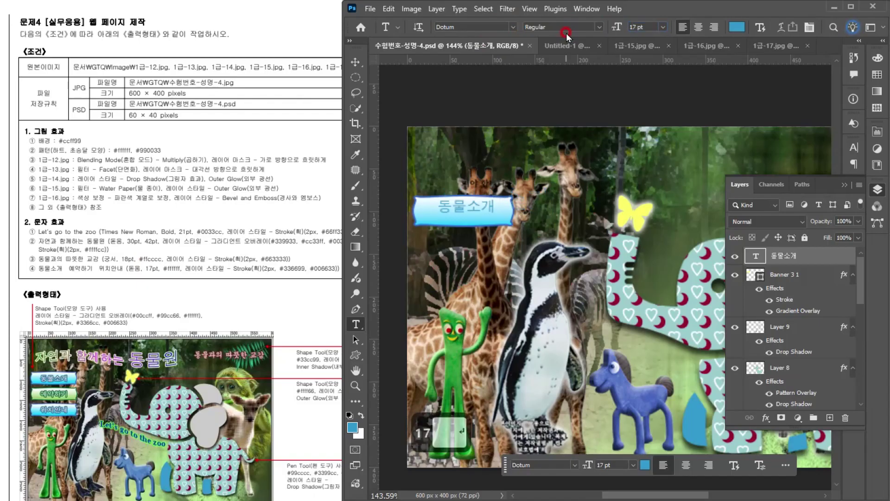
left_click(736, 27)
type("ffffff")
left_click(766, 218)
Move the "동물소개" text to the middle of the banner and keep only the text layer selected.
left_click(355, 62)
left_click_drag(480, 208, 477, 212)
left_click(757, 269, "shift")
left_click(761, 260)
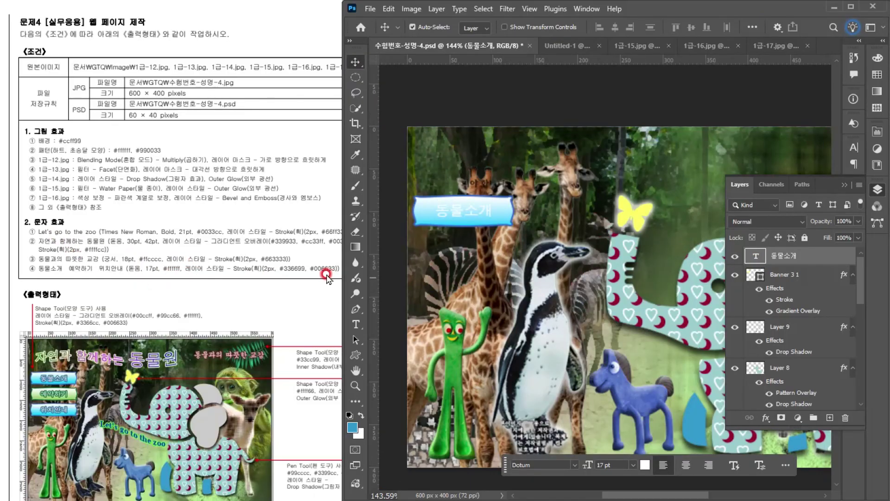
Add a 2 px outside Stroke in #336699 to the "동물소개" text layer.
double_click(829, 254)
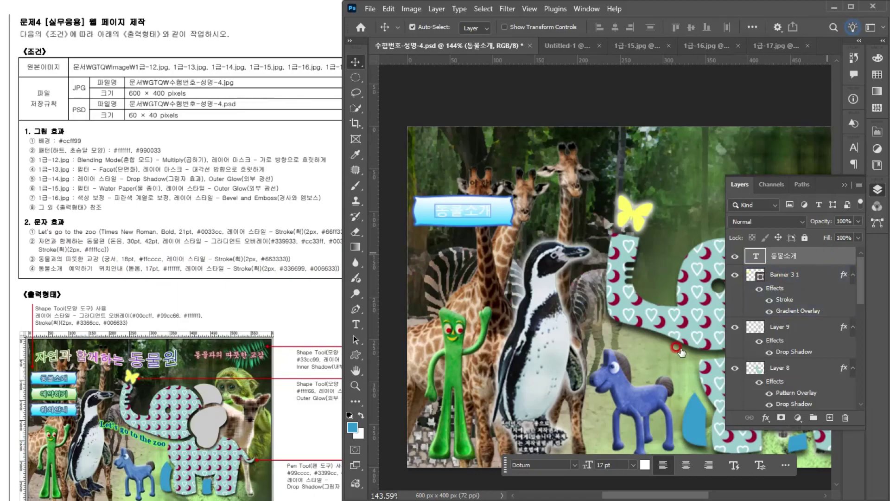
left_click(578, 274)
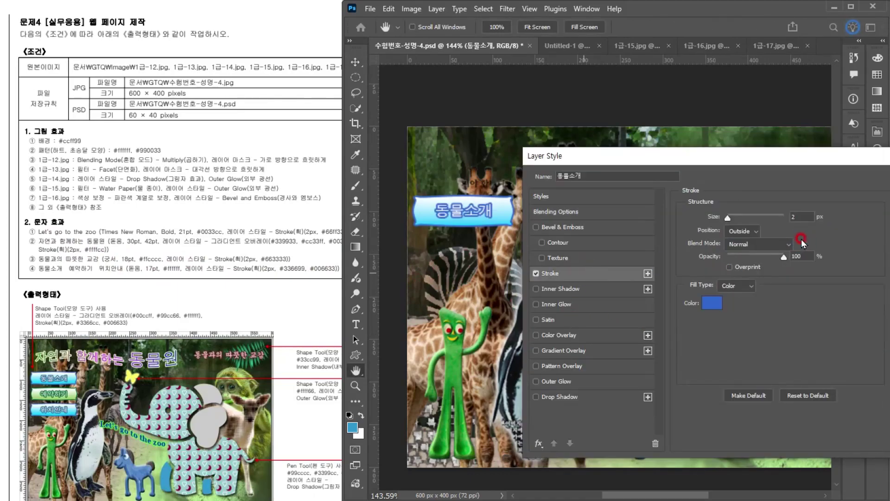
left_click(711, 303)
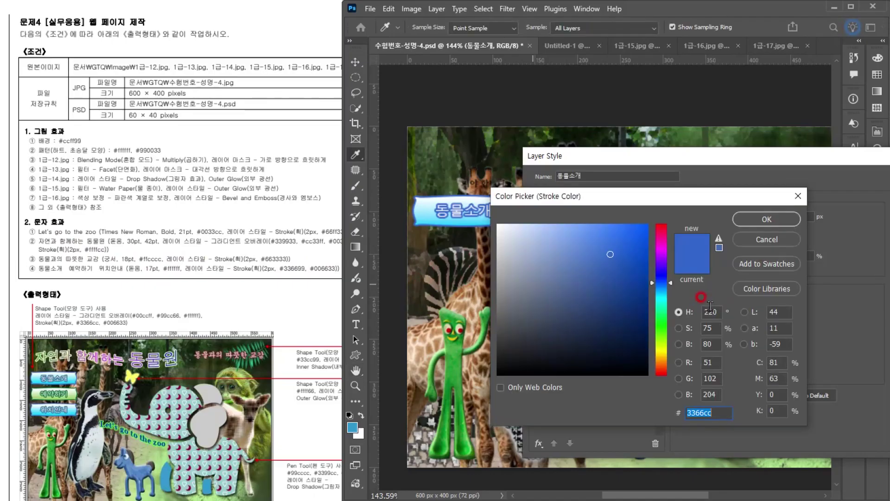
type("369")
key("Return")
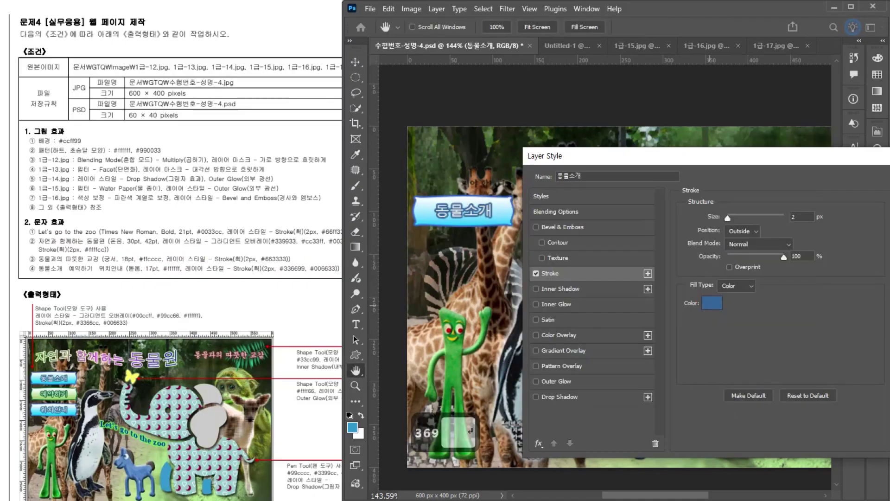
key("Return")
Duplicate the "동물소개" text together with its banner twice, stacking the copies evenly straight below the original.
left_click(480, 213)
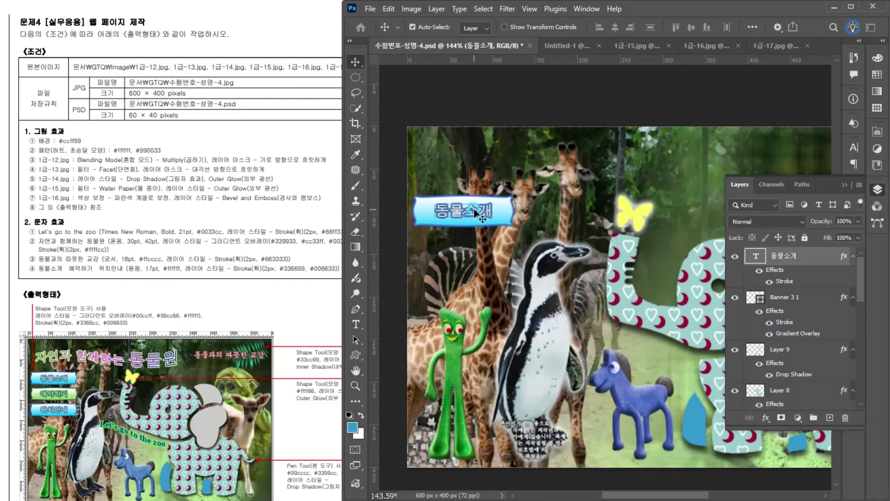
left_click(781, 297, "shift")
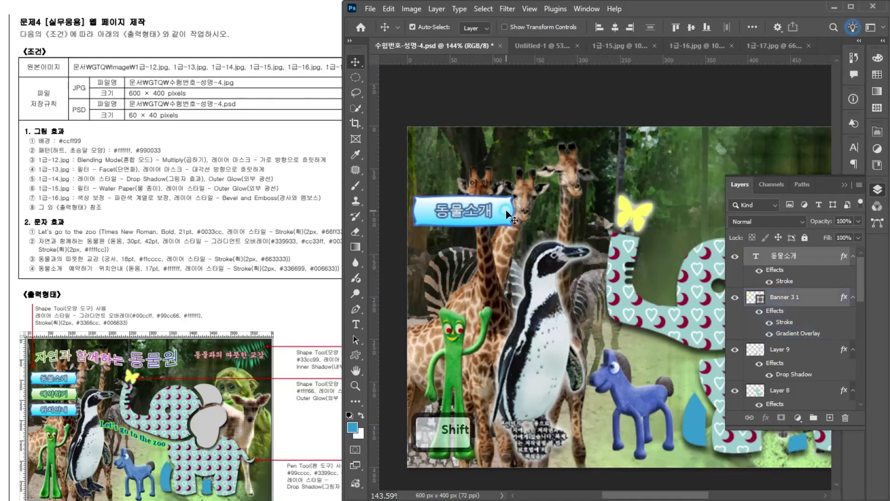
left_click_drag(482, 212, 487, 284)
key("t")
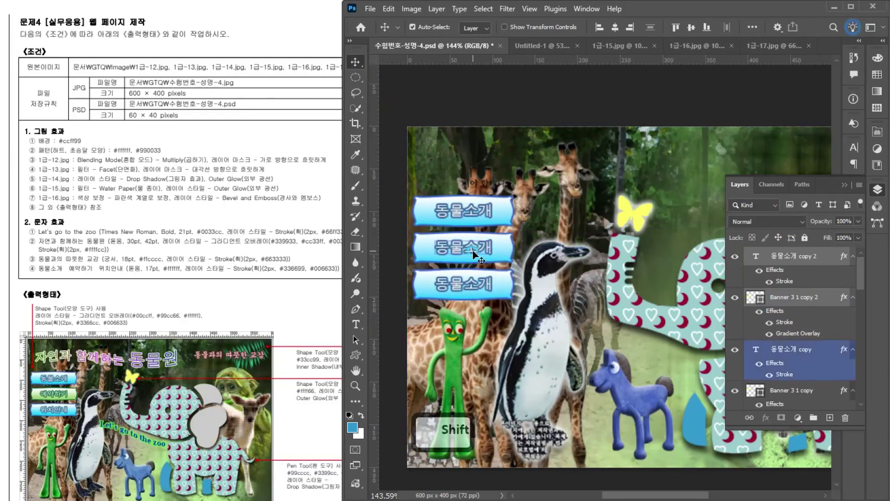
Change the text on the middle banner to "예약하기".
double_click(473, 248)
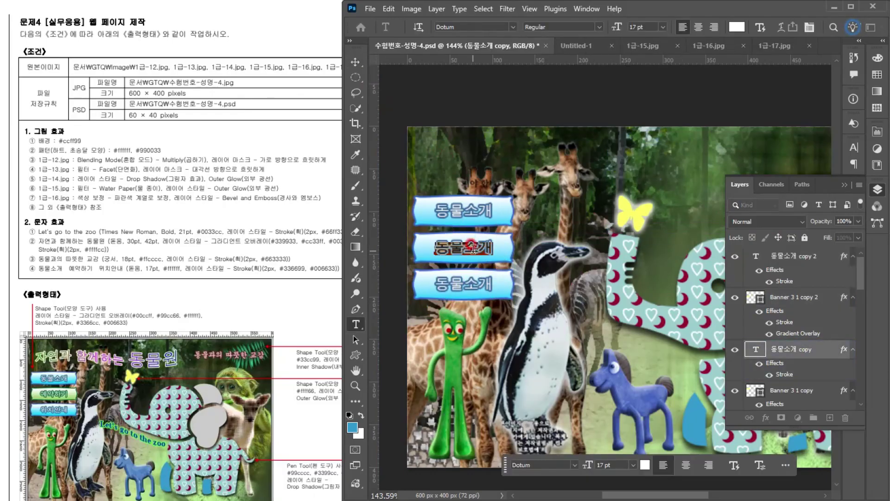
type("예약하기")
key("ctrl+Return")
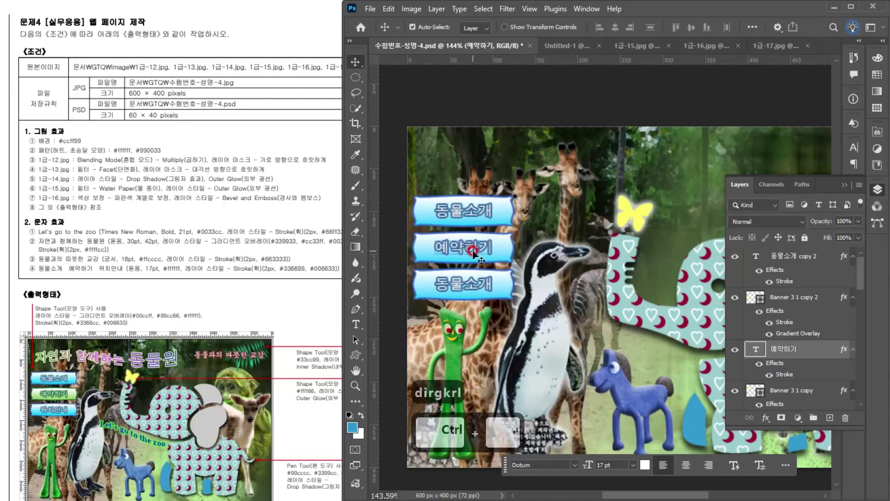
Change the text on the lowest banner to "위치안내".
double_click(459, 283)
type("ㅇㅜㅣㅊㅏ")
key("BackSpace")
type("ㅣㅇㅏㄴㅎ")
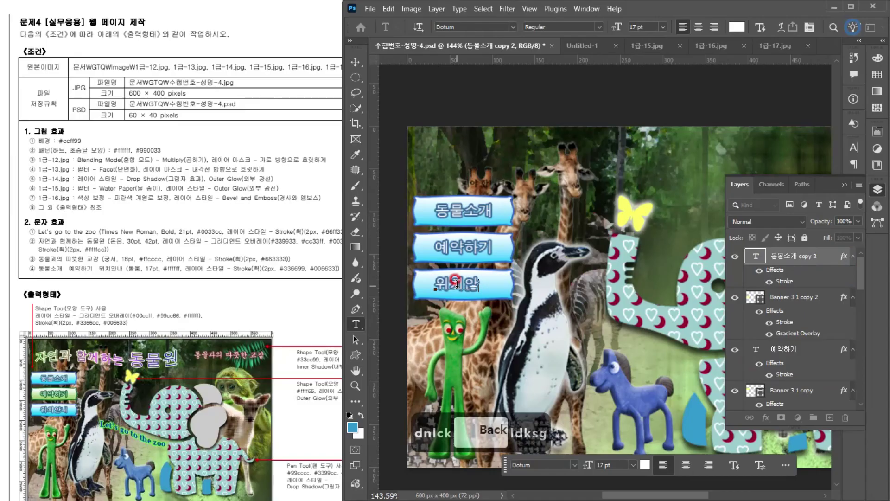
type("ㅐ")
key("BackSpace")
key("BackSpace")
type("ㄴㅐ")
key("ctrl+Return")
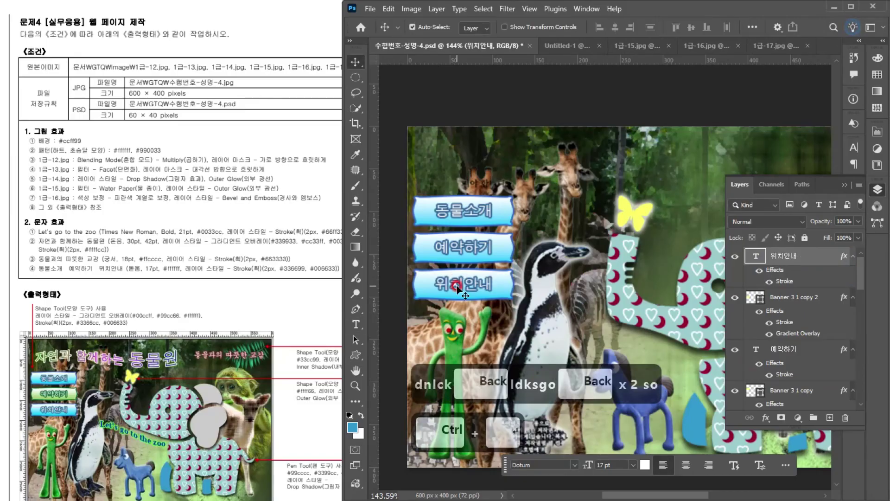
Set the Stroke colour of the "예약하기" text layer to #006633.
left_click(457, 248)
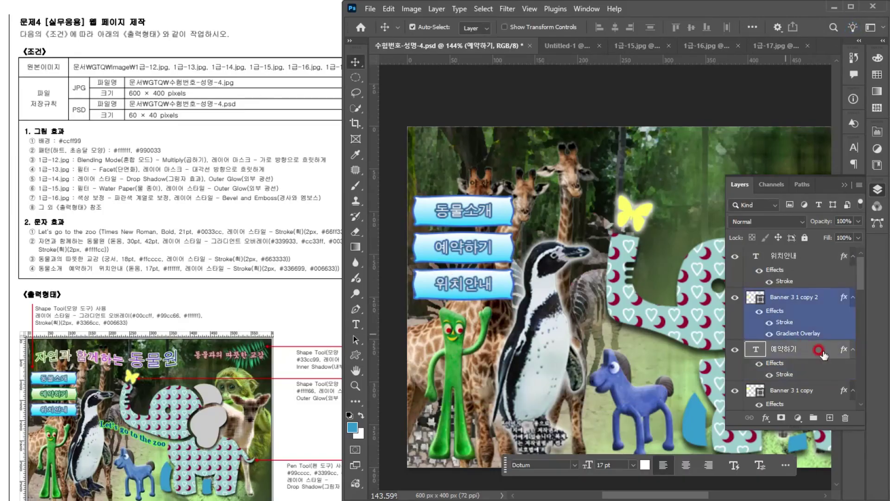
double_click(799, 373)
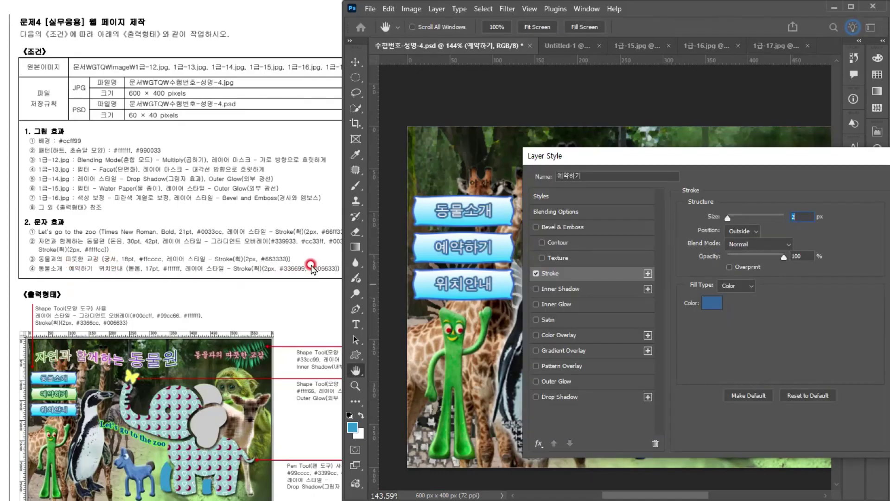
left_click(711, 304)
type("006633")
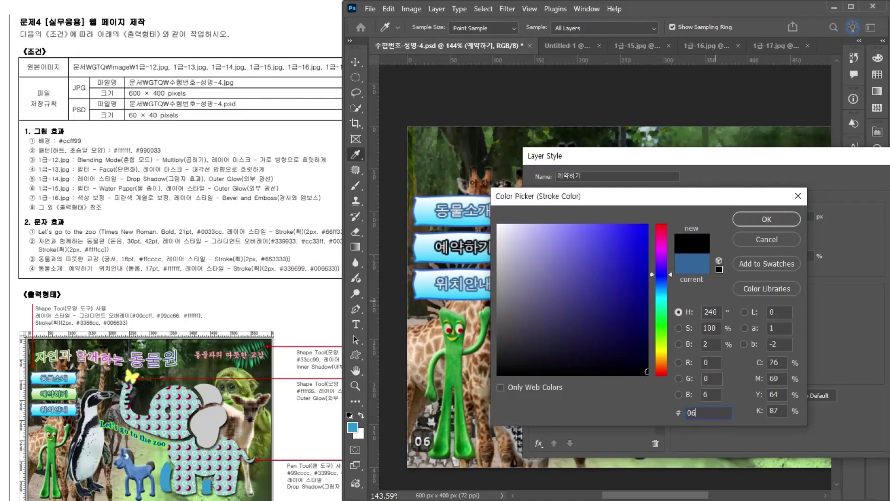
key("Return")
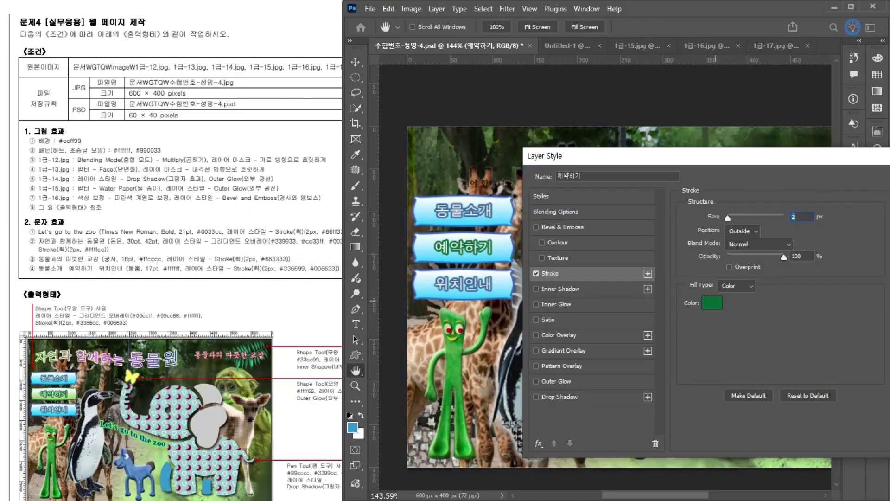
key("Return")
Open the Gradient Overlay gradient of the middle banner shape for editing.
scroll(788, 361, "down", 1)
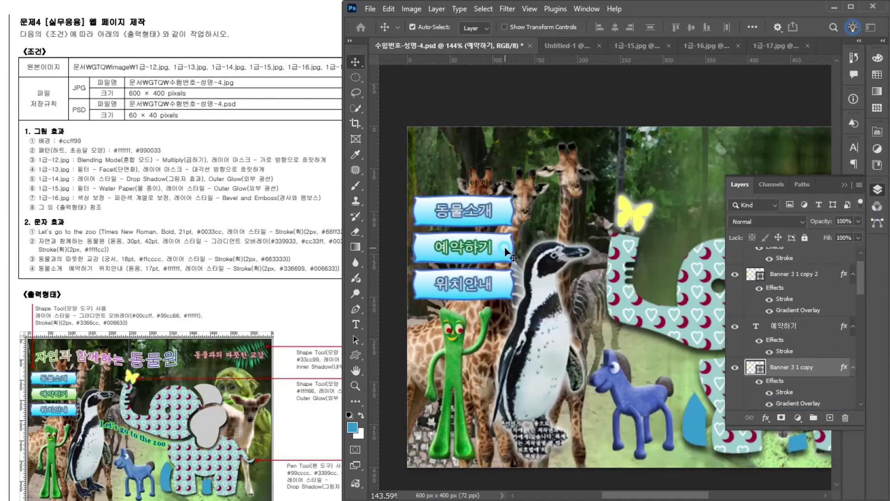
left_click(786, 367)
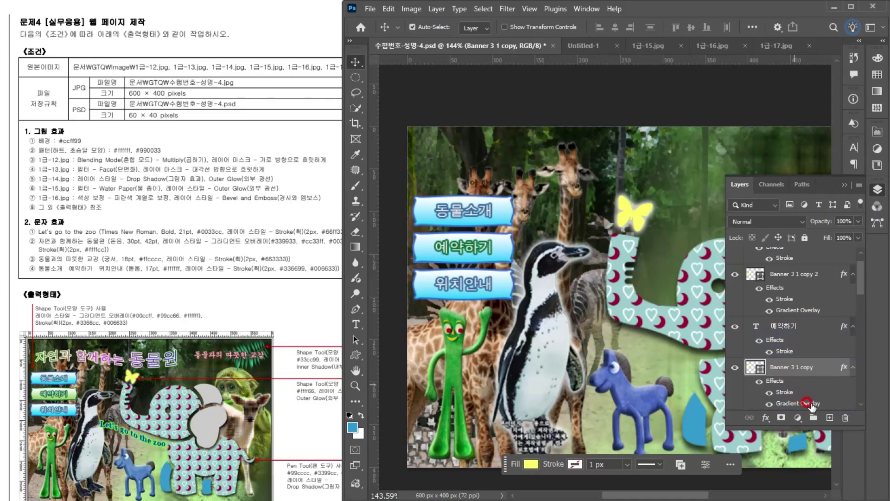
double_click(807, 403)
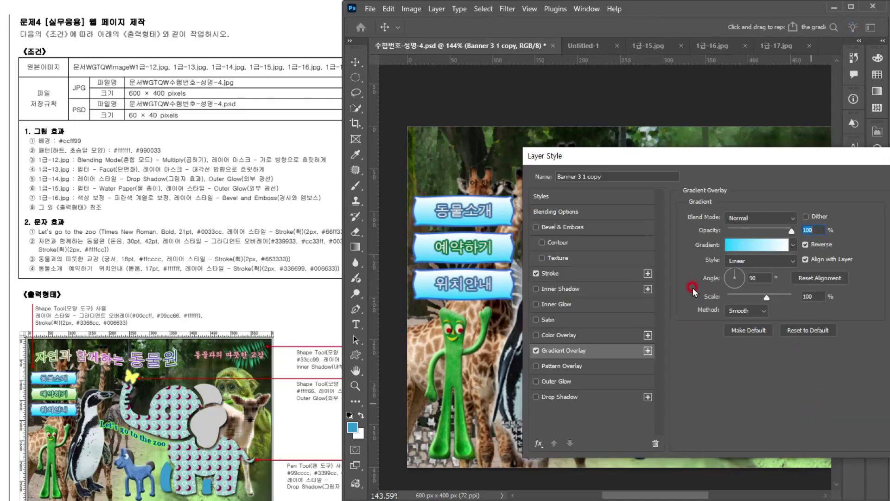
left_click(732, 246)
double_click(694, 295)
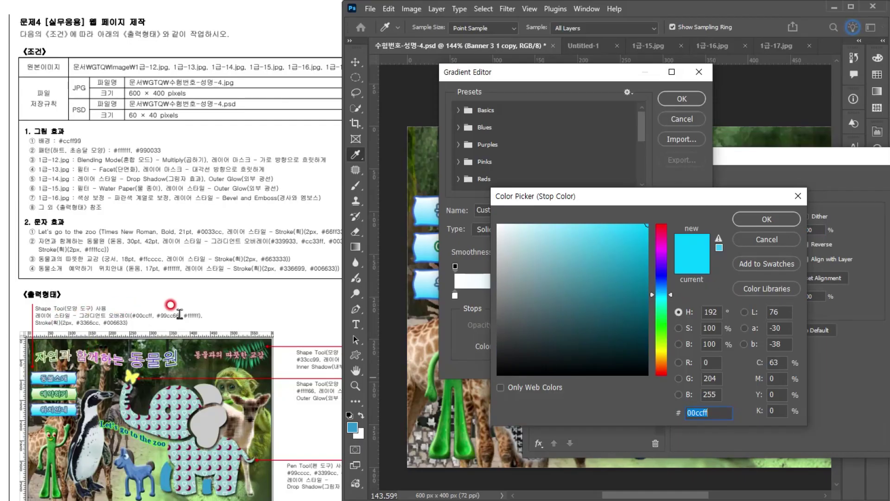
type("96")
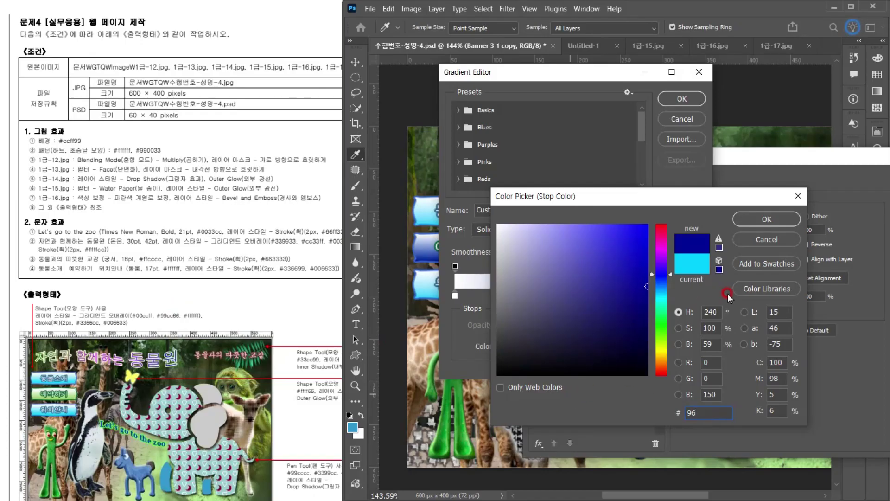
left_click(766, 239)
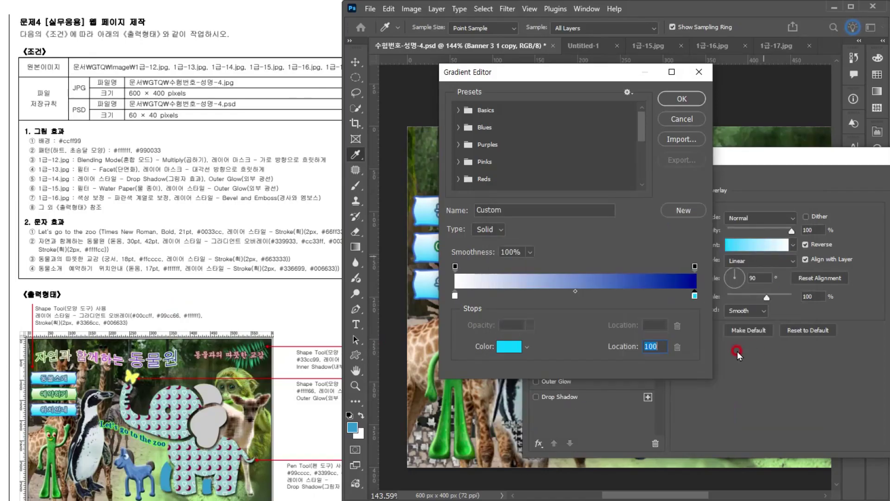
key("ctrl+z")
Change the blue end stop of the middle banner's Gradient Overlay to #99cc66 and accept the gradient.
double_click(694, 296)
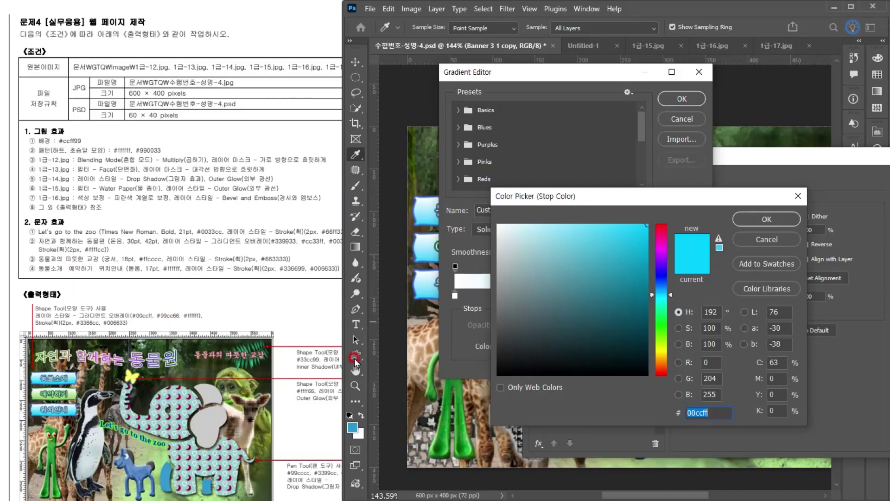
type("9c")
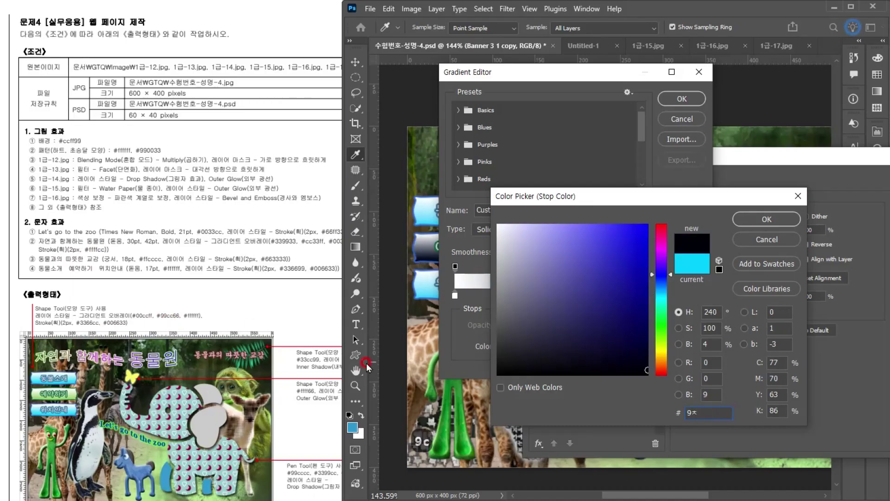
key("BackSpace")
key("Hangul")
type("c6")
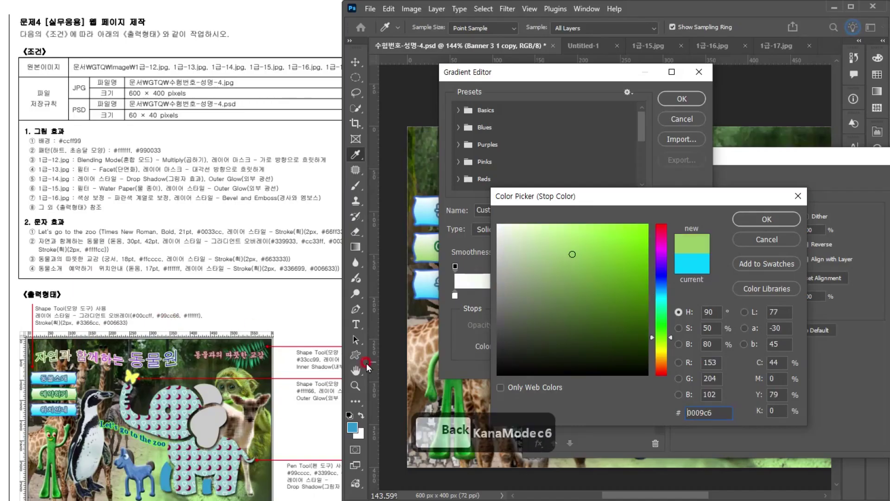
key("Return")
left_click(698, 120)
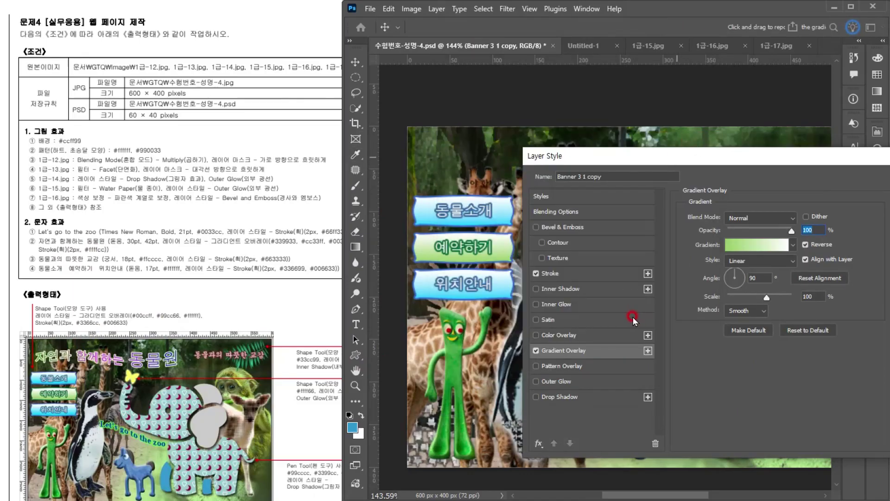
Set the middle banner's Stroke colour to #006633 and apply the layer style.
left_click(600, 273)
left_click(47, 295)
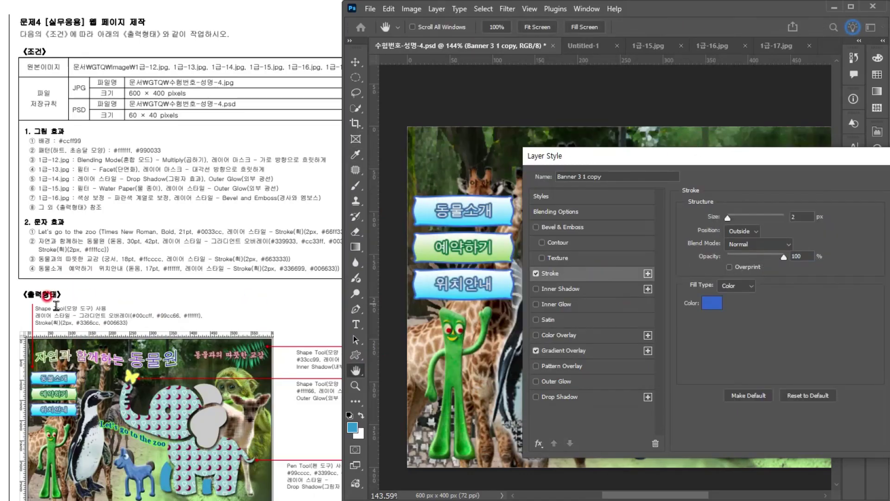
left_click(712, 305)
left_click(92, 310)
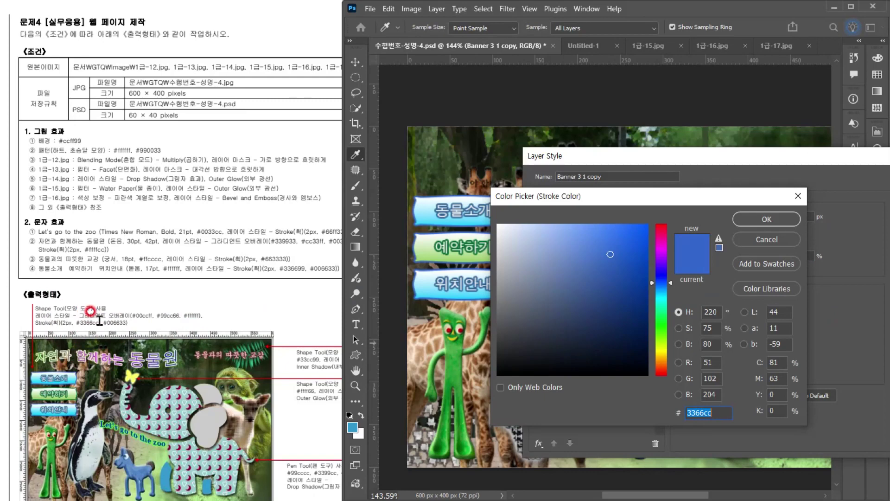
type("006633")
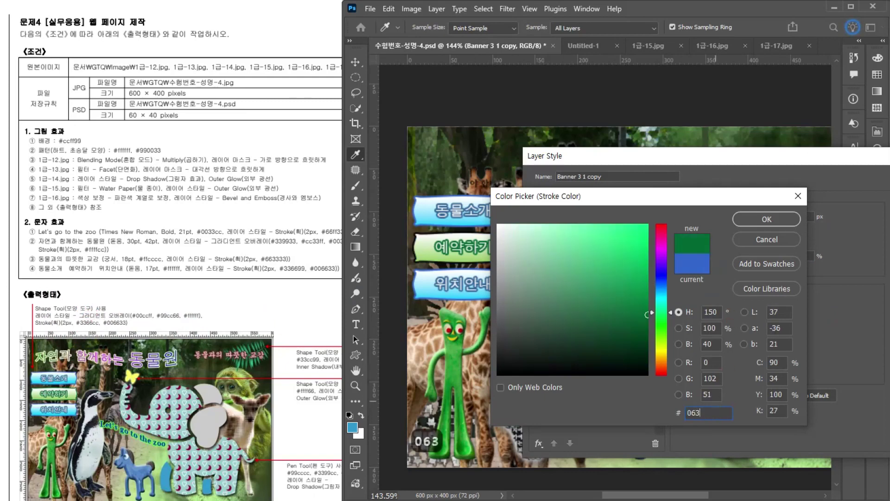
key("Return")
key("Return")
key("v")
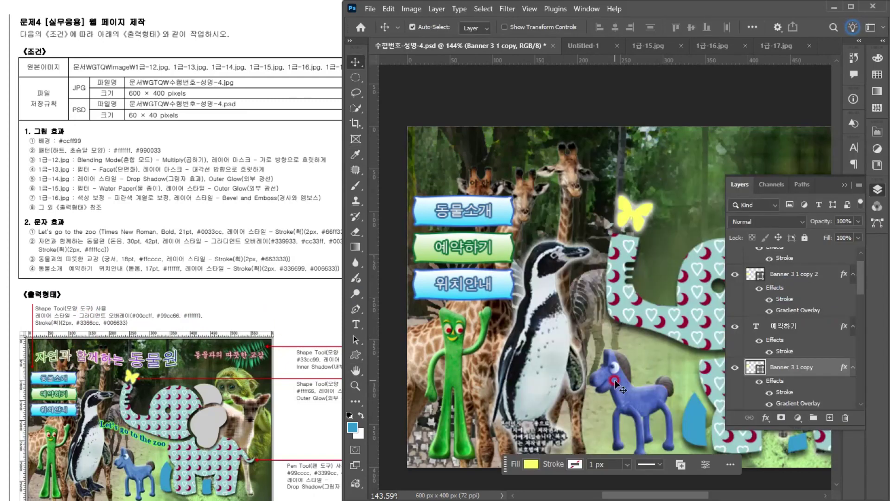
Add the point text "Let's go to the zoo" just beneath the elephant's trunk, above the blue horse.
scroll(686, 320, "down", 5, "alt")
key("space")
left_click_drag(624, 322, 532, 288)
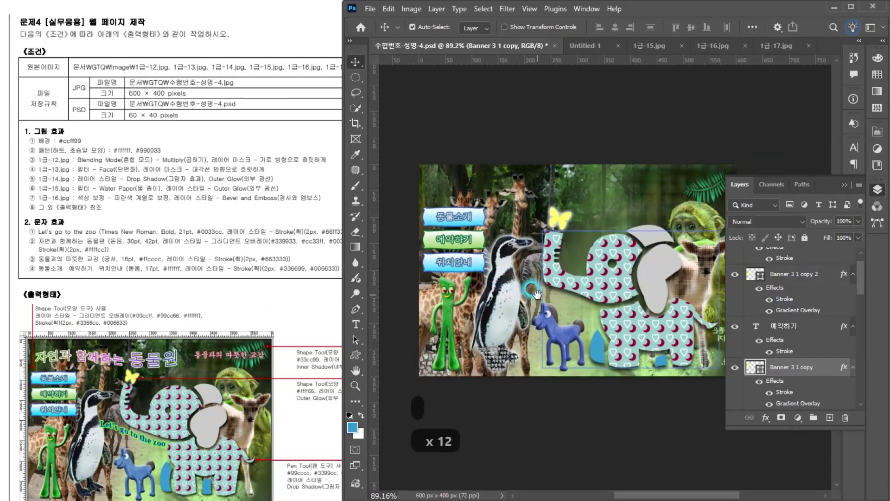
scroll(538, 297, "down", 2, "alt")
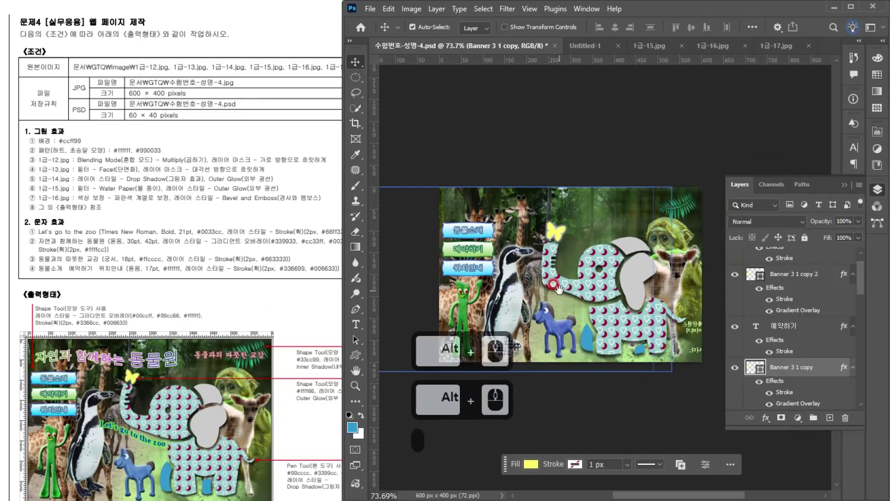
scroll(502, 269, "up", 1, "alt")
key("space")
left_click_drag(580, 281, 571, 295)
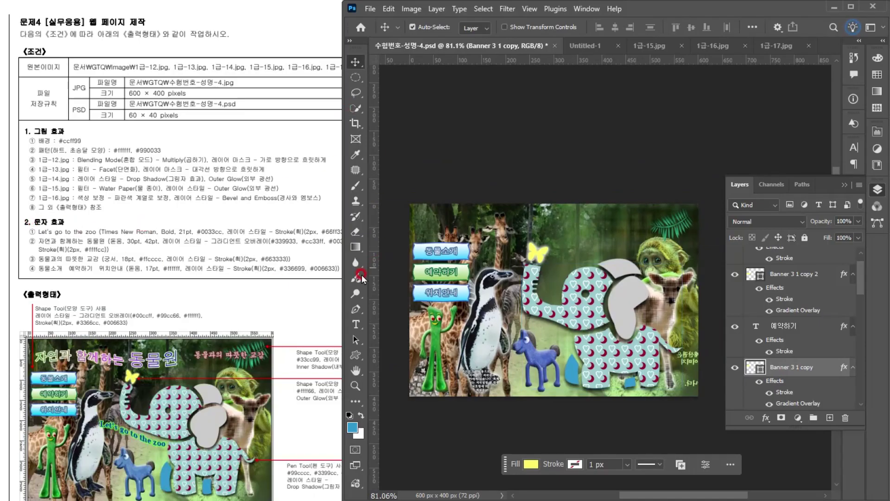
left_click(355, 324)
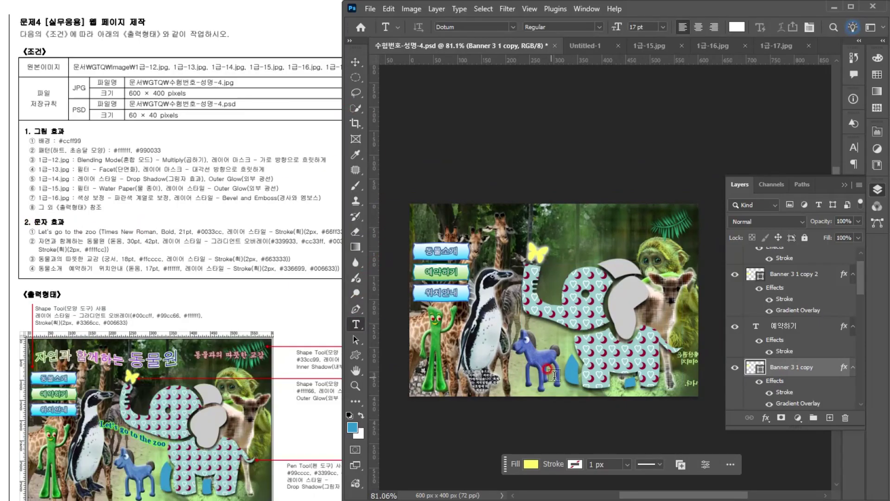
left_click(504, 317)
type("Let's go to the zoo")
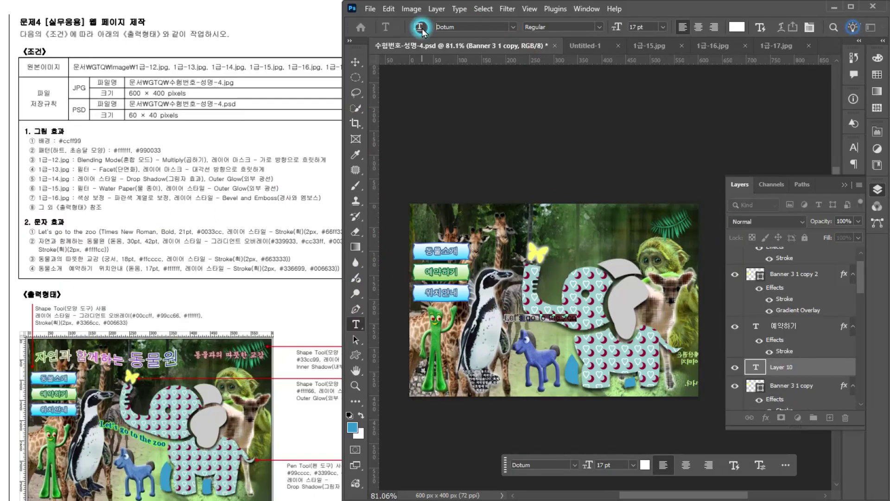
Set the font of all the "Let's go to the zoo" text to Times New Roman Bold.
key("shift+End")
key("Hangul")
type("샤ㅡ")
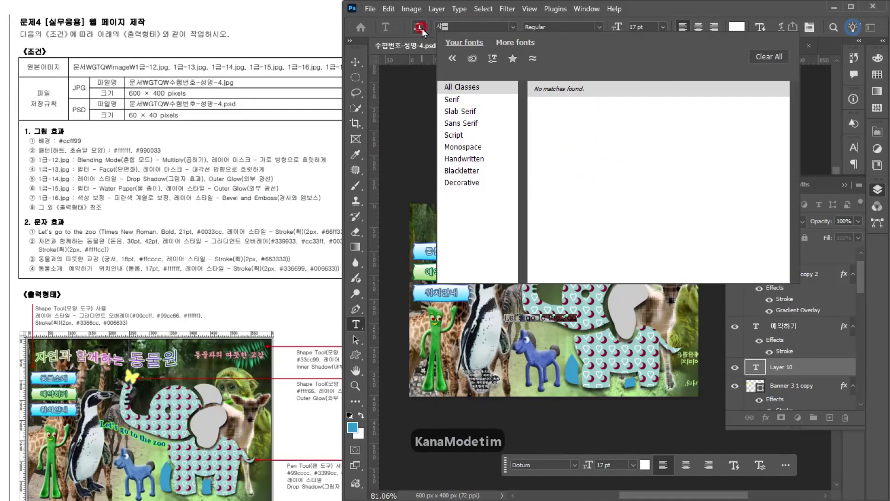
key("BackSpace")
key("BackSpace")
key("BackSpace")
key("Hangul")
type("time")
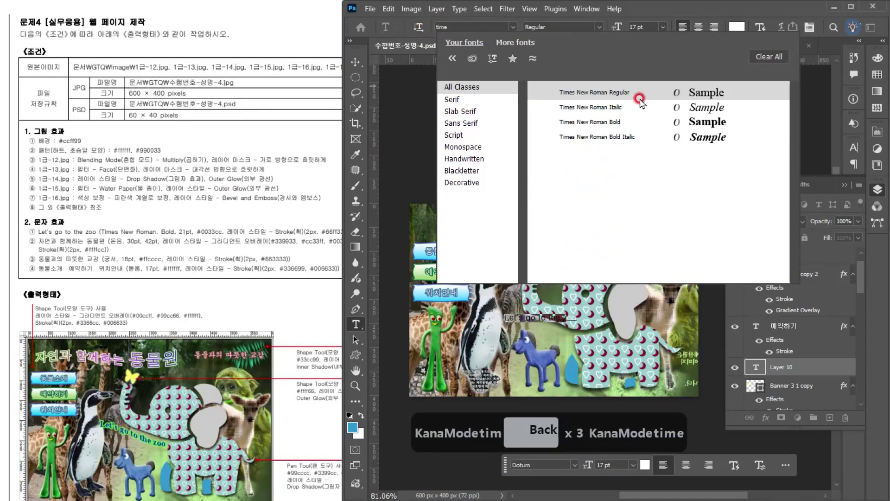
left_click(605, 124)
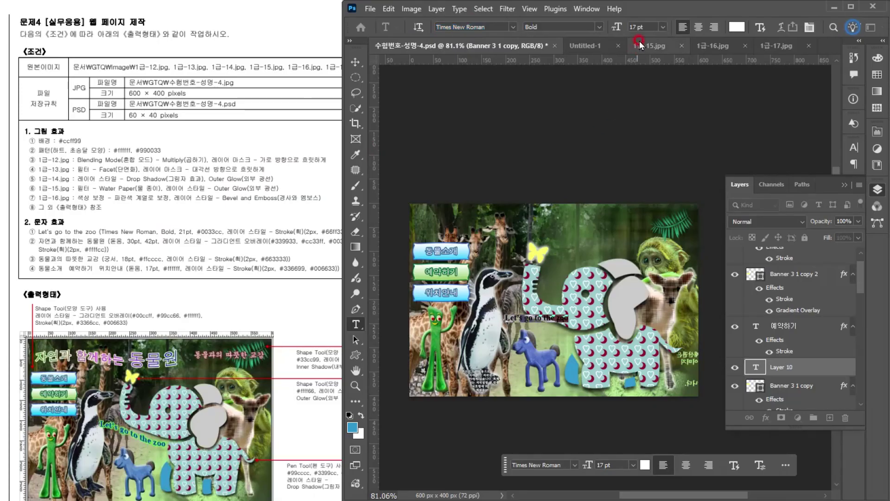
Set the "Let's go to the zoo" text to 21 pt in #0033cc and commit it.
type("21")
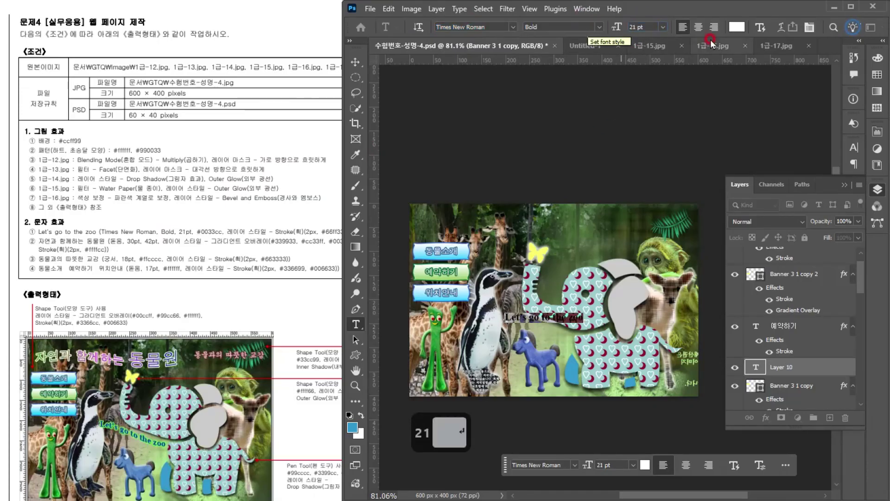
left_click(739, 25)
type("03c")
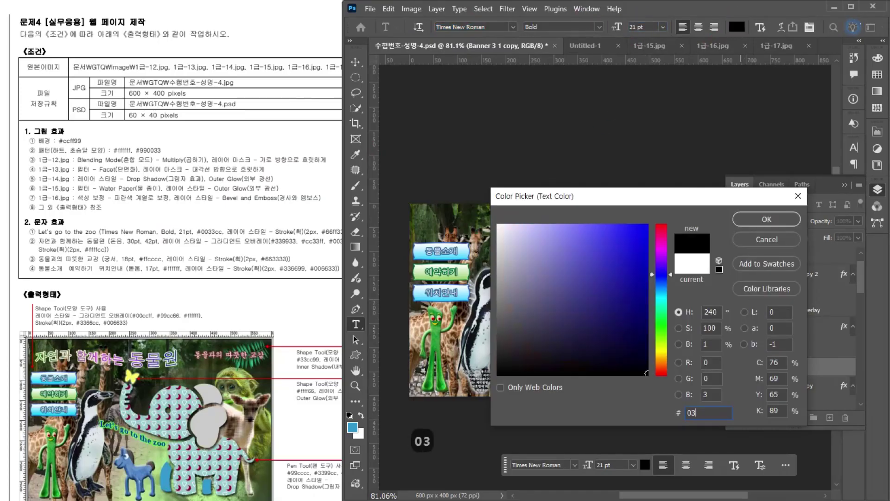
key("Return")
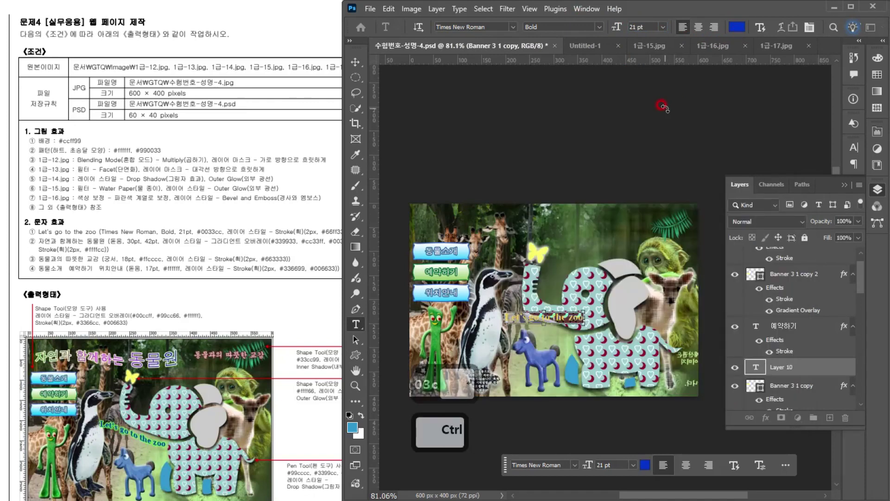
key("ctrl+Return")
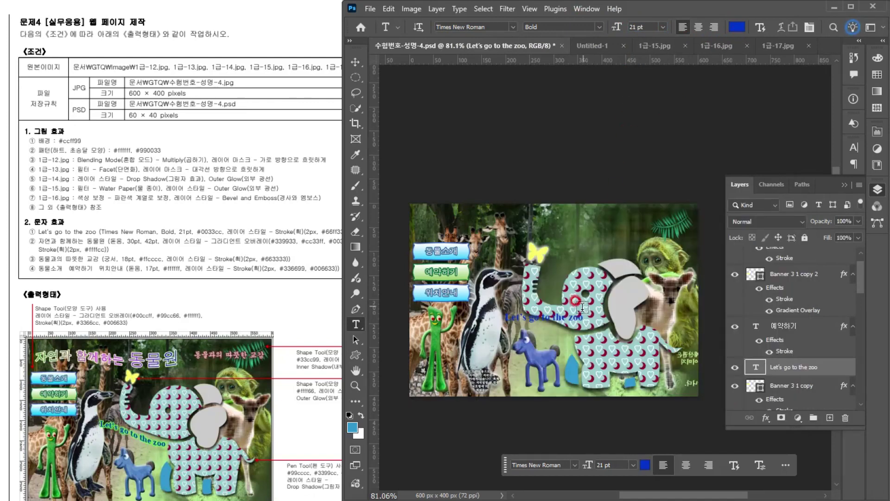
Add a 2 px outside Stroke in #66ff33 to the "Let's go to the zoo" text layer and apply the style.
double_click(828, 367)
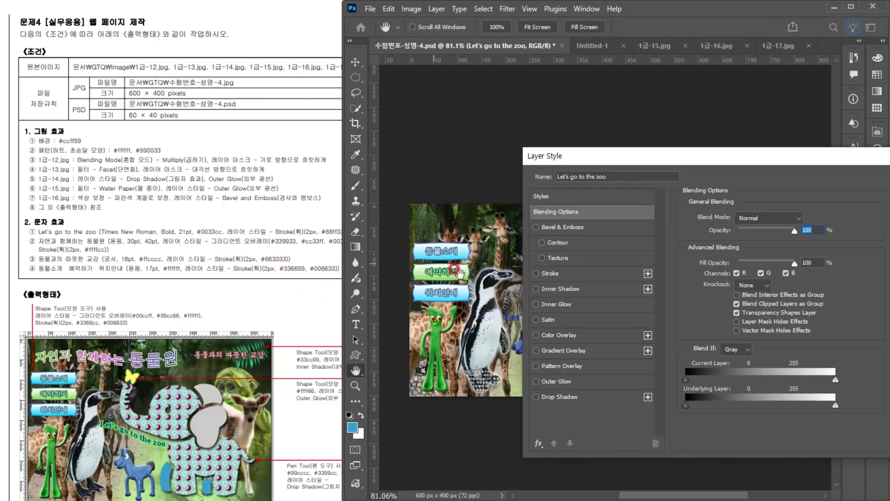
left_click(562, 274)
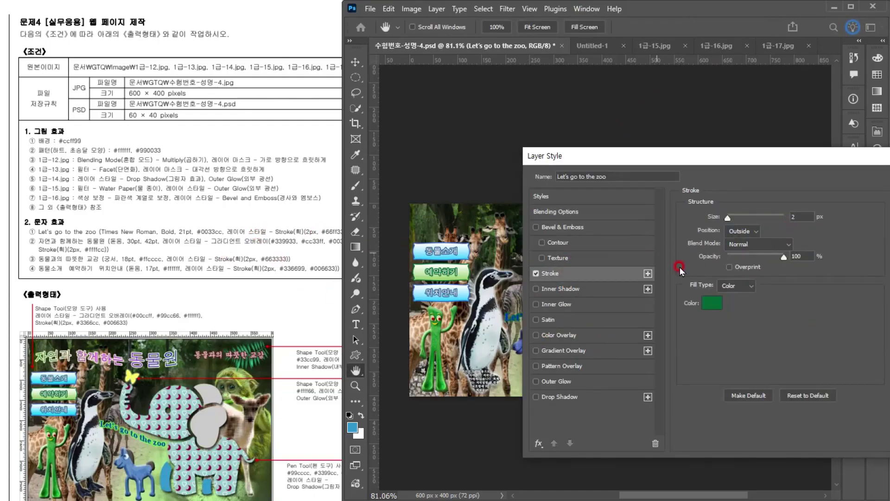
left_click(714, 300)
type("6f3")
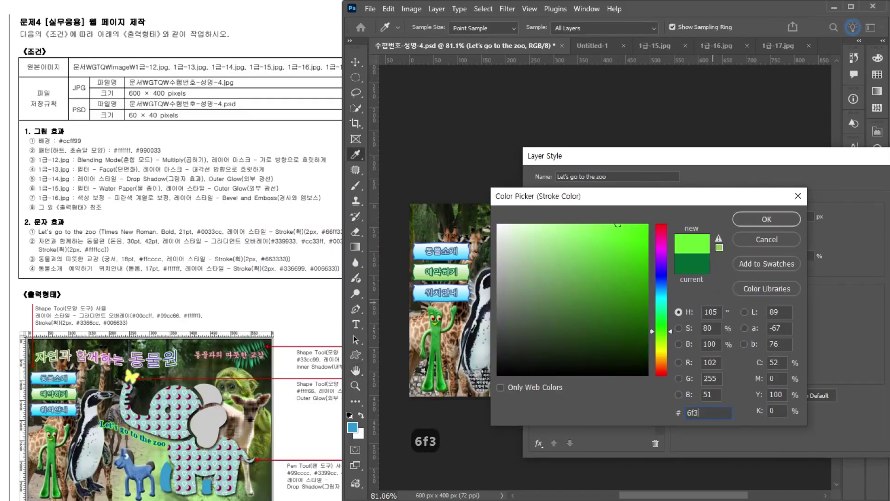
key("Return")
key("Return")
Warp the "Let's go to the zoo" text with the Rise style at -91% bend and move it just below the elephant's trunk.
left_click(532, 342)
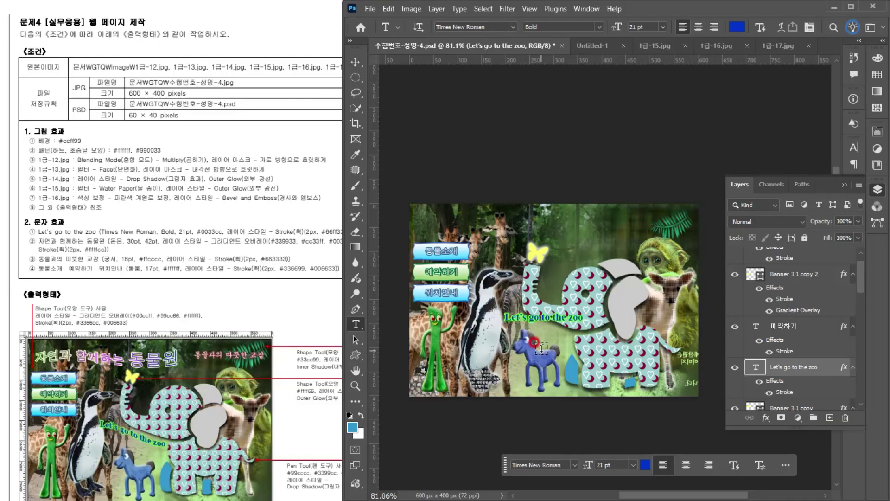
left_click(471, 10)
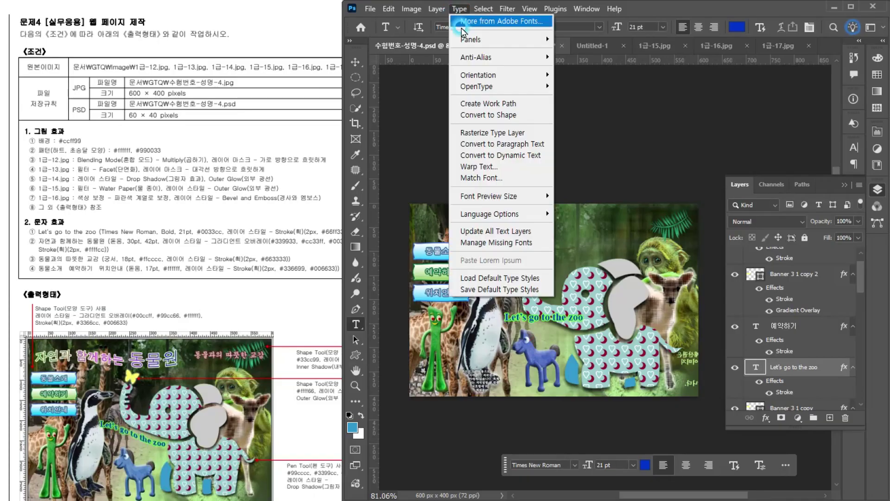
left_click(480, 171)
left_click(578, 341)
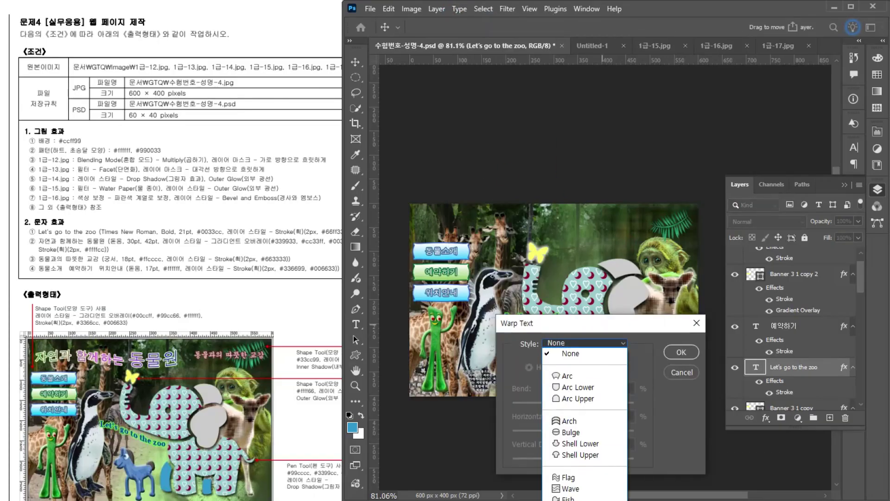
left_click(618, 472)
left_click_drag(573, 323, 797, 262)
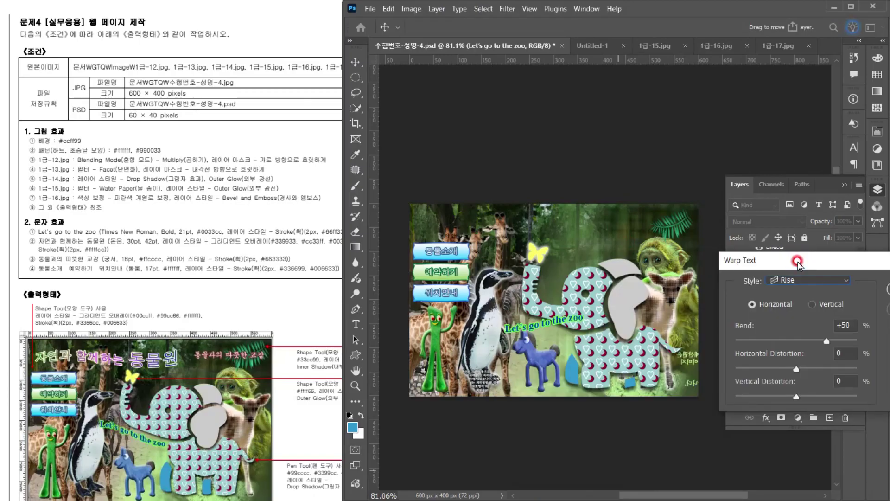
left_click_drag(843, 340, 741, 344)
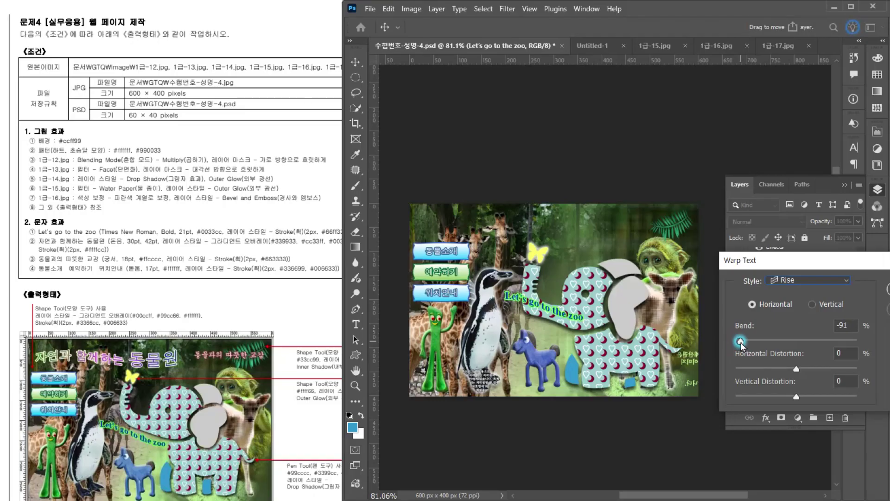
key("Return")
left_click(355, 62)
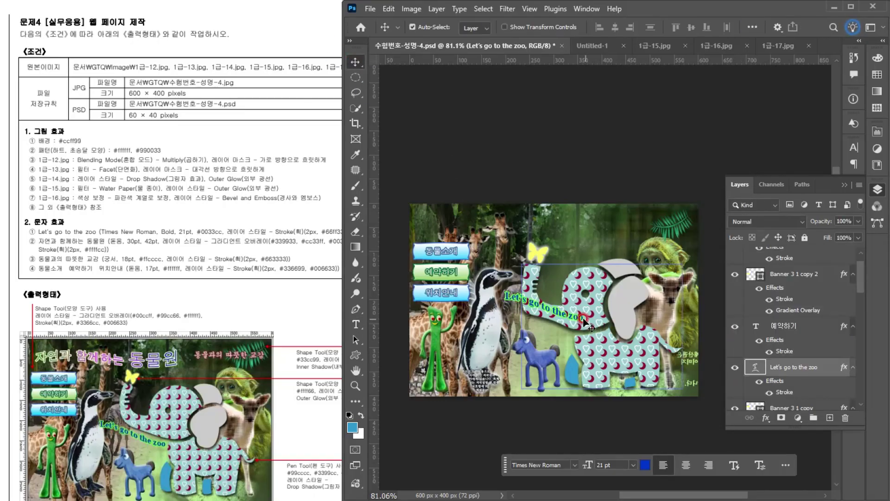
left_click_drag(576, 320, 563, 338)
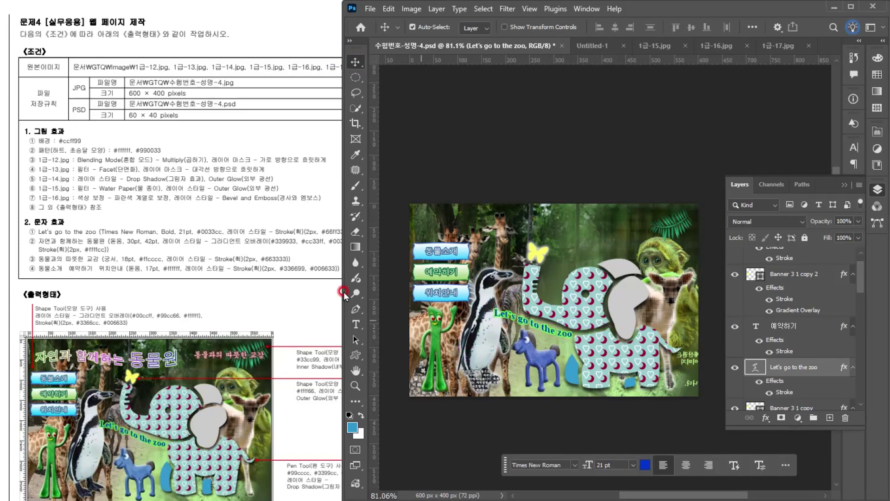
Add the point text "자연과함께하는 동물원" above the three banners.
left_click(355, 324)
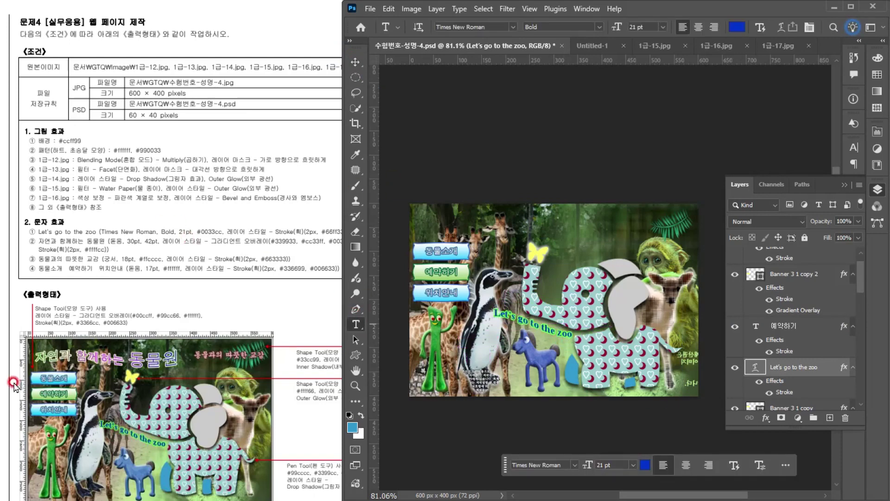
left_click(436, 225)
type("w")
key("BackSpace")
key("Hangul")
type("자연과 함께하는 동물원")
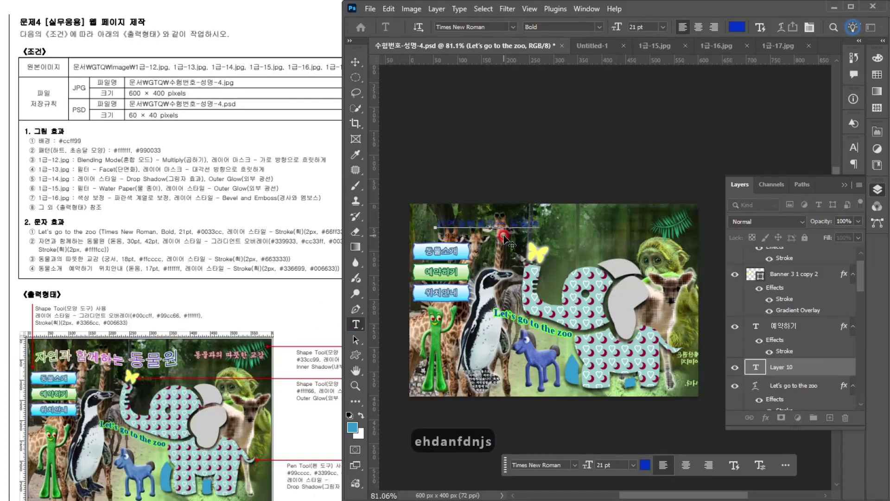
Set all of the "자연과함께하는 동물원" title text to Dotum Regular at 30 pt.
key("ctrl+a")
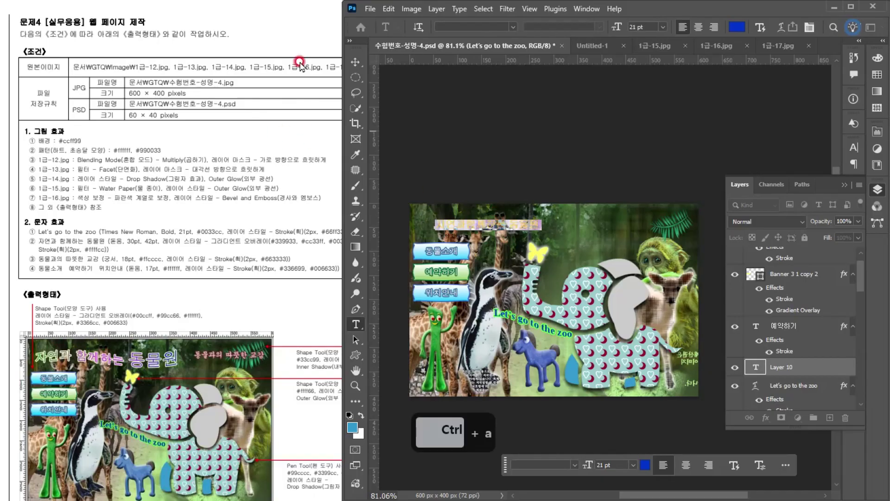
left_click(512, 27)
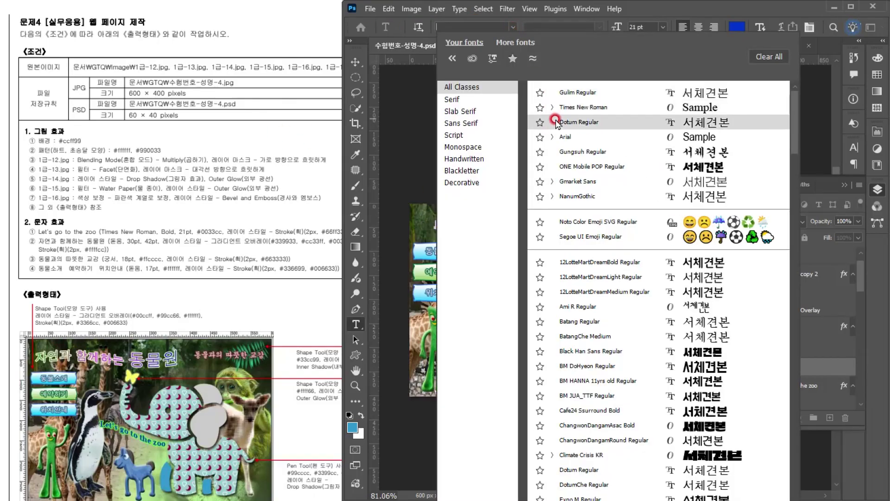
left_click(557, 117)
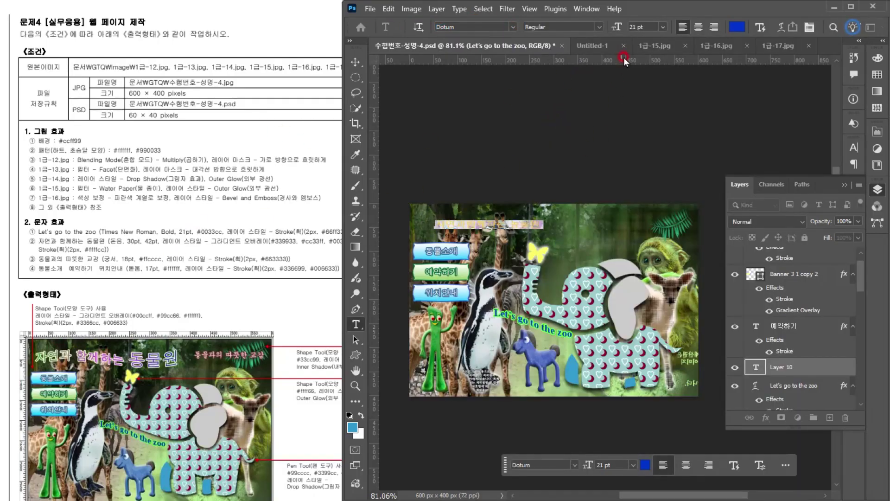
type("30")
key("Return")
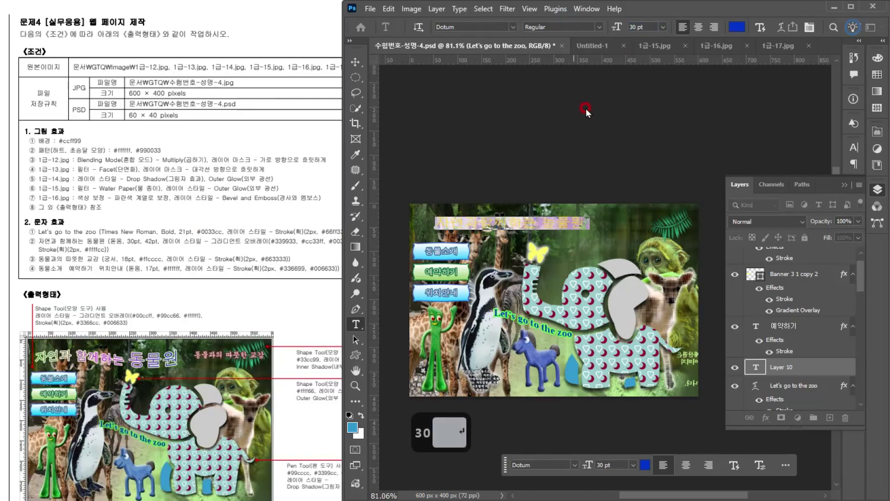
Set the word "동물원" in the title to 42 pt and commit the text.
left_click_drag(542, 223, 585, 223)
left_click(609, 24)
type("42")
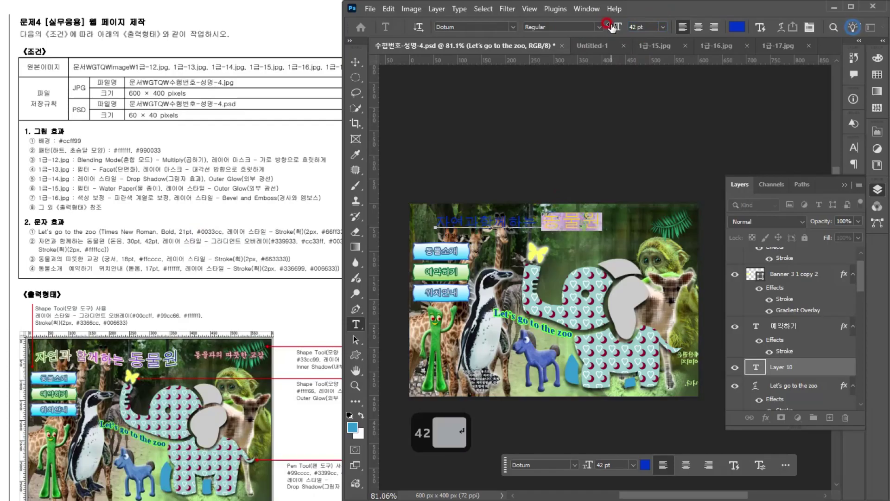
key("ctrl+Return")
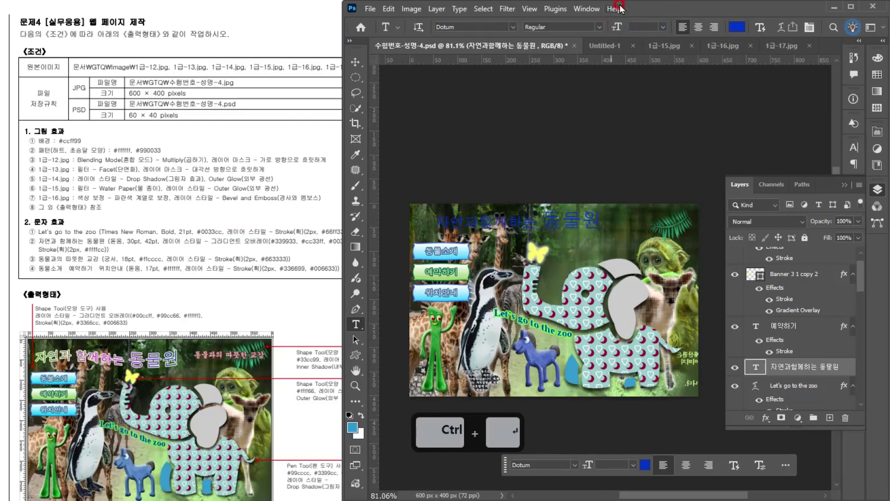
Add a Gradient Overlay to the title text layer and set the gradient's starting colour stop to #339933.
double_click(845, 362)
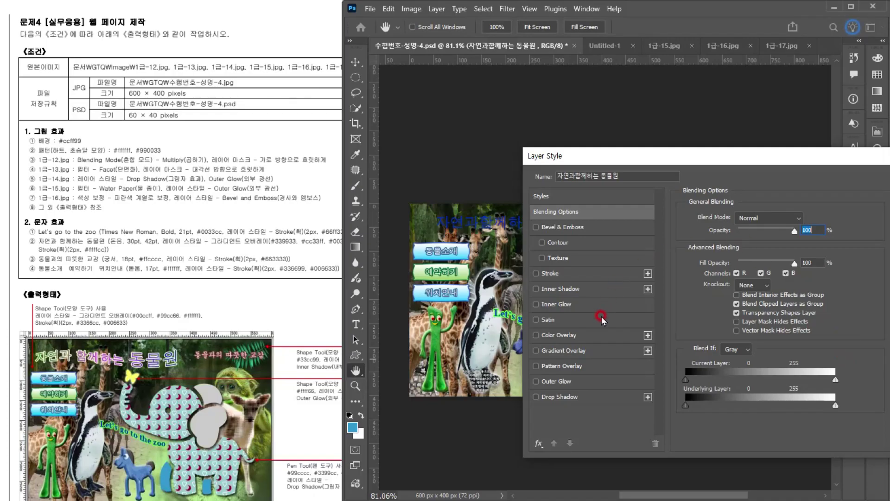
left_click(562, 350)
left_click(742, 245)
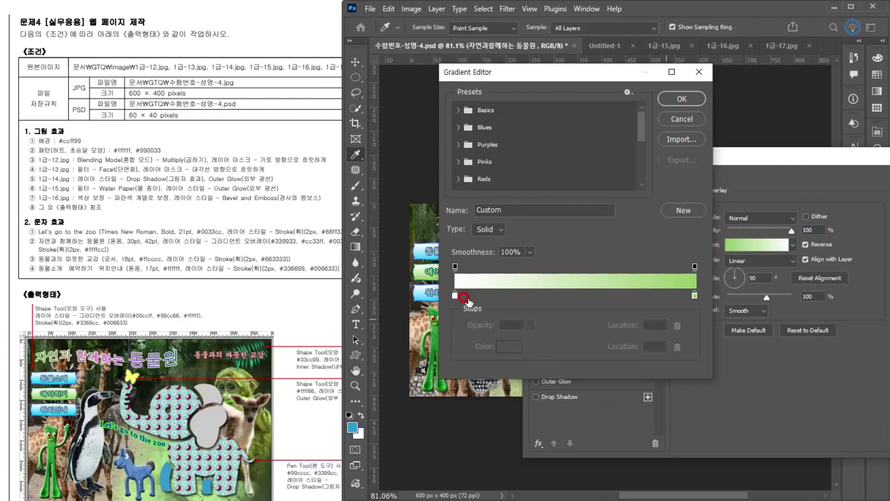
double_click(455, 295)
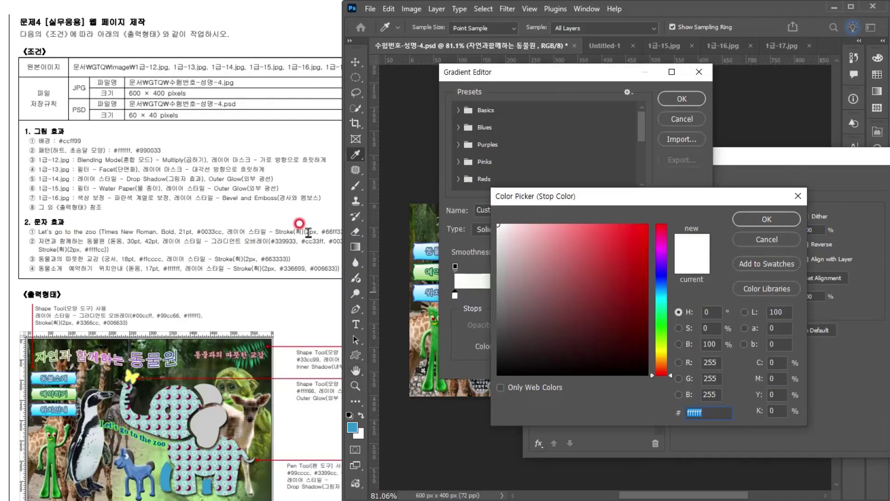
type("339933")
key("Return")
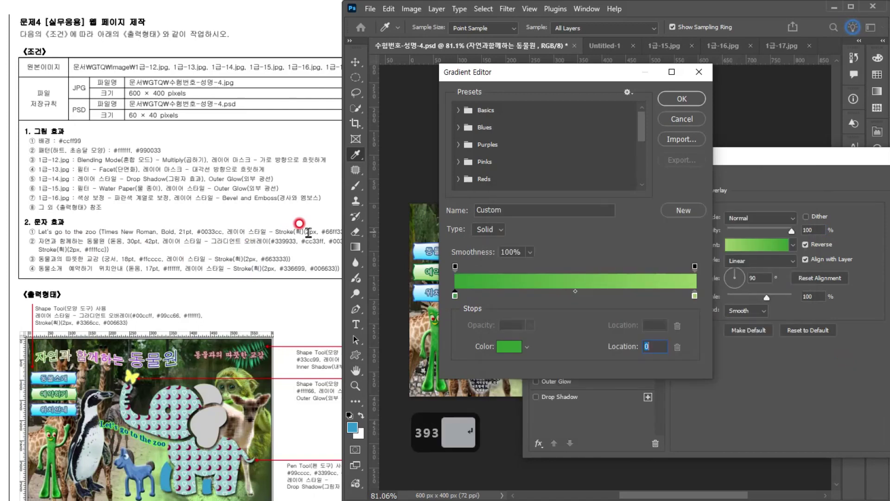
Add a colour stop near the middle of the title's gradient and set it to #cc33ff.
left_click(560, 299)
double_click(565, 296)
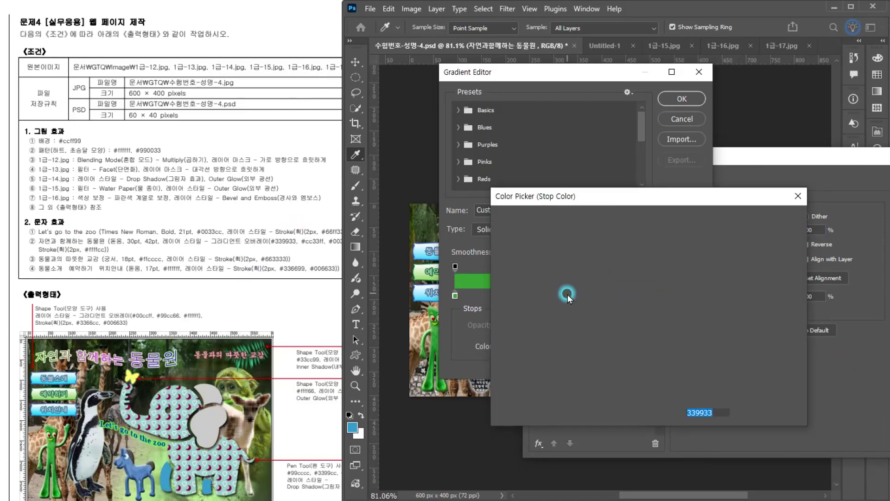
type("cc33ff")
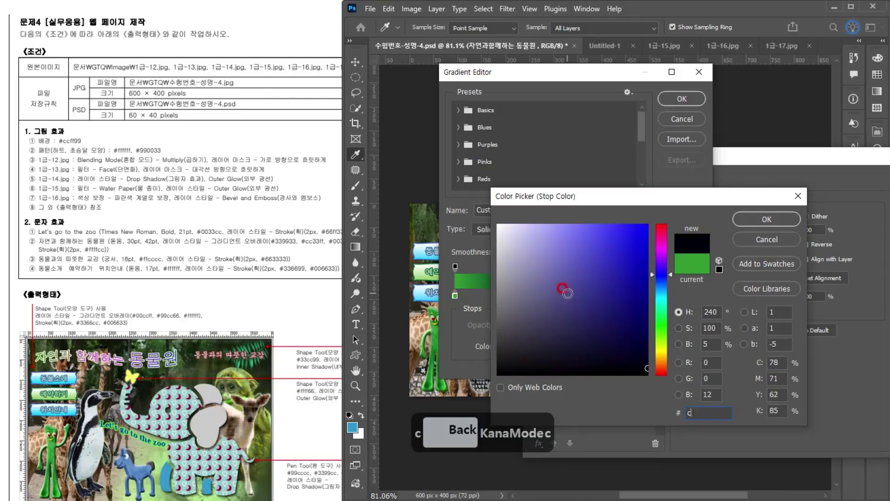
key("Return")
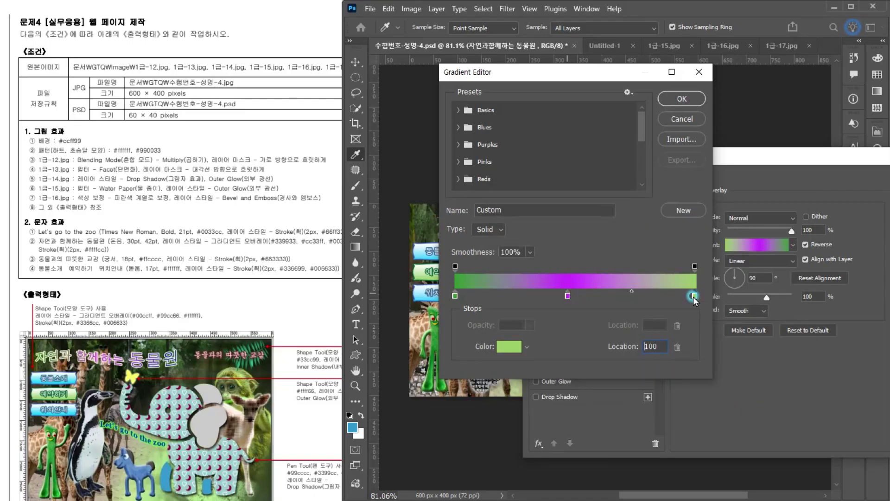
Set the end colour stop of the title's gradient to #0033cc, as given in the exam sheet.
double_click(695, 295)
left_click(277, 247)
left_click(327, 253)
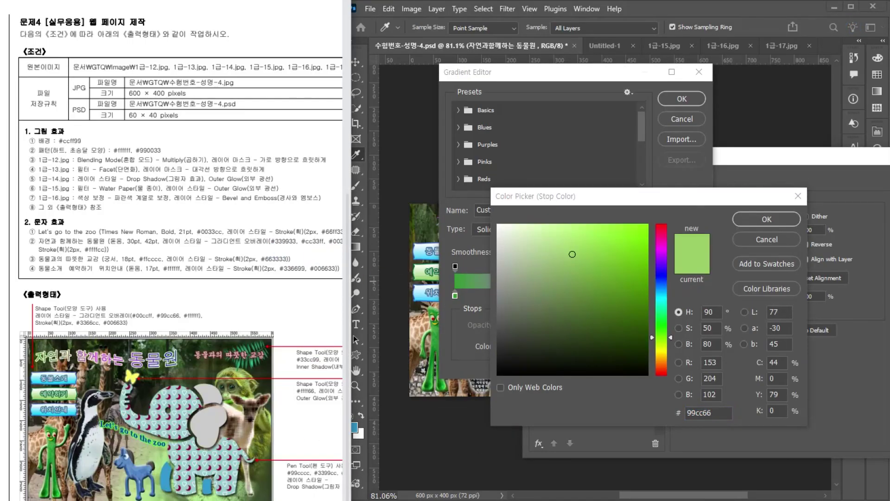
scroll(171, 257, "right", 1)
scroll(171, 257, "right", 1)
scroll(172, 257, "left", 1)
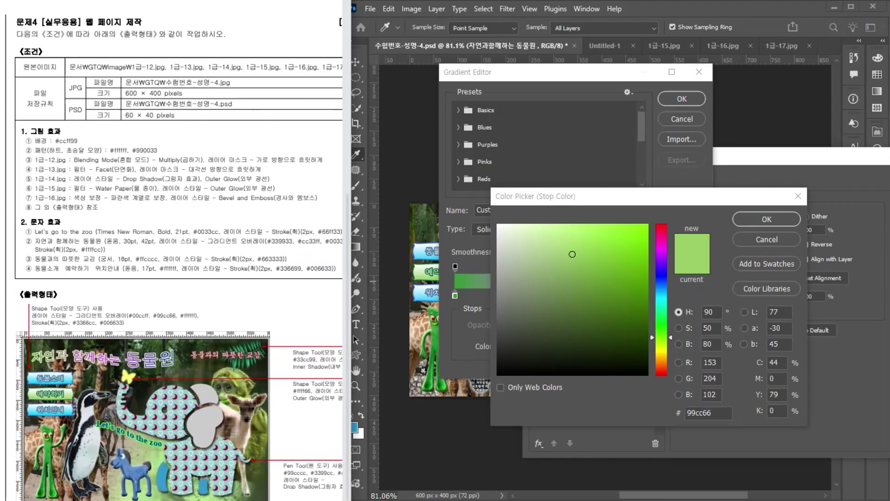
scroll(172, 258, "right", 1)
left_click(692, 412)
left_click(574, 399)
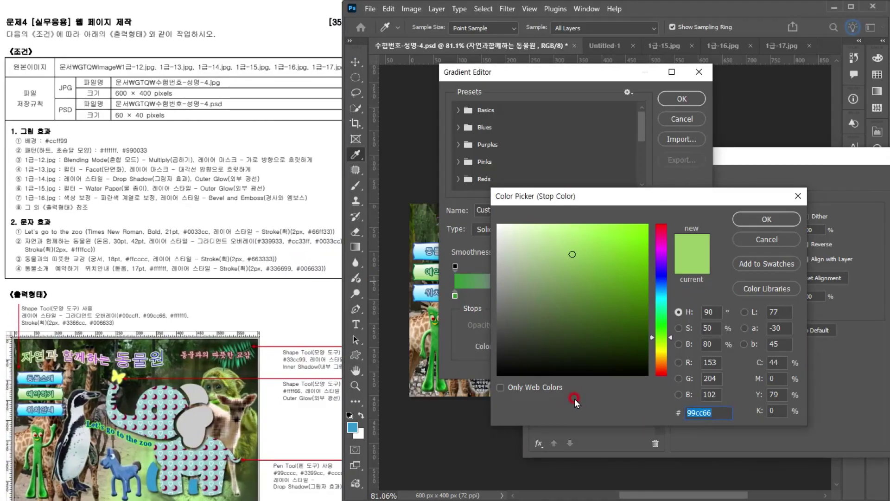
type("03c")
key("Return")
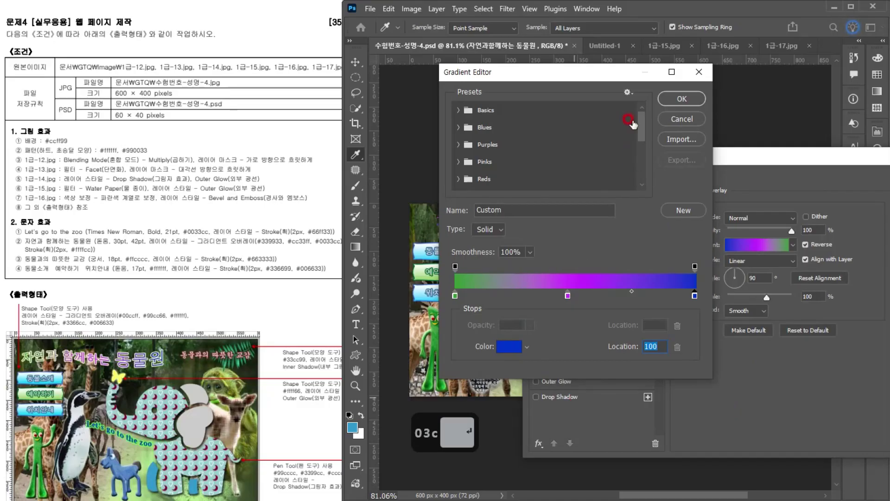
Accept the gradient, set the Gradient Overlay angle to 0° and turn off Reverse.
left_click(682, 99)
left_click_drag(639, 151, 595, 138)
type("0")
left_click(782, 230)
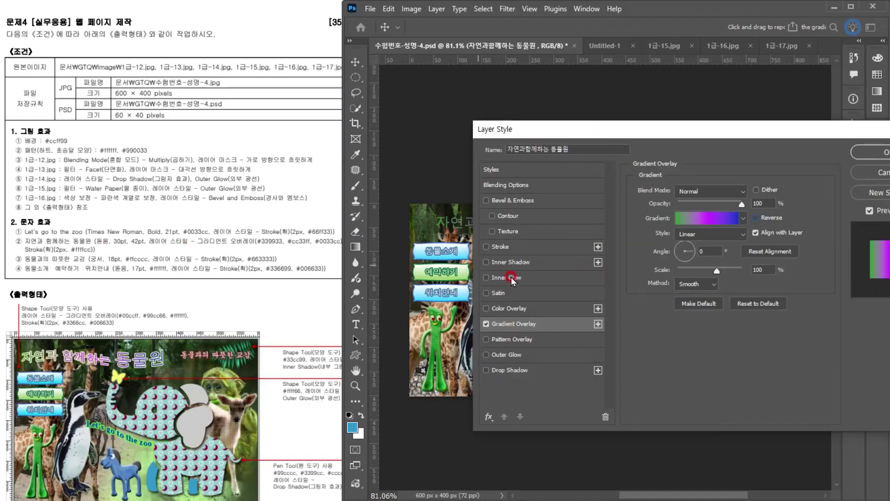
Add a 2 px outside Stroke in #ffffcc to the title text and apply the layer style.
left_click(516, 248)
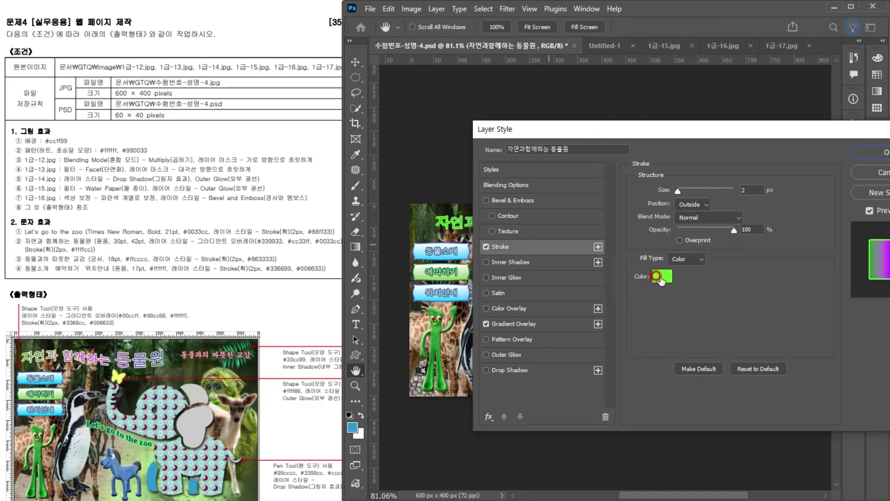
left_click(656, 276)
type("ffffcc")
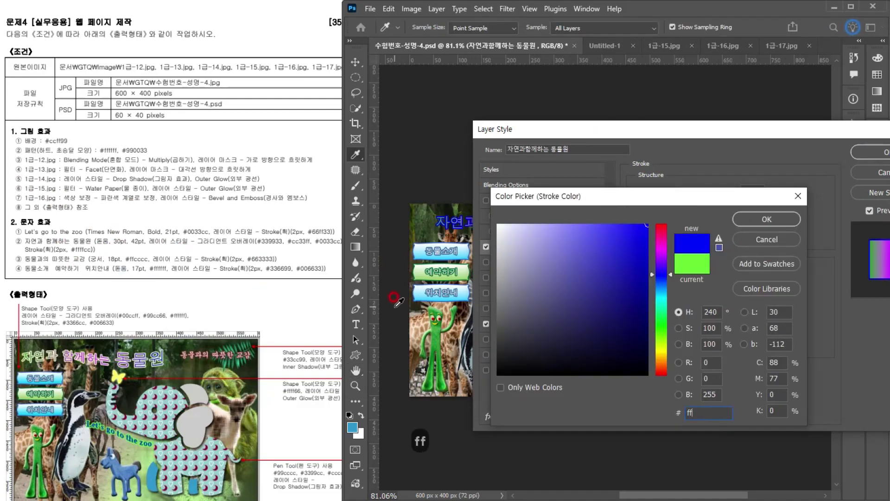
key("Return")
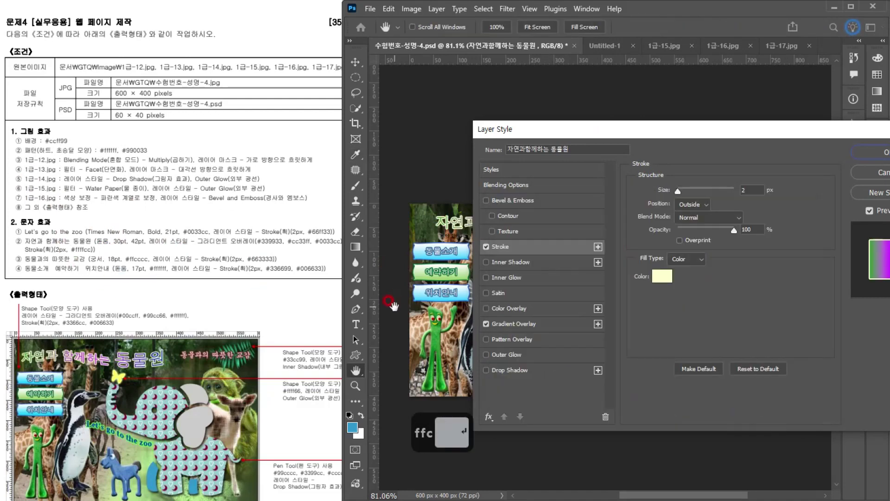
left_click(866, 153)
Apply a horizontal Flag warp with +50% bend to the Korean title and move it above the three menu banners.
left_click(458, 9)
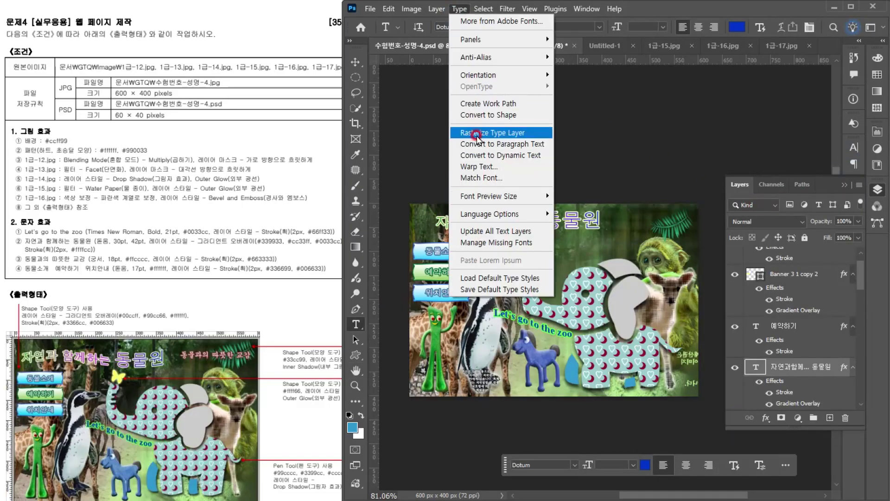
left_click(478, 166)
left_click(790, 280)
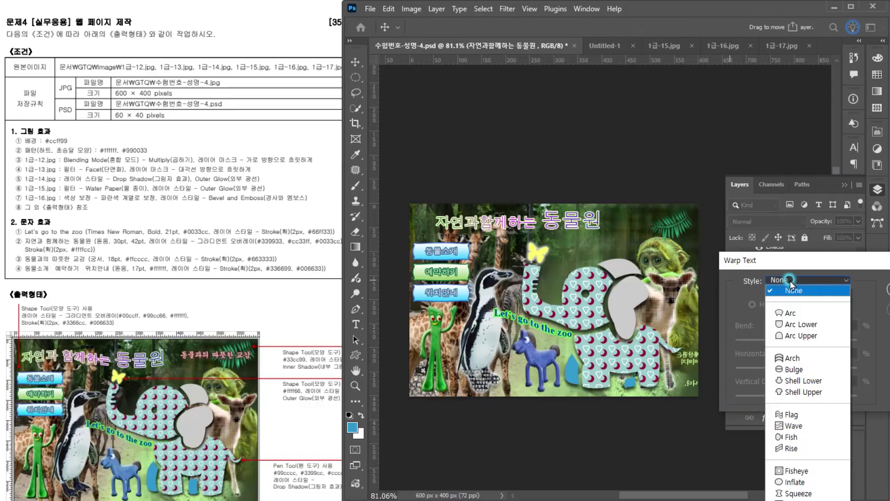
left_click(793, 415)
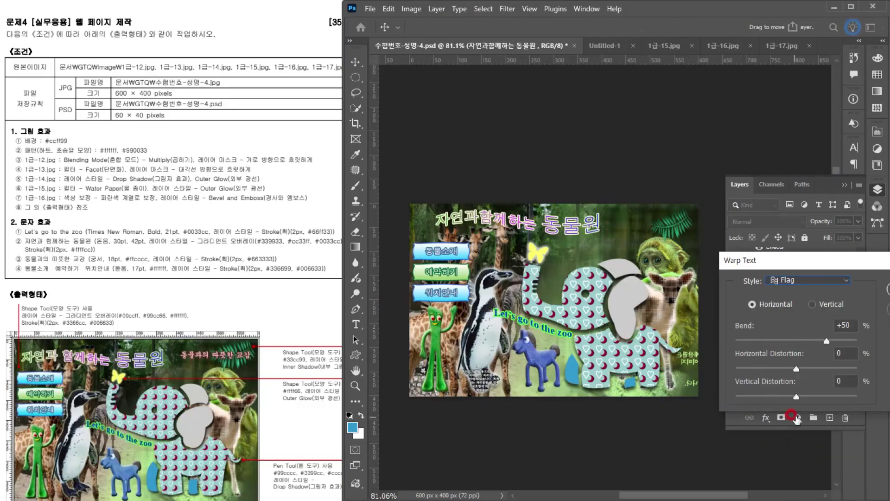
left_click(888, 289)
left_click(356, 62)
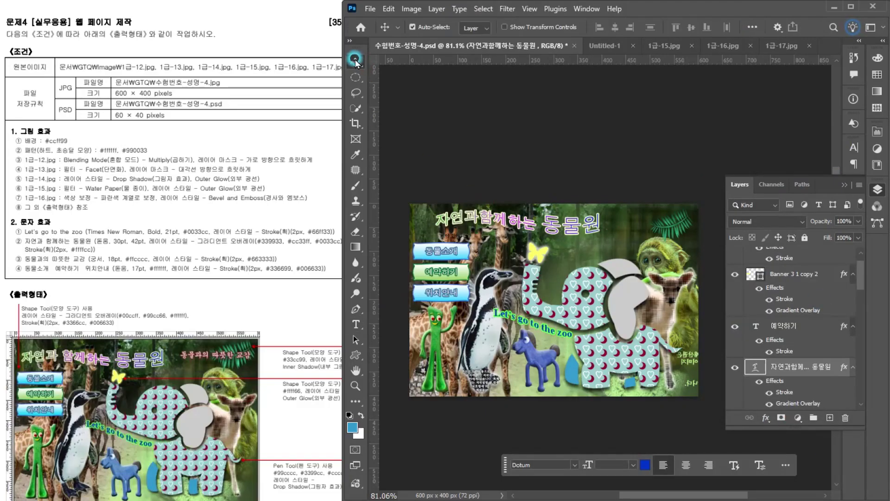
left_click_drag(577, 228, 559, 234)
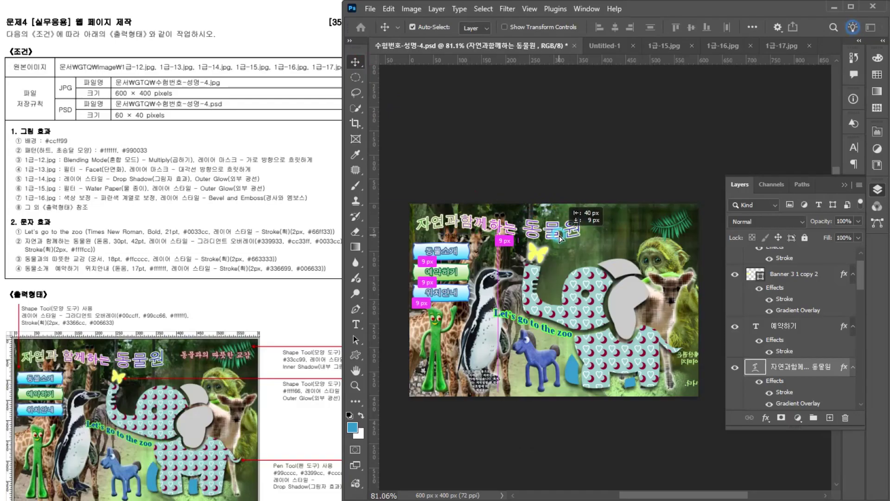
Add the text "동물과의 따뜻한 교감" to the right of the title, over the fern shape, and select all of it.
left_click(356, 324)
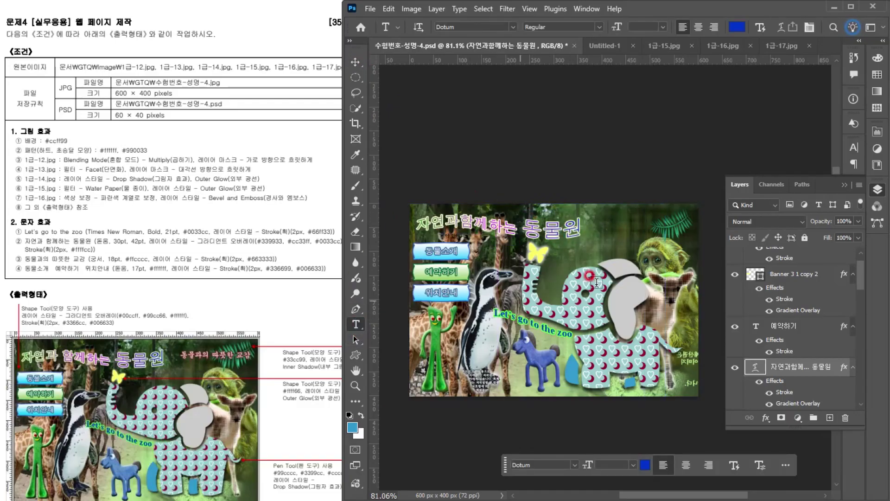
left_click(605, 225)
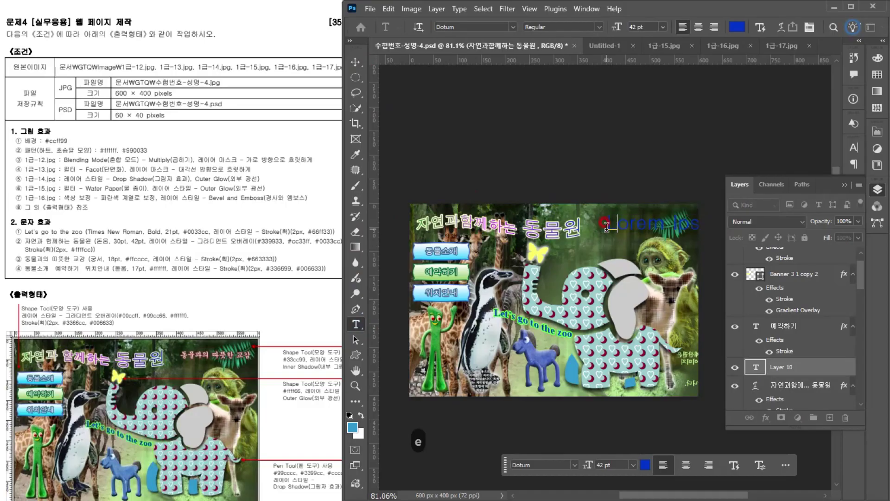
type("동물과의 따뜻한 교감")
key("ctrl+a")
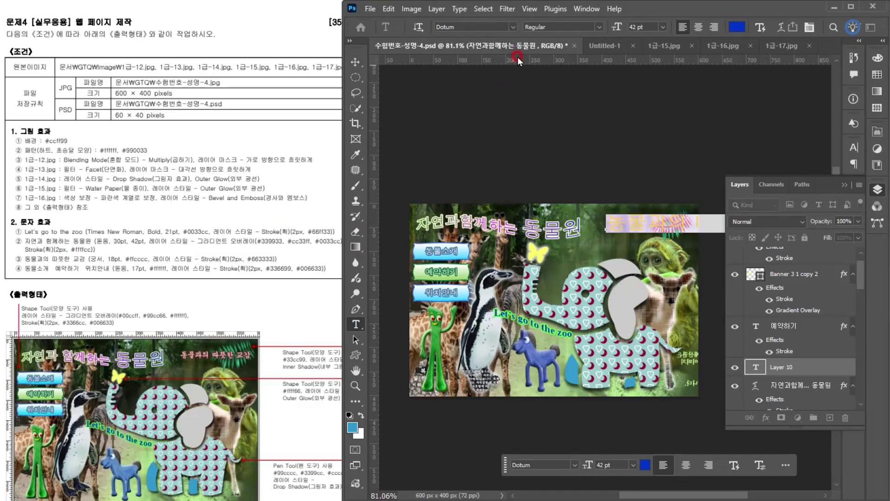
Format the "동물과의 따뜻한 교감" text in Gungsuh Regular, 18 pt, with the colour #ffcccc.
left_click(514, 27)
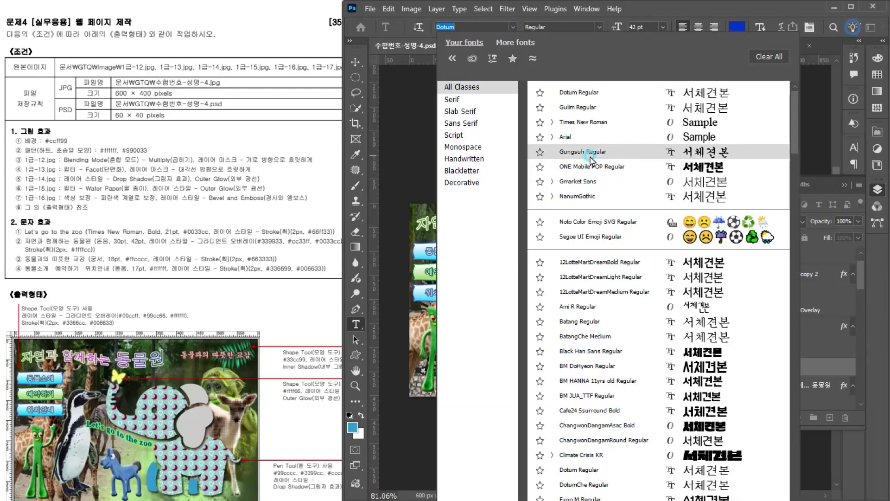
left_click(589, 159)
left_click(645, 30)
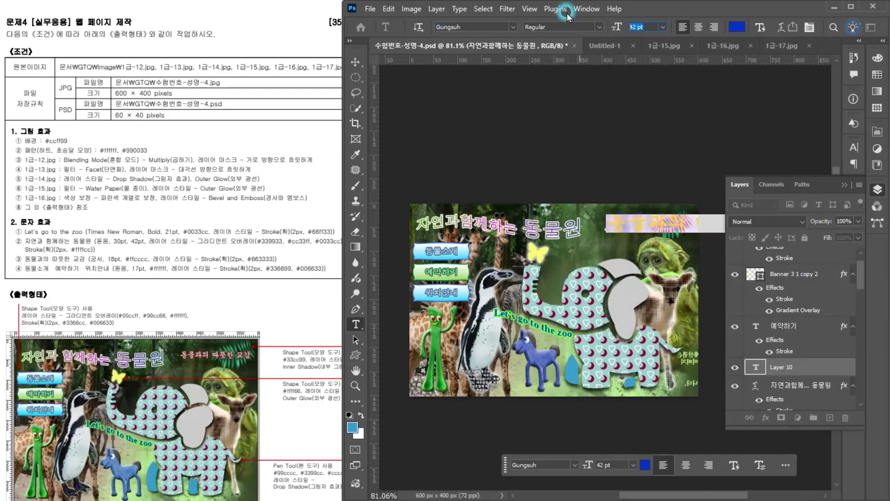
type("18")
key("Return")
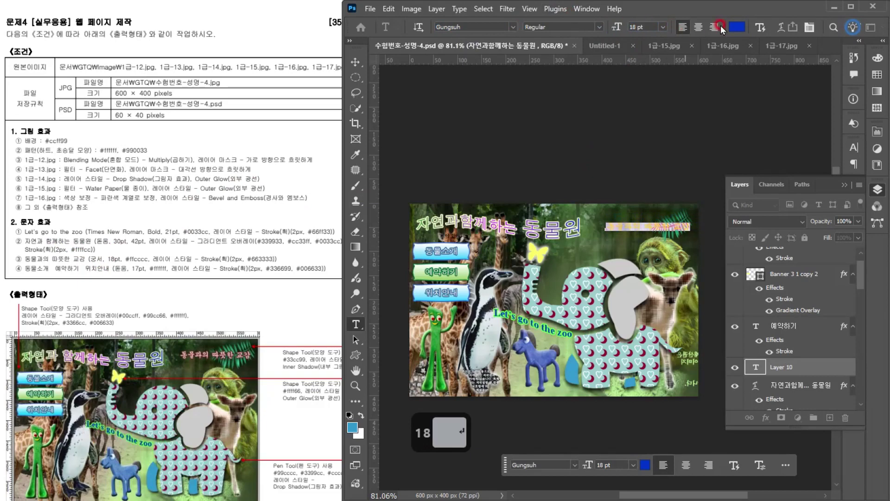
left_click(738, 27)
type("ffcccc")
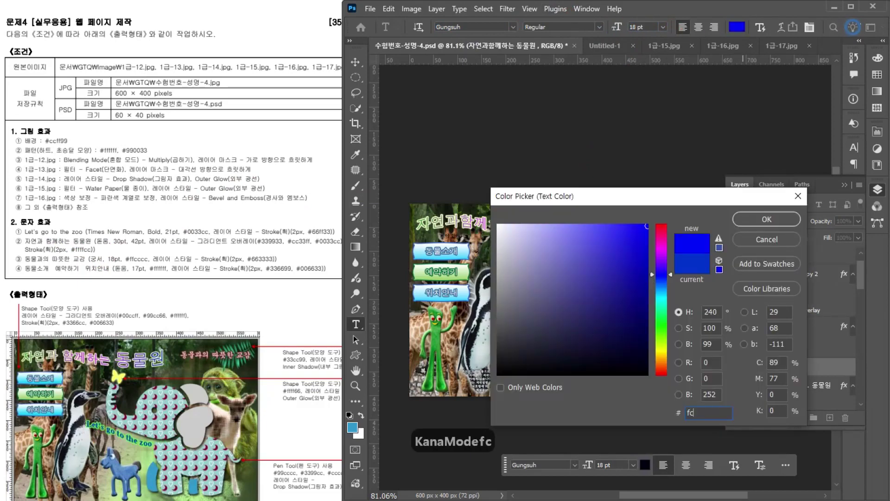
key("Return")
Shift the "동물과의 따뜻한 교감" text slightly up and towards the title, and add a 2 px outside Stroke in #663333.
left_click(355, 61)
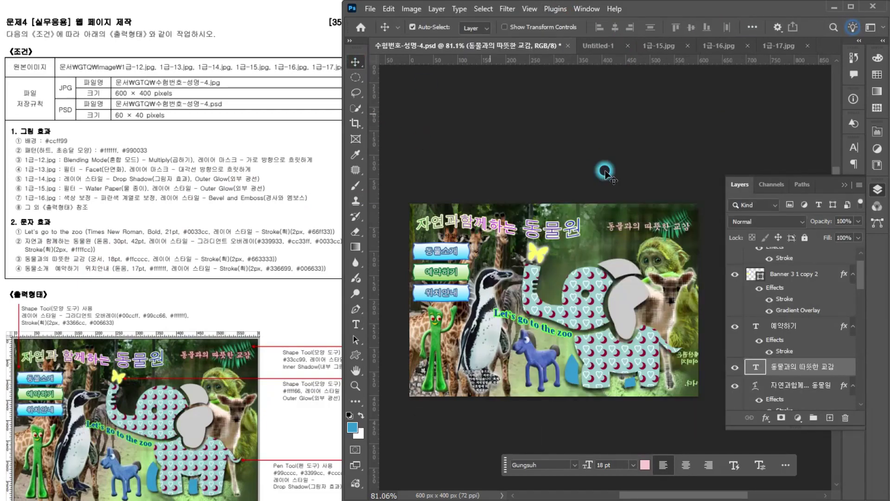
left_click_drag(668, 227, 662, 224)
left_click(832, 363)
double_click(841, 366)
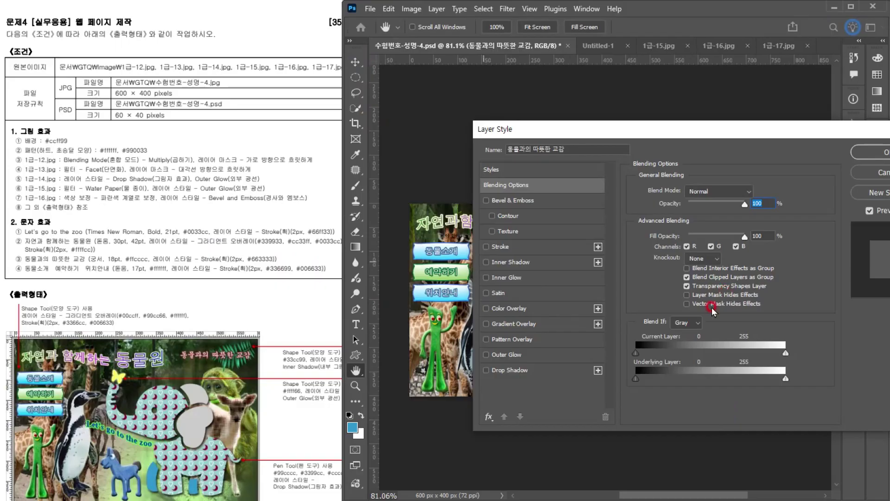
left_click(527, 250)
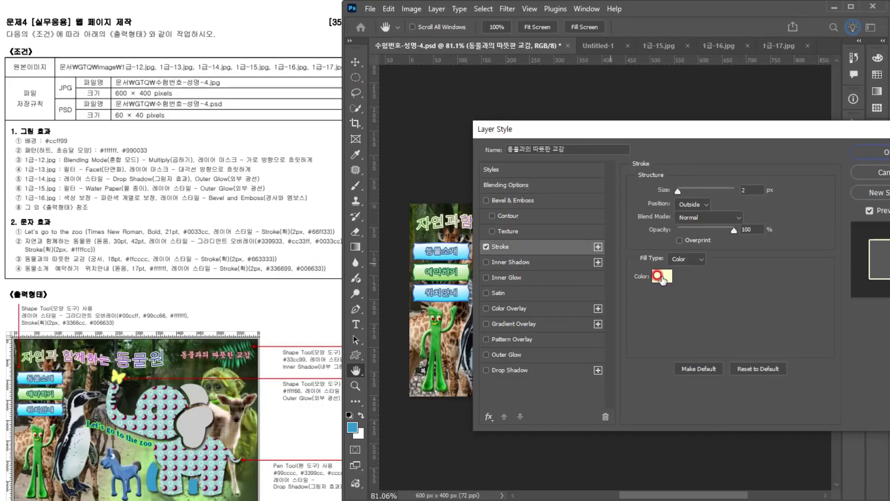
left_click(658, 277)
type("633")
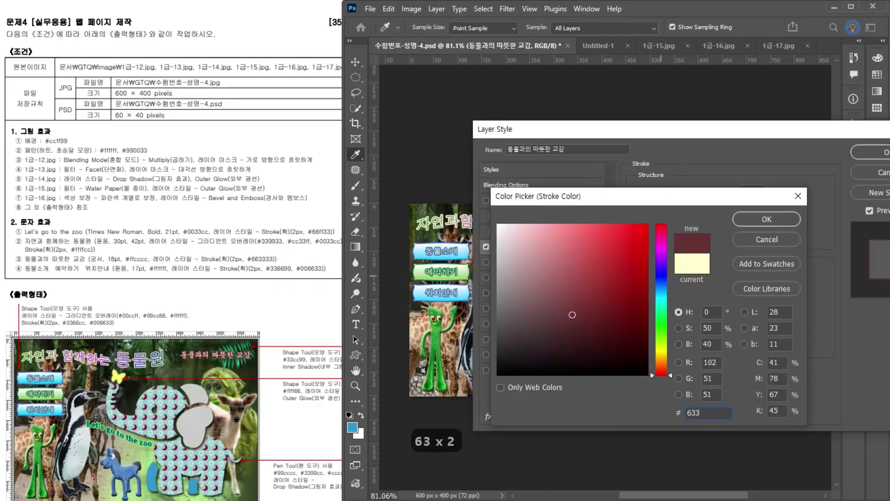
key("Return")
left_click(866, 156)
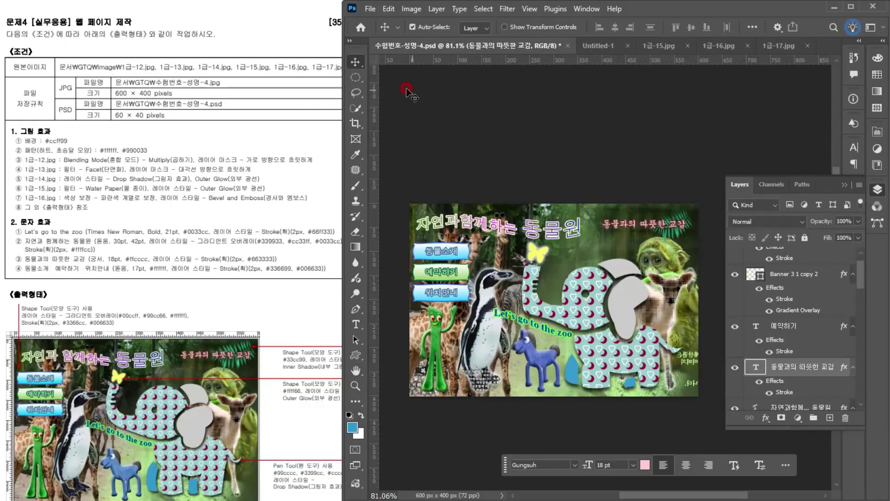
Compare the finished composite with the exam sheet's output example and save the PSD file.
left_click(843, 184)
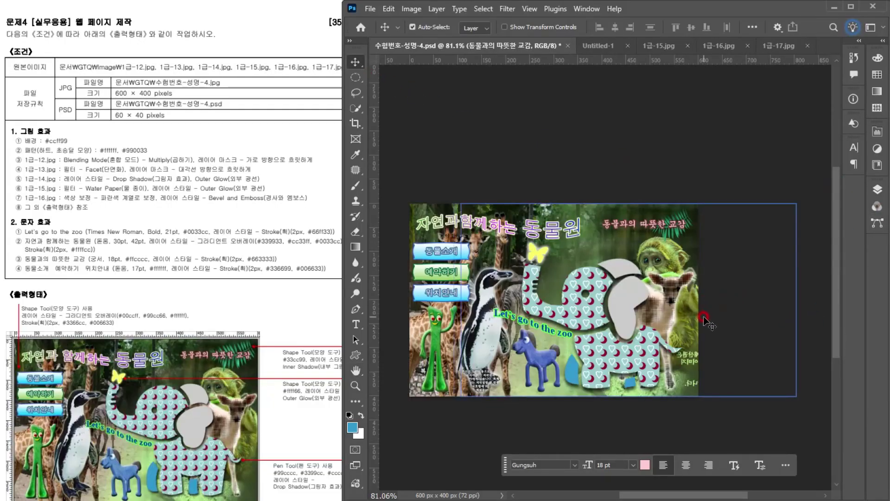
left_click(755, 380)
left_click_drag(757, 343, 746, 385)
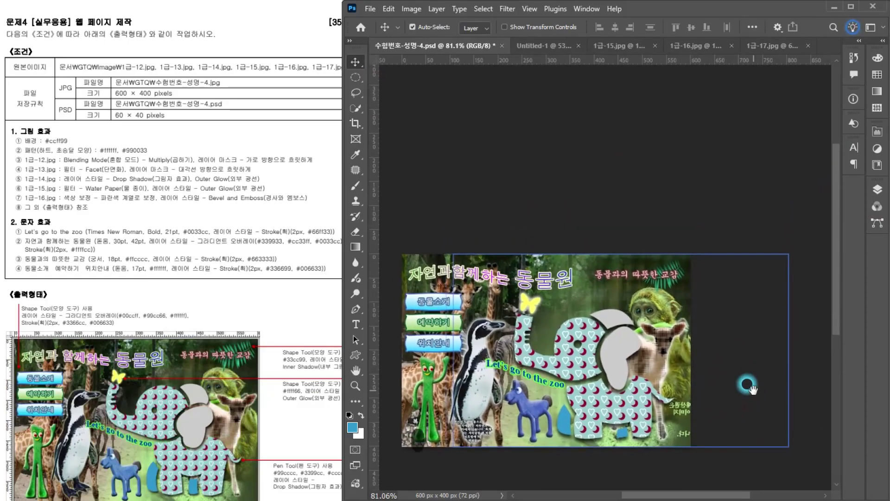
left_click(190, 355)
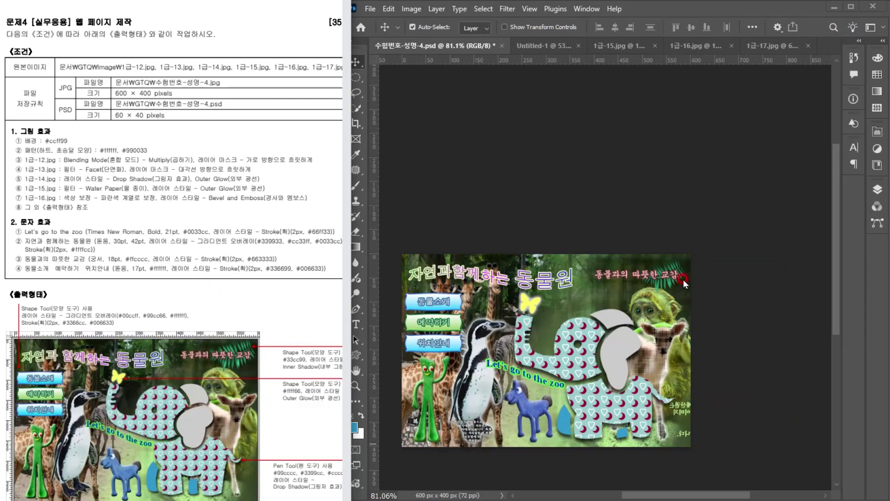
key("ctrl+s")
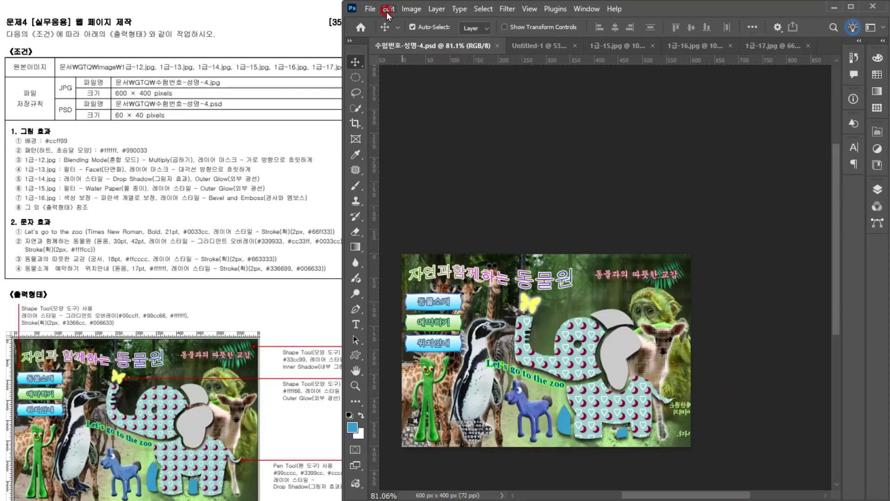
Export the composite with Save for Web as a High-quality JPEG named 수험번호-성명-4 in the GTQ folder.
left_click(370, 10)
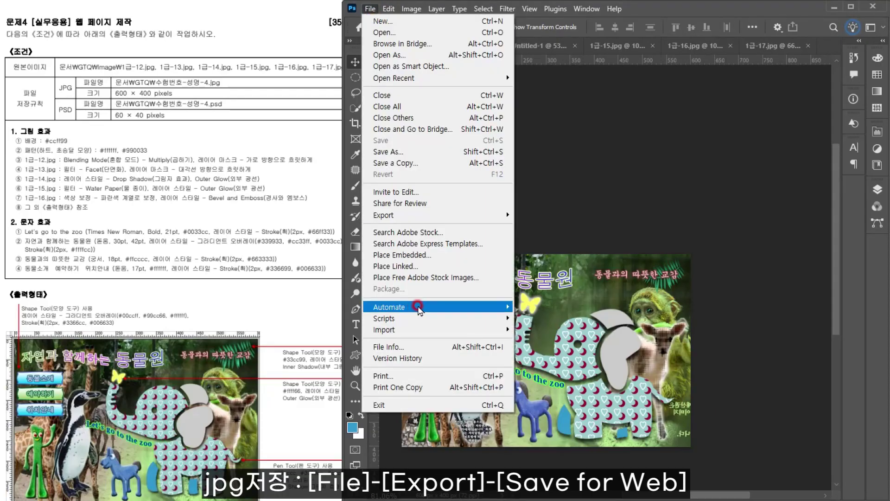
left_click(493, 216)
left_click(566, 261)
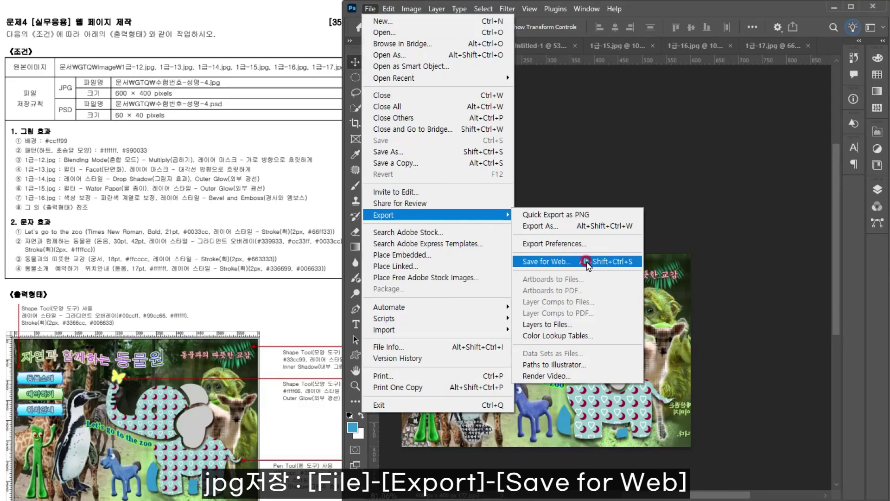
left_click(646, 7)
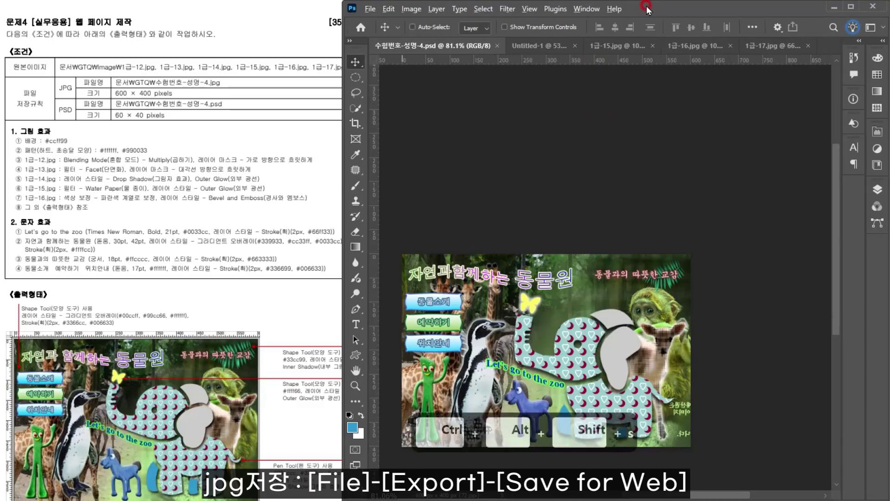
key("ctrl+alt+shift+s")
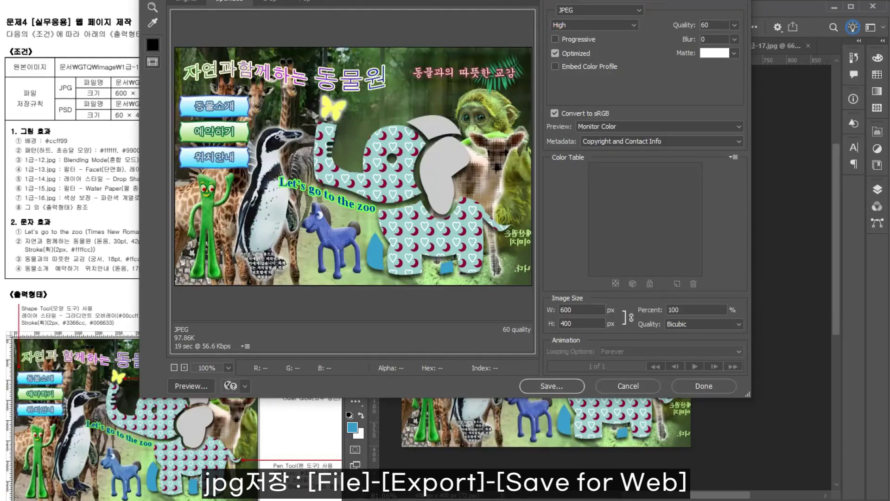
left_click_drag(601, 38, 612, 45)
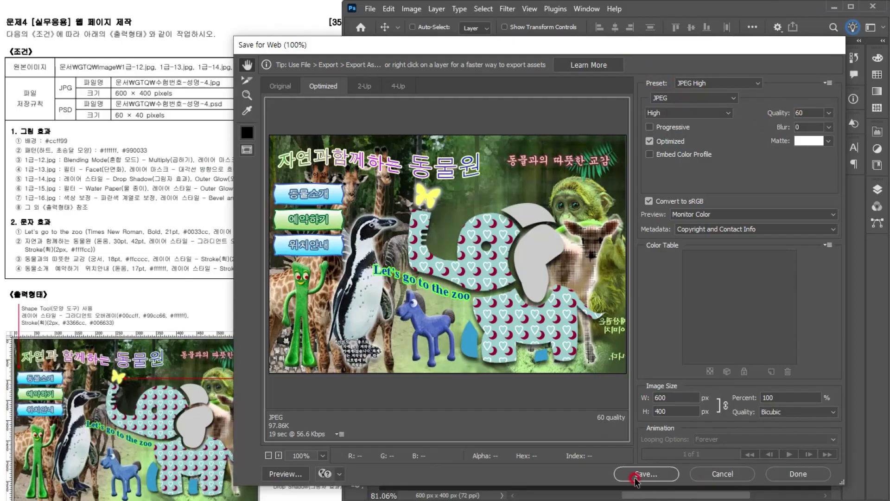
left_click(639, 474)
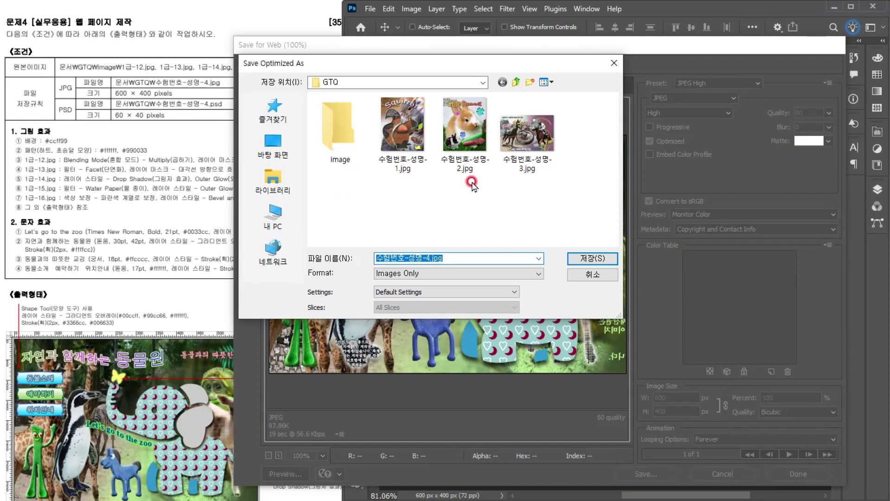
left_click(551, 143)
left_click_drag(426, 259, 465, 259)
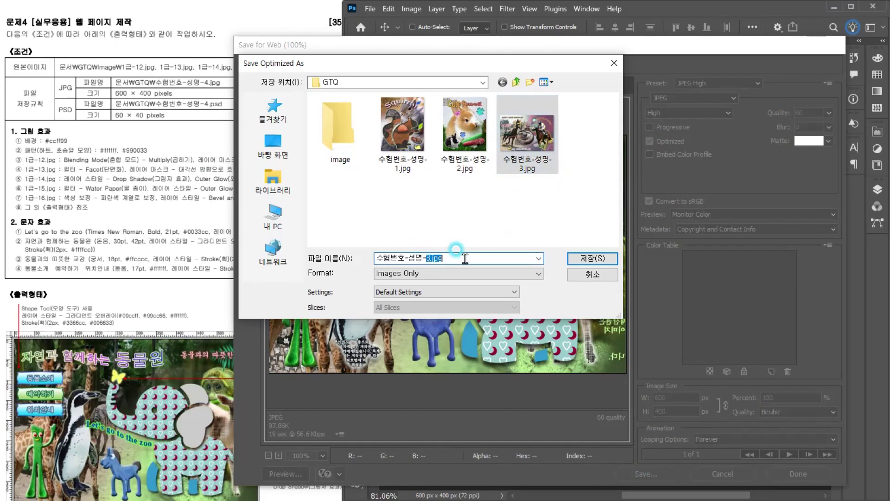
type("4")
key("Return")
key("Return")
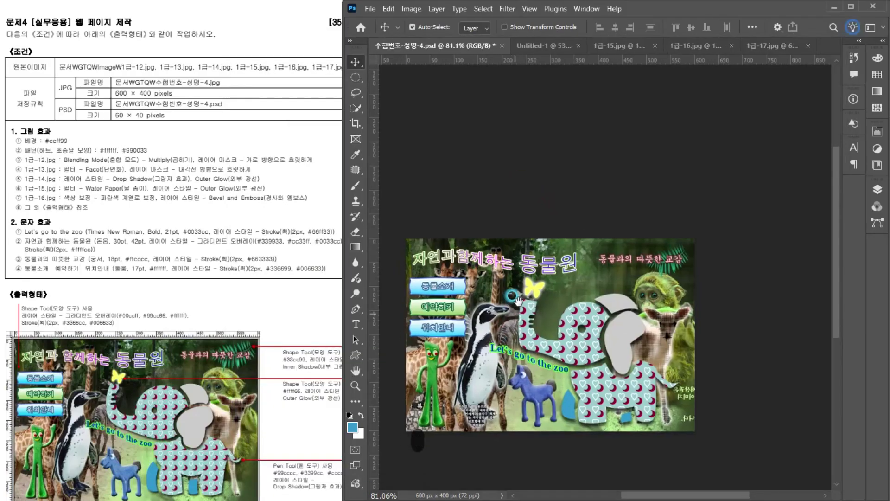
Resize the whole image proportionally to 60 × 40 pixels and save the PSD file.
left_click_drag(519, 301, 531, 271)
left_click(411, 11)
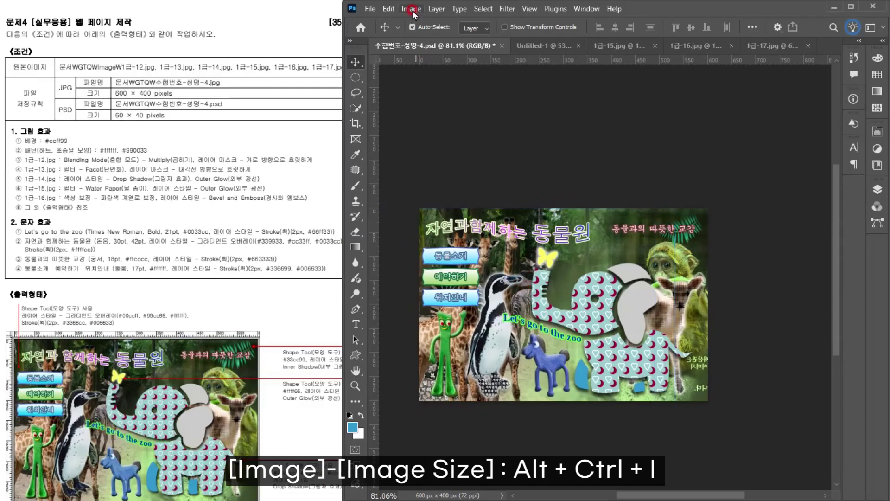
key("ctrl+alt+i")
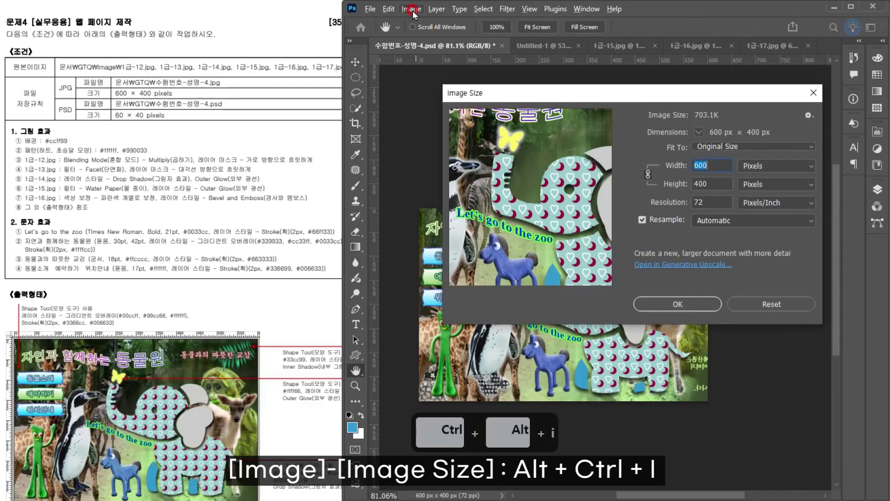
left_click(709, 165)
key("BackSpace")
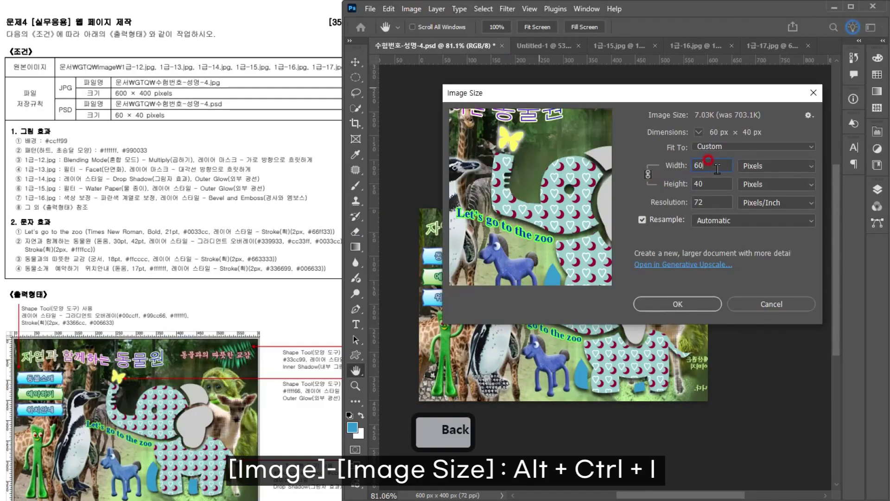
key("Return")
key("ctrl+s")
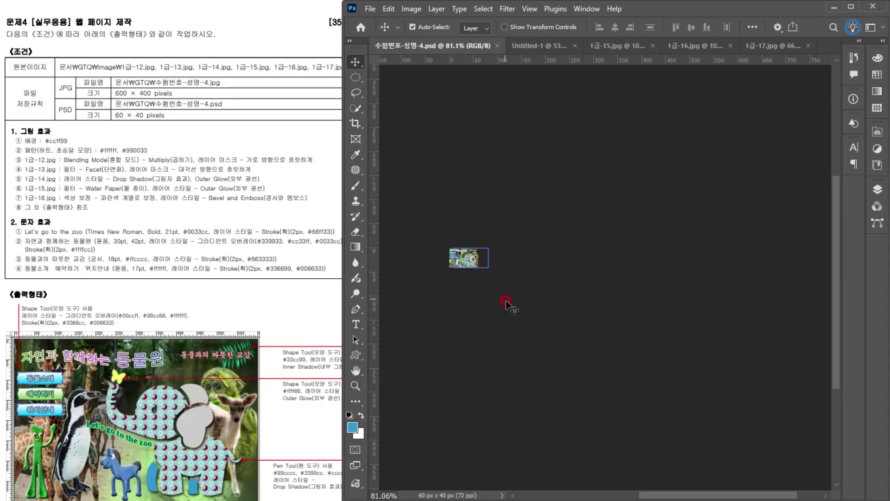
Undo the image resize and bring the full-size composite back into view.
key("ctrl+z")
scroll(658, 417, "up", 3, "alt")
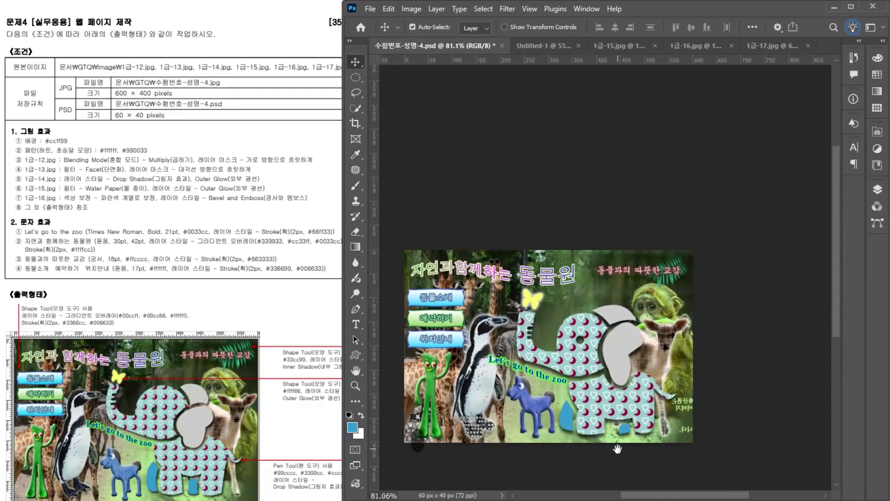
mouse_move(749, 415)
left_mouse_down()
mouse_move(759, 420)
mouse_move(750, 421)
left_mouse_up()
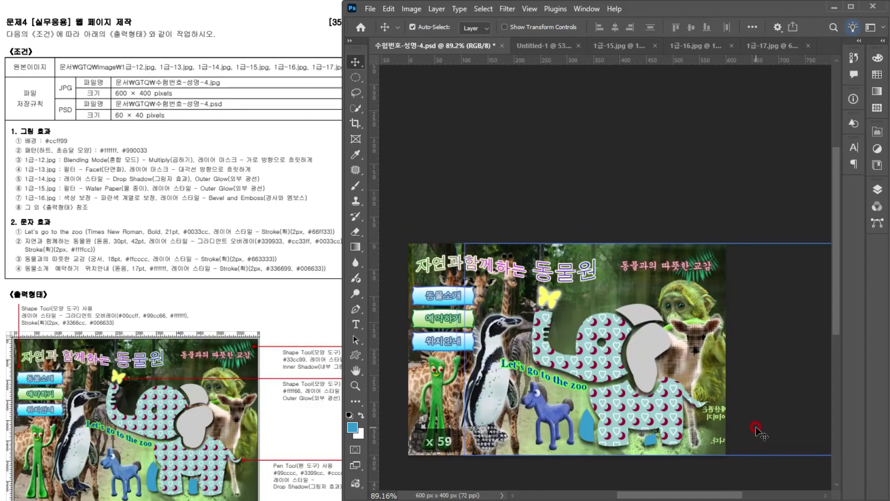